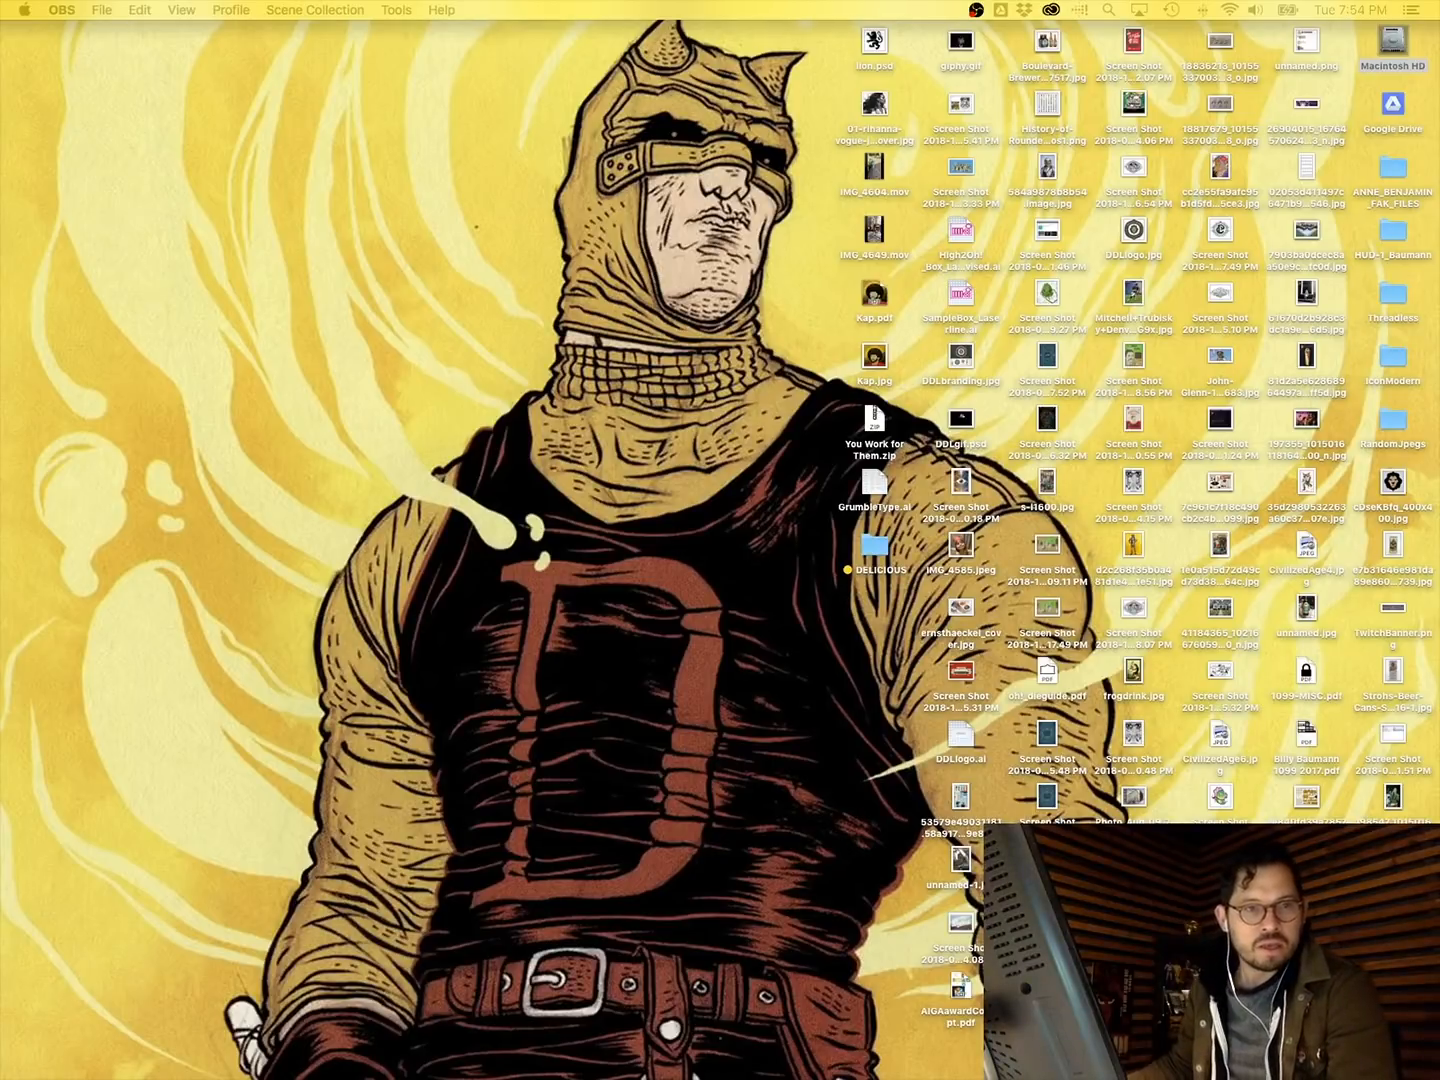
# Switch to Photoshop and hide the metalic green, Gold and art layers of CMYK_Eyeball.psd.
pyautogui.press('super+Tab')
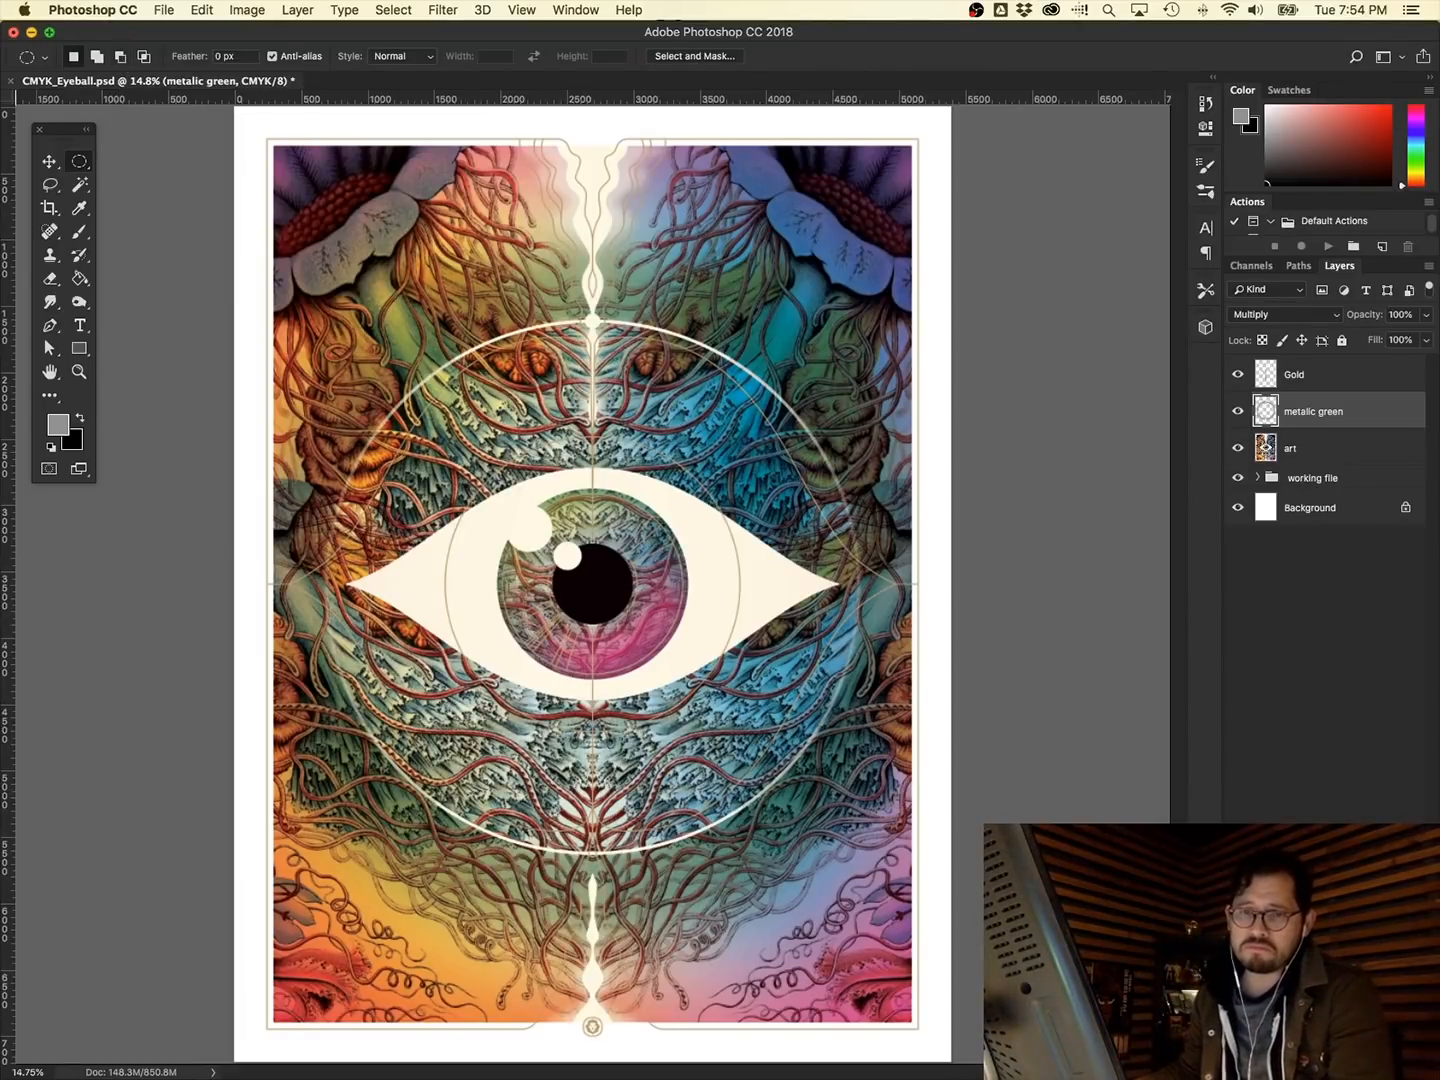
pyautogui.press('super+Tab')
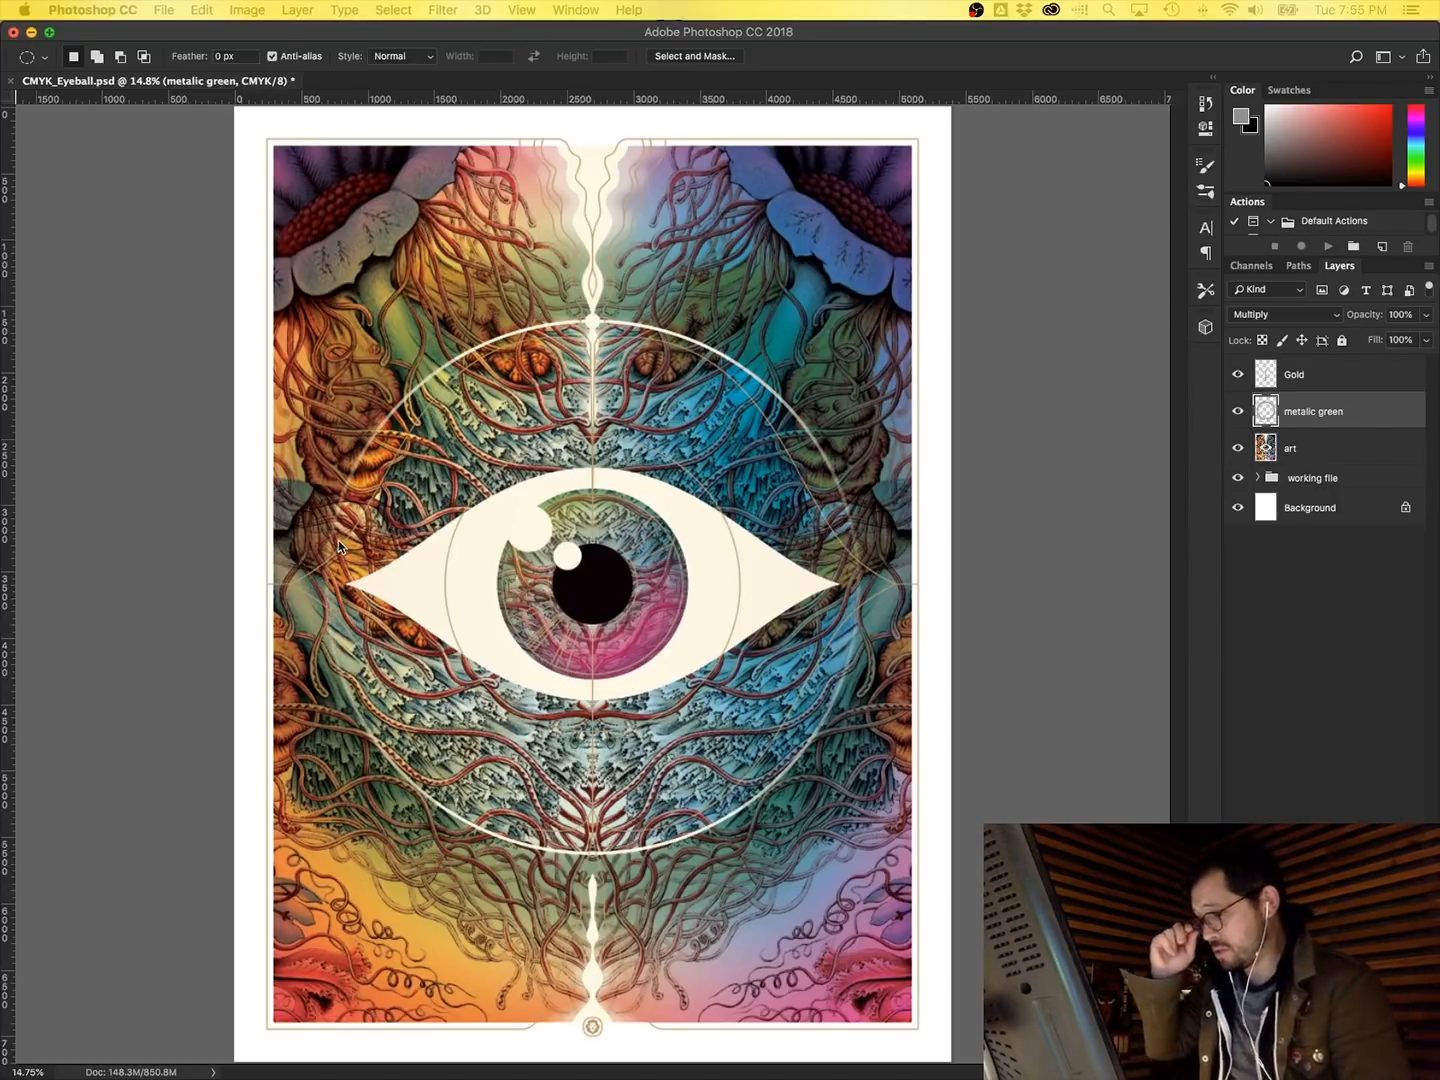
pyautogui.click(1238, 410)
pyautogui.click(1238, 374)
pyautogui.click(1238, 446)
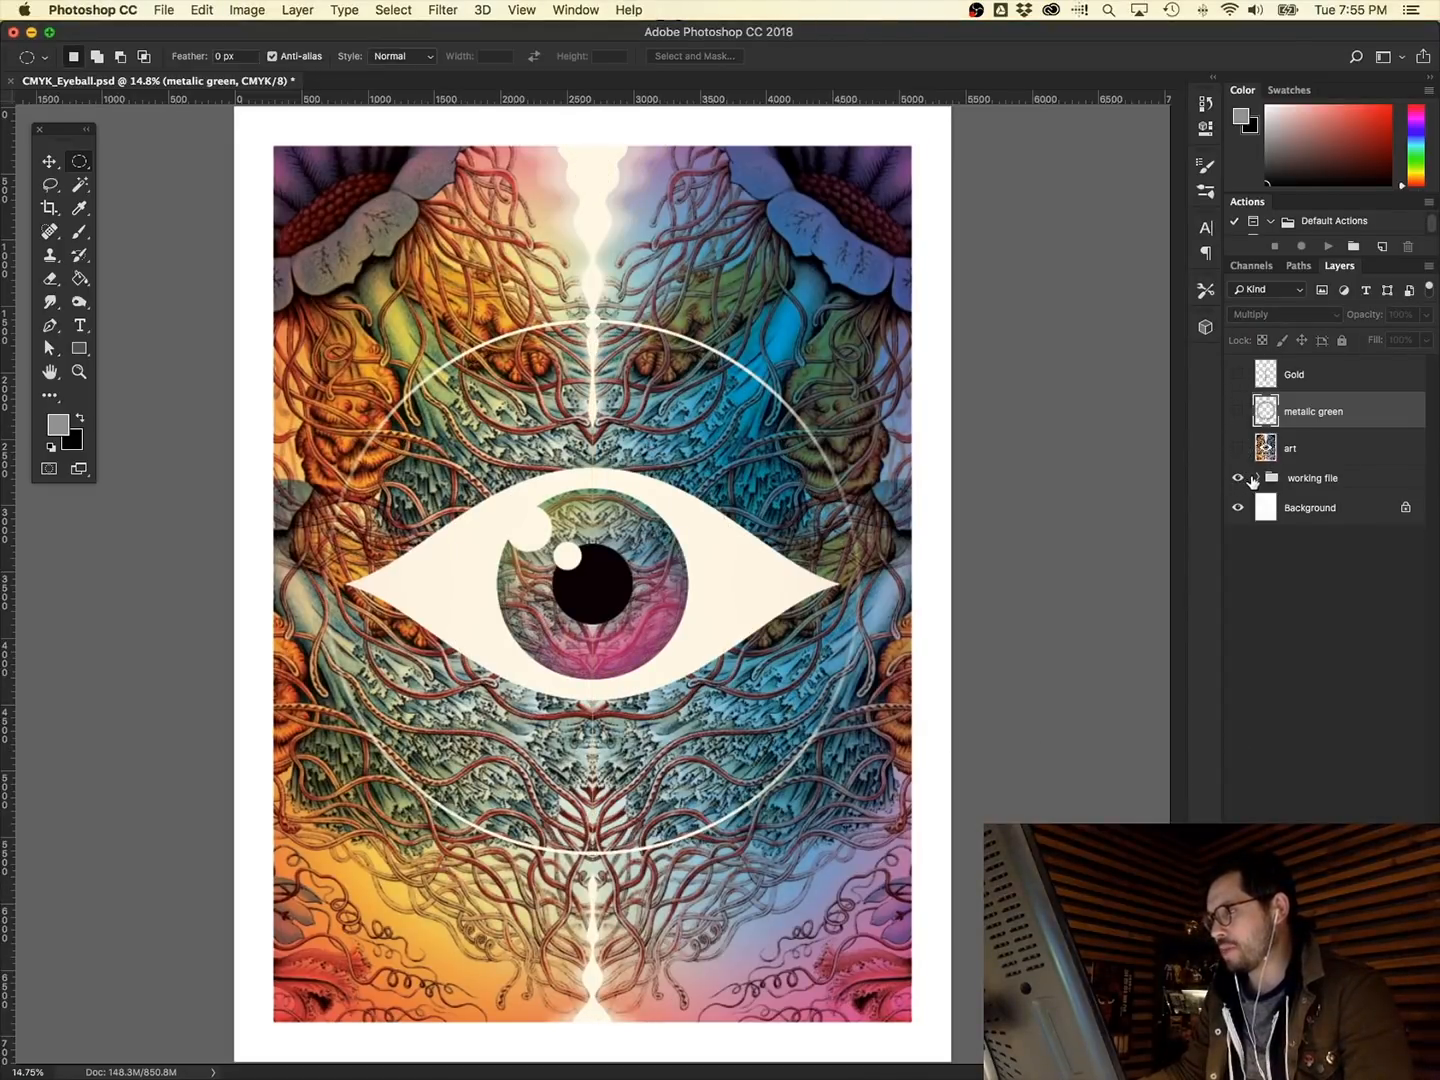
# Examine how the working file group is built up by temporarily hiding its layers and showing them again.
pyautogui.click(1258, 482)
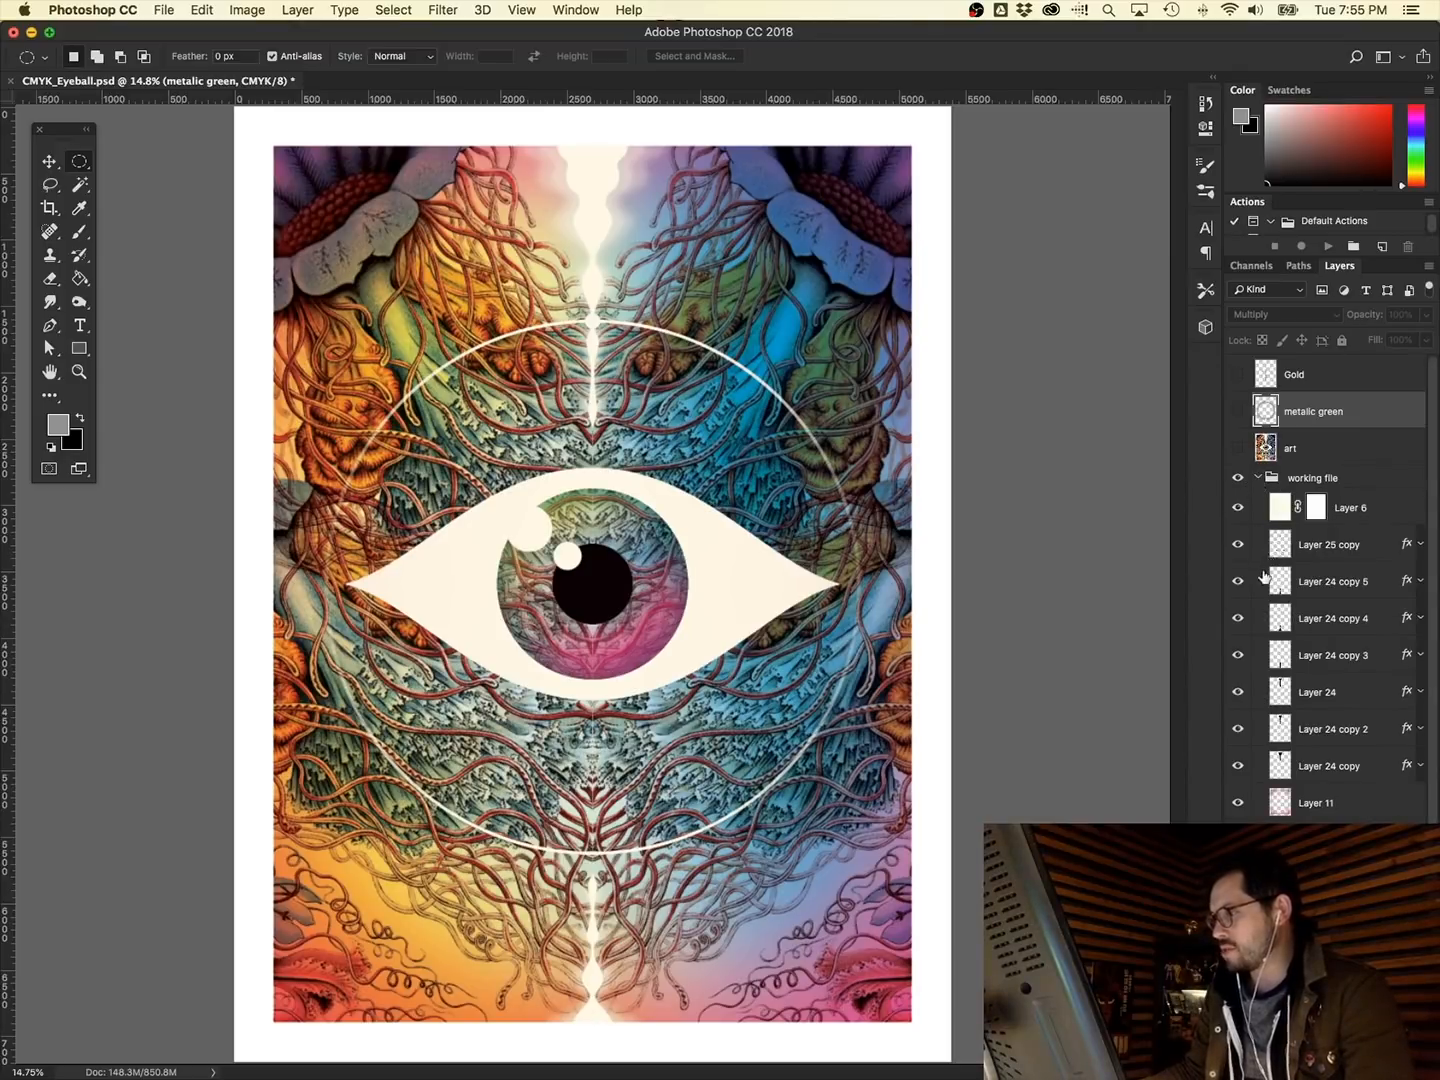
pyautogui.scroll(-2, 1274, 644)
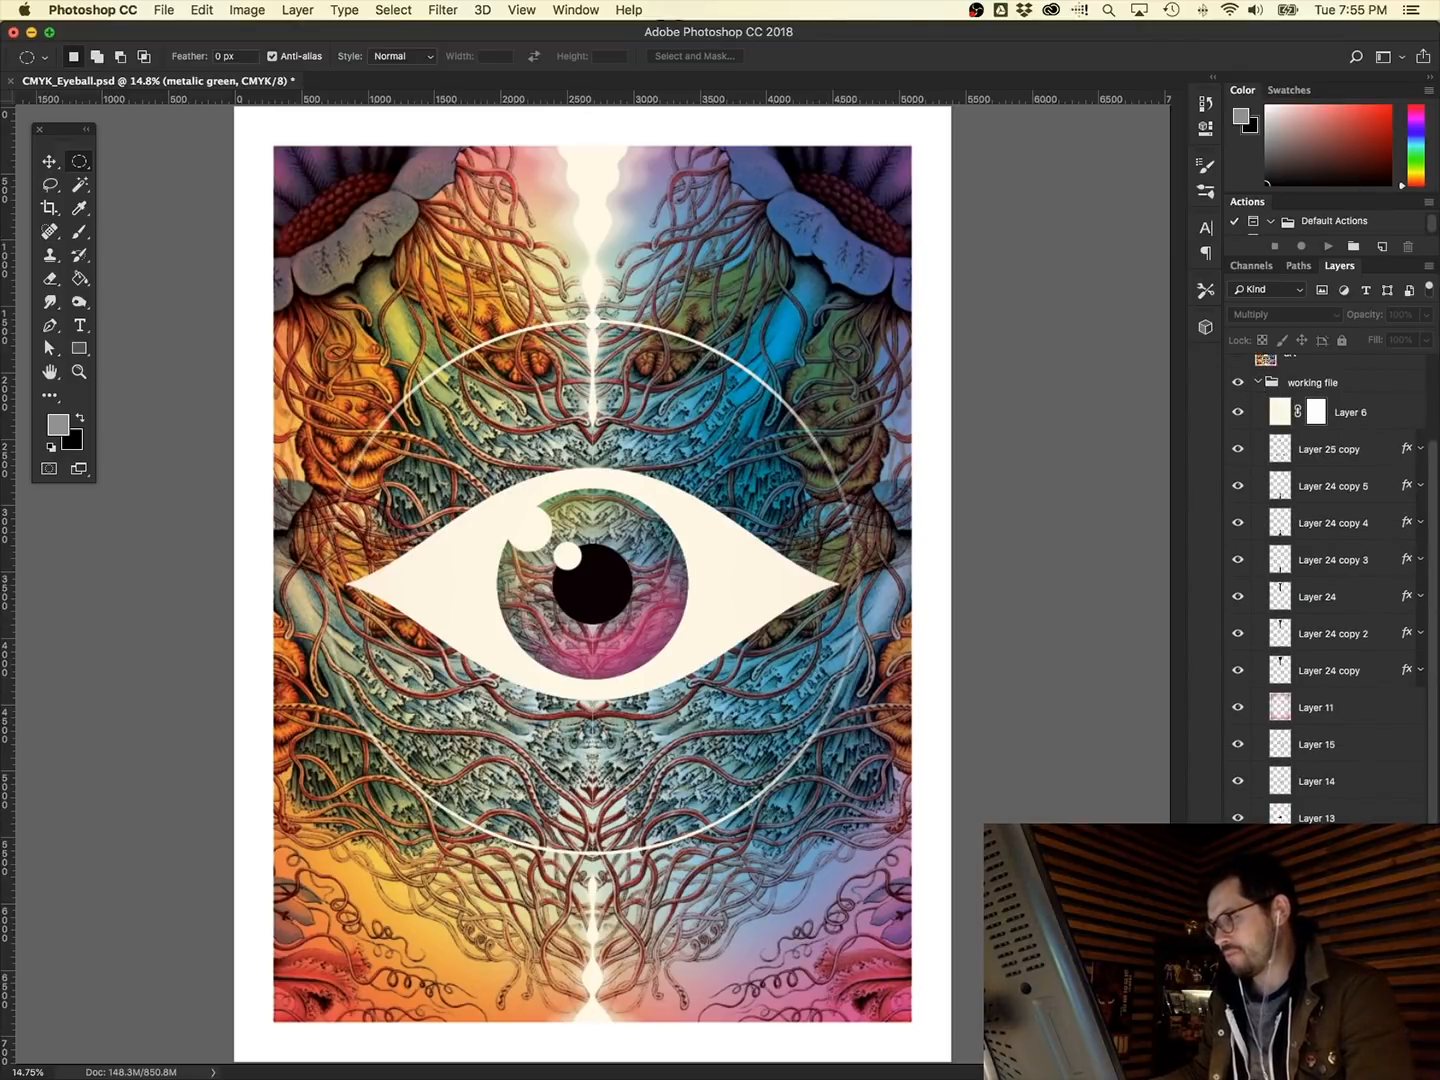
pyautogui.moveTo(1238, 744); pyautogui.dragTo(1239, 410)
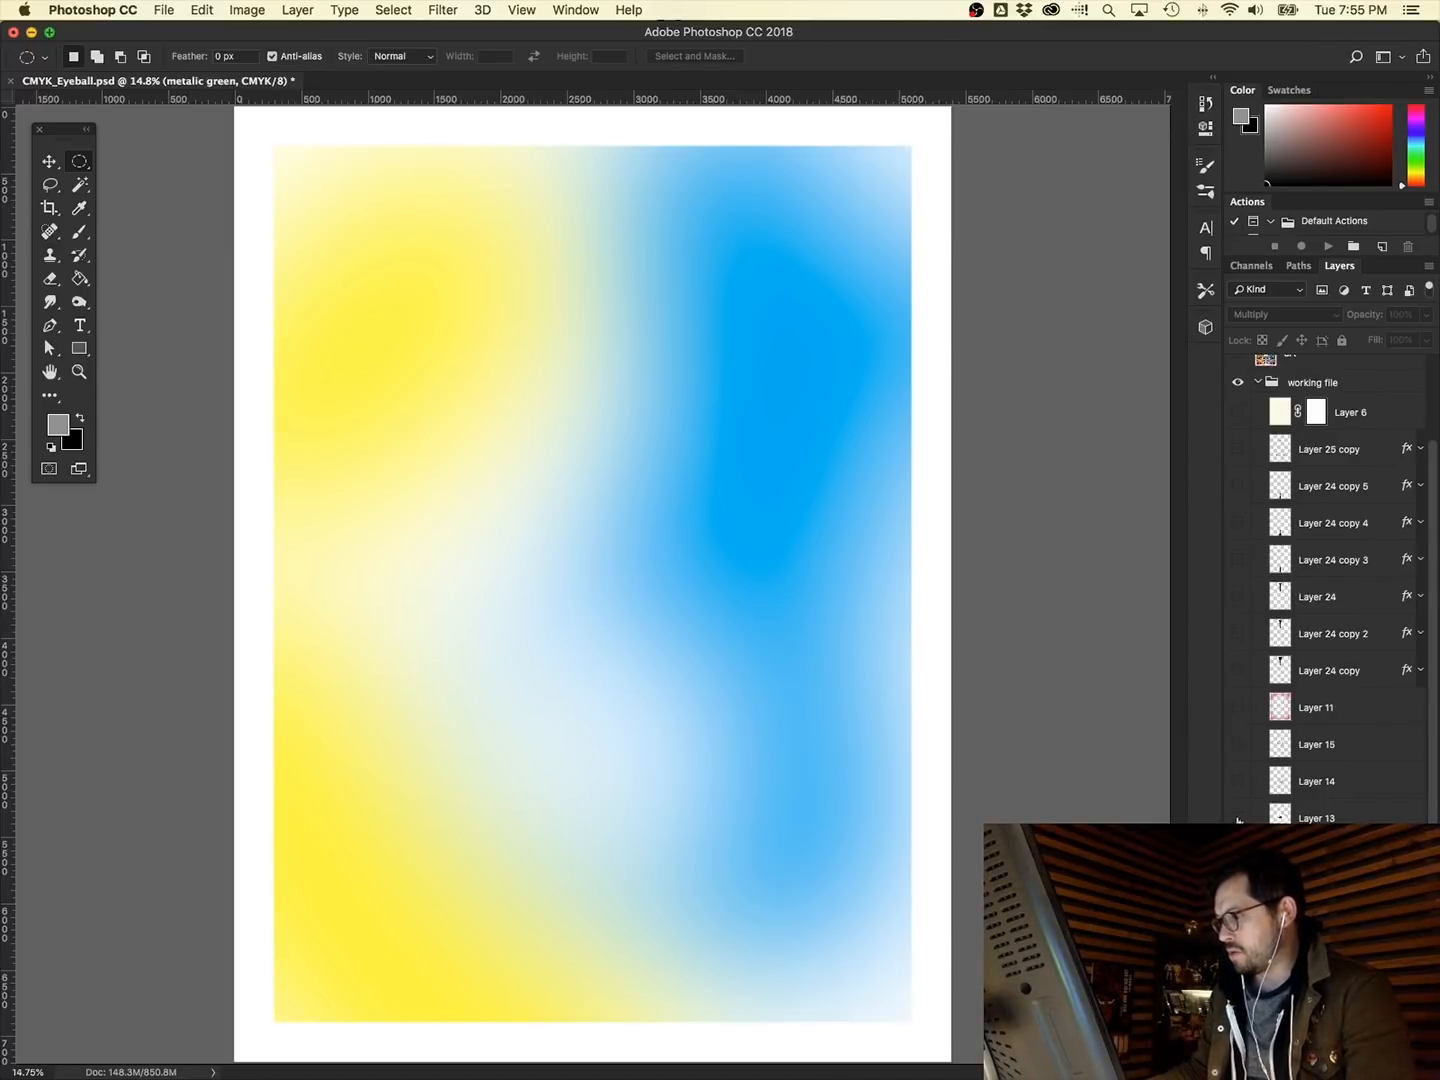
pyautogui.click(1239, 781)
pyautogui.moveTo(1237, 892); pyautogui.dragTo(1237, 822)
pyautogui.moveTo(1235, 751); pyautogui.dragTo(1250, 388)
pyautogui.click(1255, 385)
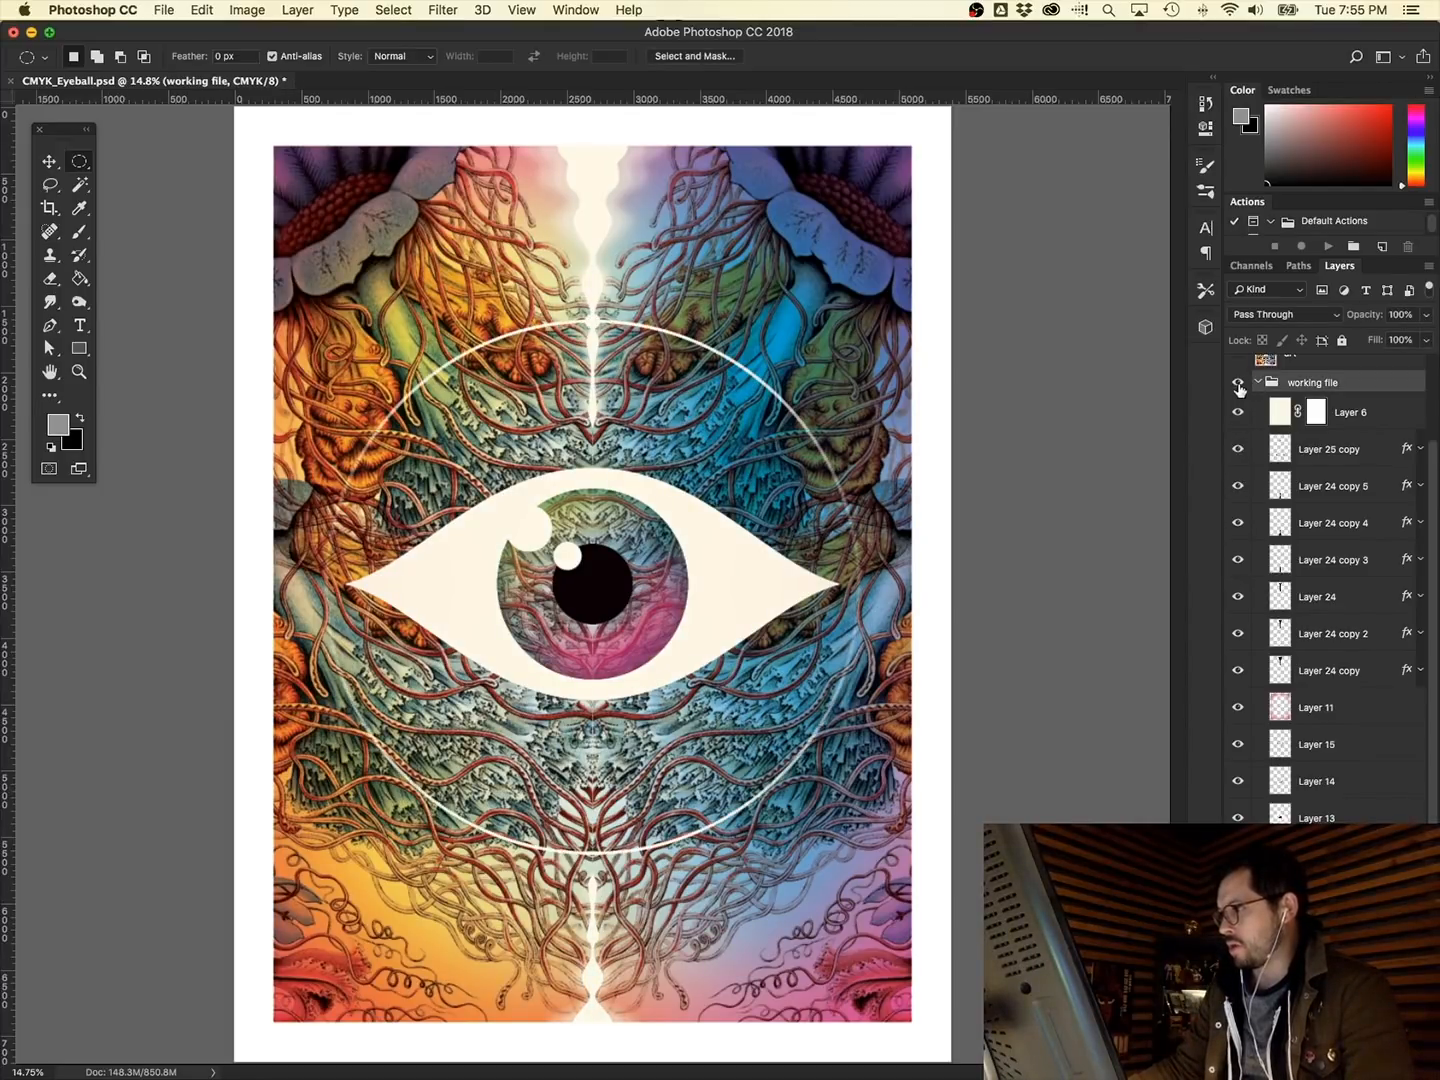
# Collapse and hide the working file group, and show and select the flattened art layer.
pyautogui.click(1255, 384)
pyautogui.click(1237, 479)
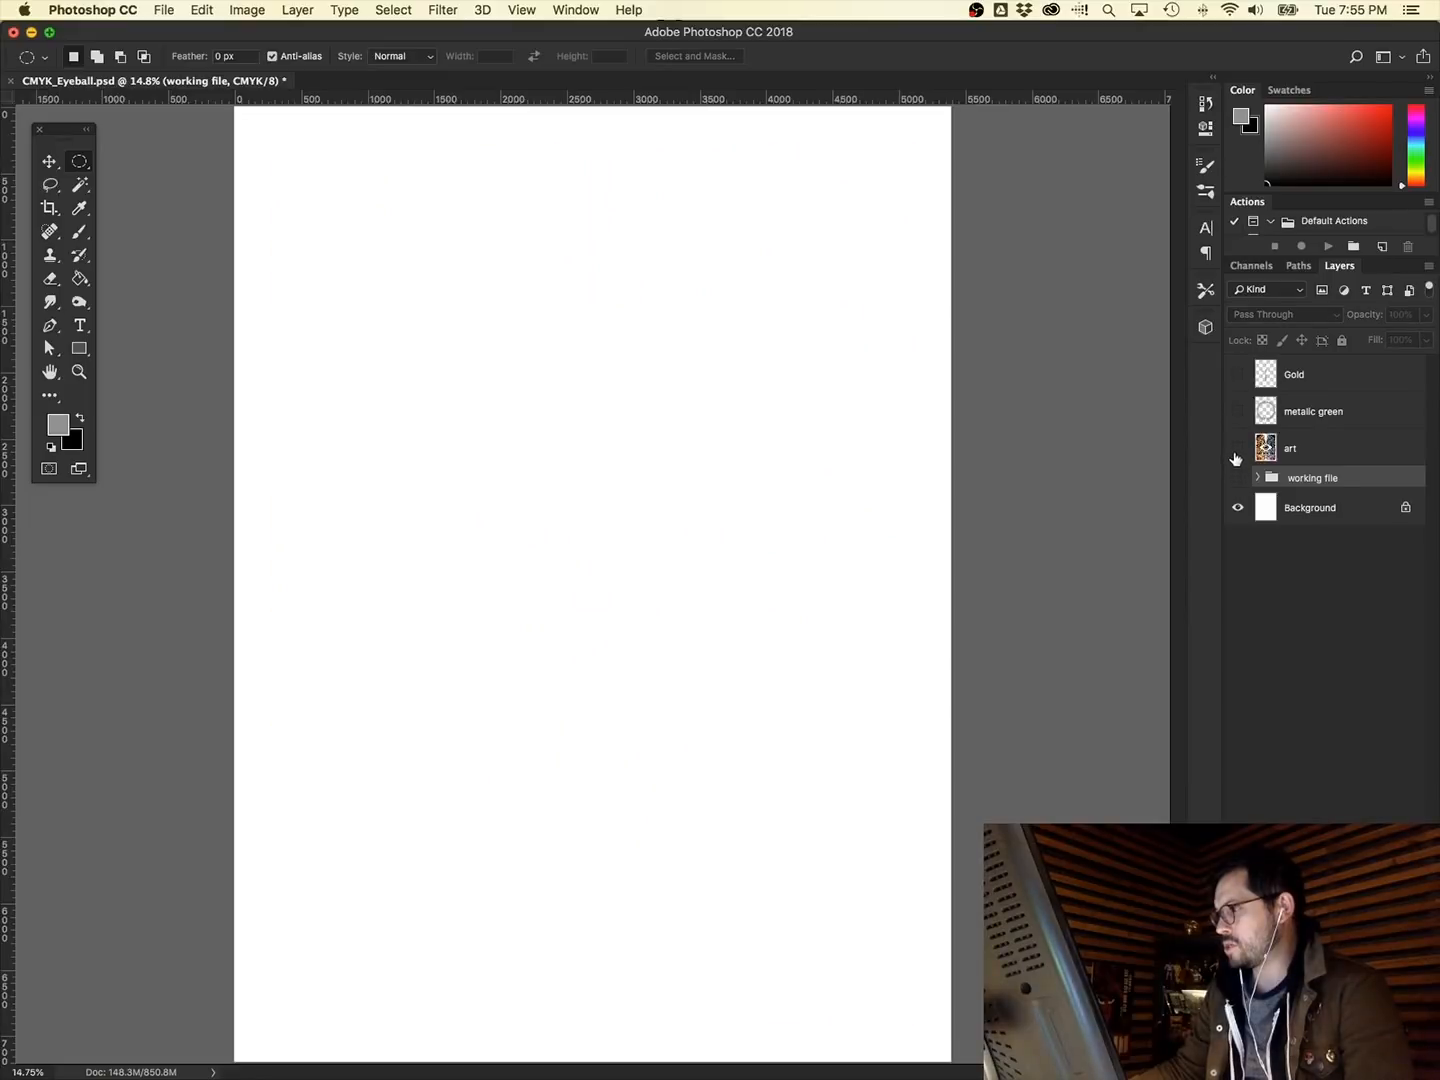
pyautogui.click(1238, 448)
pyautogui.click(1265, 447)
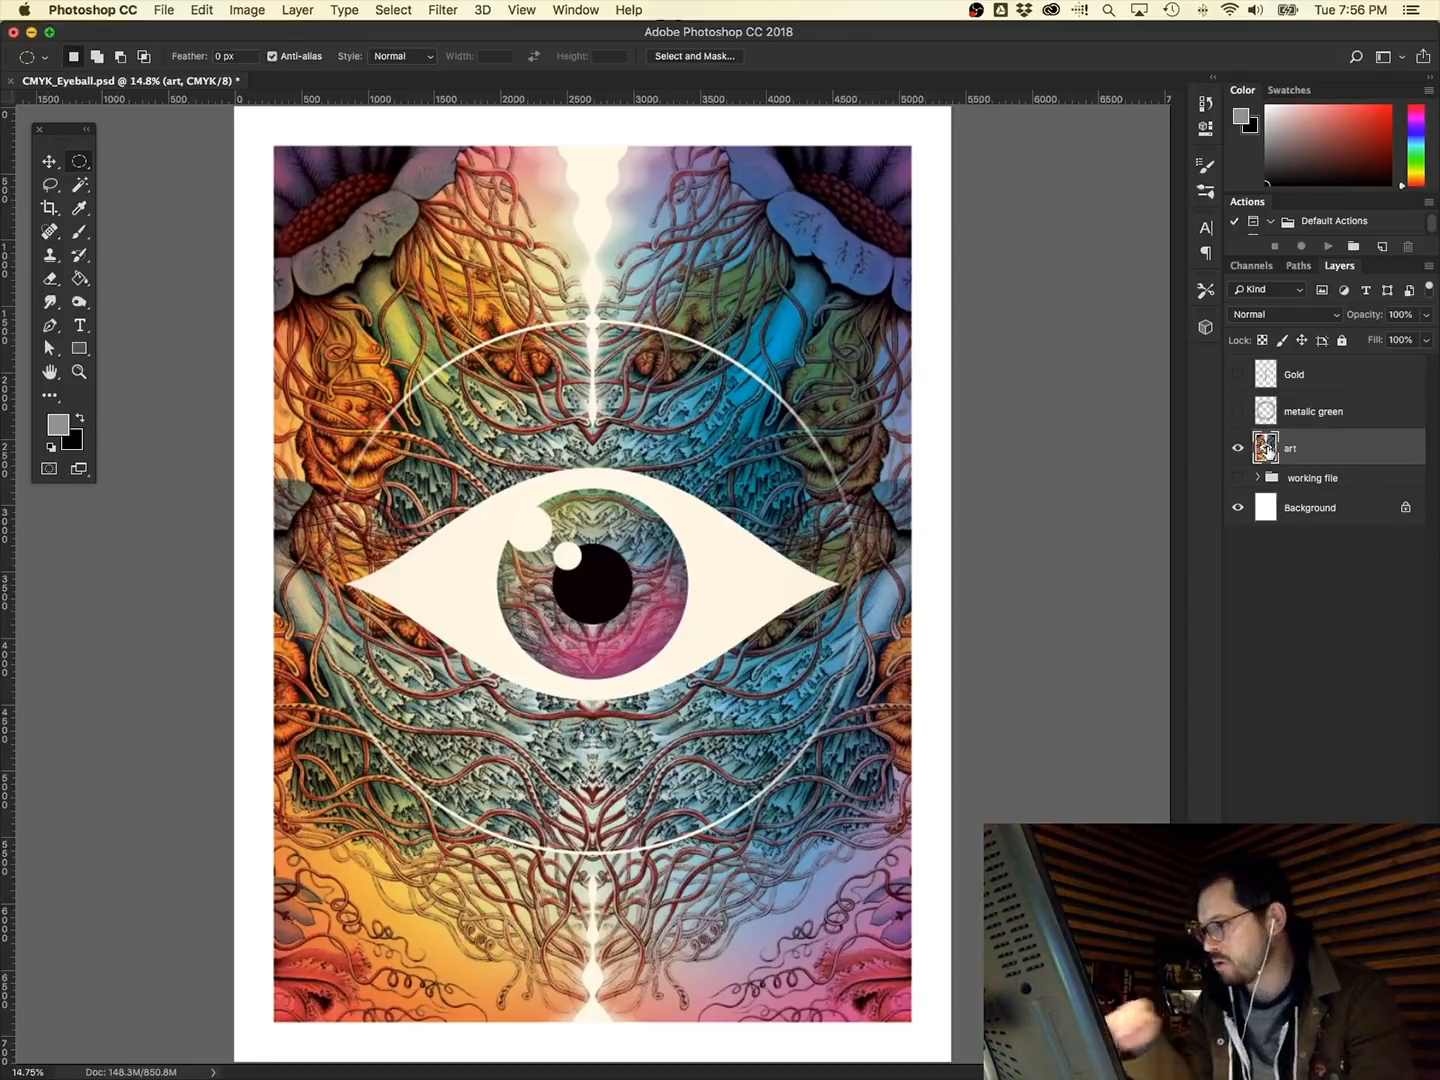
# Check the document's print dimensions and resolution in Image Size.
pyautogui.click(249, 10)
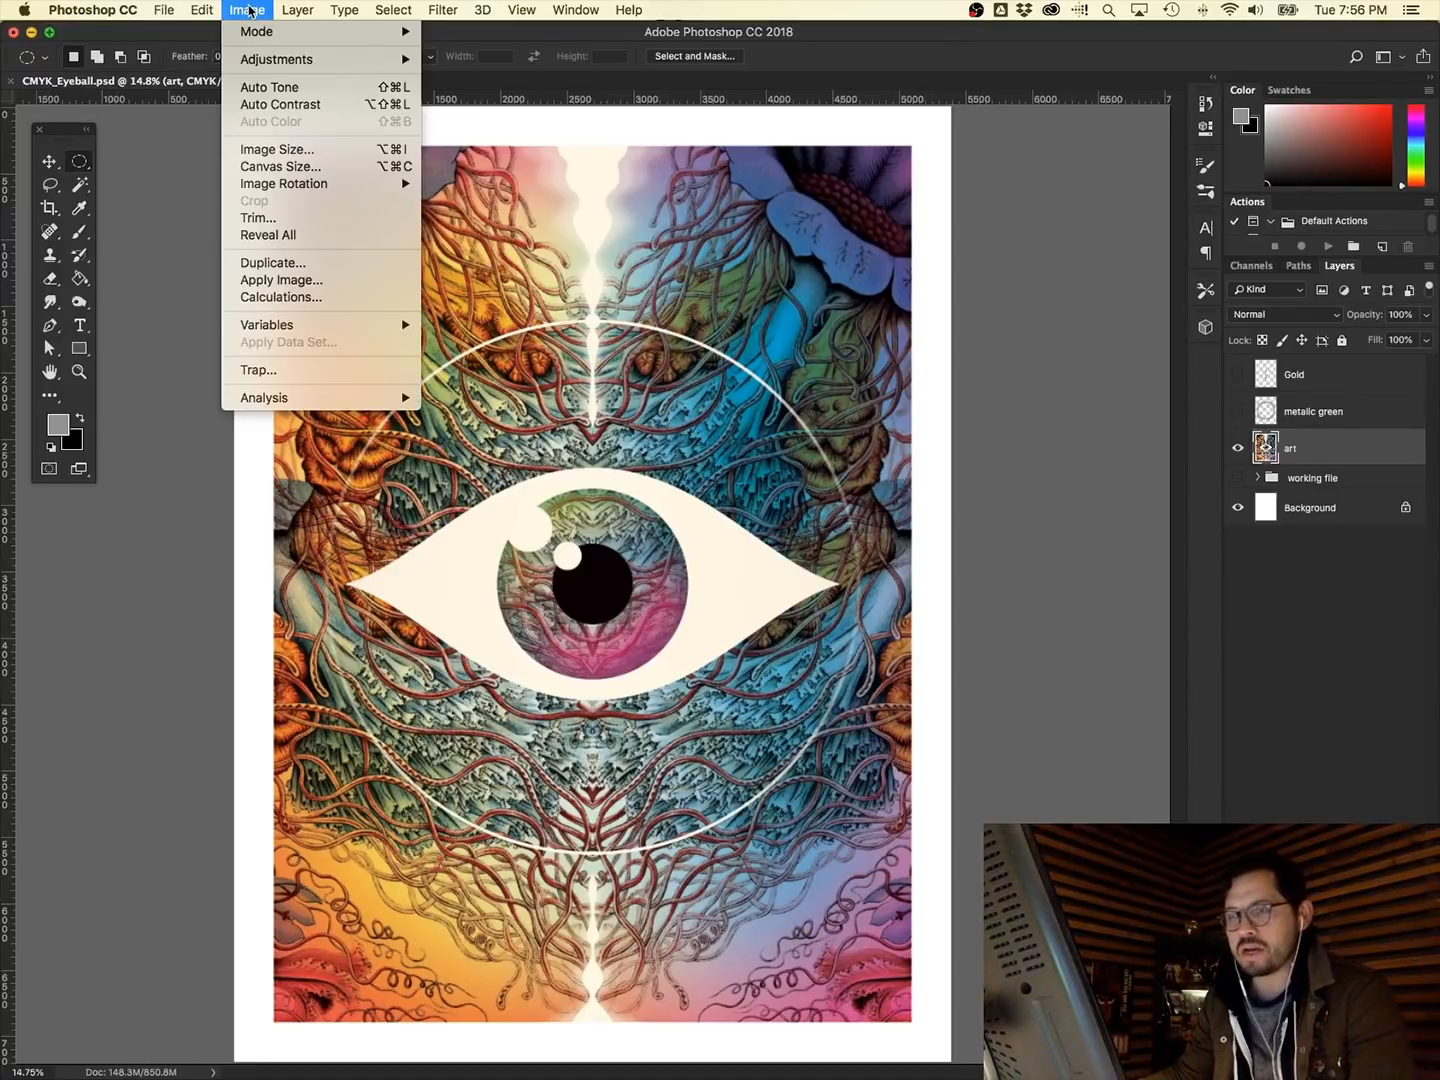
pyautogui.moveTo(257, 33)
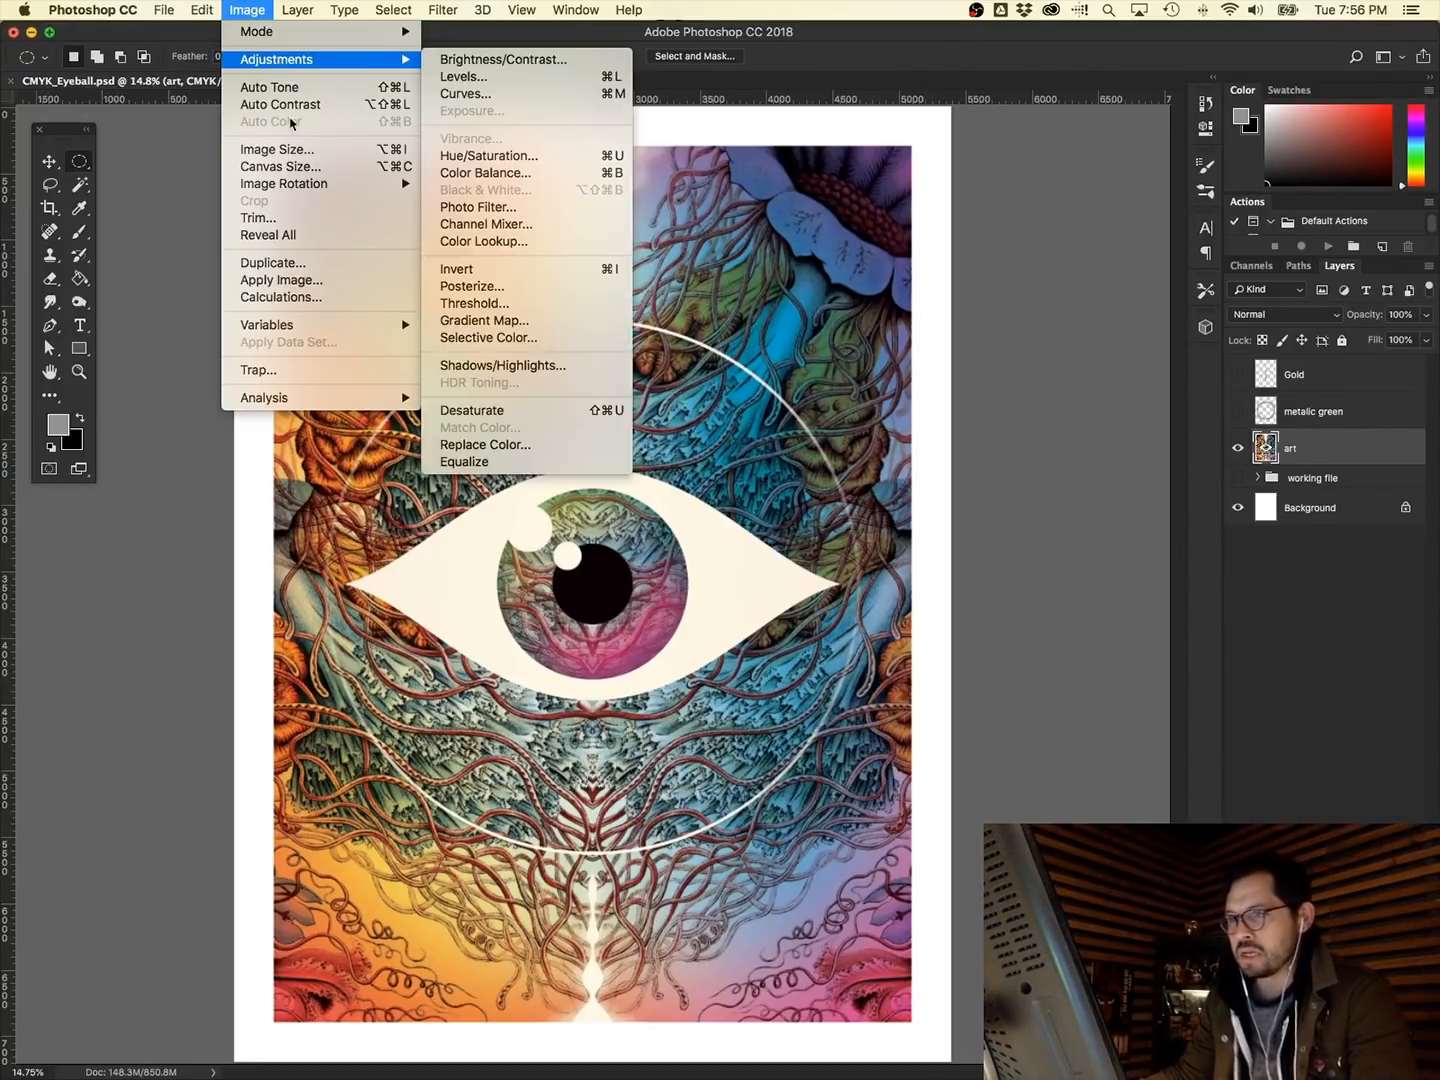
pyautogui.click(277, 149)
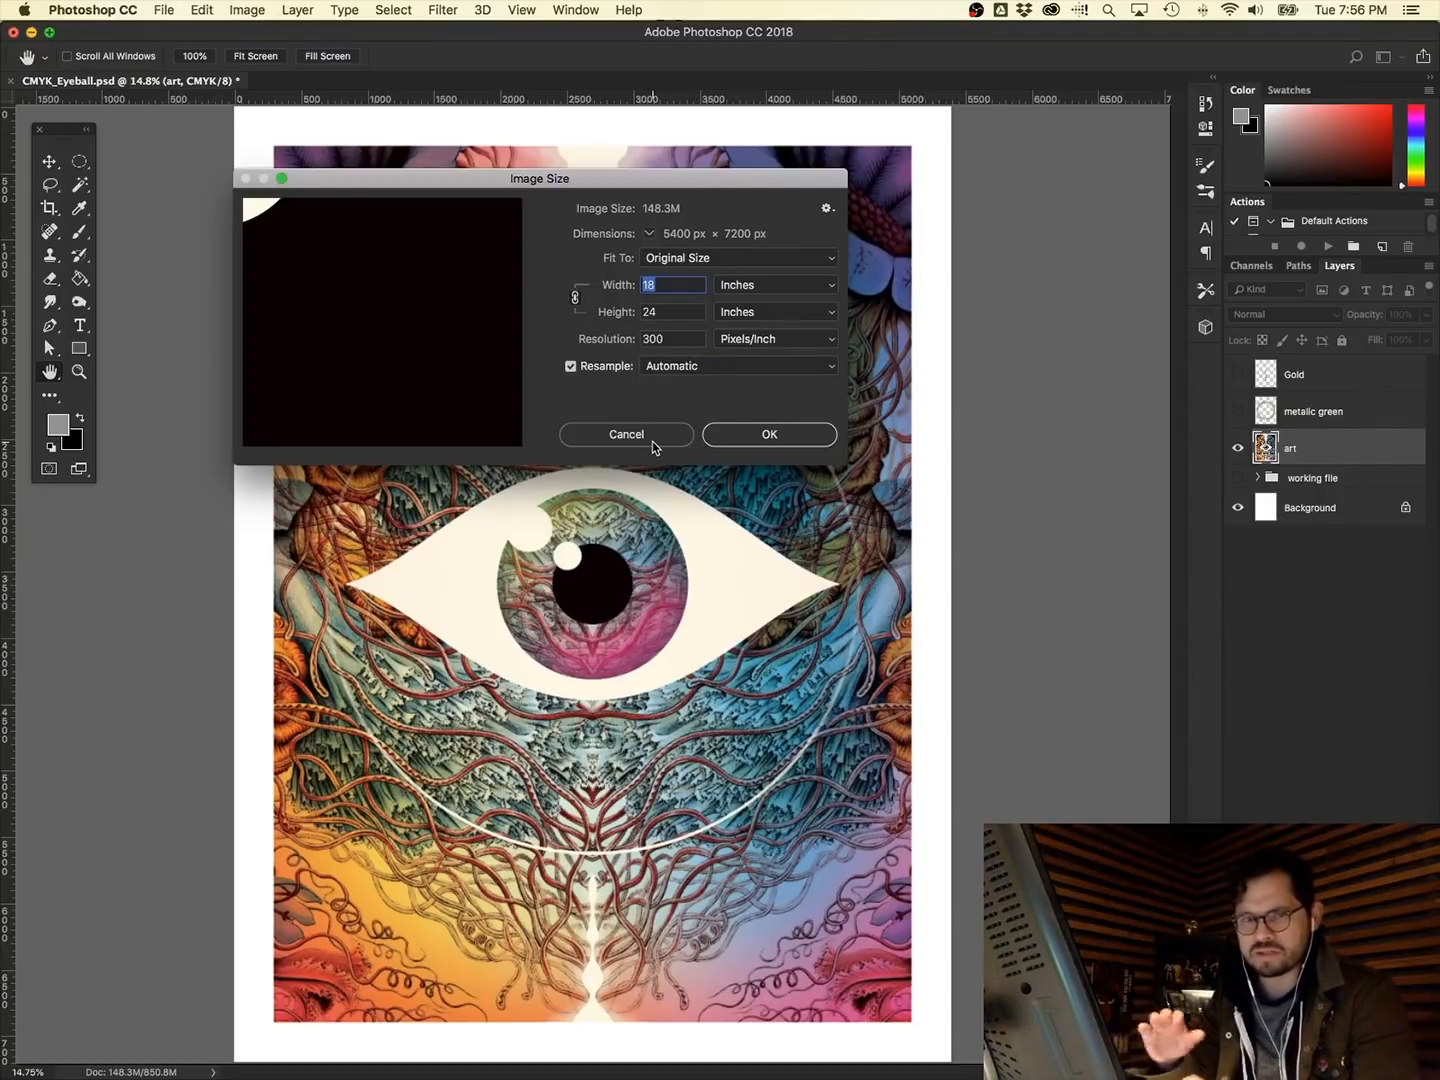
pyautogui.click(767, 437)
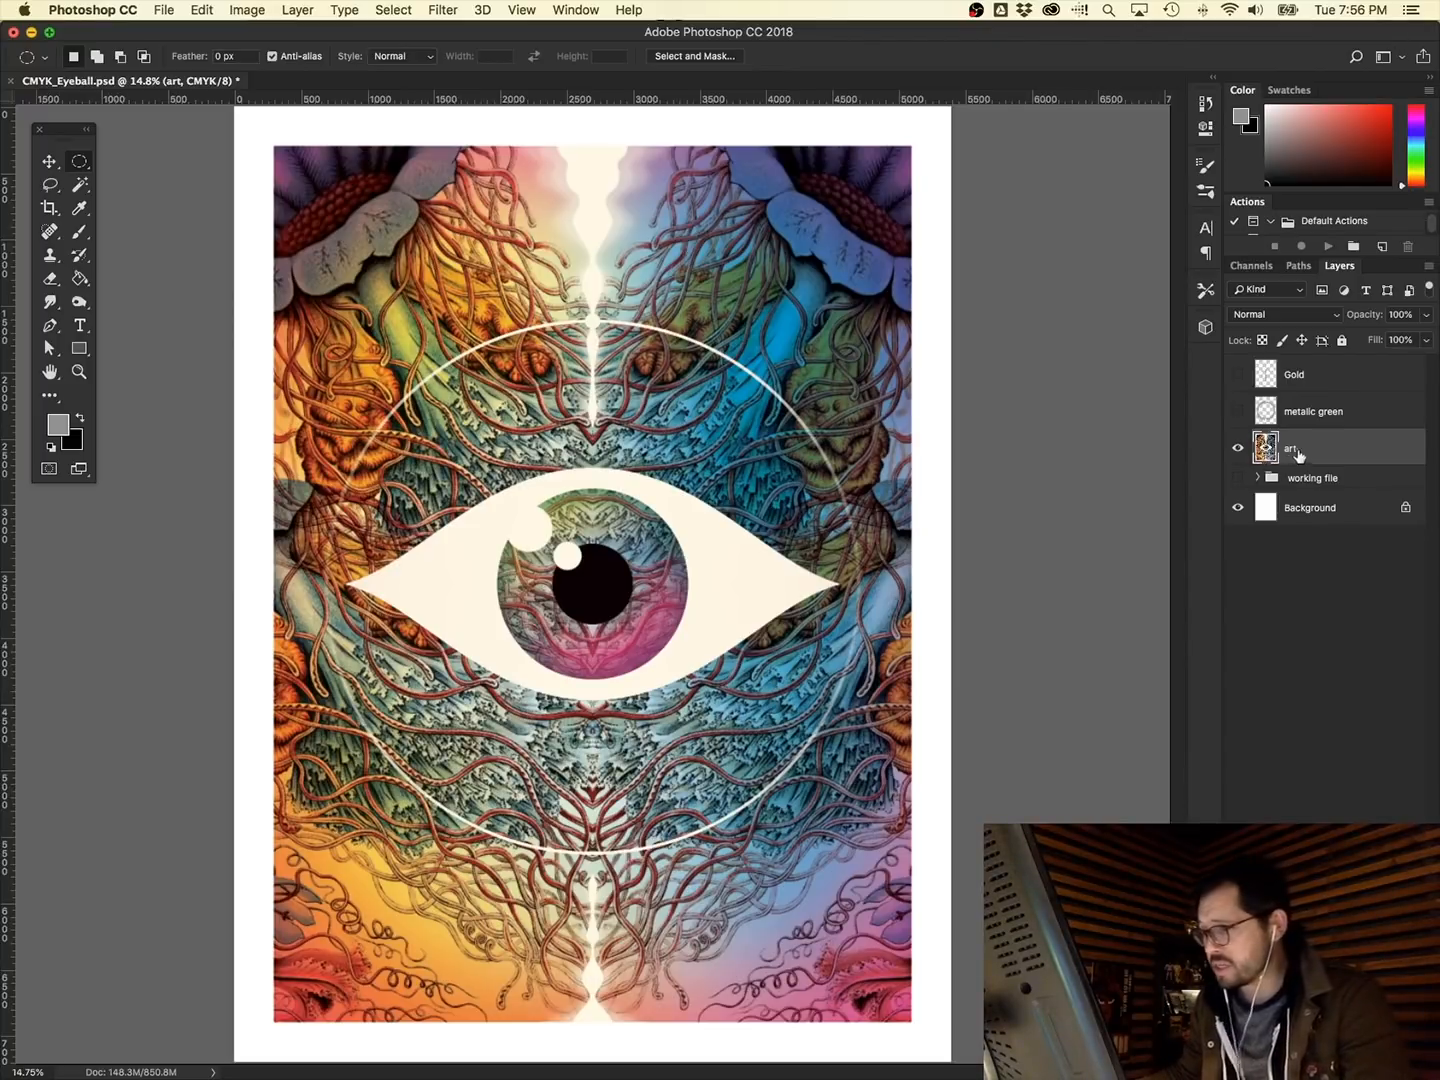
# Check the document's color mode without changing it.
pyautogui.click(297, 11)
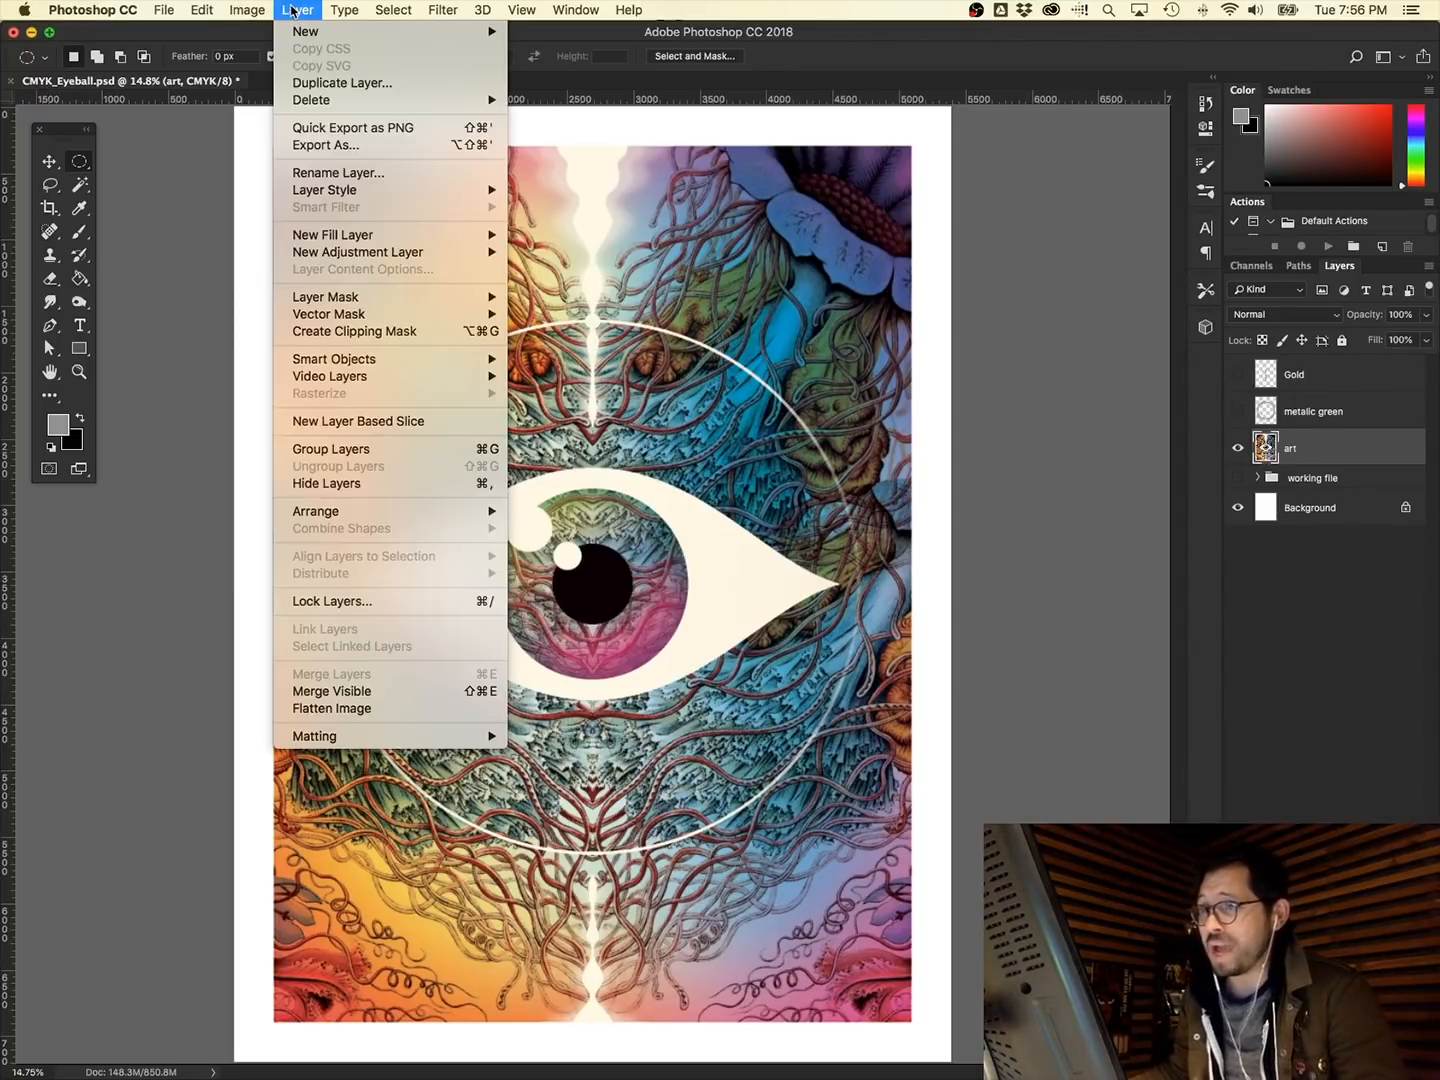
pyautogui.moveTo(254, 10)
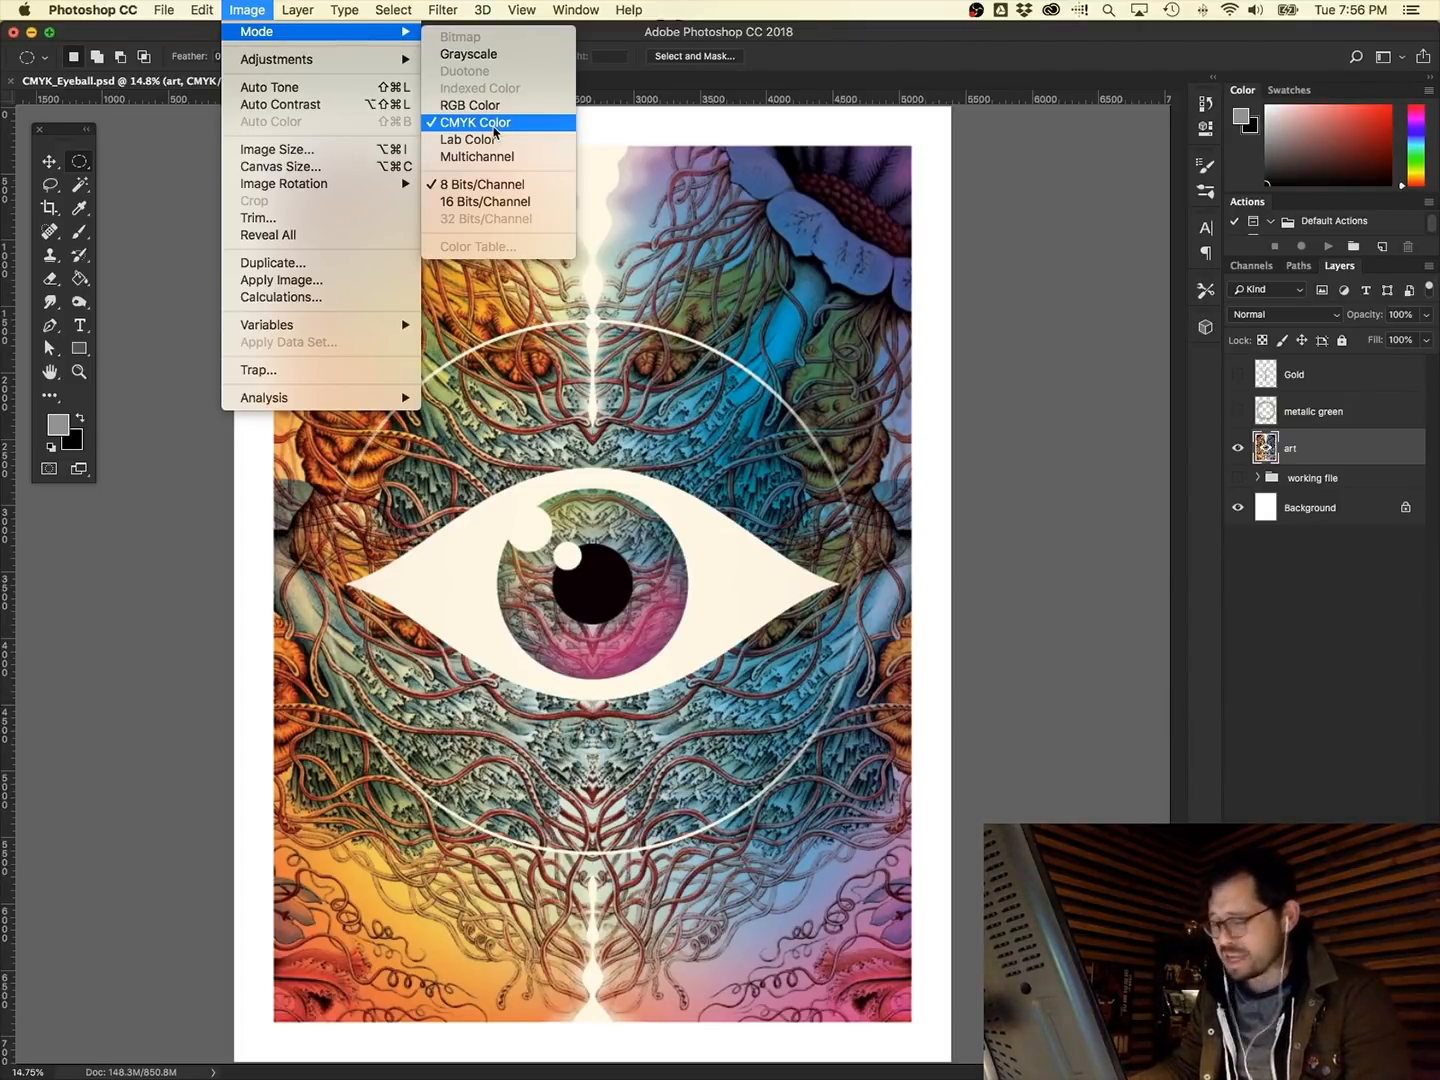
pyautogui.click(1149, 254)
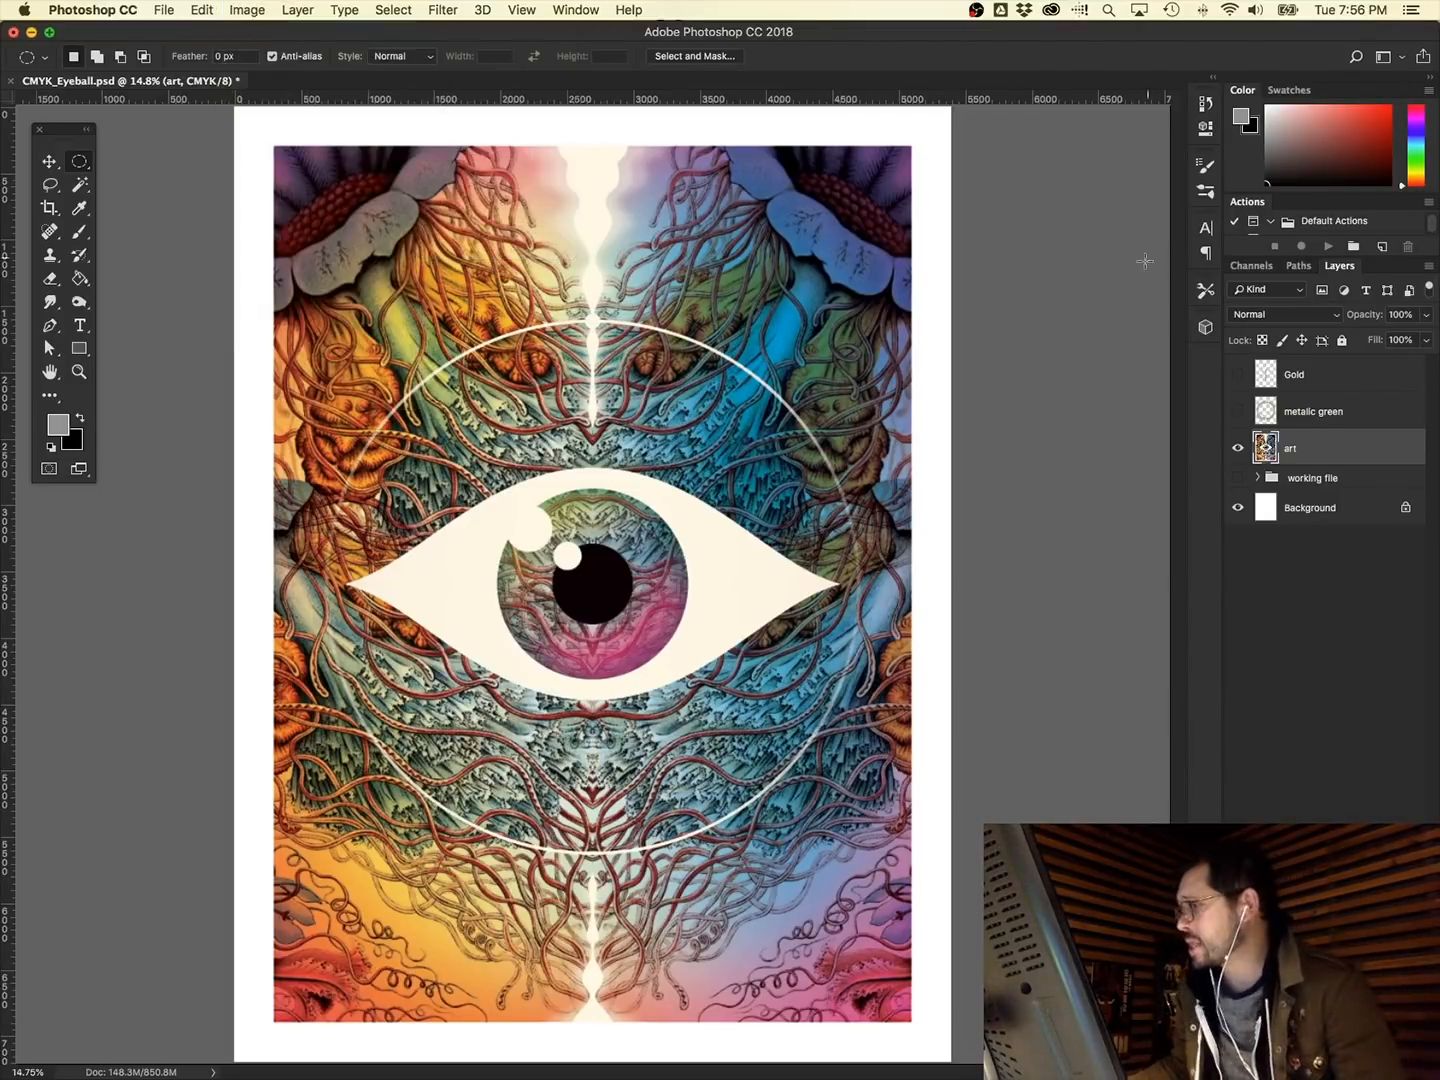
# View the metalic green layer and the Gold layer one at a time, with the art layer hidden.
pyautogui.click(1239, 412)
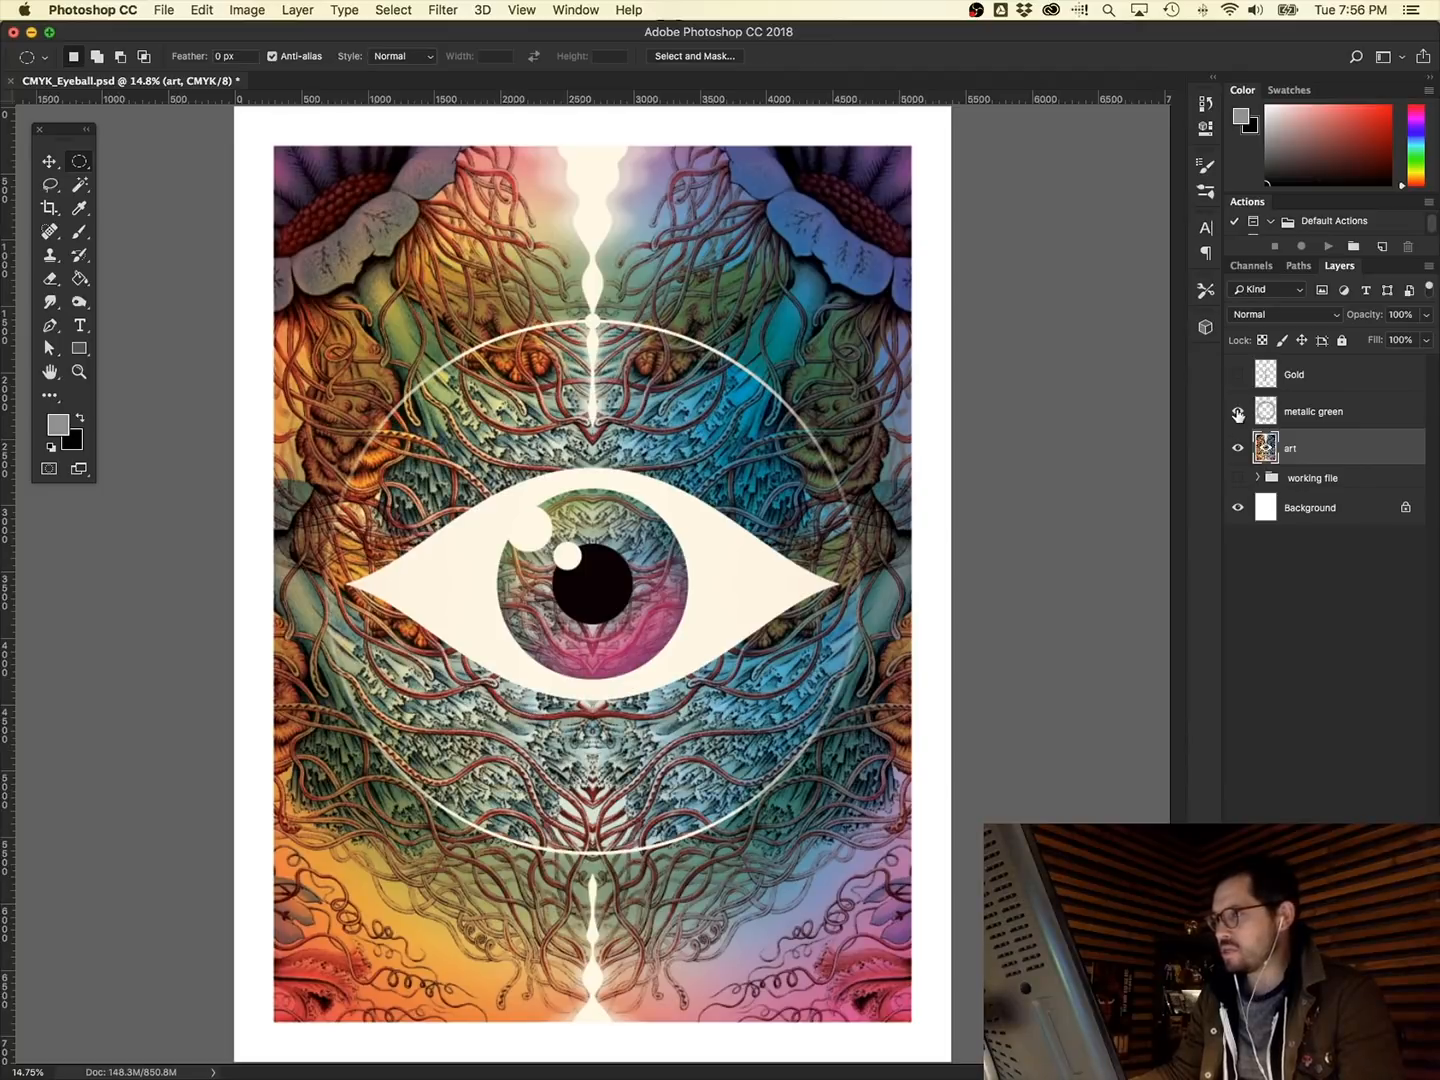
pyautogui.click(1238, 448)
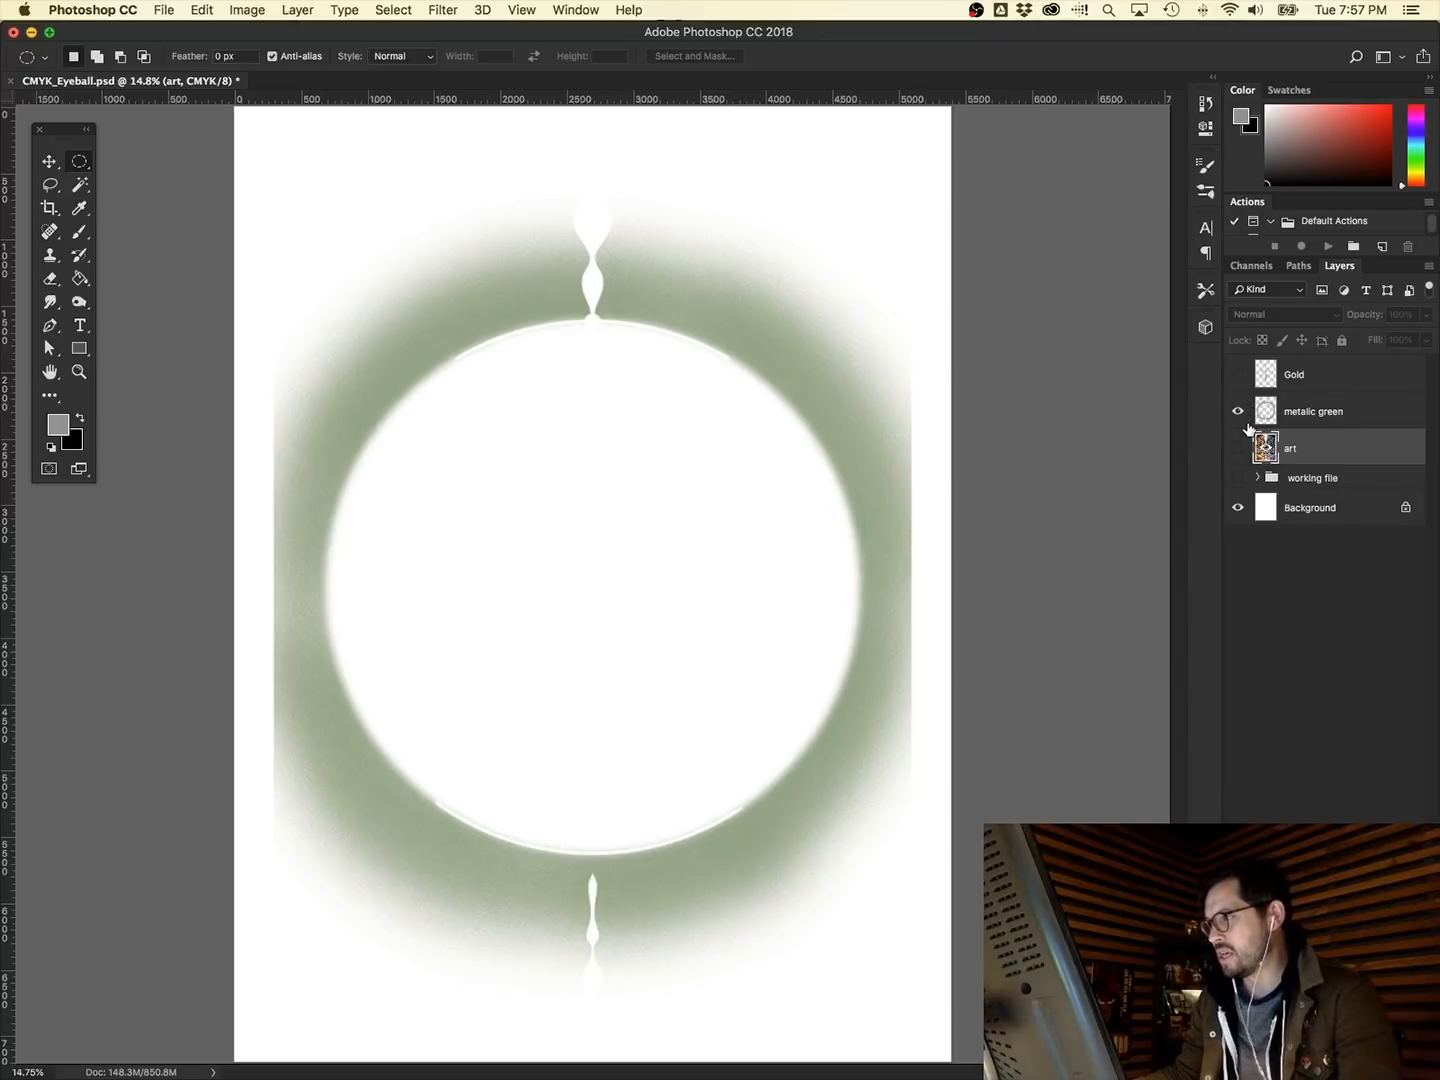
pyautogui.click(1237, 411)
pyautogui.click(1237, 375)
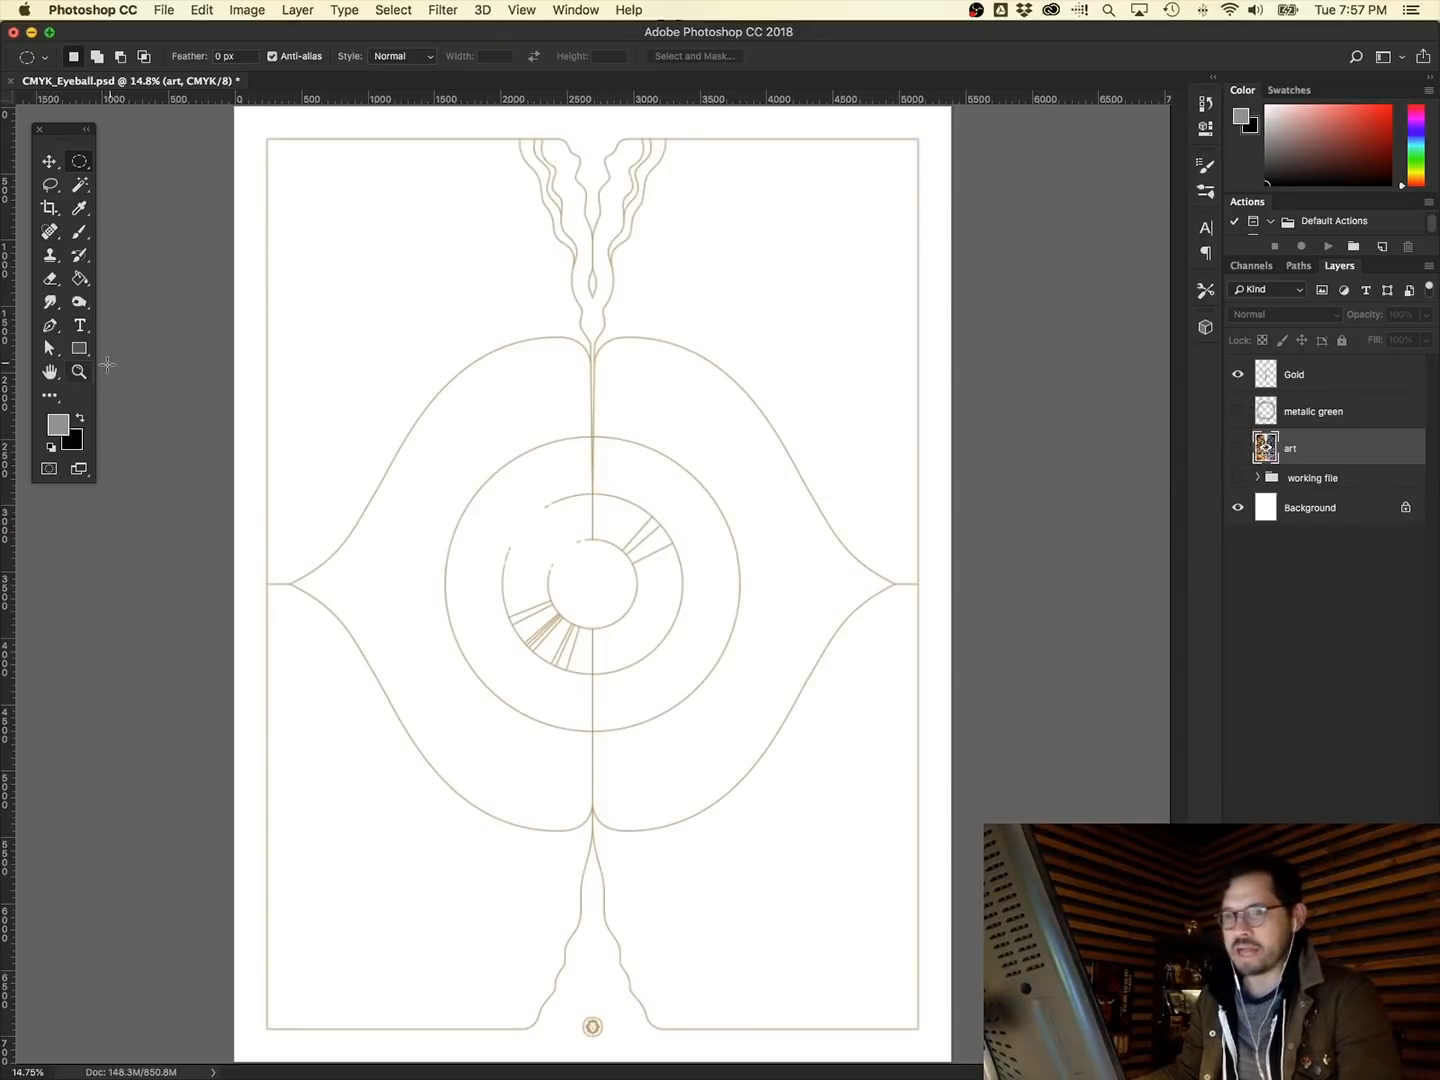
# Examine the Gold layer's line work up close, from the upper center and outer corner down to the lower curves.
pyautogui.click(80, 373)
pyautogui.moveTo(460, 187); pyautogui.dragTo(736, 490)
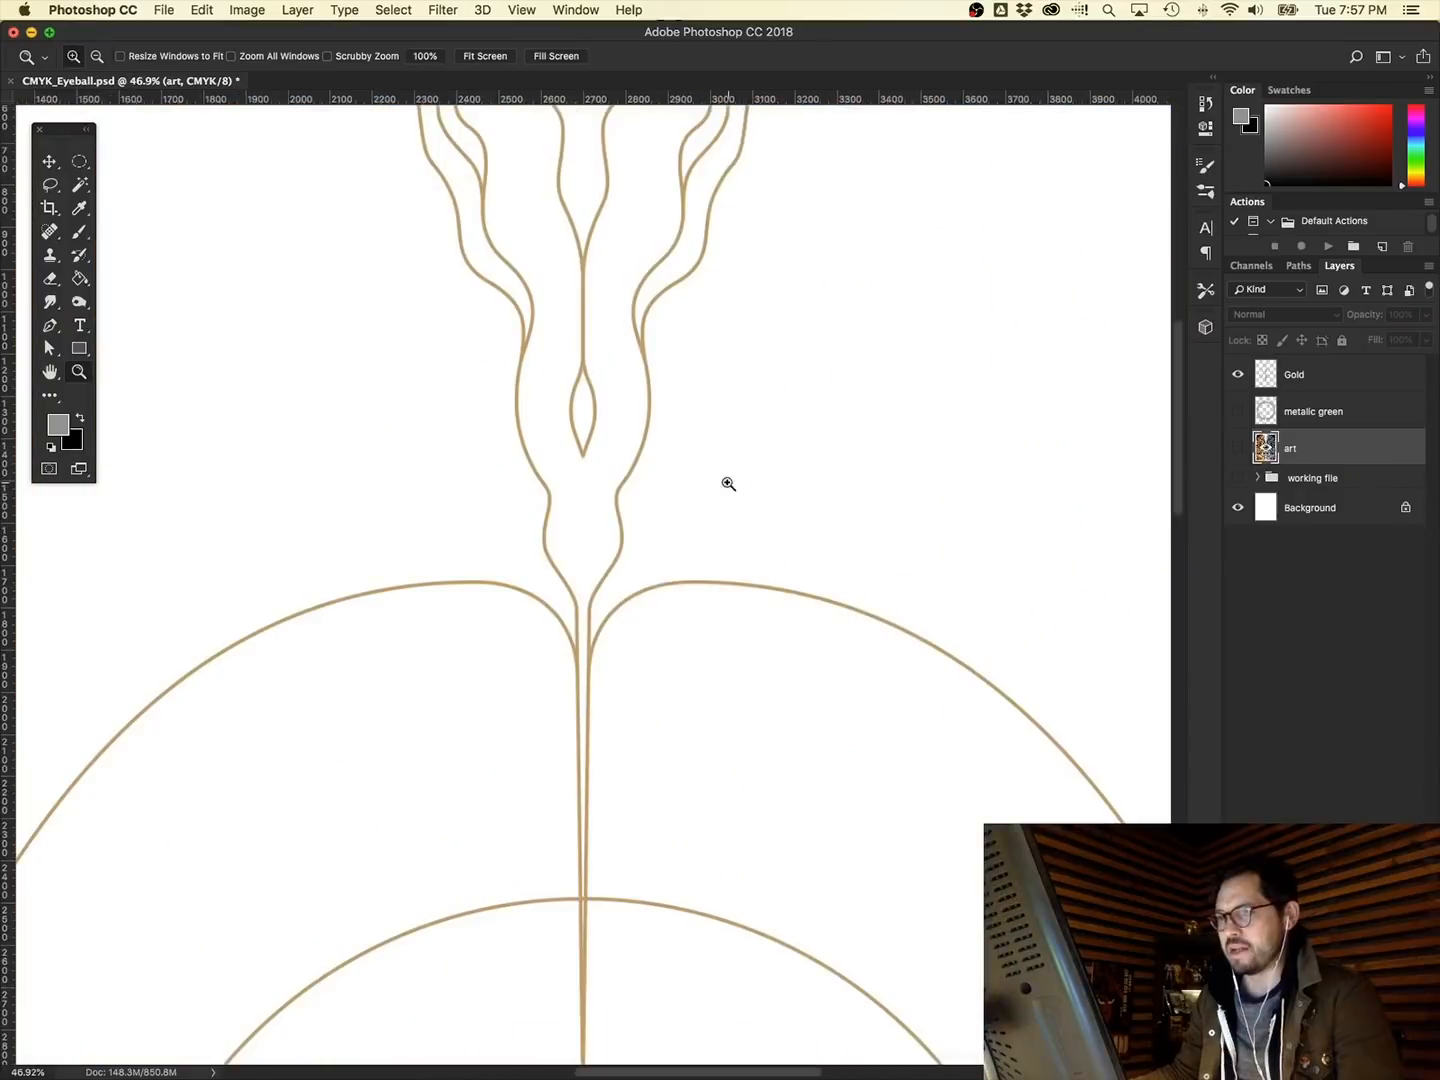
pyautogui.scroll(4, 625, 473)
pyautogui.hscroll(-10, 625, 470)
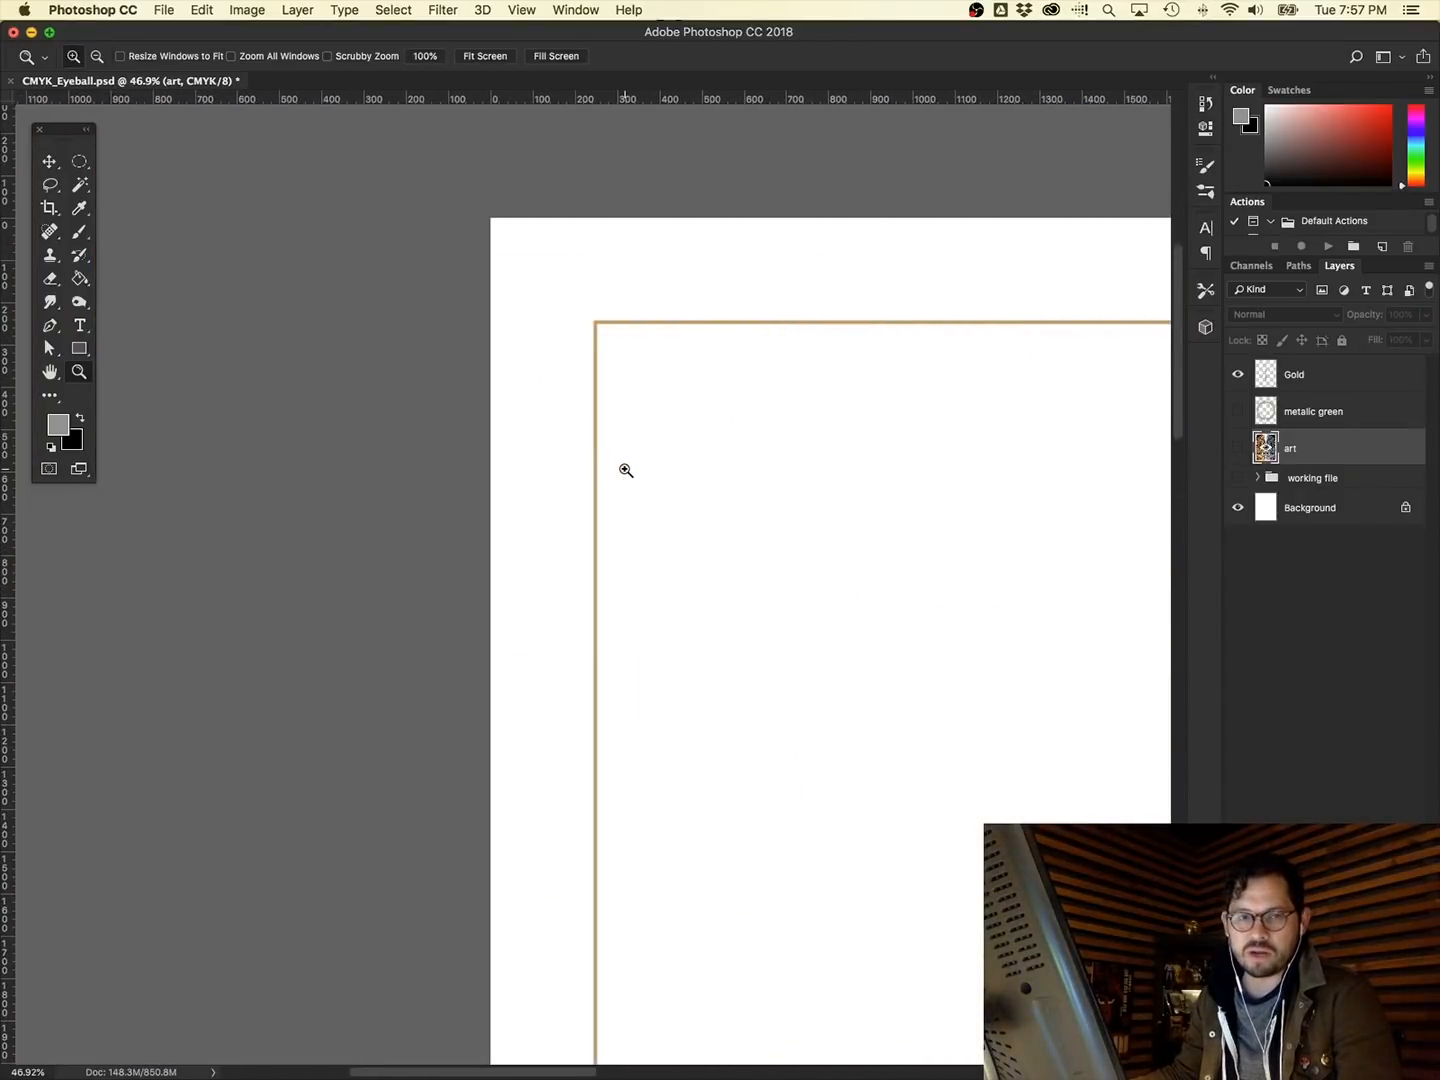
pyautogui.scroll(-10, 626, 470)
pyautogui.hscroll(15, 626, 471)
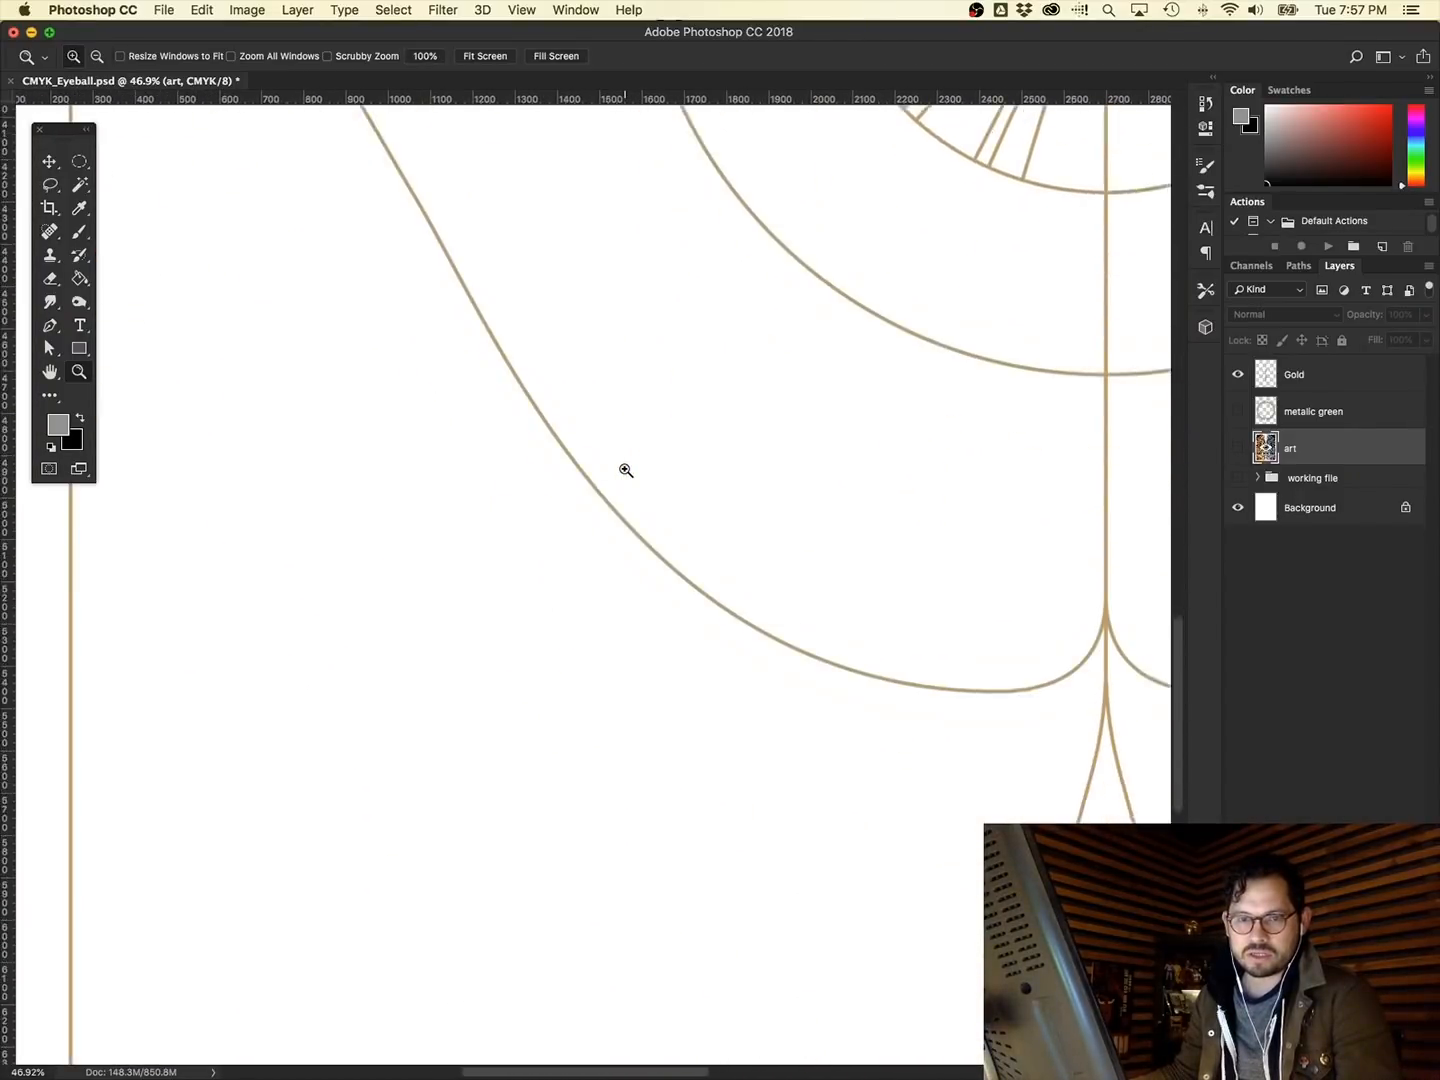
pyautogui.scroll(-5, 625, 471)
pyautogui.hscroll(10, 625, 470)
pyautogui.hscroll(-10, 626, 471)
pyautogui.scroll(-5, 627, 474)
pyautogui.scroll(10, 700, 491)
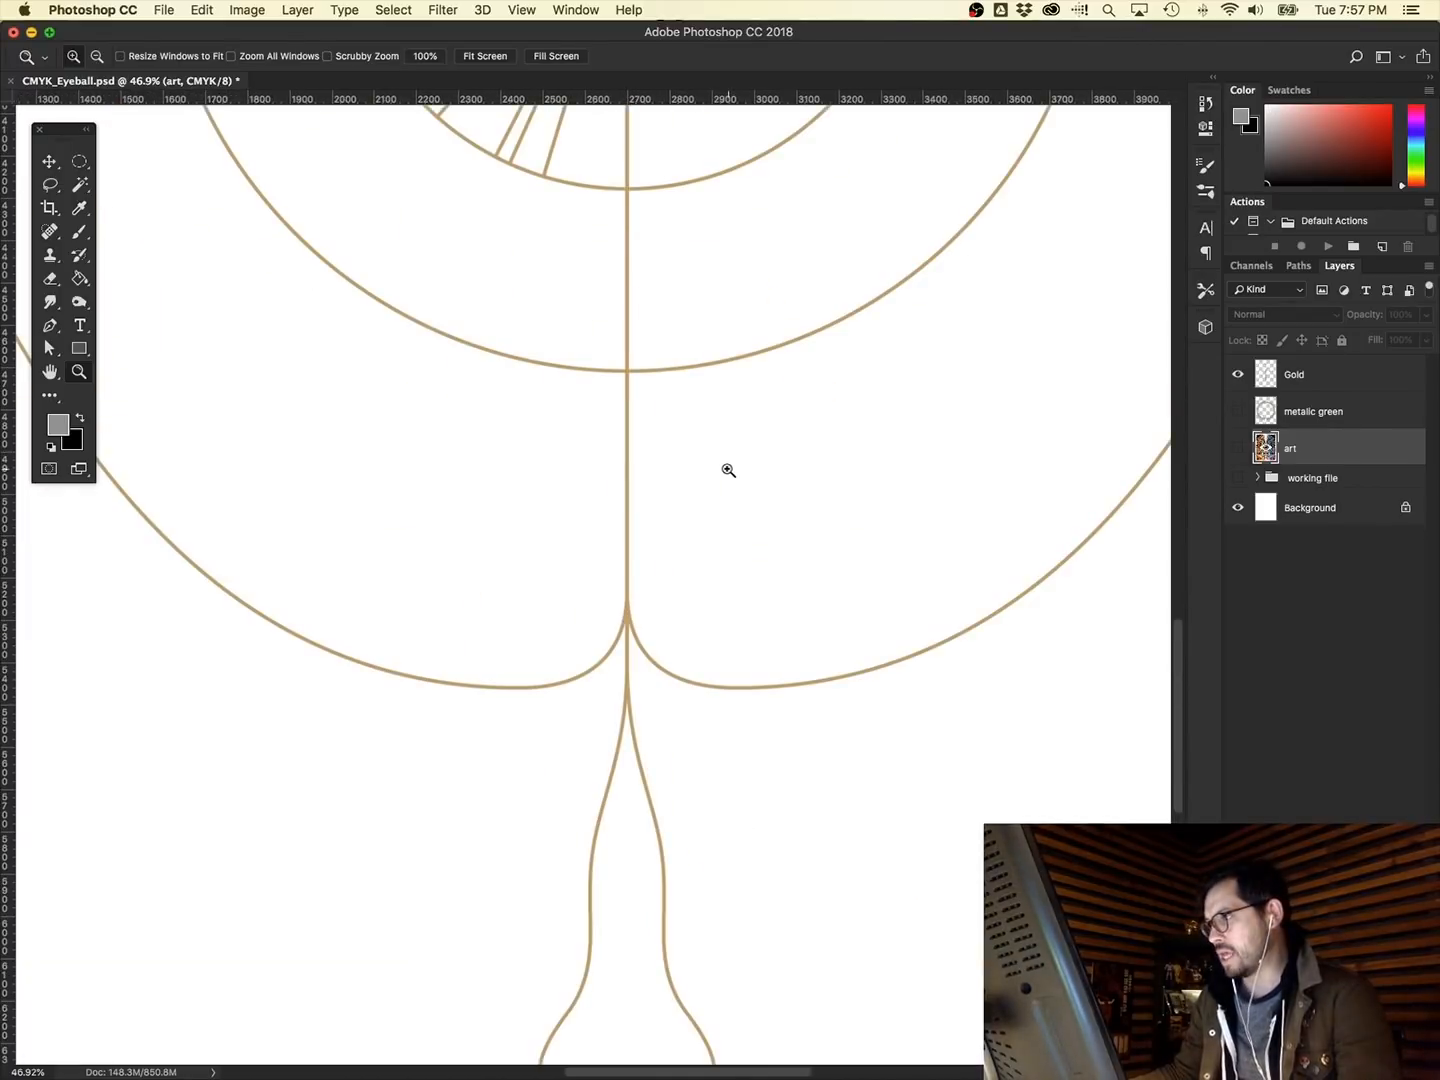
# Show the art layer again, view the complete poster with both metallic layers, and leave Gold and metalic green hidden.
pyautogui.click(1238, 411)
pyautogui.click(1237, 448)
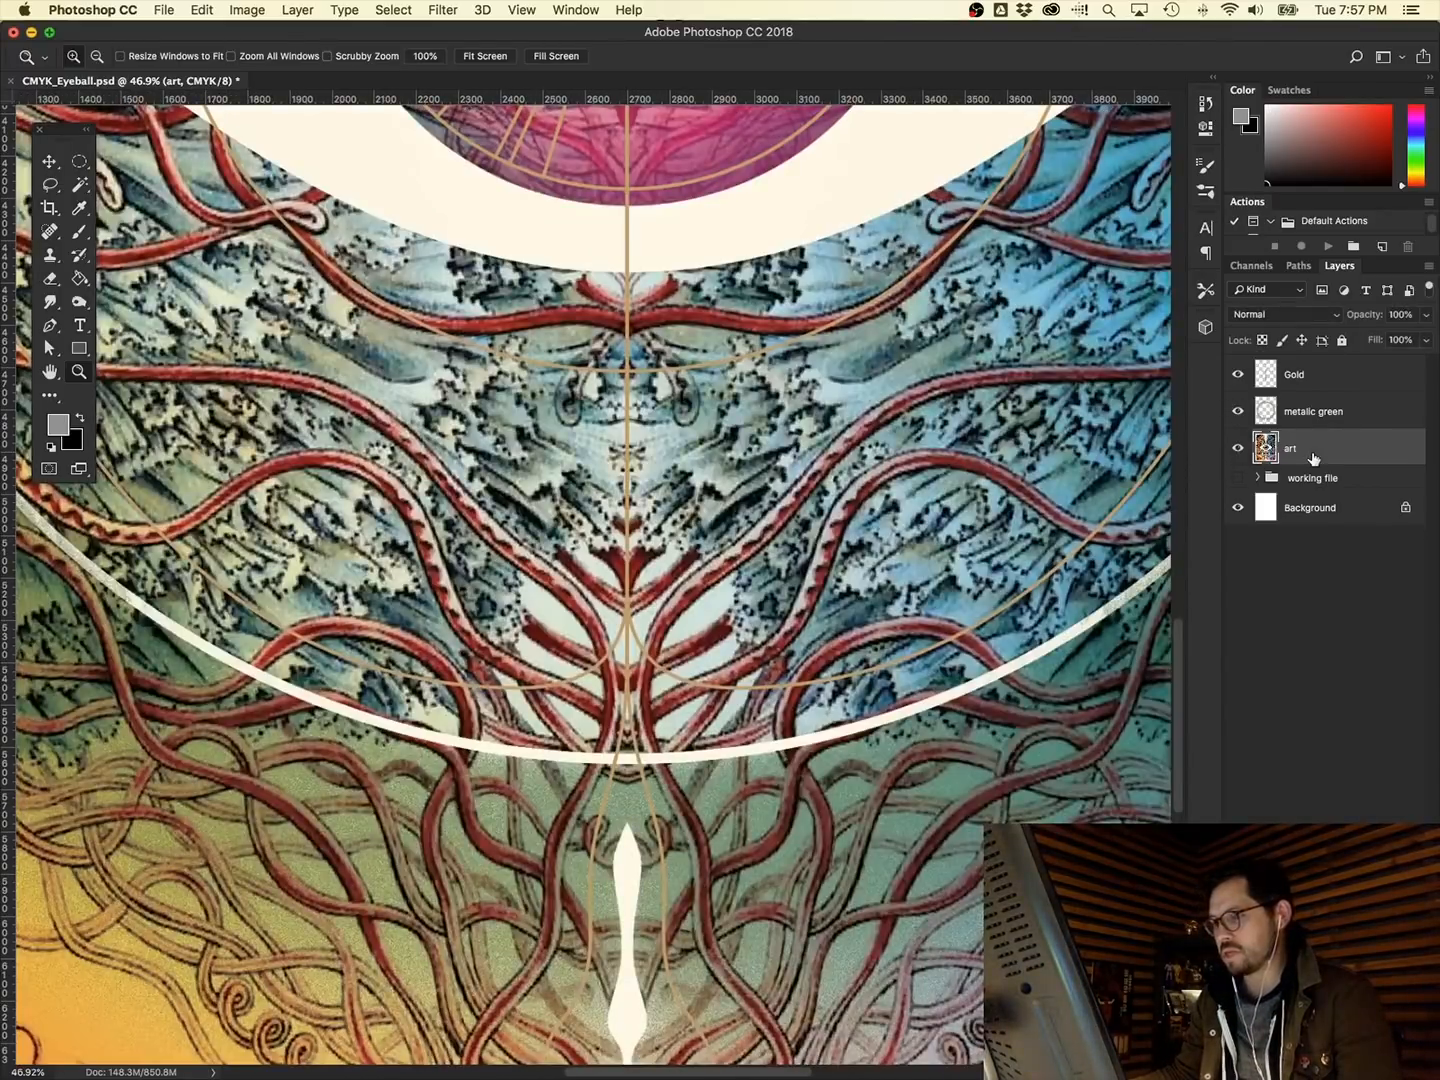
pyautogui.press('super+0')
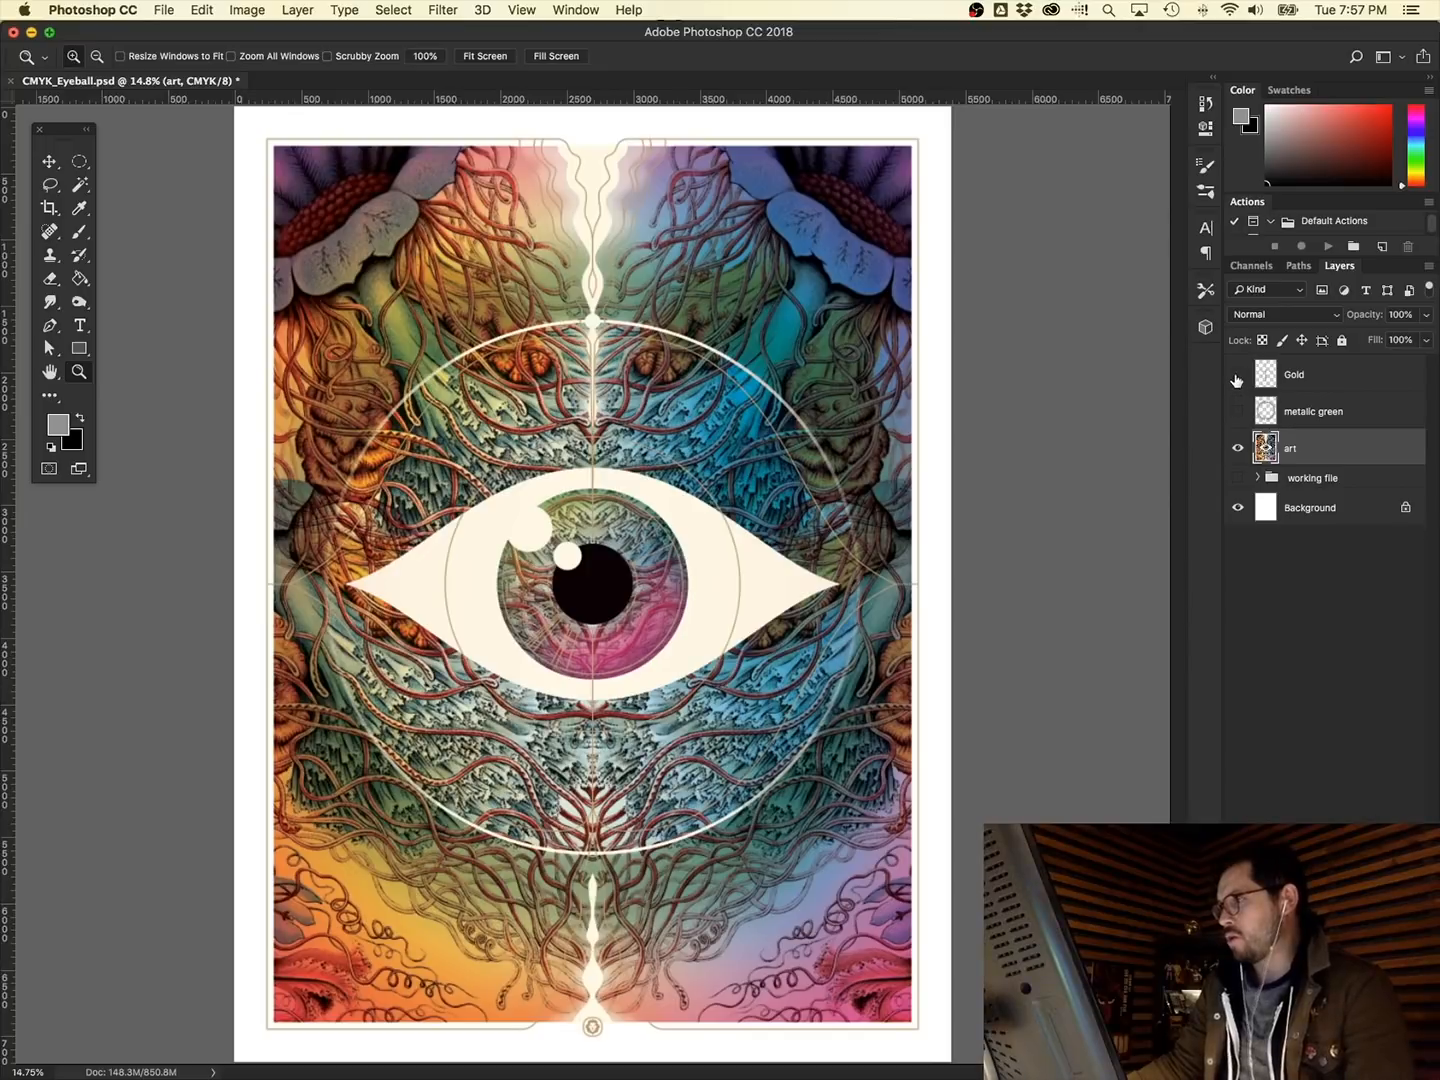
pyautogui.moveTo(1238, 374); pyautogui.dragTo(1238, 411)
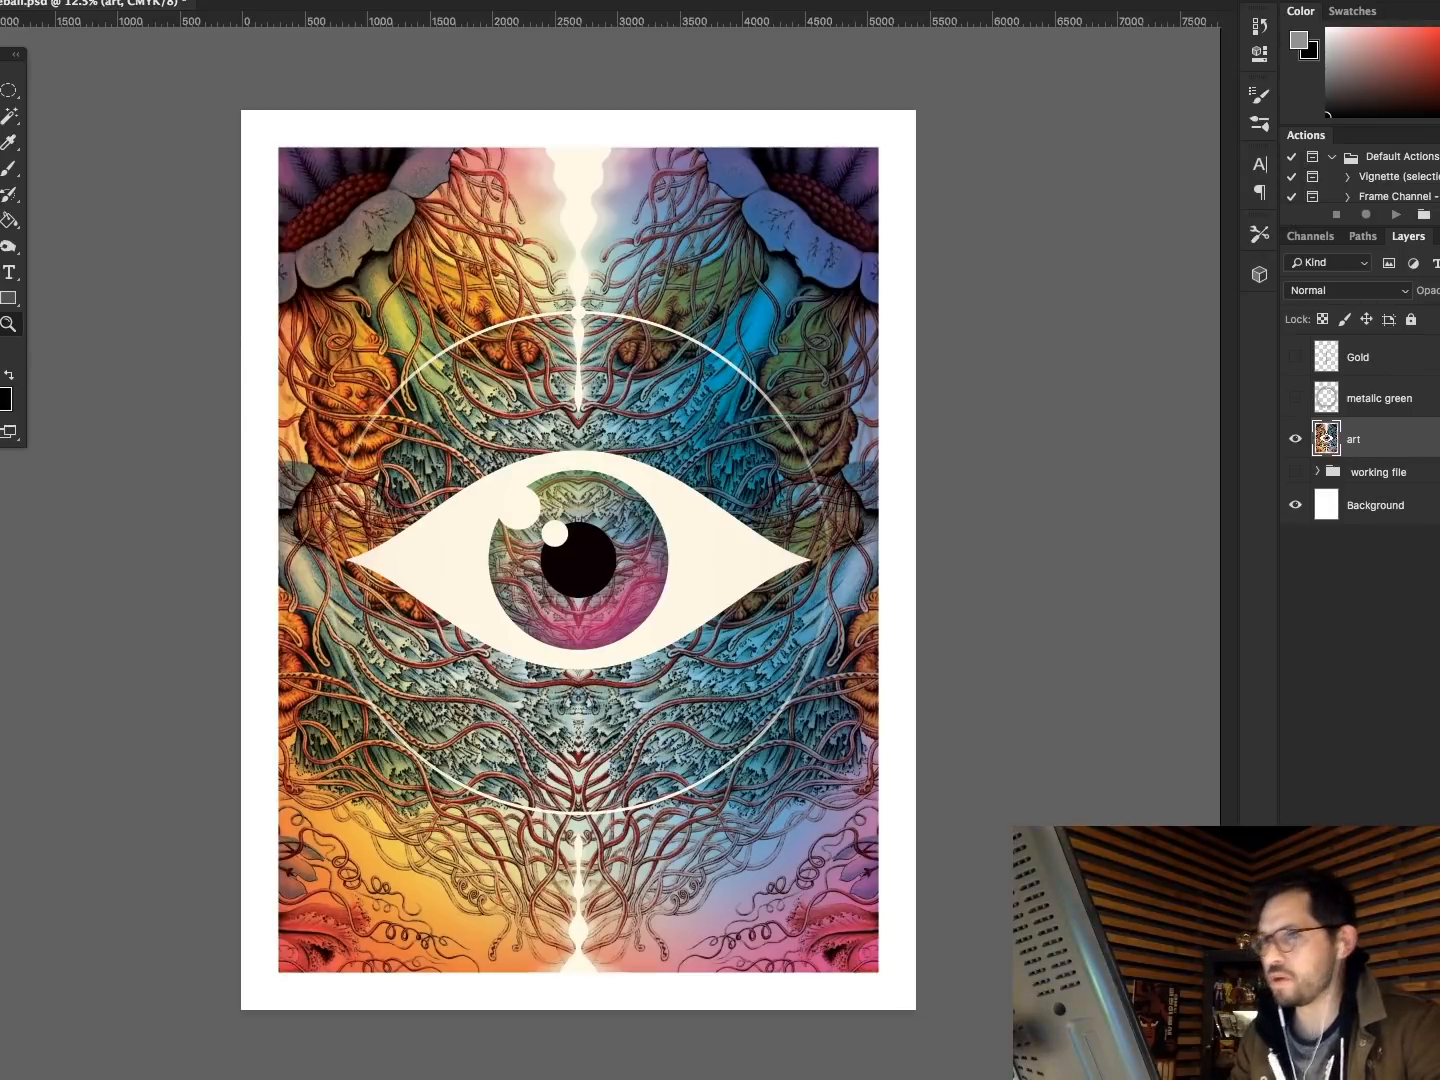
# Start the Color Halftone filter on the art layer with a maximum radius of 6 pixels.
pyautogui.click(408, 0)
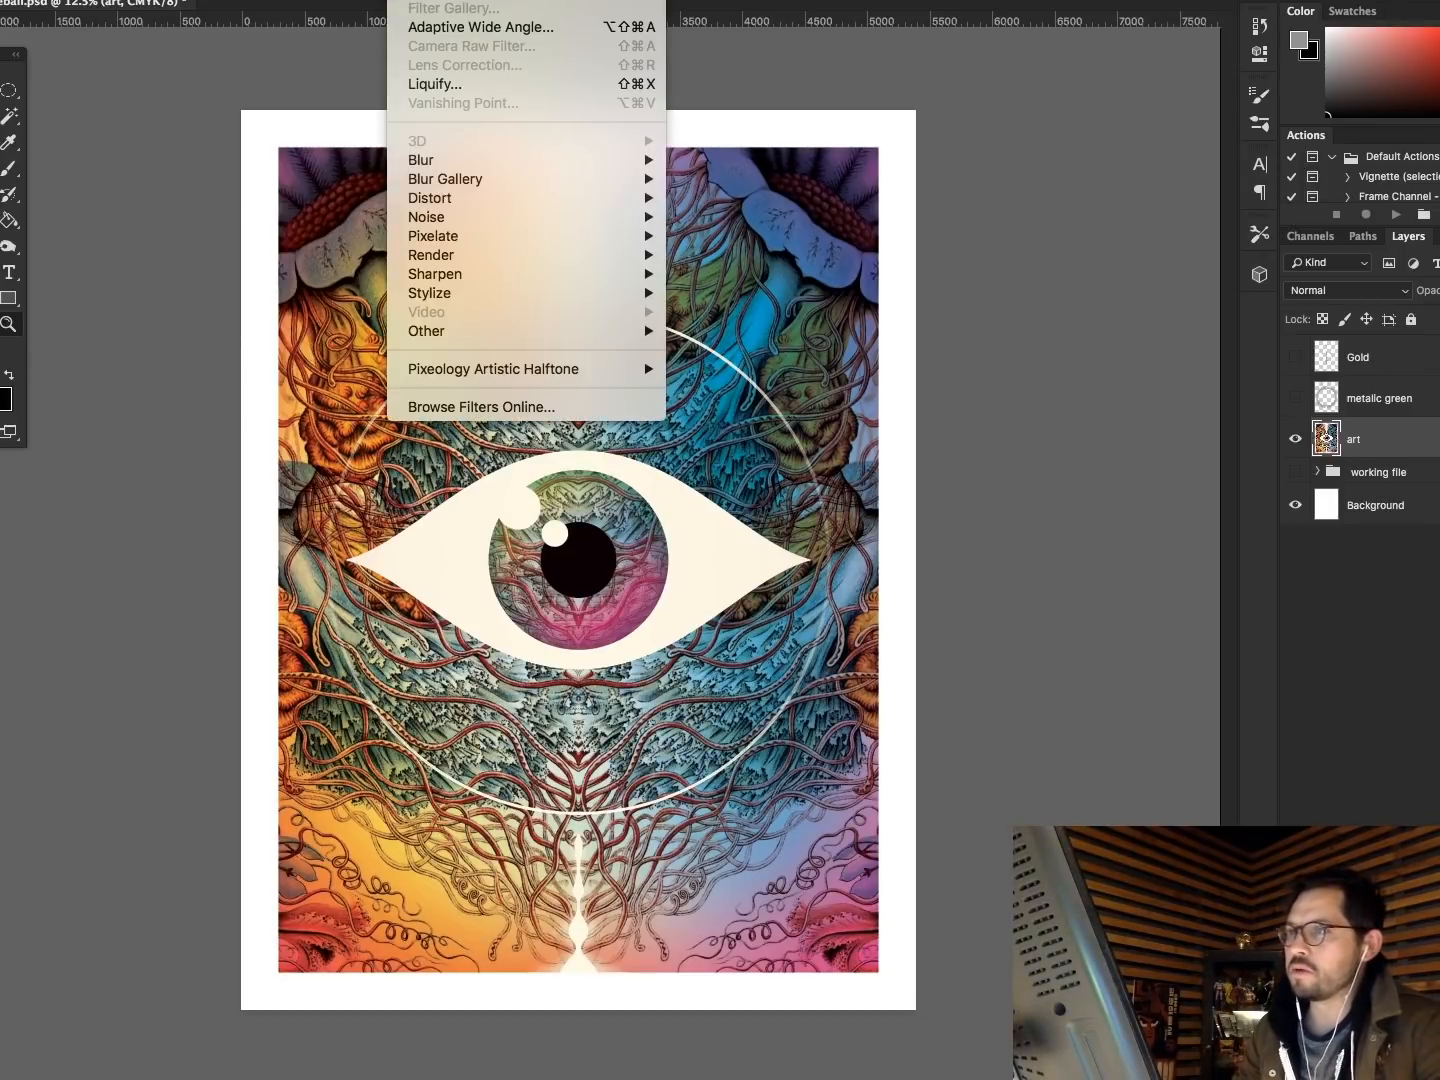
pyautogui.moveTo(465, 202)
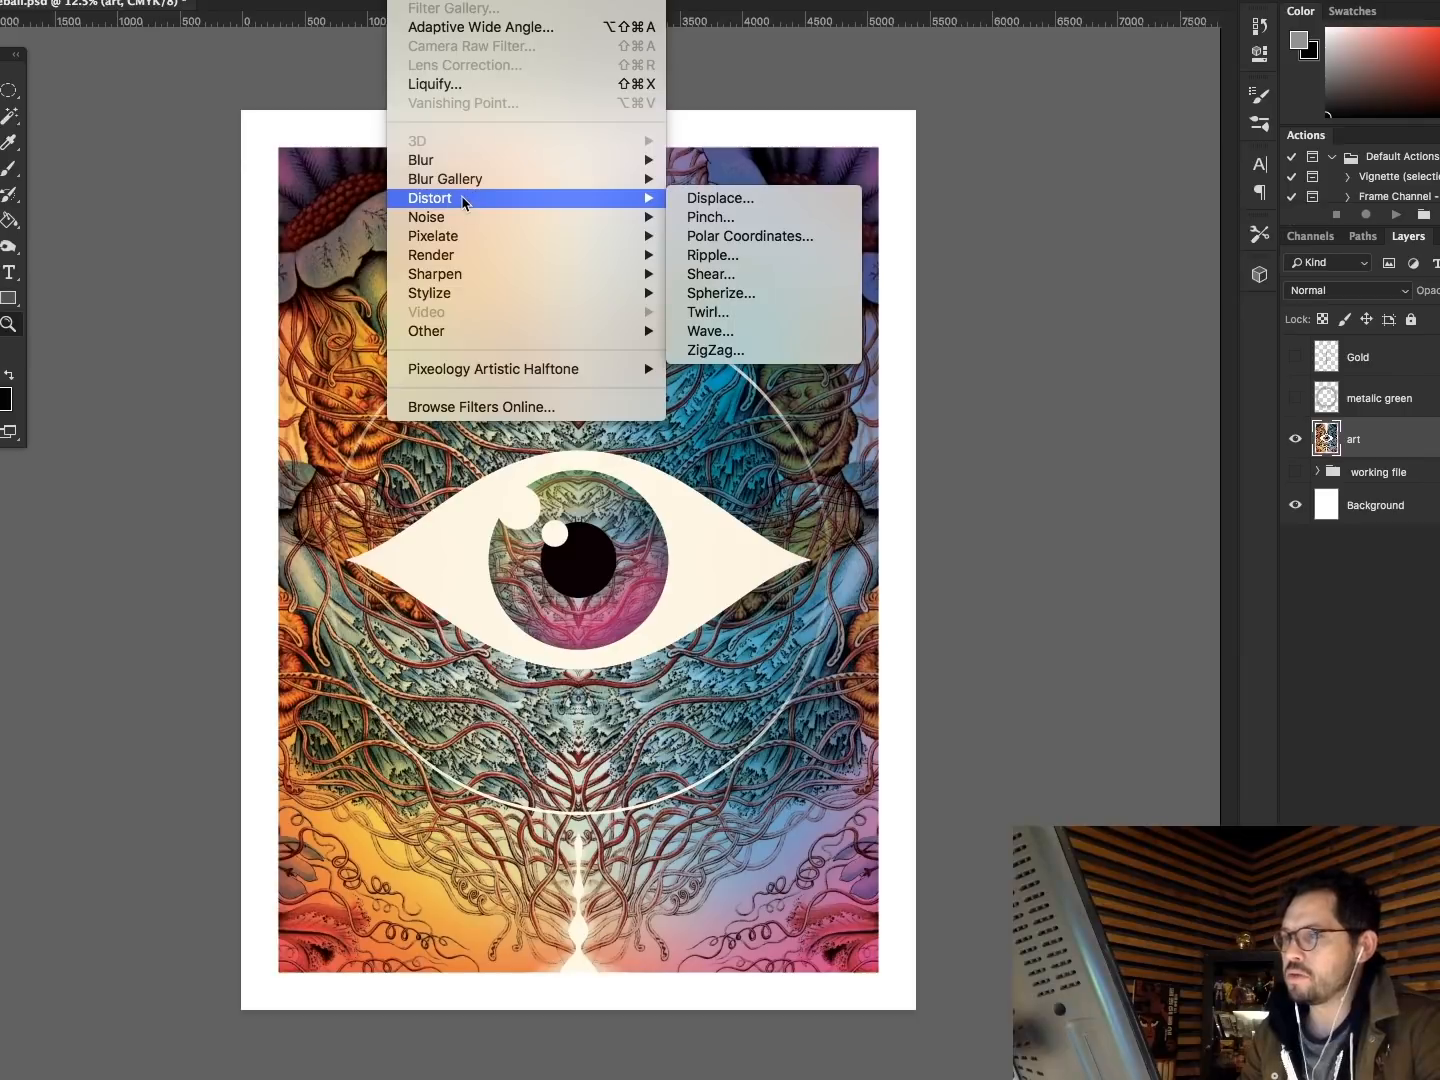
pyautogui.moveTo(449, 243)
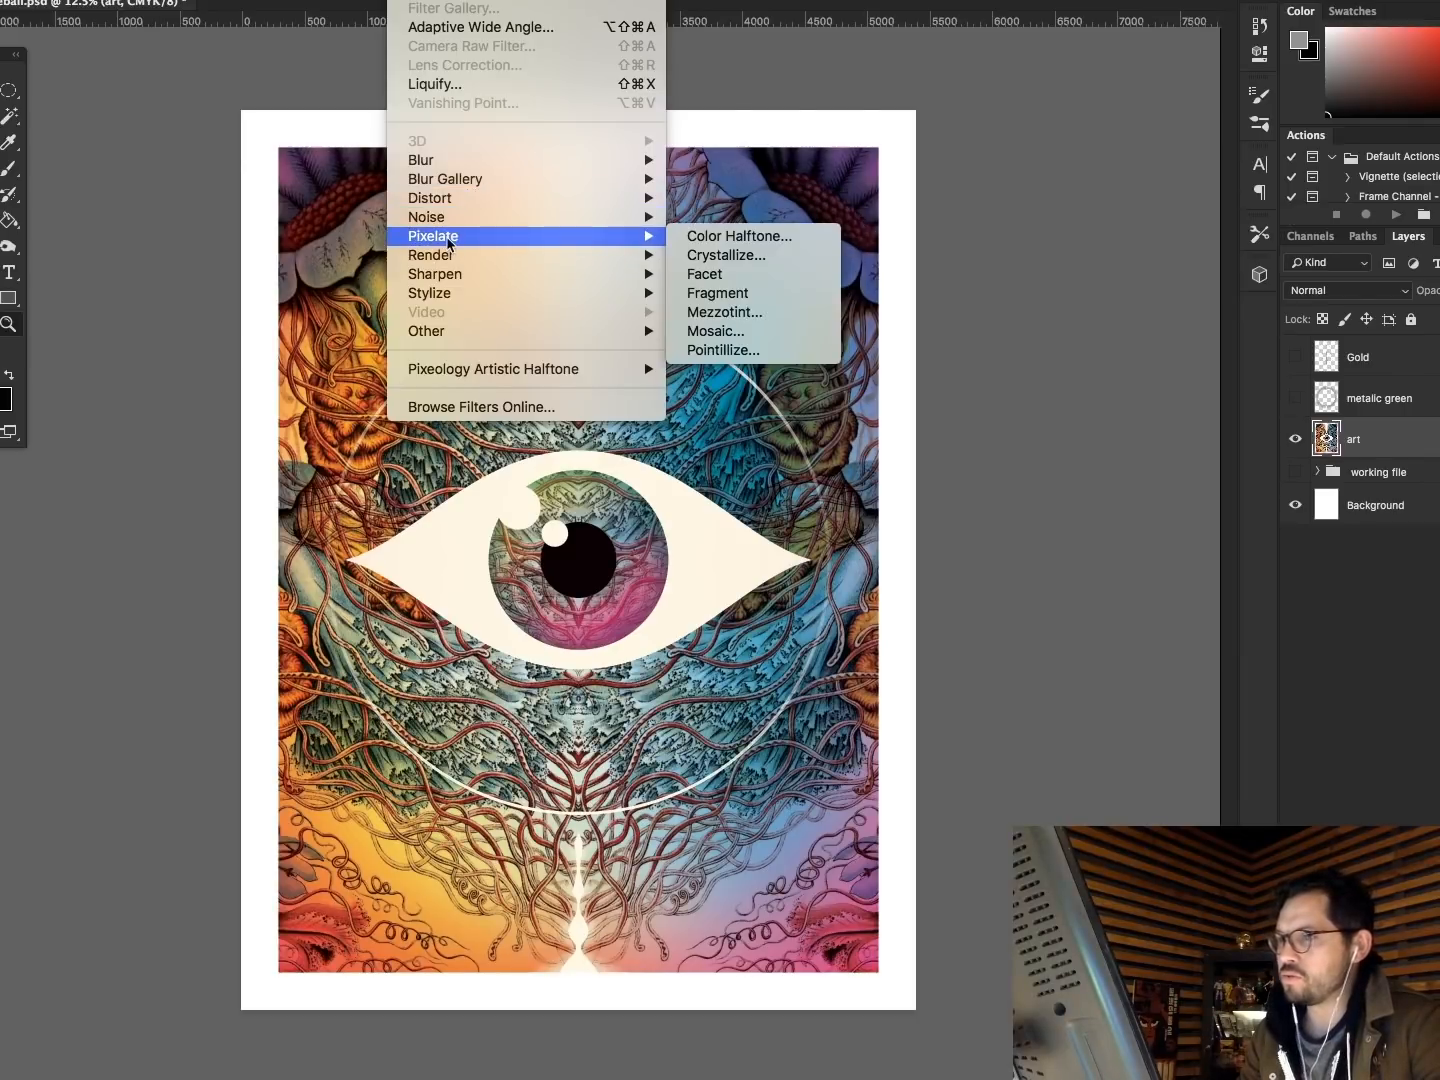
pyautogui.click(755, 236)
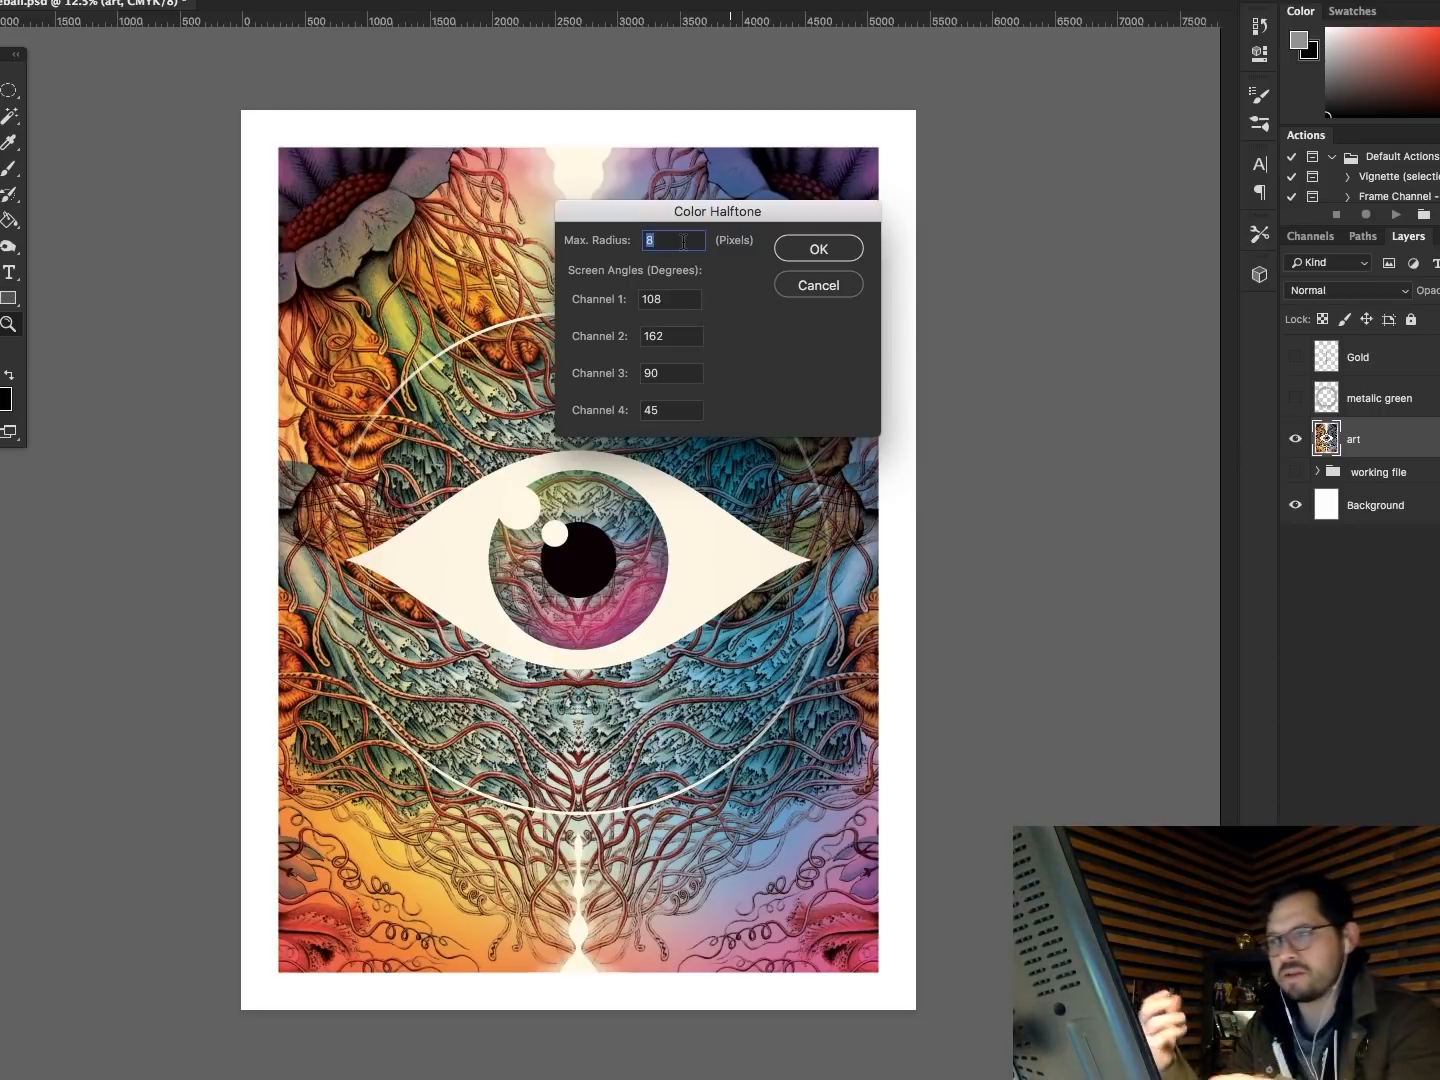
pyautogui.write('6')
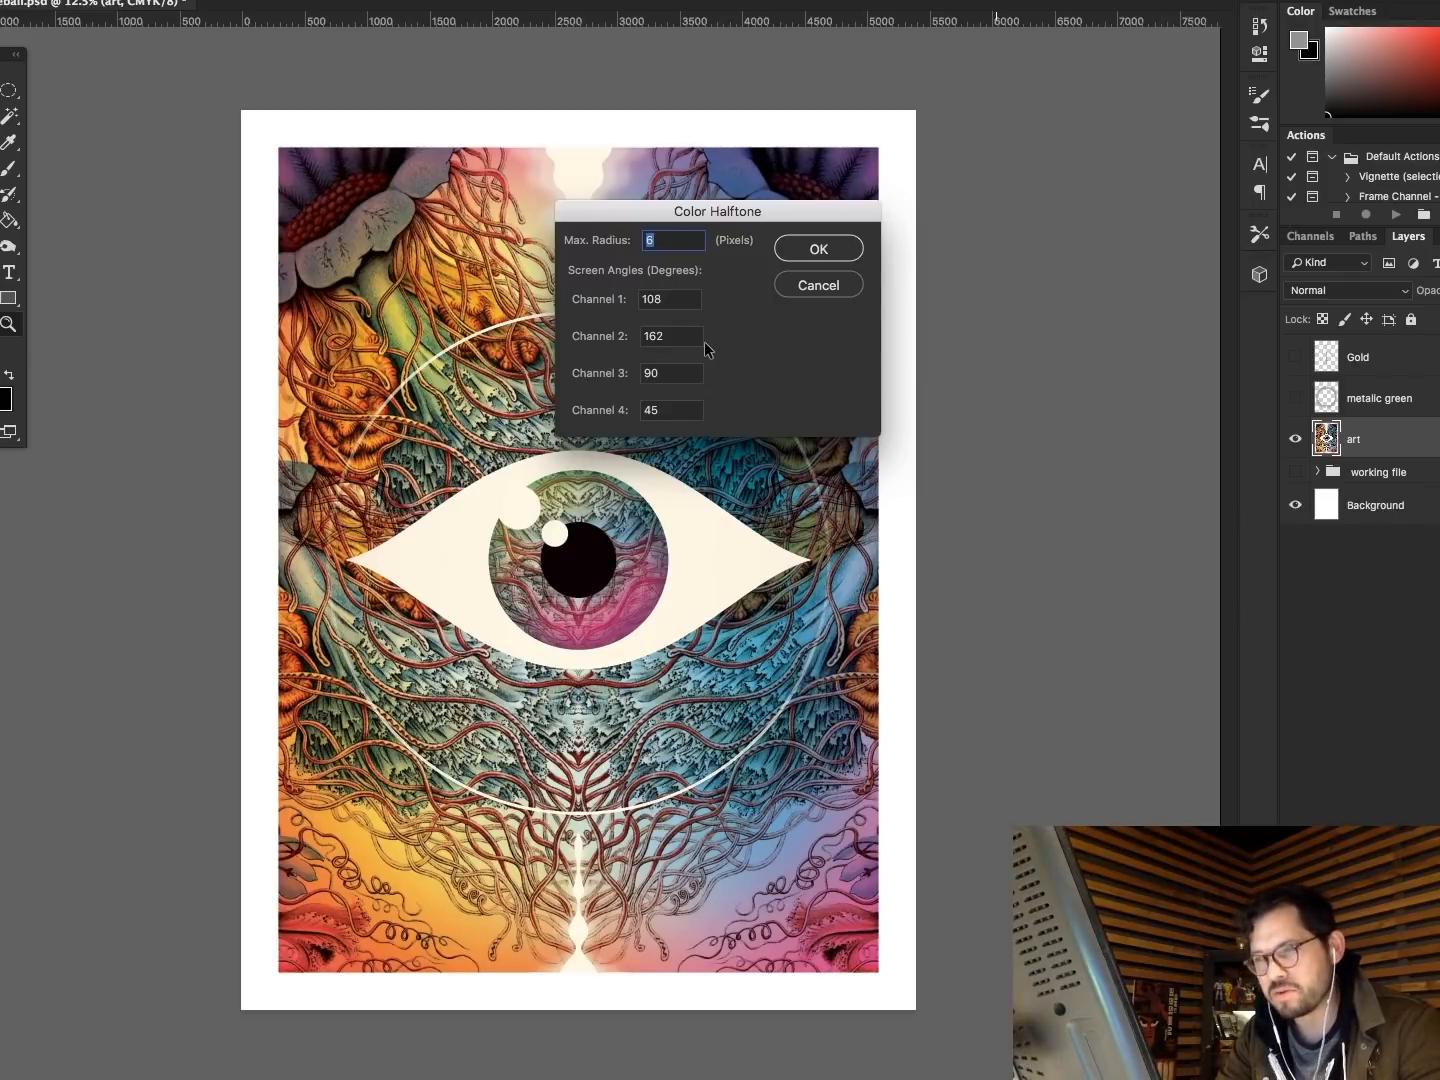
# Set the Color Halftone screen angles to 22, 55, 82 and 112 degrees for channels 1 to 4 and apply the filter.
pyautogui.press('Tab')
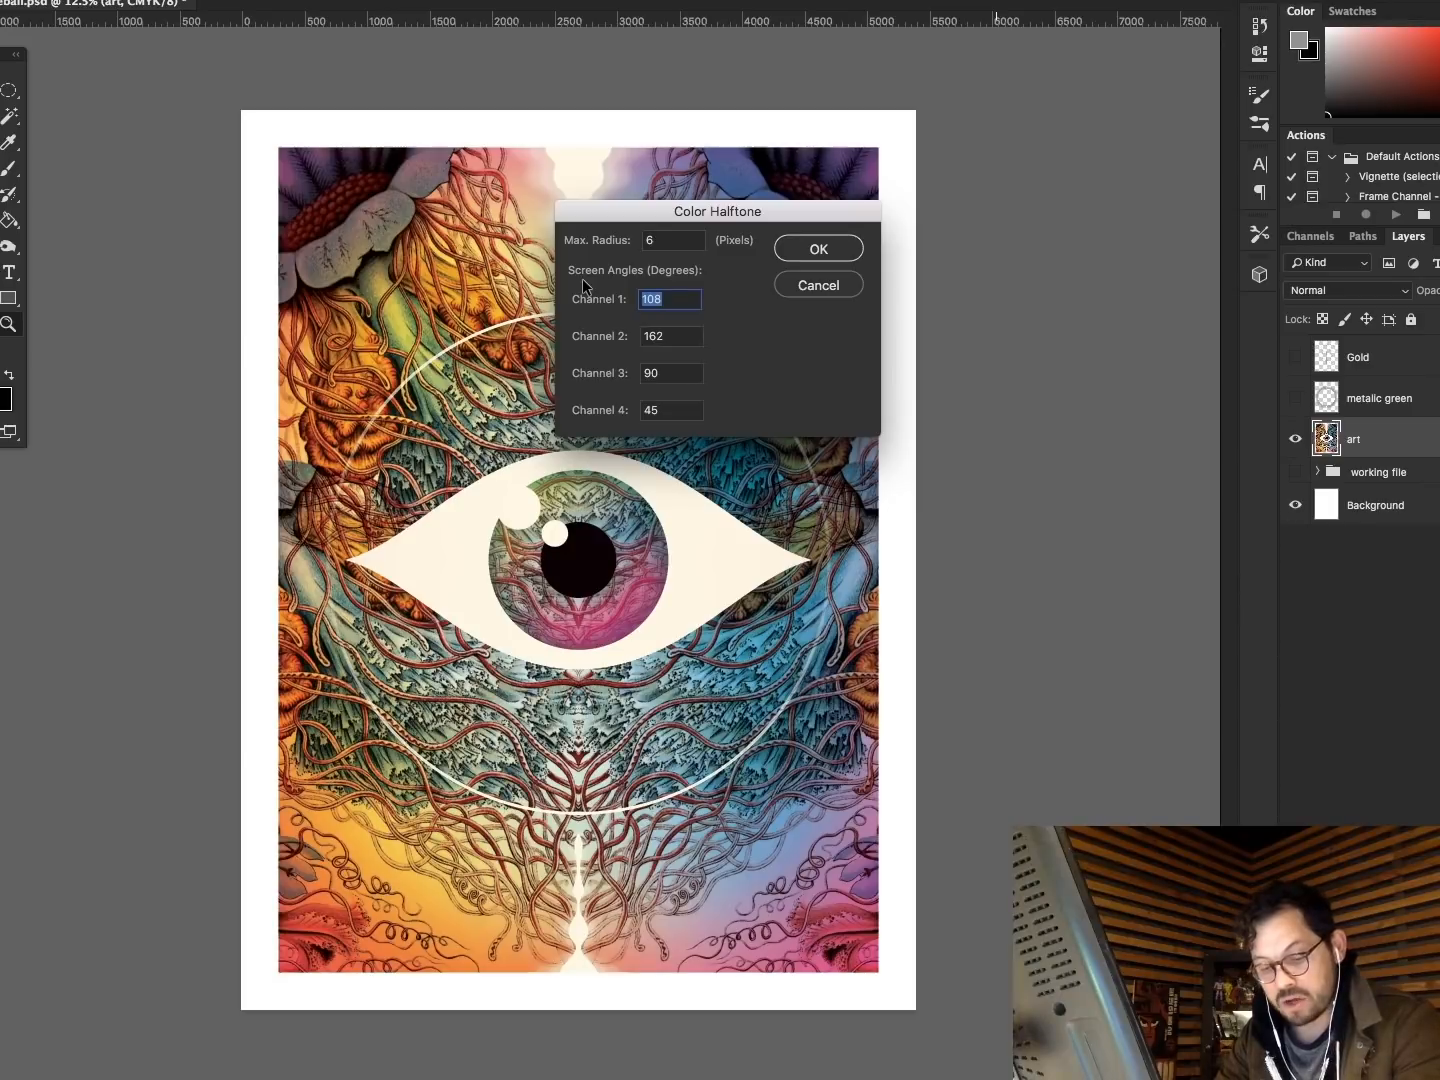
pyautogui.write('22')
pyautogui.press('Tab')
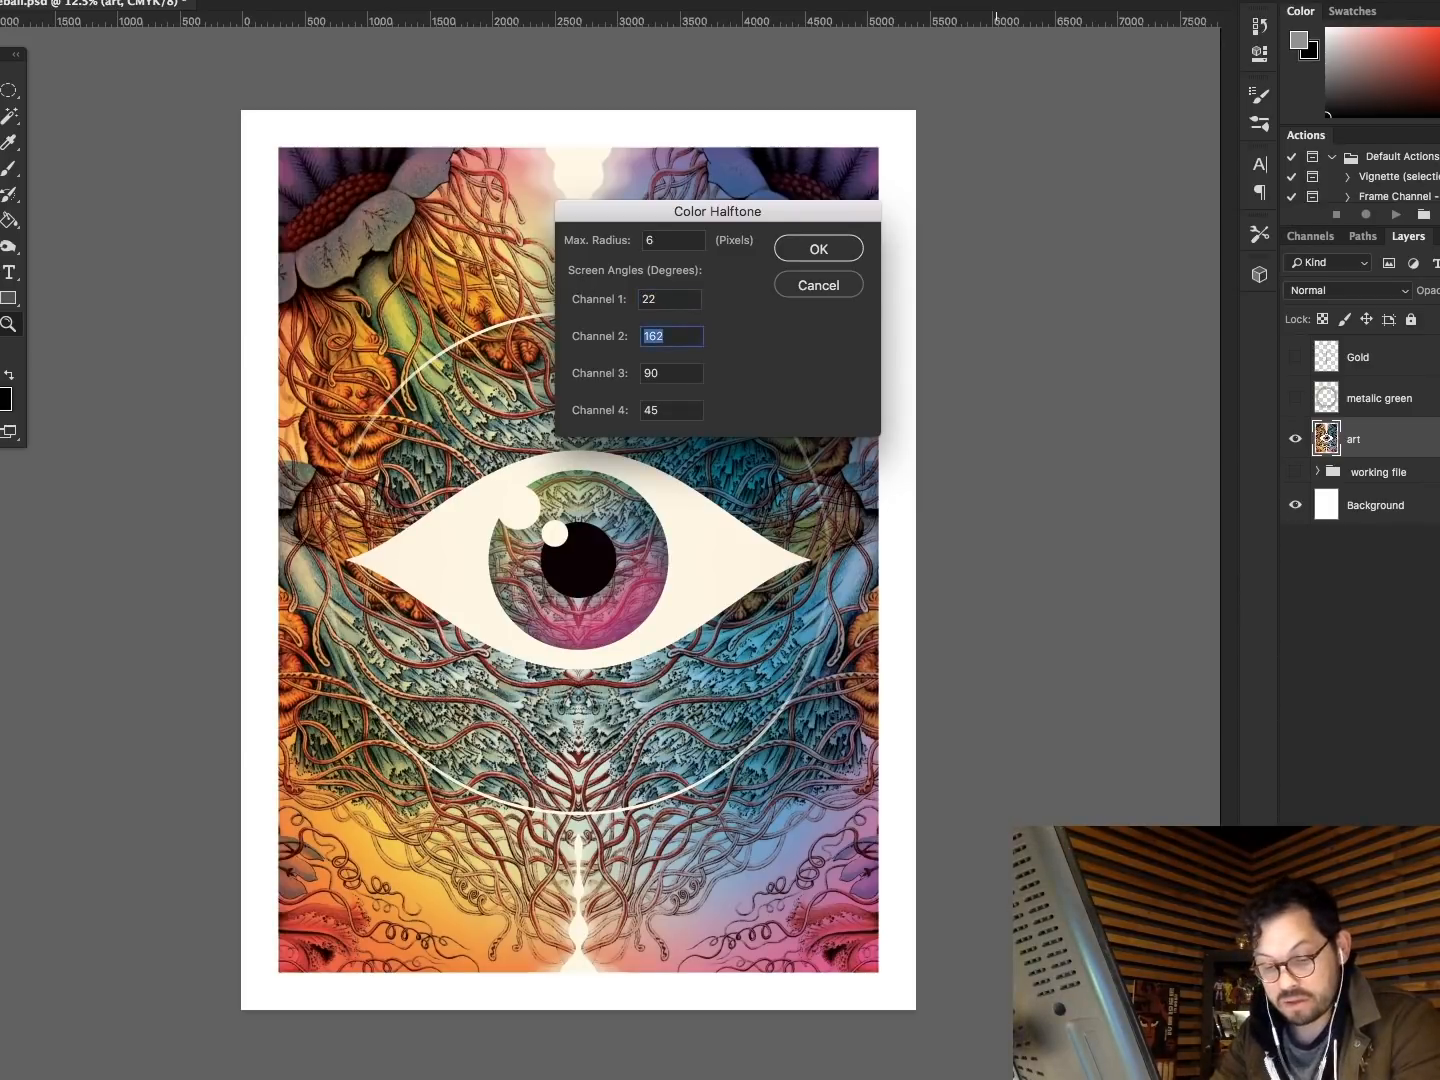
pyautogui.write('55')
pyautogui.press('Tab')
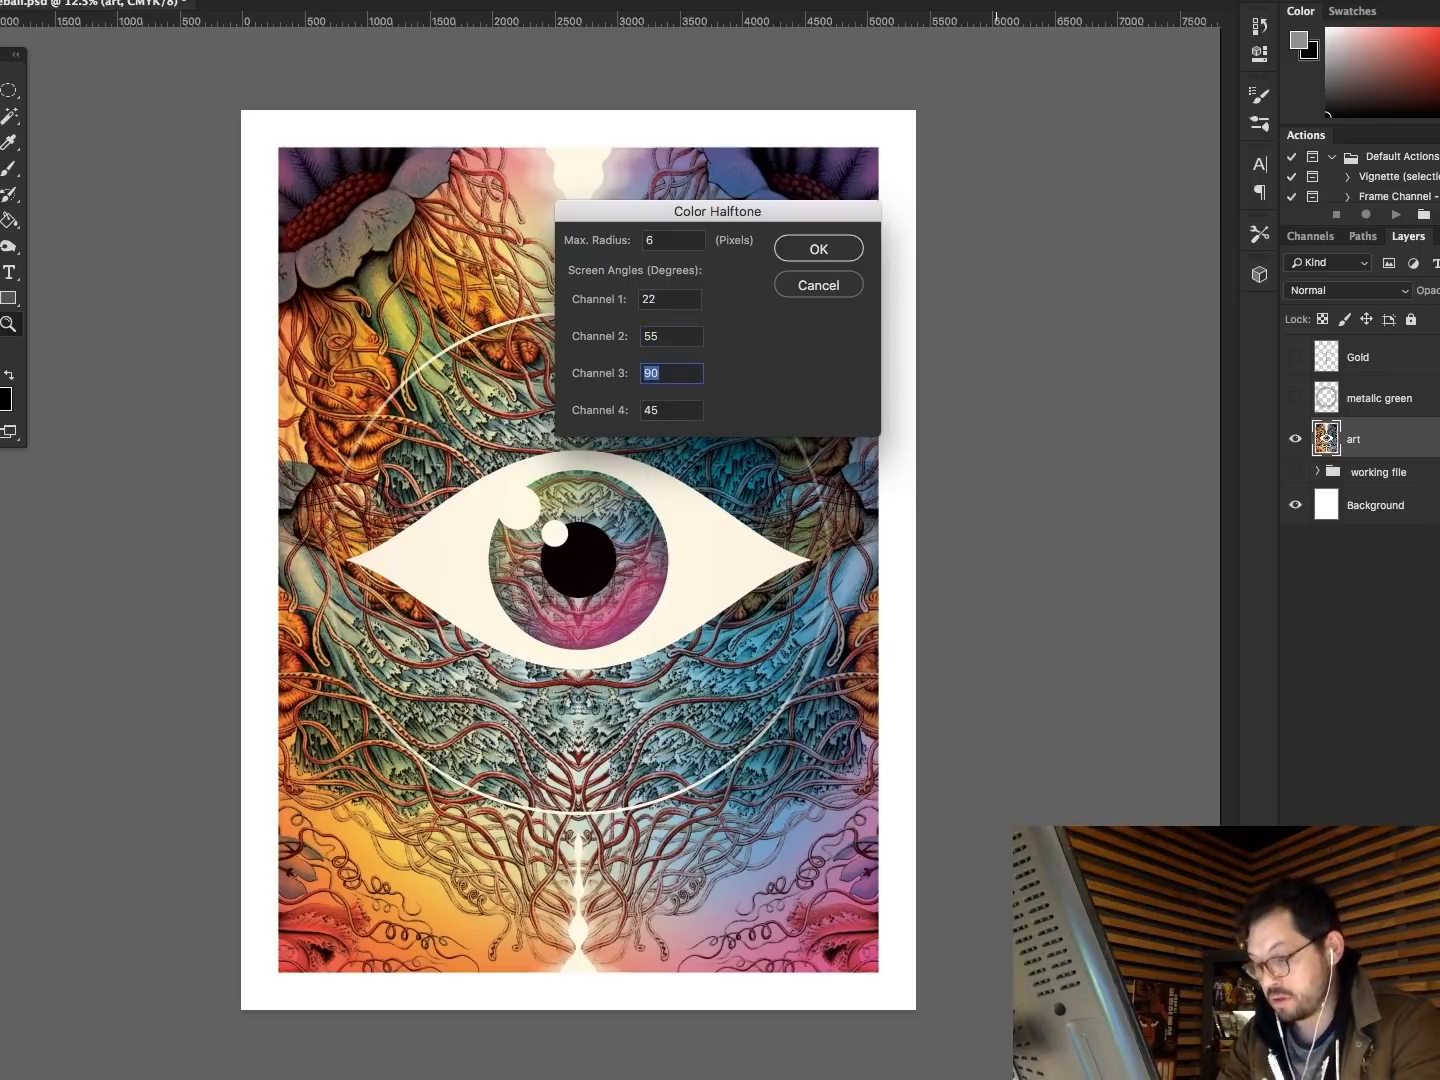
pyautogui.write('82')
pyautogui.press('Tab')
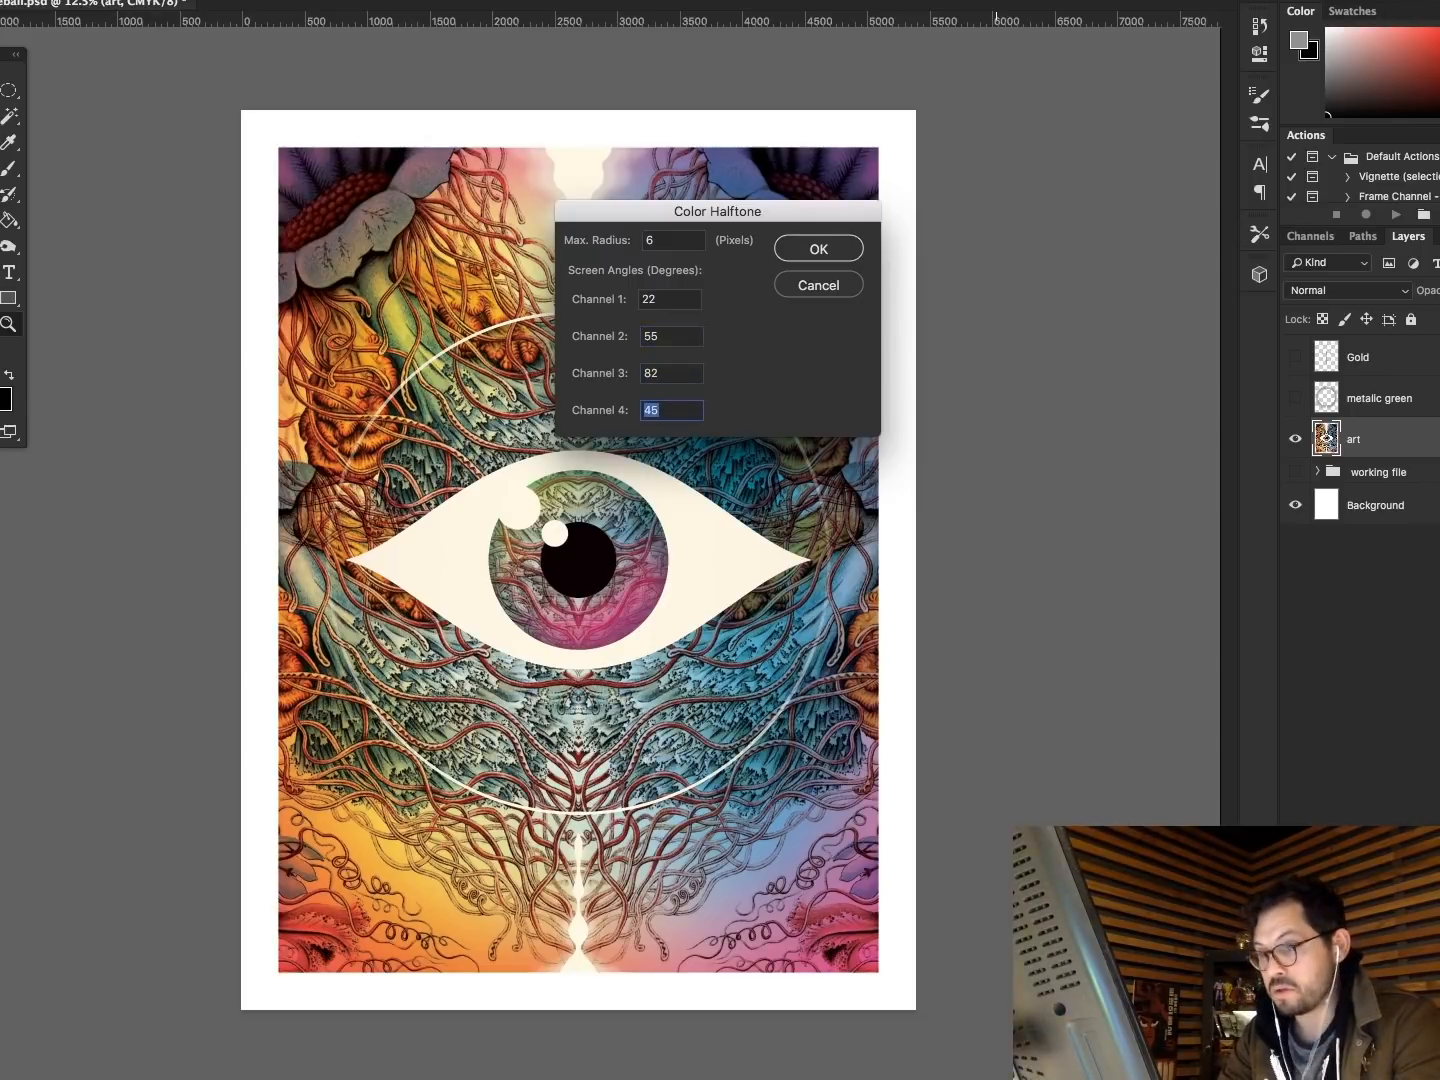
pyautogui.write('112')
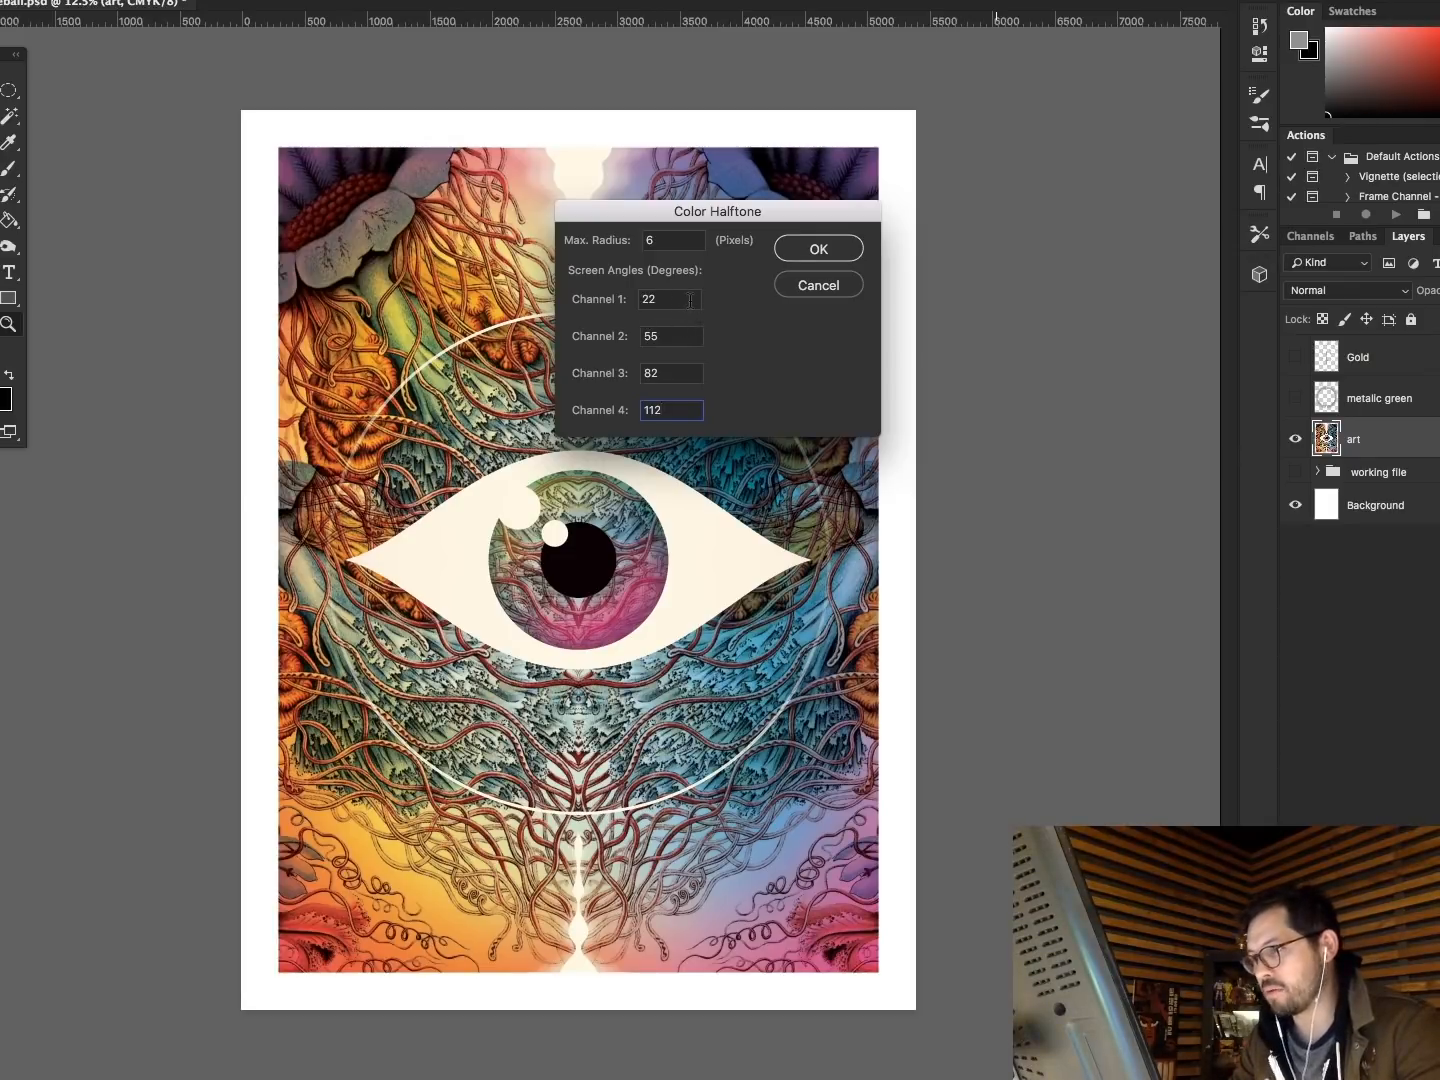
pyautogui.click(824, 250)
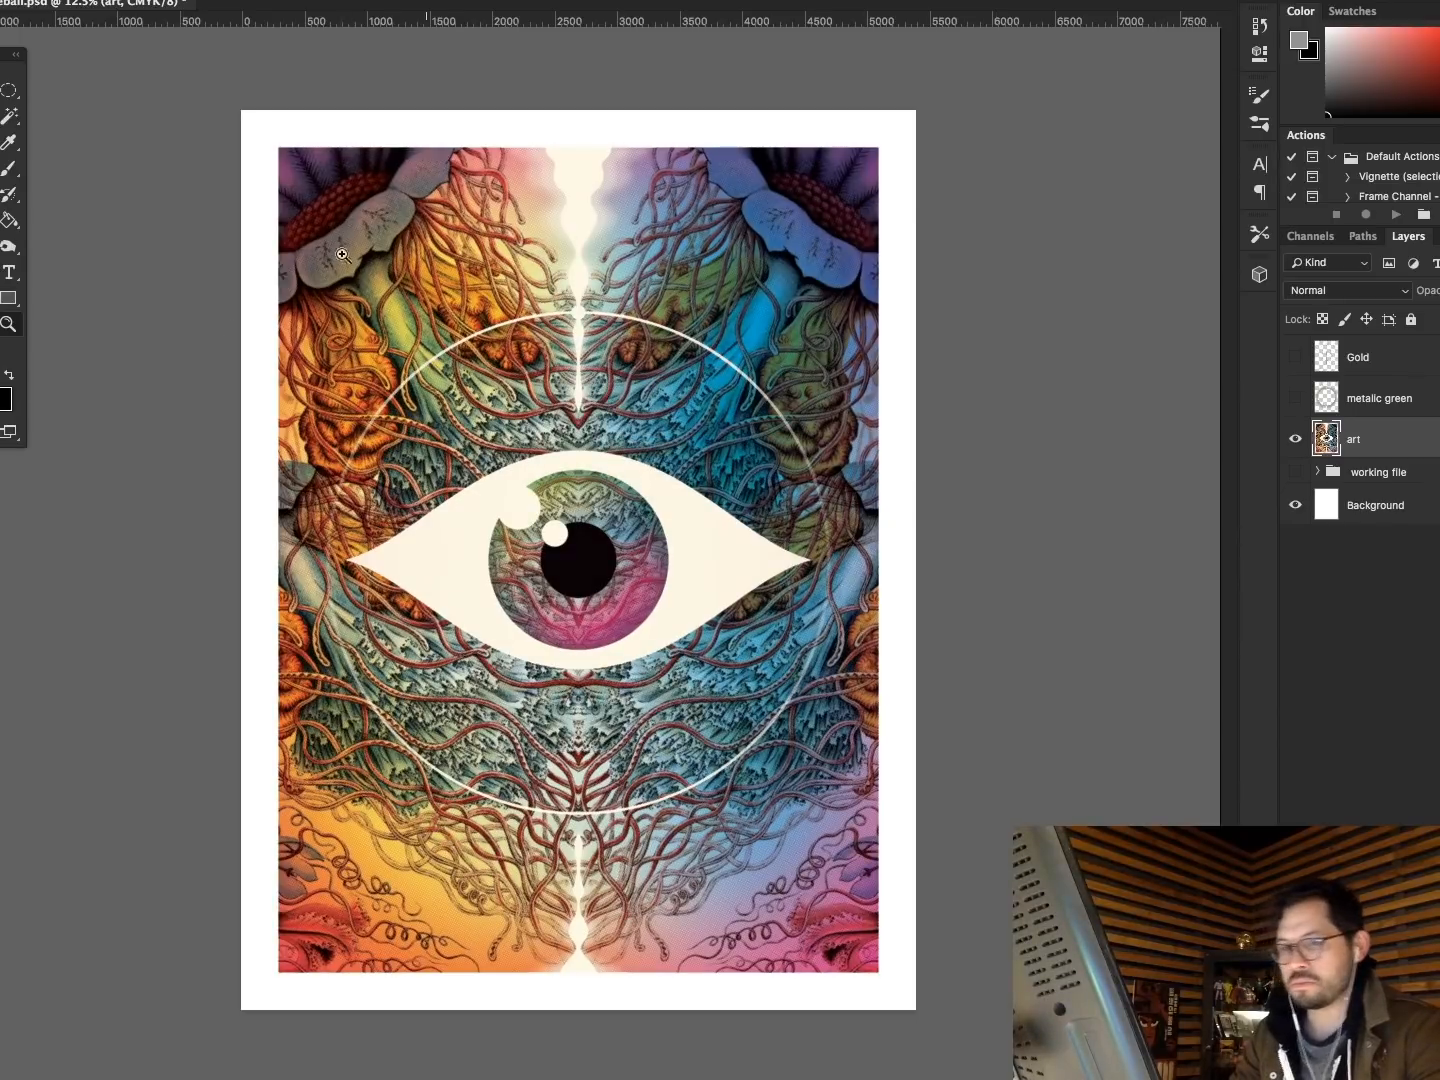
# Duplicate the art layer and reapply the Color Halftone filter to the art copy layer.
pyautogui.moveTo(1318, 441); pyautogui.dragTo(1435, 1066)
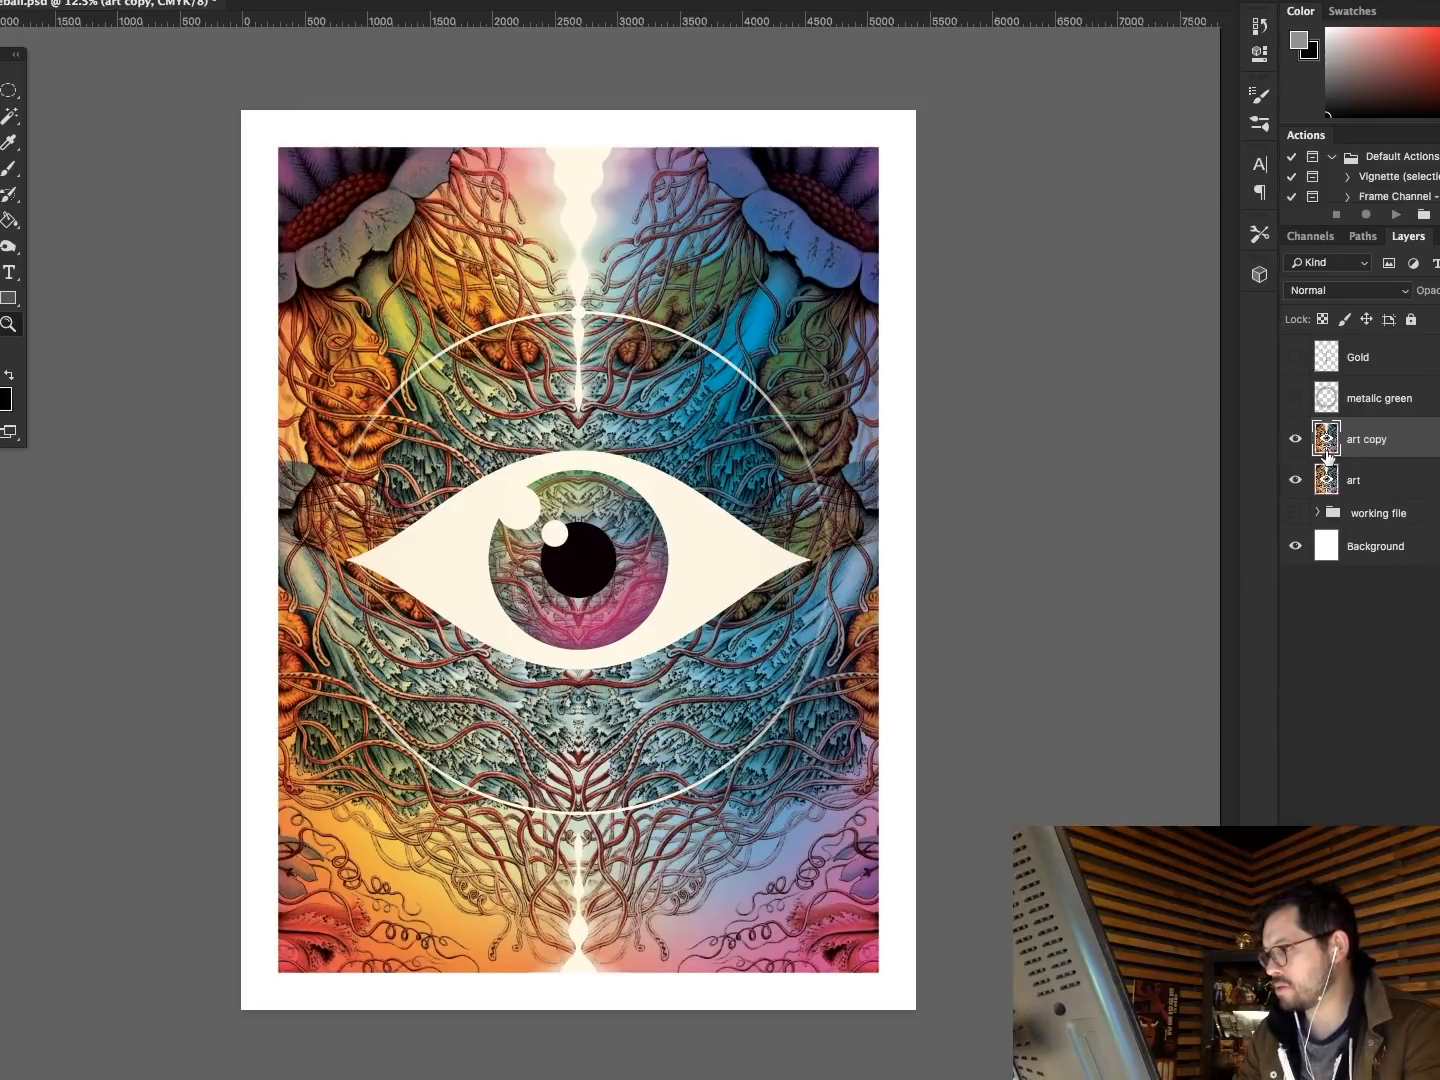
pyautogui.click(340, 0)
pyautogui.moveTo(405, 0)
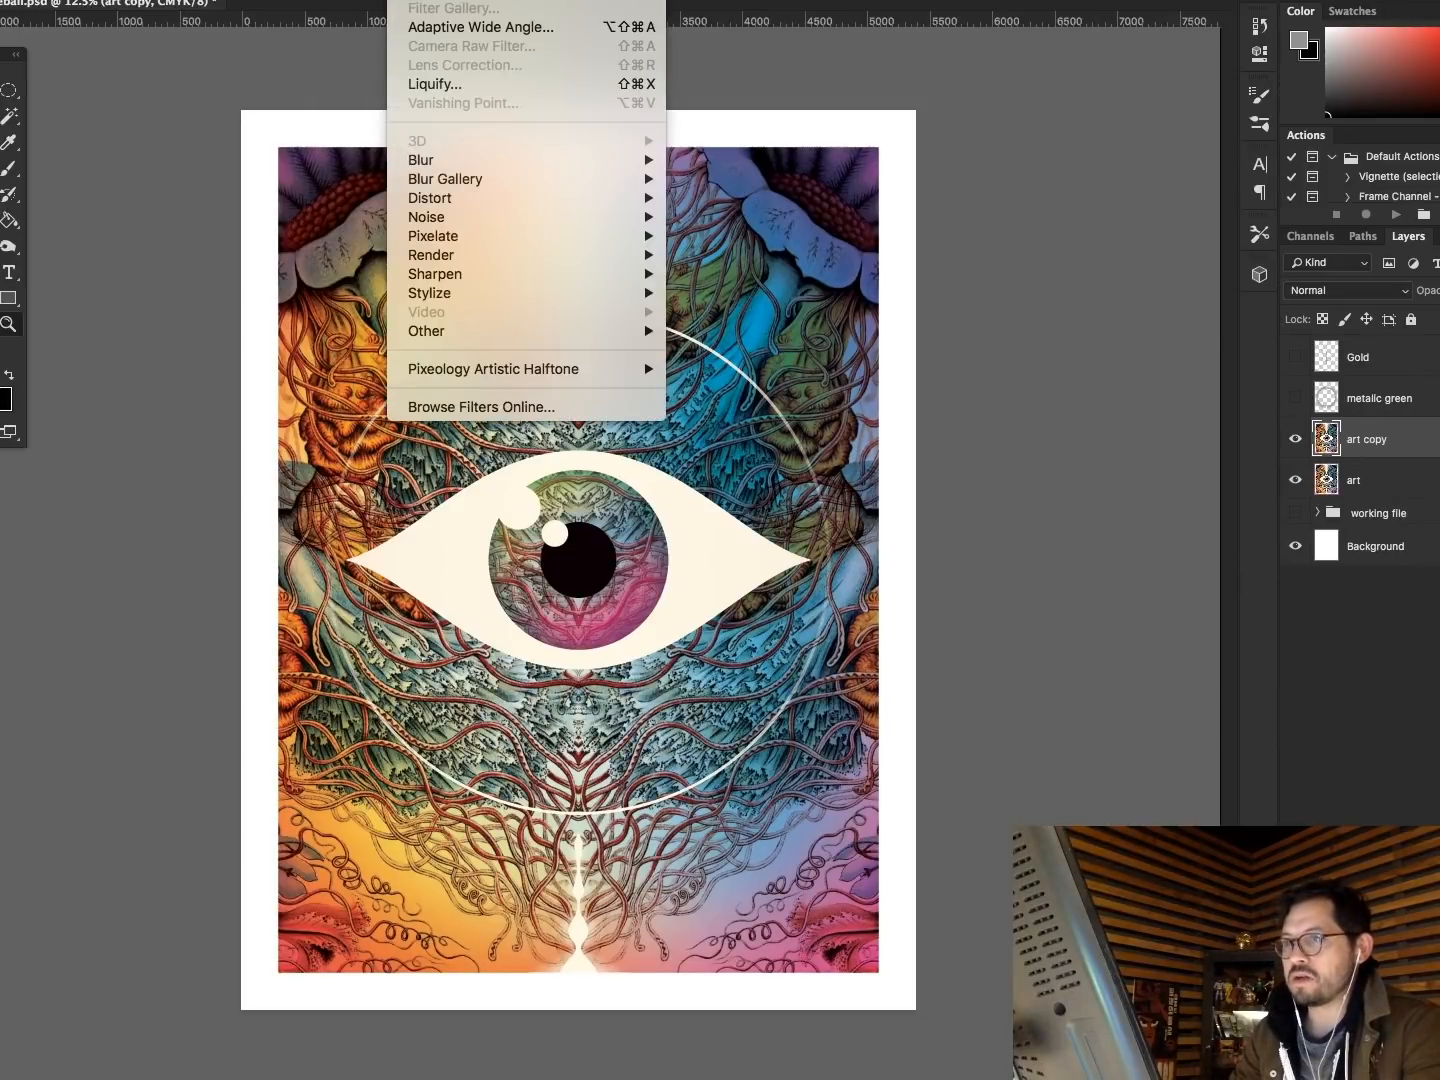
pyautogui.click(450, 0)
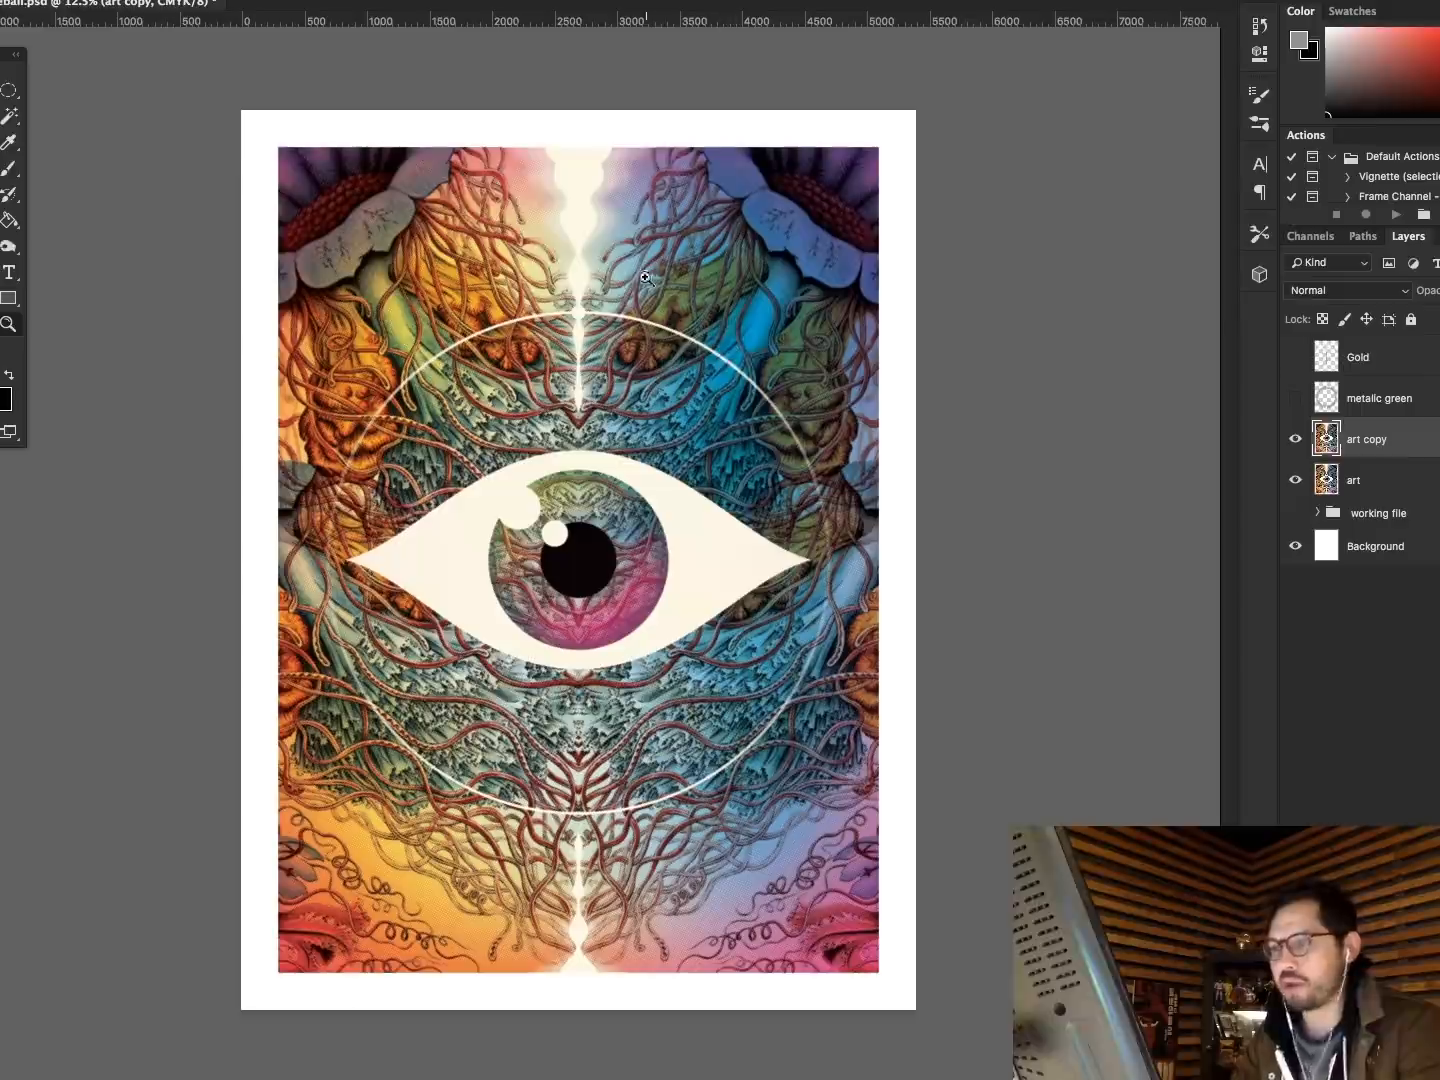
# Examine the halftone dots on art copy up close, from the upper tendrils and flower petals down to the eye's edge.
pyautogui.moveTo(470, 194); pyautogui.dragTo(636, 265)
pyautogui.hscroll(-15, 620, 311)
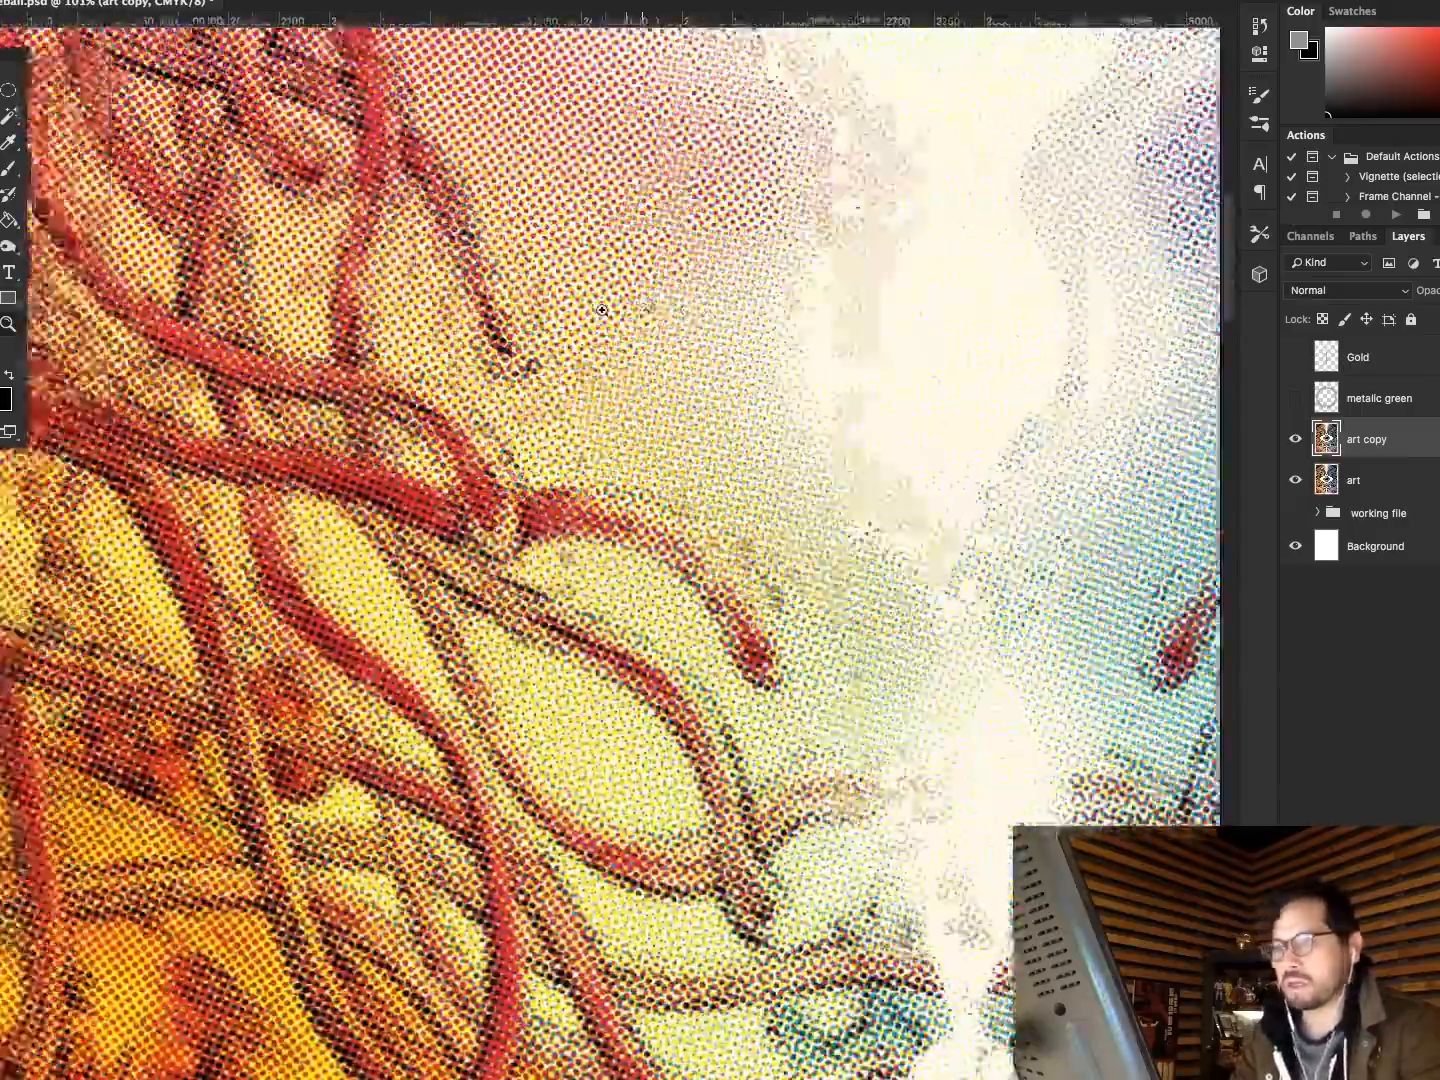
pyautogui.scroll(-5, 602, 310)
pyautogui.hscroll(-10, 601, 310)
pyautogui.scroll(-10, 602, 311)
pyautogui.hscroll(15, 602, 311)
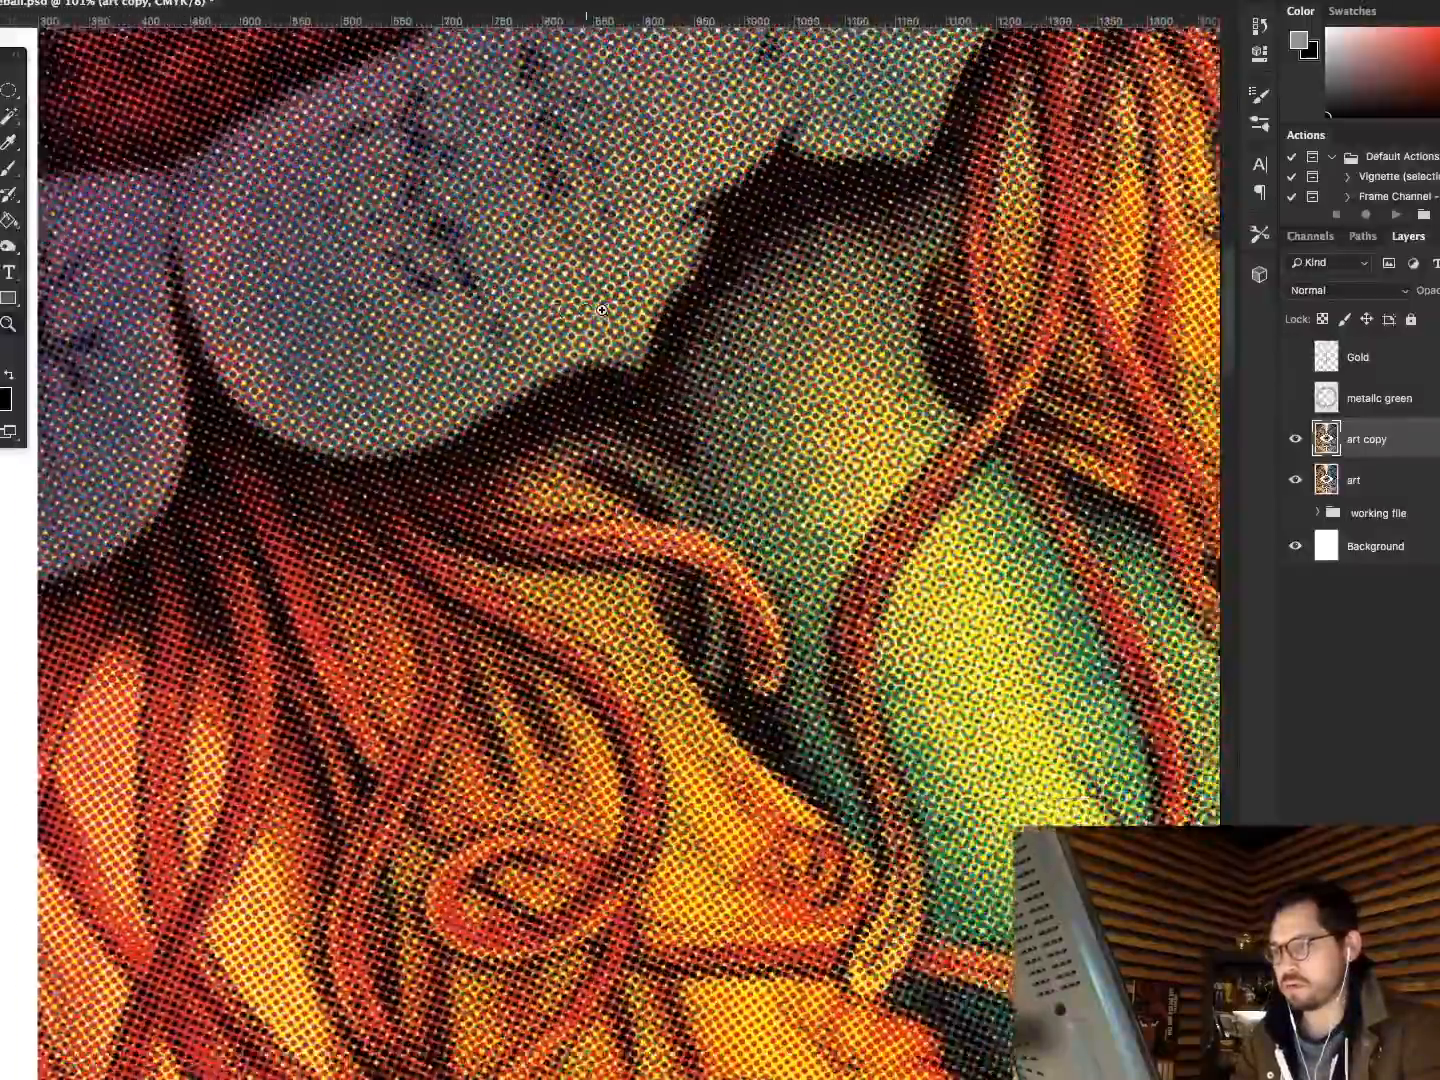
pyautogui.scroll(-10, 602, 310)
pyautogui.hscroll(15, 602, 310)
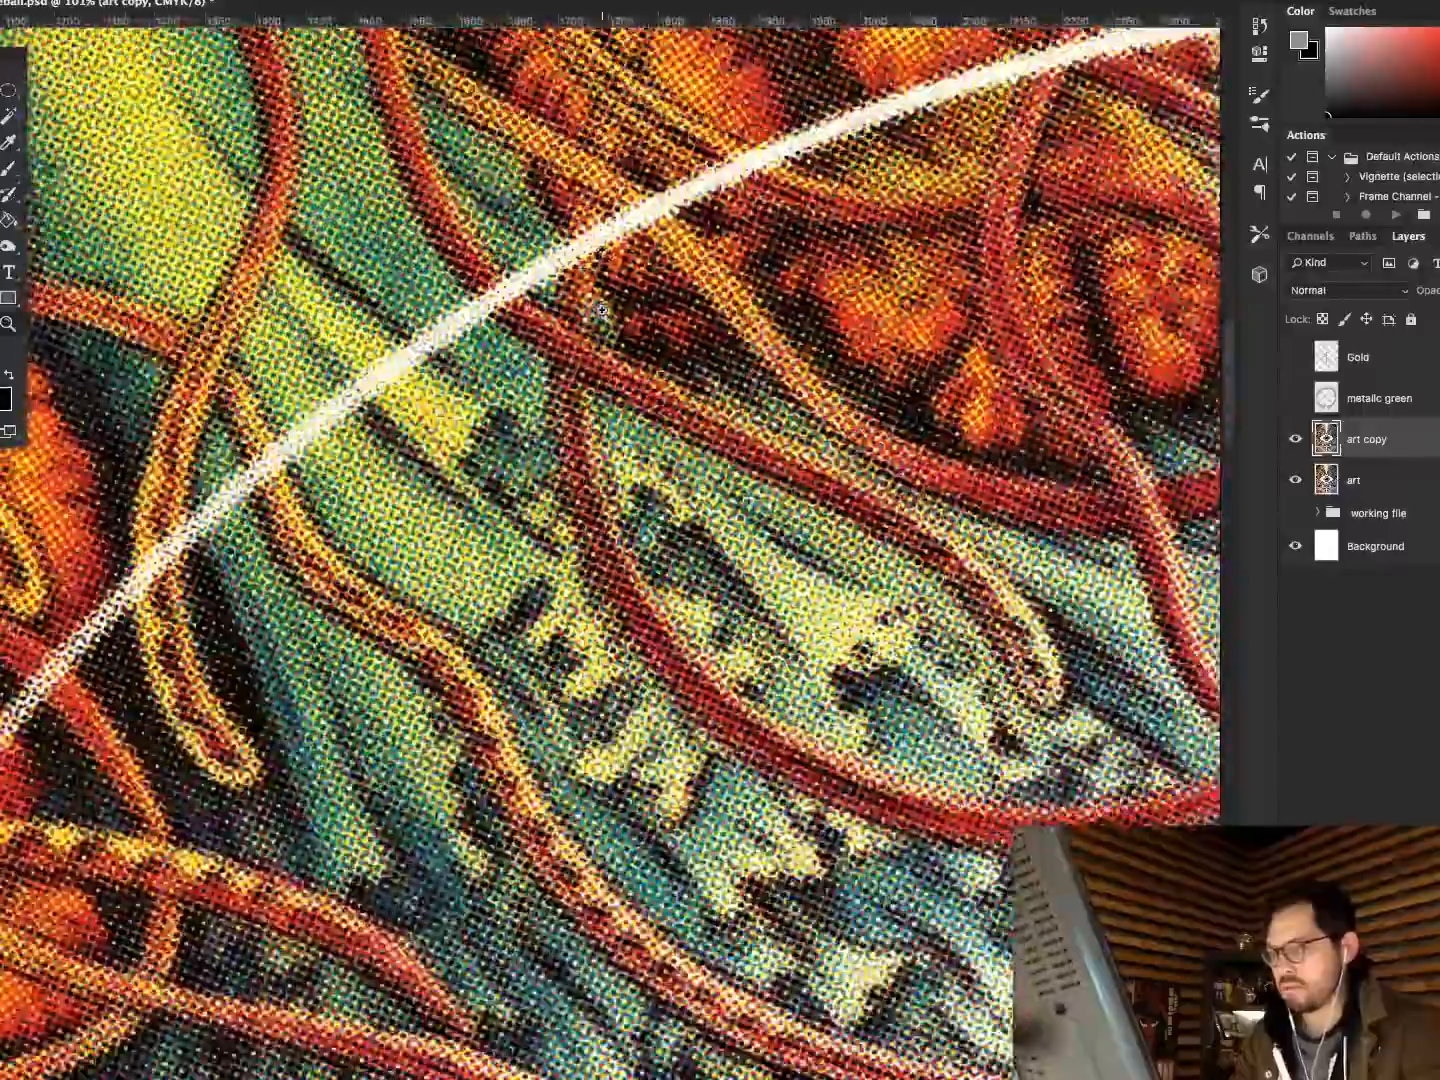
pyautogui.hscroll(-15, 602, 310)
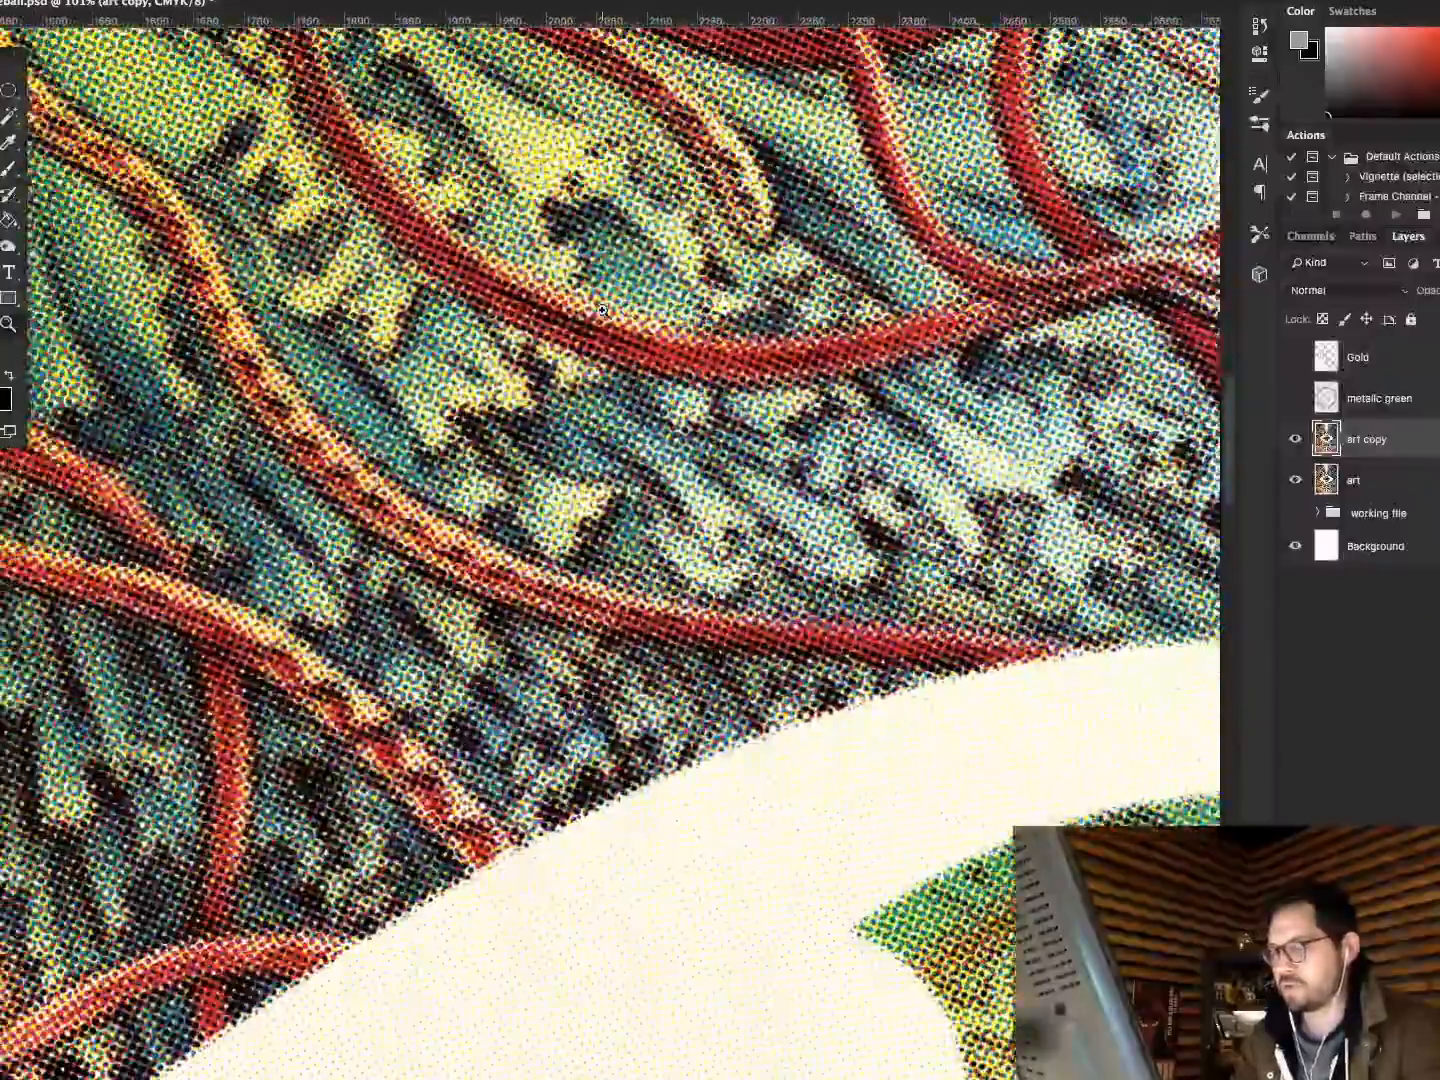
# Compare art copy with the art layer beneath it by toggling art copy's visibility, and return to the whole poster.
pyautogui.click(1294, 442)
pyautogui.click(1294, 441)
pyautogui.click(1294, 442)
pyautogui.click(1293, 441)
pyautogui.click(1293, 441)
pyautogui.click(1294, 442)
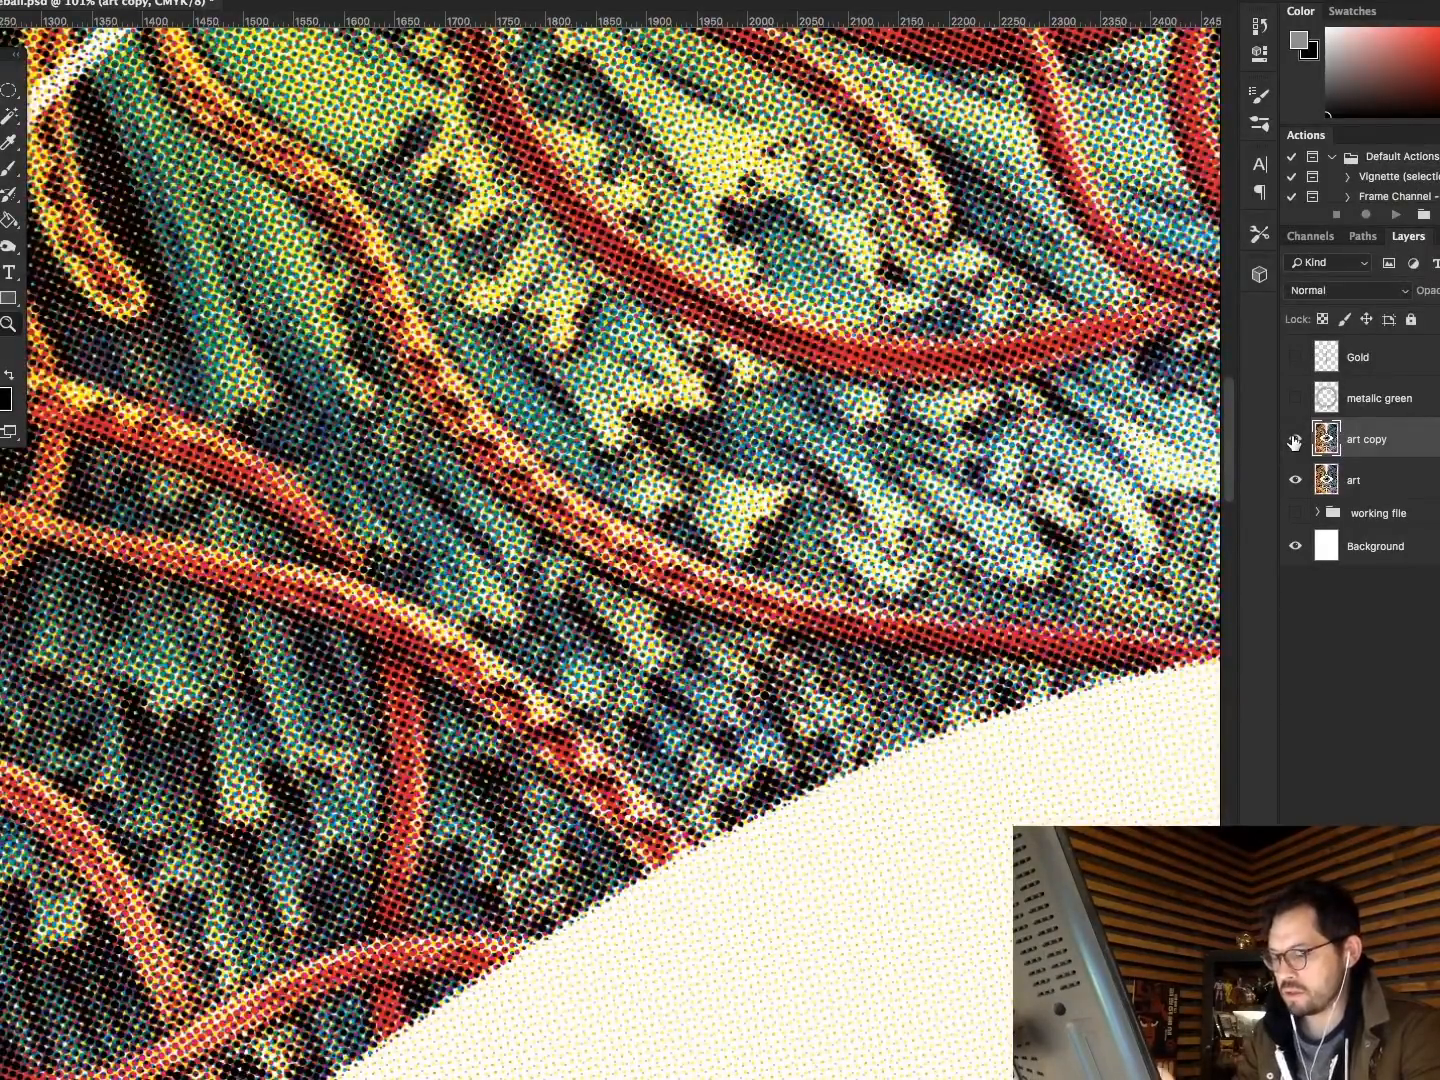
pyautogui.press('super+0')
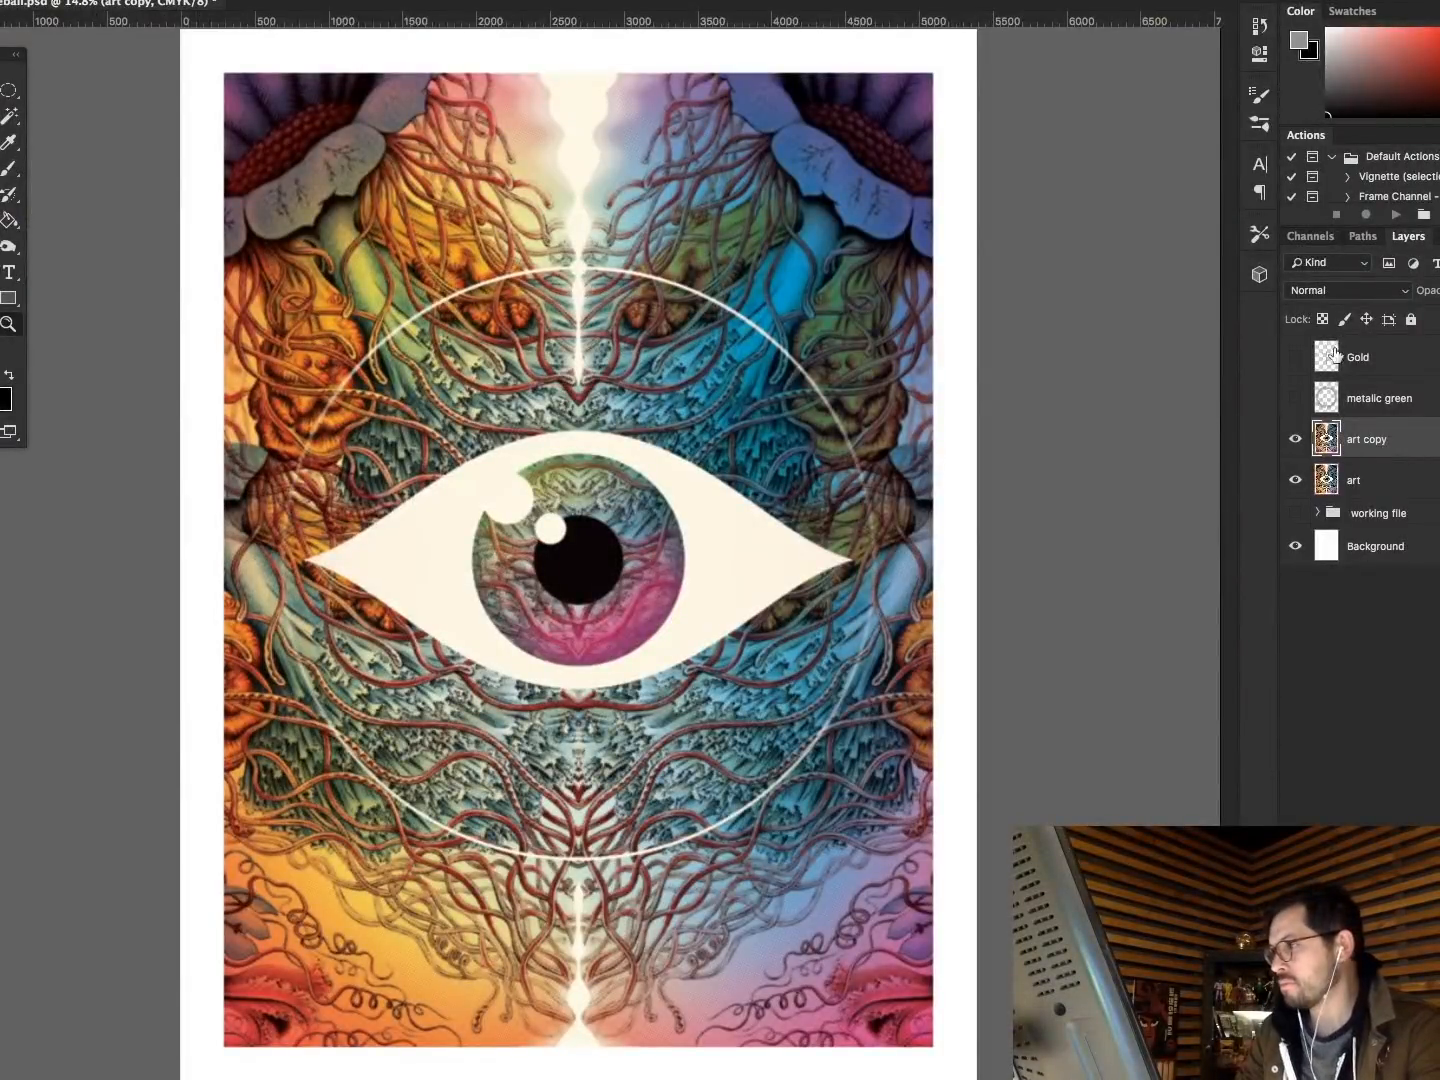
# Hide the art layer, copy the Cyan channel's dot areas from art copy to a new layer, and hide art copy.
pyautogui.click(1296, 480)
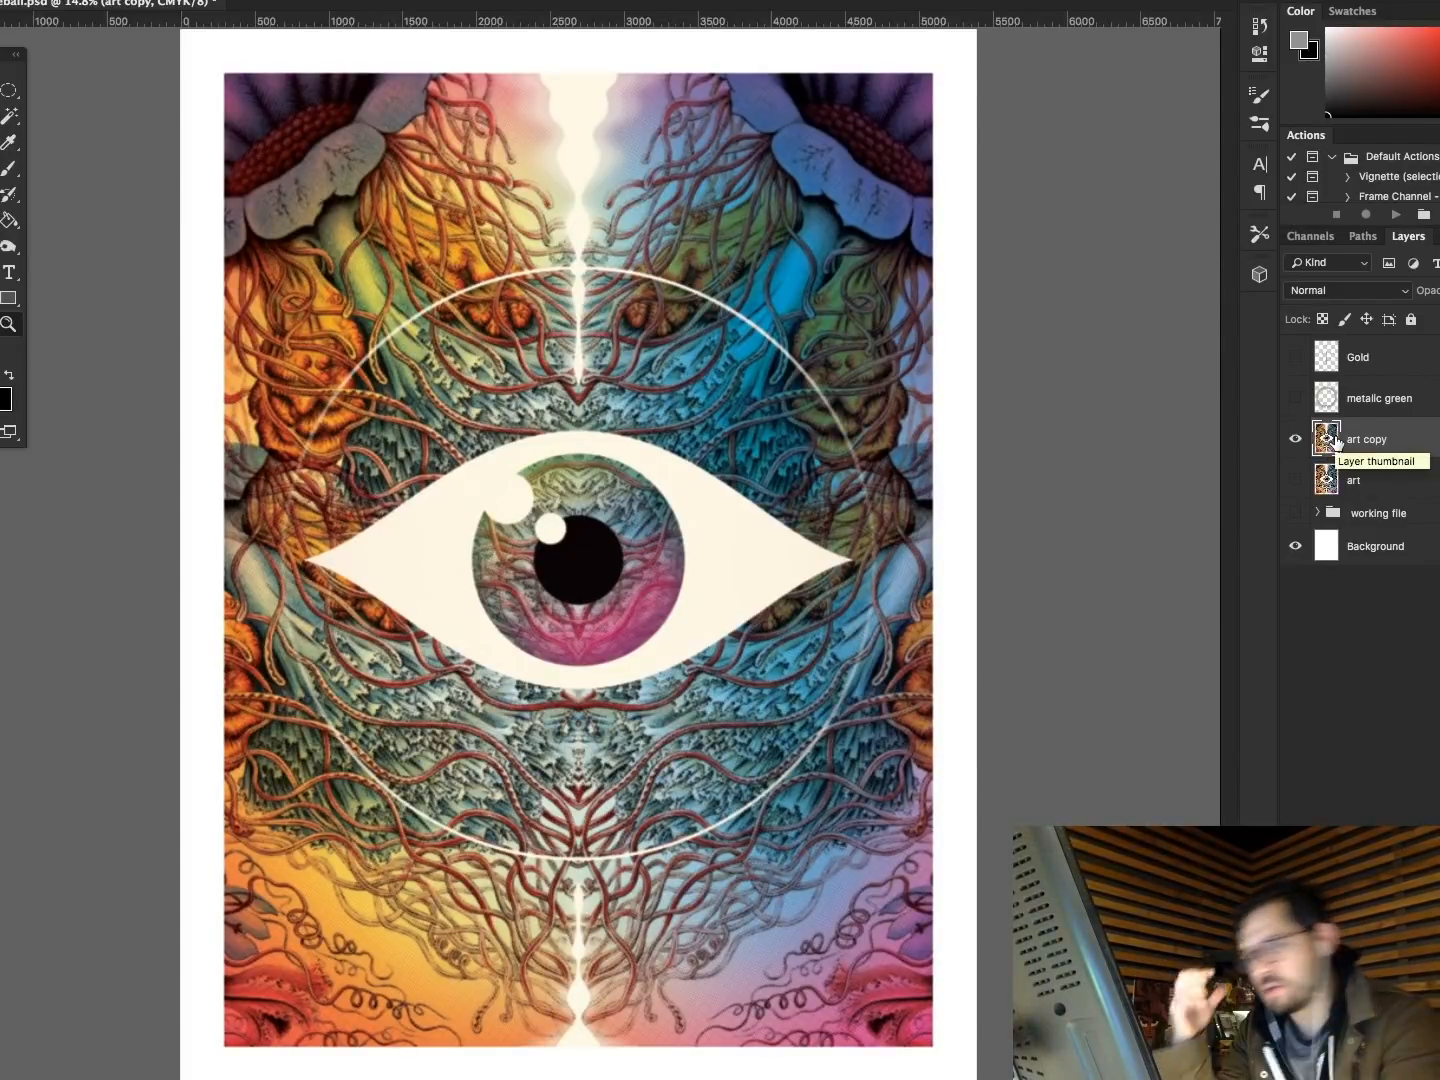
pyautogui.click(1309, 237)
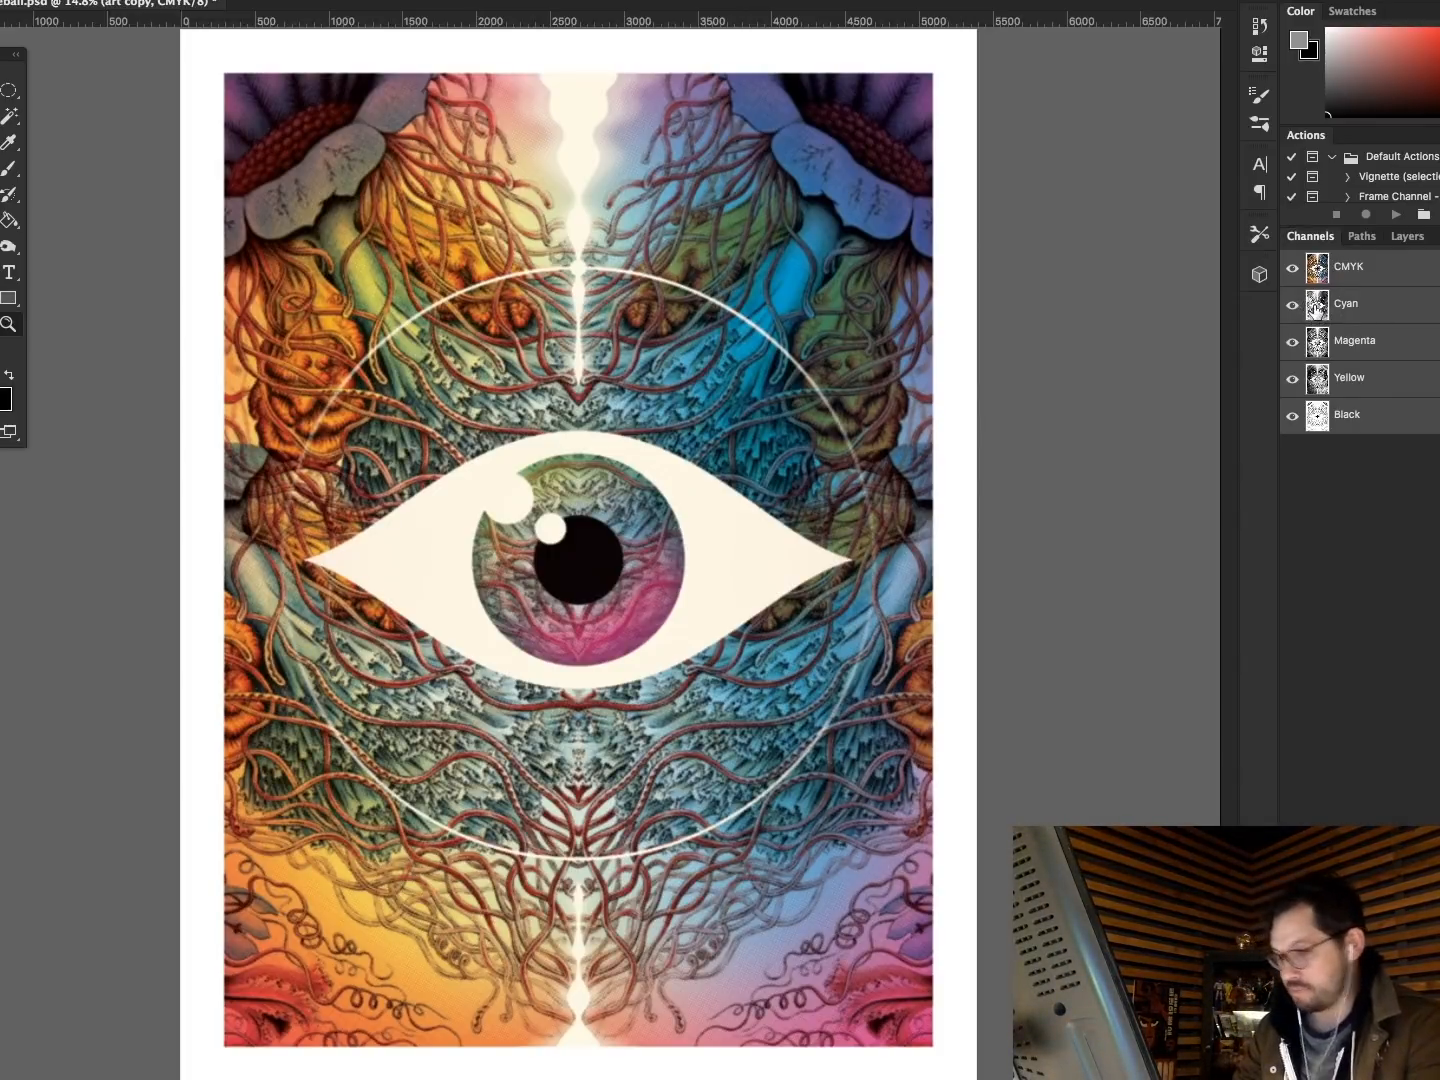
pyautogui.keyDown('super'); pyautogui.click(1318, 310); pyautogui.keyUp('super')
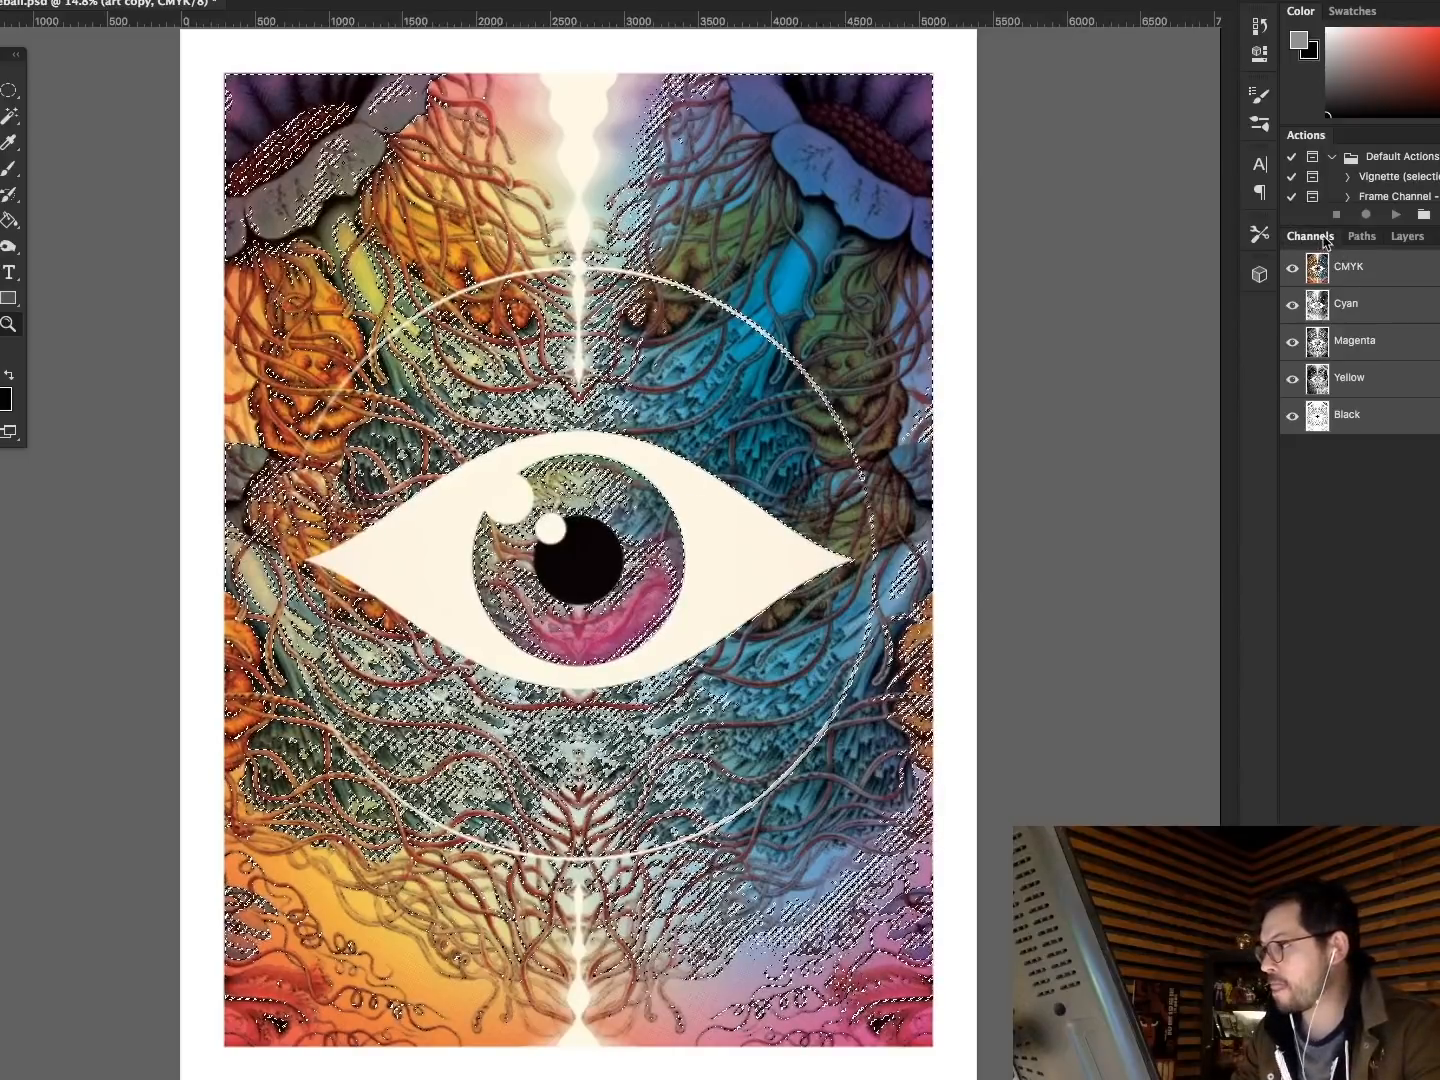
pyautogui.click(1408, 236)
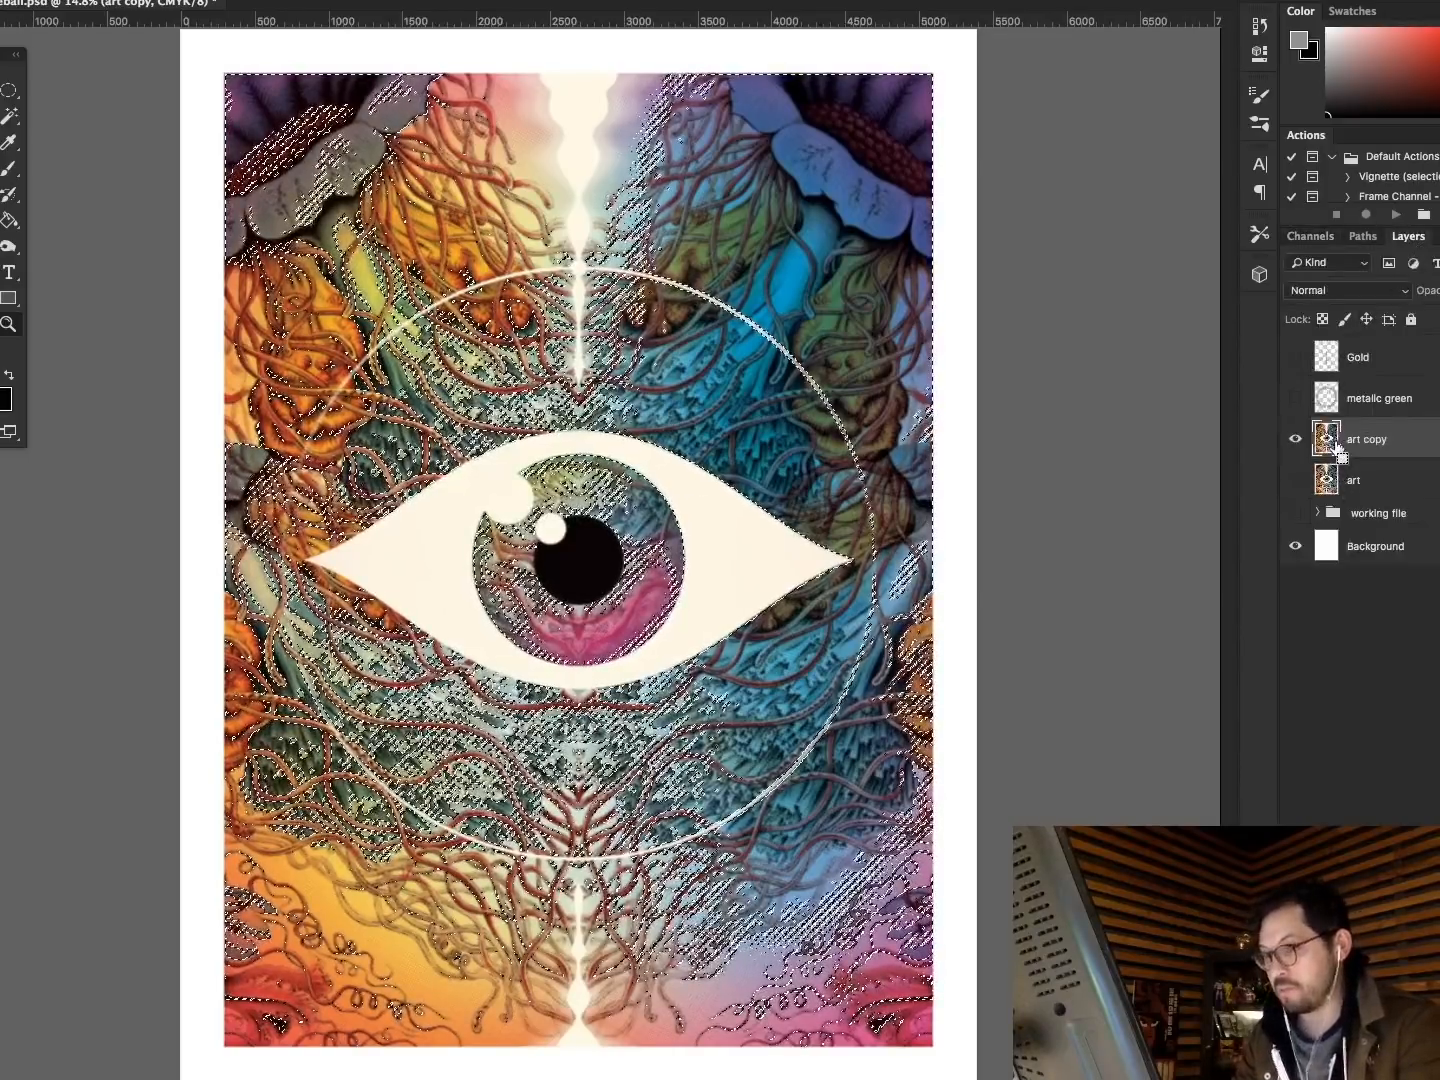
pyautogui.hotkey('ctrl', 'j')
pyautogui.click(1296, 487)
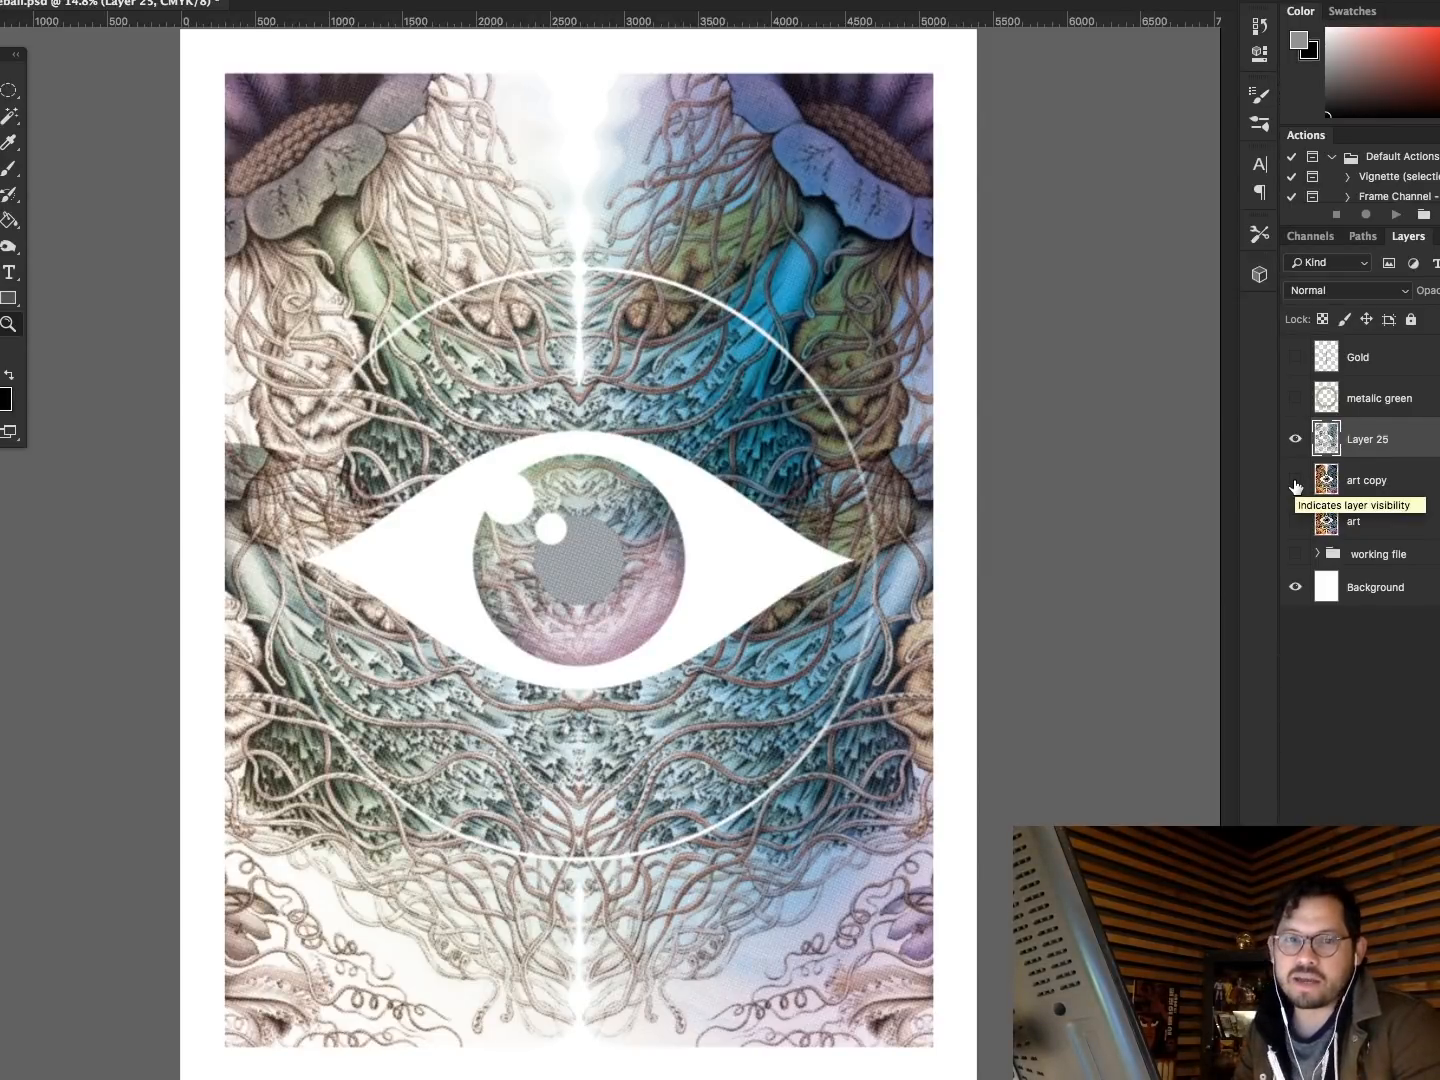
# Give the copied cyan dots layer a Color Overlay of 100% cyan (00aeef) at 100% opacity and rasterize the layer style.
pyautogui.scroll(6, 886, 320)
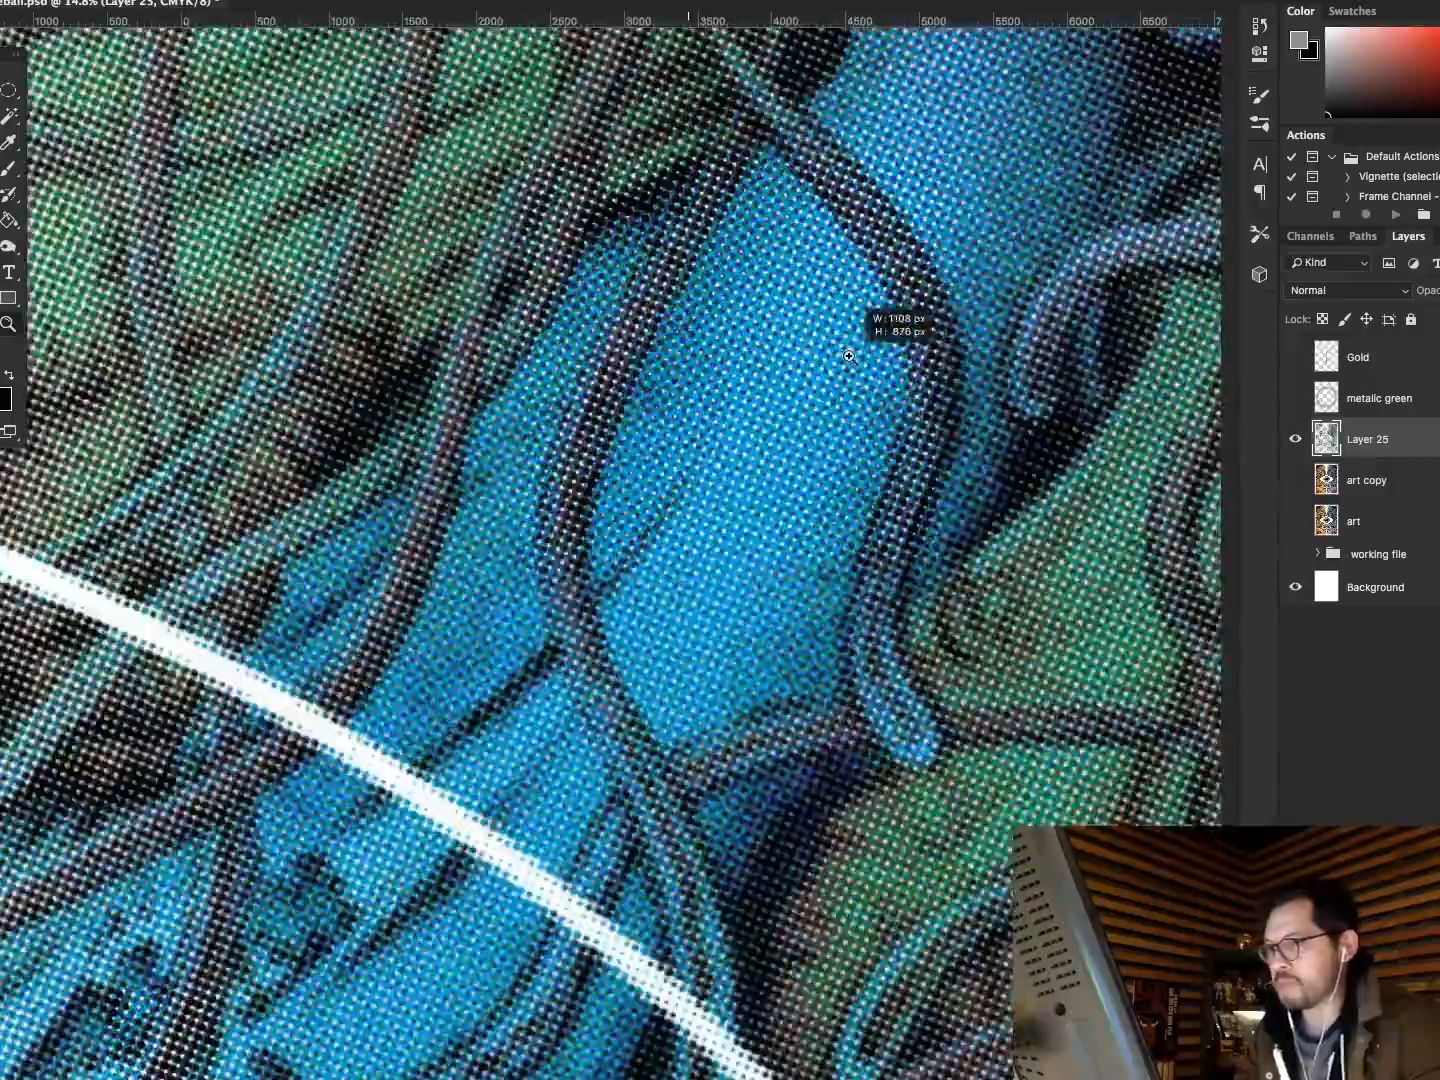
pyautogui.hscroll(-10, 862, 350)
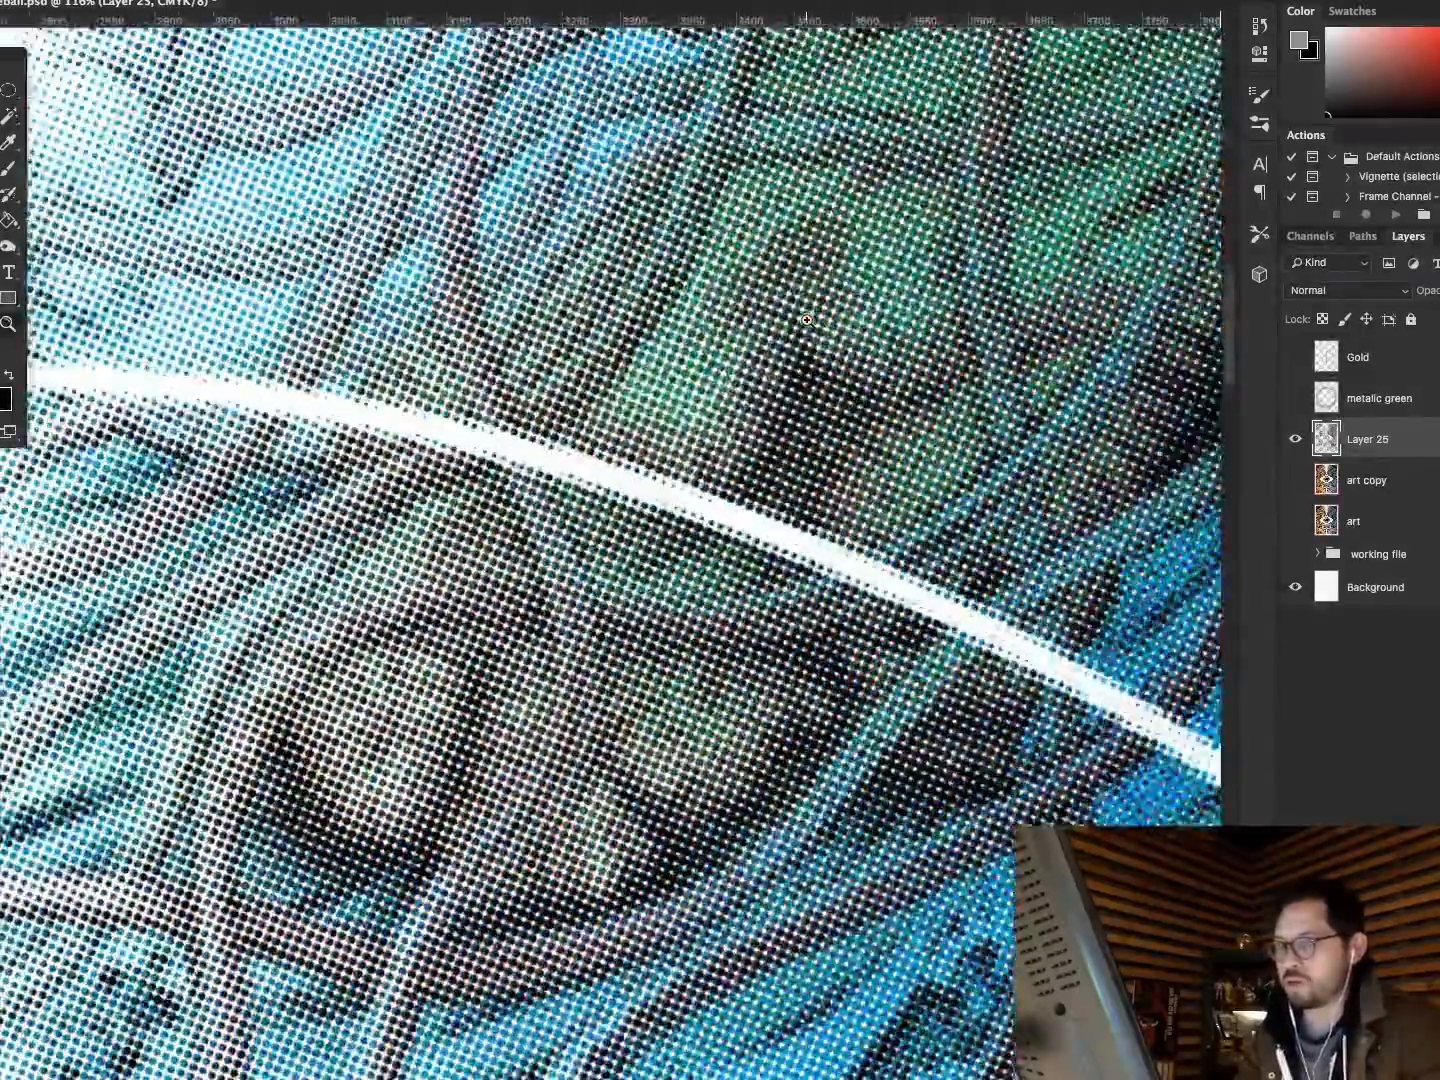
pyautogui.hscroll(-10, 806, 320)
pyautogui.scroll(-5, 807, 320)
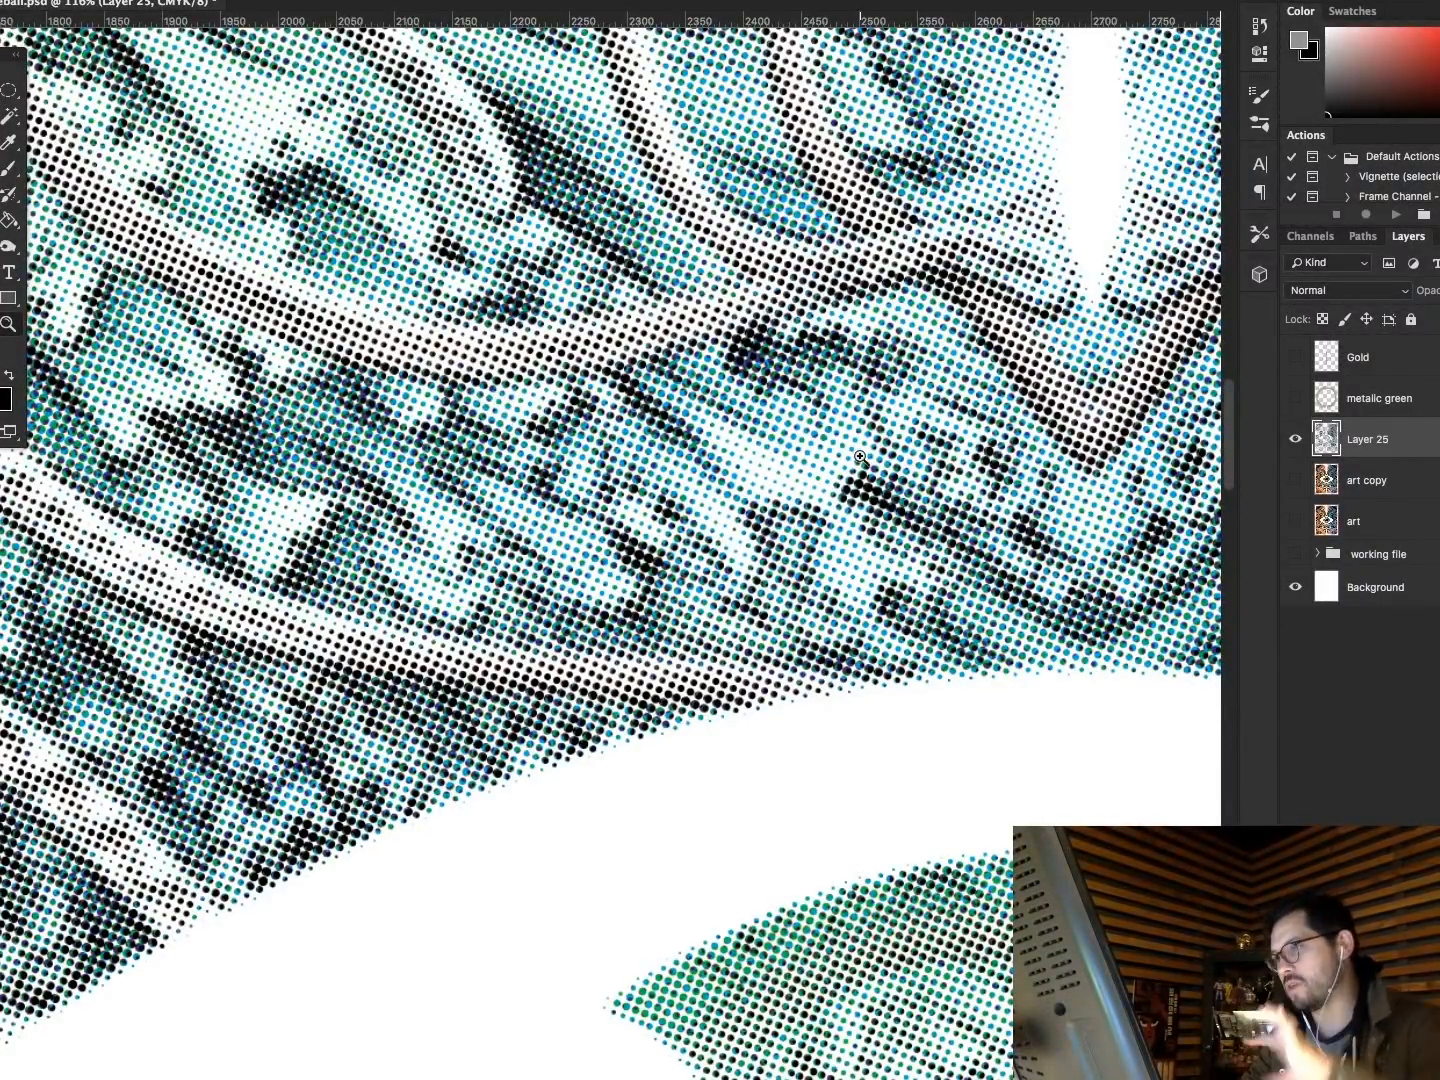
pyautogui.doubleClick(1330, 440)
pyautogui.click(745, 434)
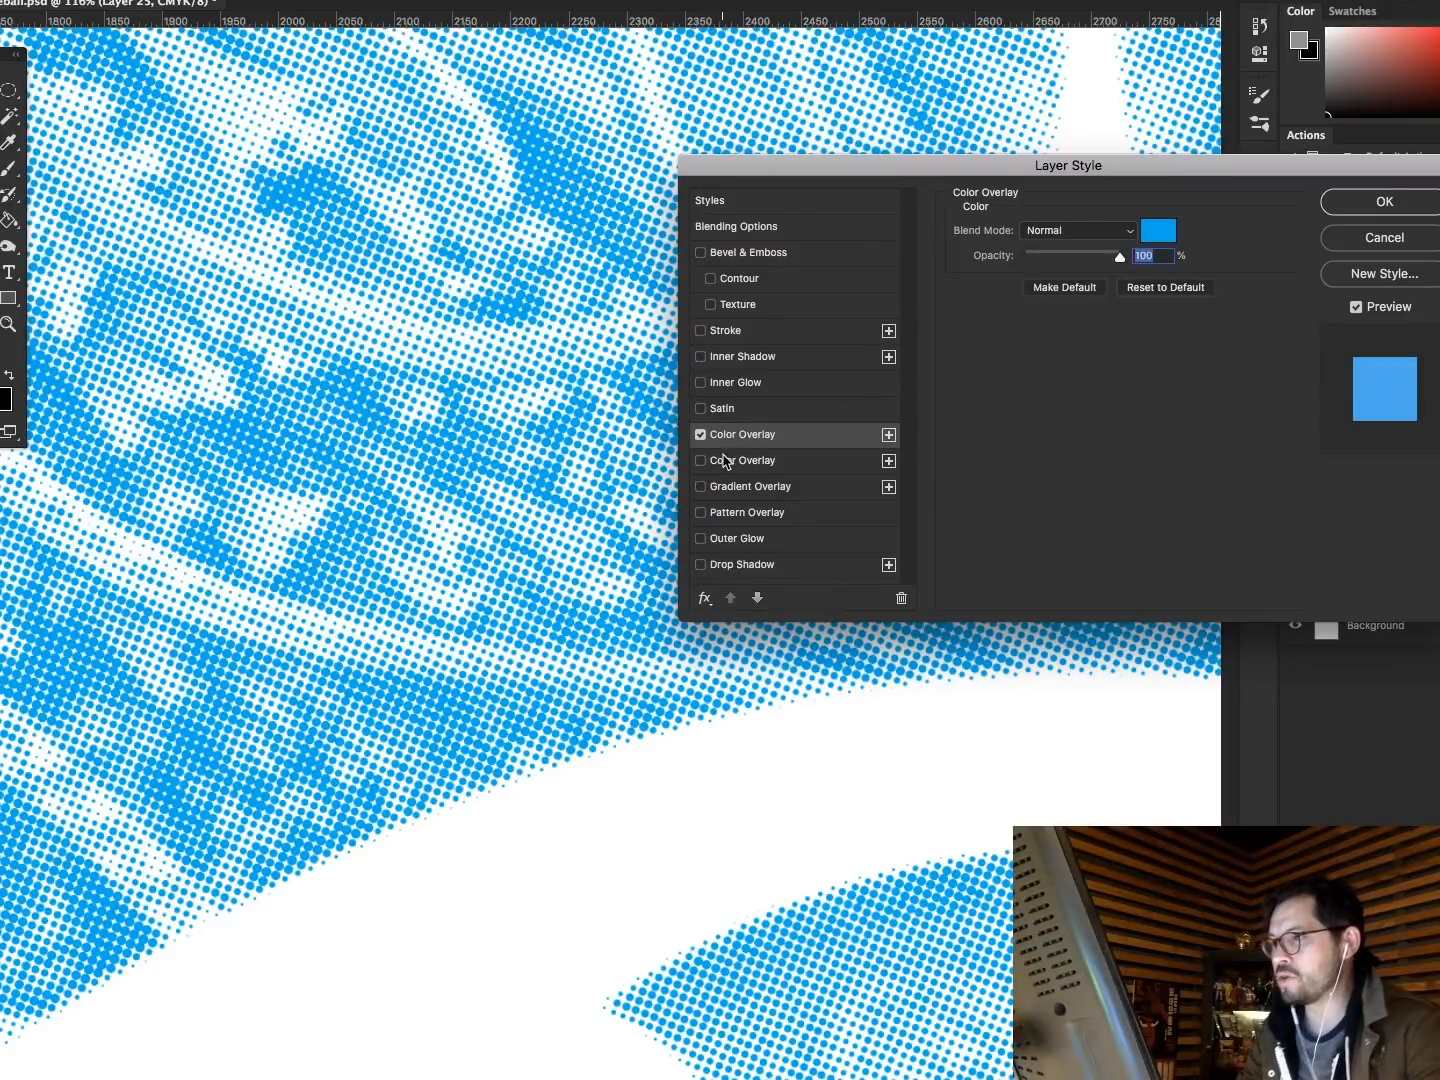
pyautogui.click(1173, 232)
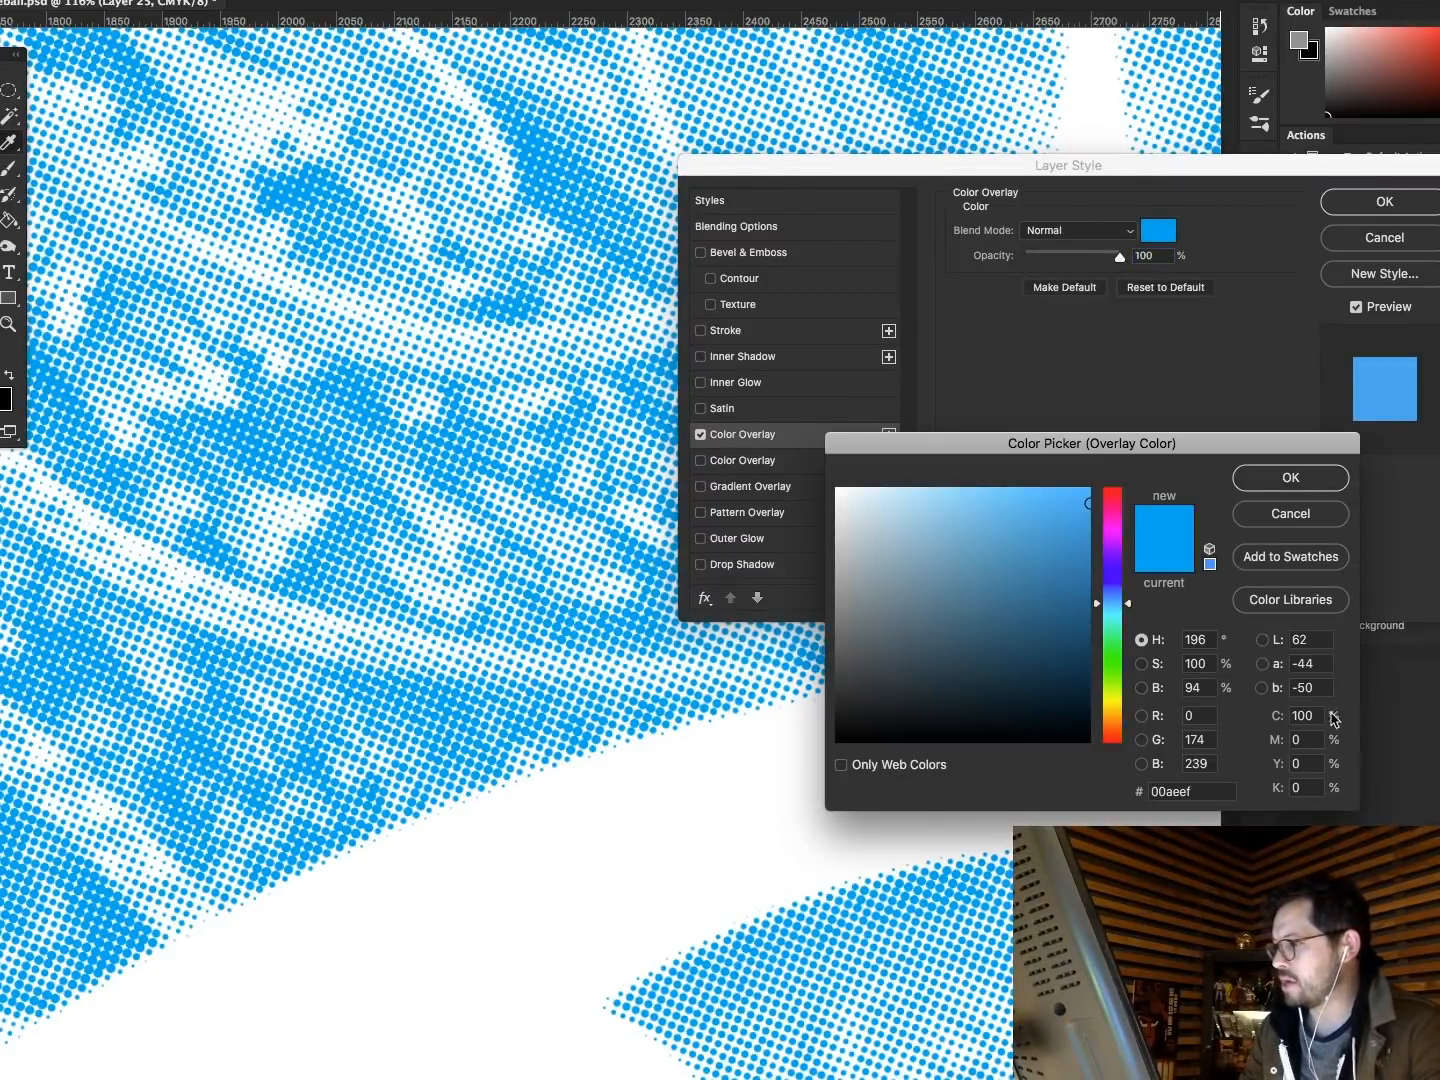
pyautogui.click(1292, 477)
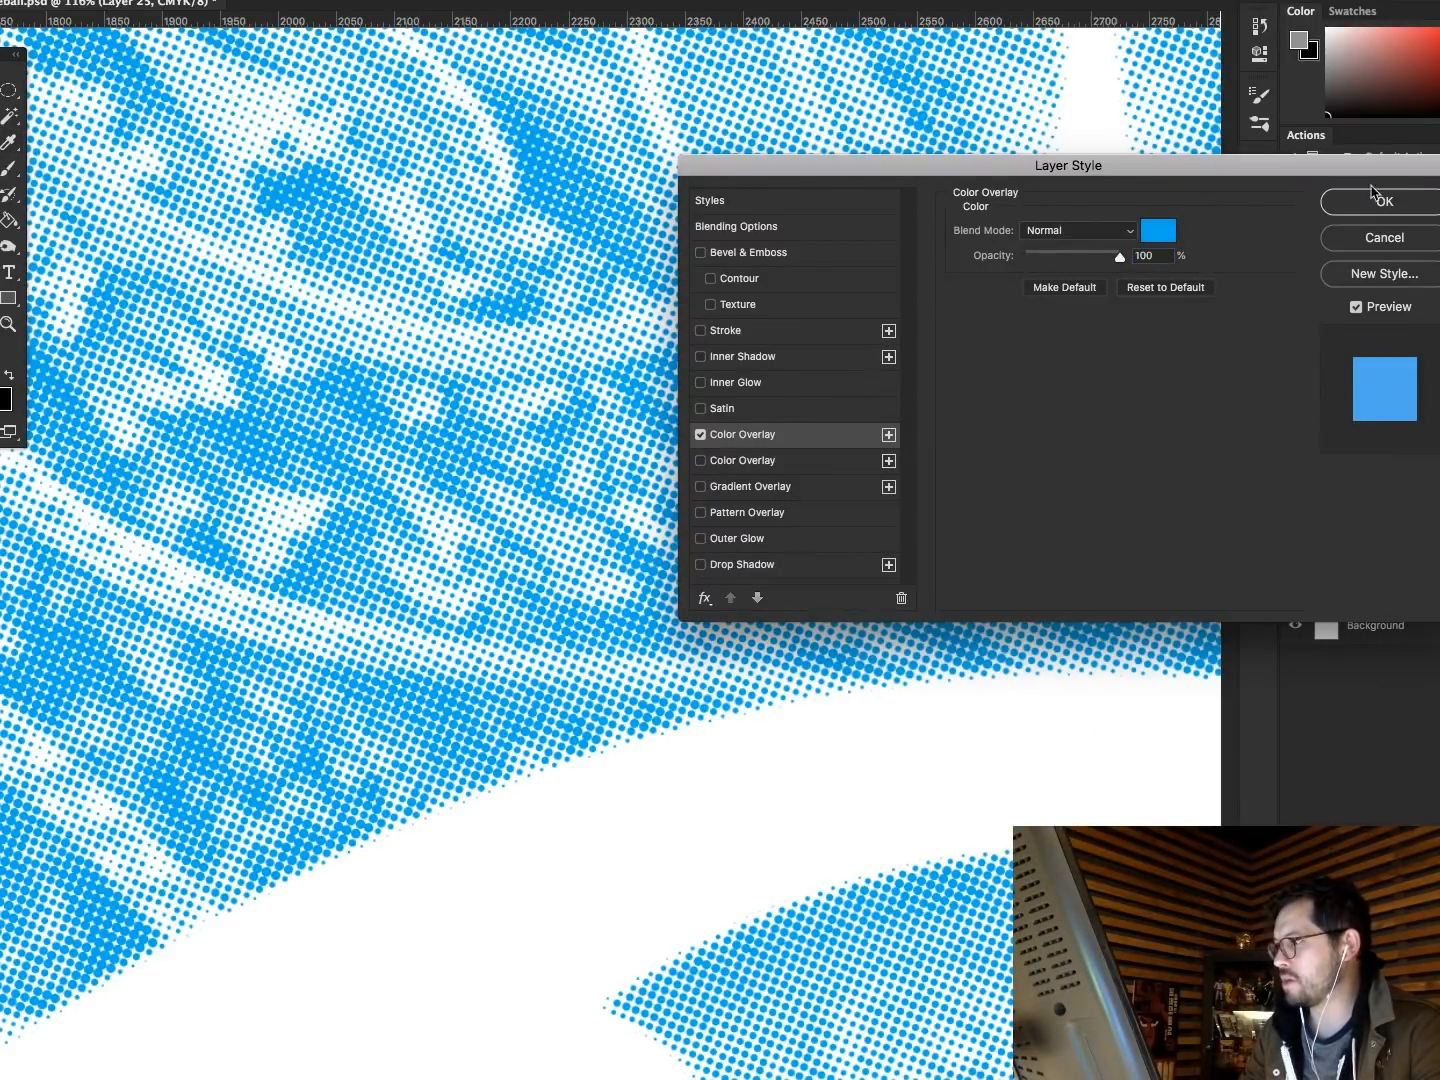
pyautogui.click(1384, 202)
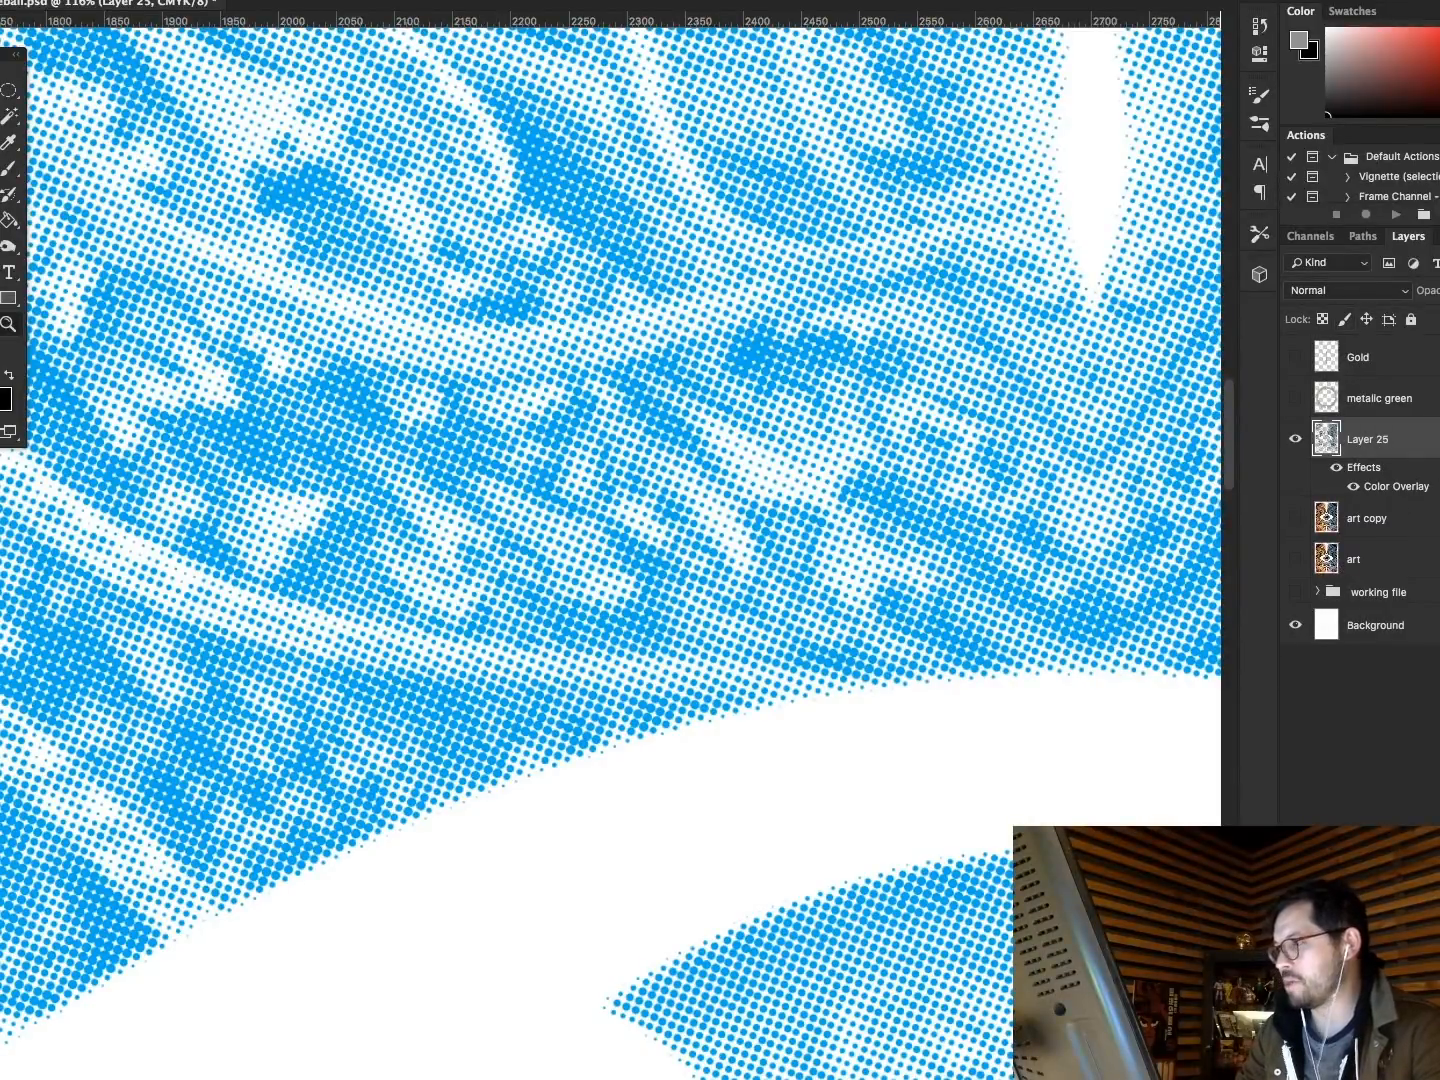
pyautogui.click(1438, 439)
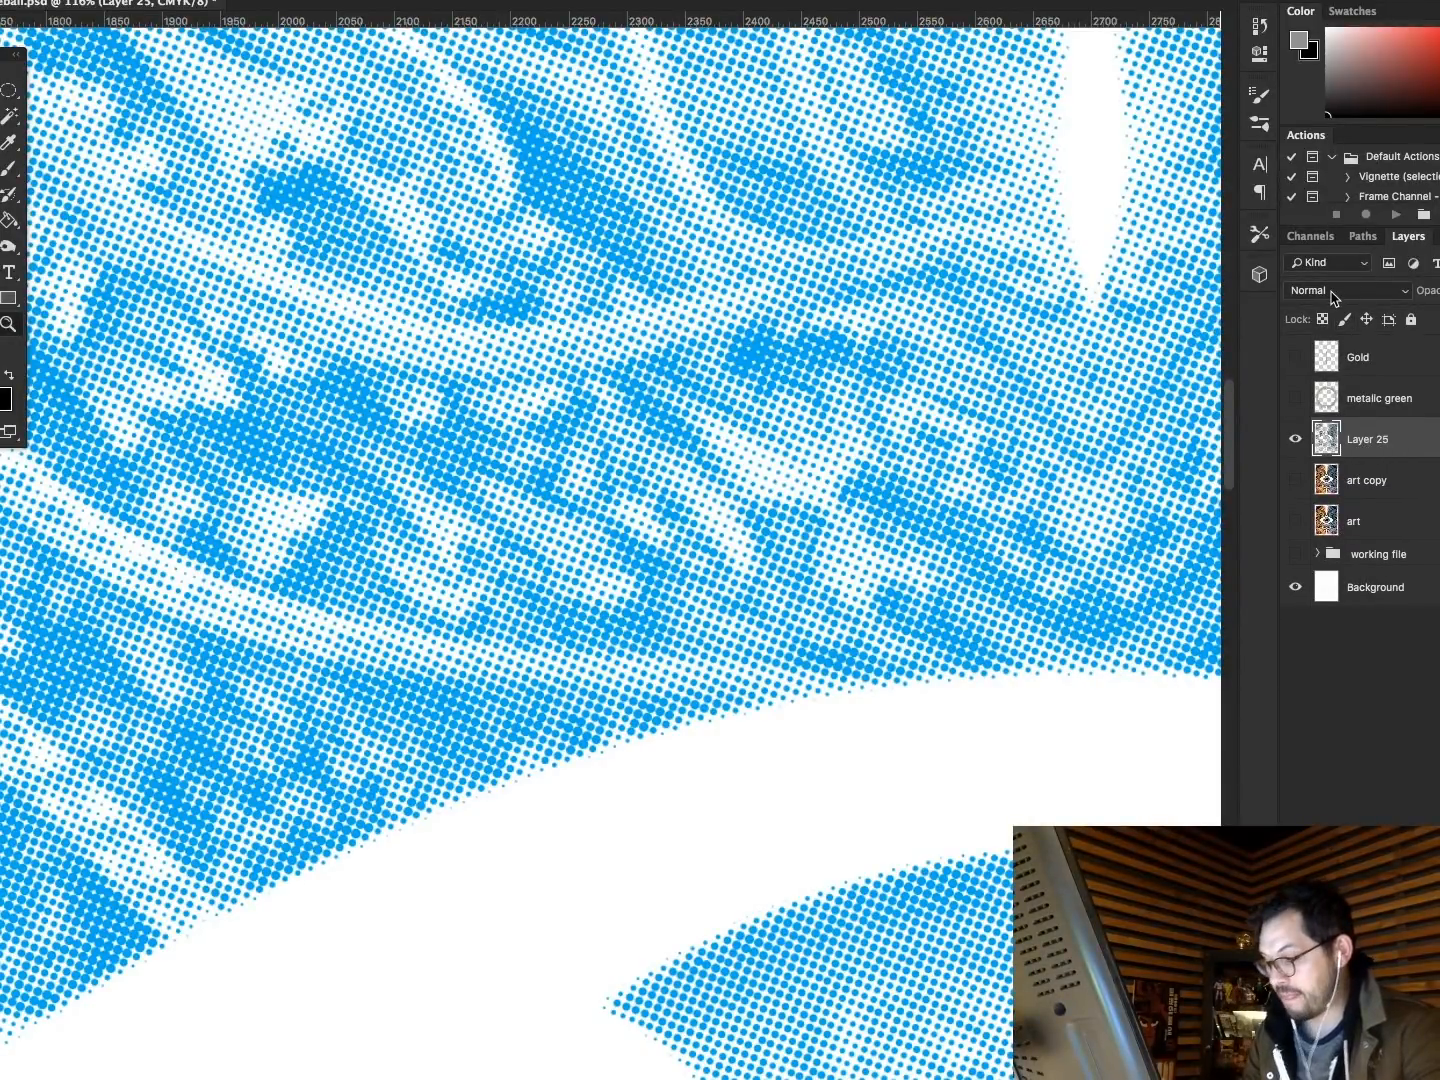
# Inspect the soft edge pixels of the cyan dots and set the layer's blend mode to Dissolve.
pyautogui.press('super+0')
pyautogui.moveTo(428, 239); pyautogui.dragTo(572, 362)
pyautogui.moveTo(410, 331); pyautogui.dragTo(554, 389)
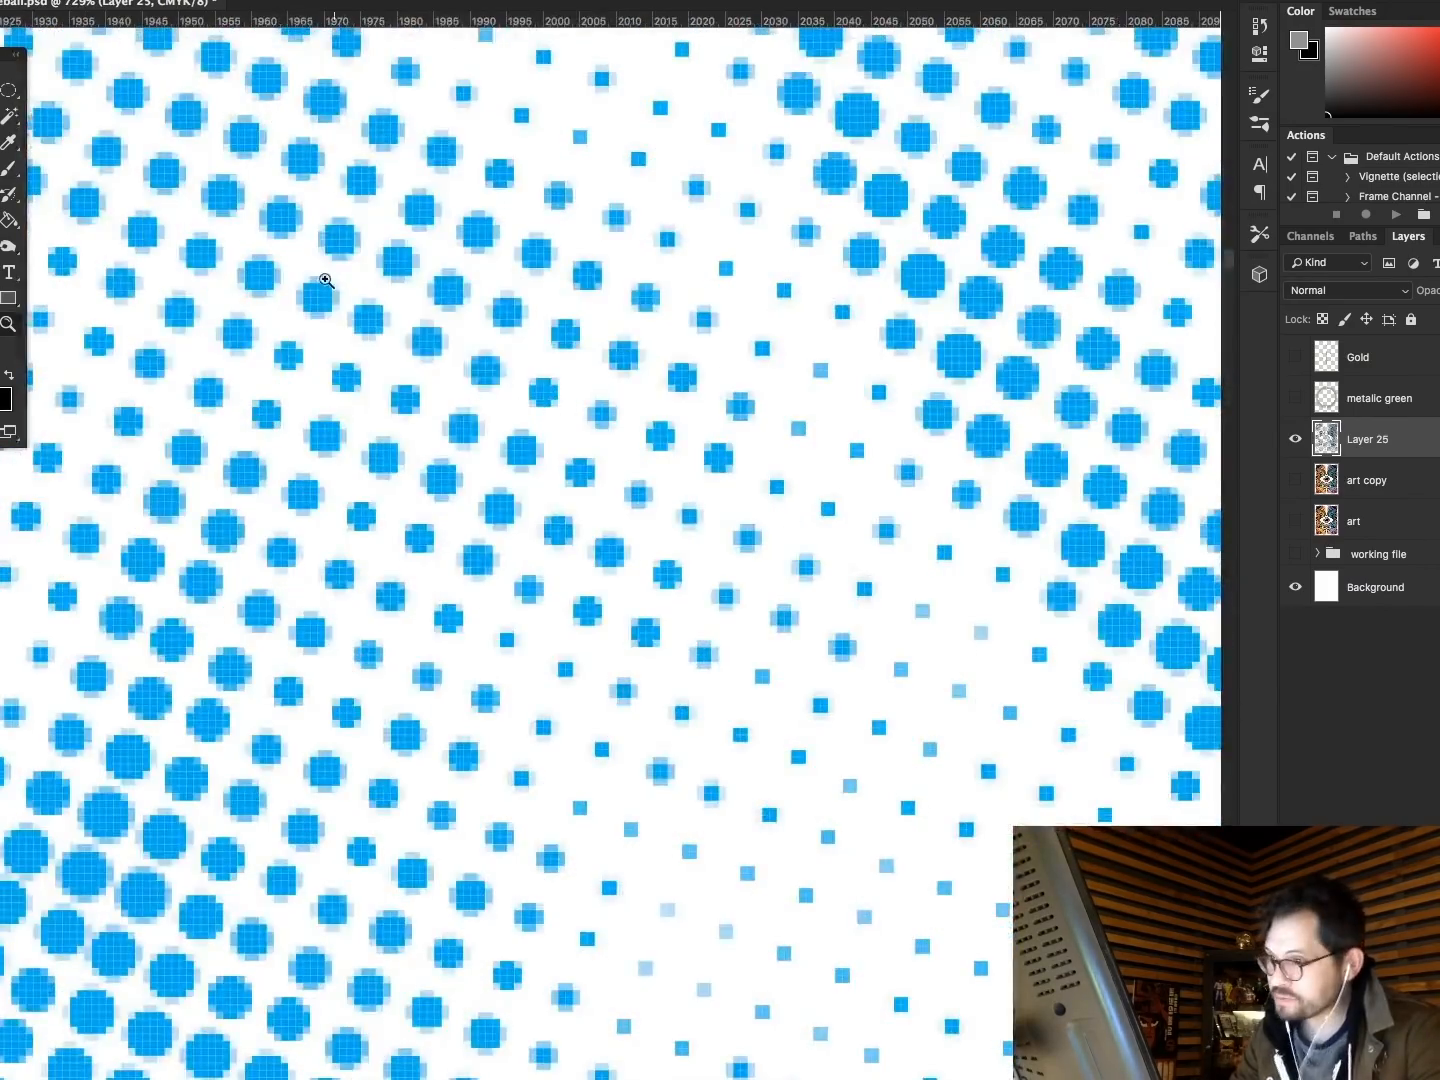
pyautogui.moveTo(335, 295); pyautogui.dragTo(531, 443)
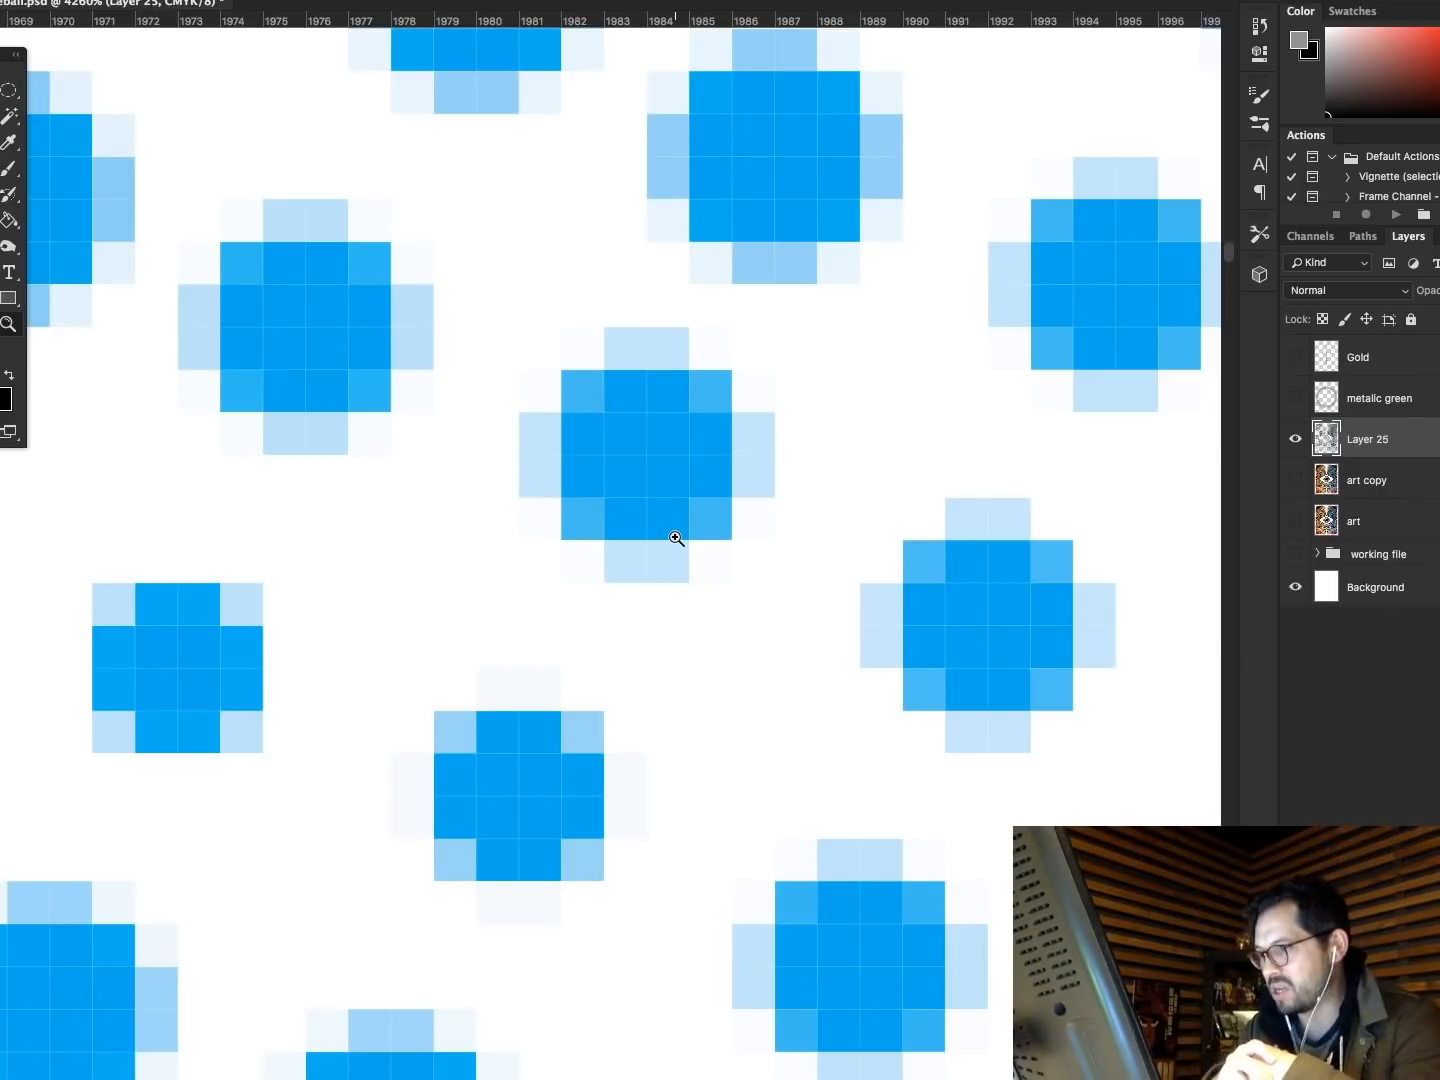
pyautogui.click(1326, 293)
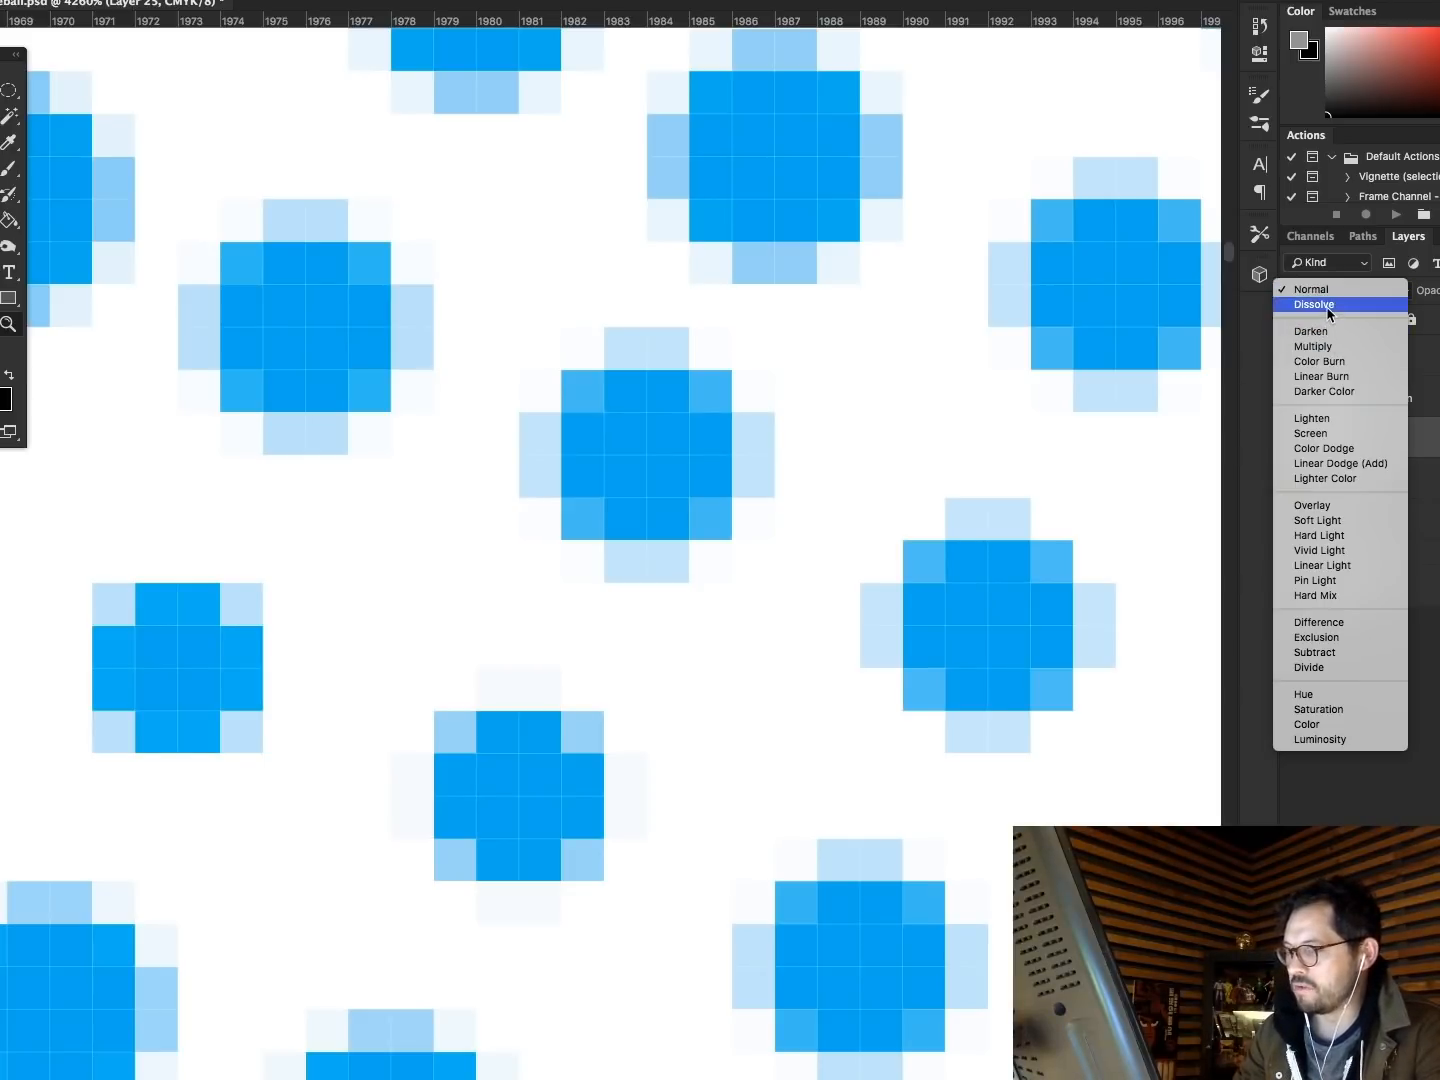
pyautogui.click(1326, 304)
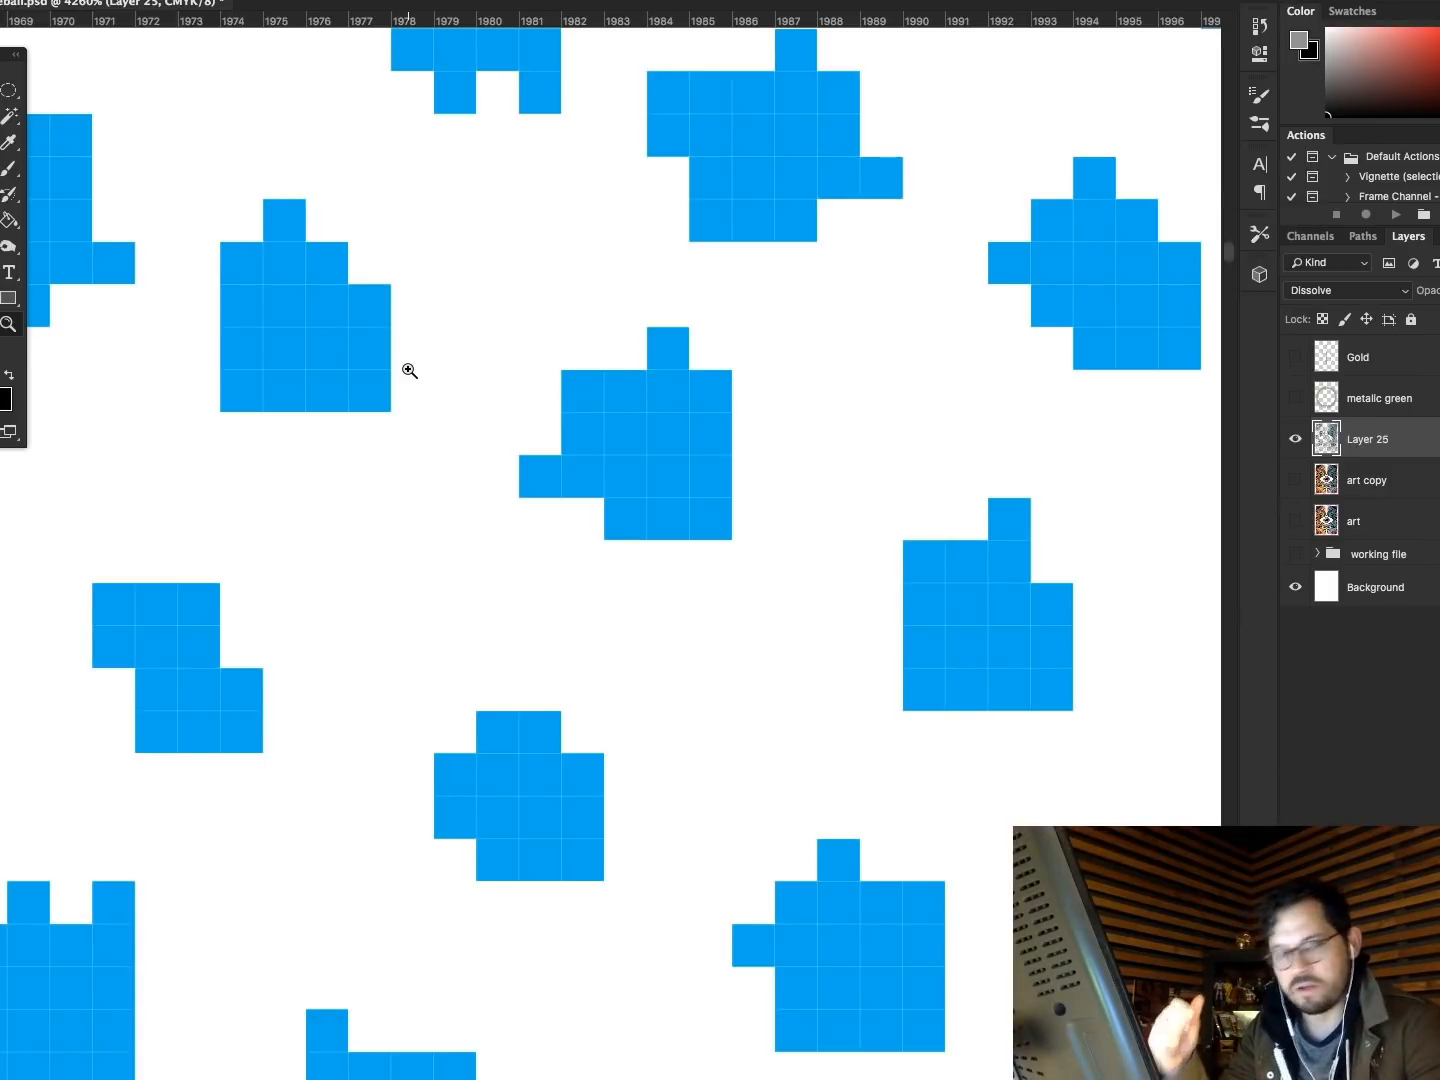
pyautogui.press('super+0')
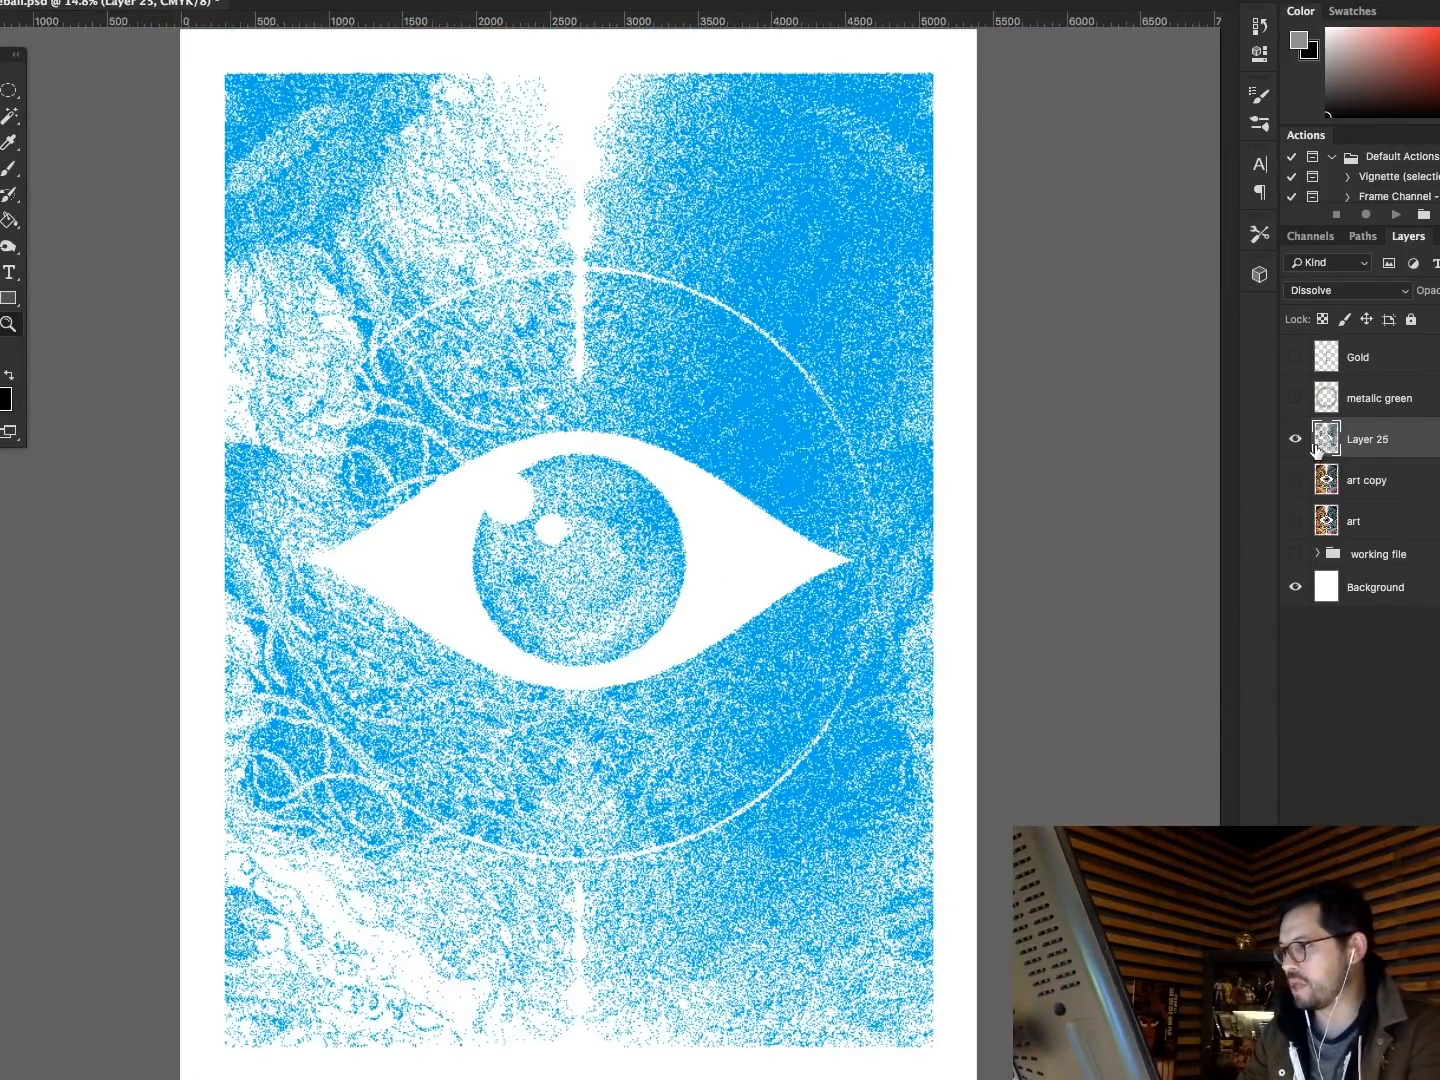
# Add a new empty layer above the dissolved cyan dots layer and merge the two layers into one.
pyautogui.press('super+shift+n')
pyautogui.press('Return')
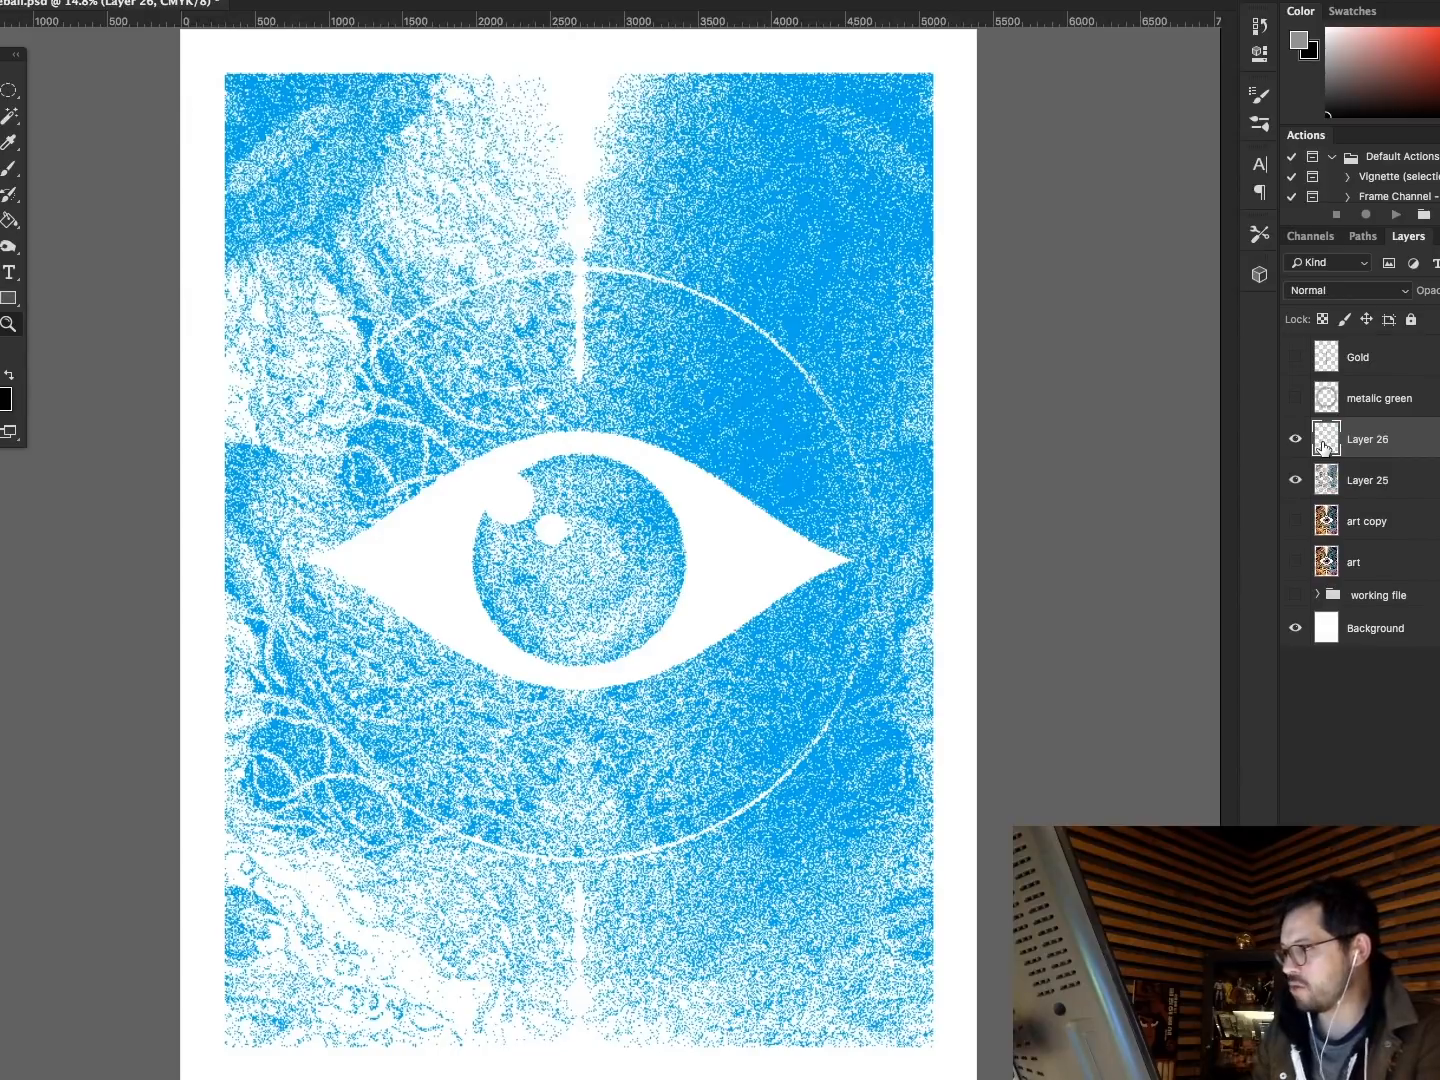
pyautogui.keyDown('shift'); pyautogui.click(1326, 480); pyautogui.keyUp('shift')
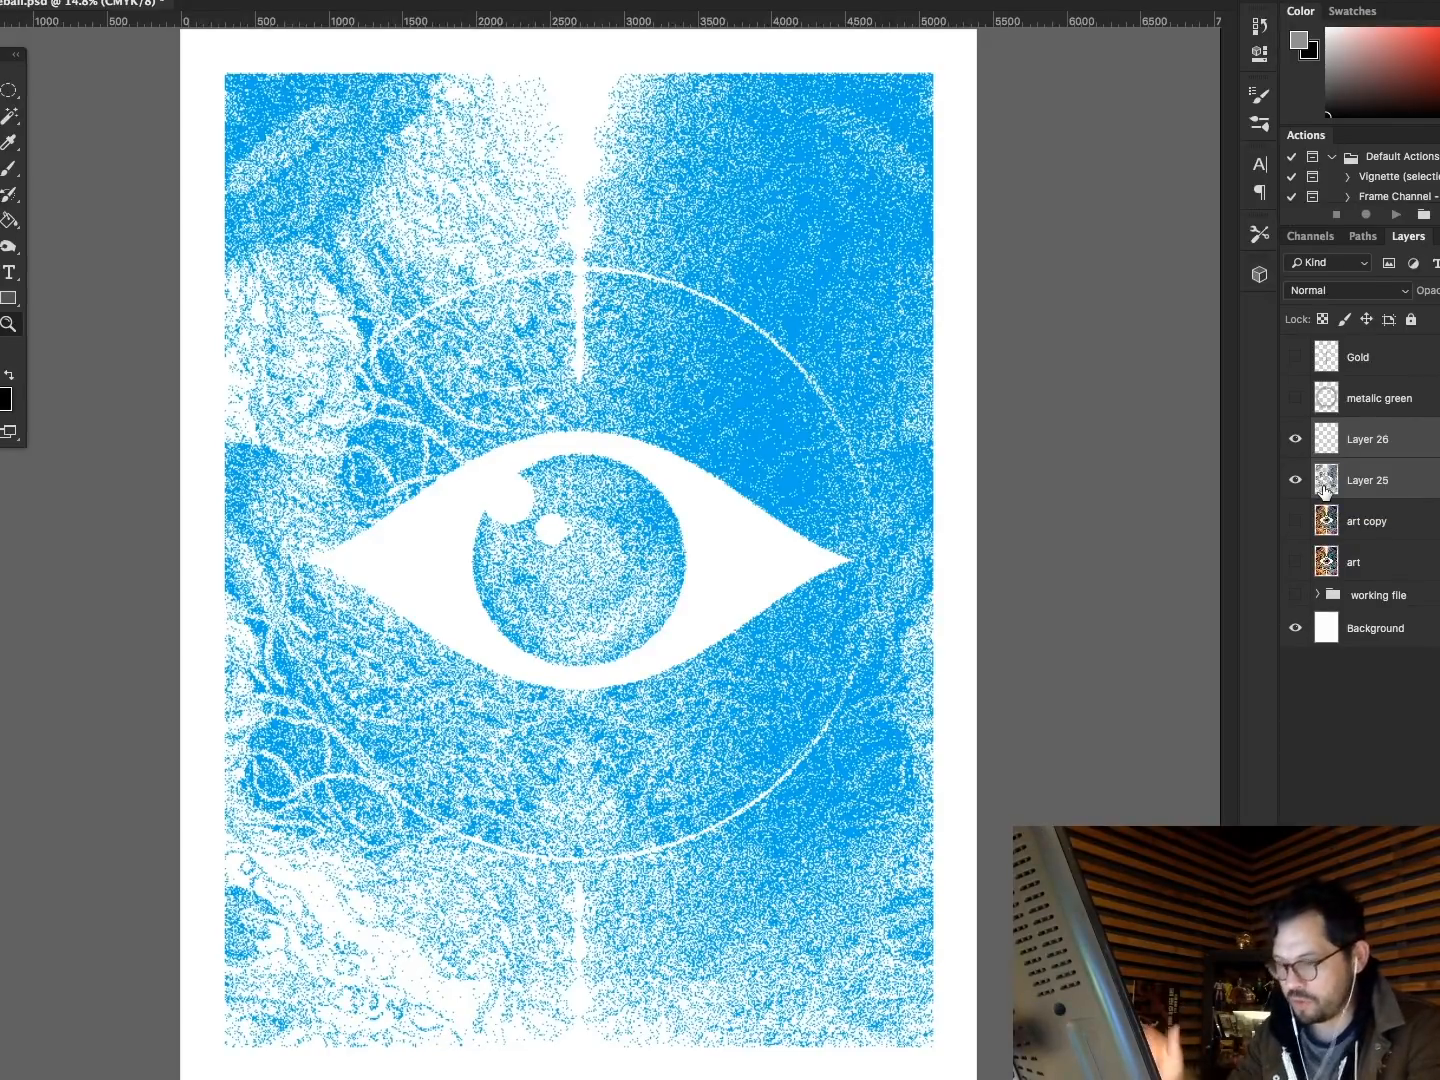
pyautogui.press('super+e')
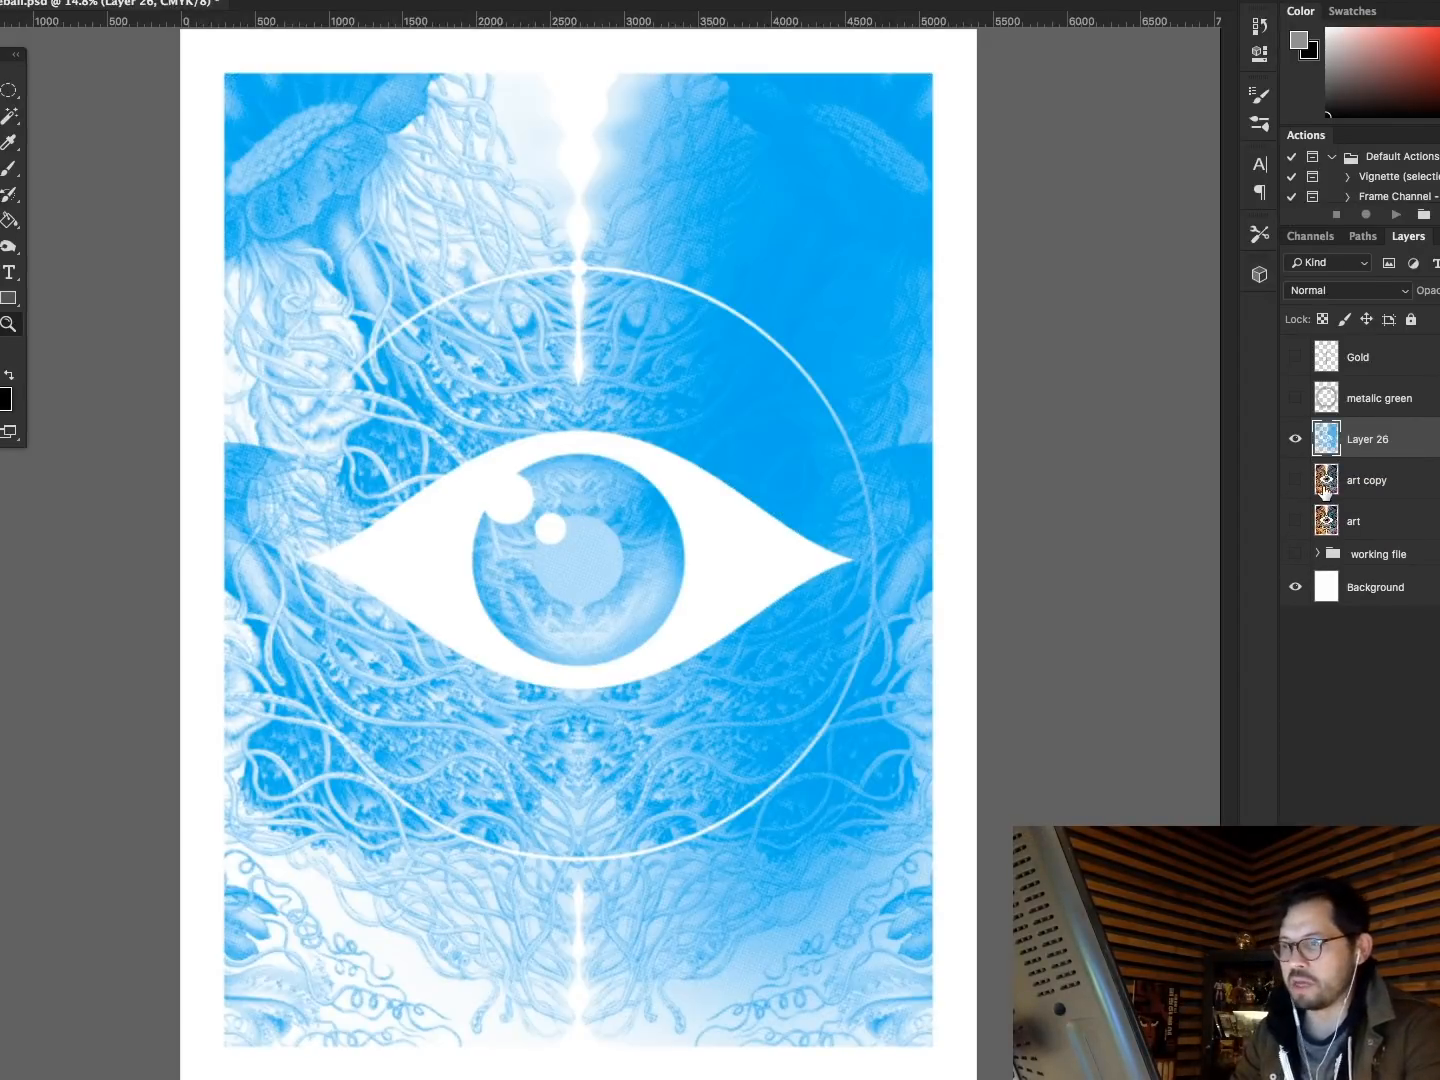
# Inspect the pixel edges of the merged cyan dots at close range and return to the whole poster.
pyautogui.moveTo(544, 211); pyautogui.dragTo(695, 319)
pyautogui.moveTo(402, 289); pyautogui.dragTo(586, 463)
pyautogui.moveTo(403, 362); pyautogui.dragTo(613, 503)
pyautogui.hscroll(-9, 622, 485)
pyautogui.hscroll(-10, 622, 485)
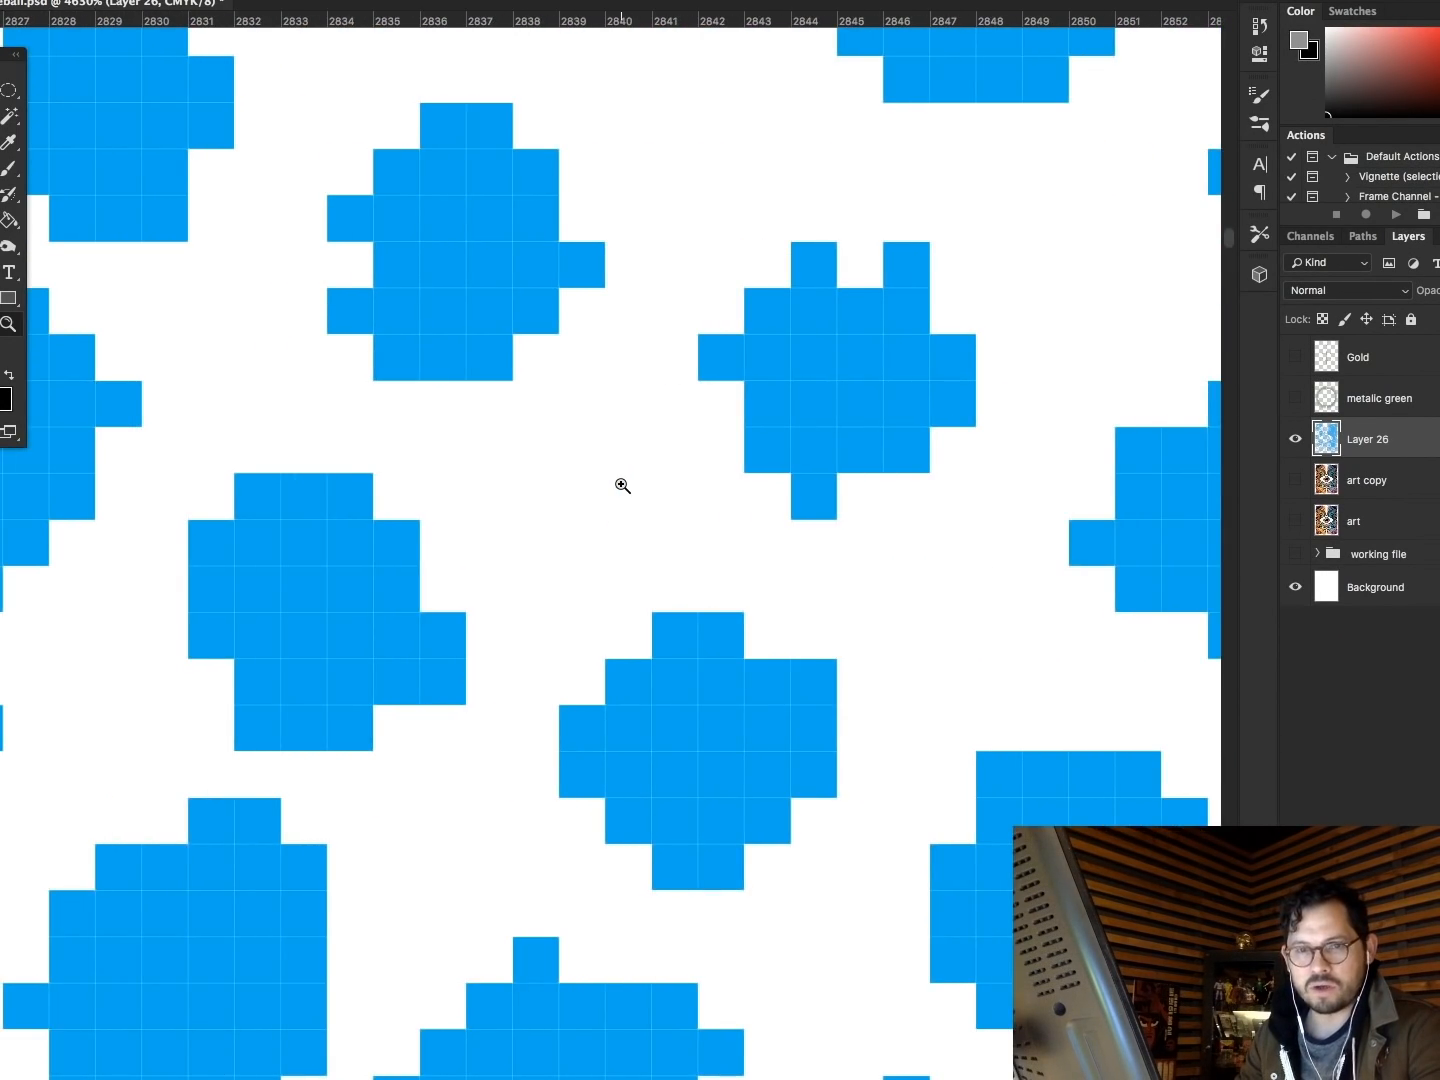
pyautogui.hscroll(-8, 622, 484)
pyautogui.hscroll(4, 622, 485)
pyautogui.press('super+0')
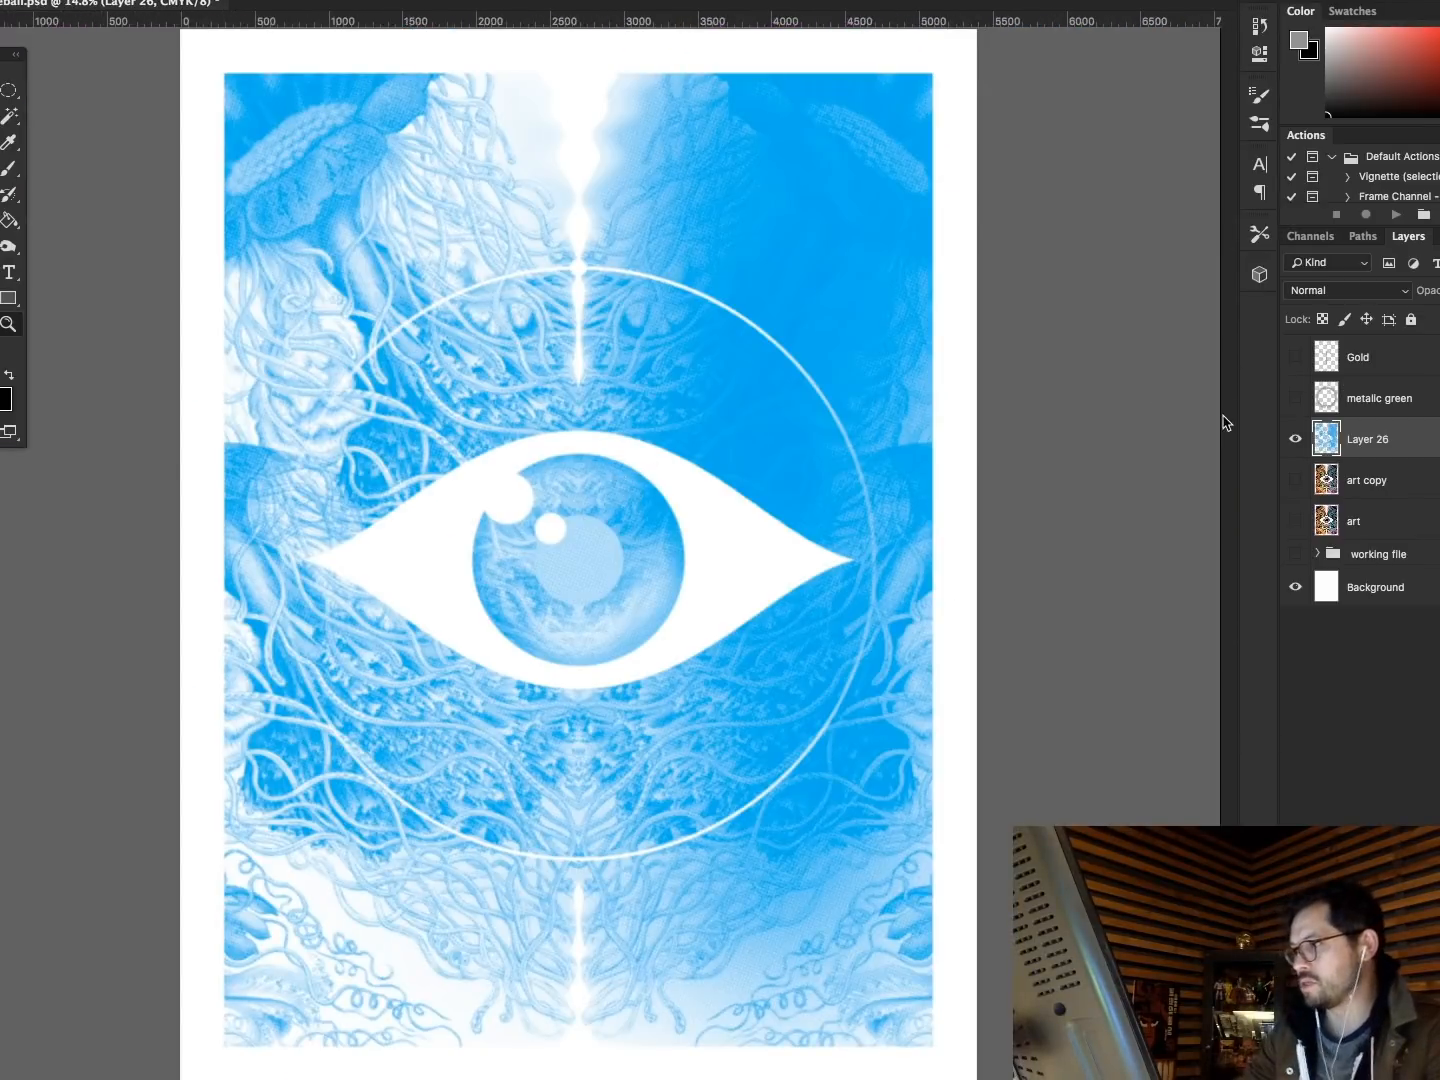
# Rename the merged layer to cyan, hide it, and show and select art copy.
pyautogui.doubleClick(1382, 444)
pyautogui.write('cya')
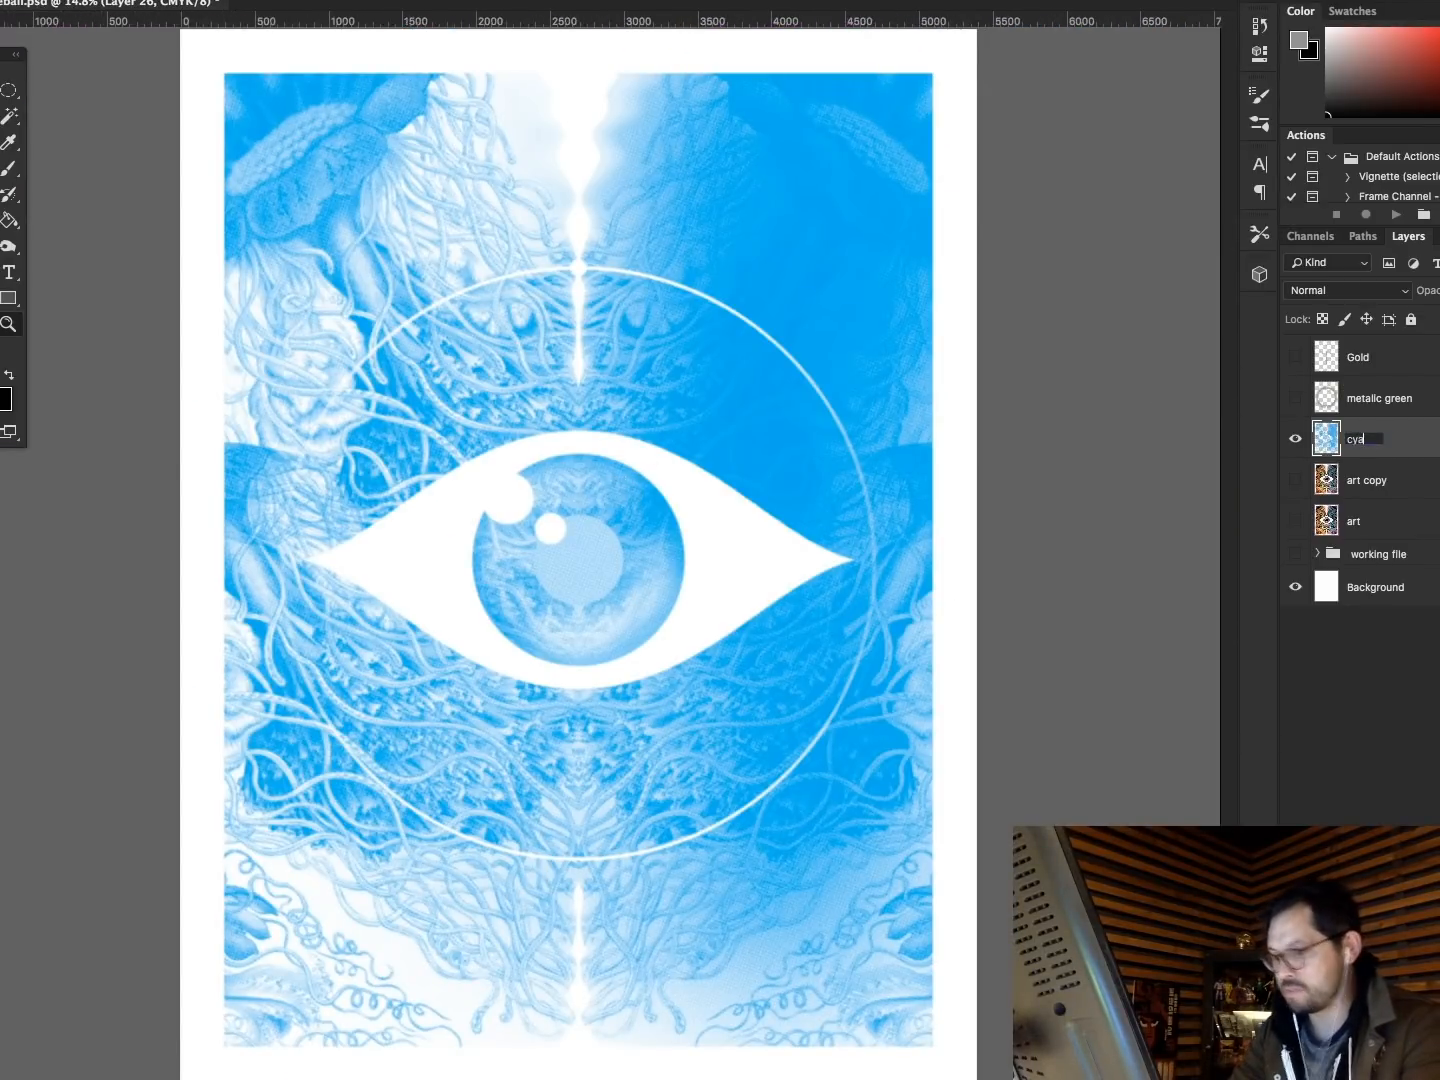
pyautogui.press('Return')
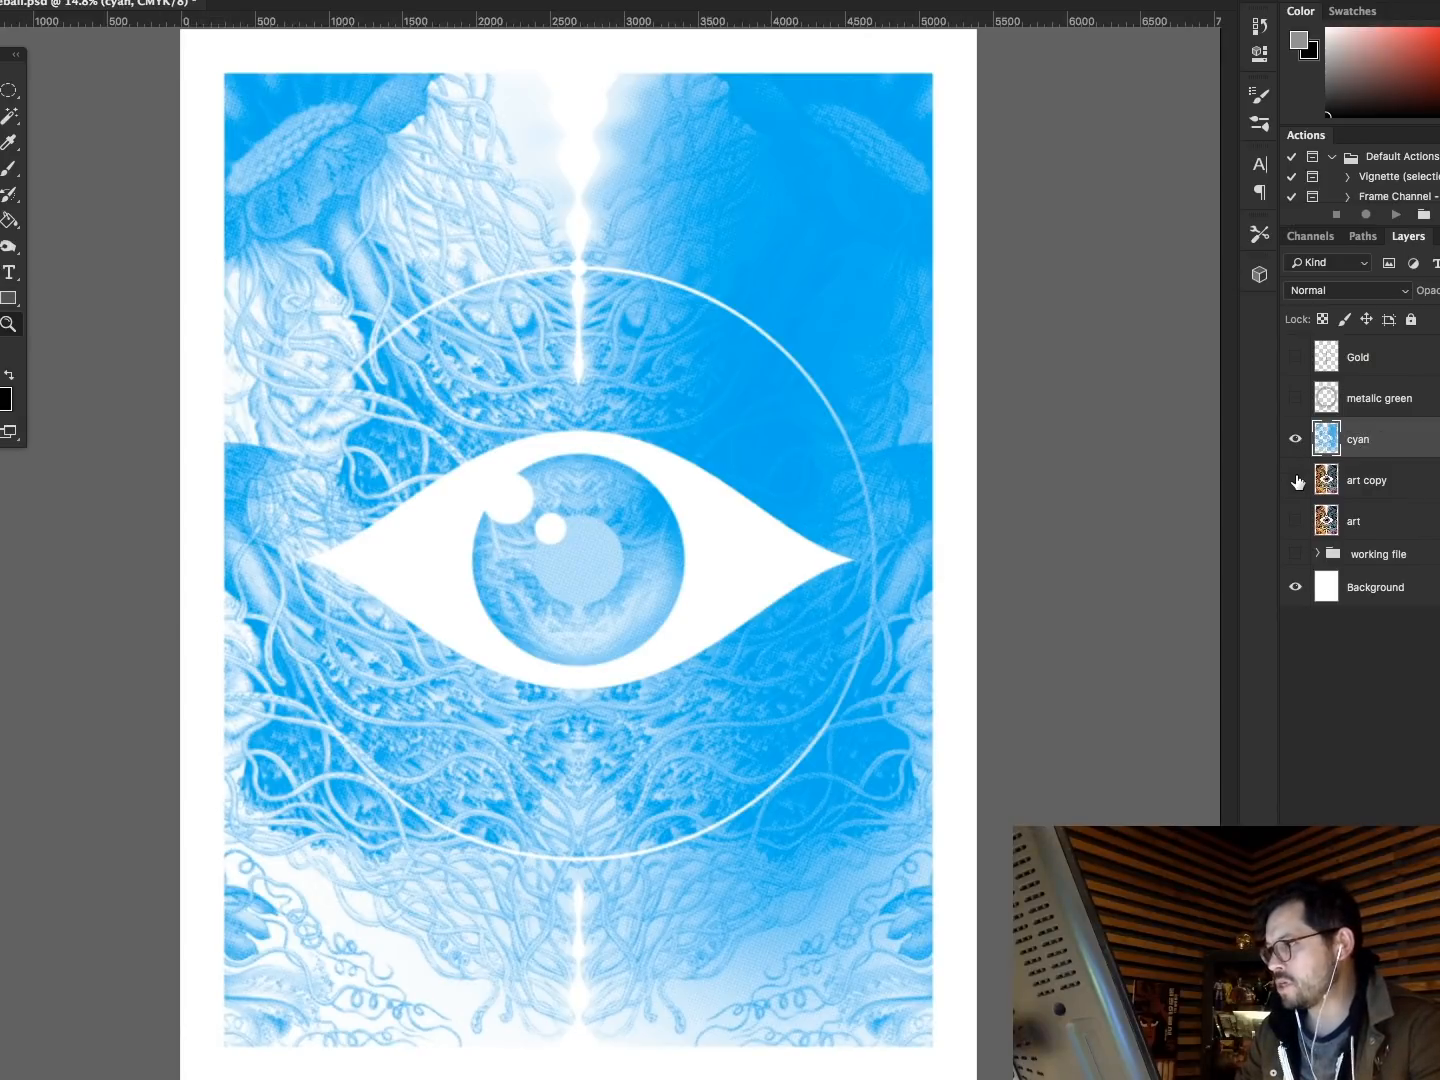
pyautogui.click(1295, 480)
pyautogui.click(1295, 440)
pyautogui.click(1354, 480)
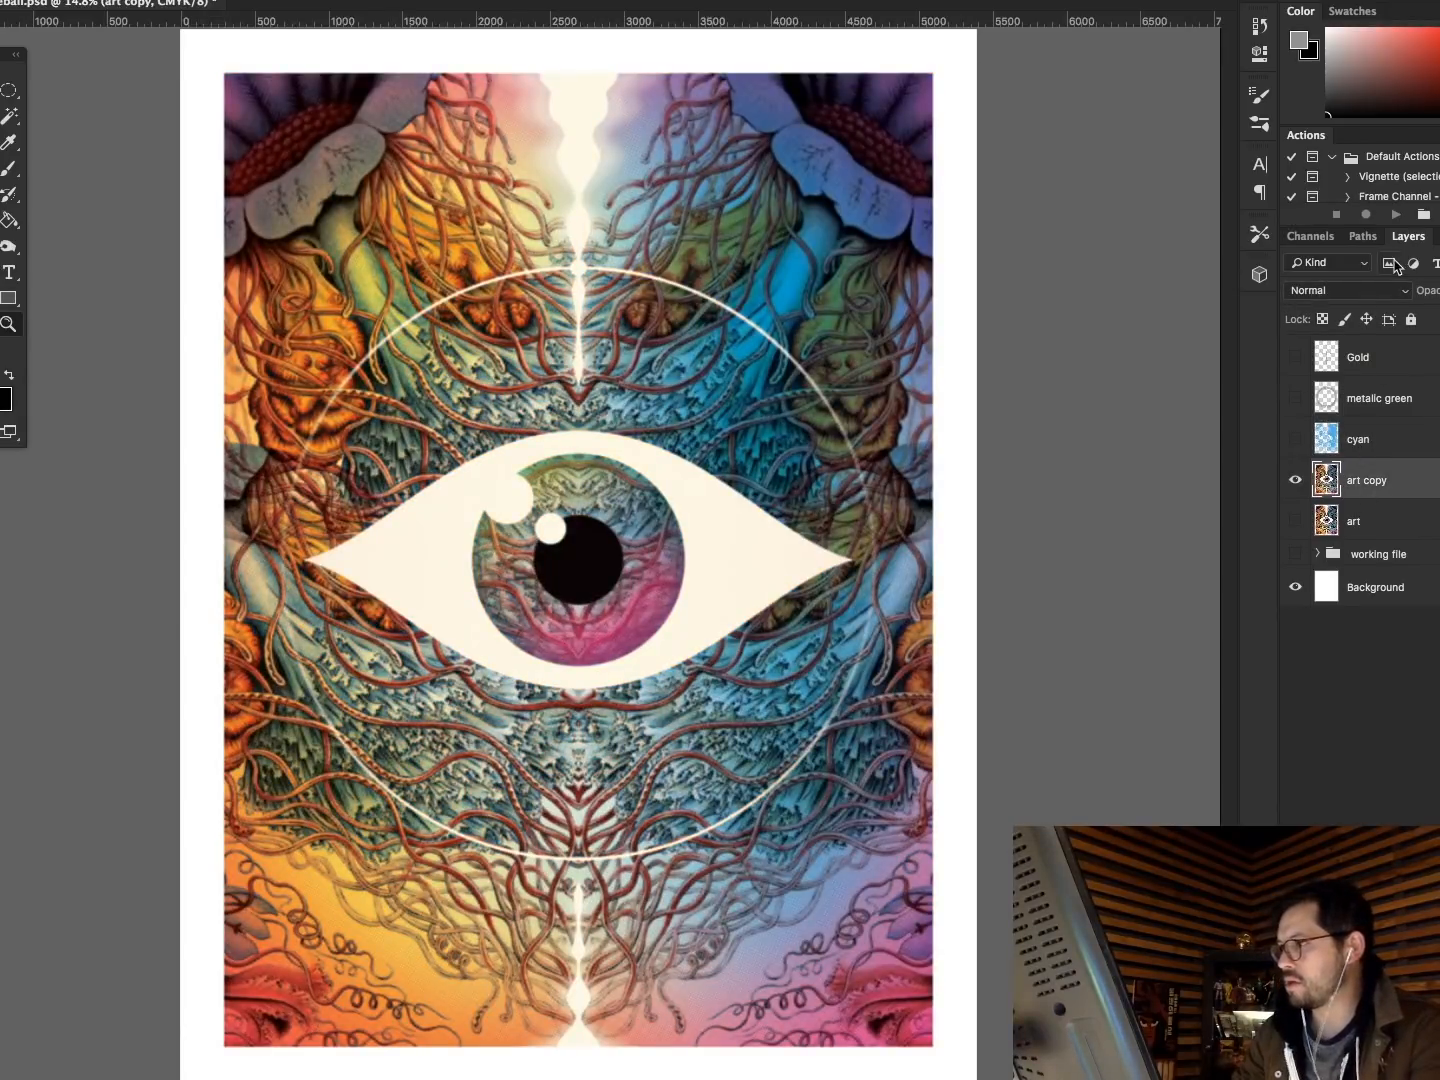
# Load the Magenta channel as a selection, invert it, copy those dot areas from art copy to a new layer, and hide art copy.
pyautogui.click(1309, 236)
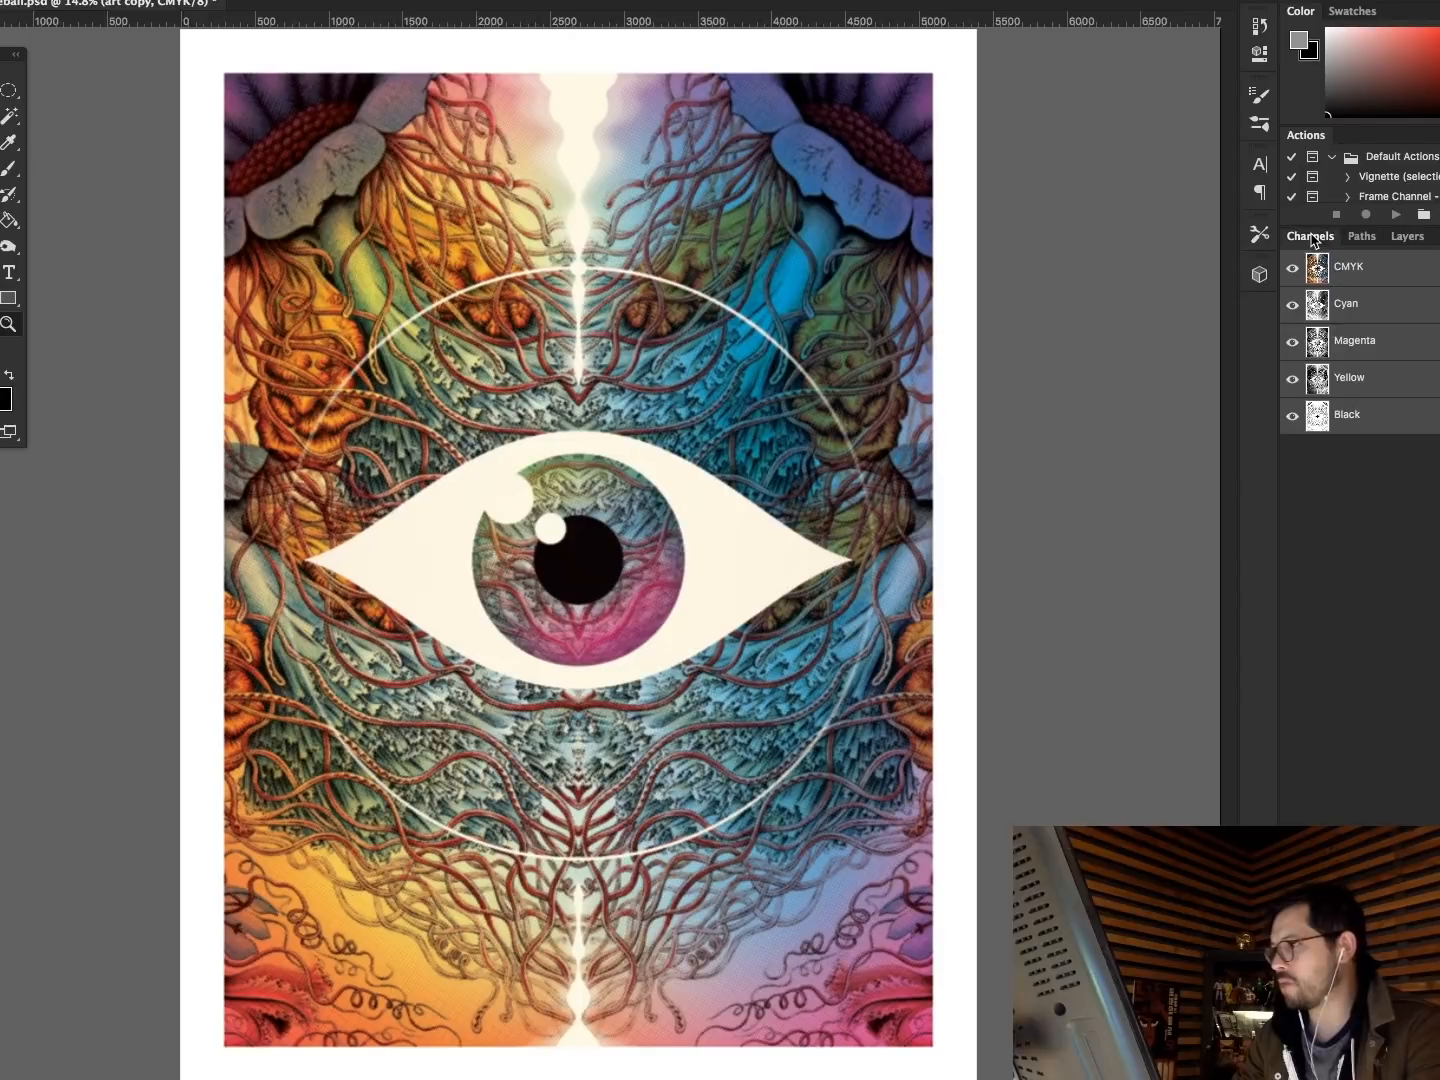
pyautogui.keyDown('super'); pyautogui.click(1317, 342); pyautogui.keyUp('super')
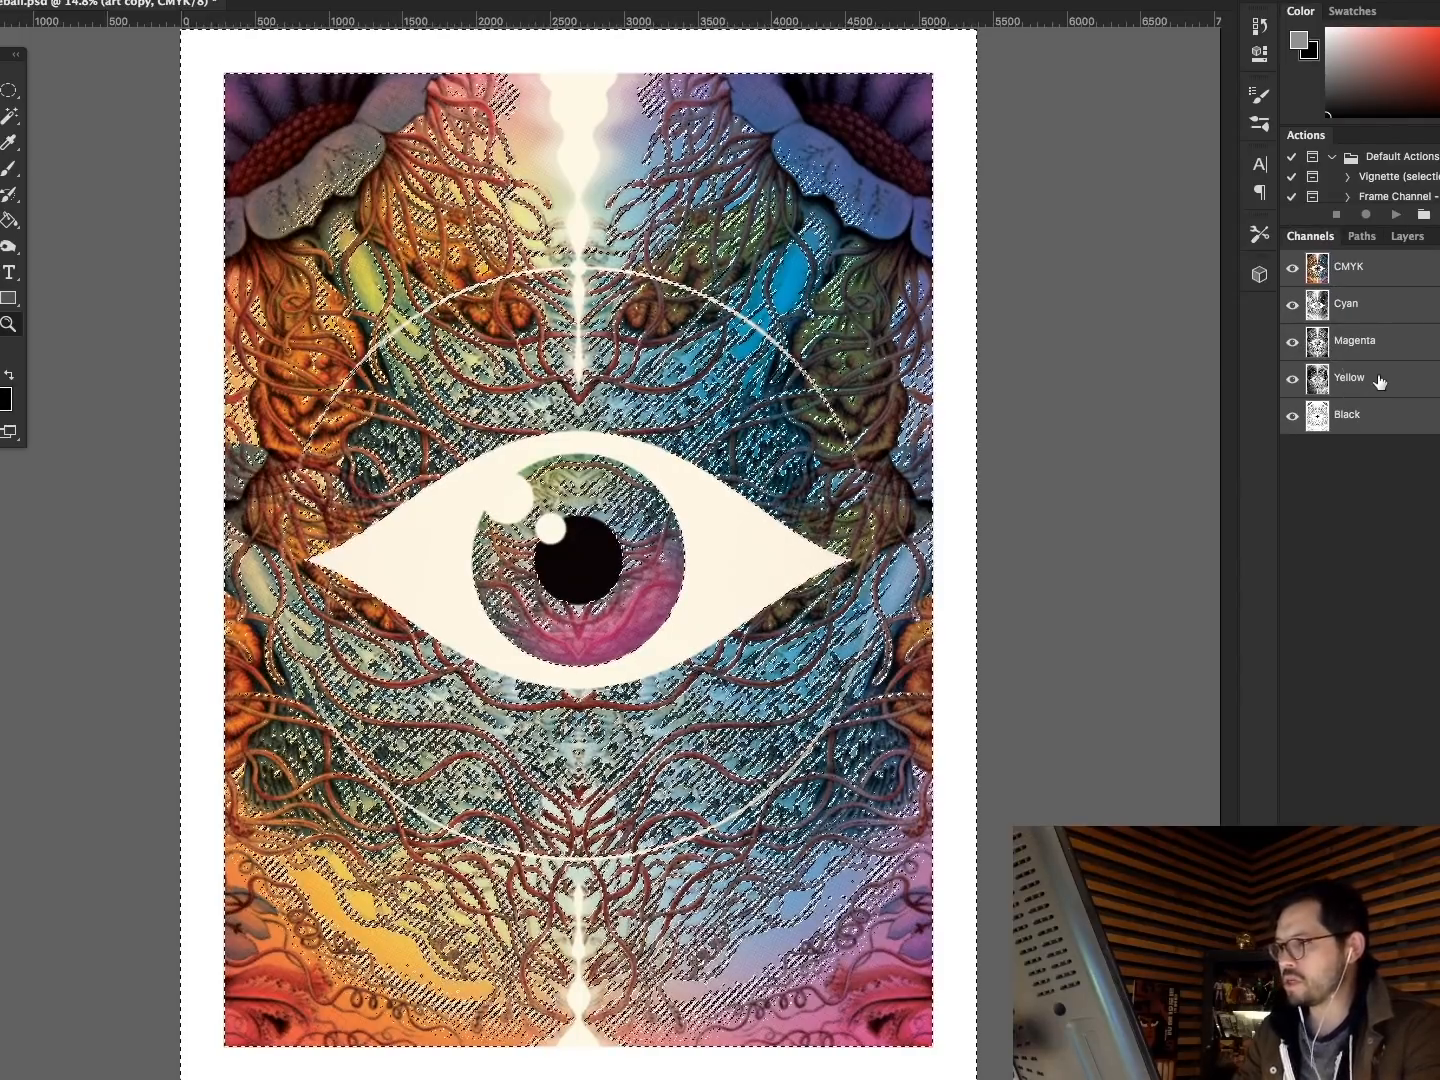
pyautogui.keyDown('super'); pyautogui.click(1381, 381); pyautogui.keyUp('super')
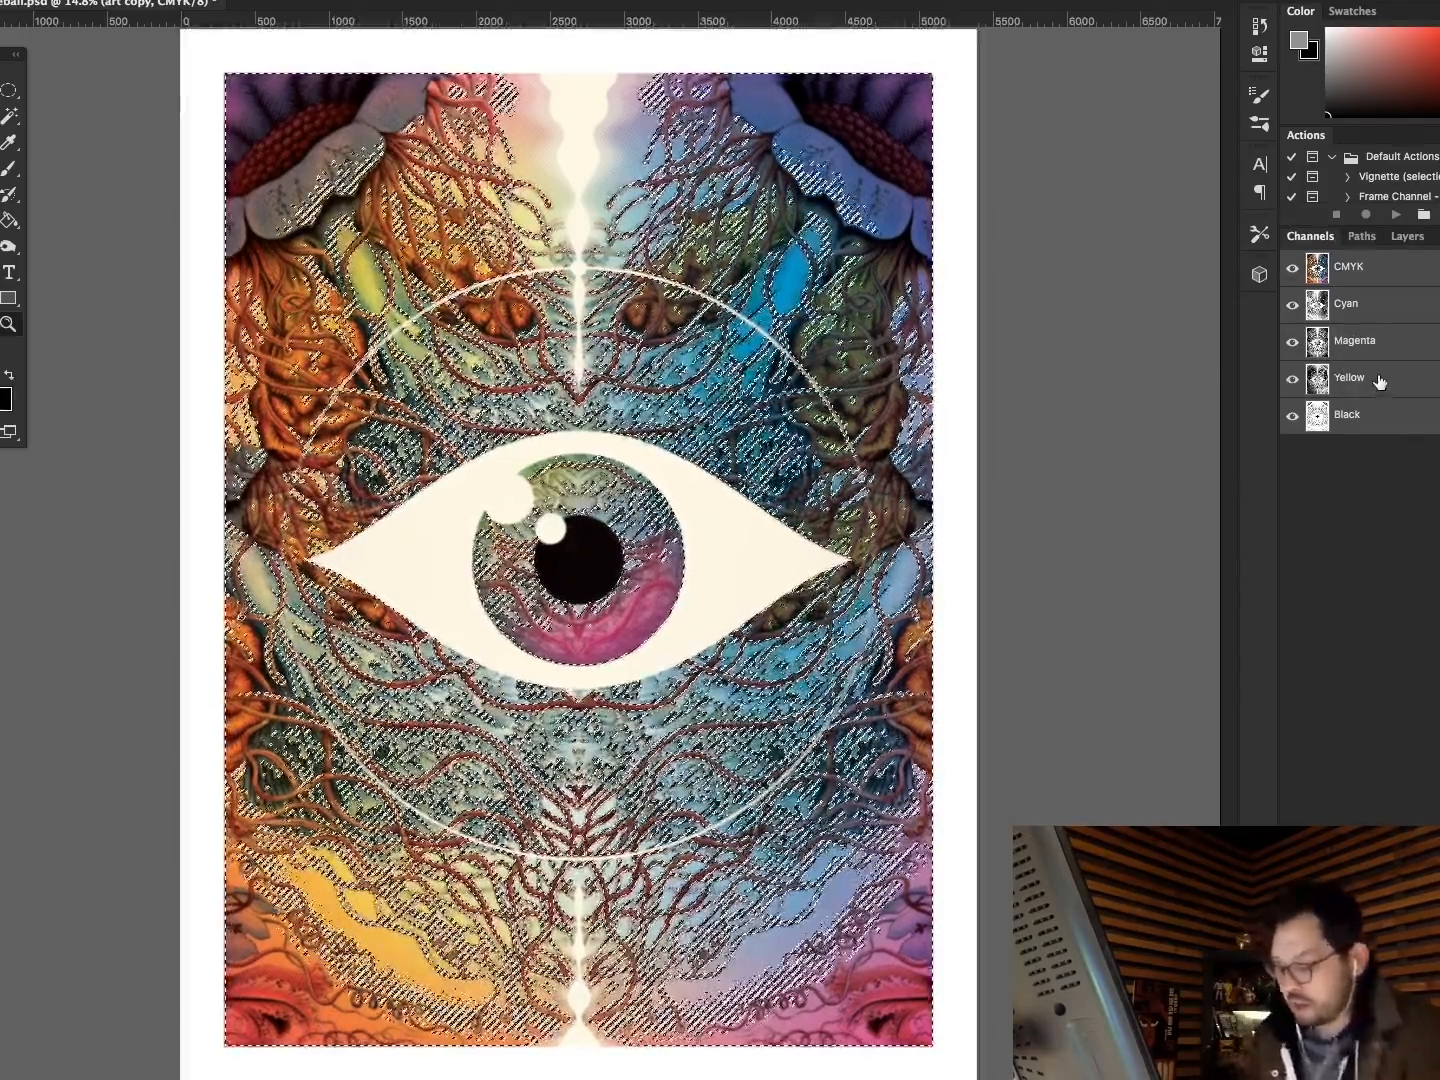
pyautogui.click(1407, 237)
pyautogui.hotkey('ctrl', 'j')
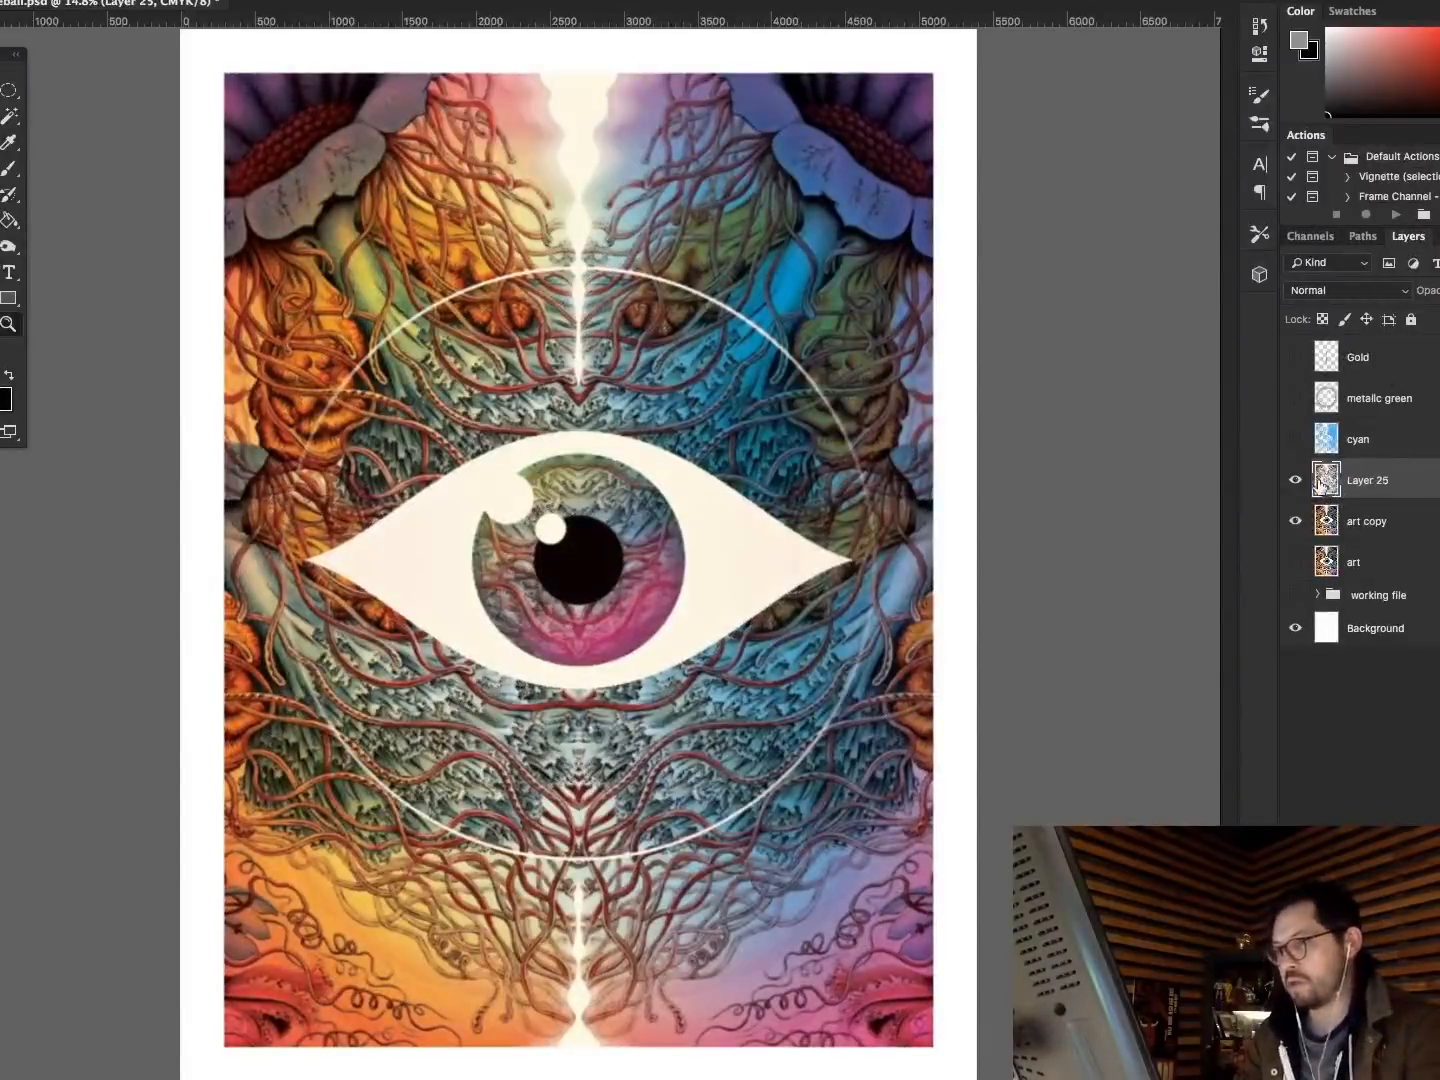
pyautogui.click(1295, 521)
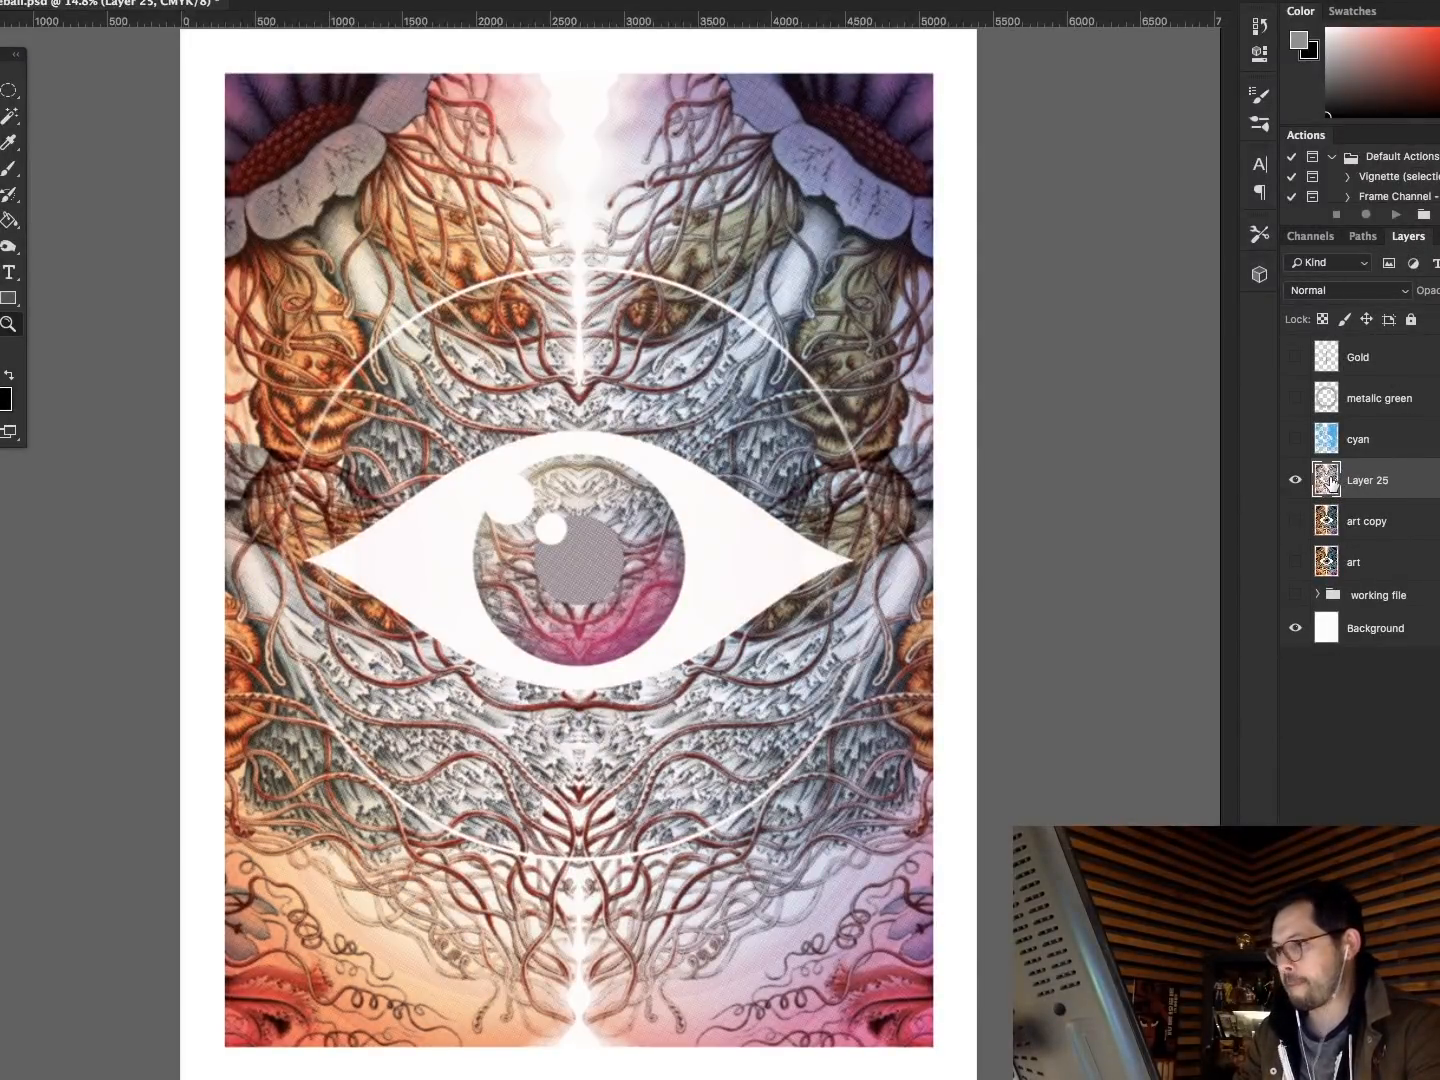
# Give the copied magenta dots layer a Color Overlay of 0% cyan and 100% magenta (ec008c) at 100% opacity.
pyautogui.doubleClick(1330, 481)
pyautogui.click(770, 440)
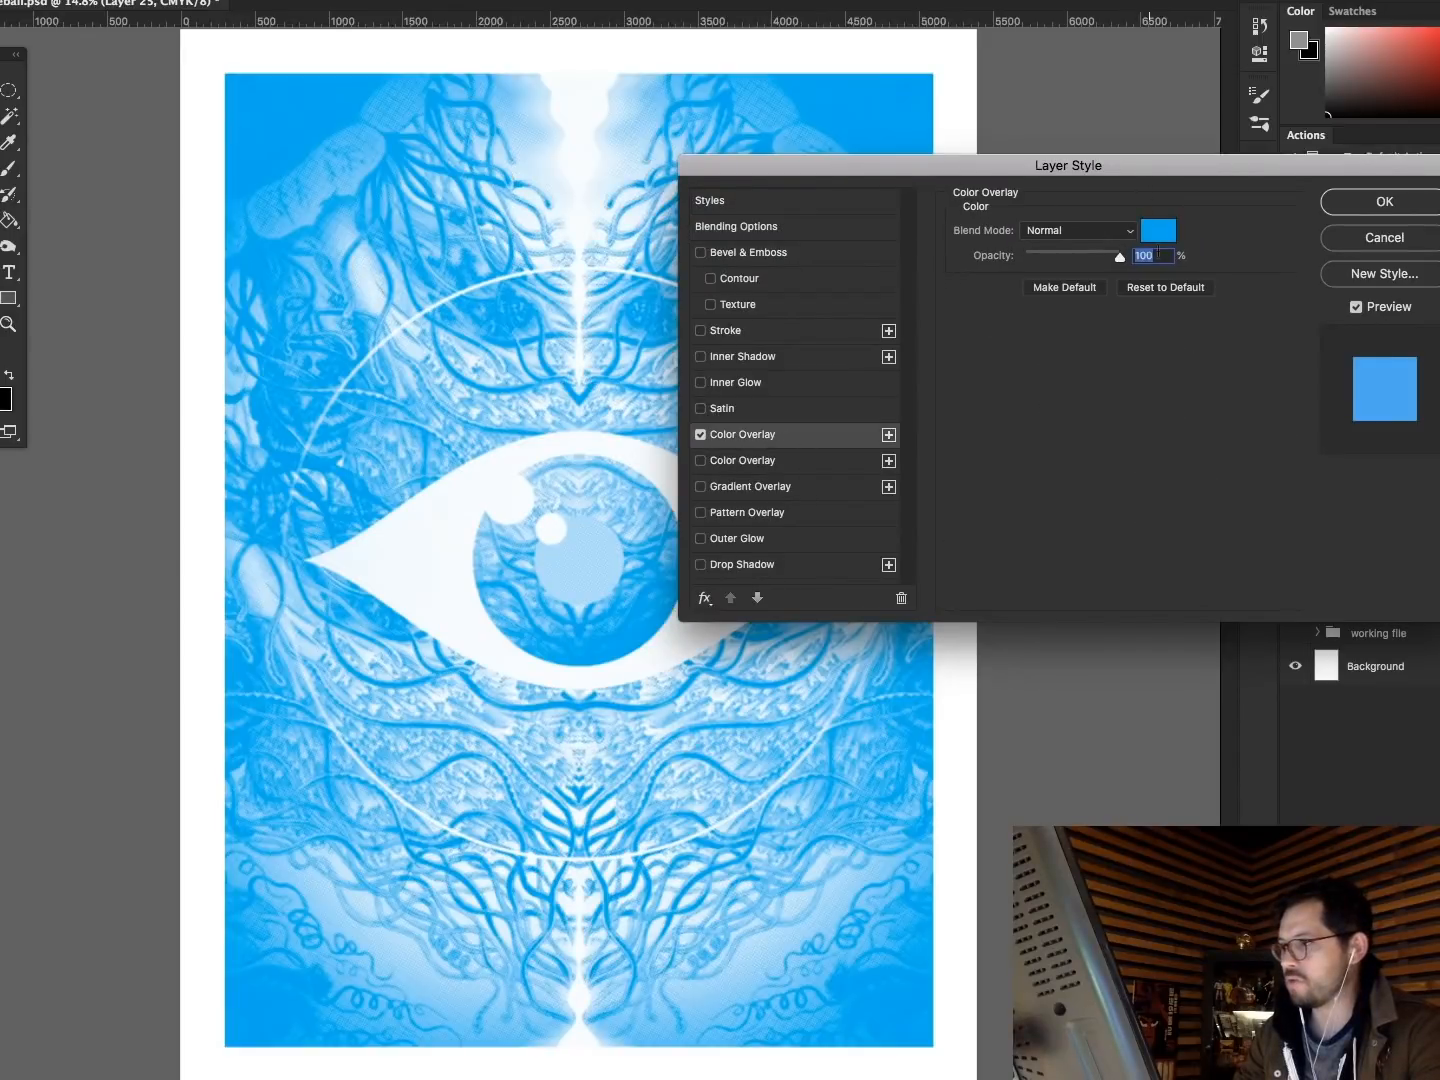
pyautogui.click(1158, 230)
pyautogui.click(1309, 714)
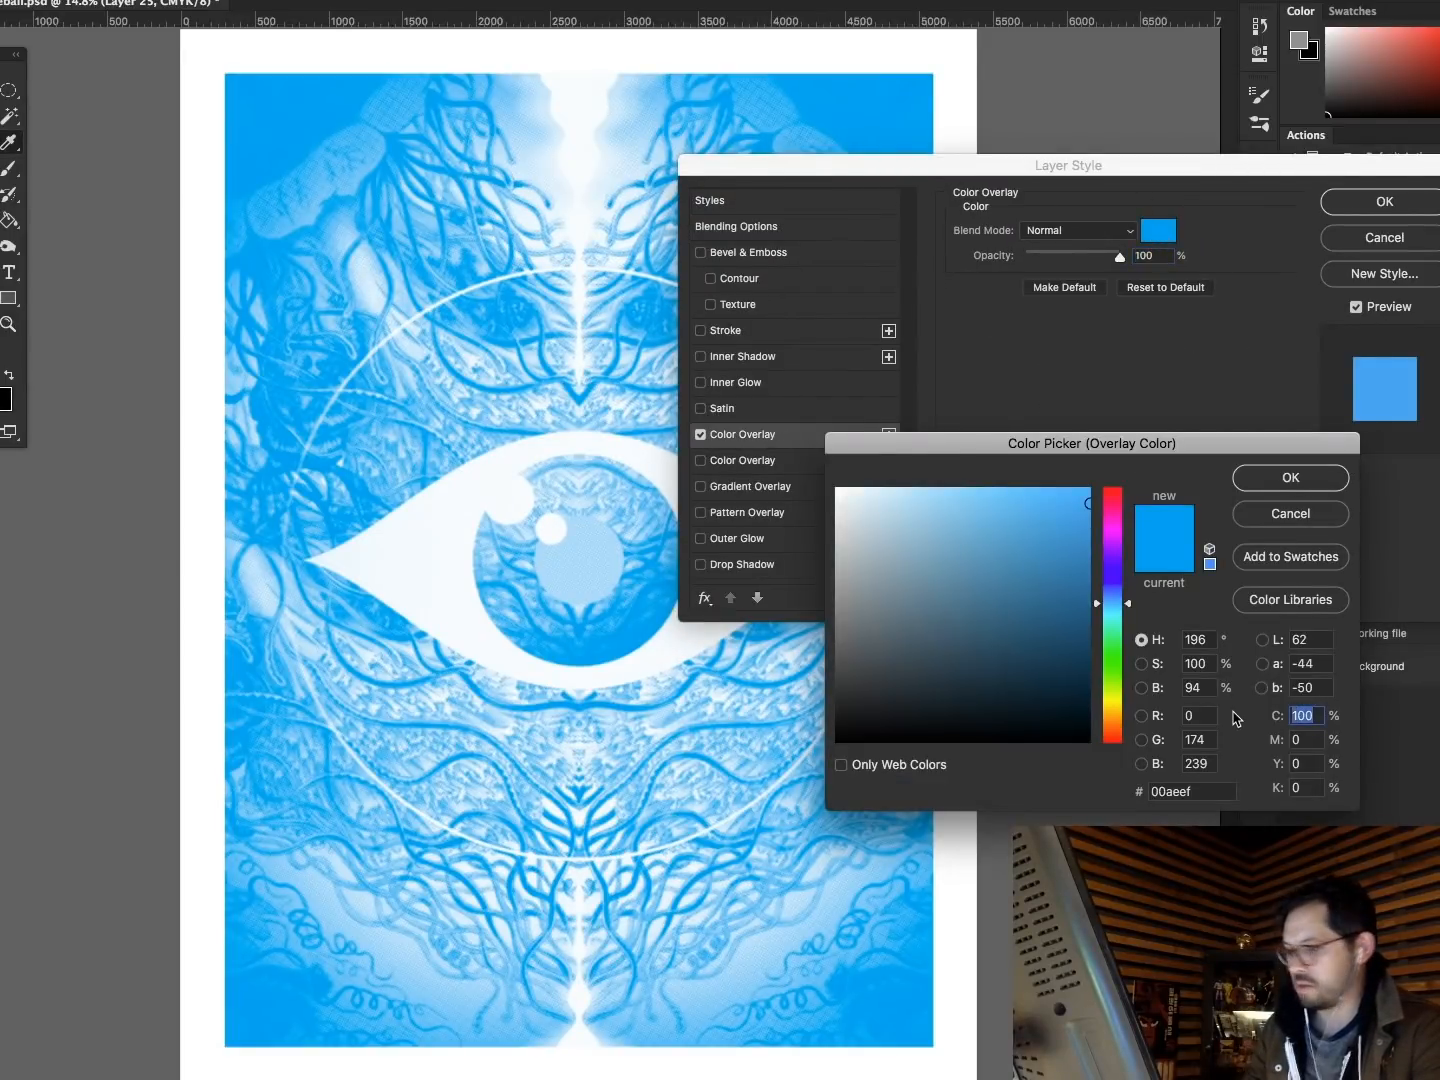
pyautogui.write('0')
pyautogui.press('Tab')
pyautogui.write('100')
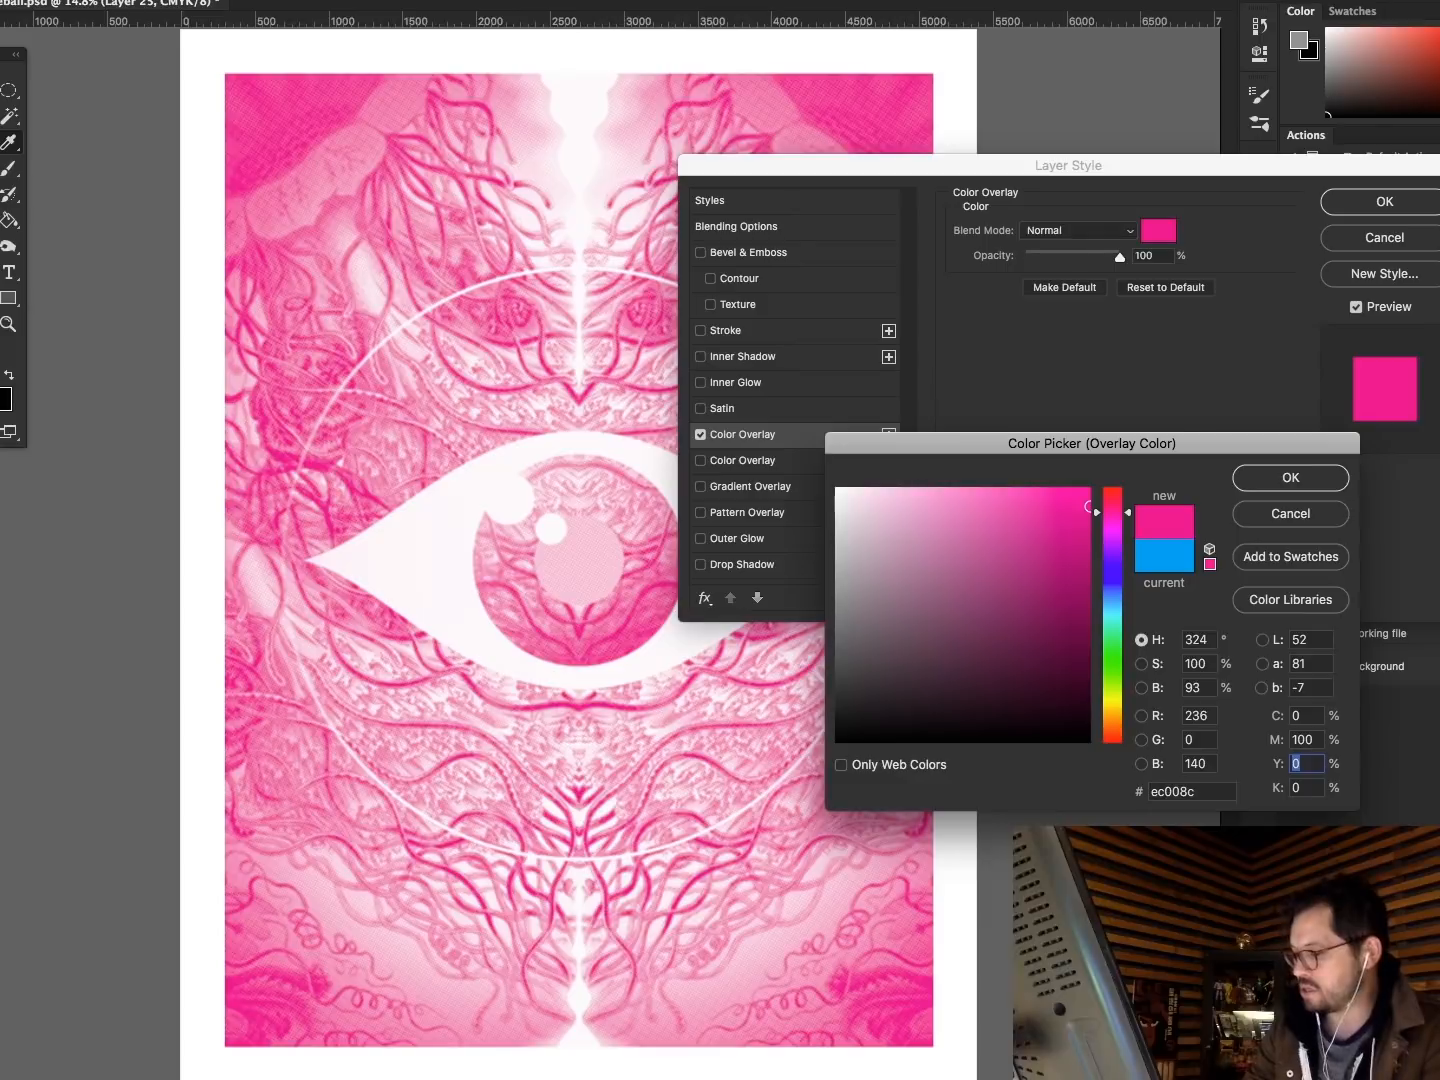
pyautogui.press('Return')
pyautogui.click(1384, 202)
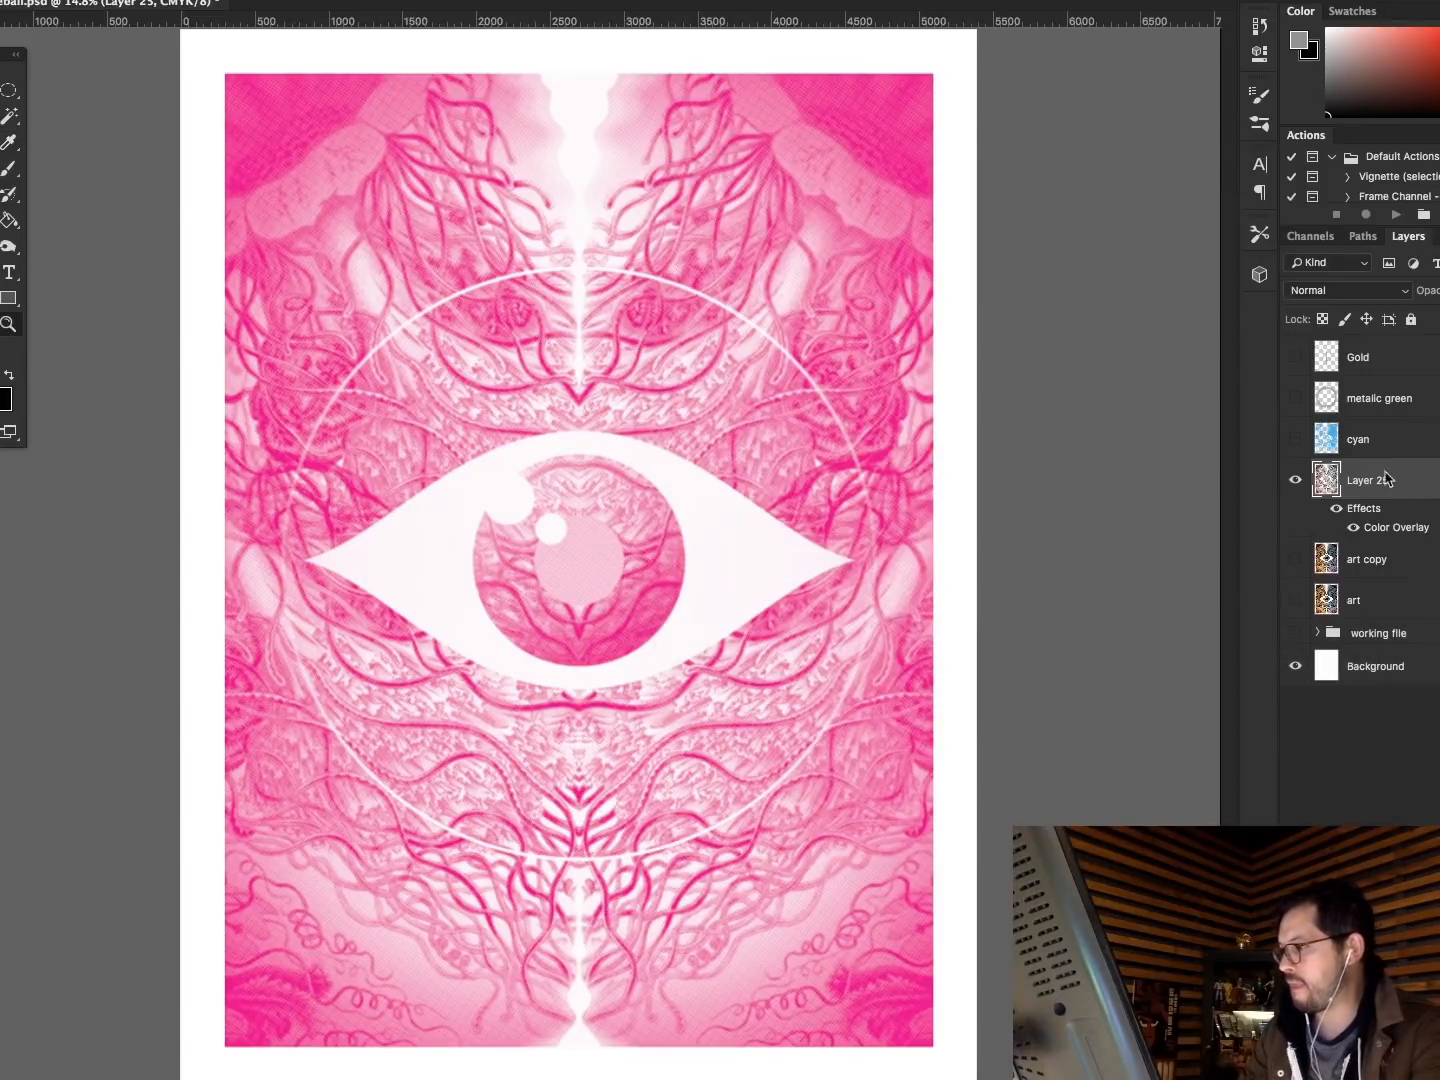
# Set the magenta dots layer's blend mode to Dissolve and merge it with a new empty layer above it.
pyautogui.click(1327, 292)
pyautogui.click(1322, 306)
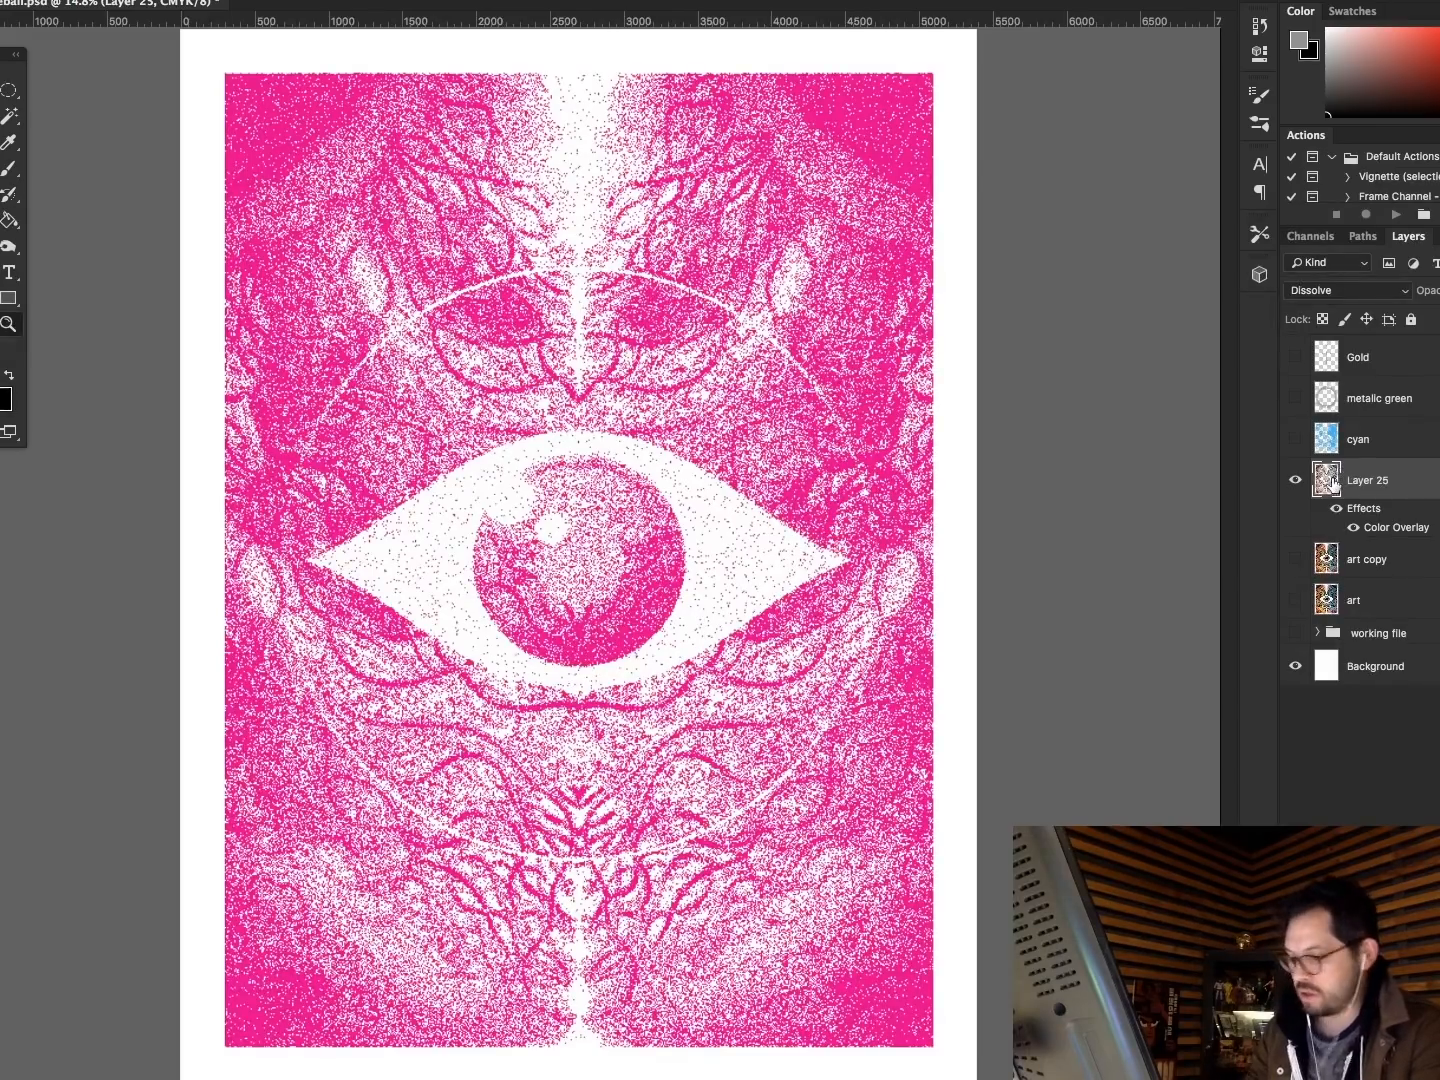
pyautogui.press('super+shift+n')
pyautogui.press('Return')
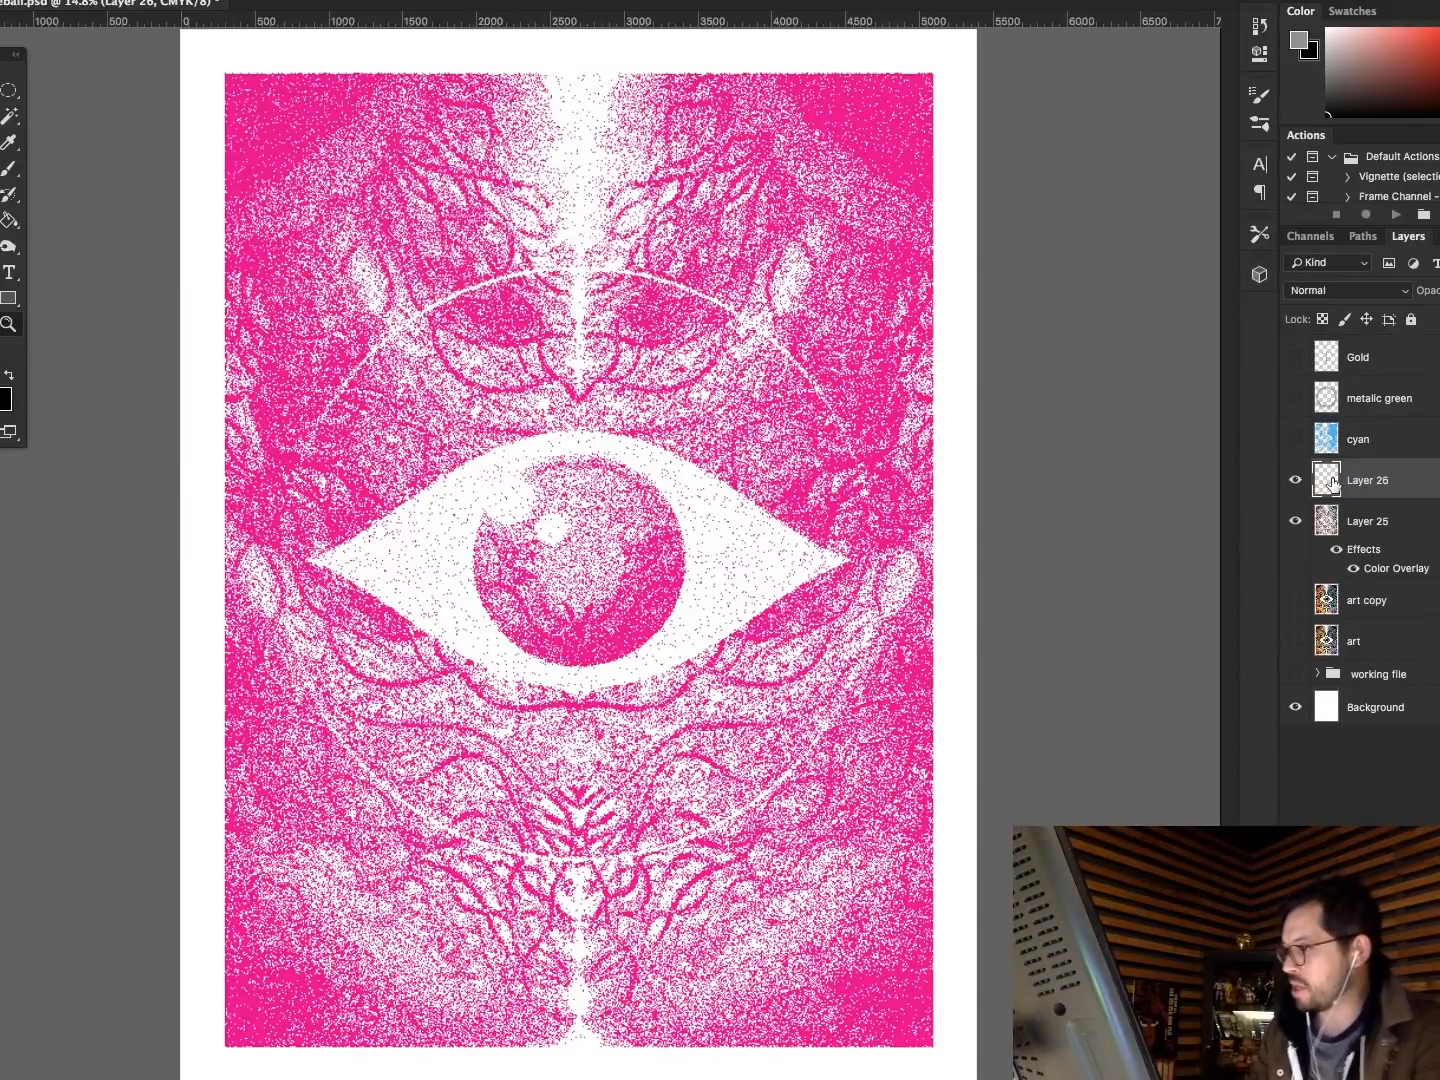
pyautogui.keyDown('shift'); pyautogui.click(1340, 527); pyautogui.keyUp('shift')
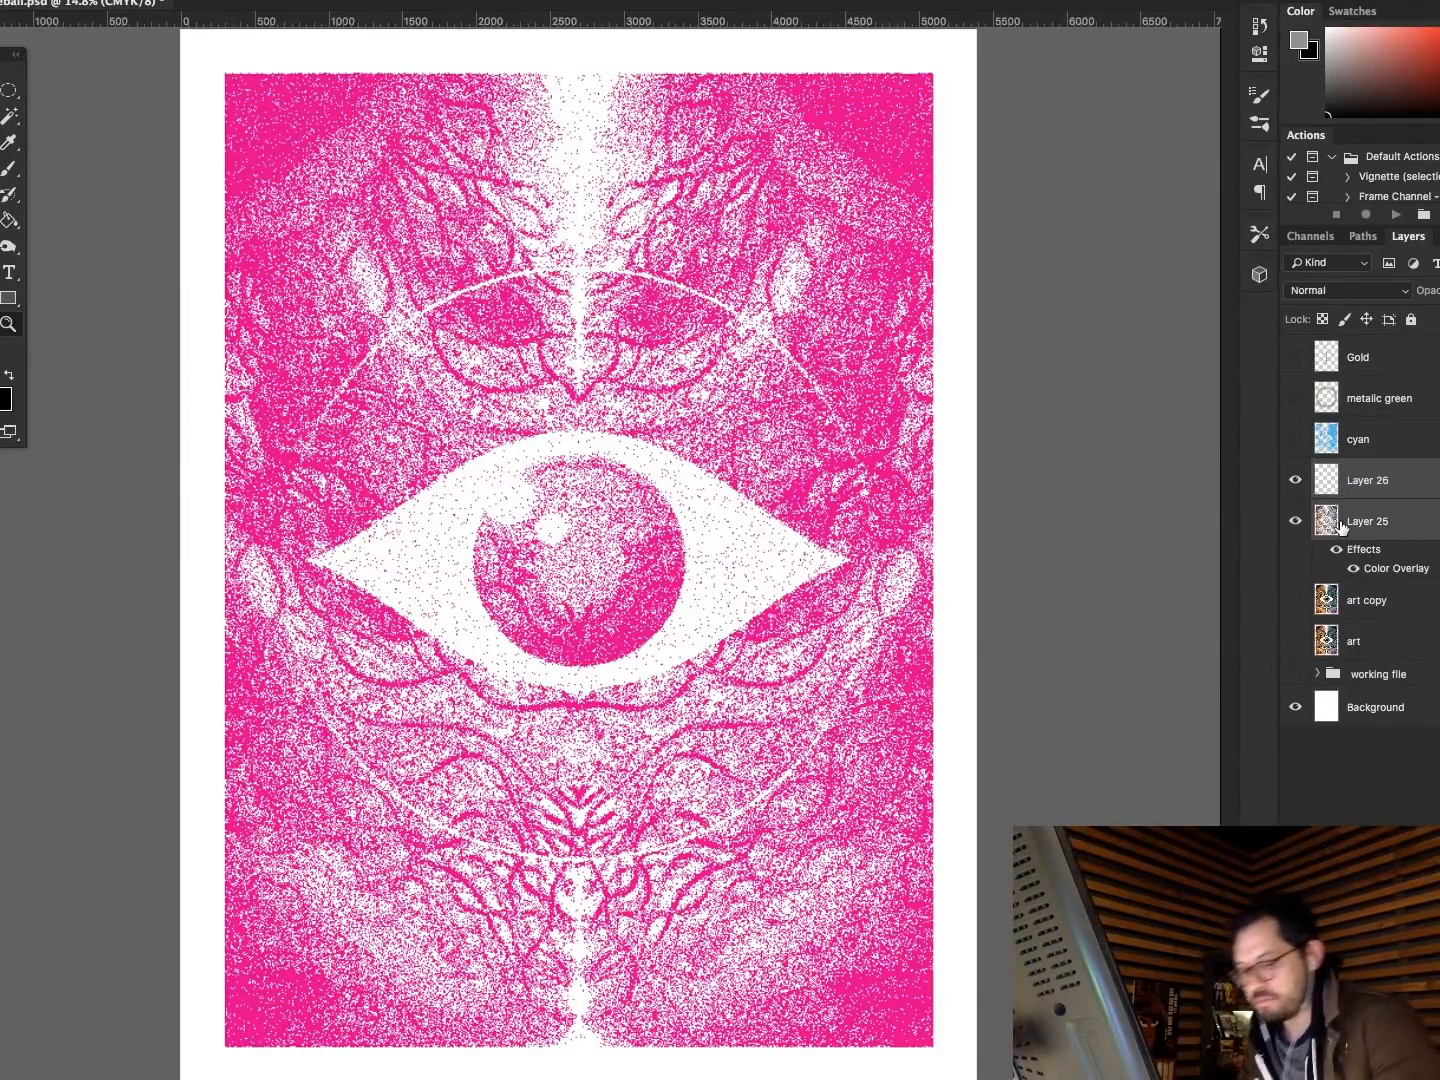
pyautogui.press('super+e')
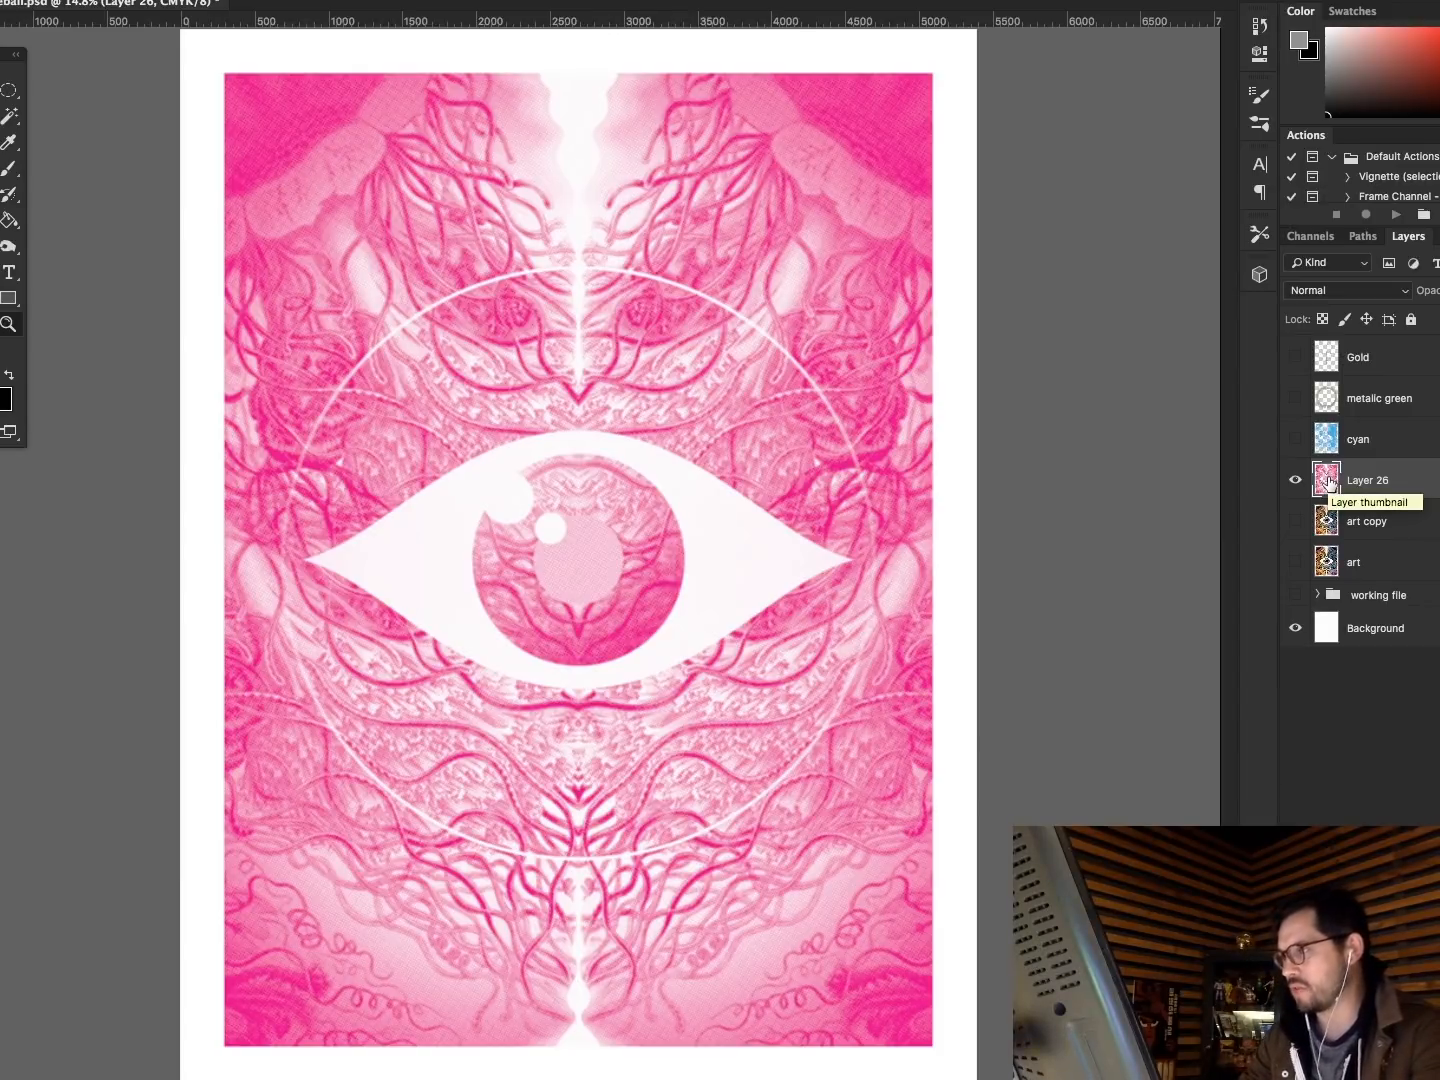
# Rename the merged layer to magenta, hide it, and show and select art copy.
pyautogui.doubleClick(1365, 482)
pyautogui.write('magen')
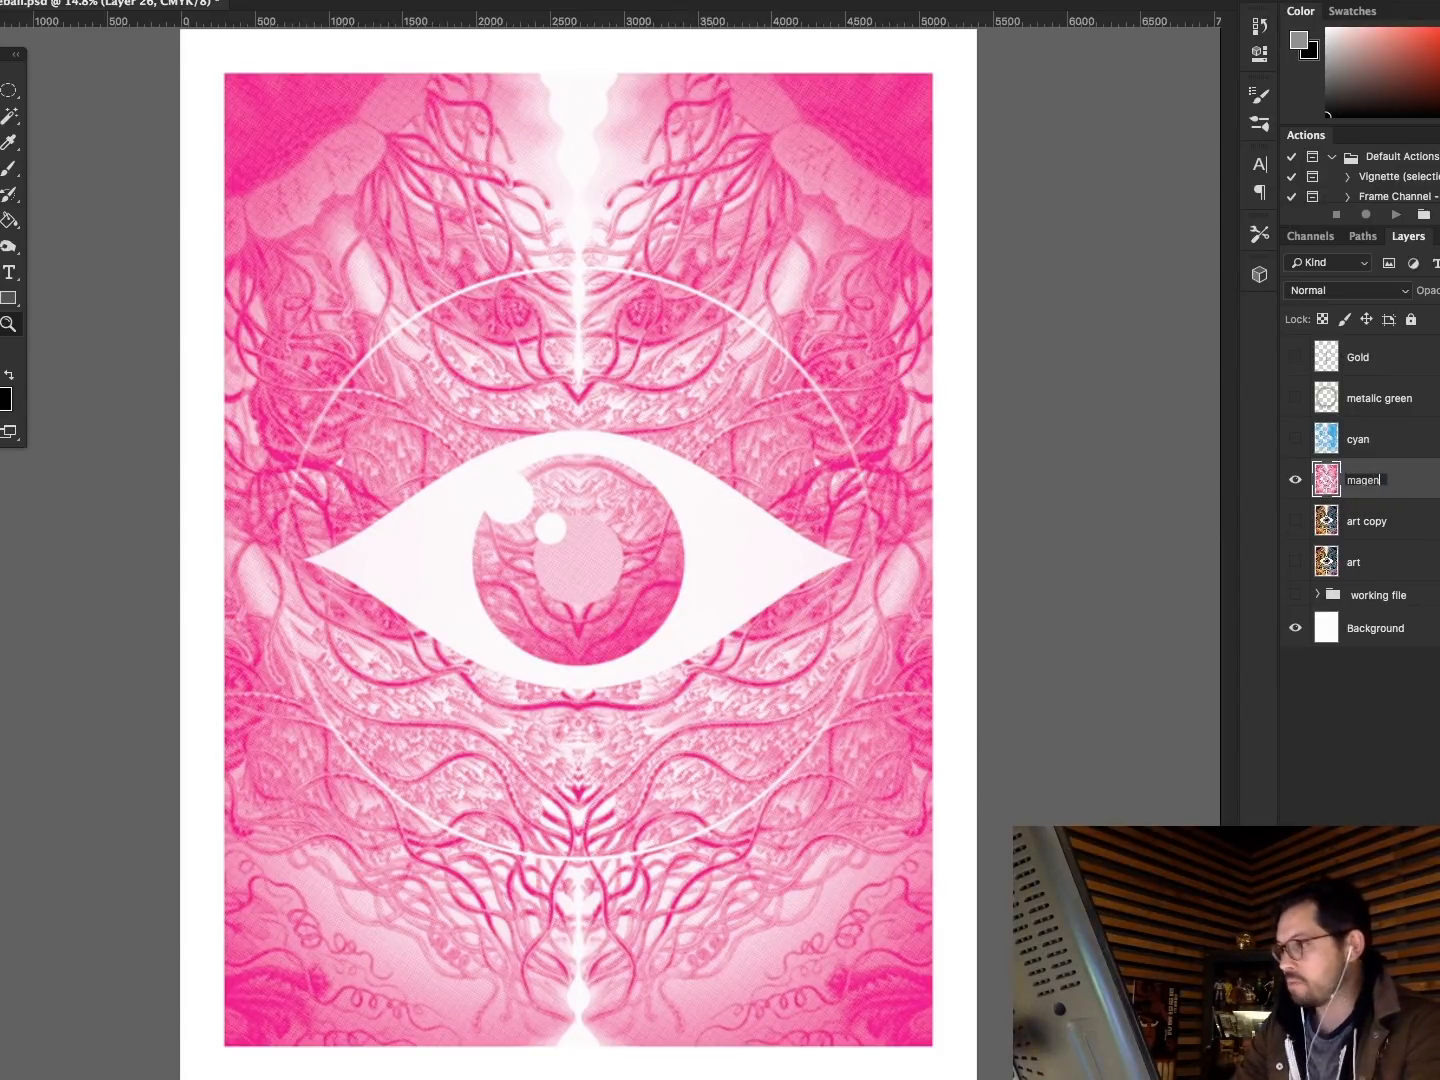
pyautogui.press('Return')
pyautogui.click(1296, 482)
pyautogui.click(1295, 521)
pyautogui.click(1330, 525)
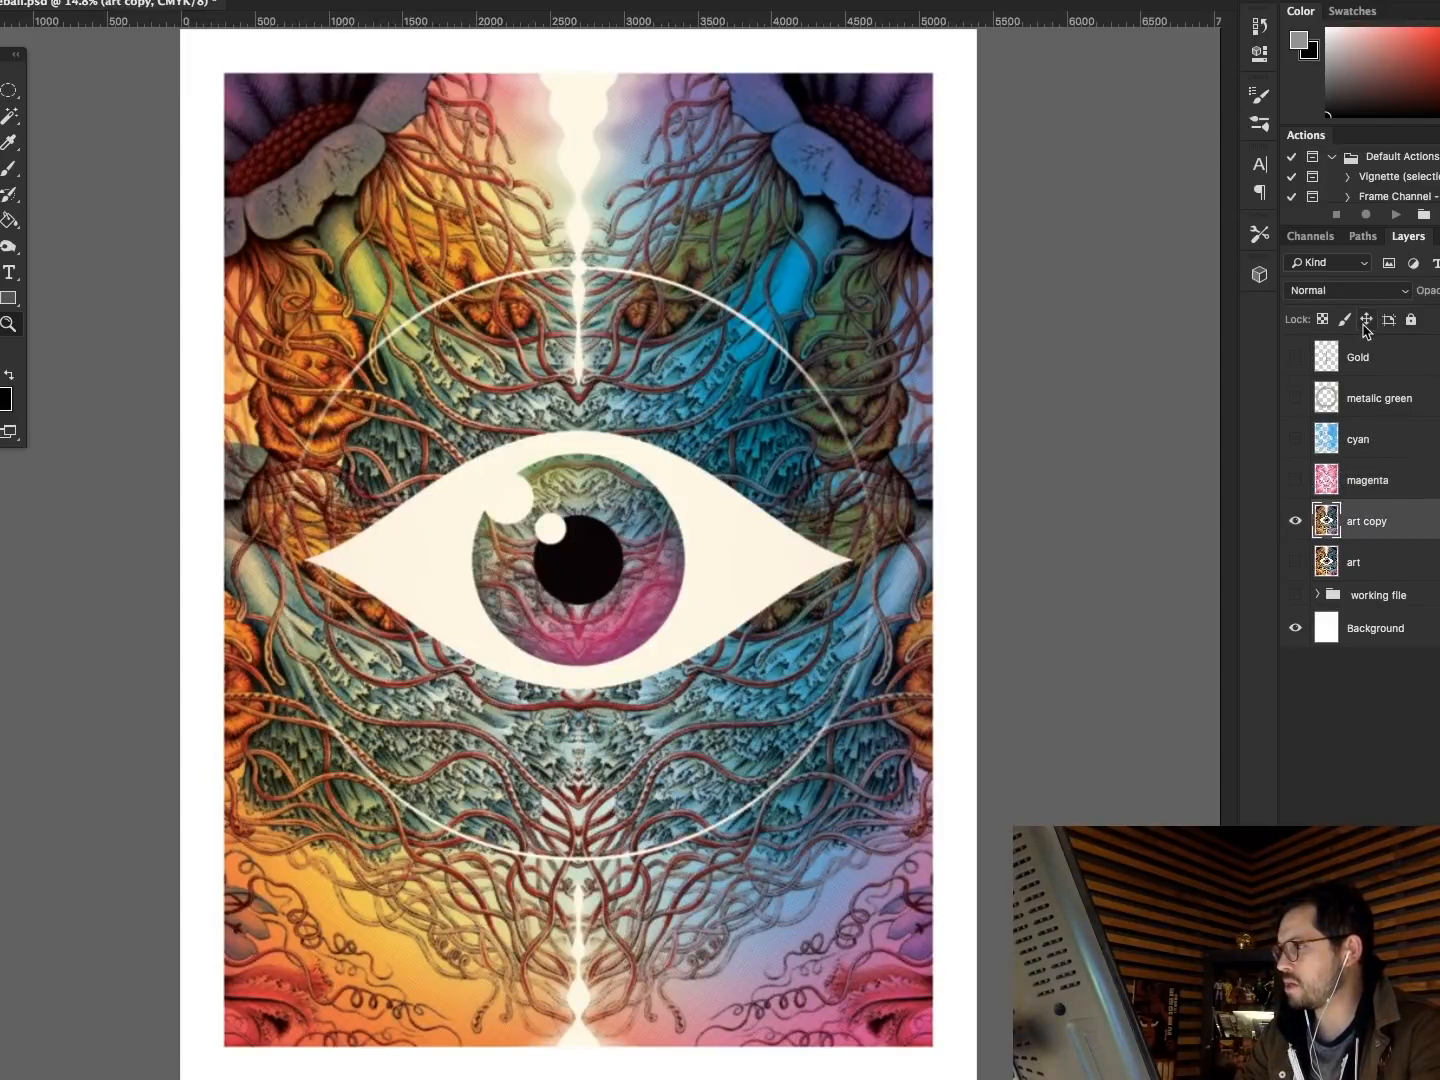
# Load the Yellow channel as a selection, invert it, and copy those dot areas from art copy to a new layer.
pyautogui.click(1310, 238)
pyautogui.keyDown('super'); pyautogui.click(1318, 382); pyautogui.keyUp('super')
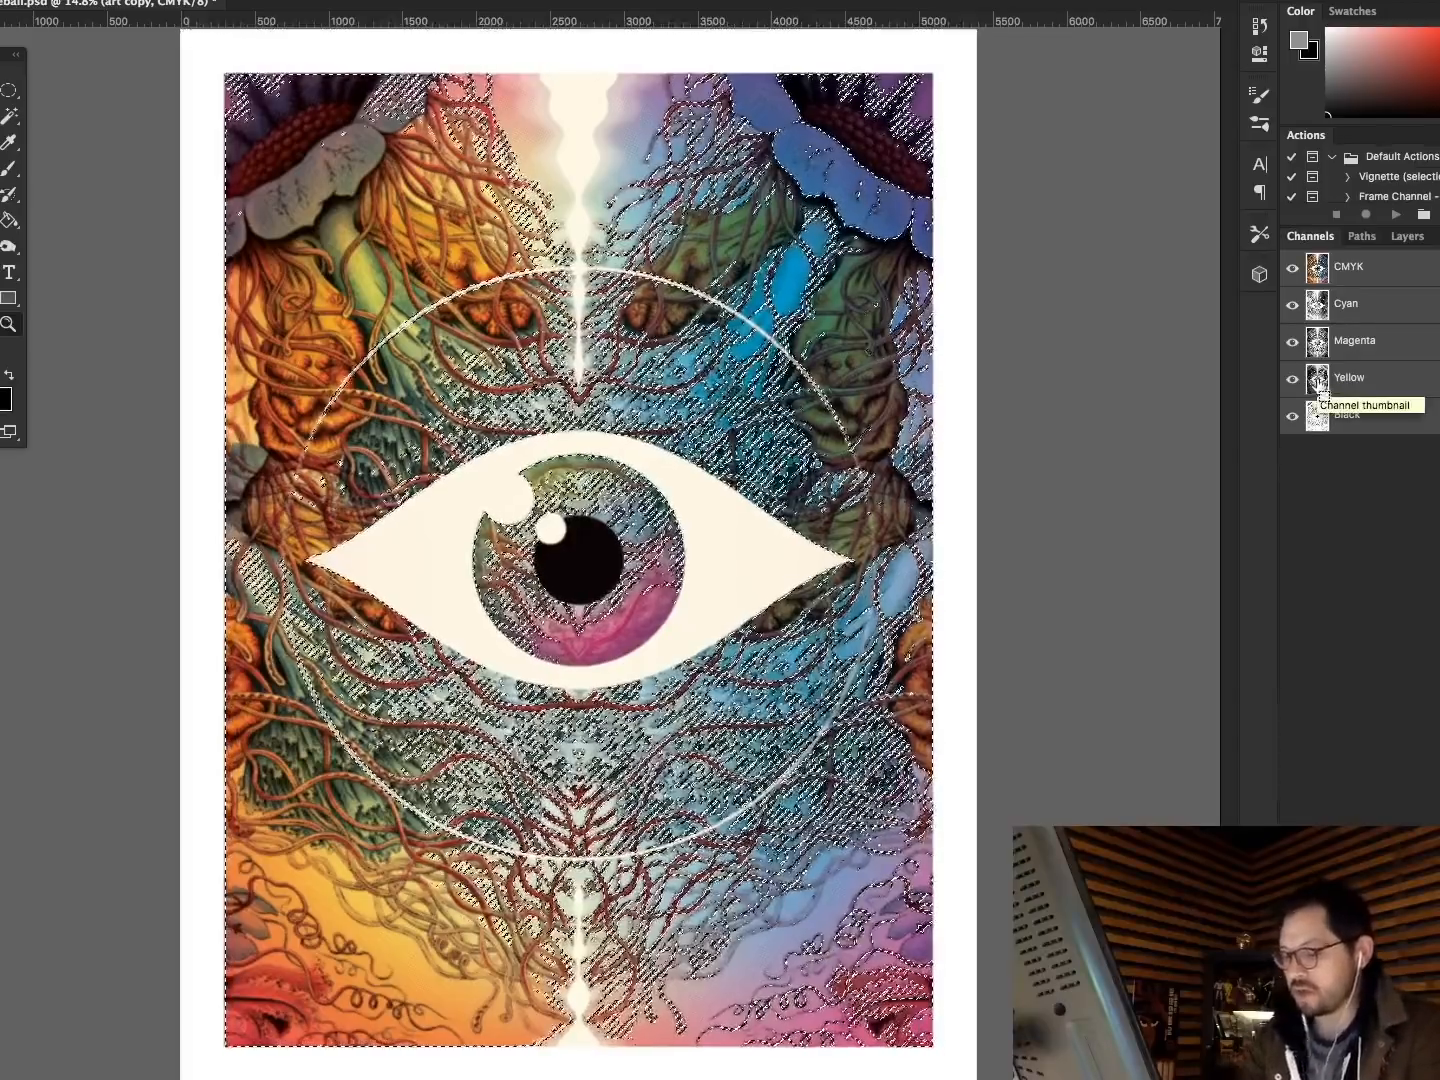
pyautogui.click(1408, 236)
pyautogui.press('super+j')
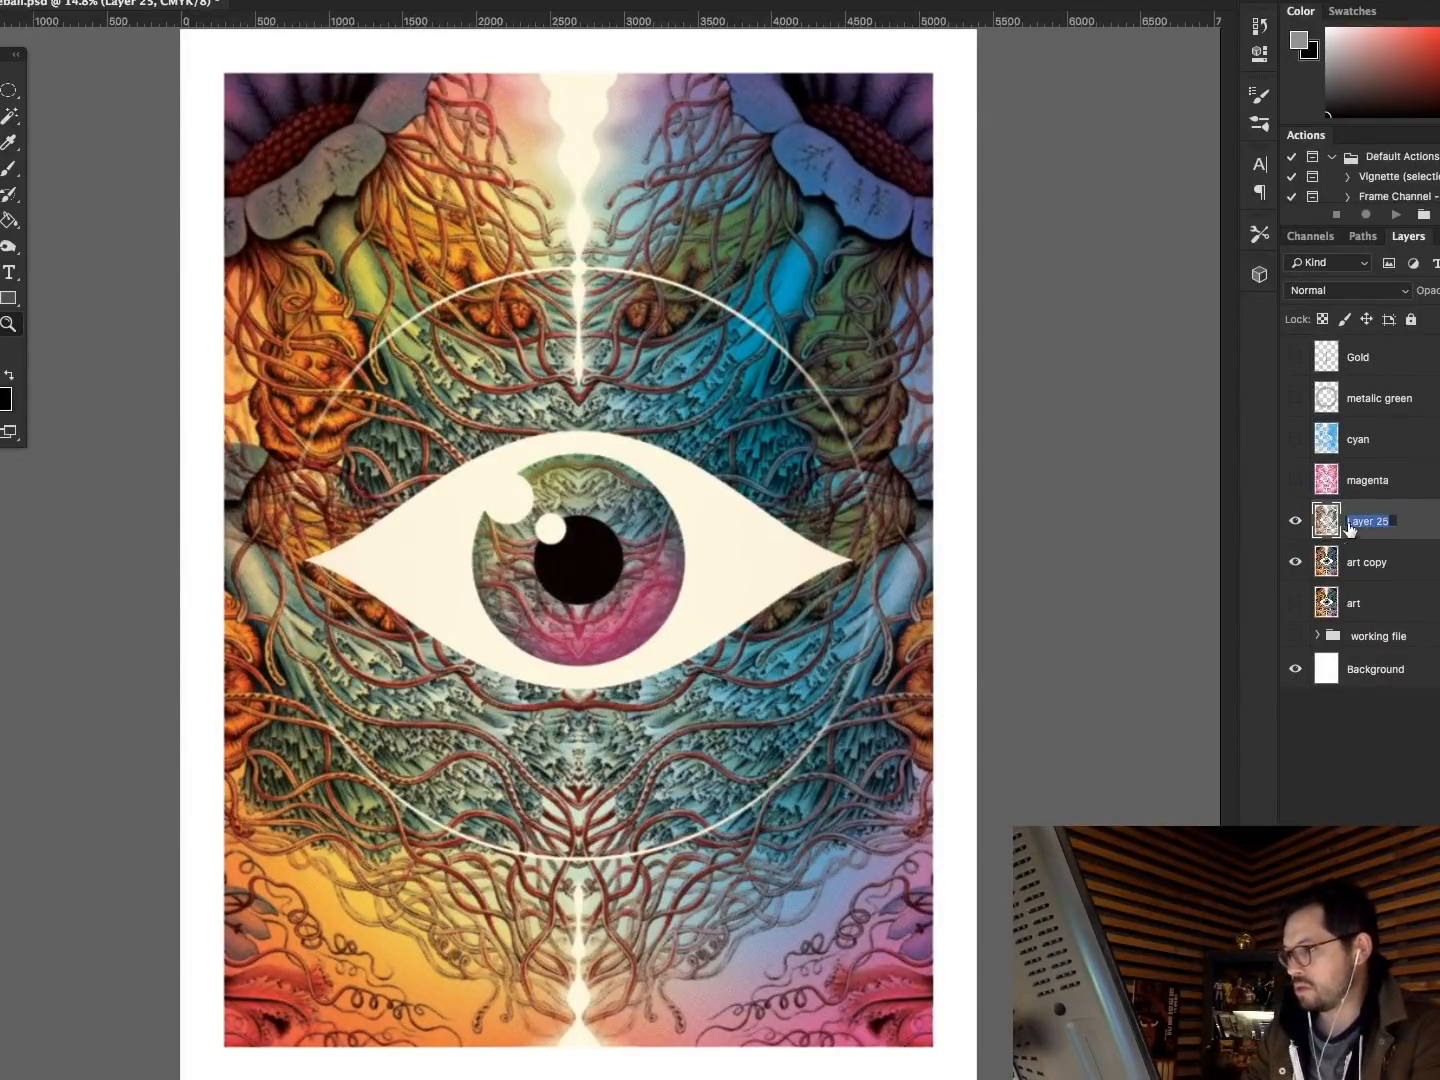
# Give the copied yellow dots layer a Color Overlay of 0% magenta and 100% yellow at 100% opacity.
pyautogui.doubleClick(1328, 521)
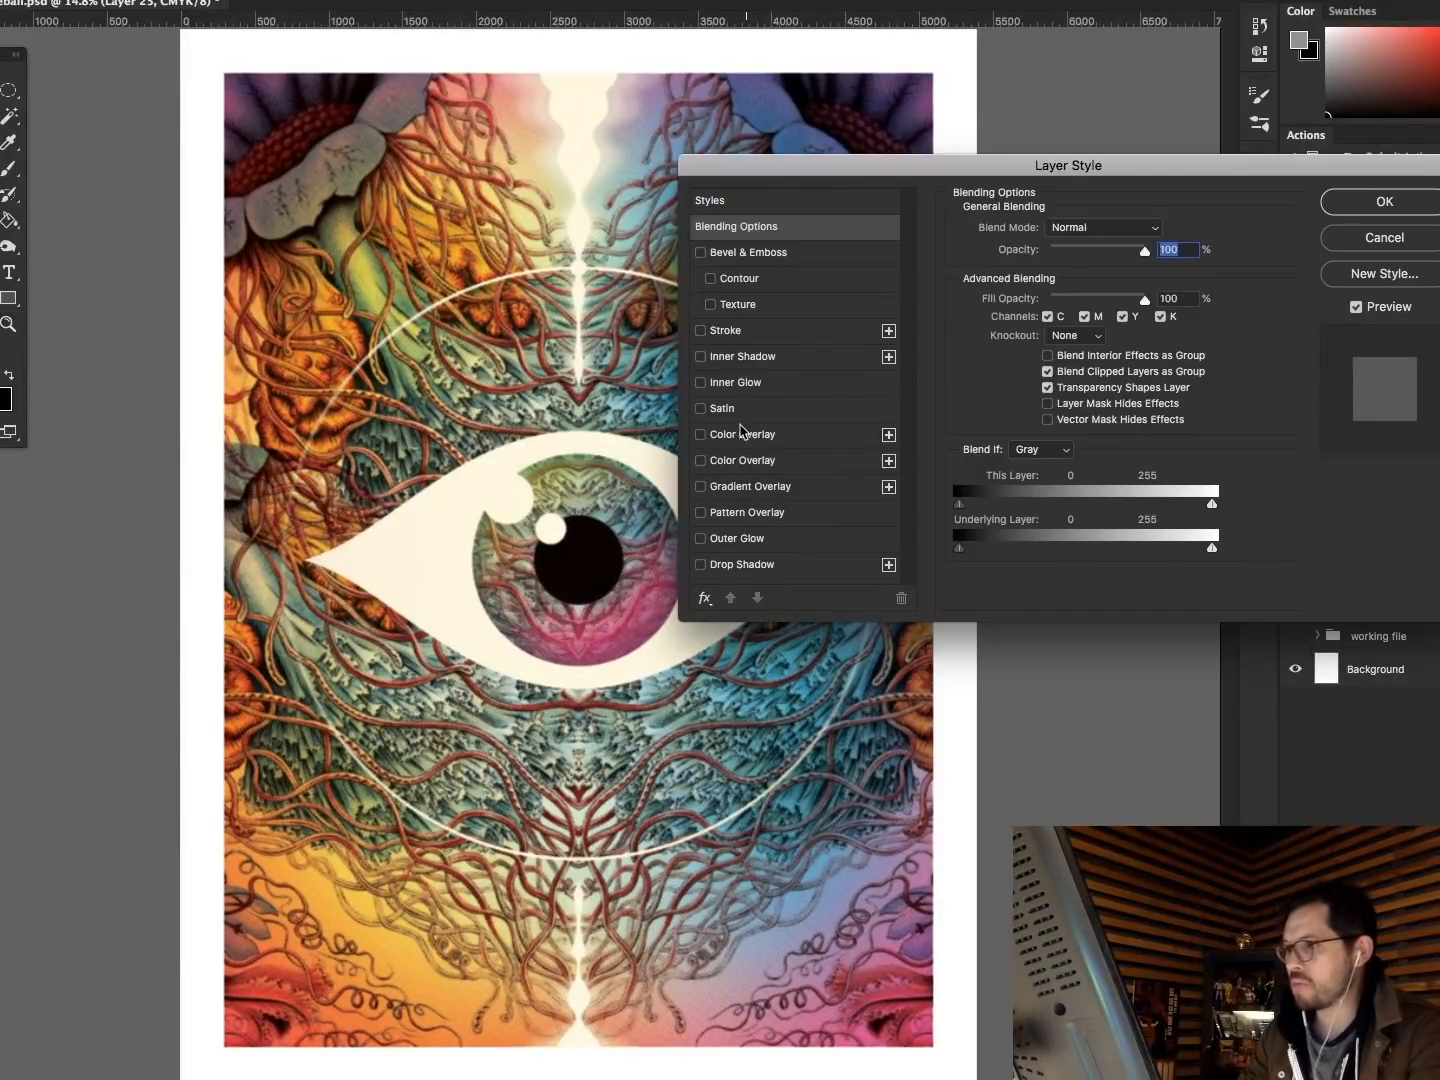
pyautogui.click(743, 435)
pyautogui.click(1157, 229)
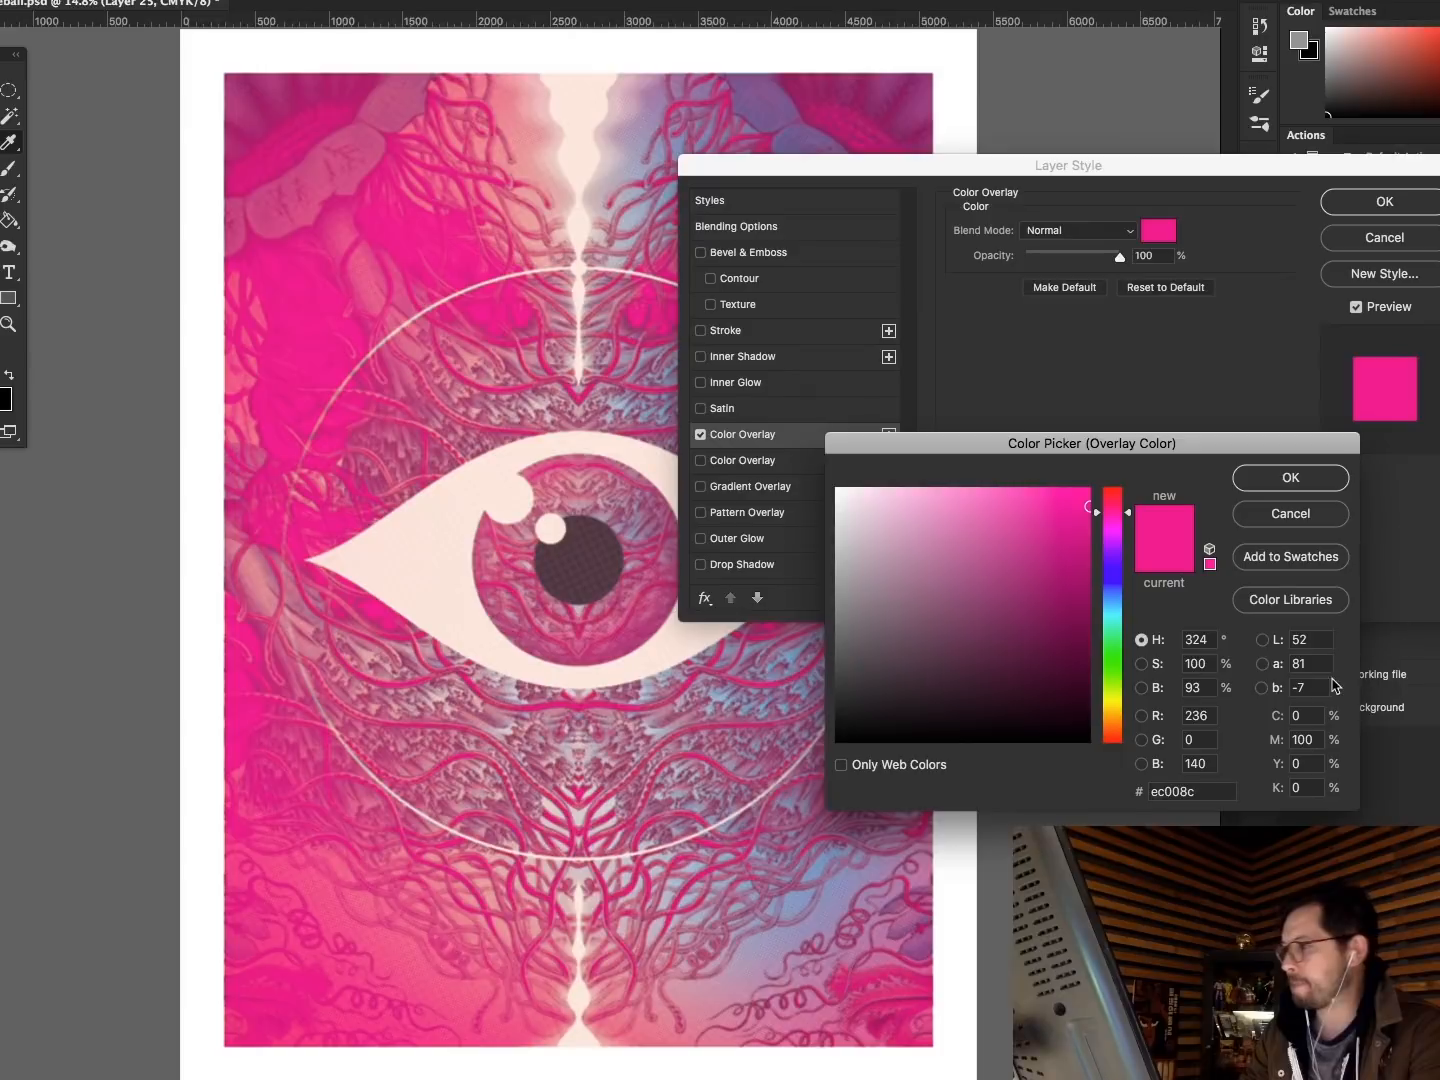
pyautogui.doubleClick(1318, 739)
pyautogui.write('0')
pyautogui.press('Tab')
pyautogui.write('100')
pyautogui.press('Tab')
pyautogui.click(1290, 481)
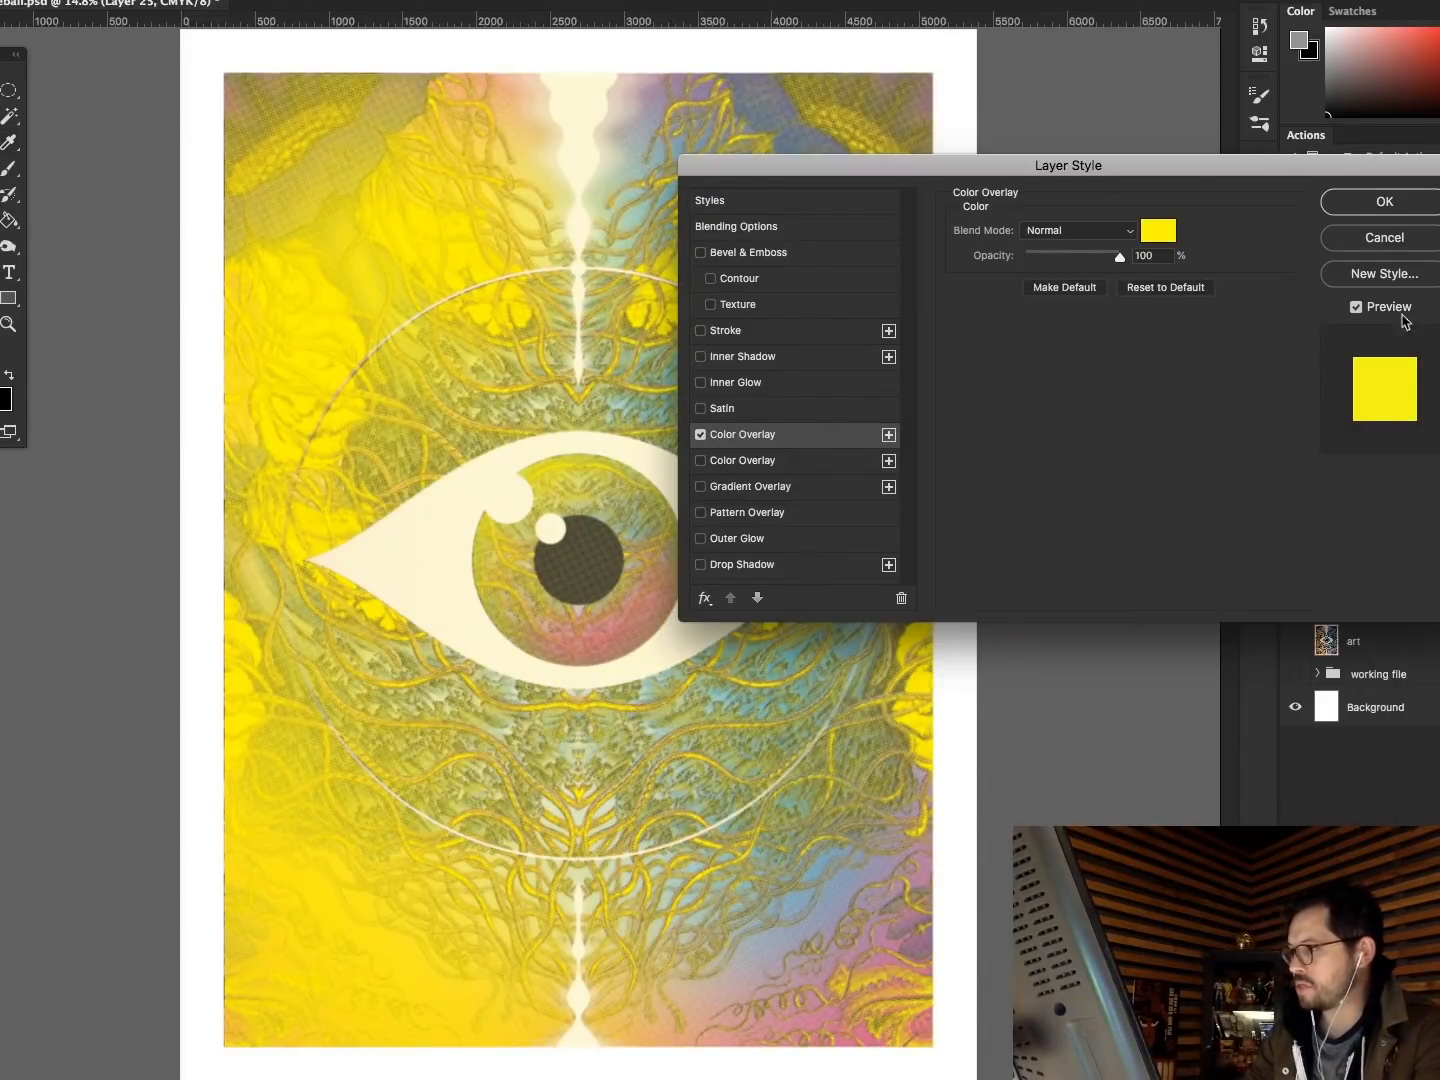
pyautogui.click(1380, 203)
# Add an empty layer above the yellow dots layer, set the dots layer to Dissolve, and merge the two layers.
pyautogui.hotkey('ctrl', 'shift', 'n')
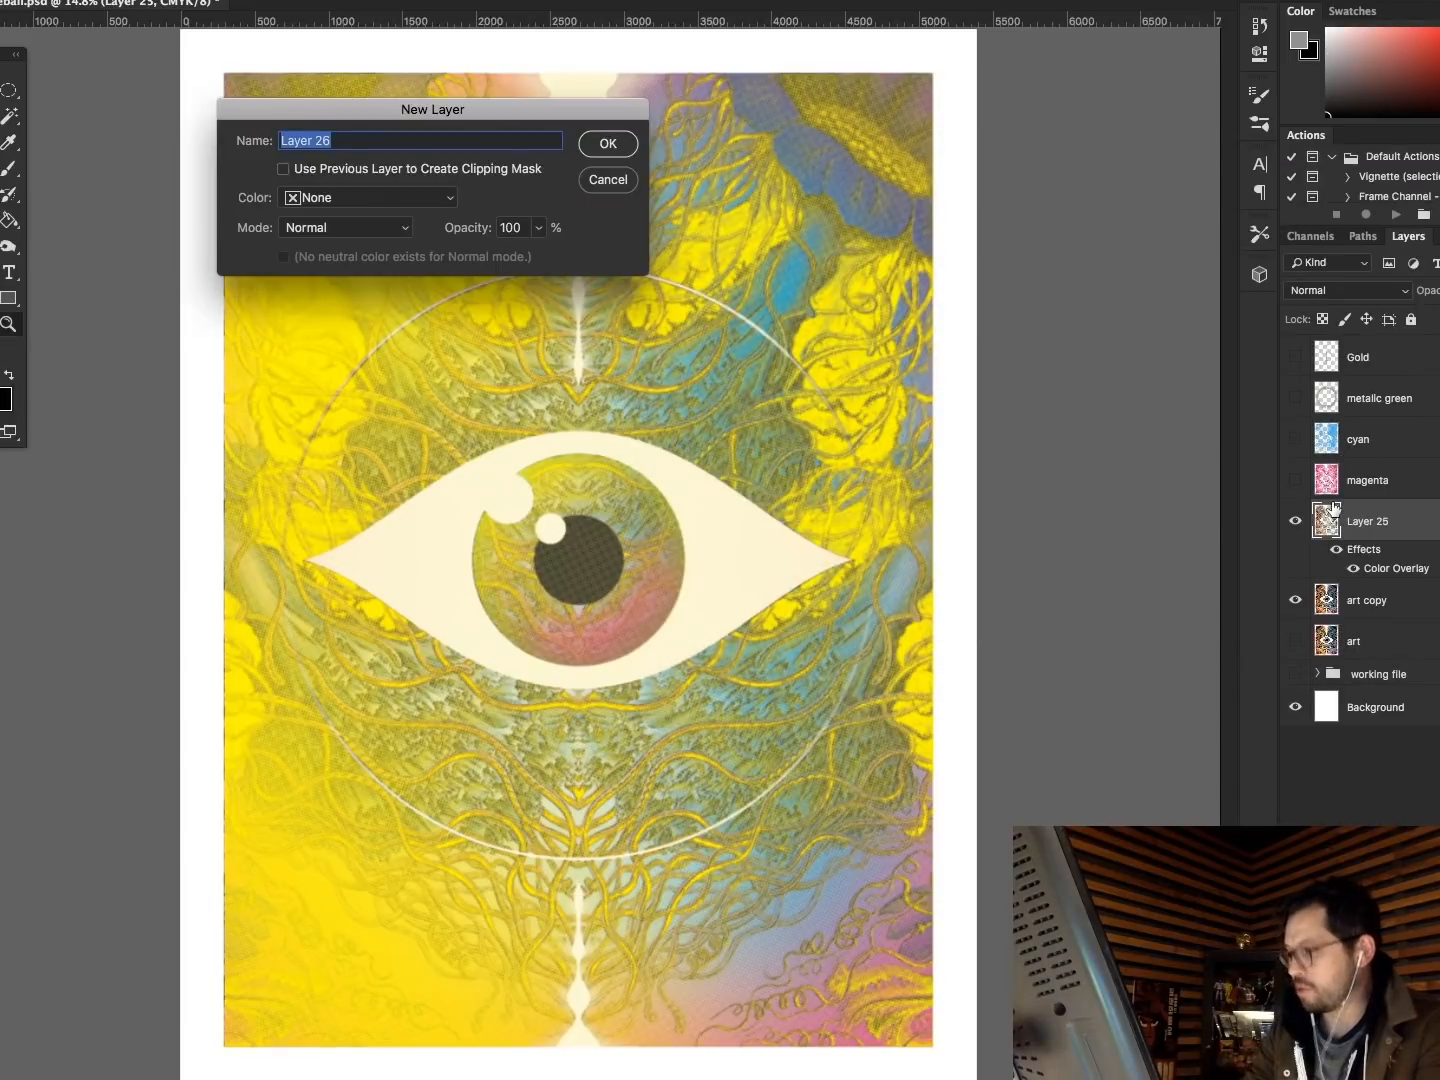
pyautogui.press('Return')
pyautogui.click(1330, 566)
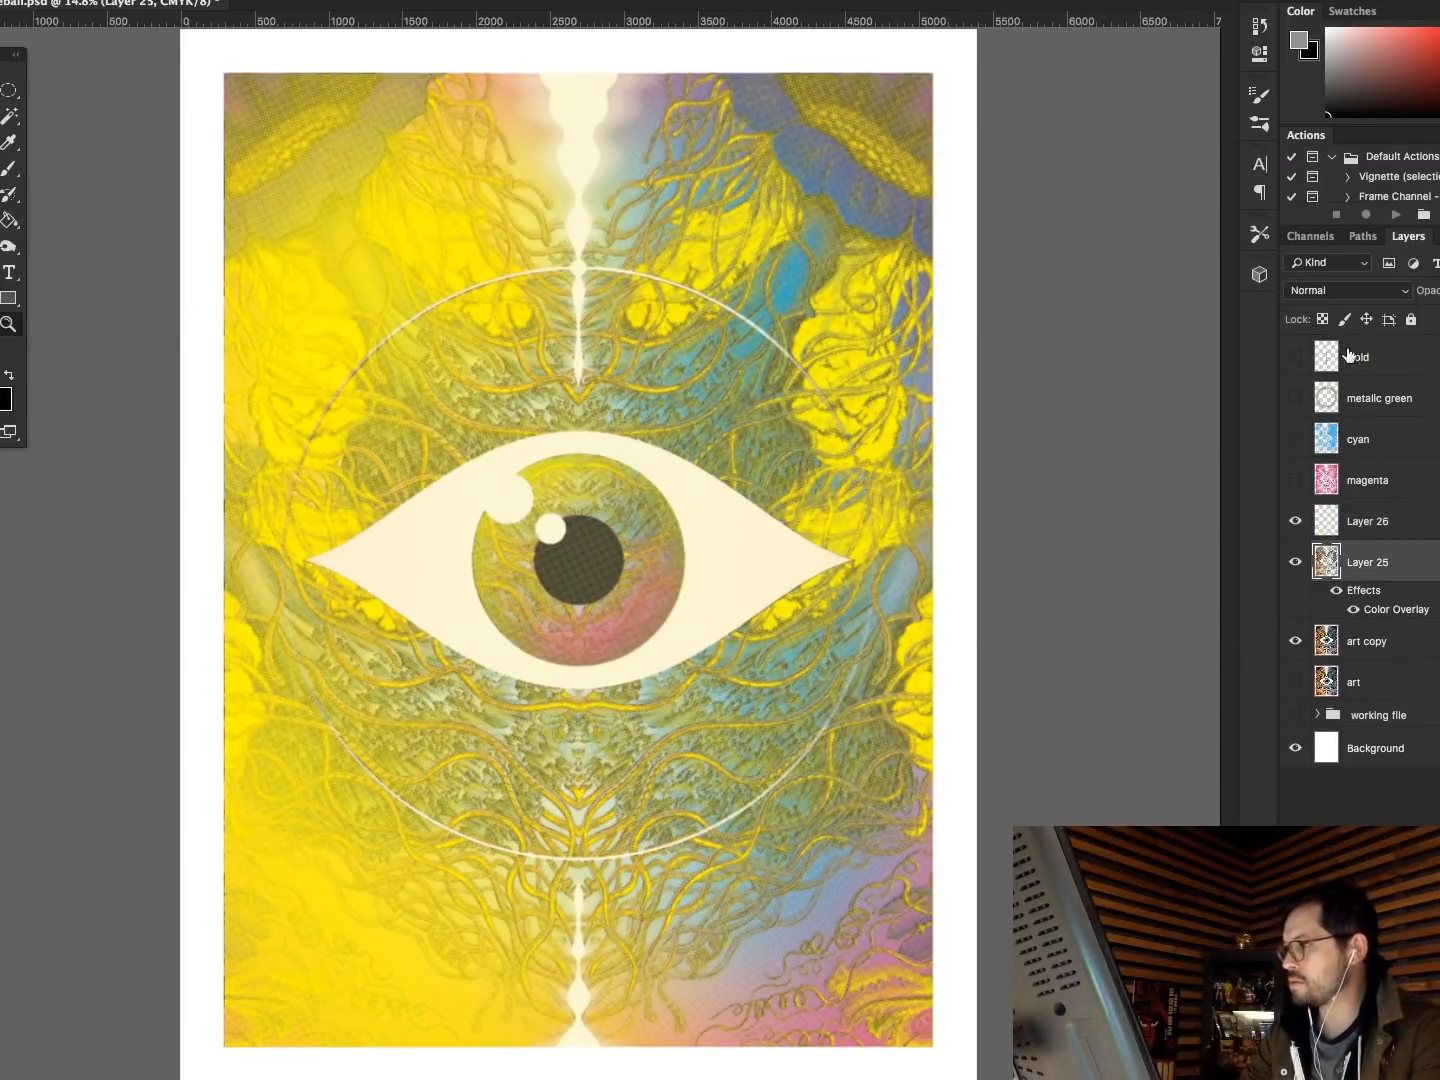
pyautogui.click(1309, 291)
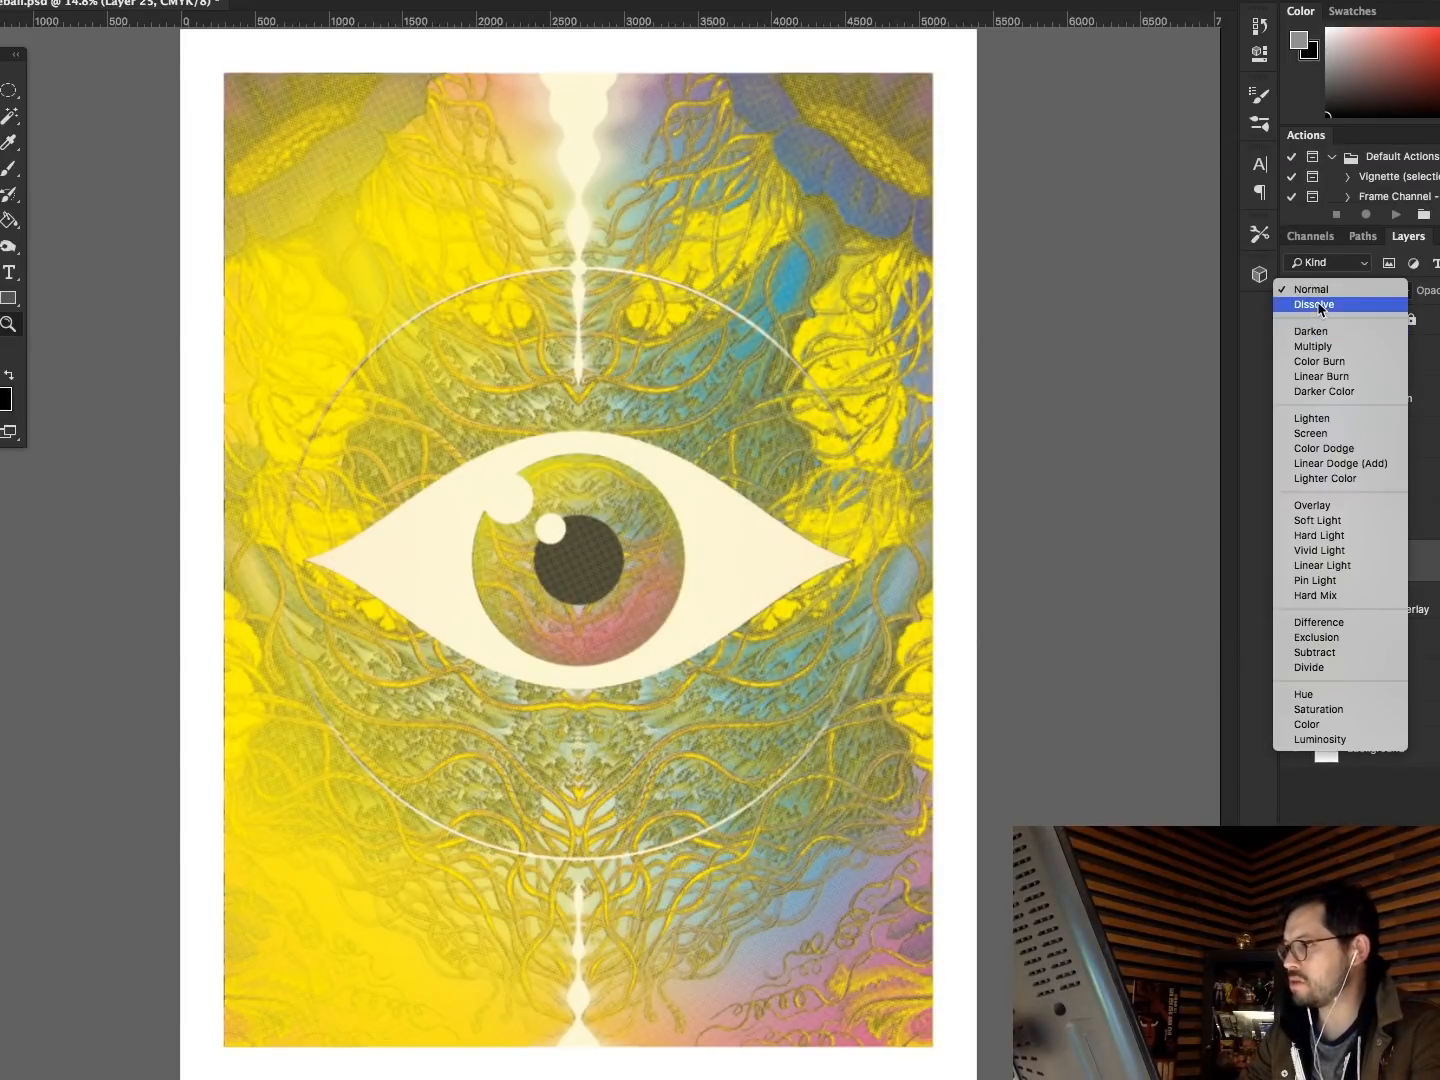
pyautogui.click(1317, 303)
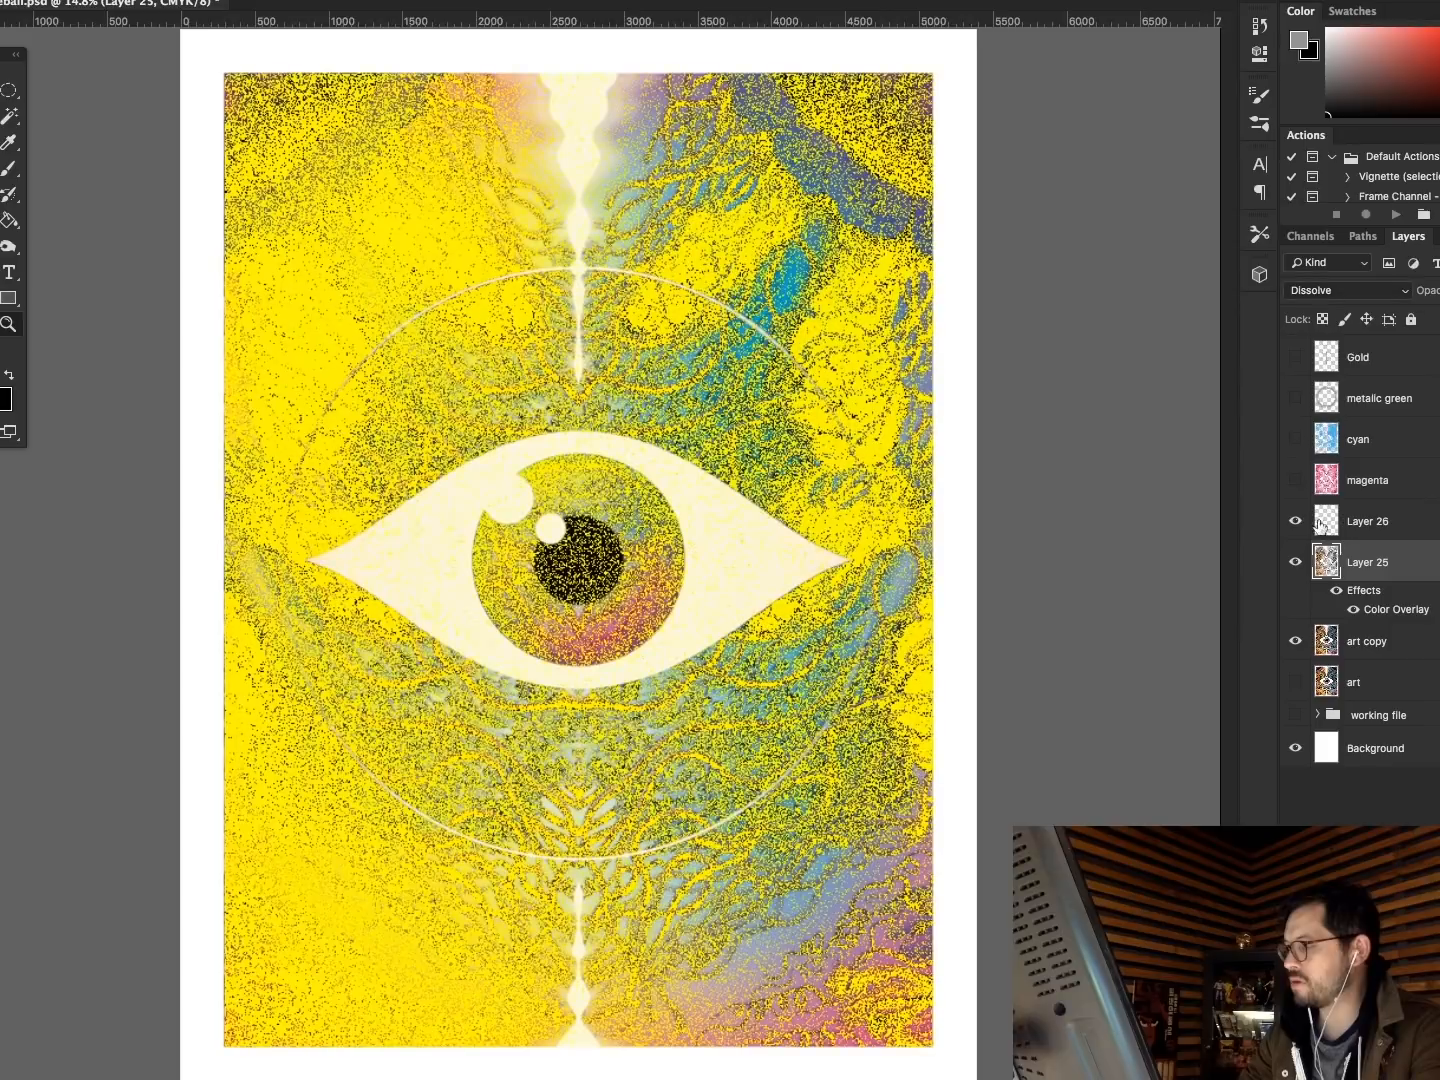
pyautogui.keyDown('ctrl'); pyautogui.click(1326, 563); pyautogui.keyUp('ctrl')
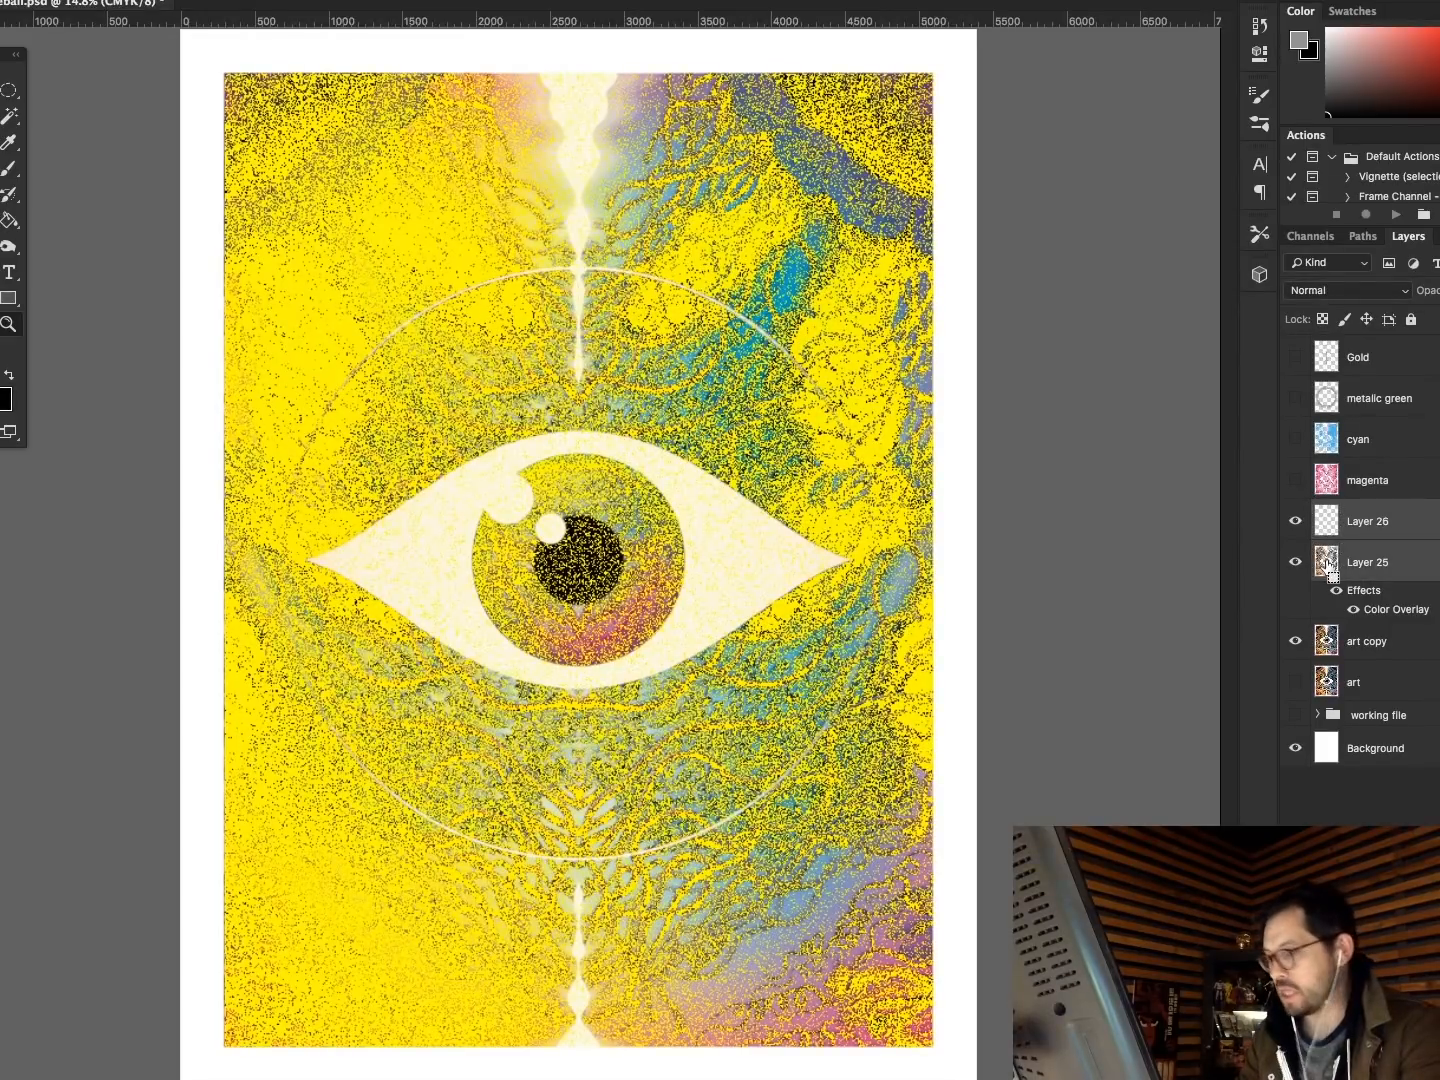
pyautogui.hotkey('ctrl', 'e')
# Rename the merged layer to yellow, hide it, and select art copy.
pyautogui.doubleClick(1373, 522)
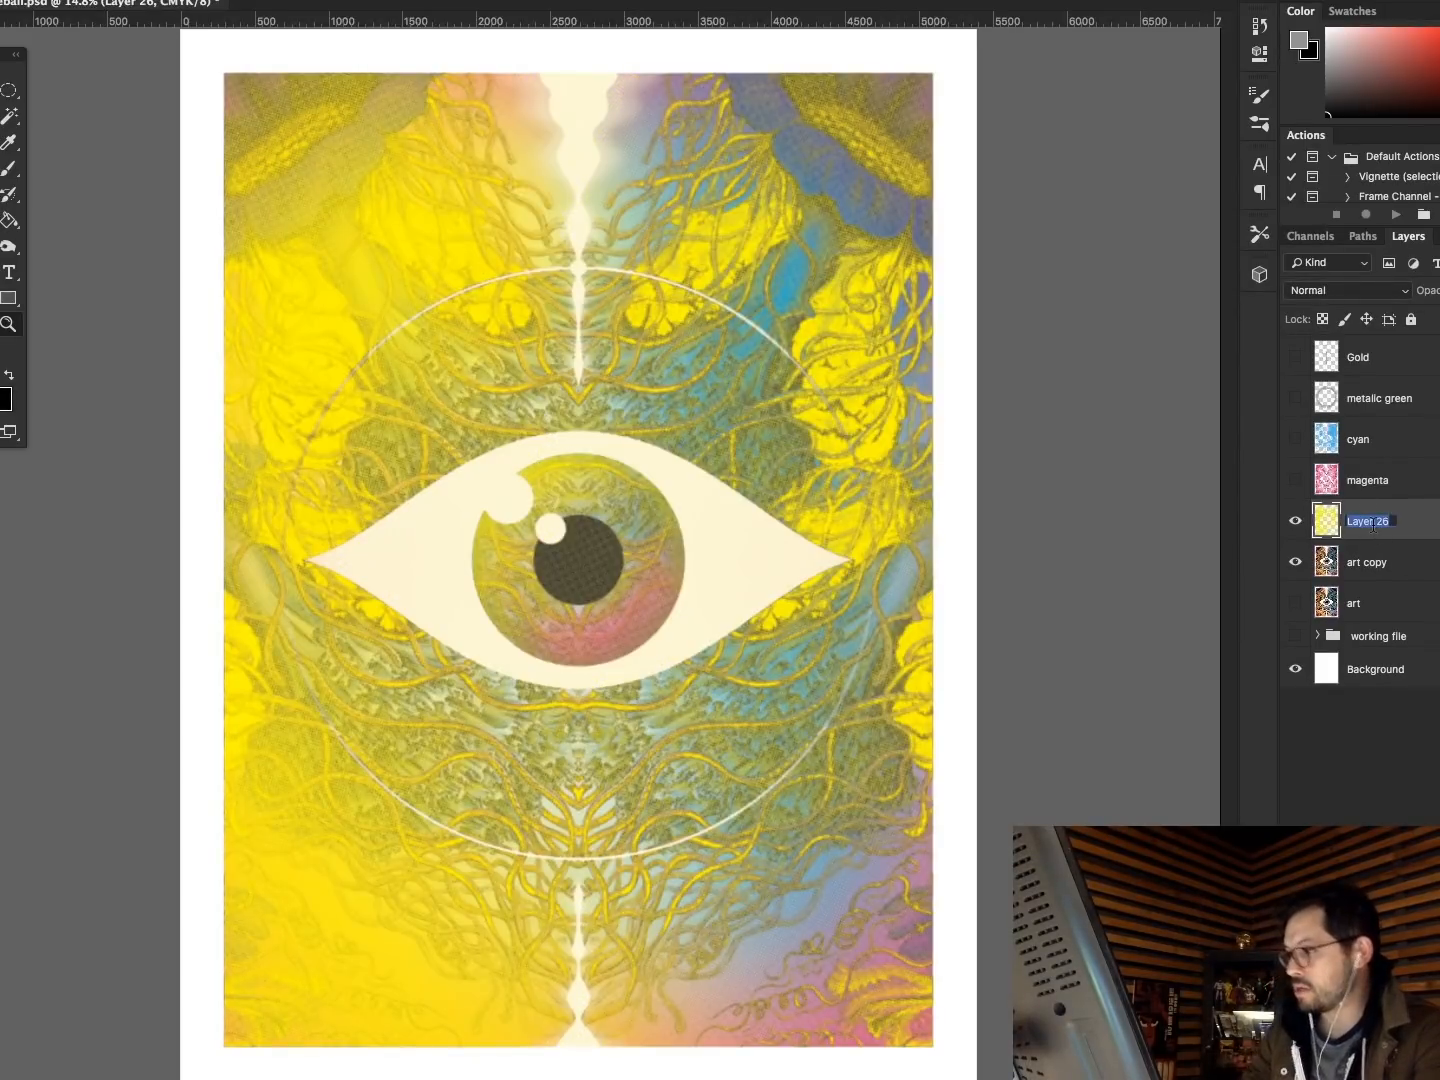
pyautogui.write('yel')
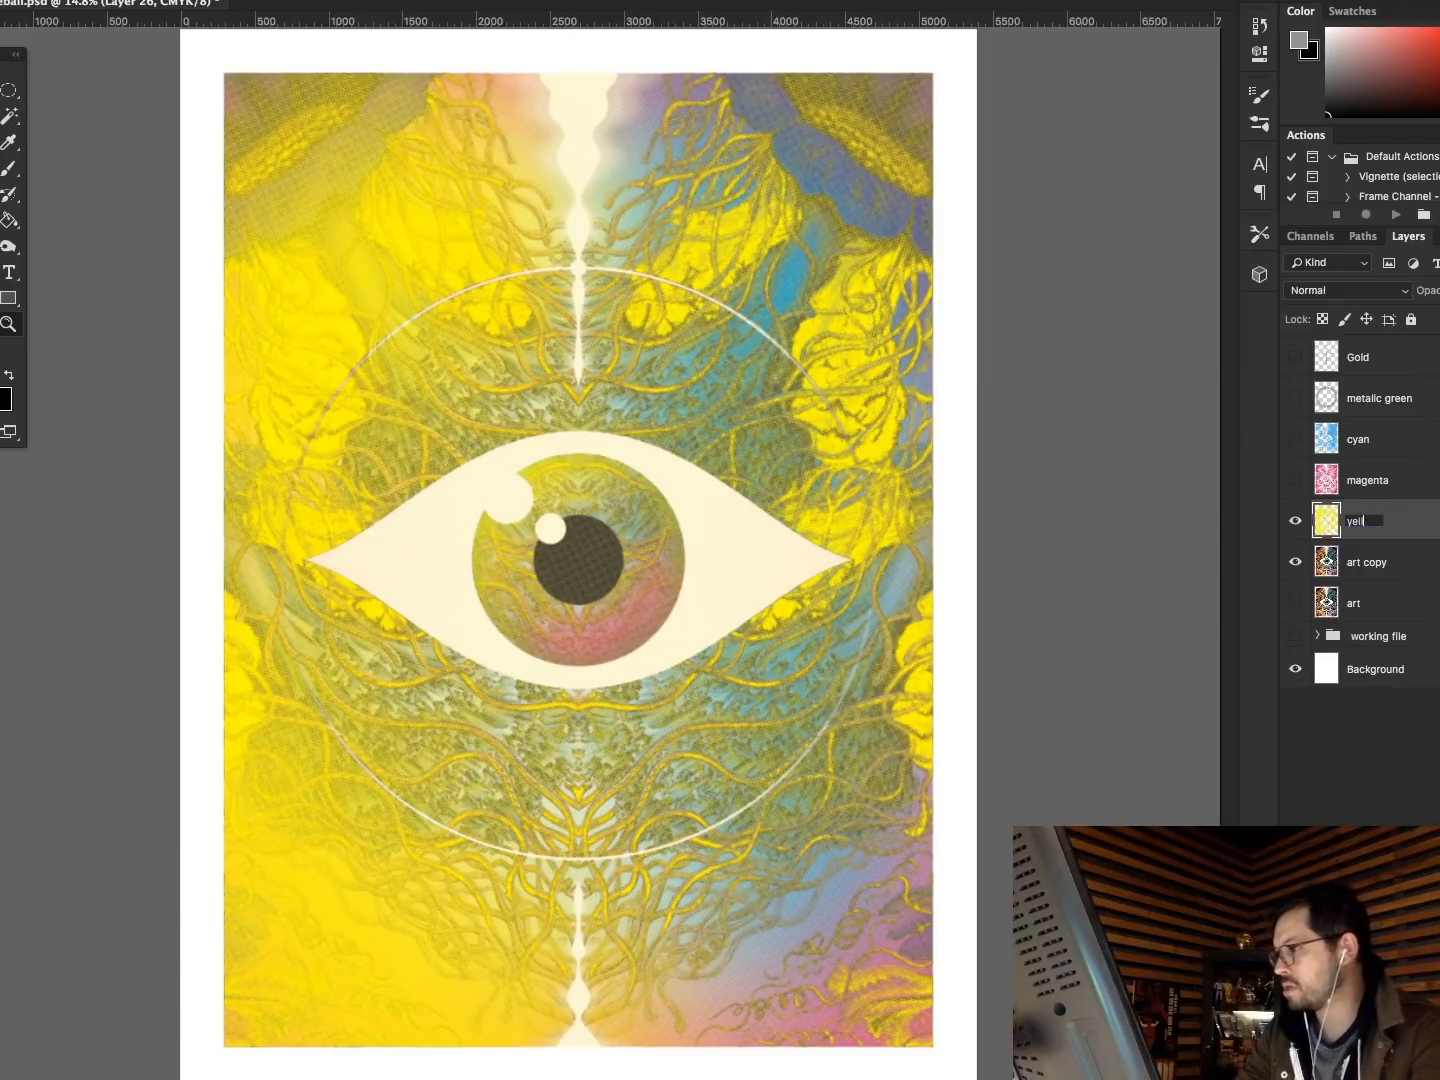
pyautogui.write('low')
pyautogui.press('Return')
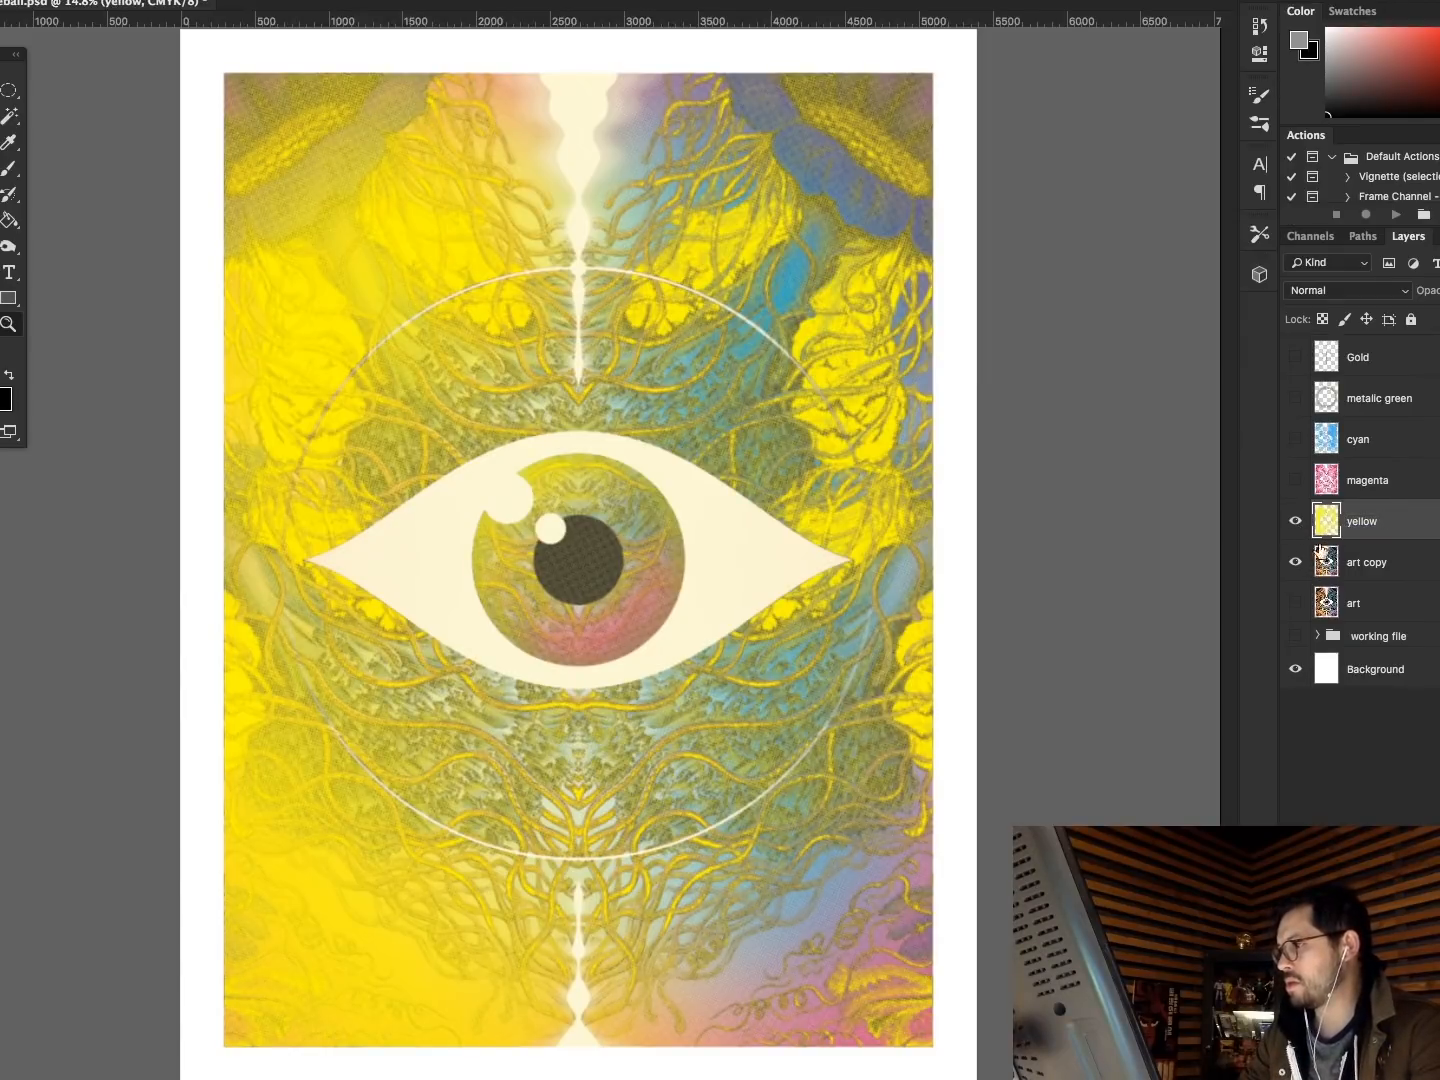
pyautogui.click(1296, 521)
pyautogui.click(1325, 562)
# Copy the Black channel's dot areas from art copy to a new layer, and hide art copy.
pyautogui.click(1311, 238)
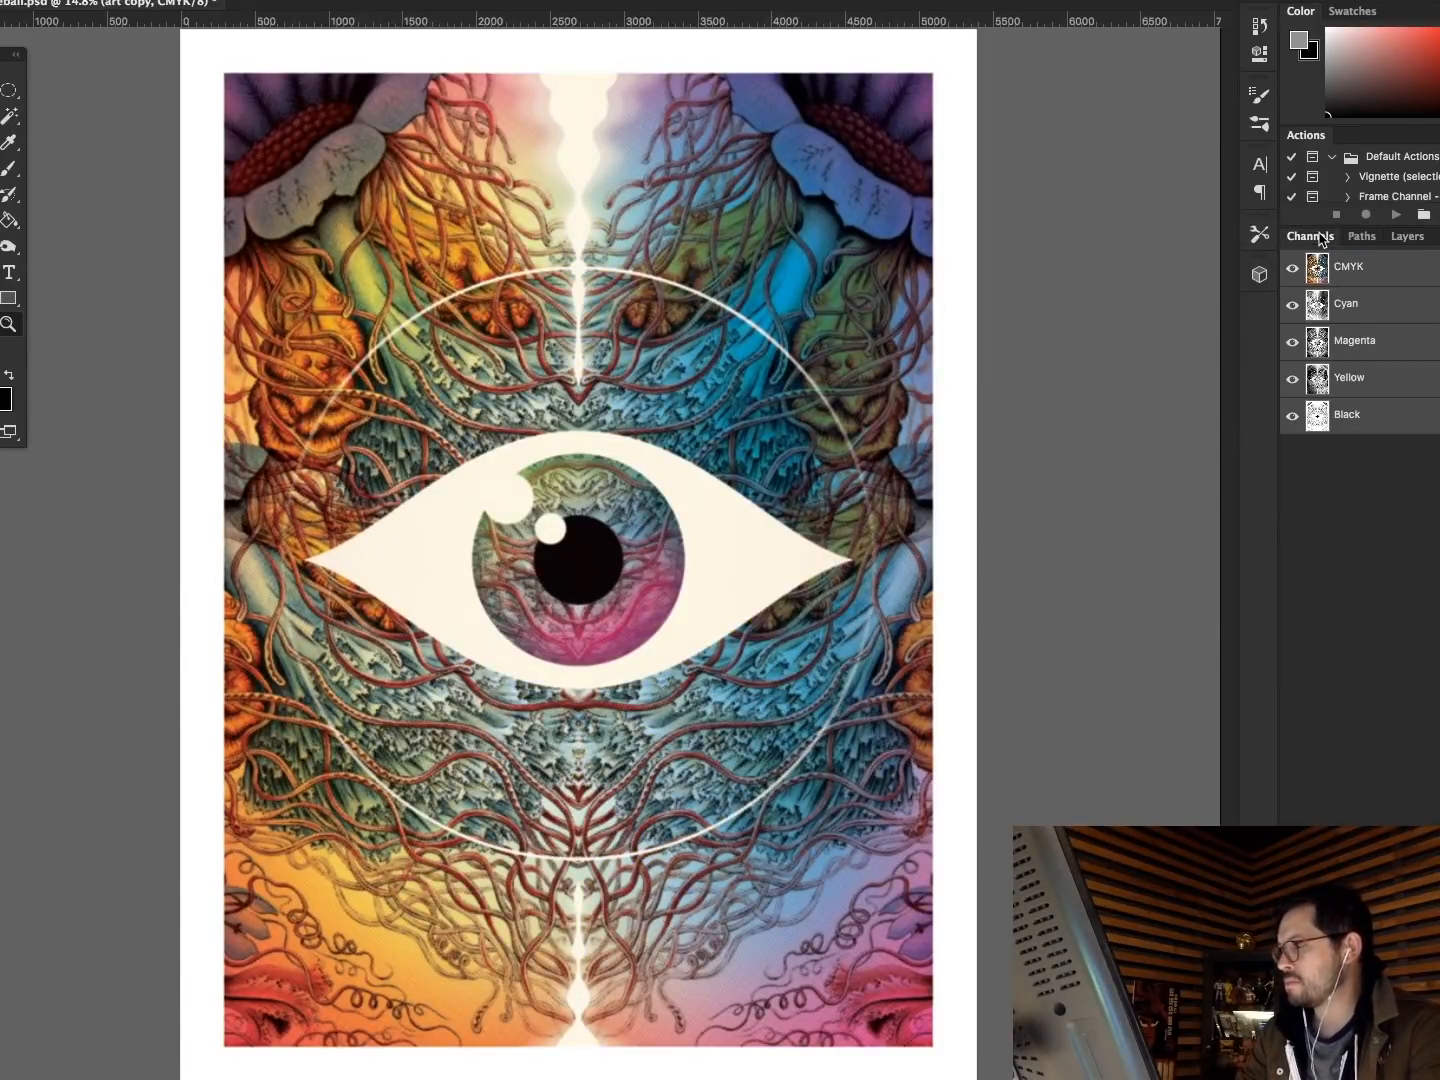
pyautogui.keyDown('super'); pyautogui.click(1317, 419); pyautogui.keyUp('super')
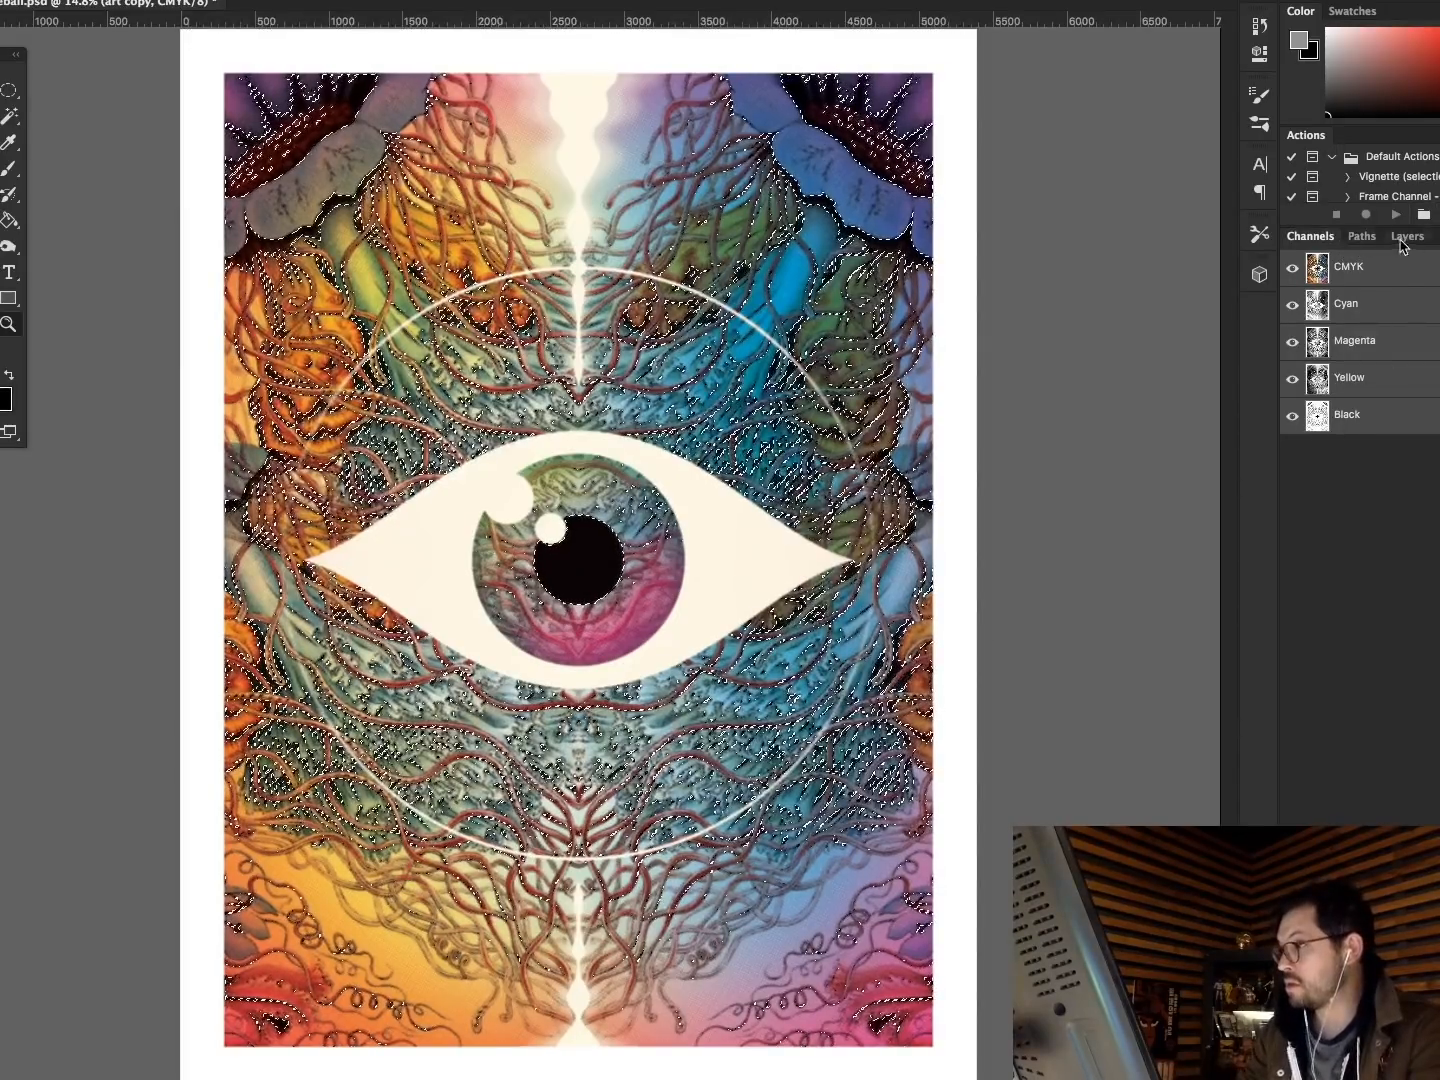
pyautogui.click(1407, 237)
pyautogui.press('super+j')
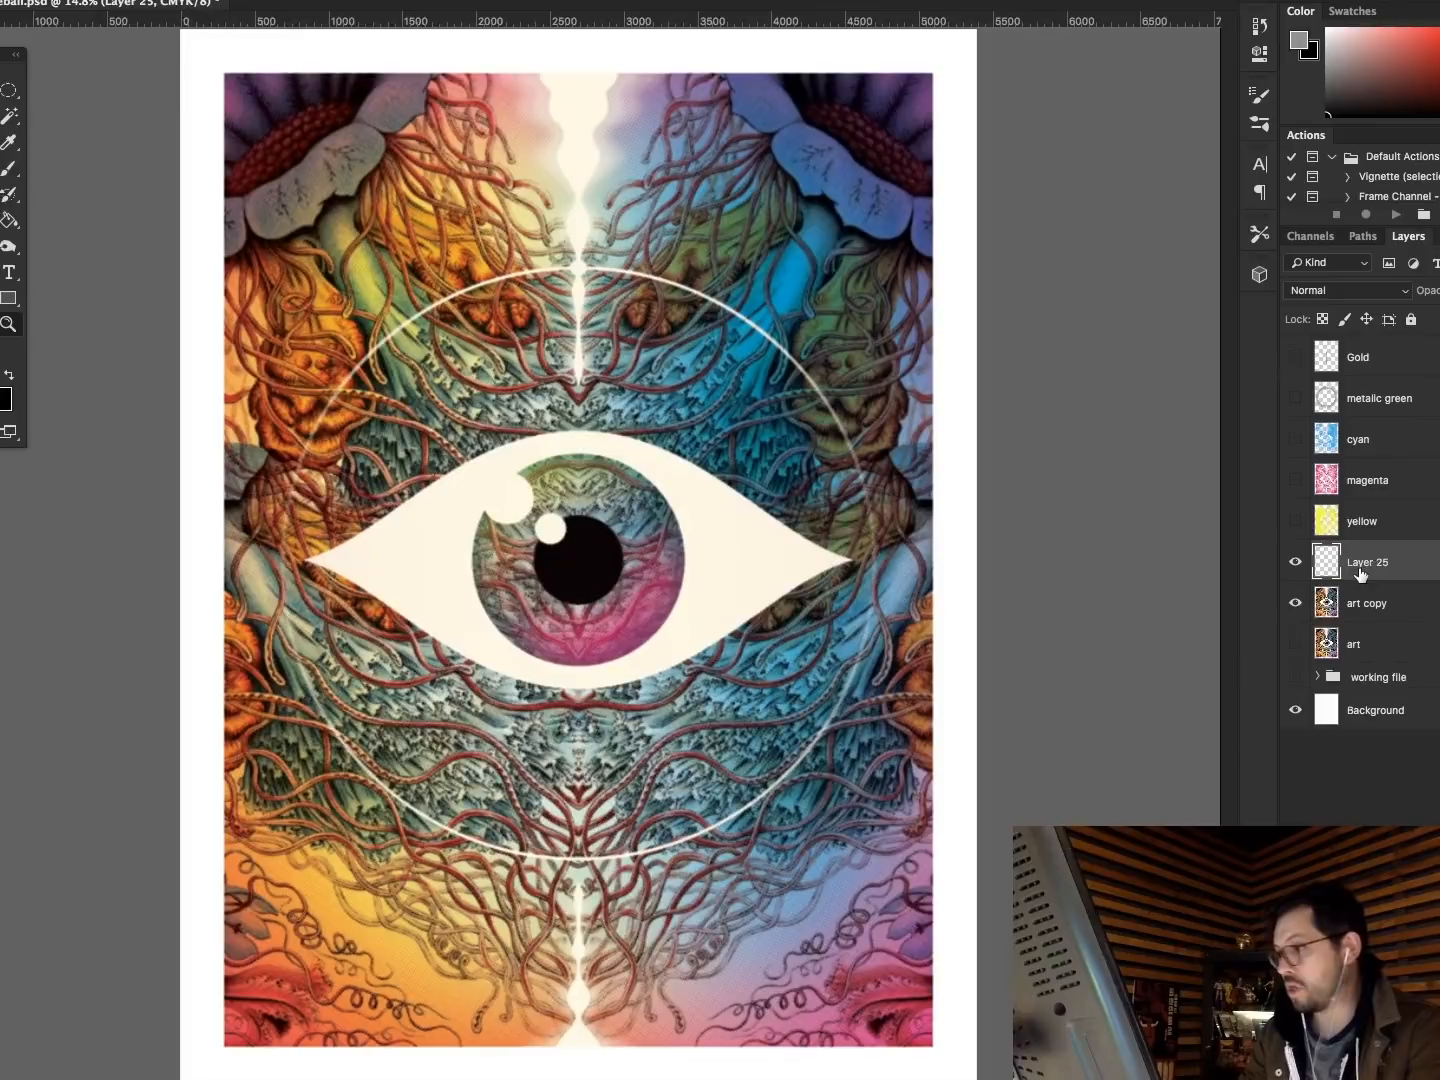
pyautogui.click(1298, 601)
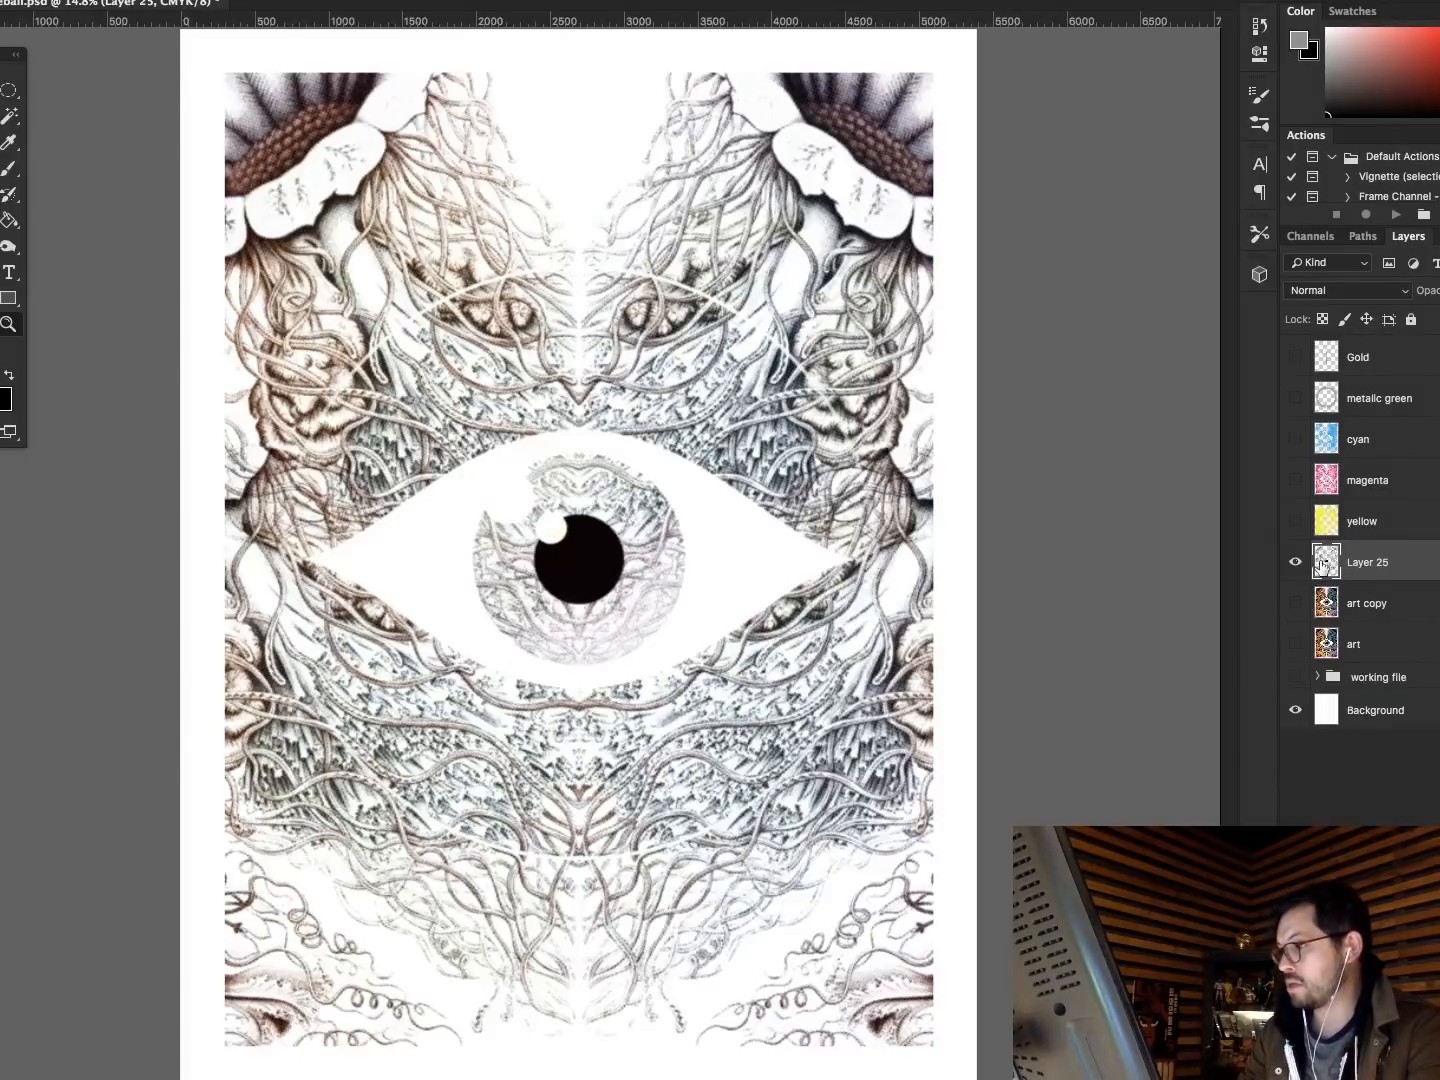
# Set the copied black dots layer to Dissolve and give it a Color Overlay of 0% yellow and 100% black.
pyautogui.click(1319, 291)
pyautogui.click(1319, 303)
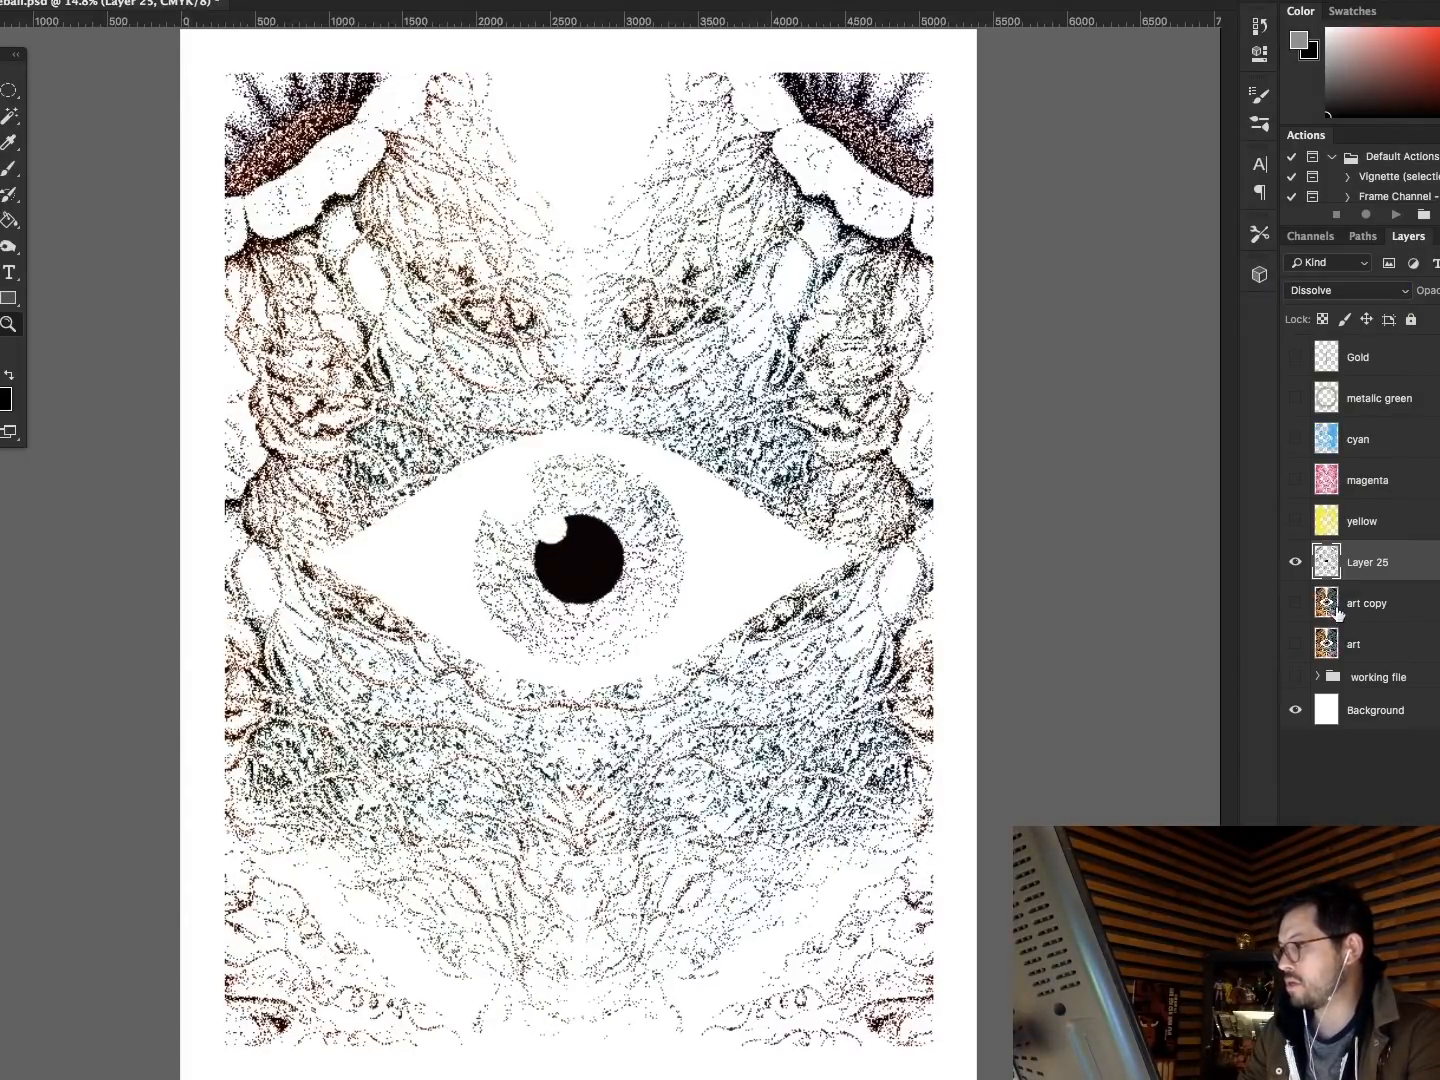
pyautogui.doubleClick(1328, 567)
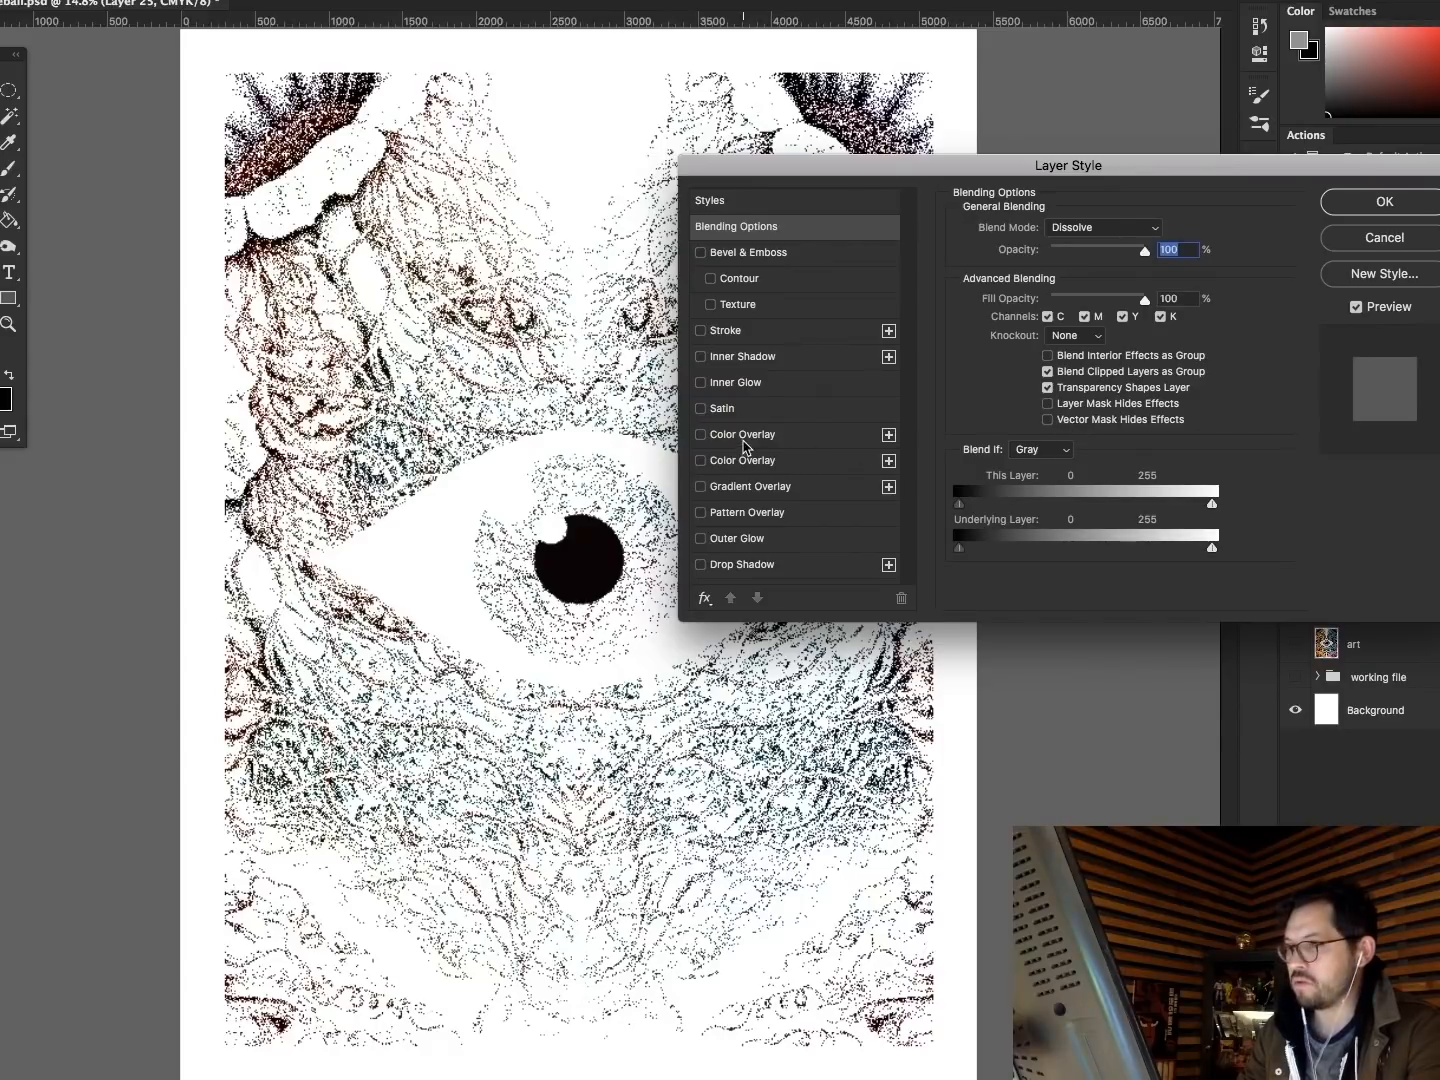
pyautogui.click(743, 436)
pyautogui.click(1166, 232)
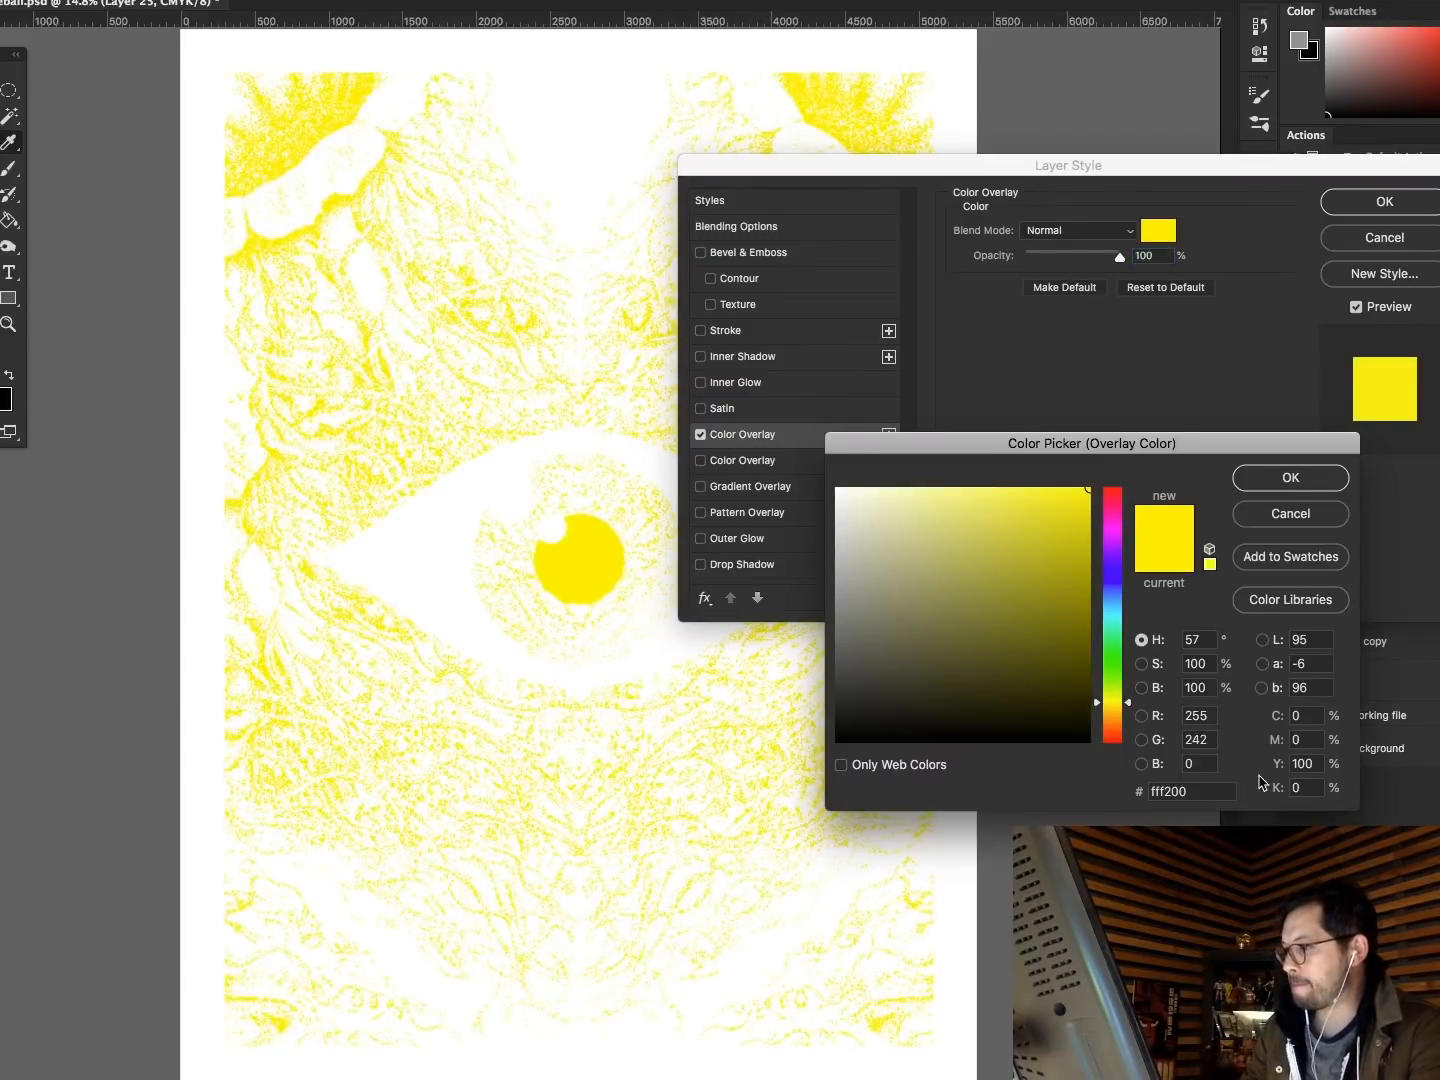
pyautogui.doubleClick(1305, 763)
pyautogui.write('0')
pyautogui.press('Tab')
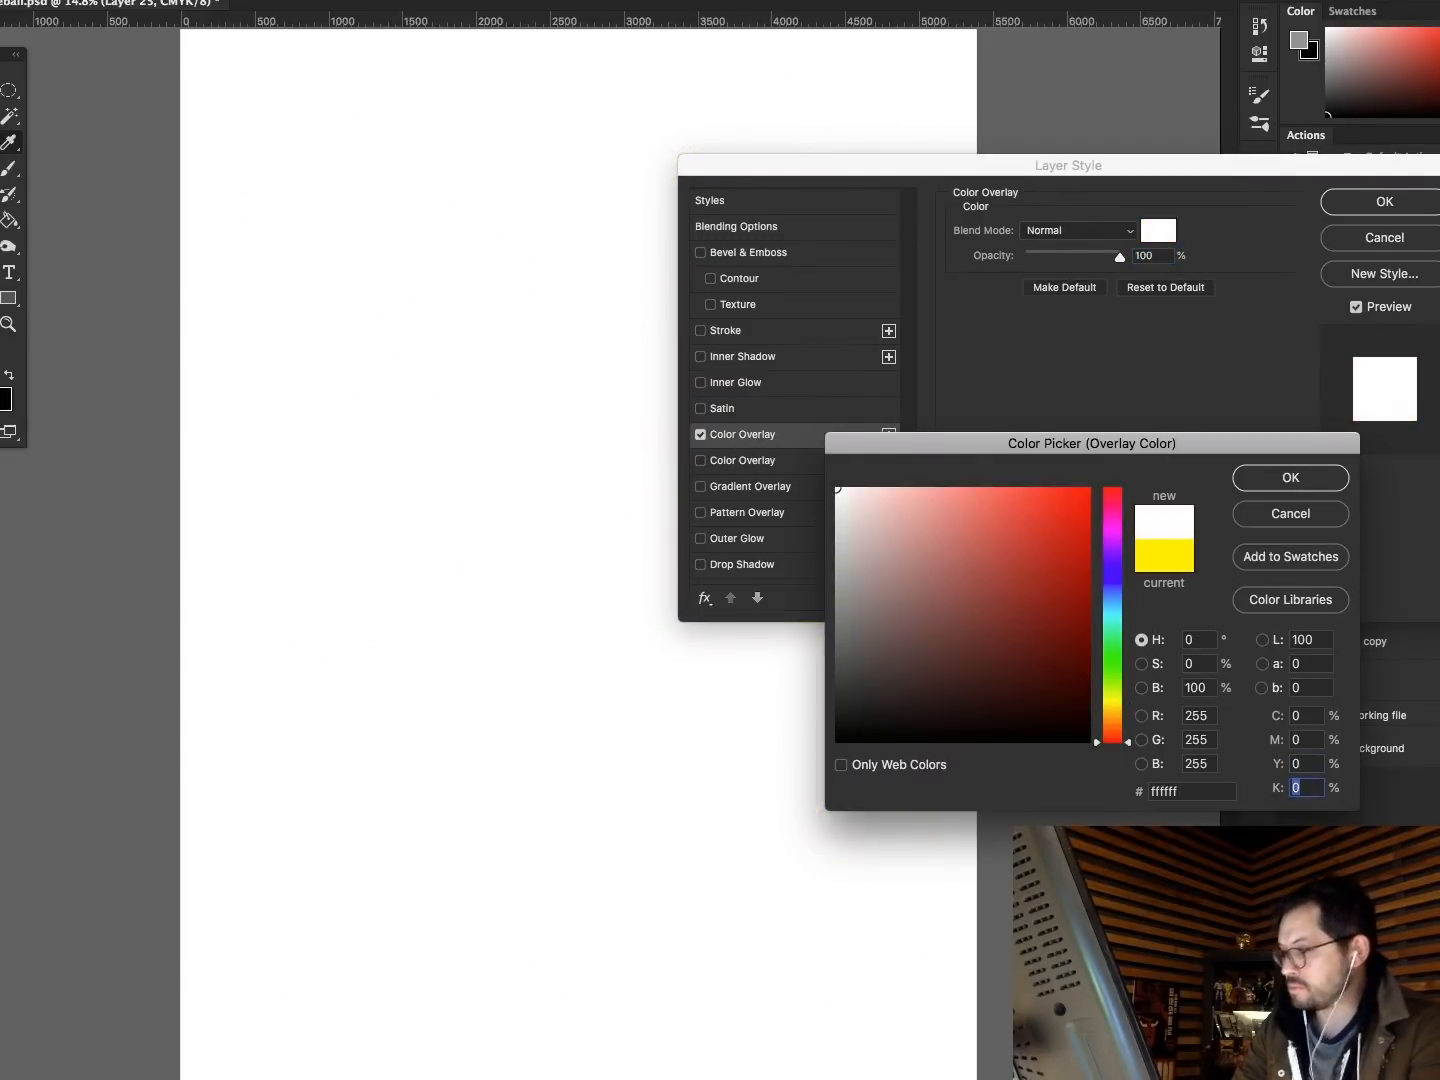
pyautogui.write('100')
pyautogui.press('Return')
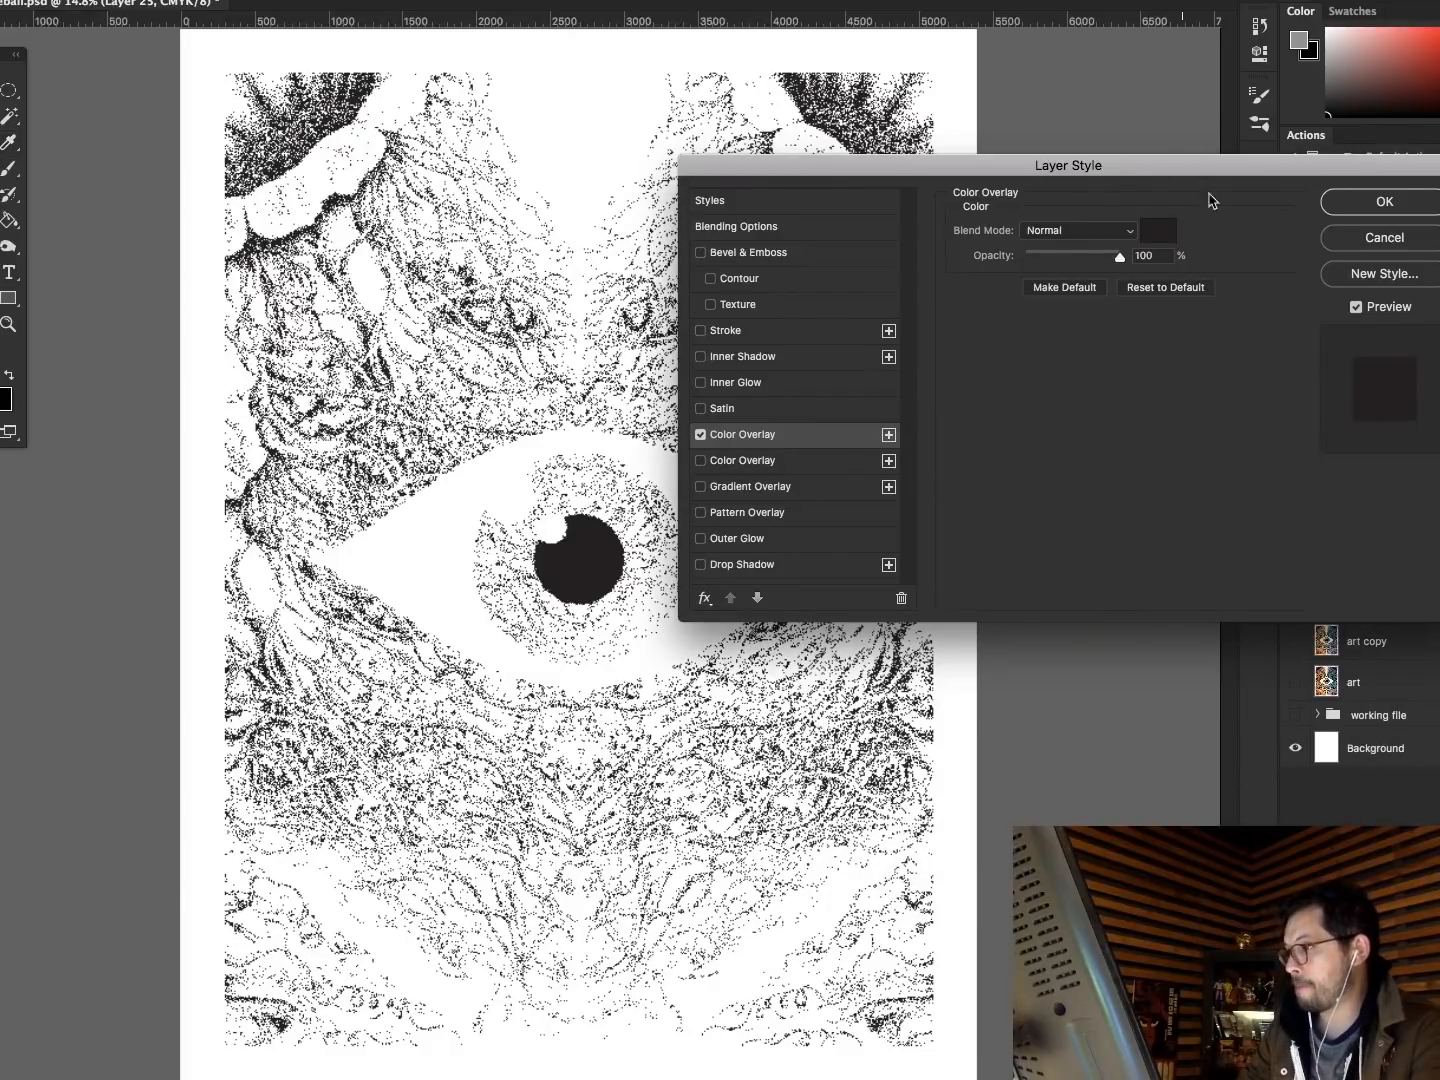
pyautogui.click(1358, 202)
# Merge the black dots layer with a new empty layer above it and rename the result black.
pyautogui.press('super+shift+n')
pyautogui.press('Return')
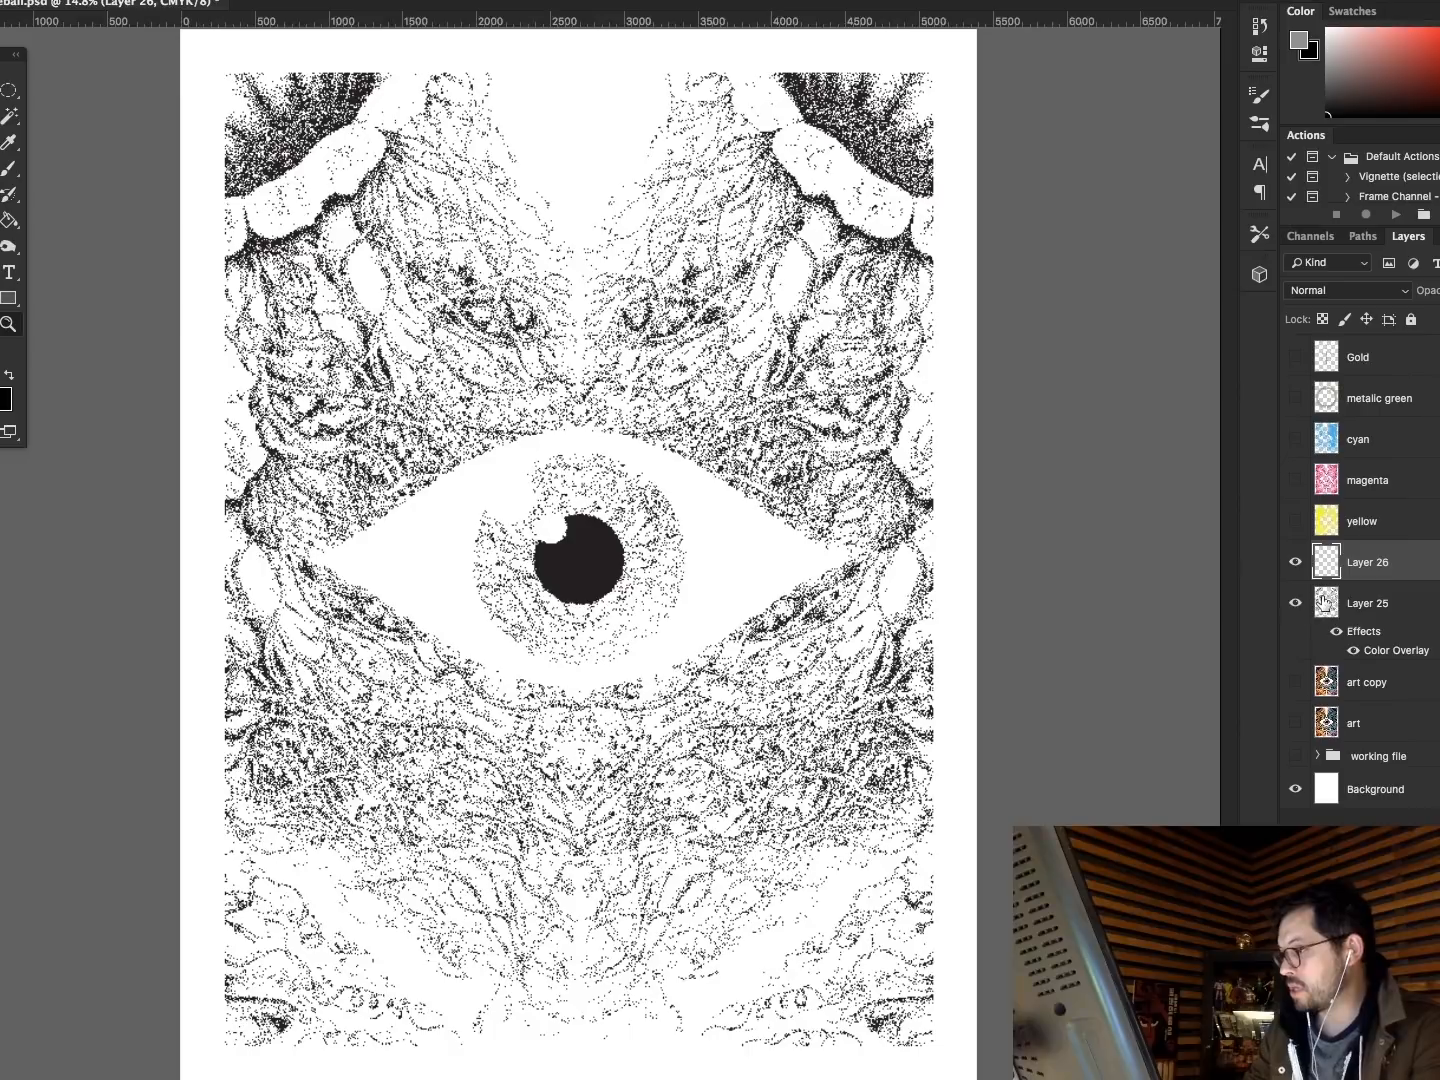
pyautogui.press('super+e')
pyautogui.doubleClick(1370, 563)
pyautogui.write('black')
pyautogui.press('Return')
# Place the black layer above cyan and set the shown black, cyan, magenta and yellow layers to Multiply.
pyautogui.moveTo(1324, 552); pyautogui.dragTo(1295, 571)
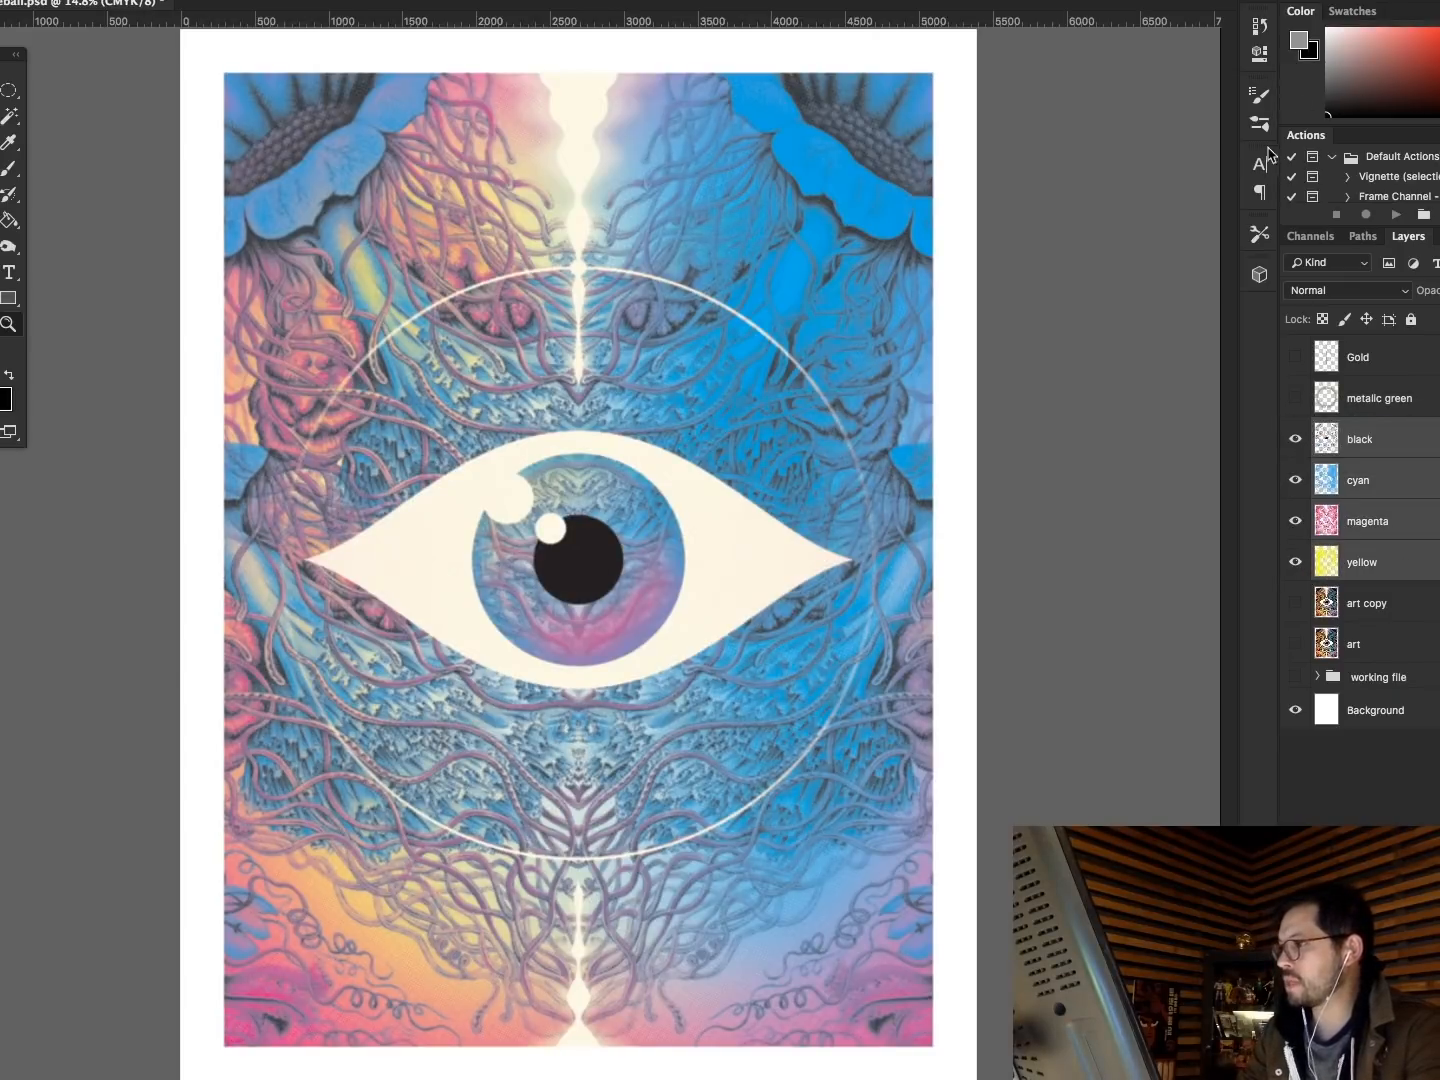
pyautogui.click(1336, 290)
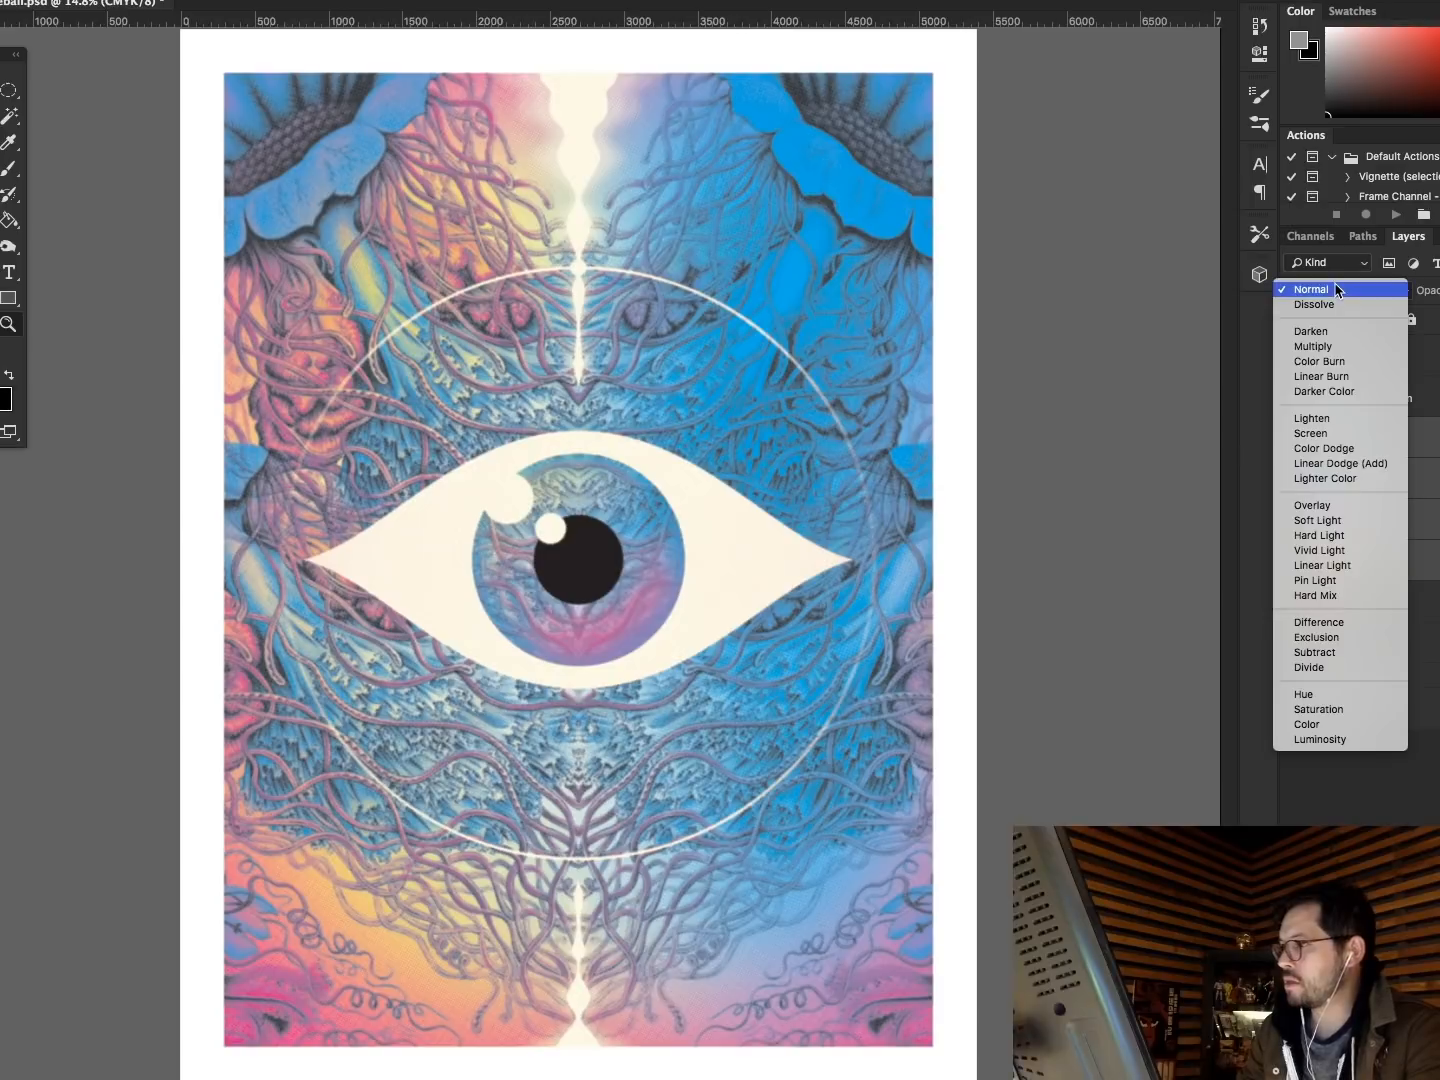
pyautogui.click(1313, 346)
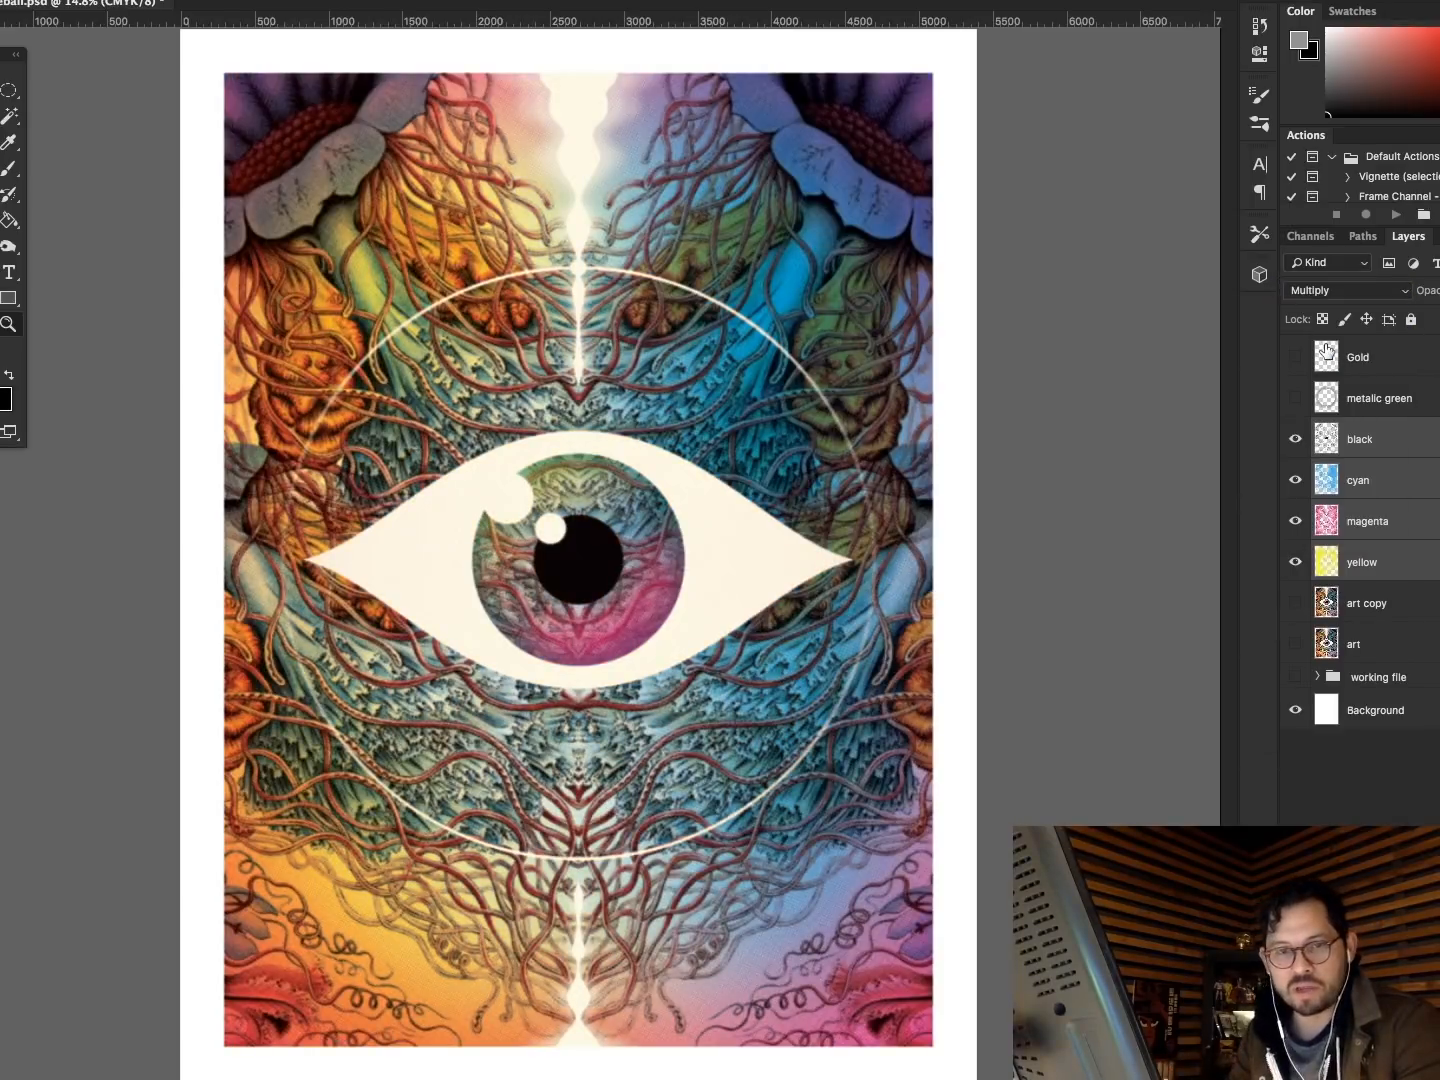
# Examine the combined ink layers' halftone dots up close and compare them with the art copy layer.
pyautogui.press('z')
pyautogui.moveTo(481, 183); pyautogui.dragTo(925, 389)
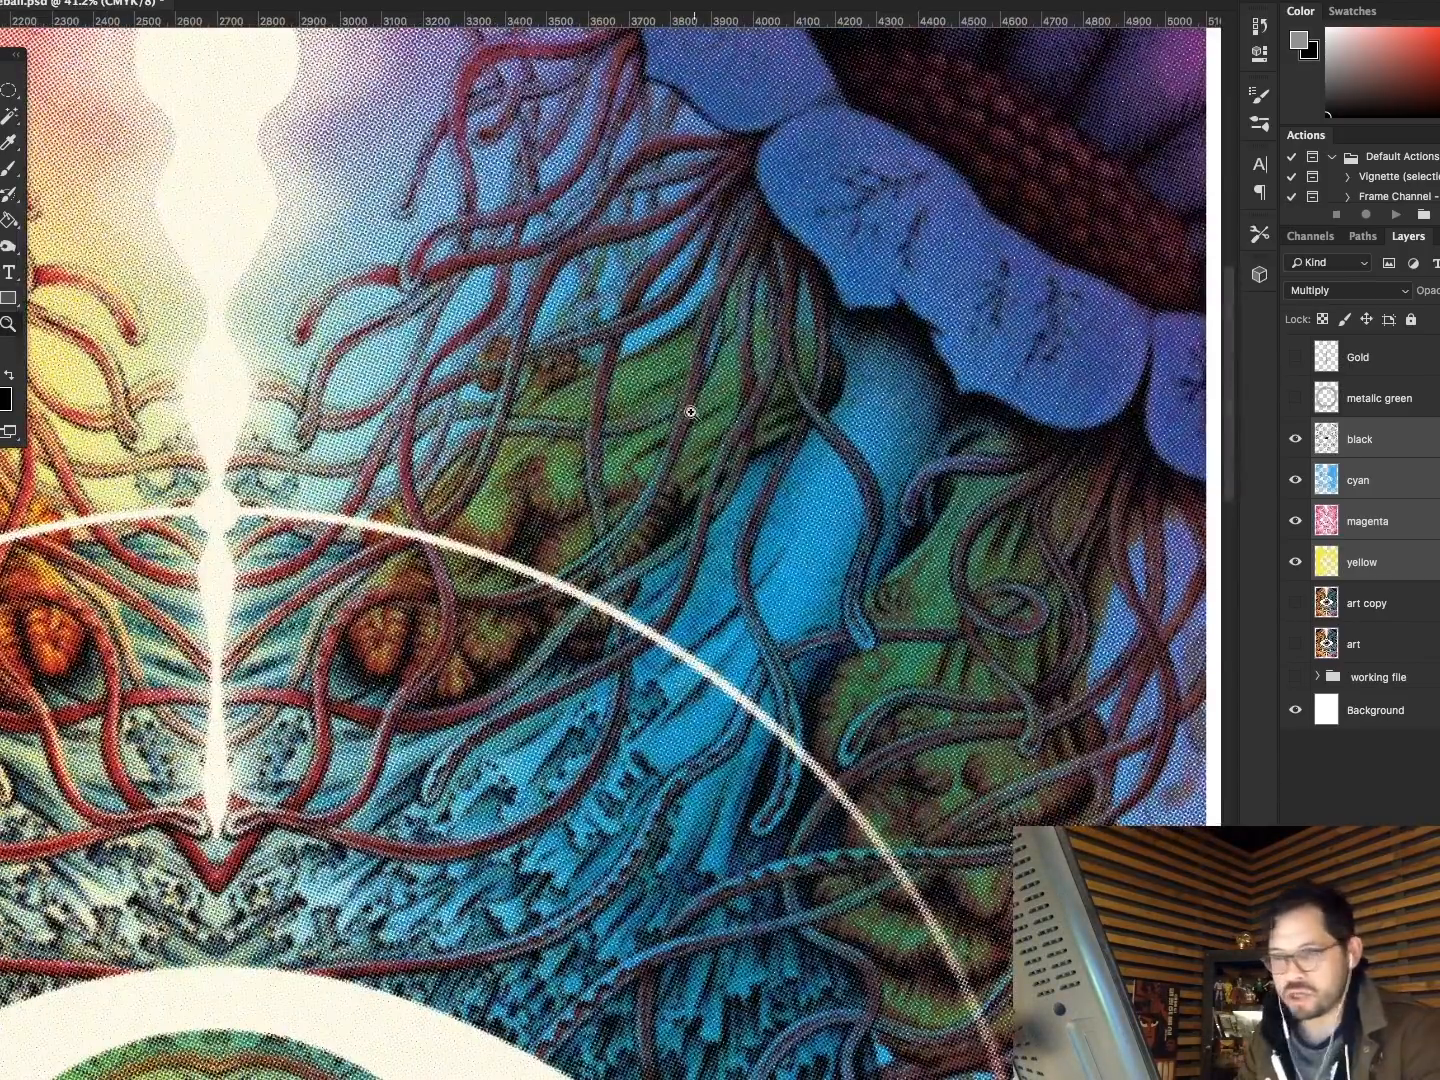
pyautogui.moveTo(683, 405); pyautogui.dragTo(66, 670)
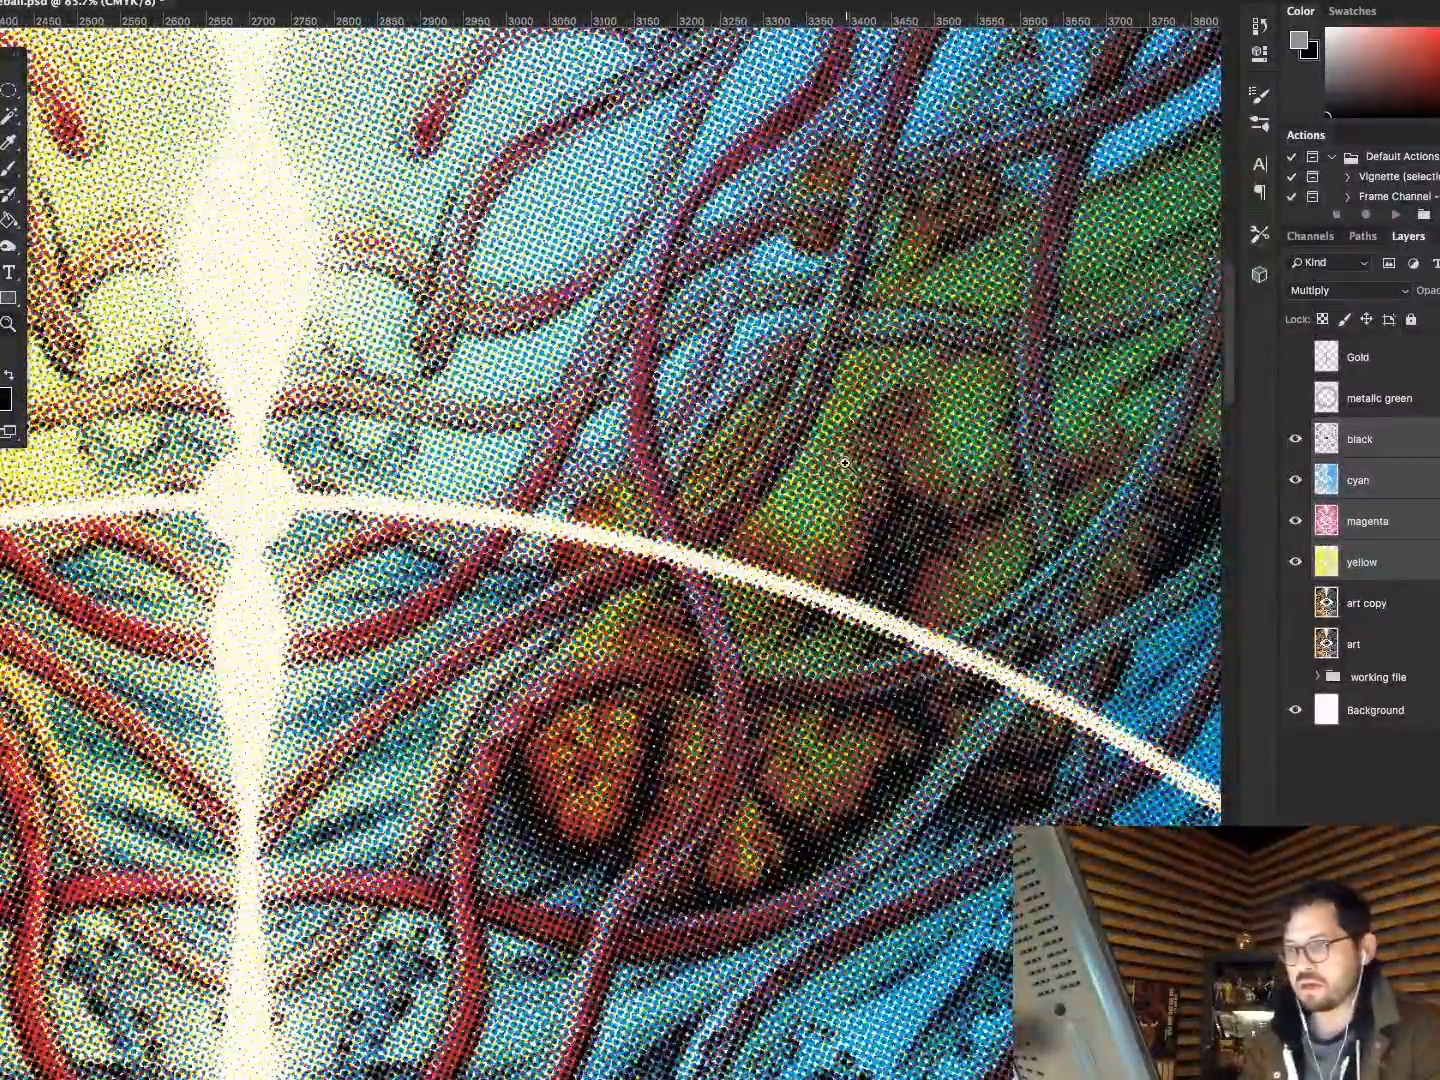
pyautogui.click(967, 615)
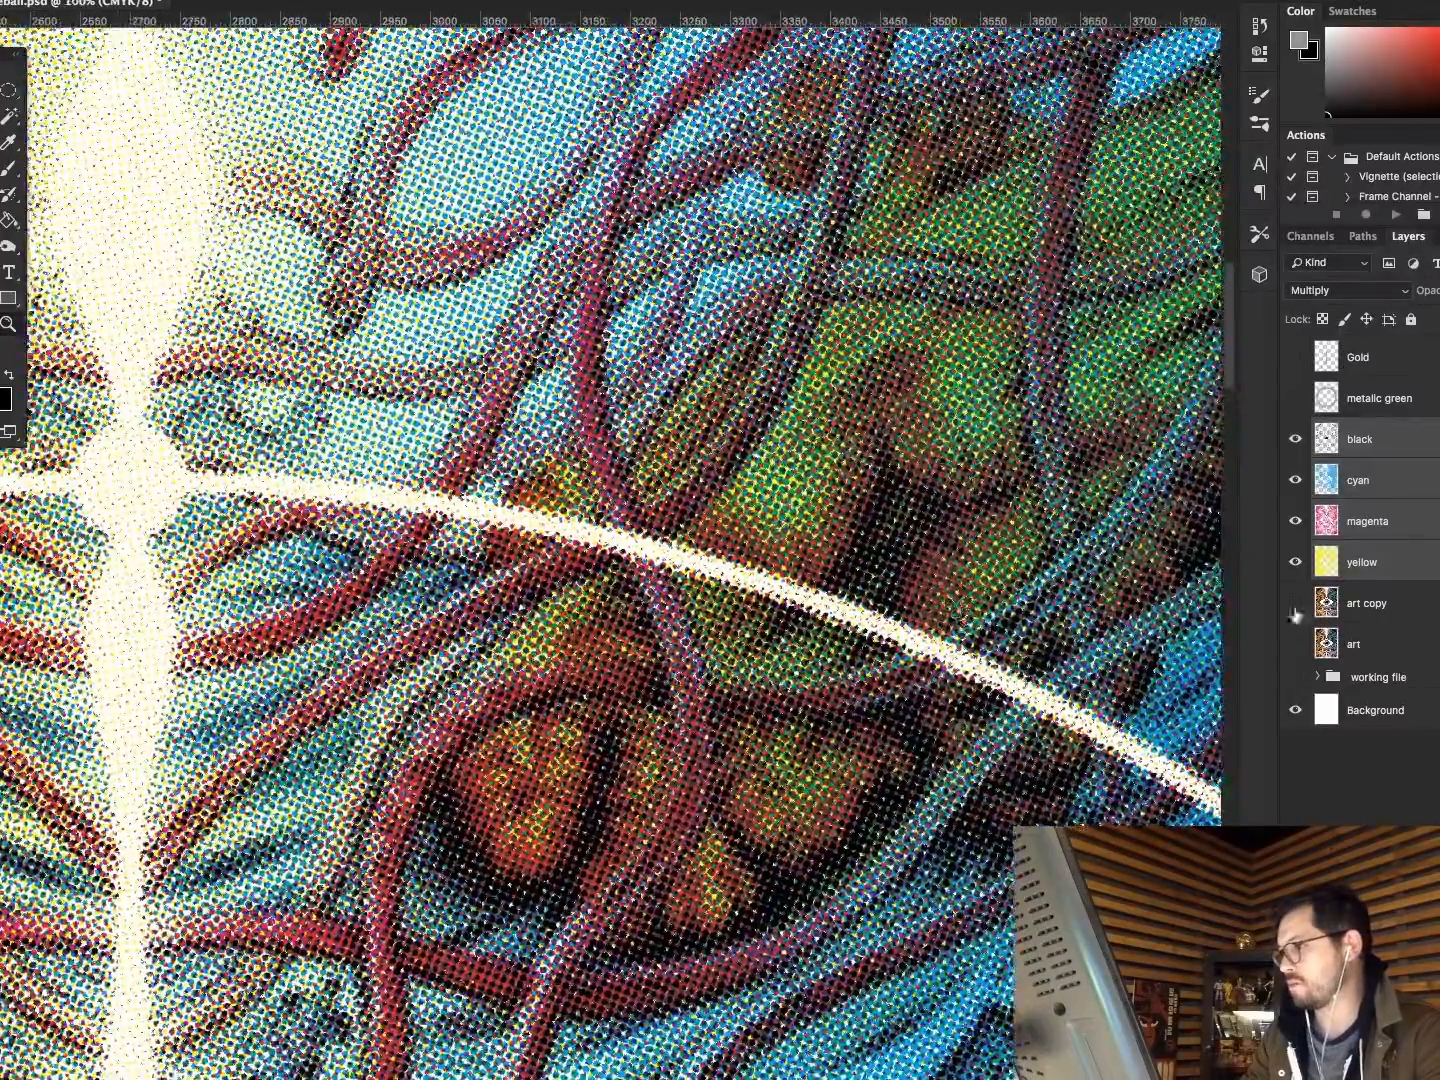
pyautogui.moveTo(1294, 439); pyautogui.dragTo(1295, 571)
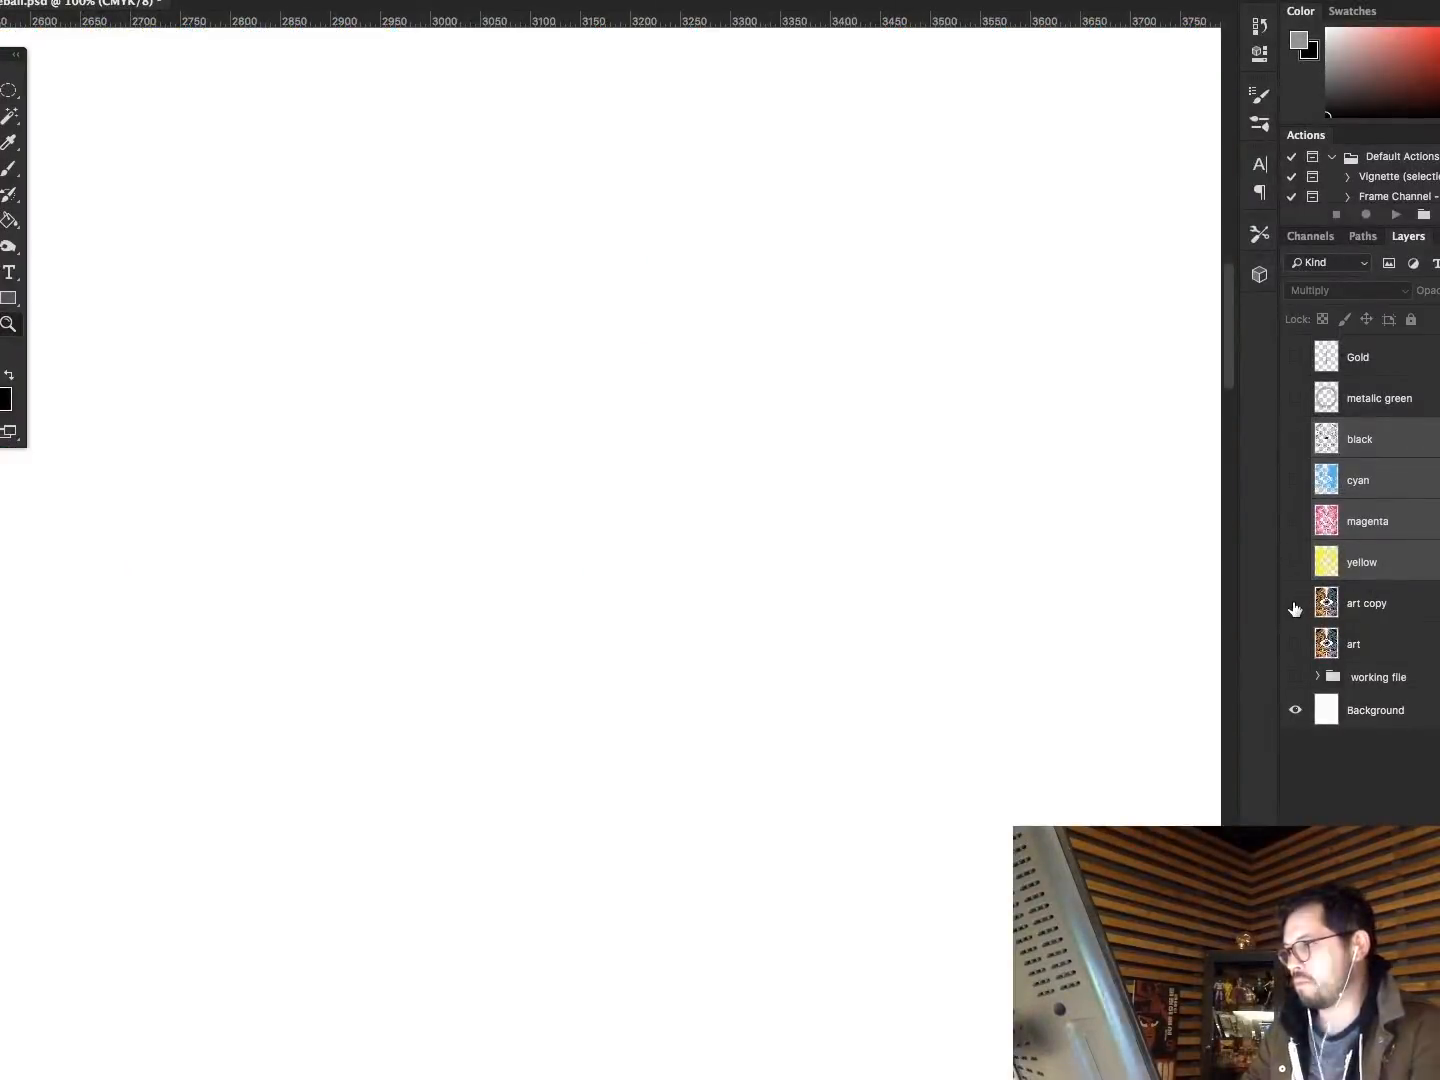
pyautogui.click(1295, 606)
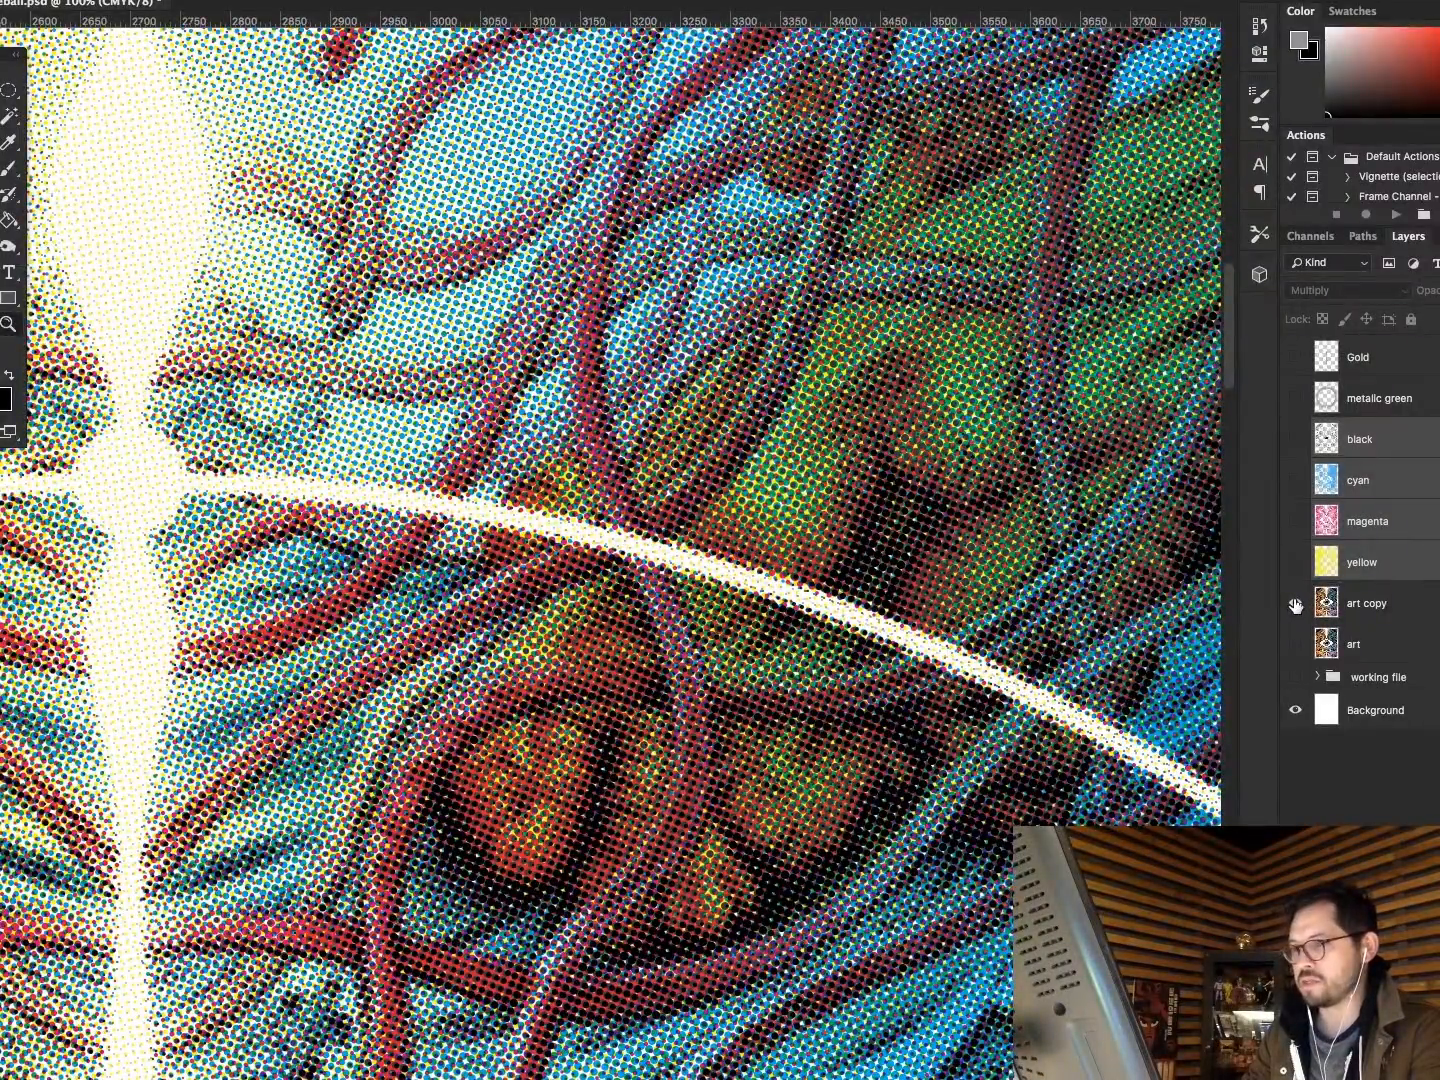
pyautogui.click(1295, 604)
pyautogui.moveTo(1295, 562); pyautogui.dragTo(1293, 445)
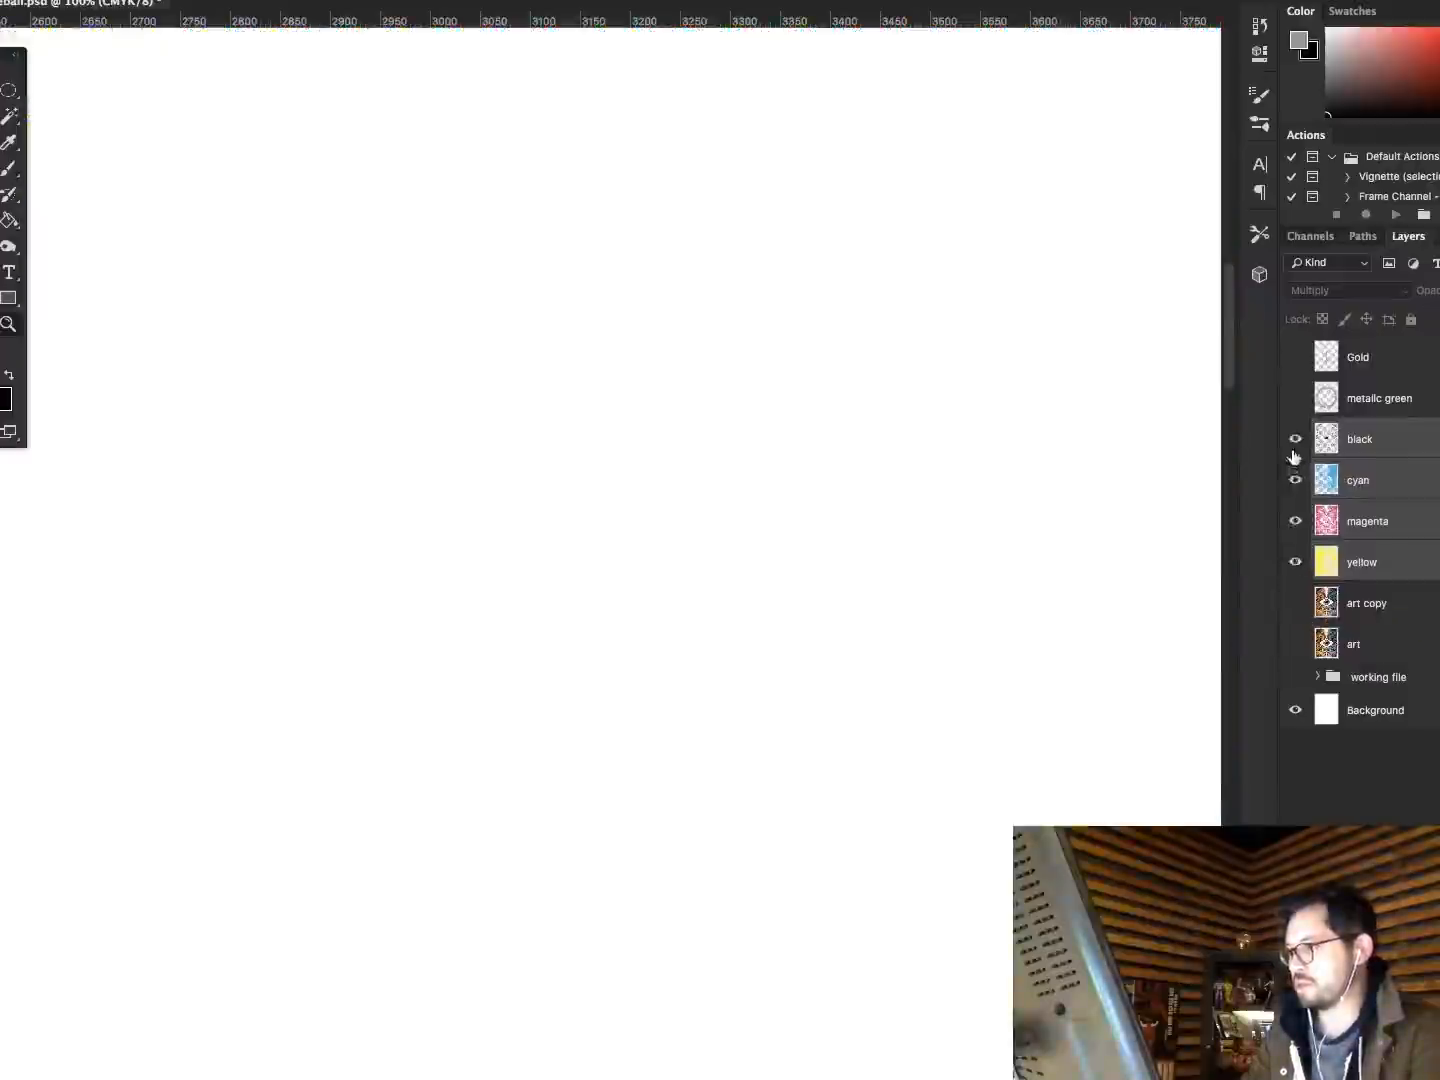
pyautogui.hscroll(-18, 867, 597)
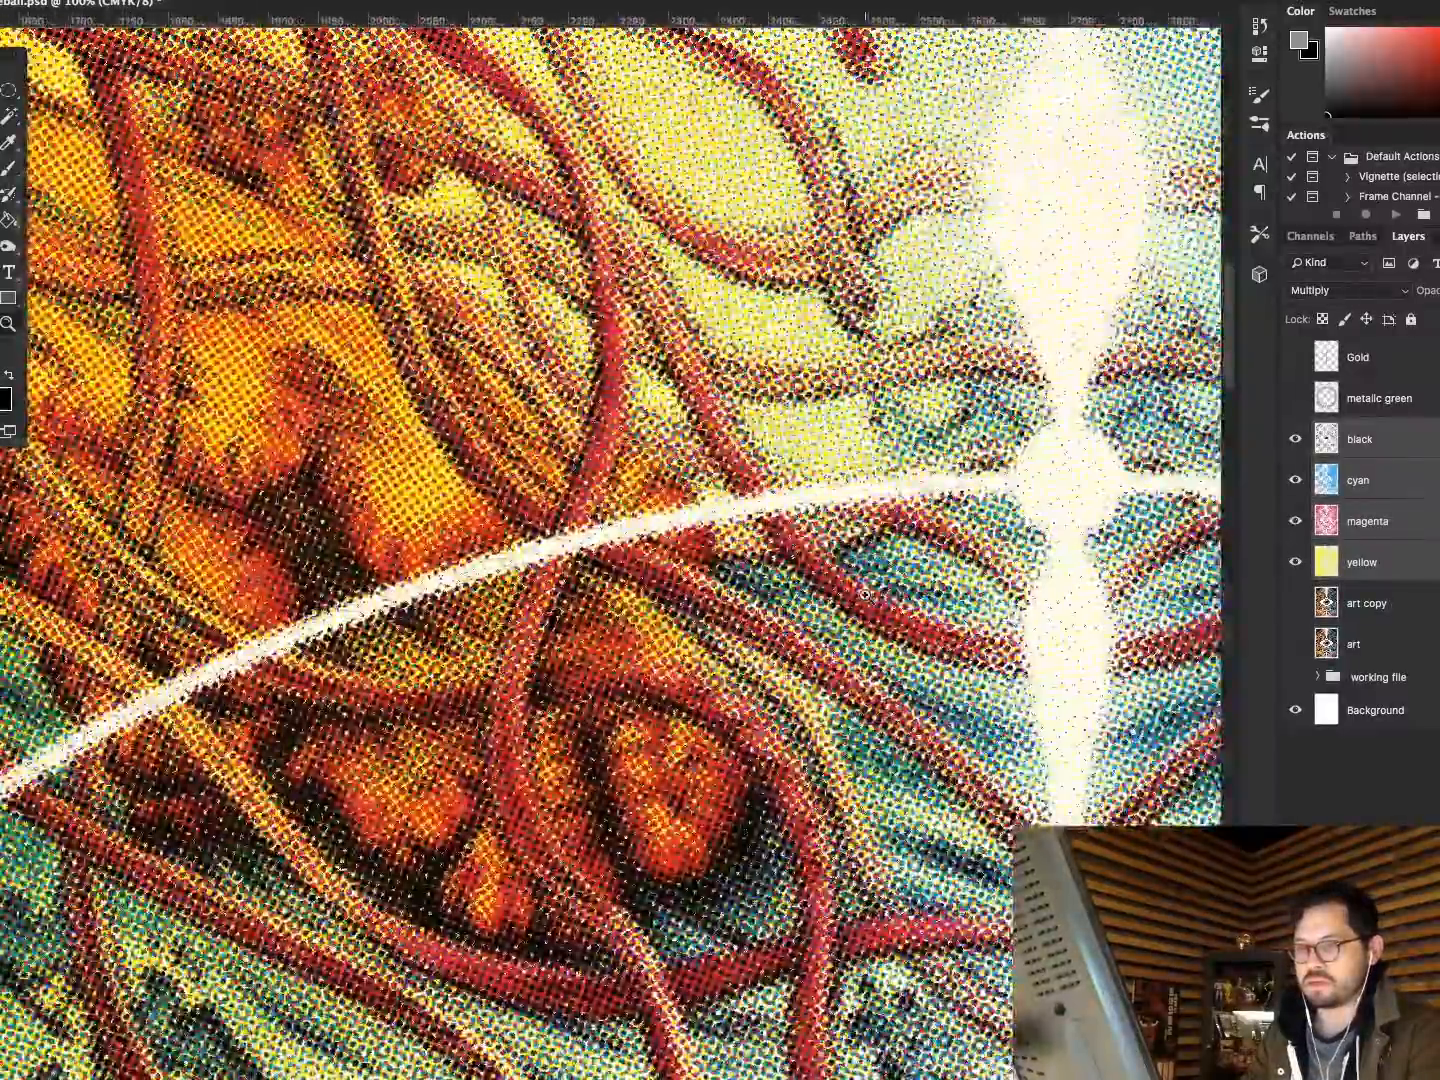
pyautogui.hotkey('ctrl', '0')
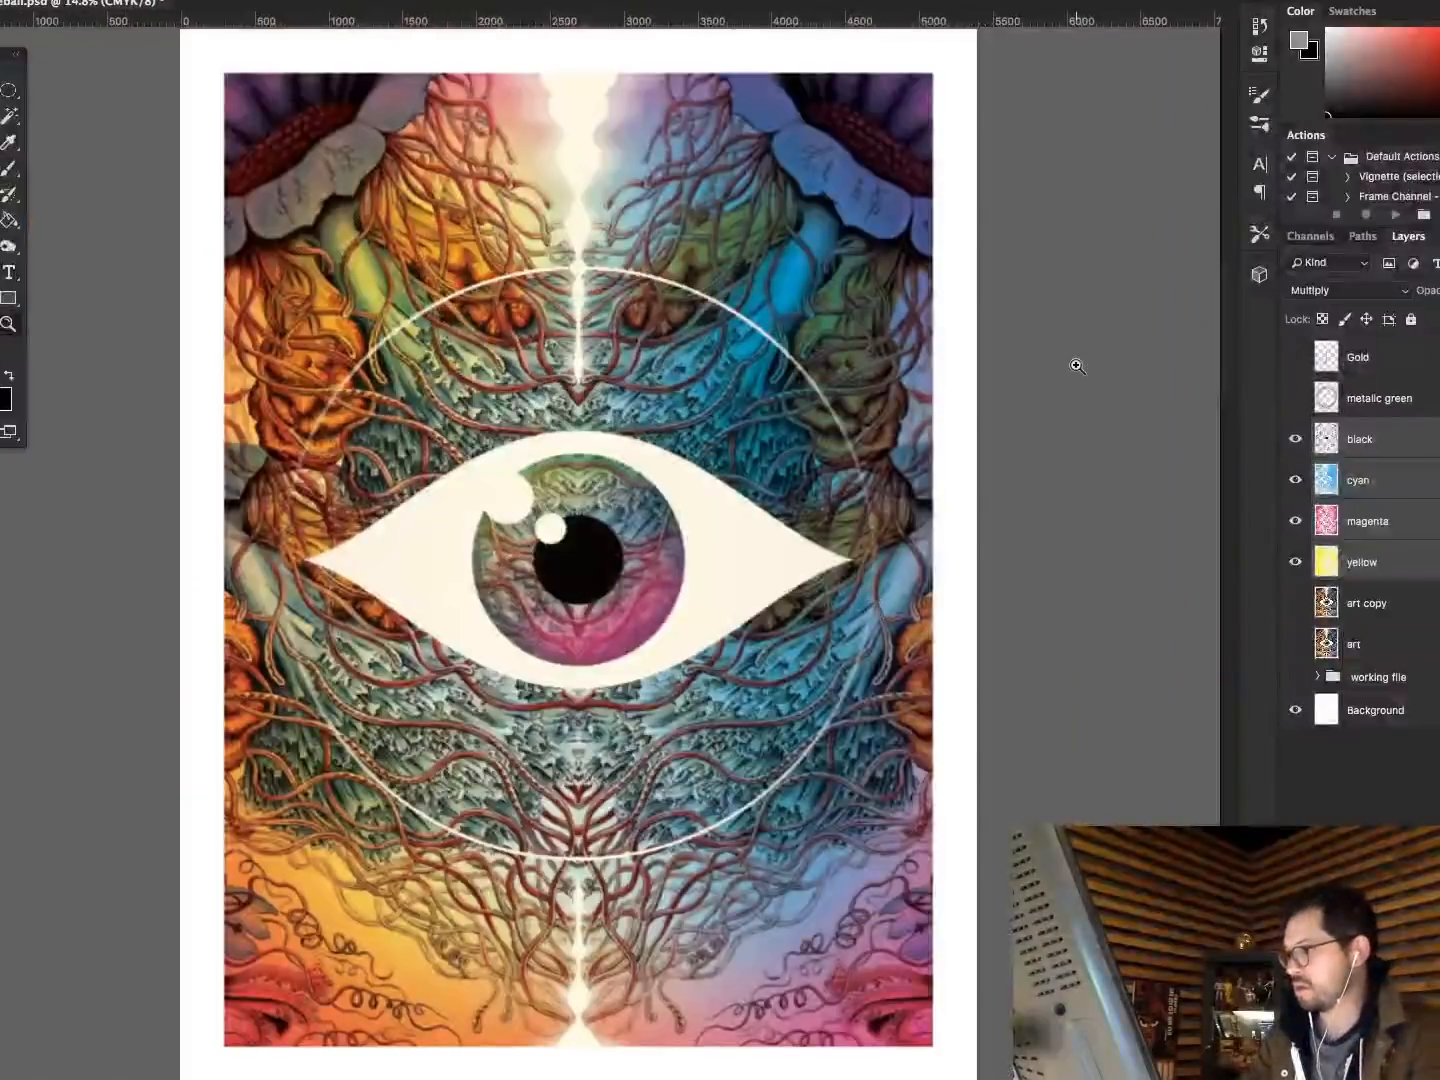
# Preview the metallic green and Gold layers over the four ink layers, and hide both again.
pyautogui.click(1295, 398)
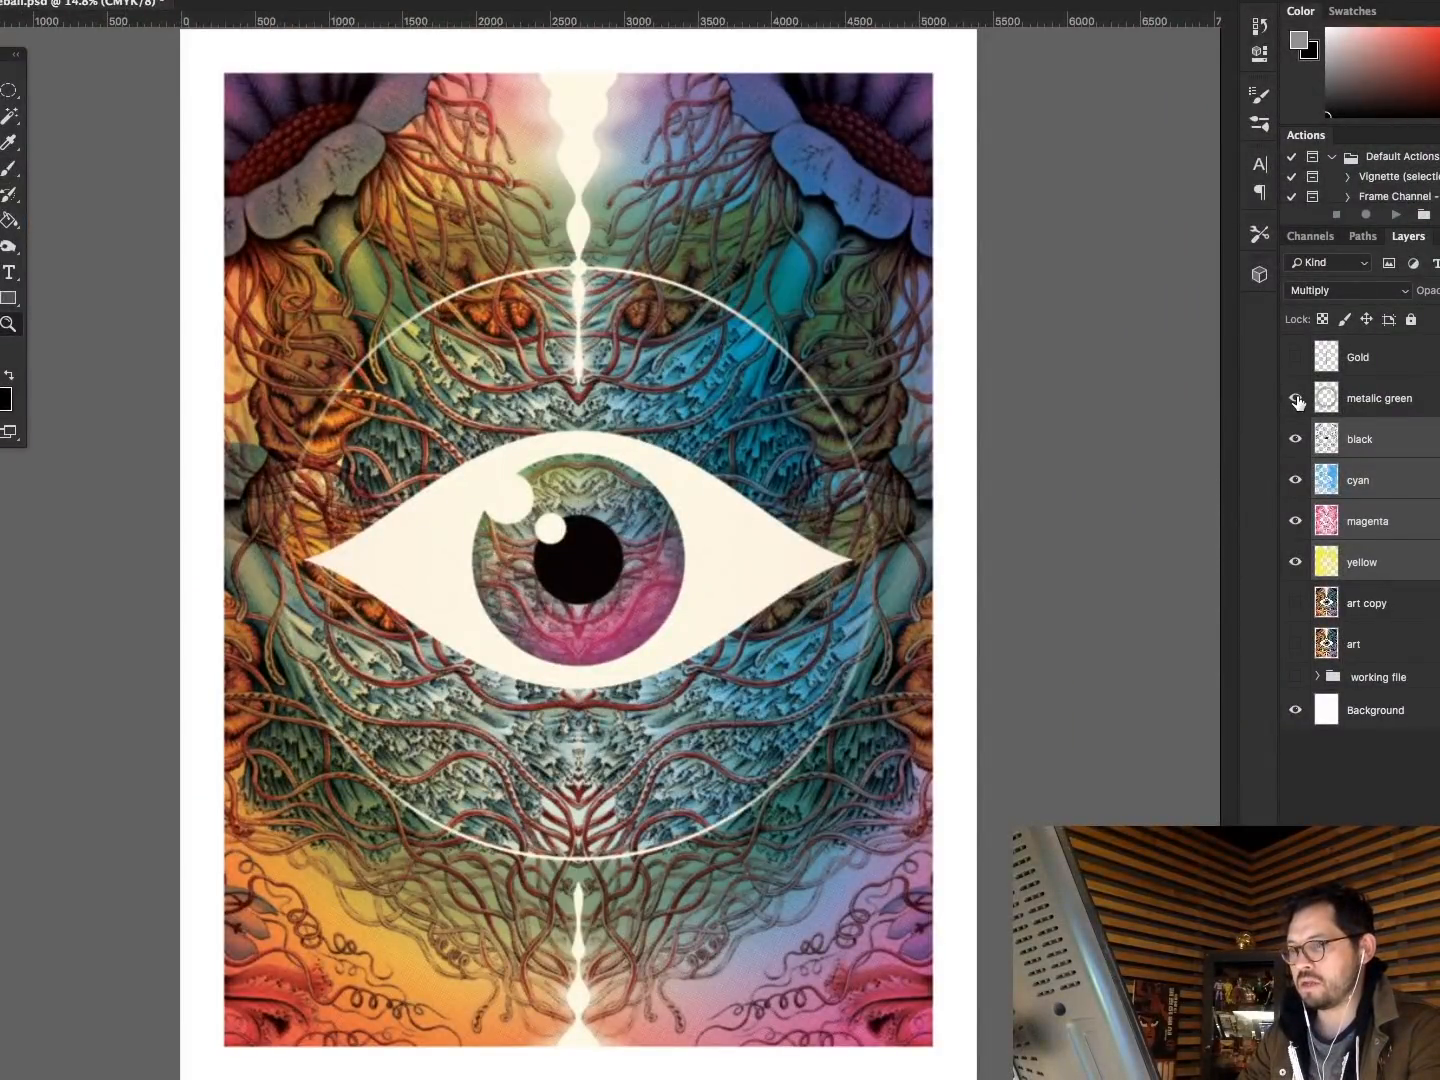
pyautogui.click(1295, 398)
pyautogui.click(1295, 398)
pyautogui.click(1295, 356)
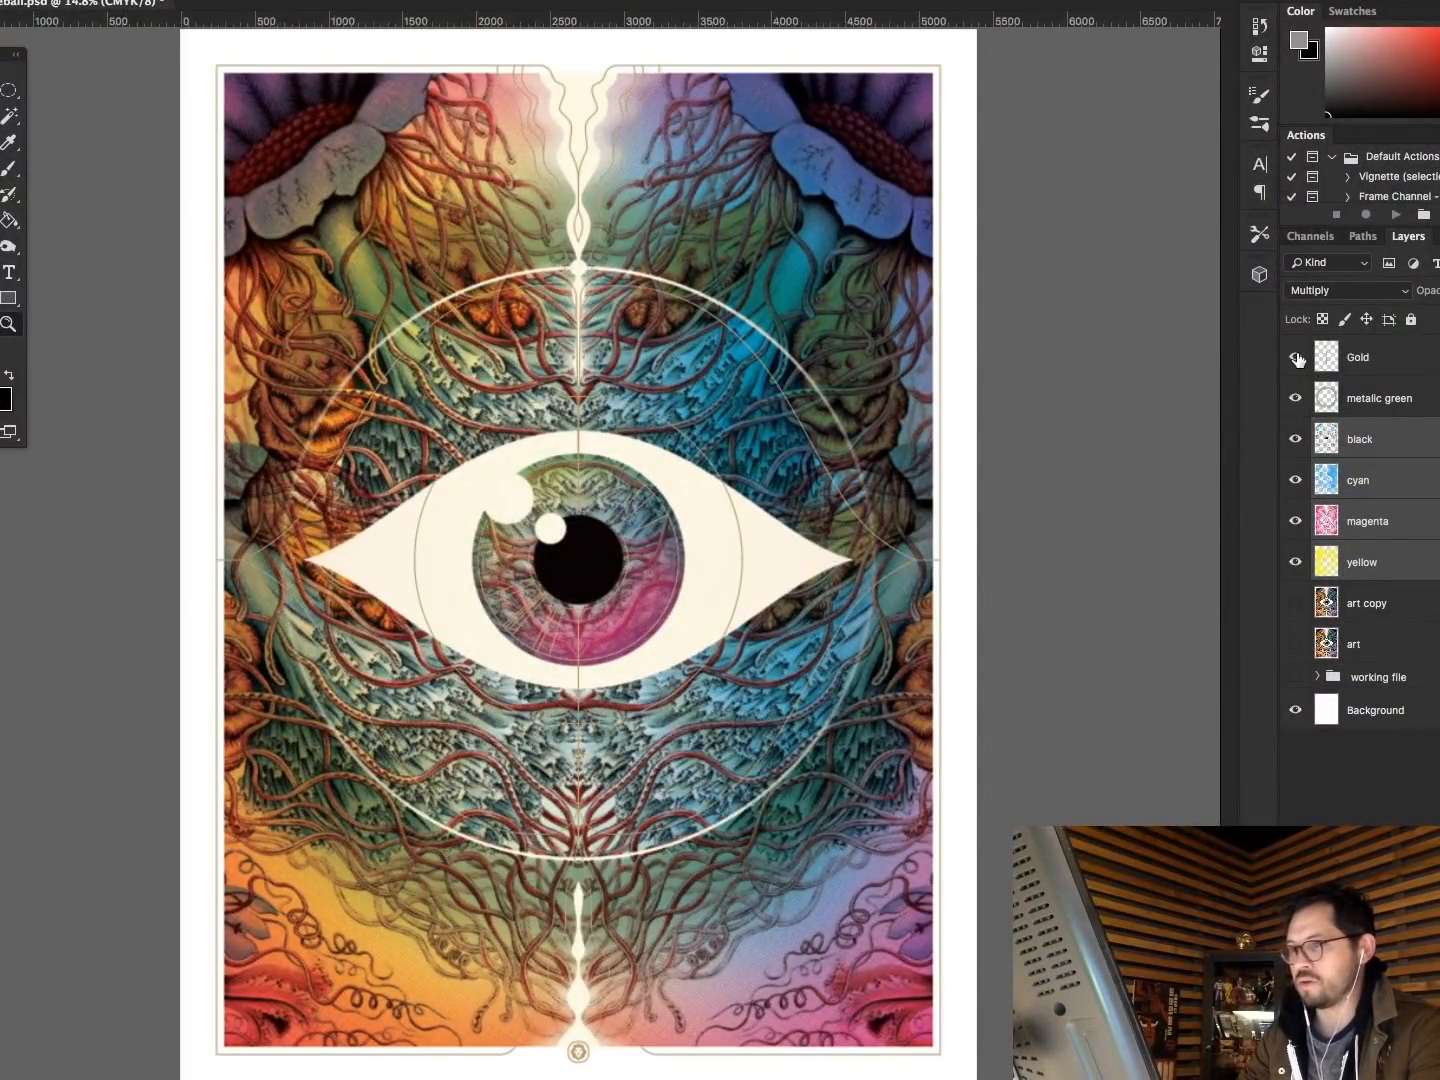
pyautogui.click(1295, 357)
pyautogui.click(1294, 398)
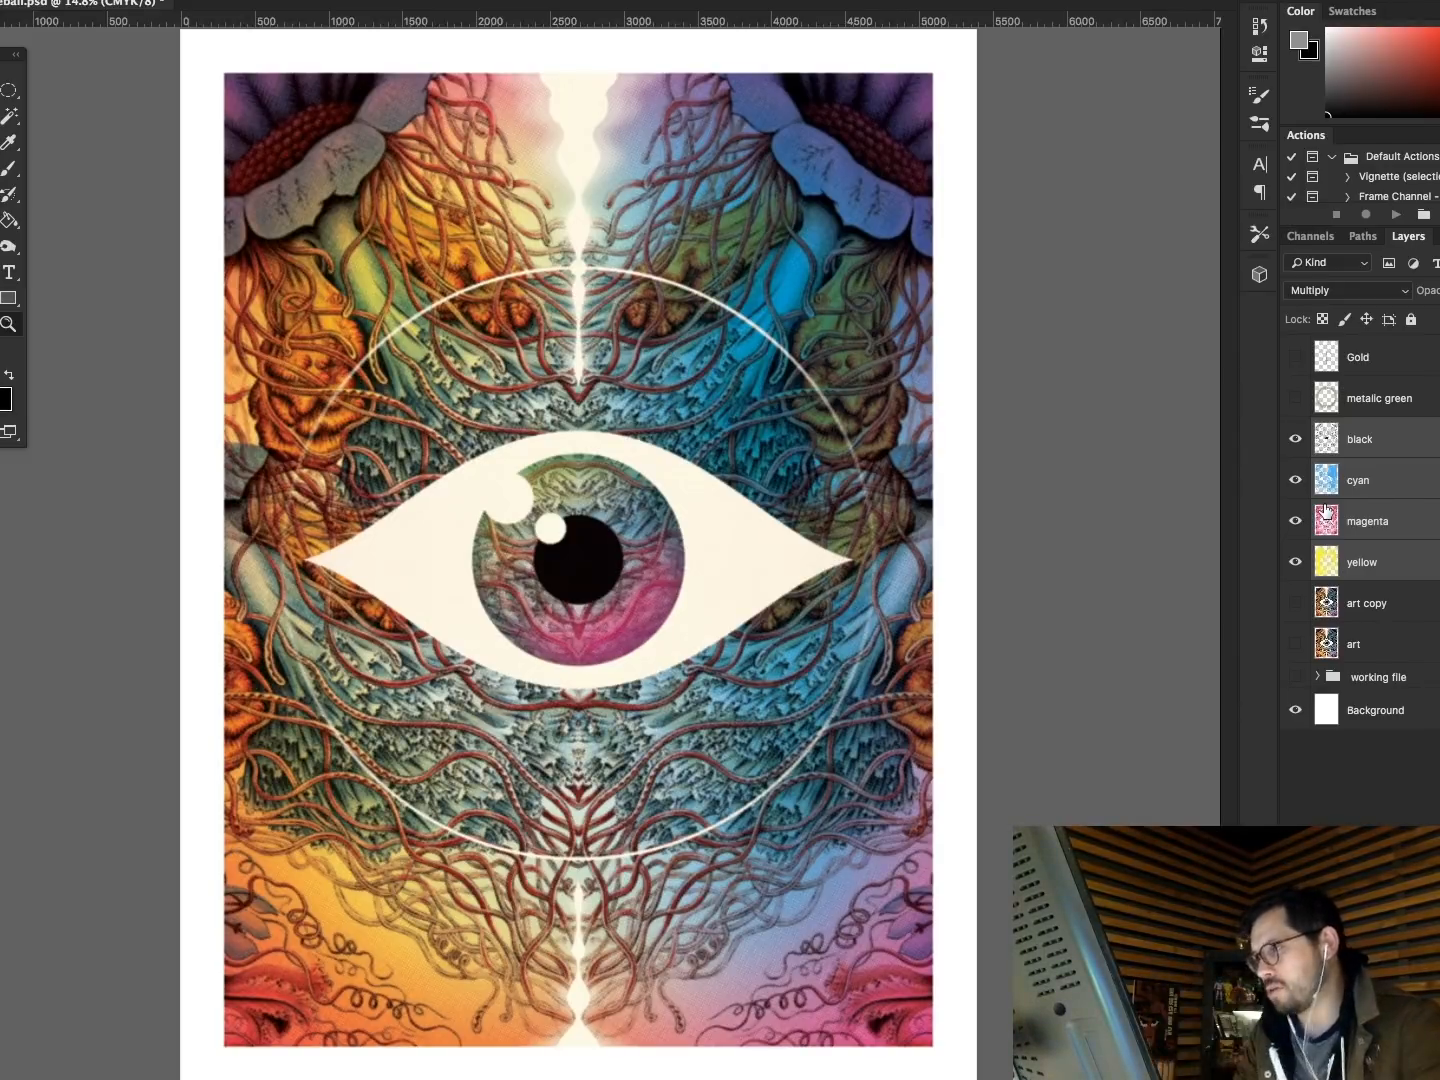
# Show the art layer in place of the four ink layers, and group the layers from Gold through art copy as Halftone.
pyautogui.moveTo(1295, 439); pyautogui.dragTo(1294, 566)
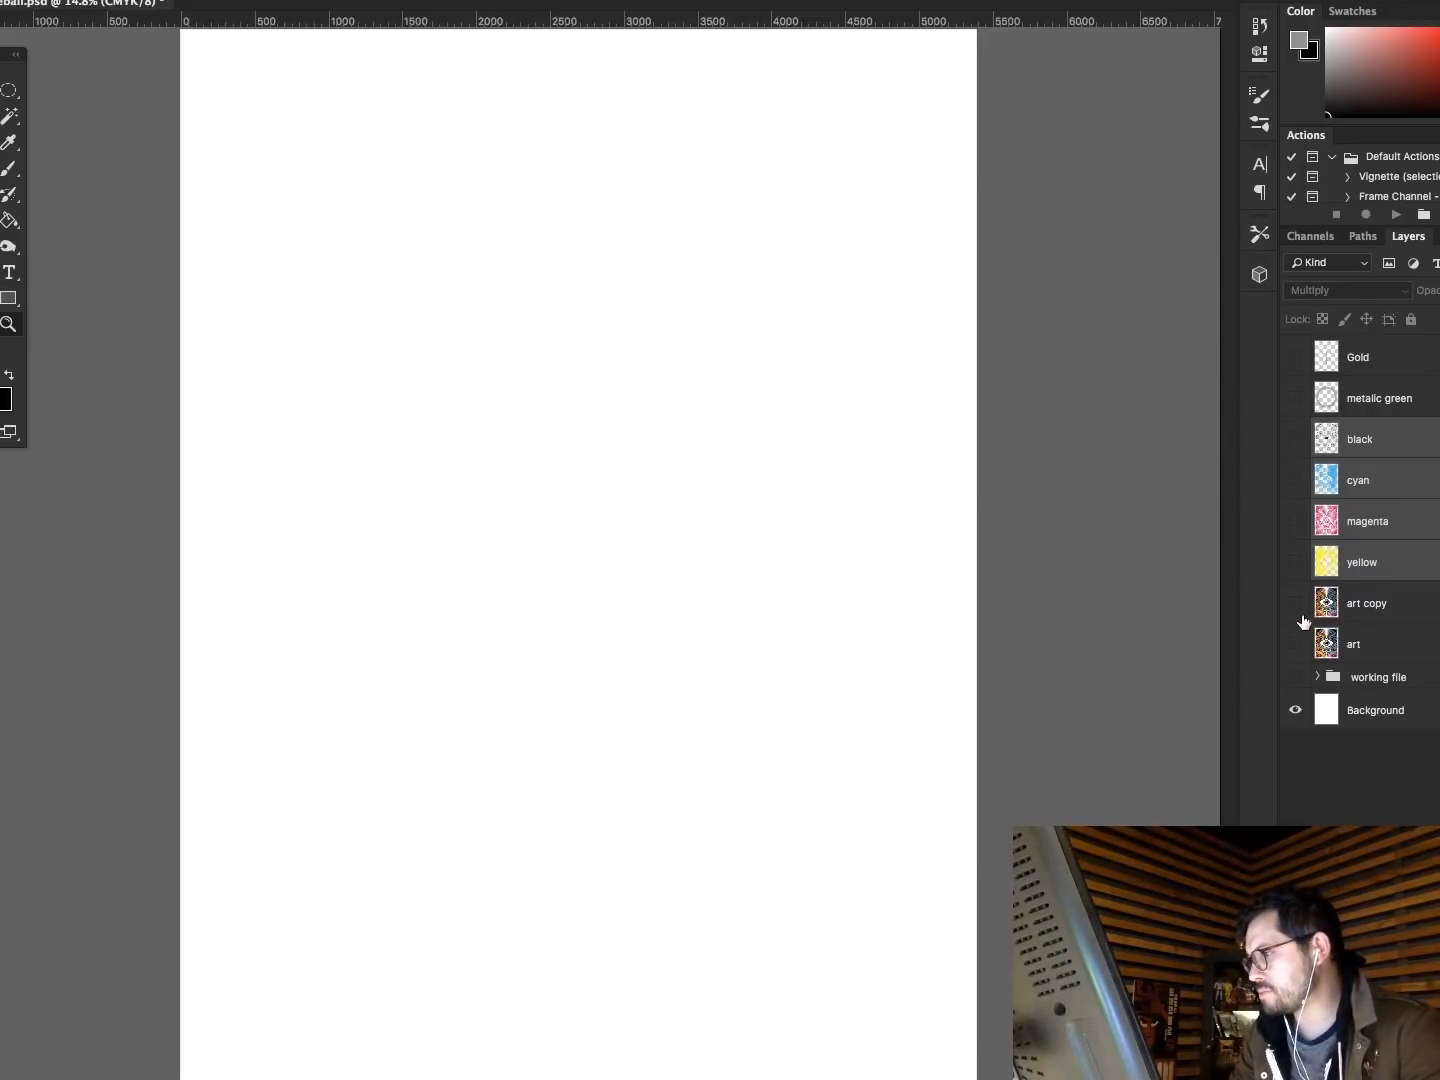
pyautogui.click(1296, 644)
pyautogui.click(1328, 608)
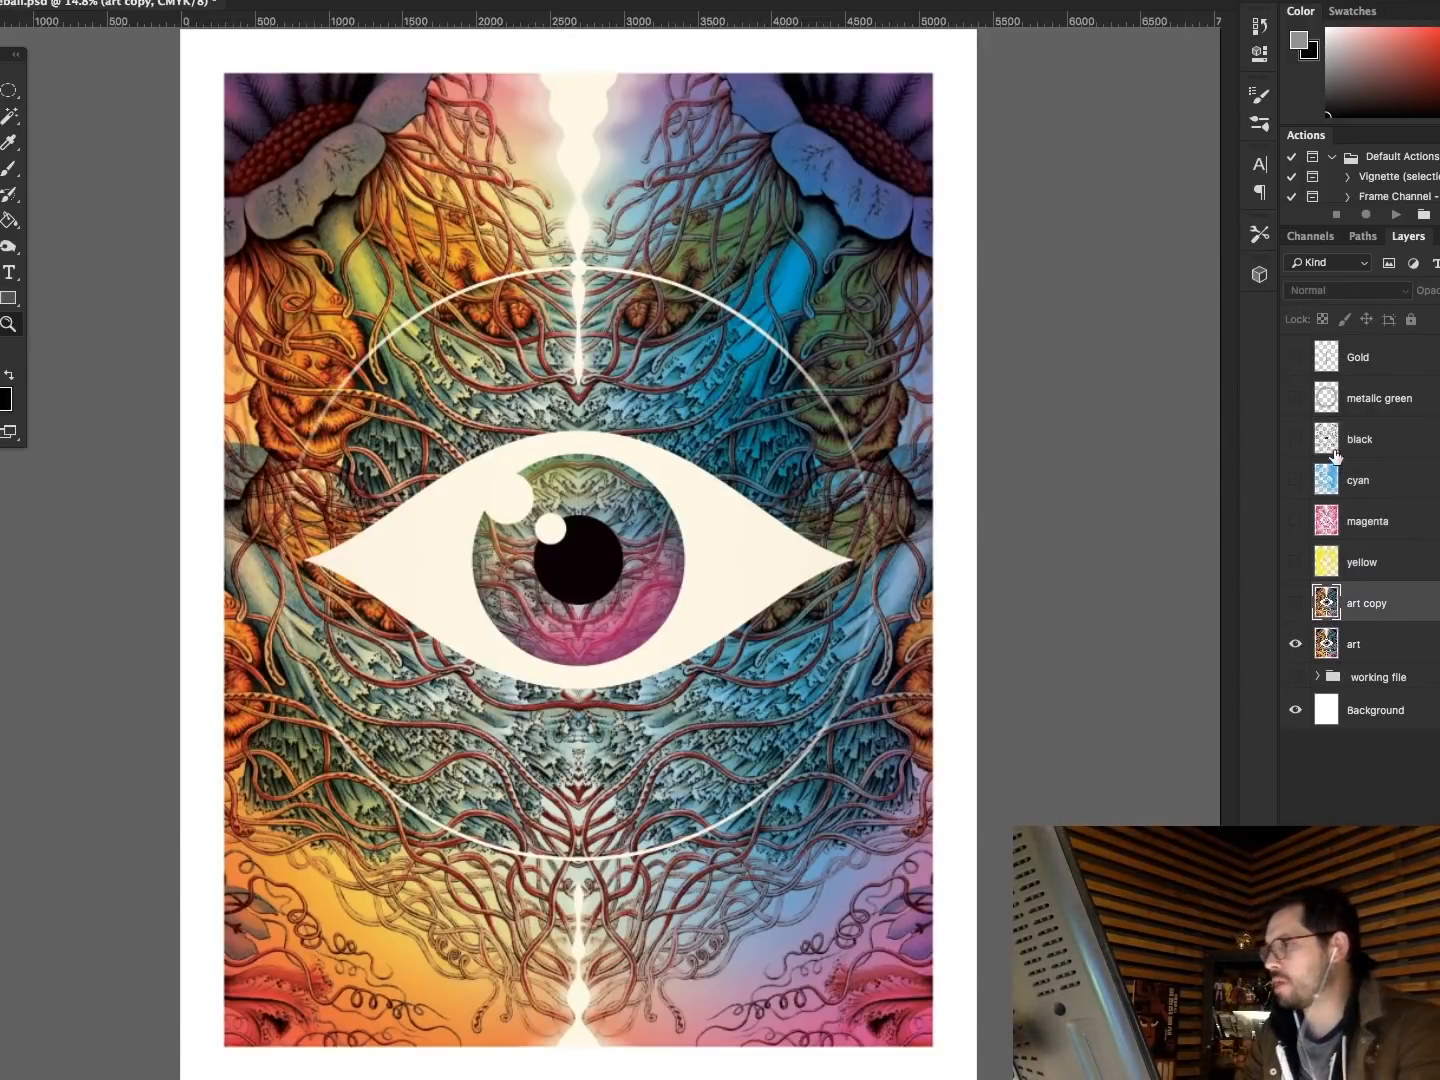
pyautogui.keyDown('shift'); pyautogui.click(1324, 357); pyautogui.keyUp('shift')
pyautogui.click(1435, 236)
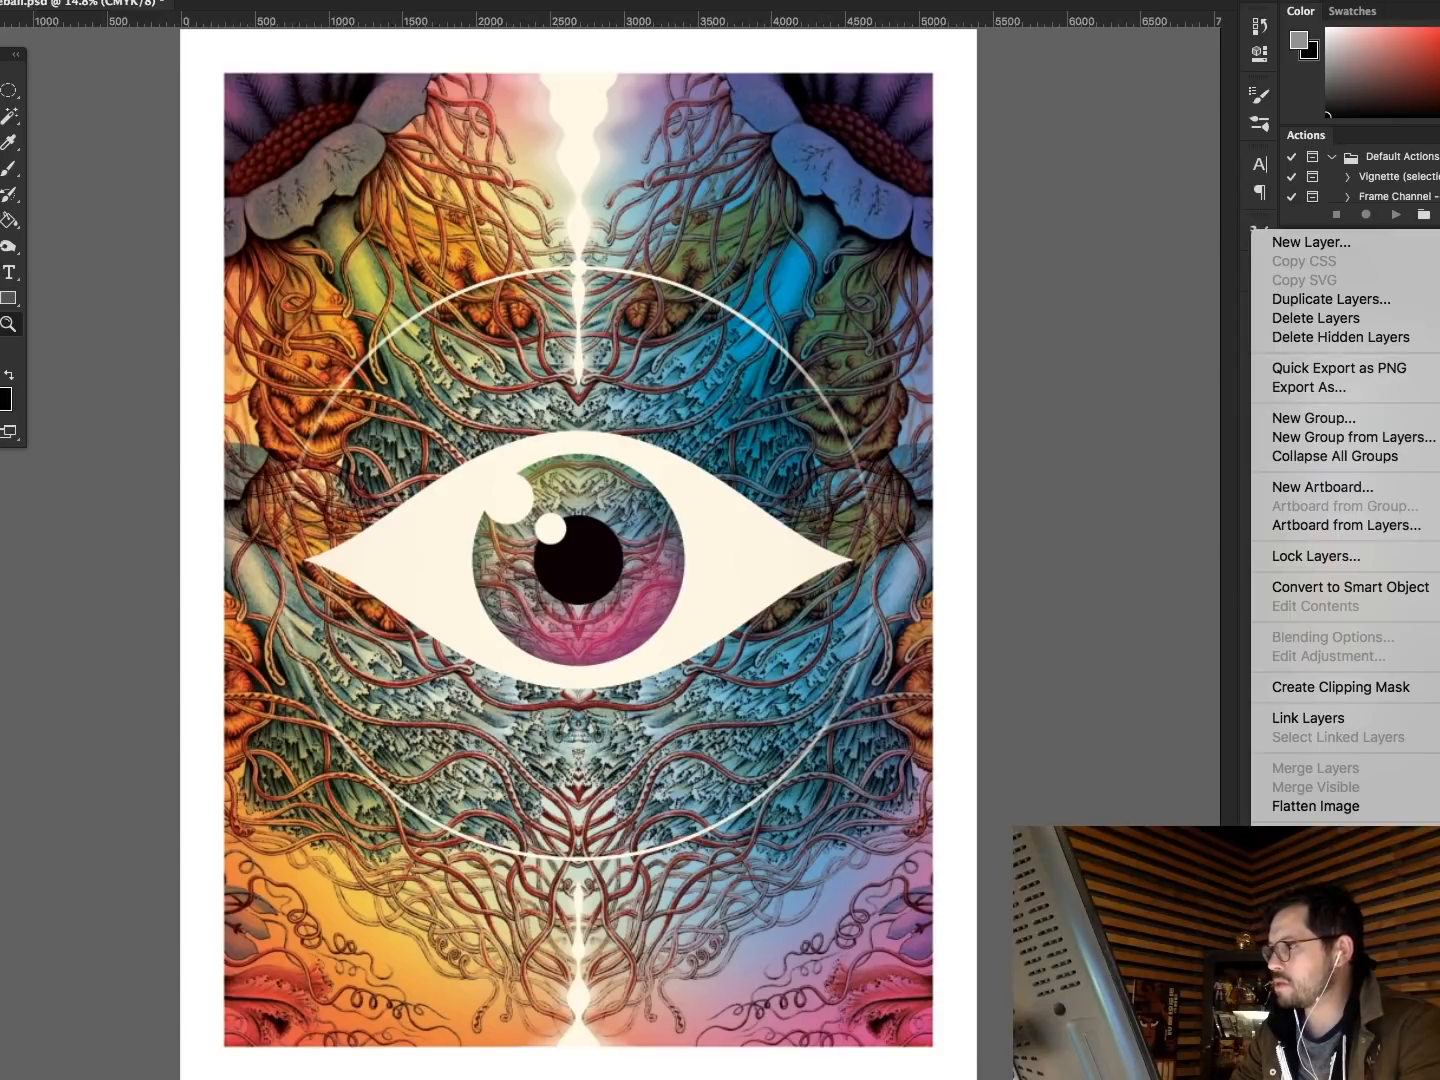
pyautogui.click(1372, 445)
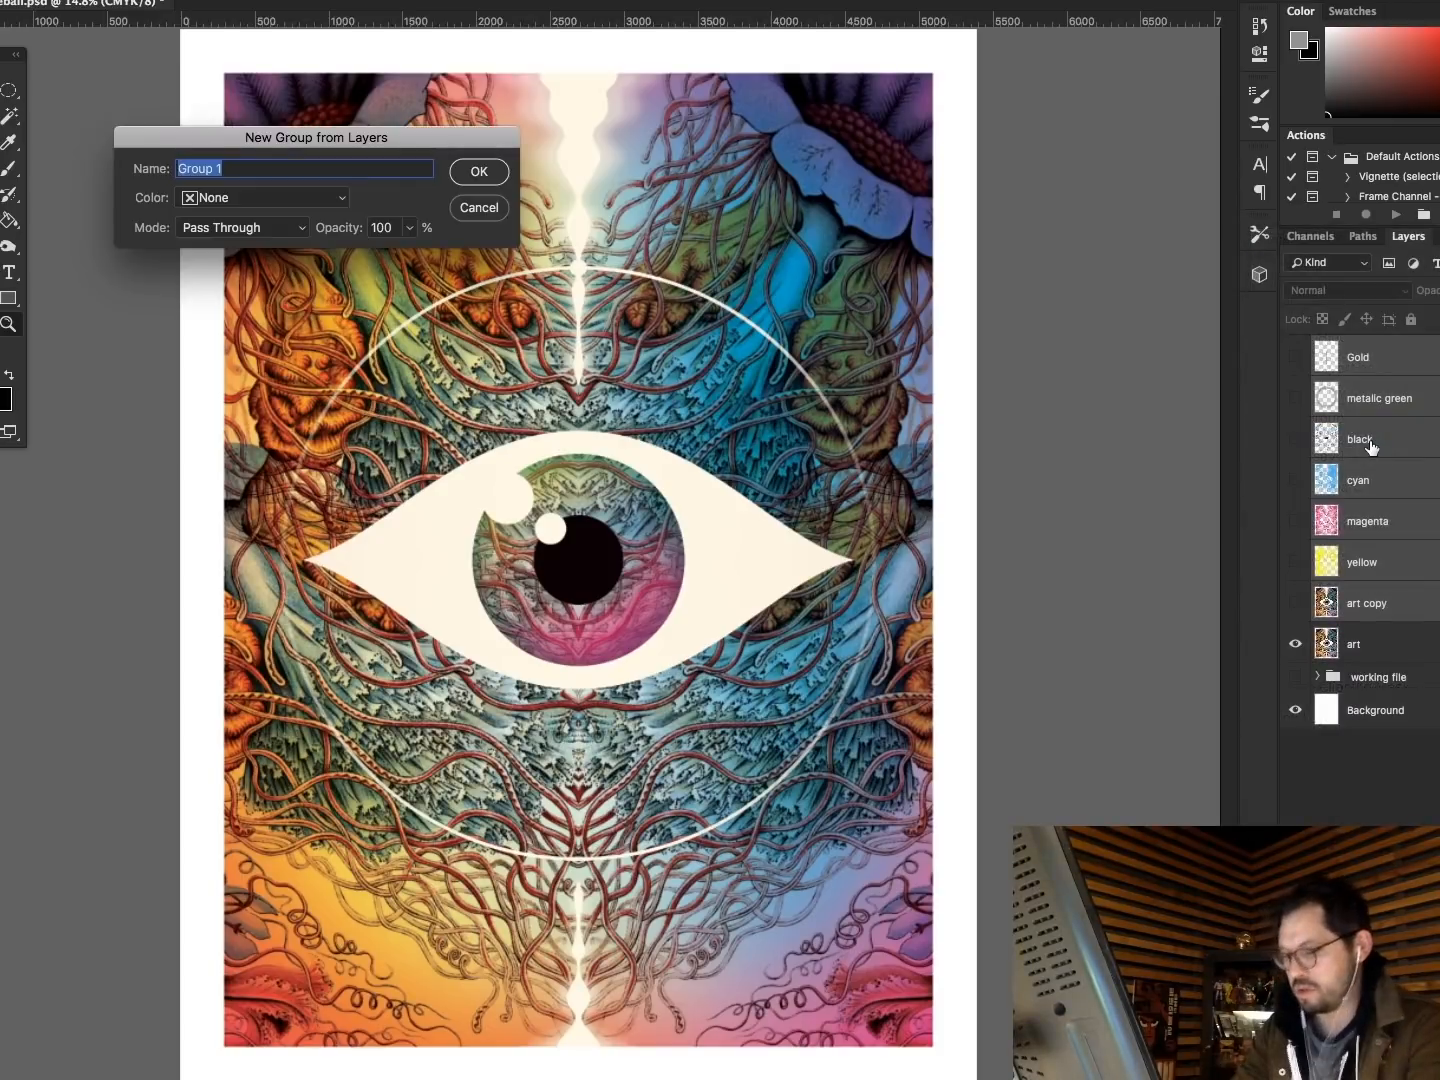
pyautogui.write('h')
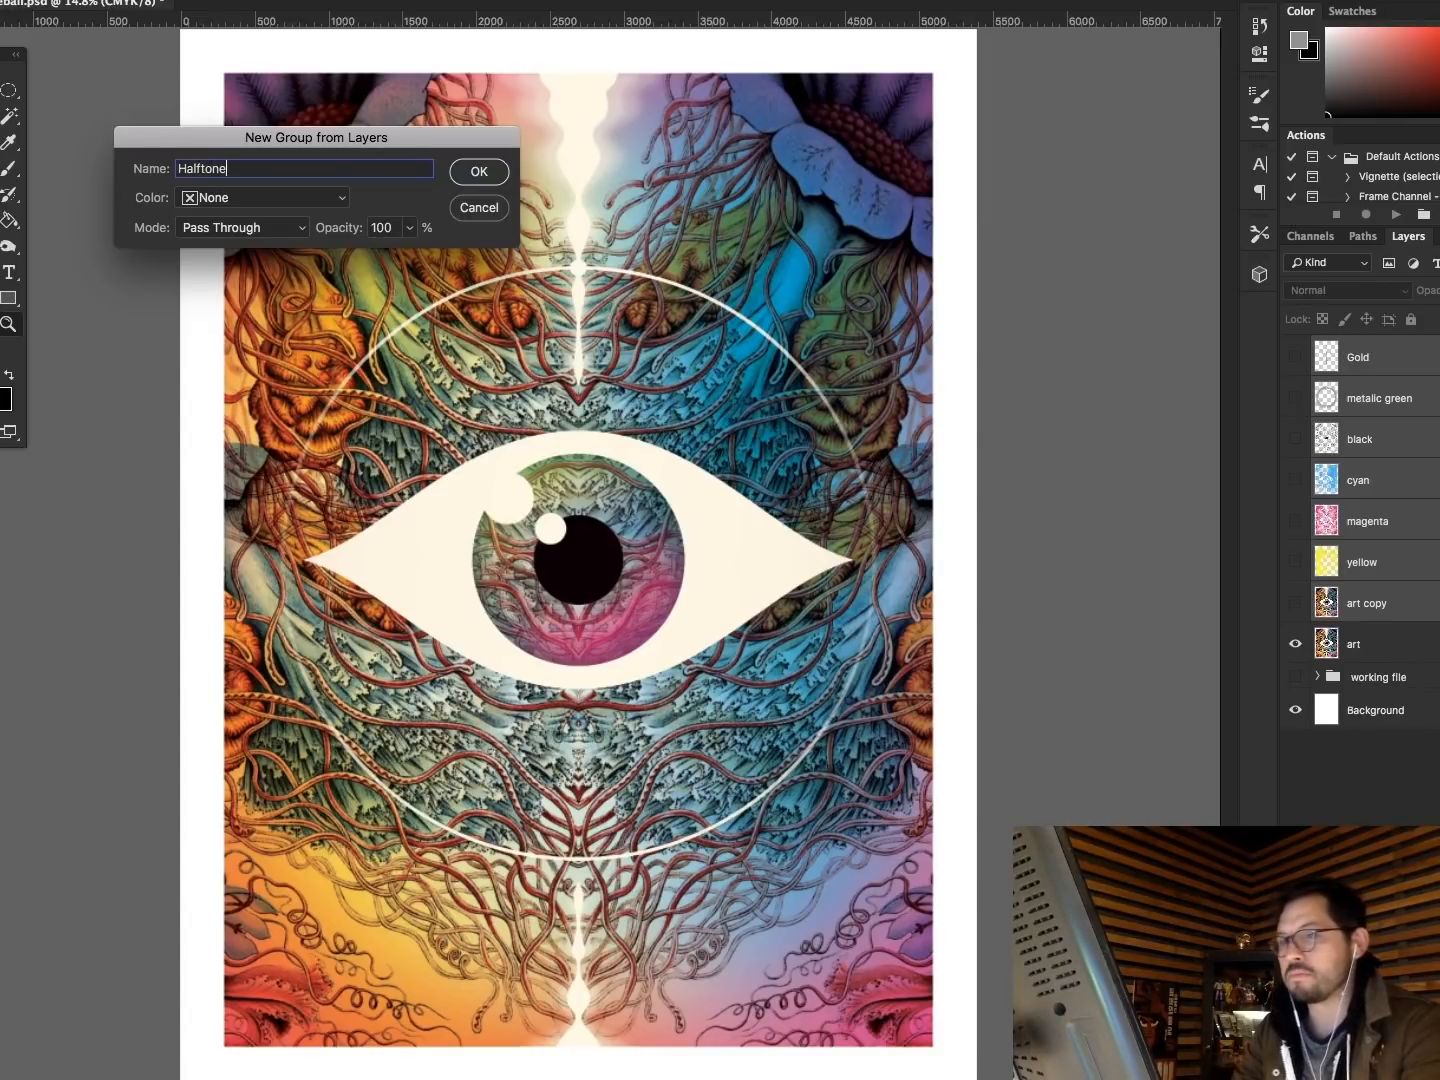
pyautogui.press('Return')
# Hide the Halftone group and expand it to list its layers.
pyautogui.click(1296, 350)
pyautogui.click(1296, 350)
pyautogui.click(1317, 349)
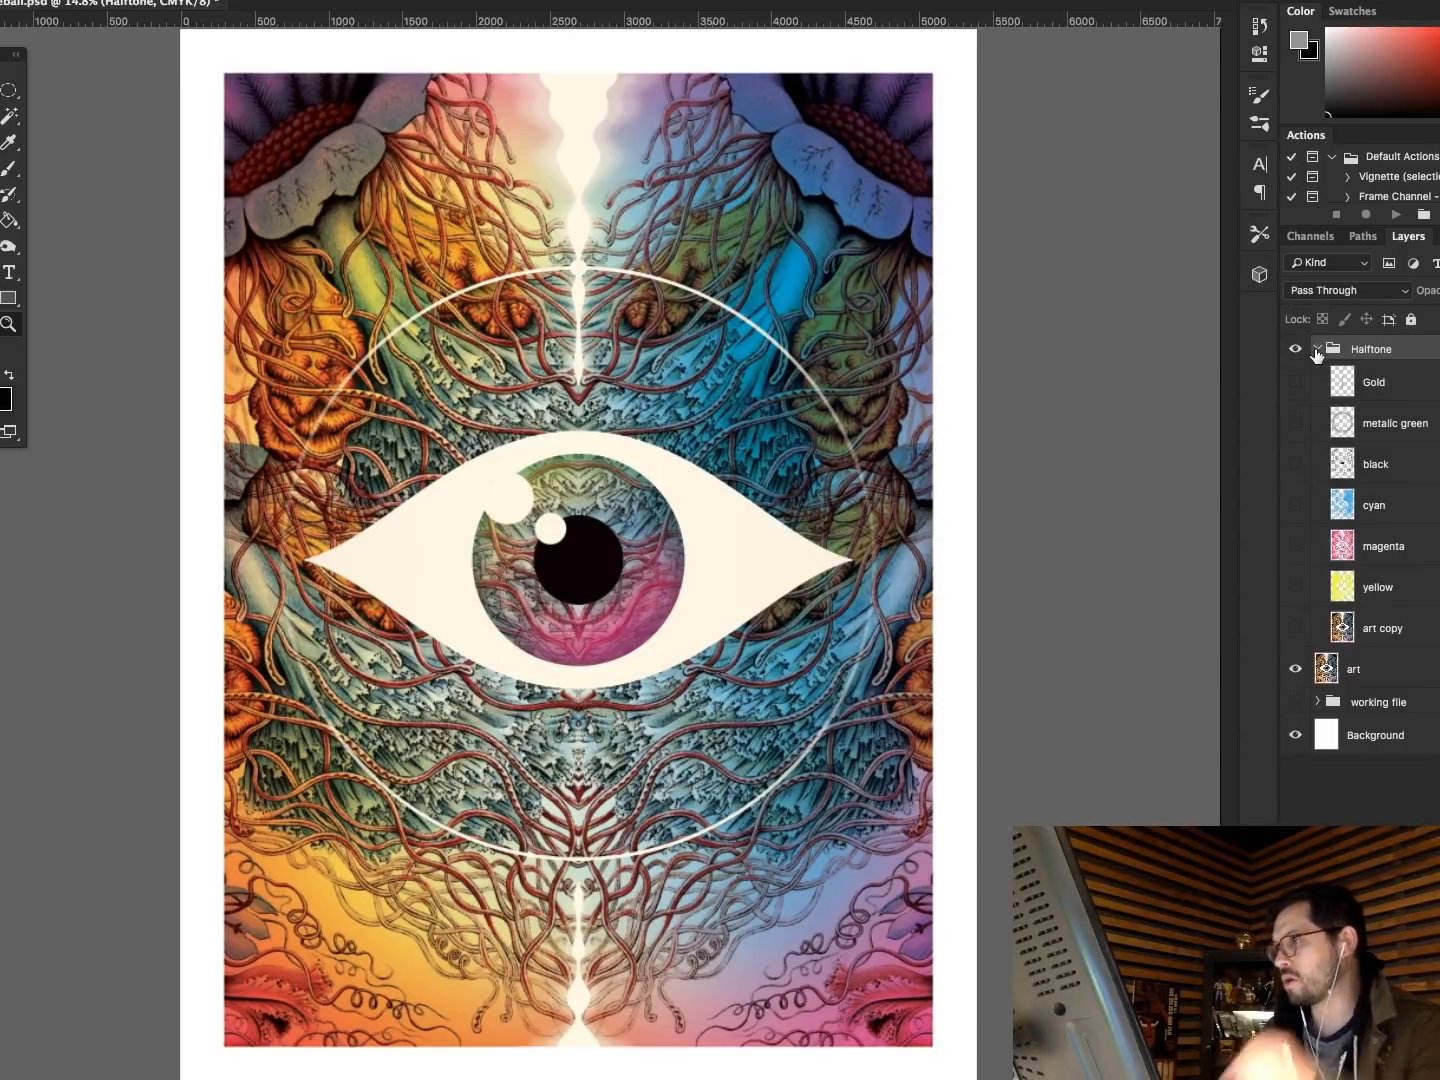
pyautogui.click(1296, 352)
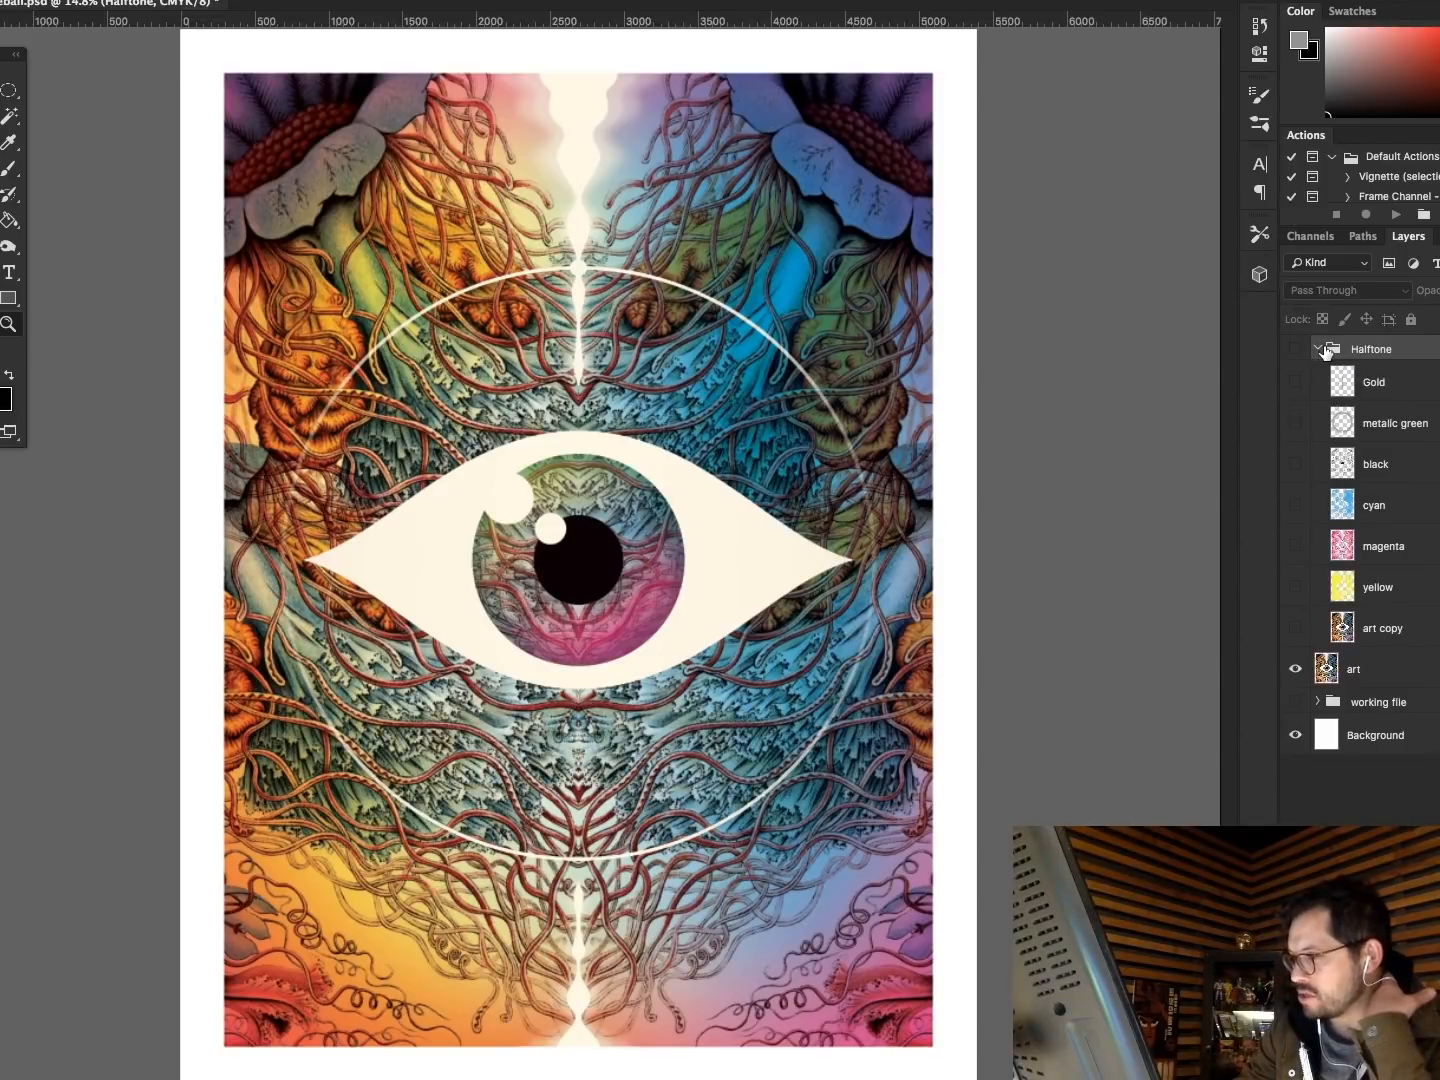
pyautogui.click(1317, 349)
pyautogui.click(1317, 349)
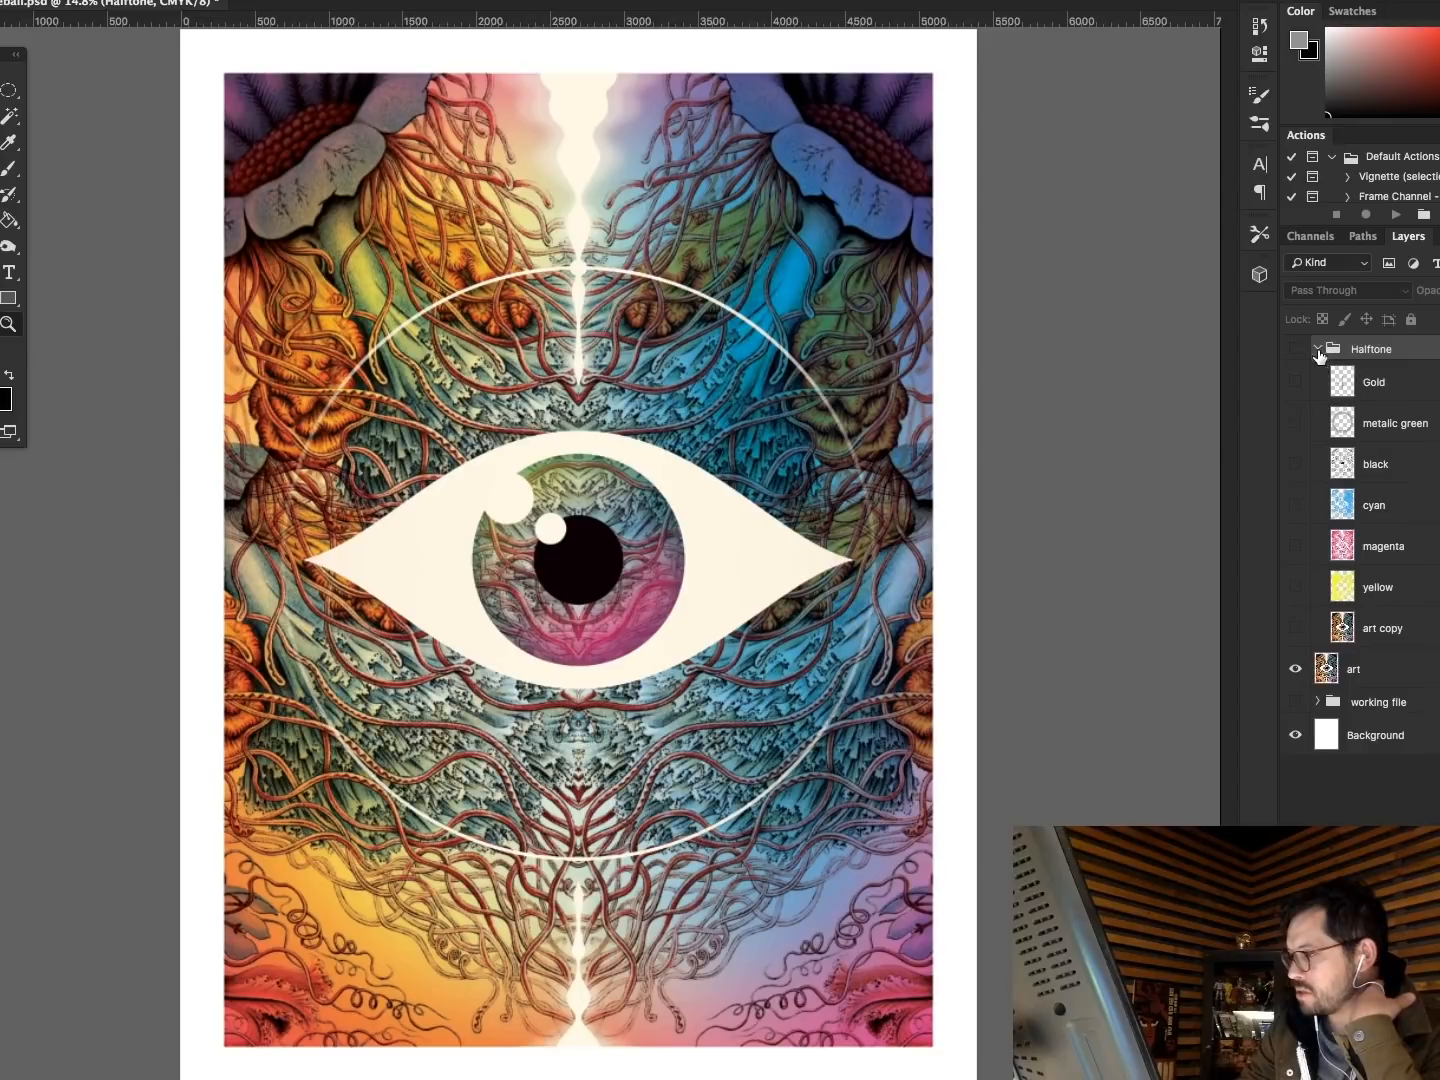
# Take the Gold and metalic green layers out of the Halftone group, collapse the group, and place it above them.
pyautogui.click(1342, 382)
pyautogui.keyDown('shift'); pyautogui.click(1340, 426); pyautogui.keyUp('shift')
pyautogui.moveTo(1345, 390); pyautogui.dragTo(1346, 336)
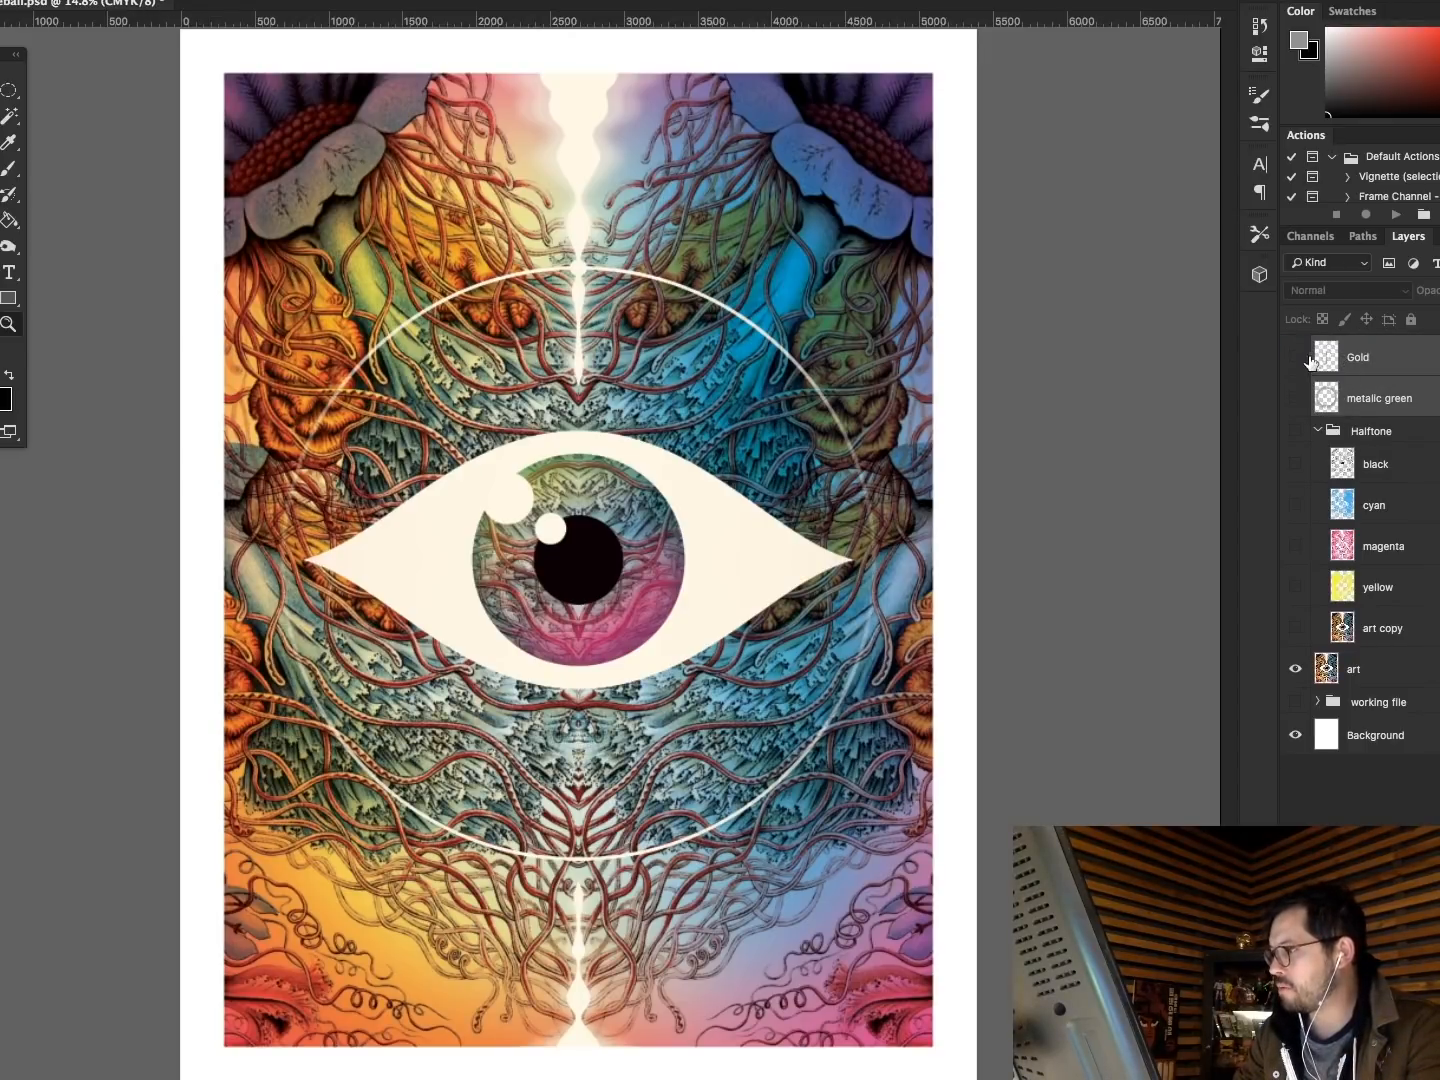
pyautogui.click(1318, 430)
pyautogui.moveTo(1333, 431); pyautogui.dragTo(1333, 345)
# Duplicate the art layer and hide the original.
pyautogui.click(1325, 463)
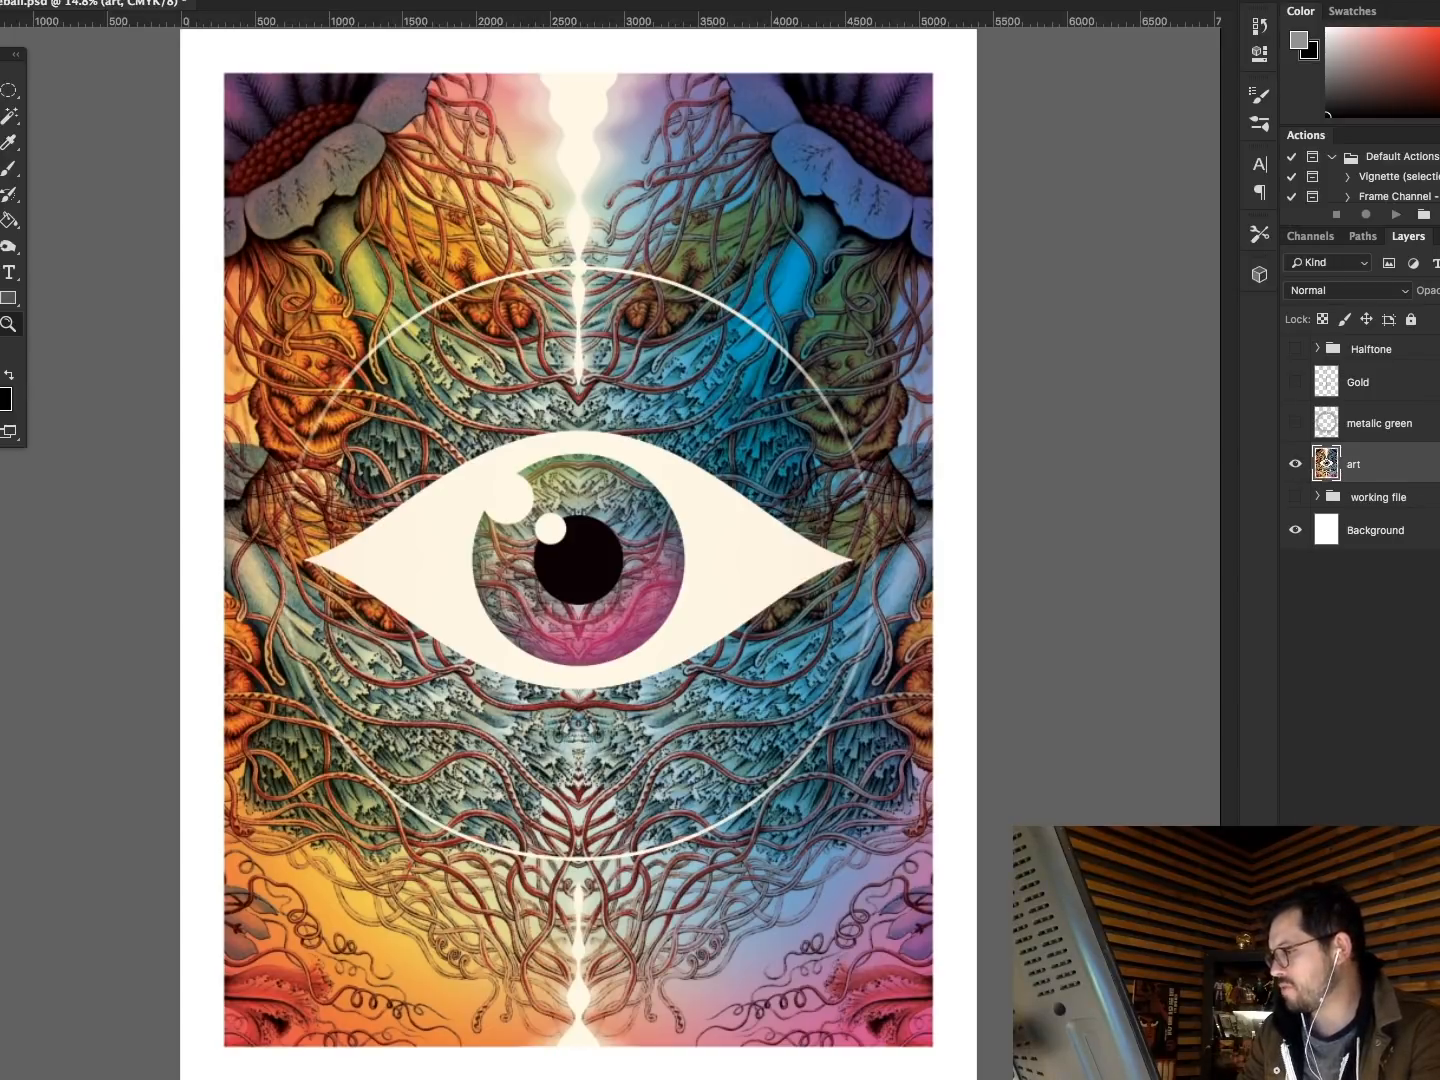
pyautogui.hotkey('ctrl', 'j')
pyautogui.click(1296, 506)
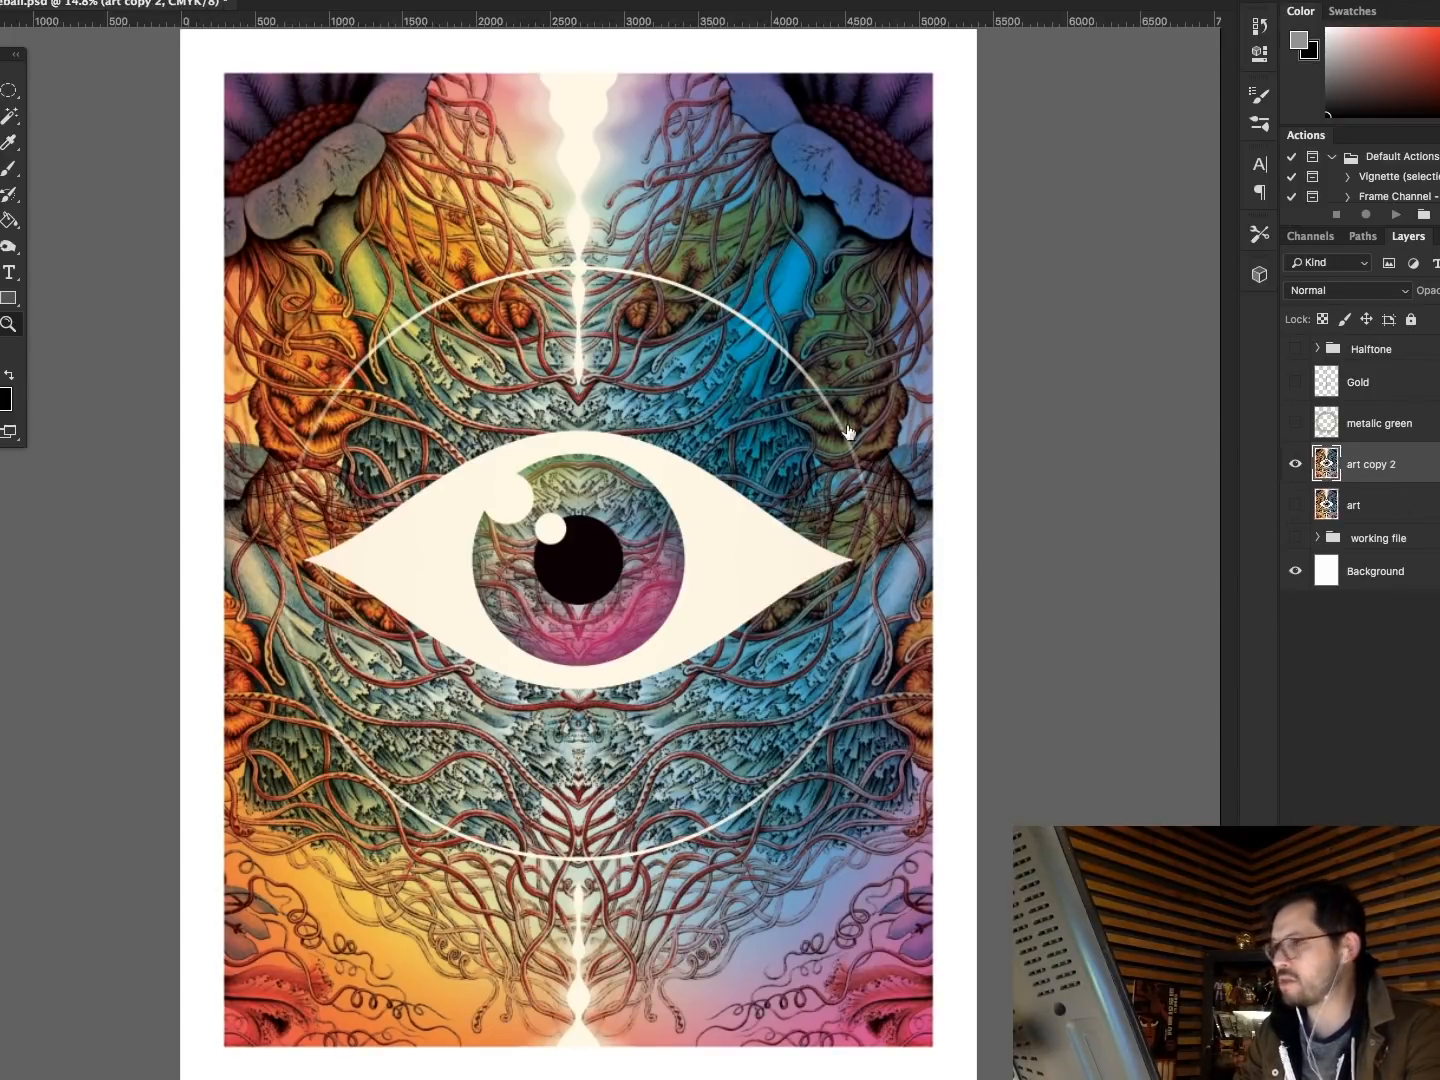
# View the Cyan channel of art copy 2 on its own, return to the CMYK composite, and select the channel's inked areas.
pyautogui.click(6, 325)
pyautogui.moveTo(540, 172); pyautogui.dragTo(866, 394)
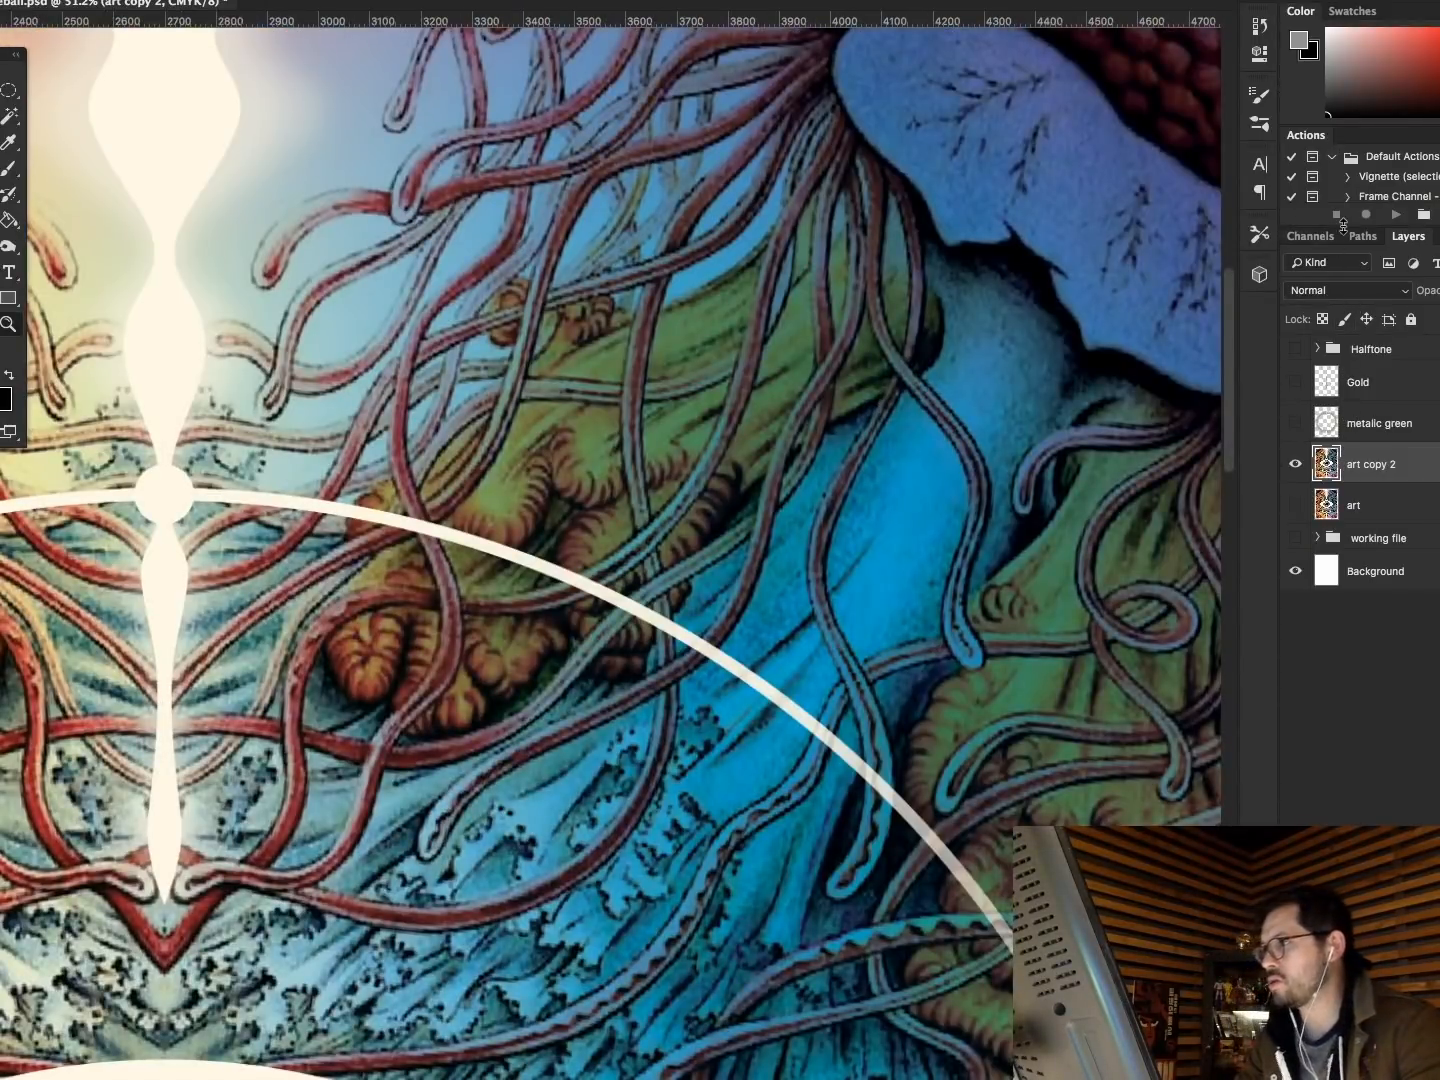
pyautogui.click(1311, 237)
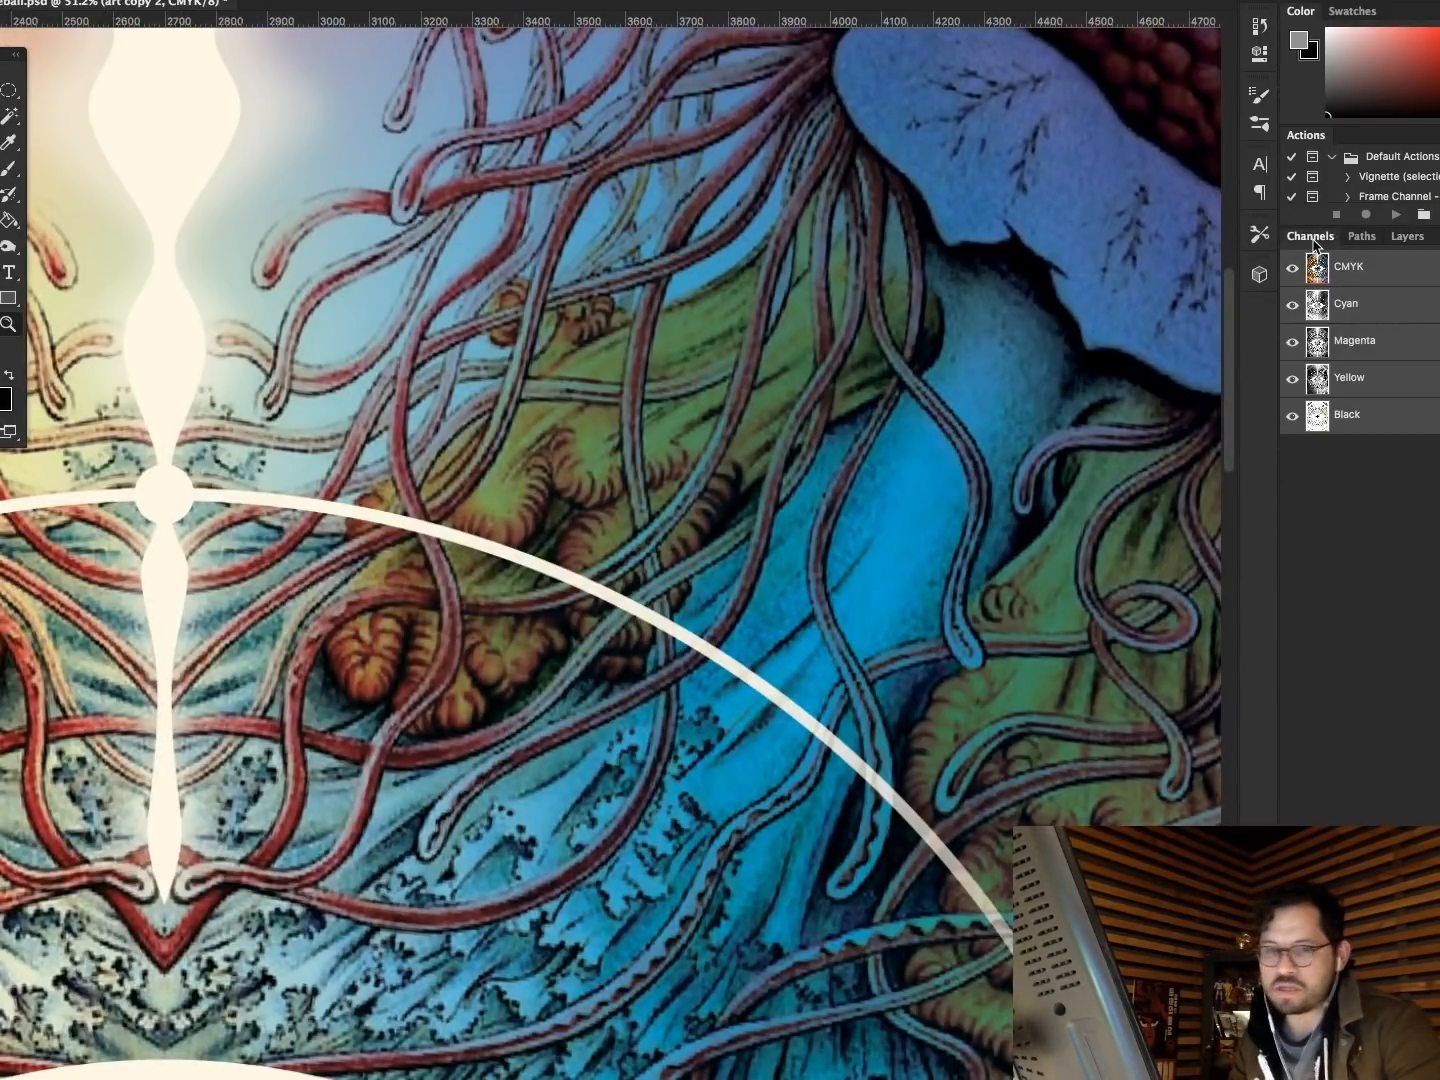
pyautogui.click(1318, 304)
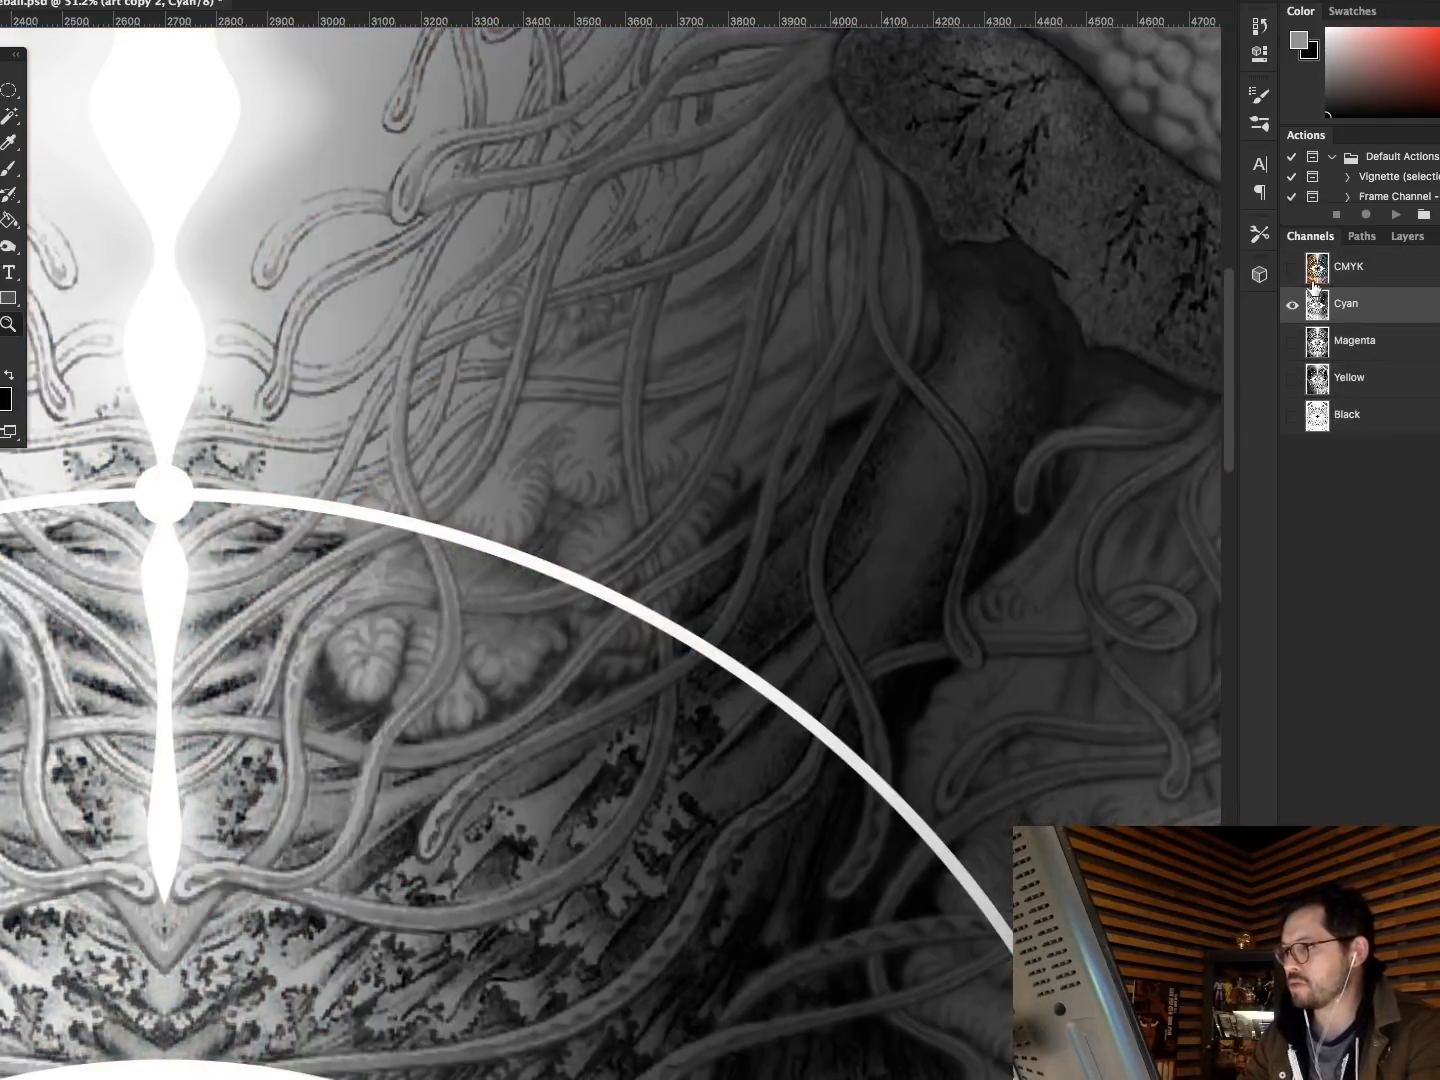
pyautogui.click(1290, 270)
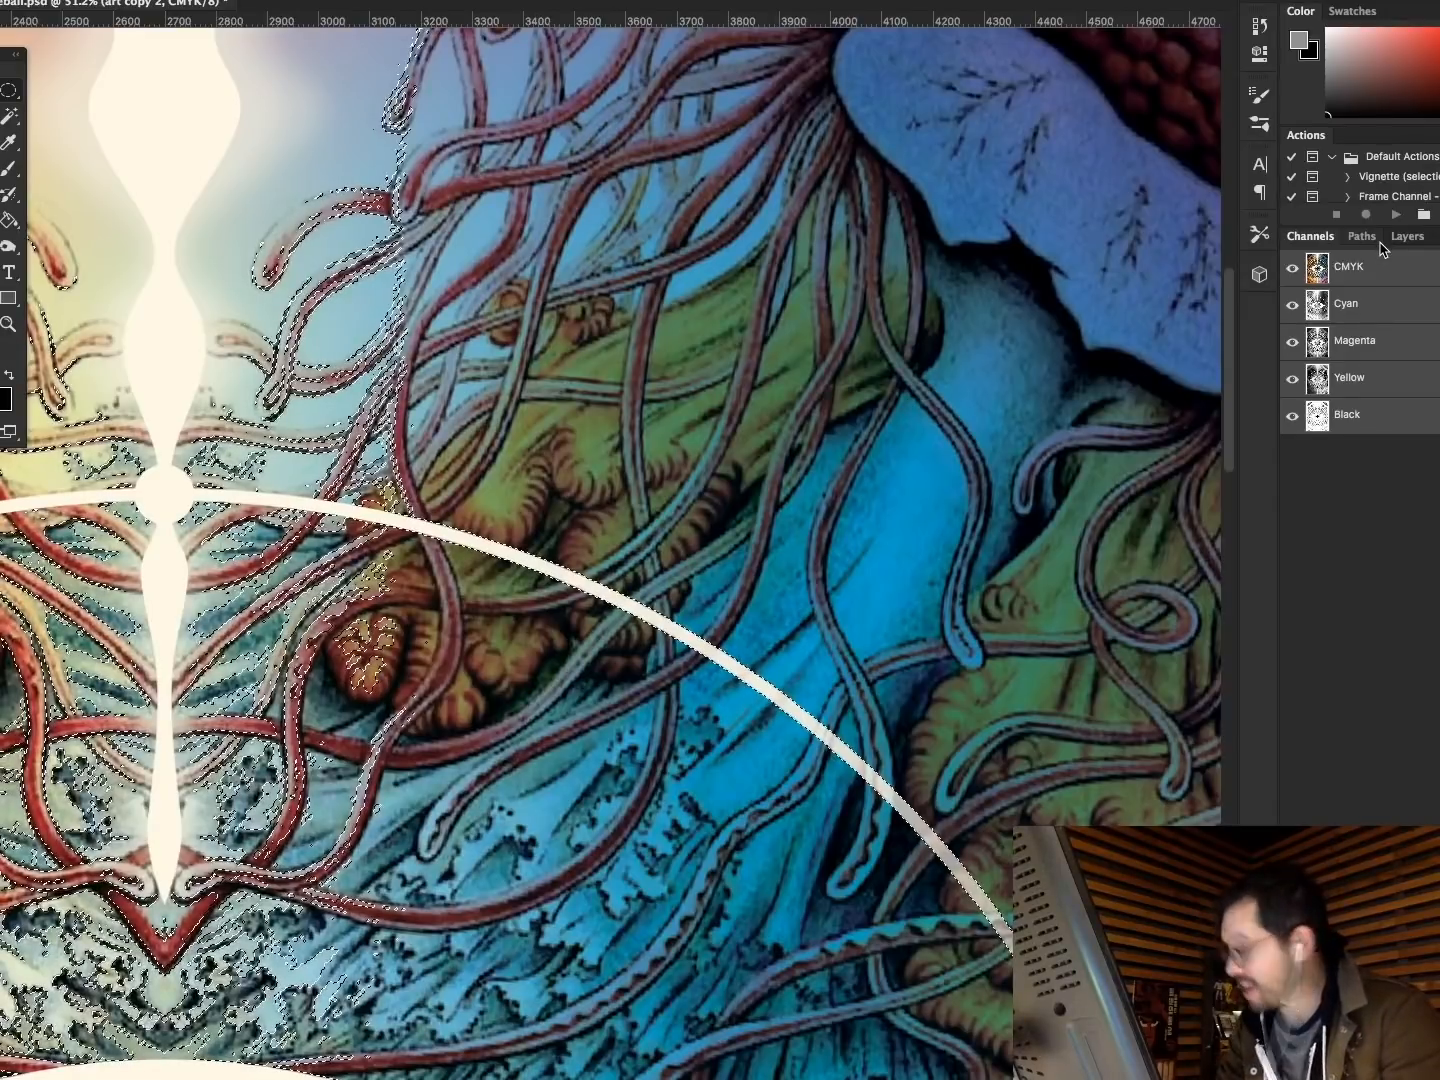
# Copy the selected cyan areas of art copy 2 to a new layer and hide art copy 2.
pyautogui.click(1406, 237)
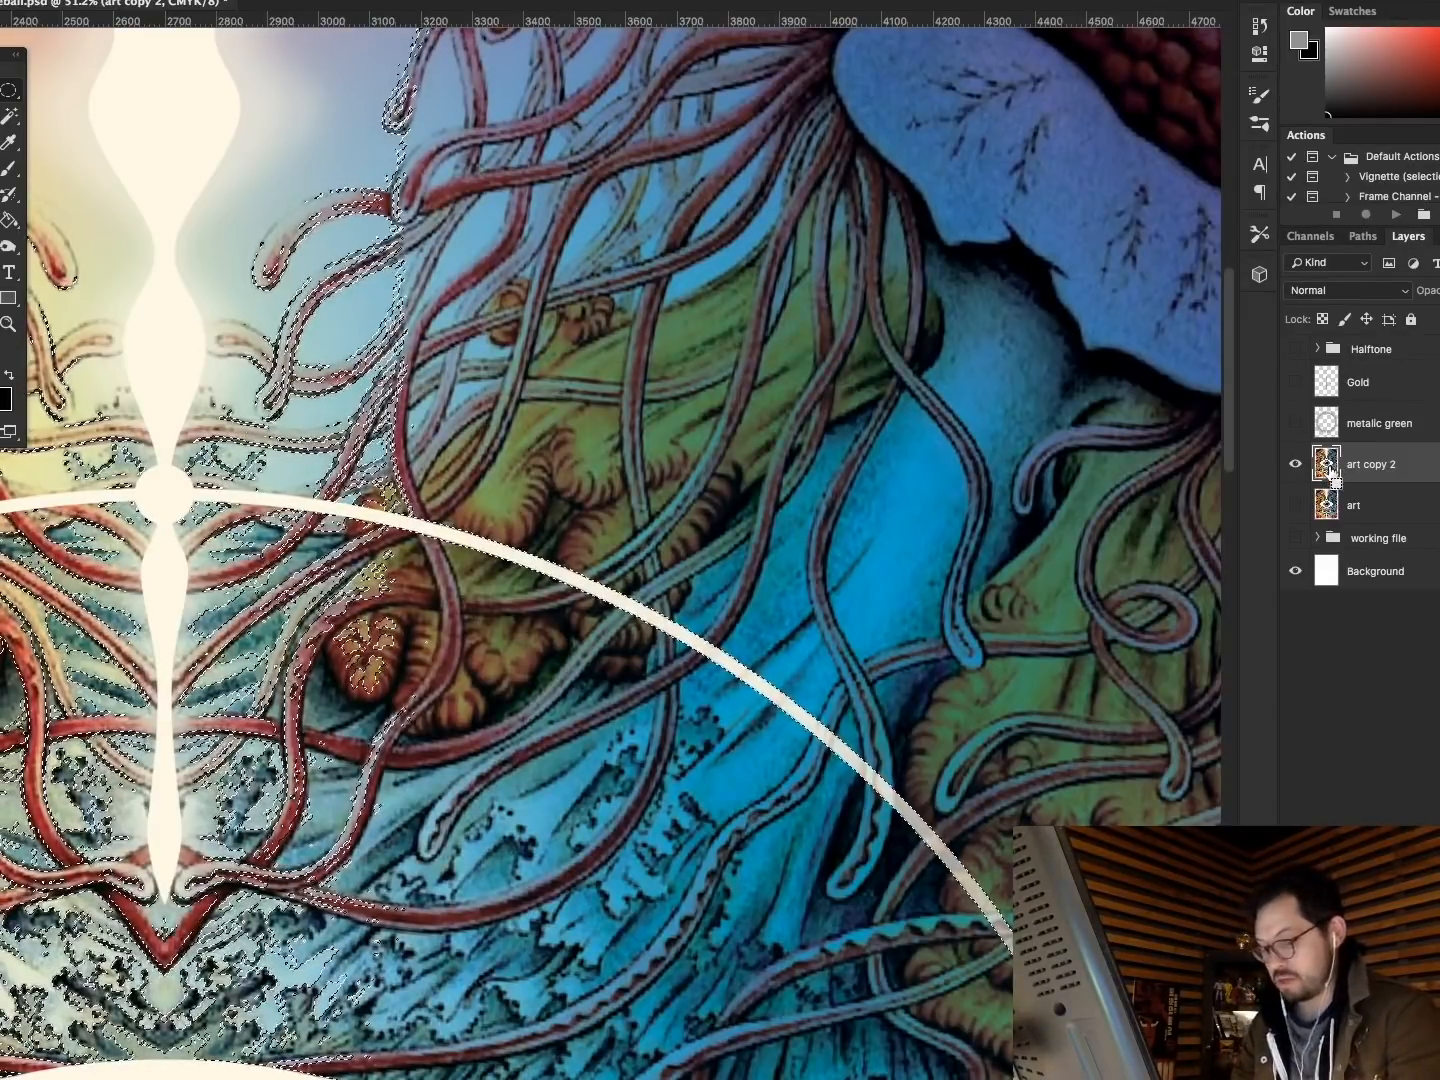
pyautogui.press('super+j')
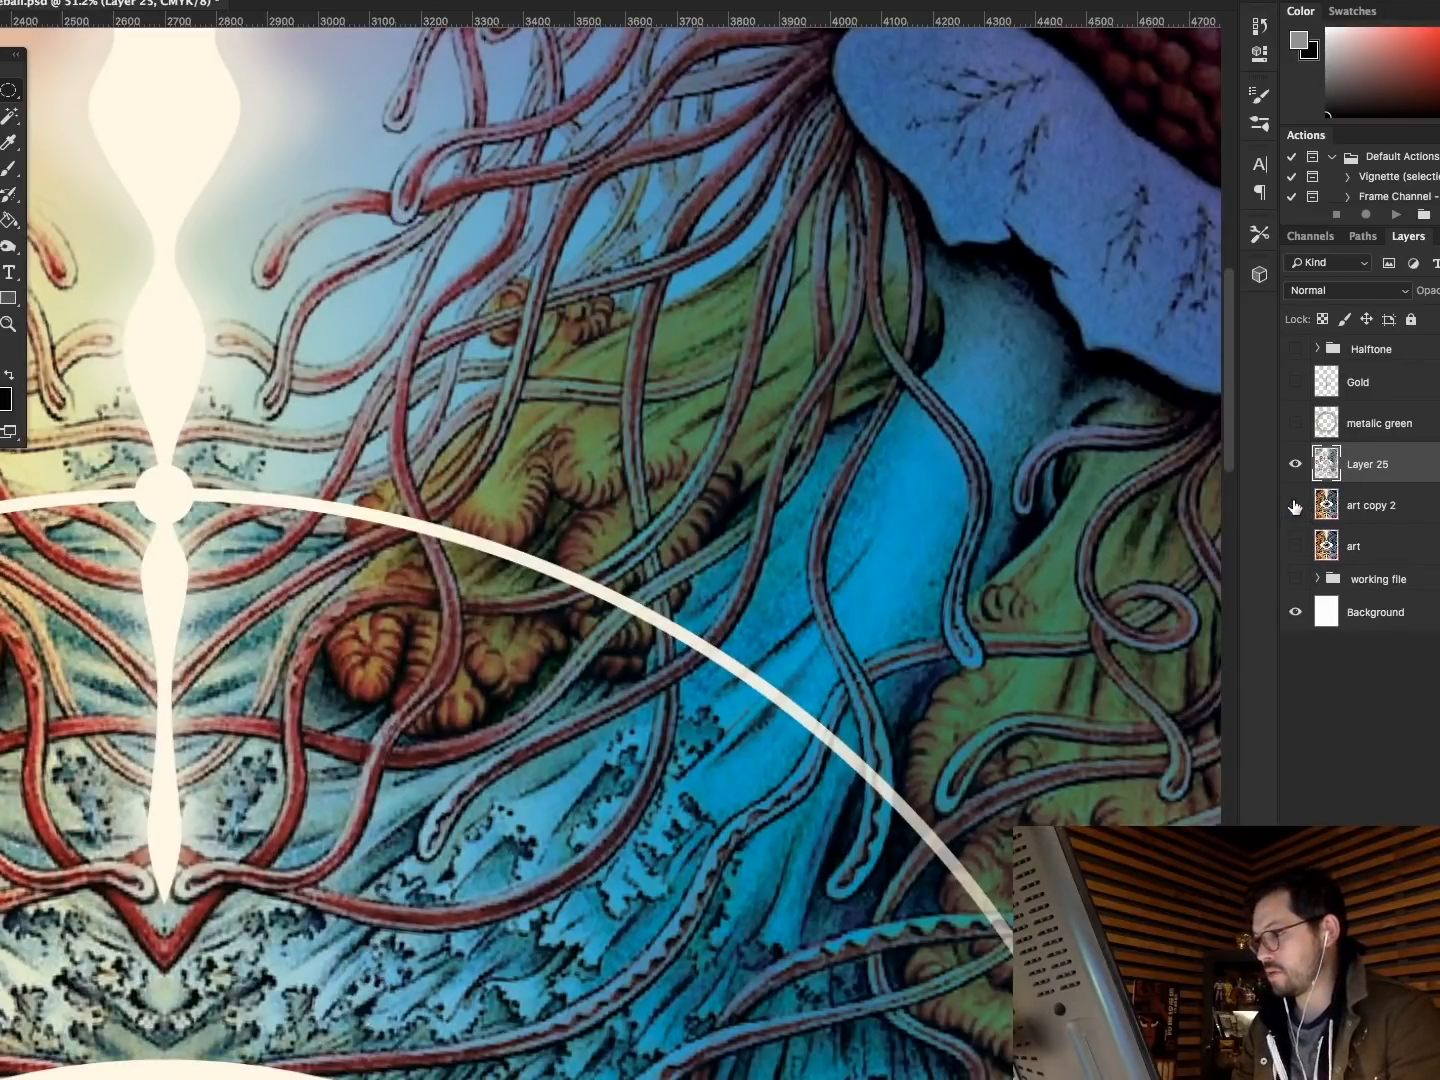
pyautogui.click(1295, 505)
pyautogui.press('super+0')
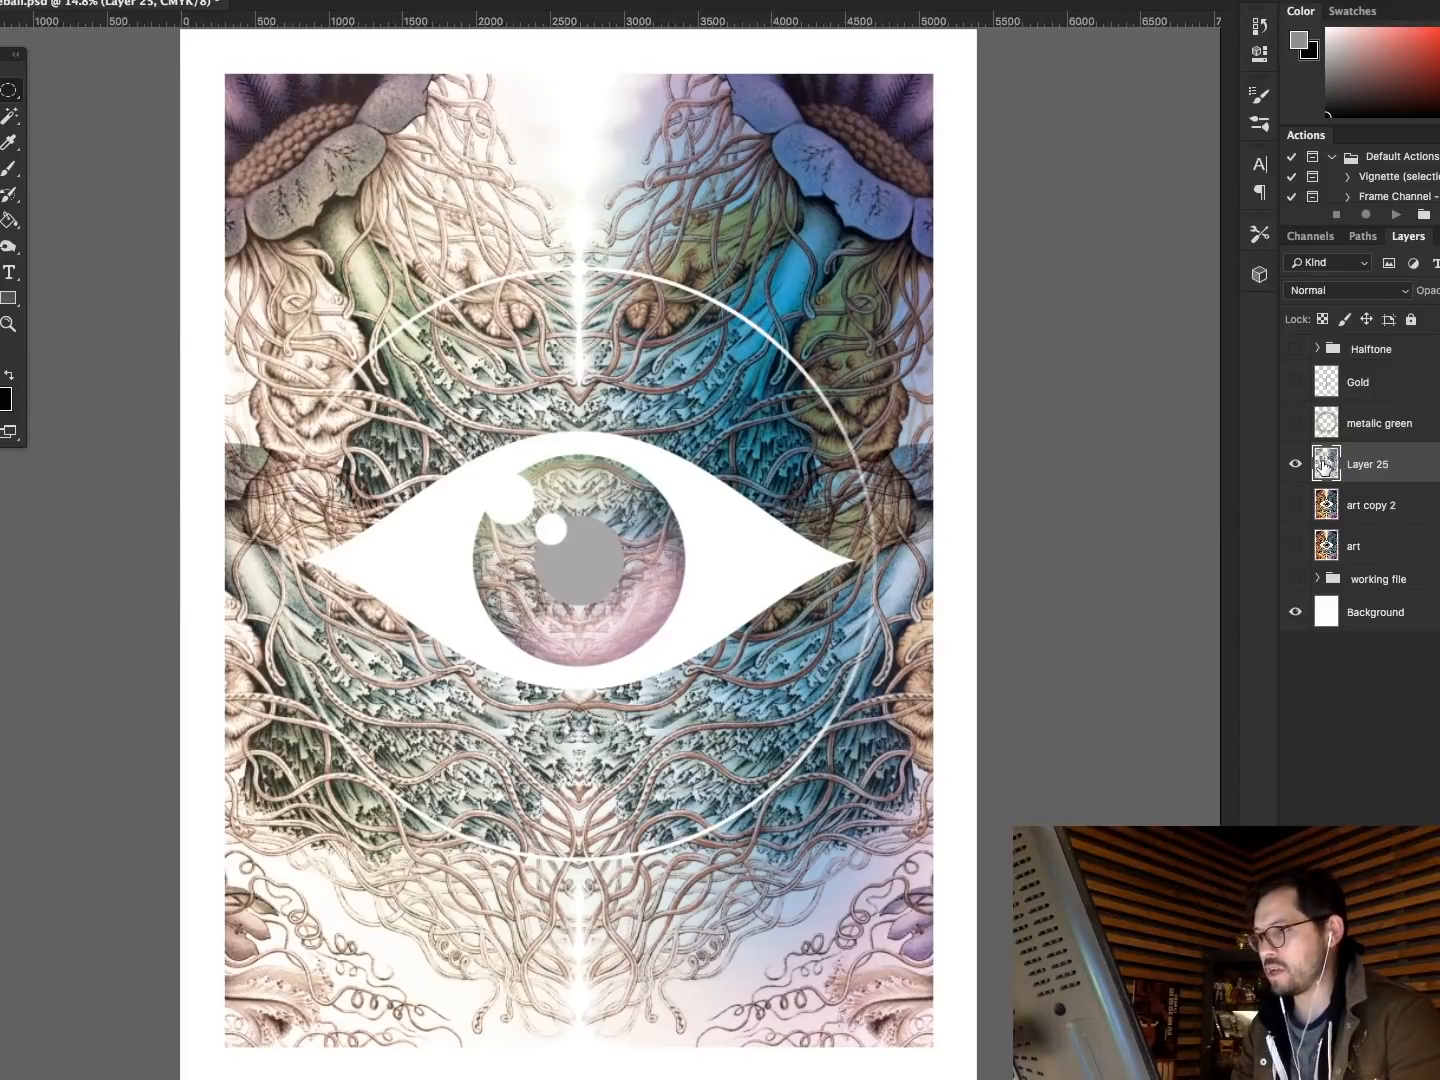
# Apply a Color Overlay of 100% cyan with 0% magenta, yellow and black to the layer copied from the Cyan channel.
pyautogui.doubleClick(1326, 464)
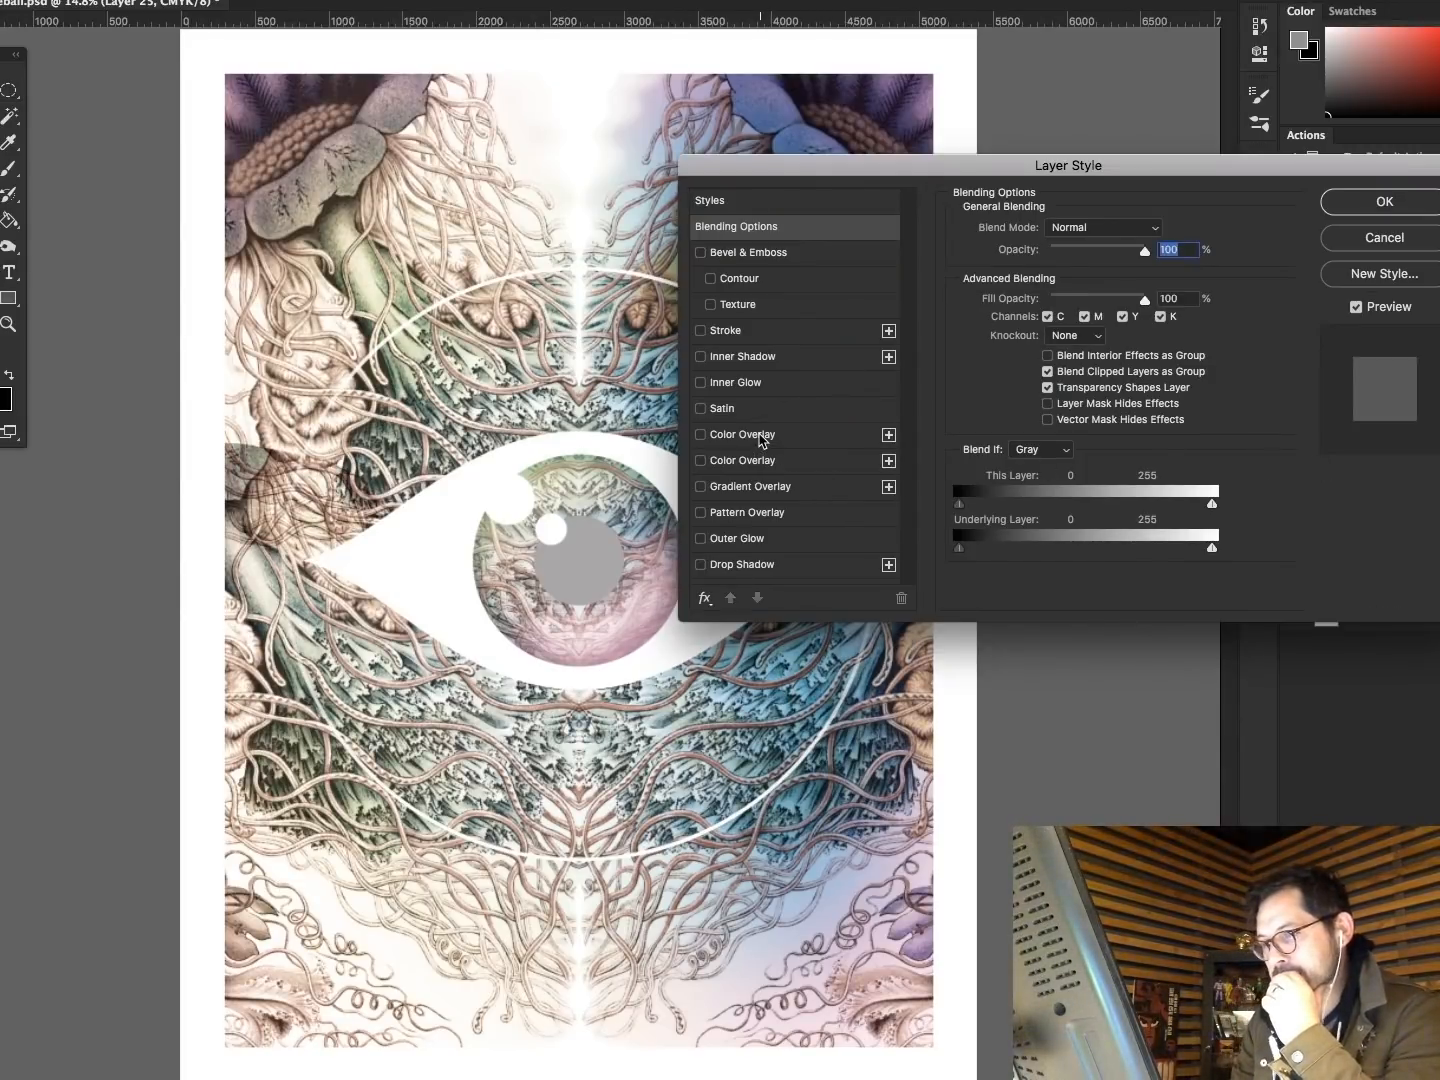
pyautogui.click(759, 437)
pyautogui.click(1160, 232)
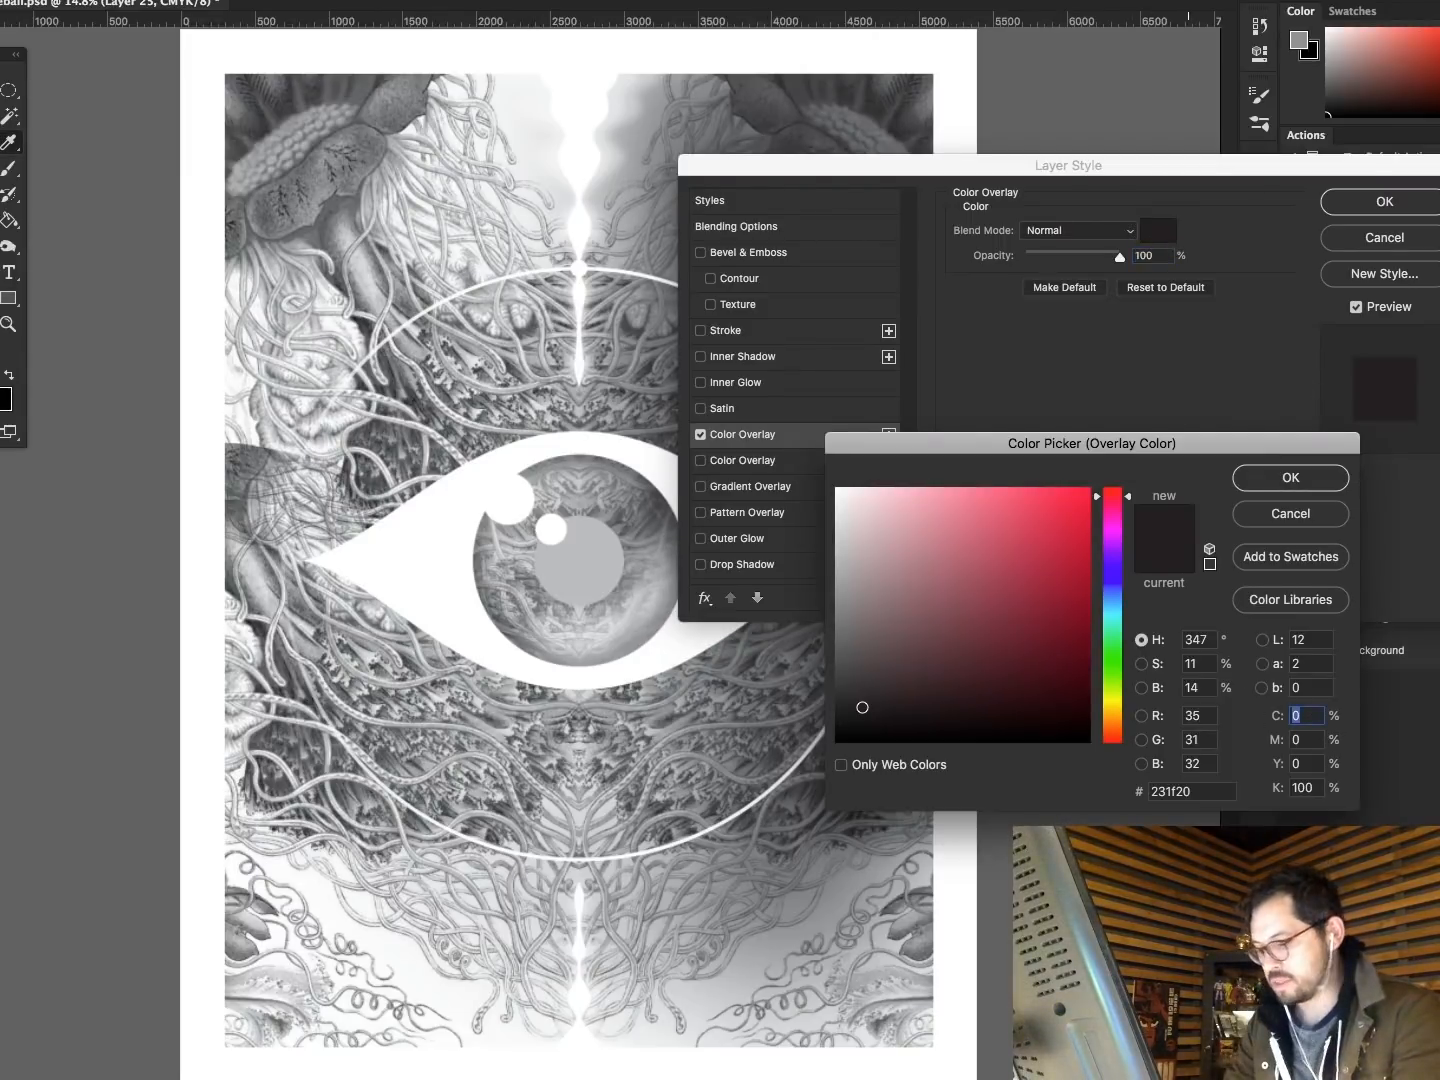
pyautogui.write('100')
pyautogui.press('Tab')
pyautogui.press('Tab')
pyautogui.write('0')
pyautogui.press('Tab')
pyautogui.click(1307, 481)
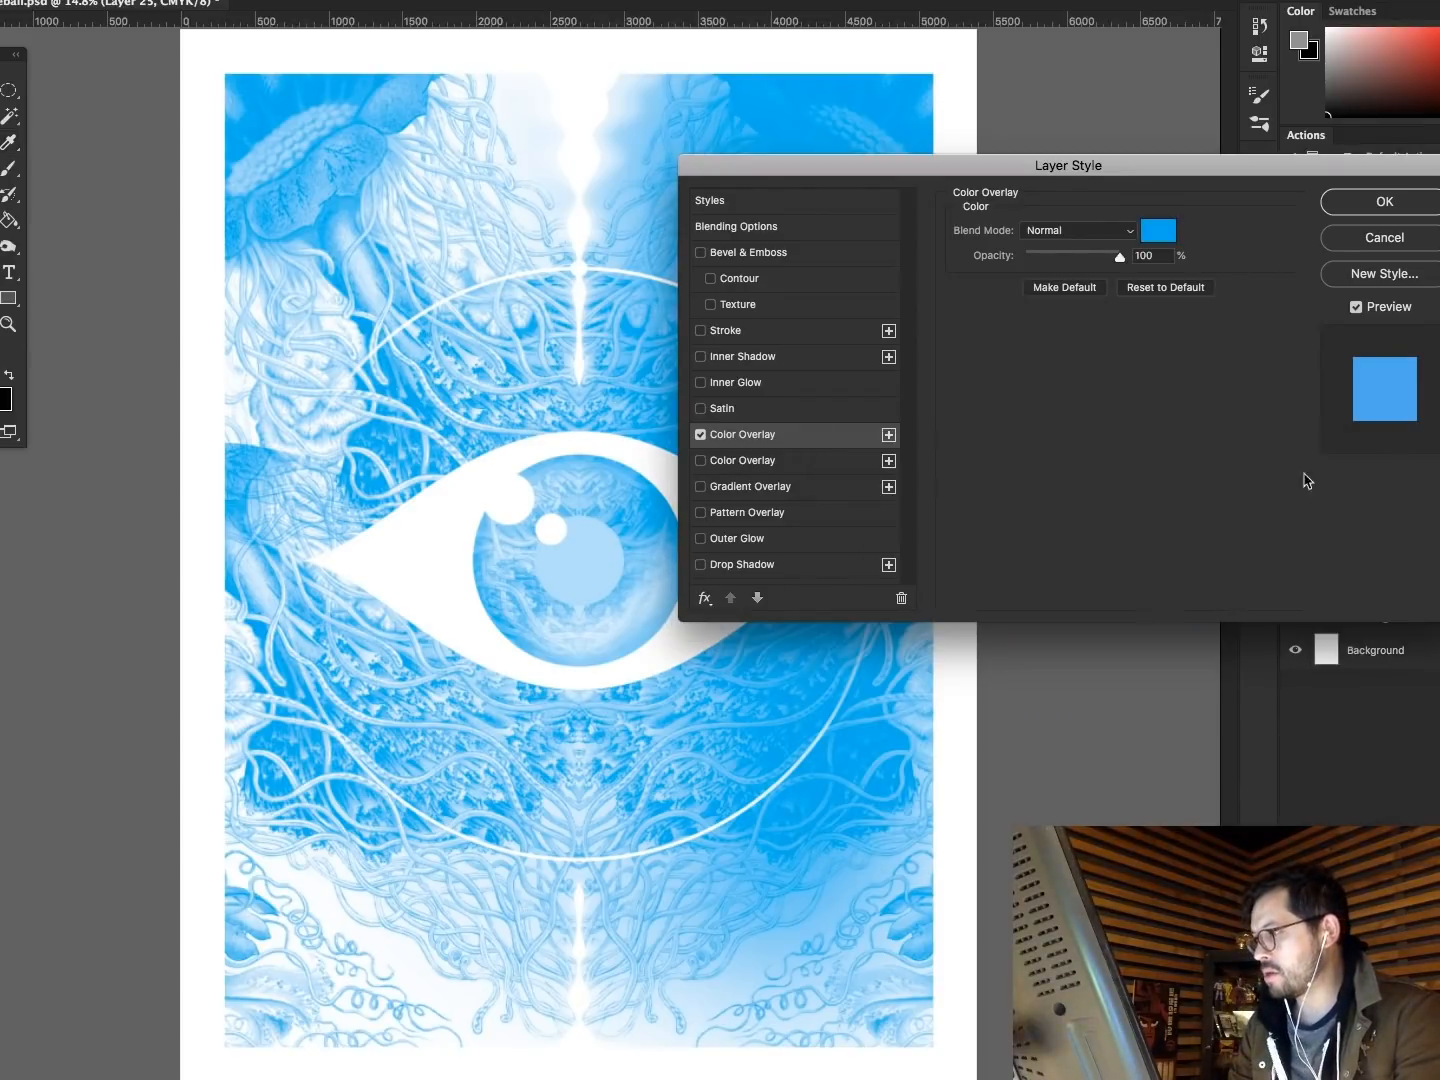
pyautogui.click(1371, 203)
# Set the cyan-coloured layer's blend mode to Dissolve and examine its grain up close.
pyautogui.click(9, 324)
pyautogui.moveTo(452, 160); pyautogui.dragTo(714, 391)
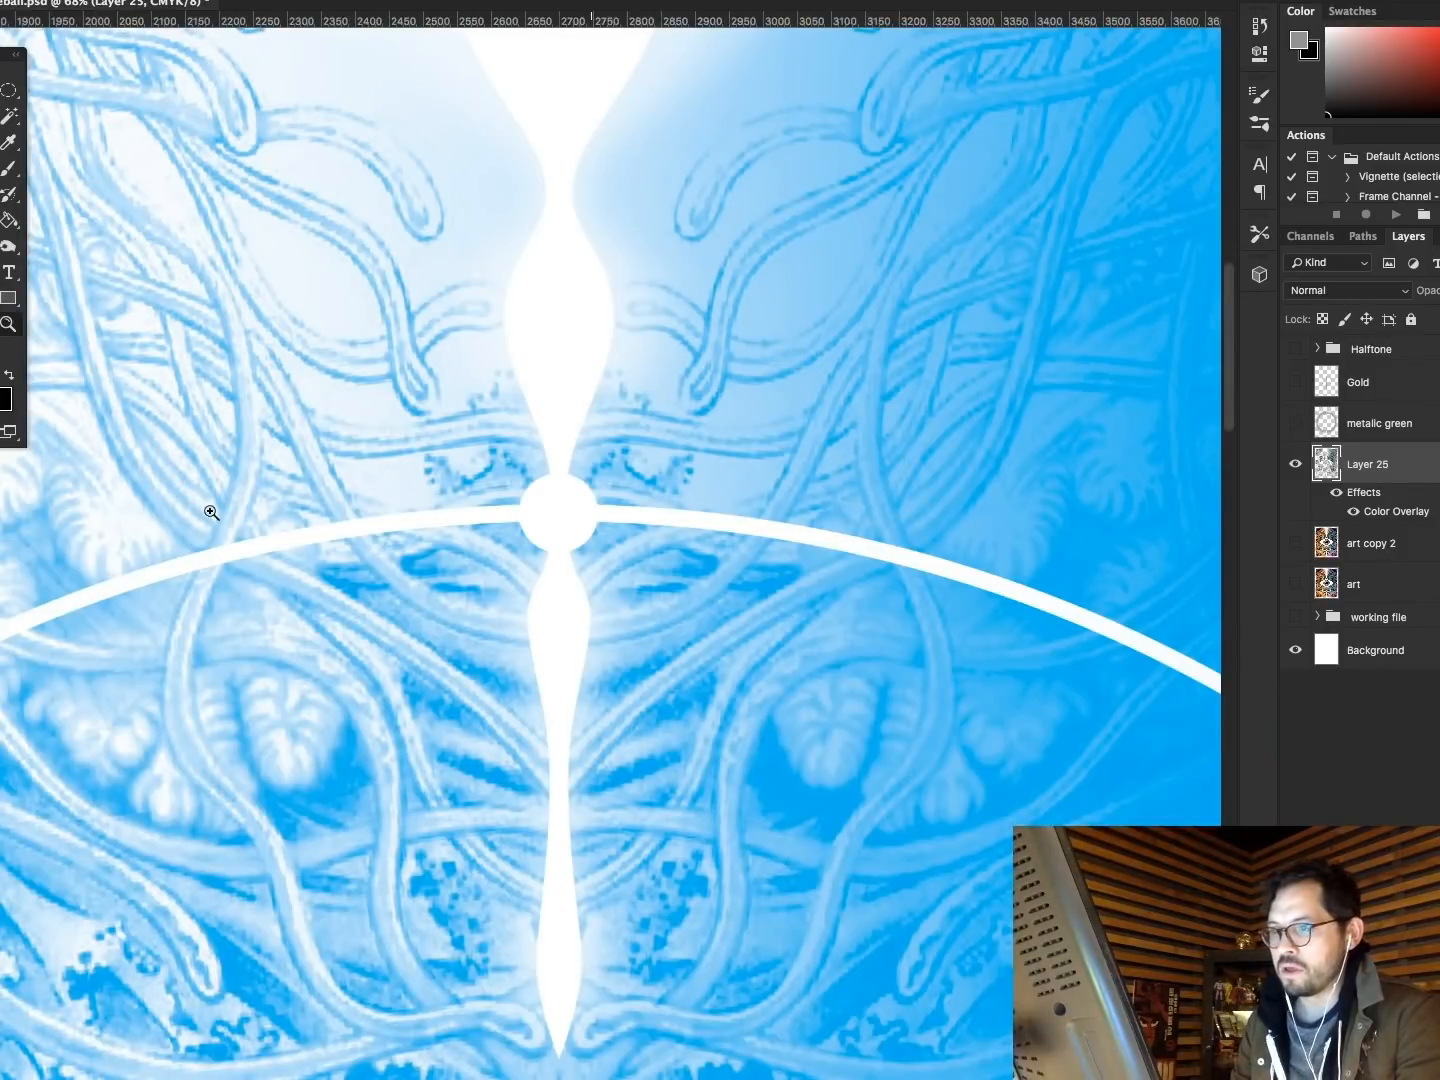
pyautogui.moveTo(248, 485); pyautogui.dragTo(331, 470)
pyautogui.moveTo(230, 526); pyautogui.dragTo(435, 517)
pyautogui.press('super+0')
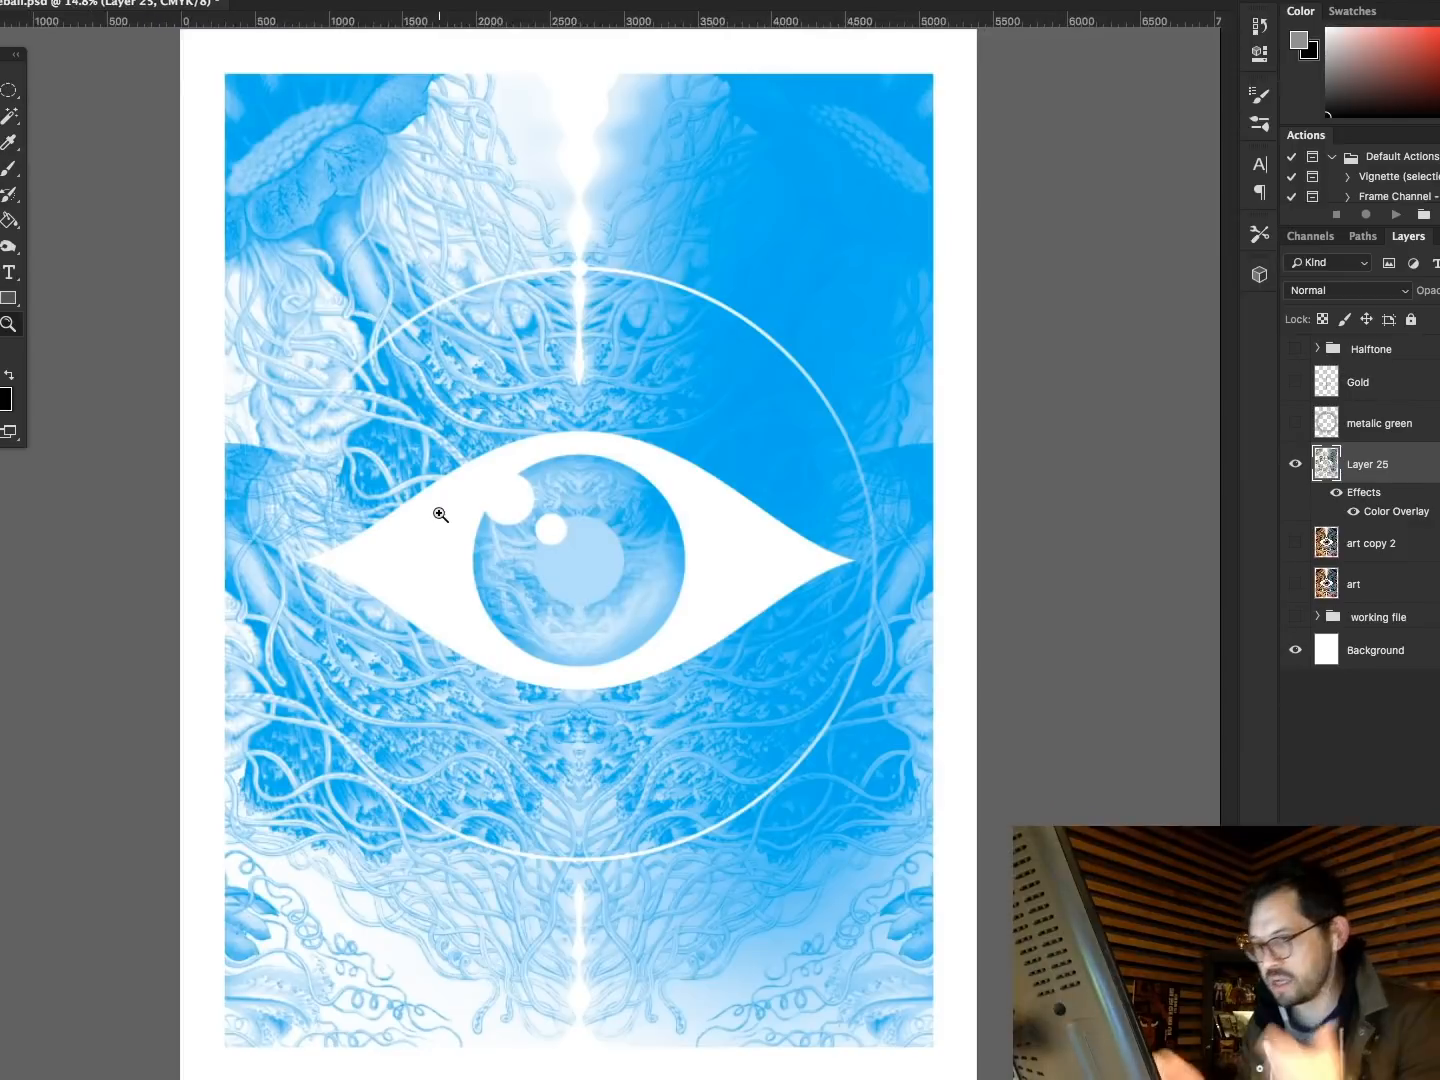
pyautogui.click(1367, 292)
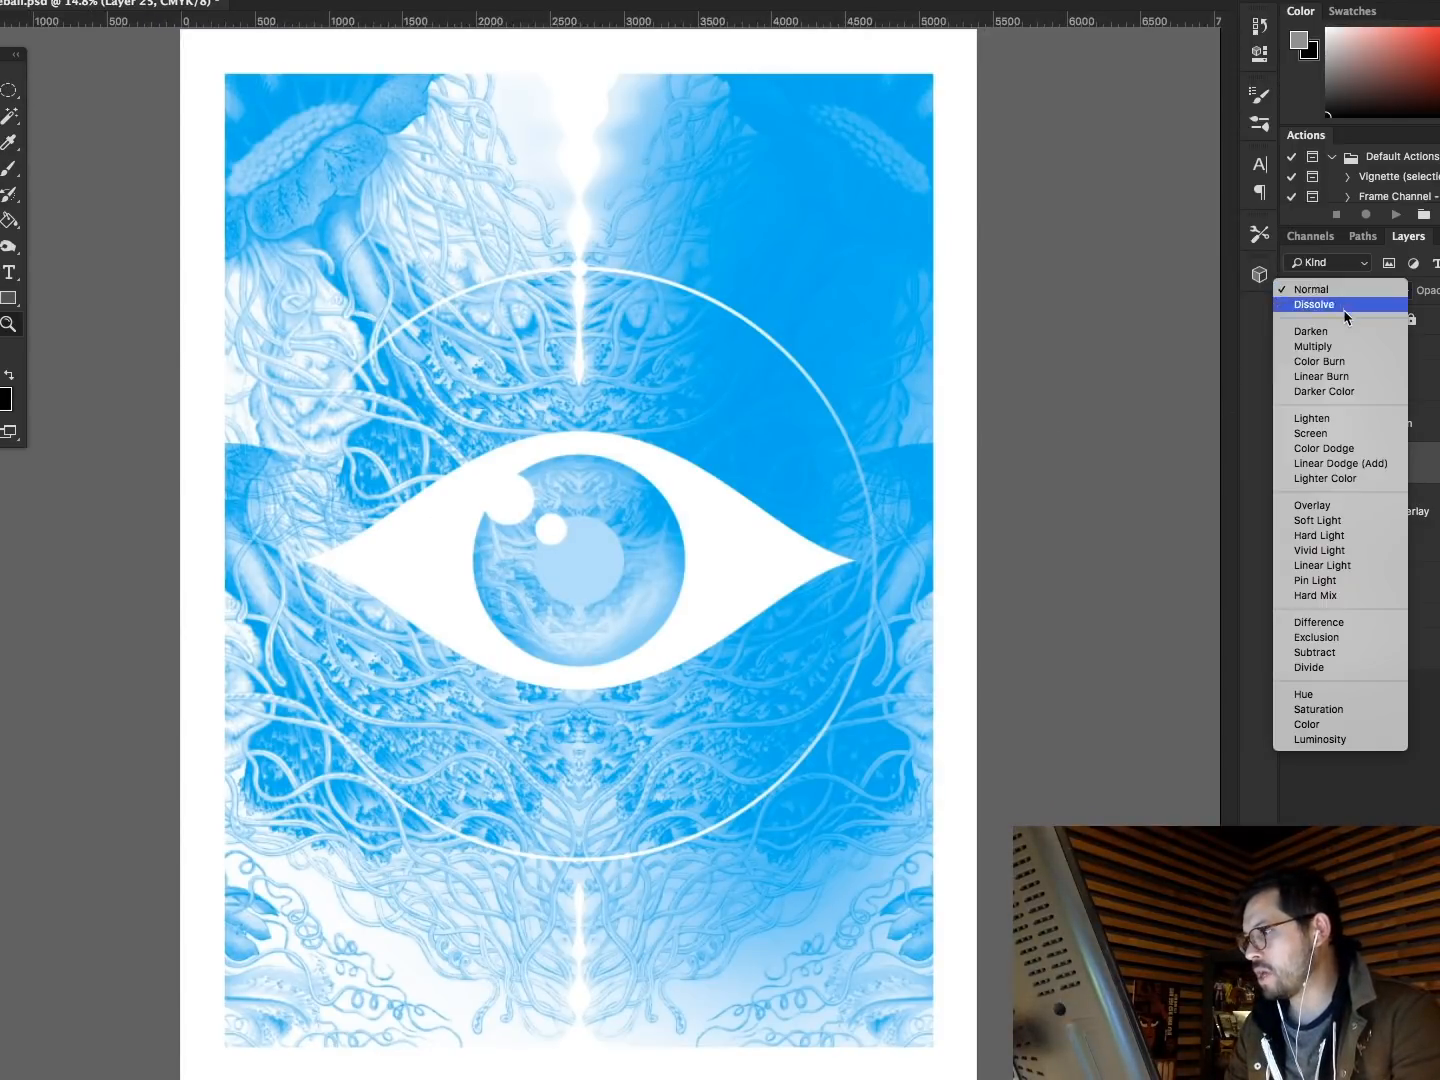
pyautogui.click(1345, 305)
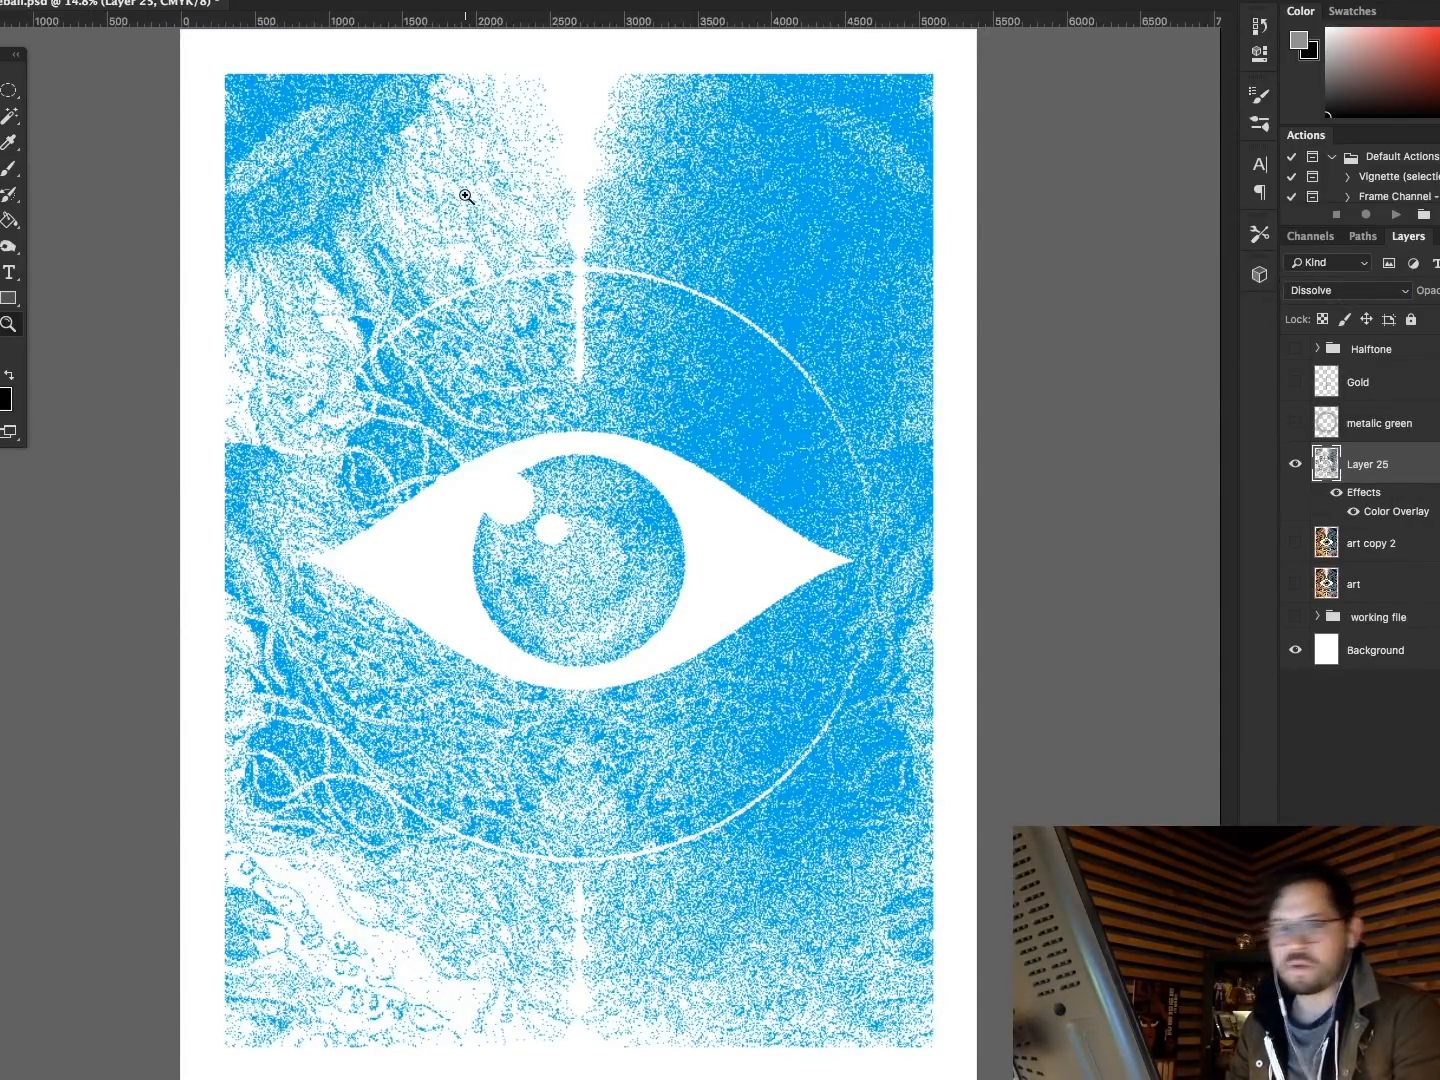
pyautogui.moveTo(413, 135); pyautogui.dragTo(748, 418)
pyautogui.moveTo(533, 265); pyautogui.dragTo(267, 554)
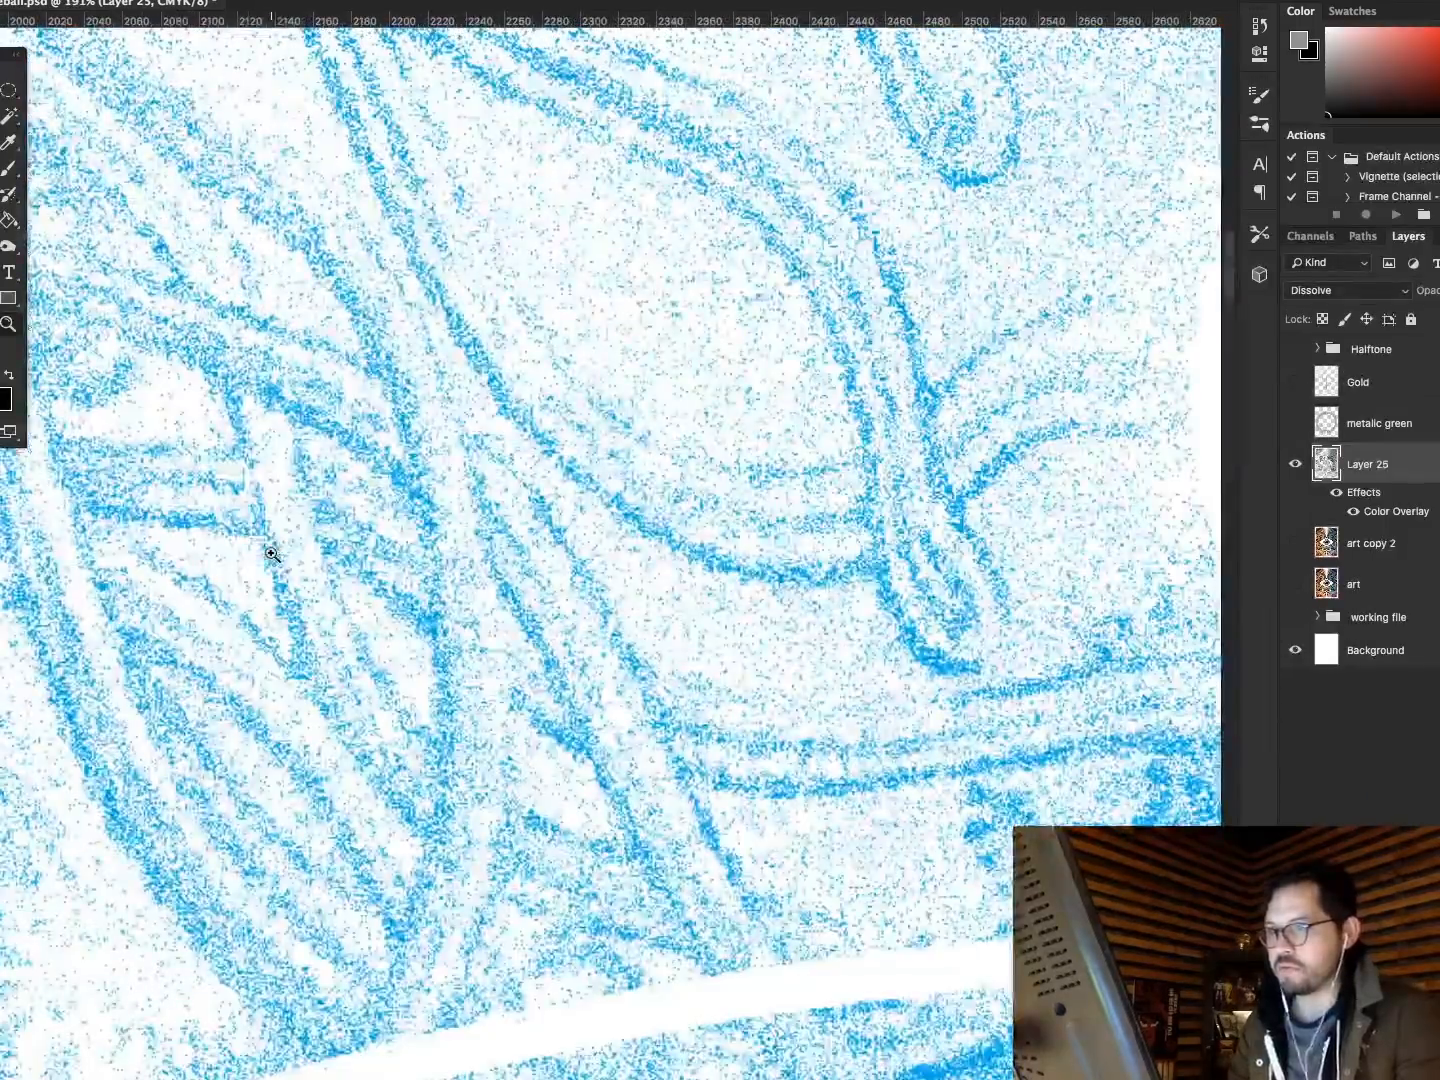
pyautogui.moveTo(498, 456); pyautogui.dragTo(181, 753)
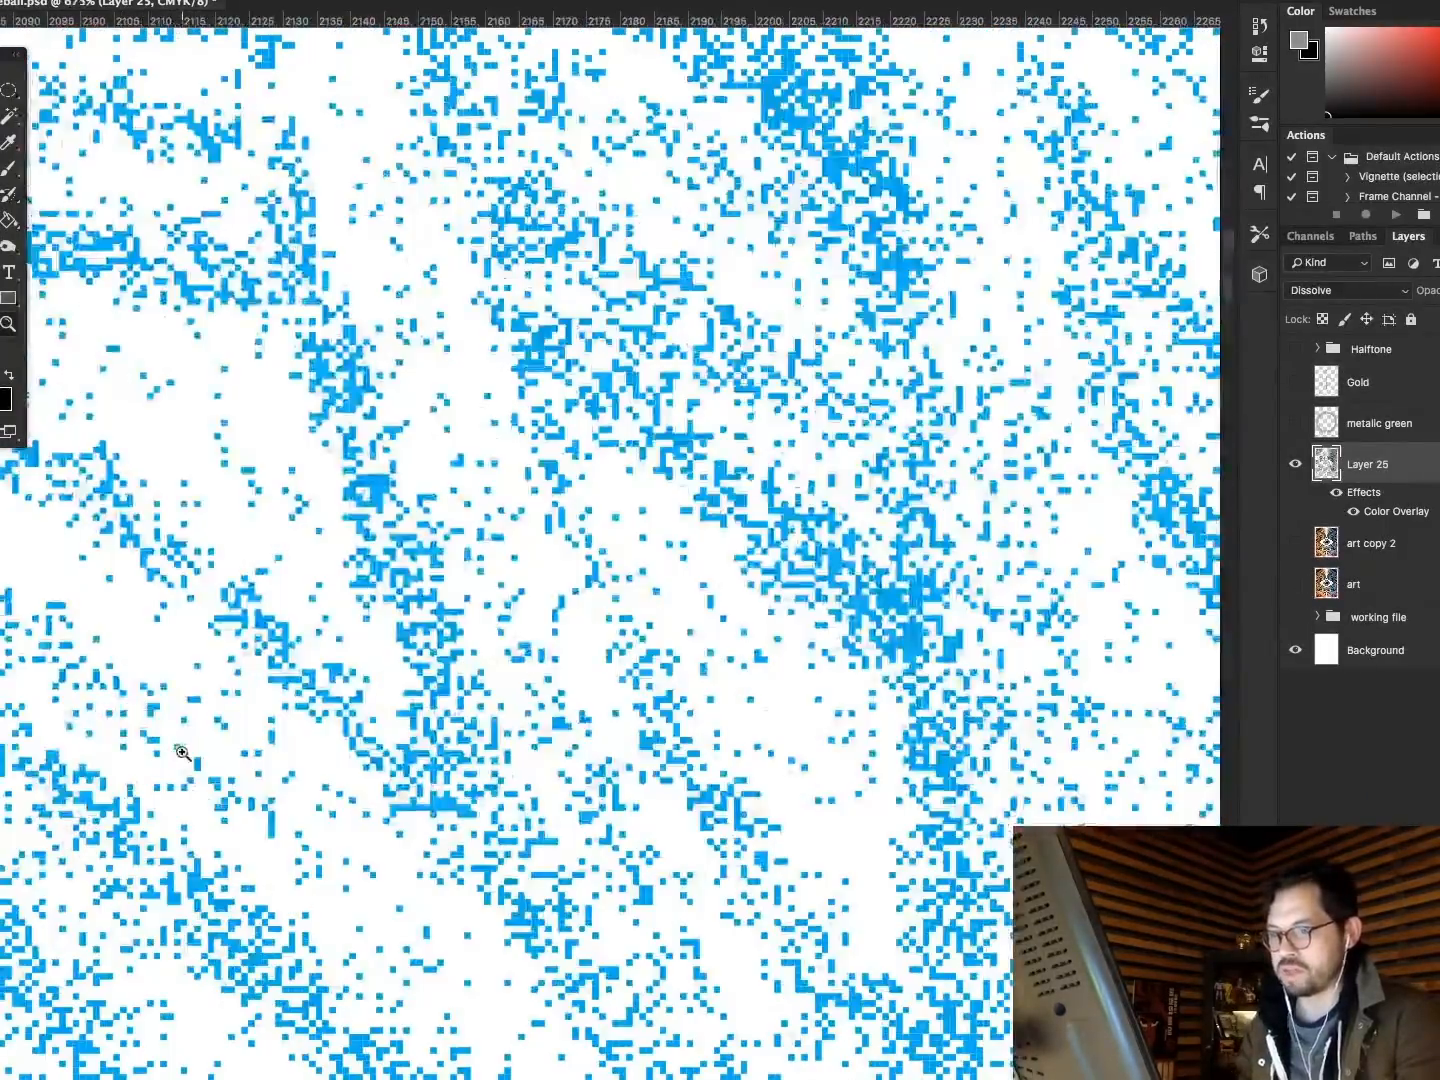
pyautogui.press('super+0')
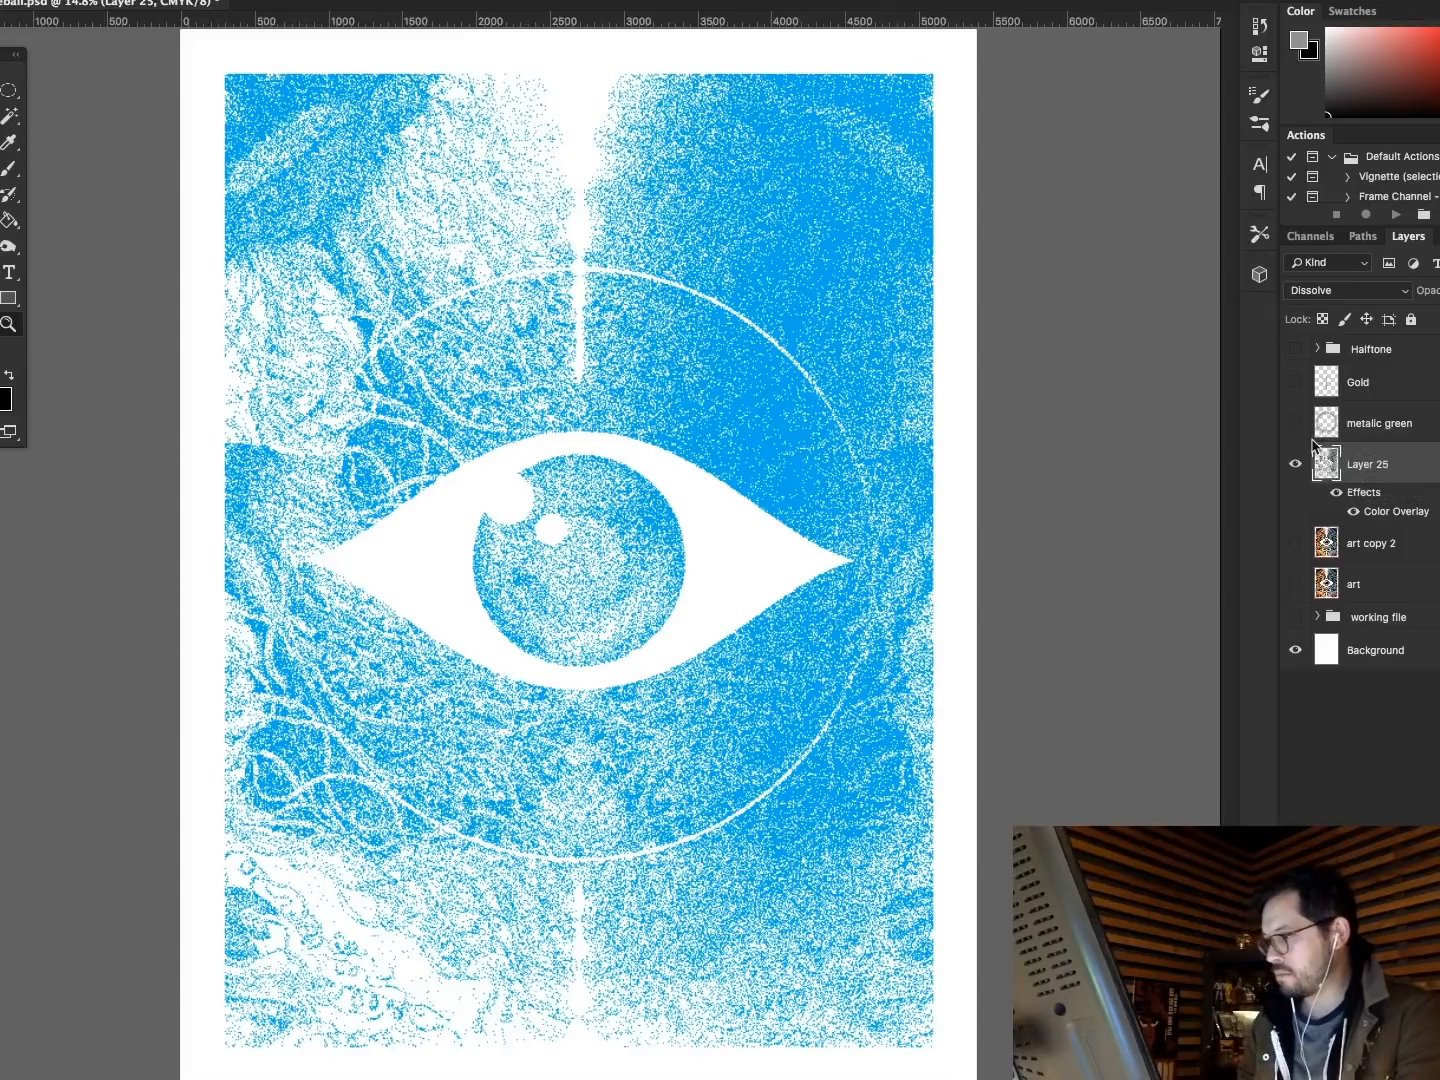
# Add a blank layer above the dissolved cyan layer, merge the two, and name the result cyan.
pyautogui.hotkey('ctrl', 'shift', 'n')
pyautogui.press('Return')
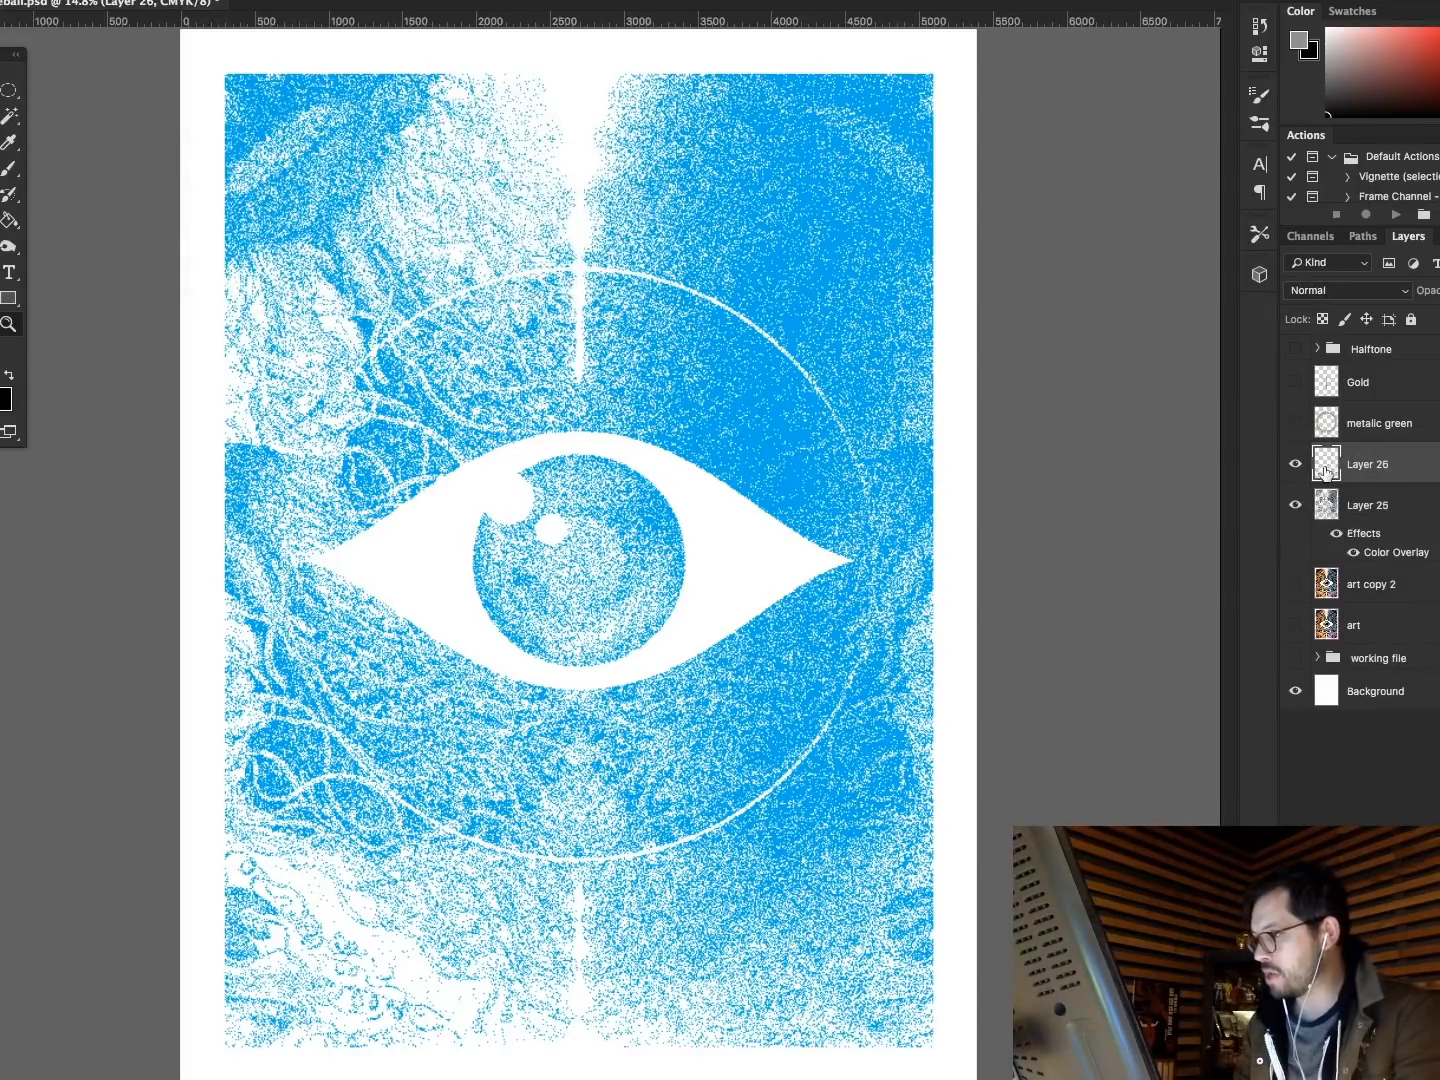
pyautogui.hotkey('ctrl', 'e')
pyautogui.doubleClick(1364, 466)
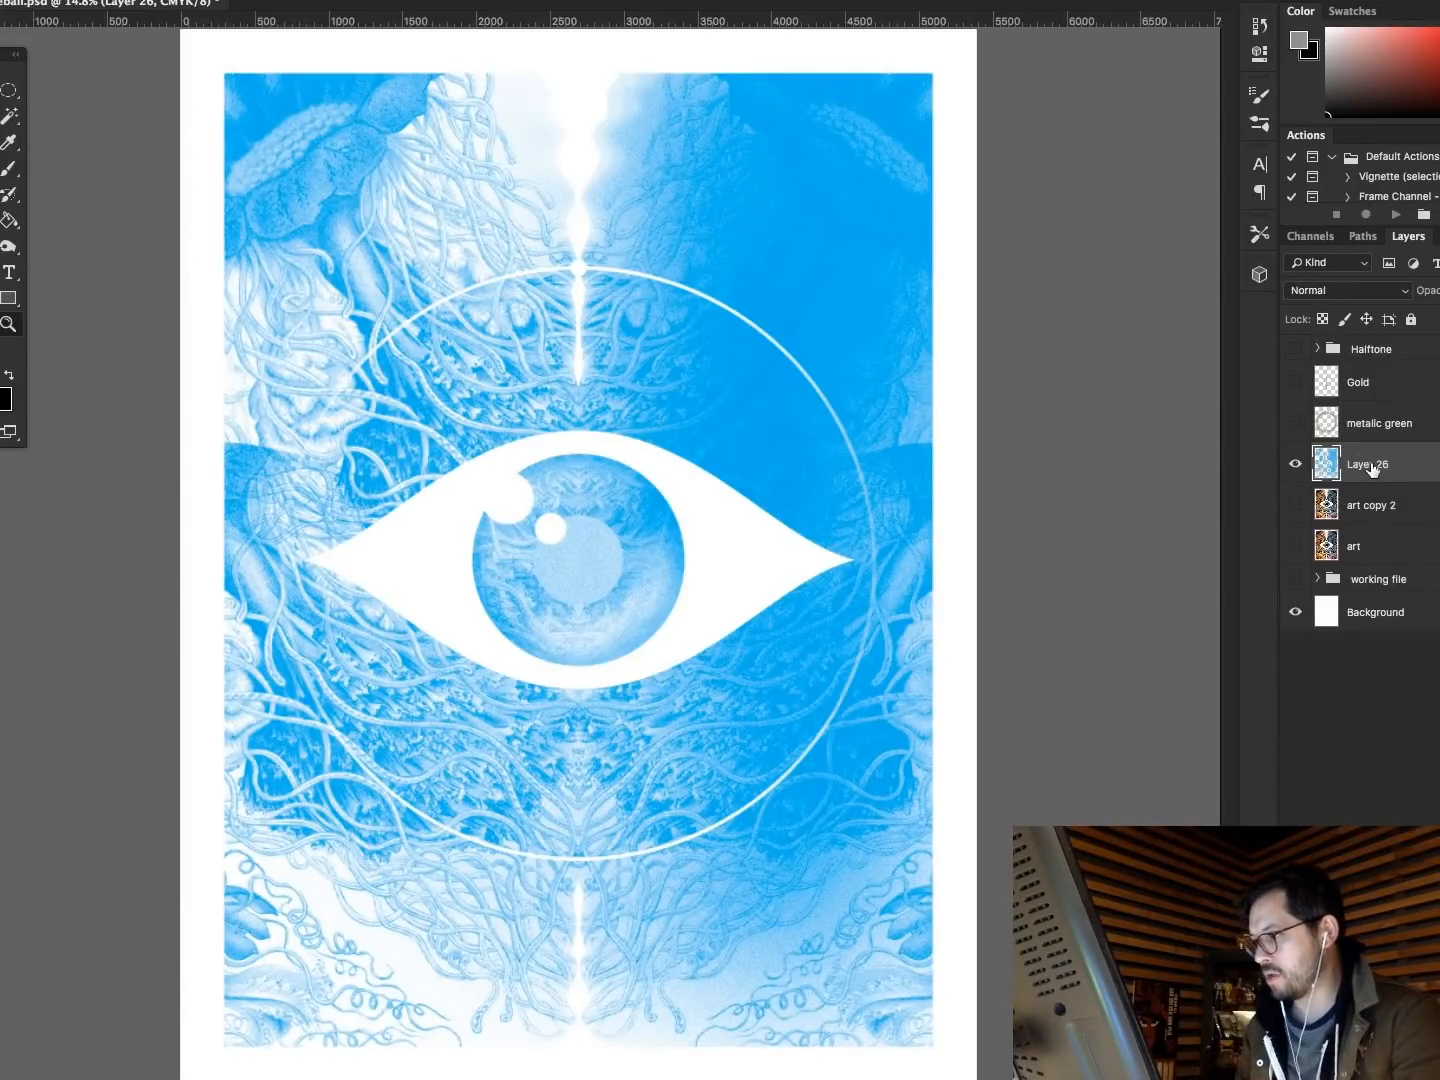
pyautogui.write('c')
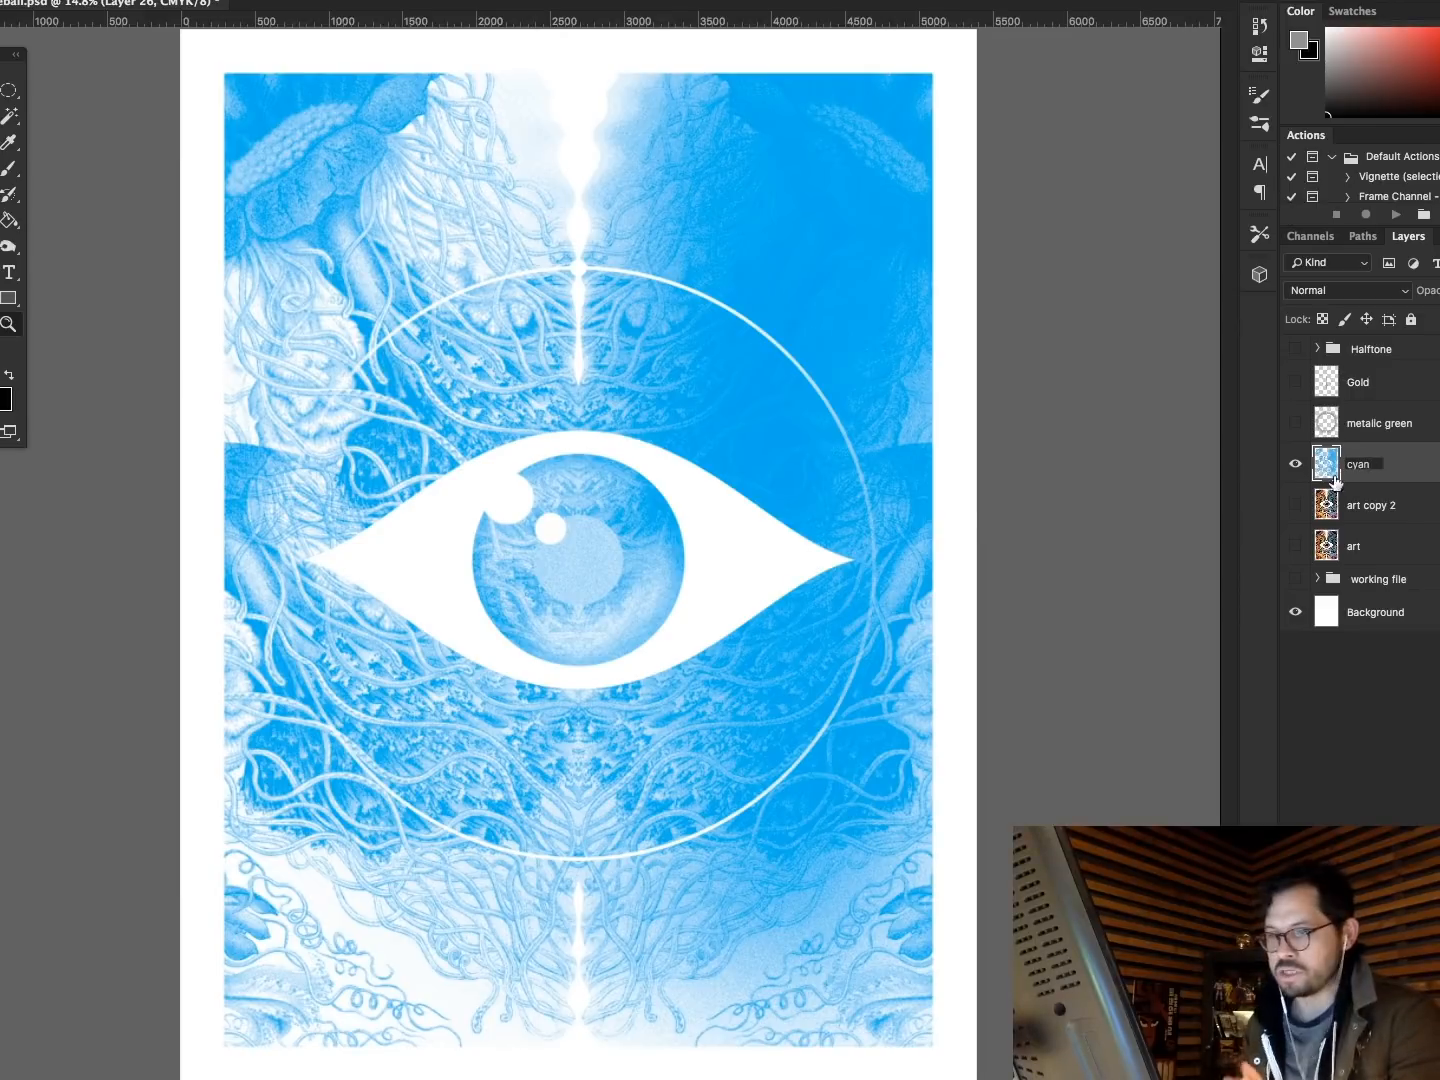
pyautogui.write('yan')
pyautogui.press('Return')
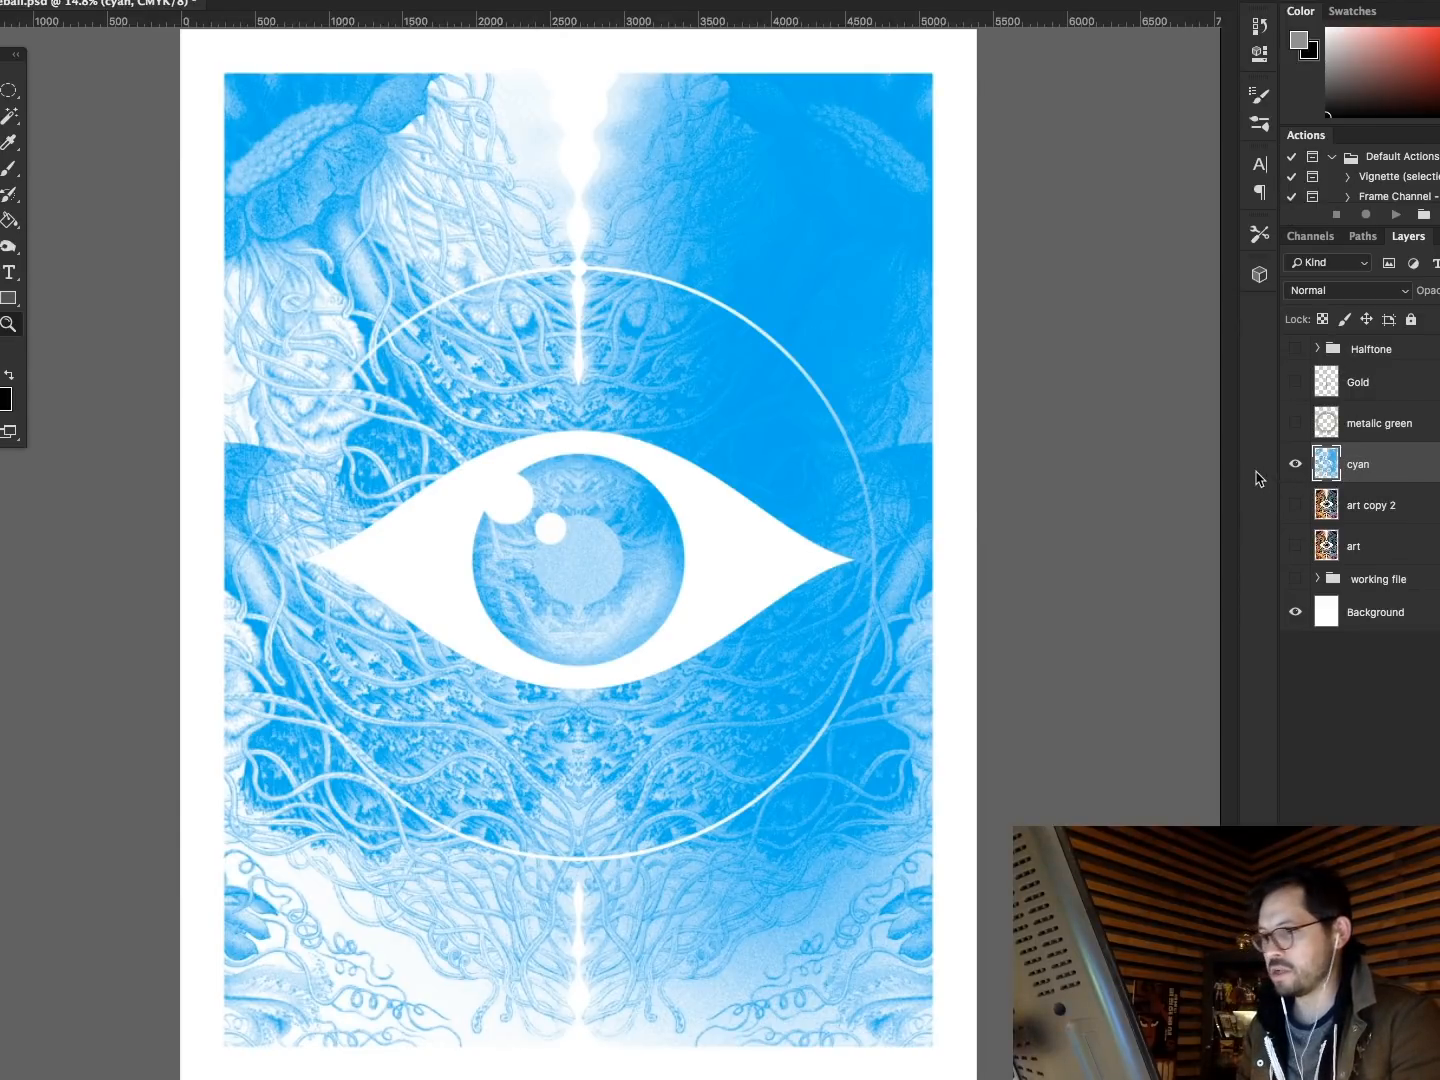
# Hide the cyan layer and make art copy 2 the visible, active layer.
pyautogui.click(1295, 464)
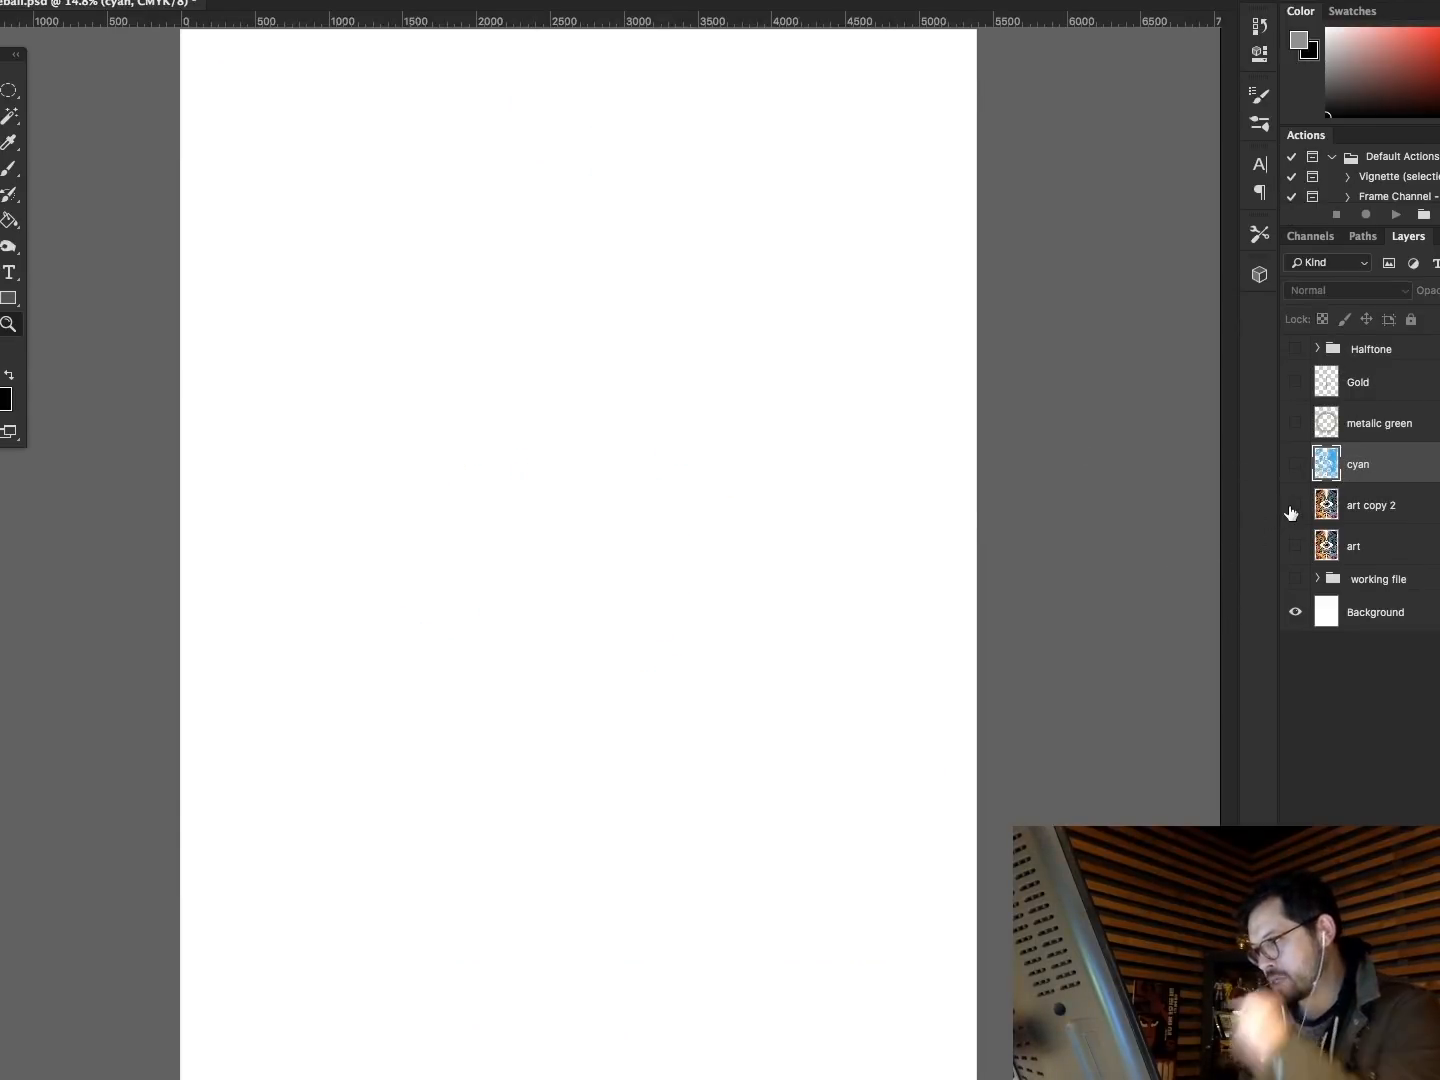
pyautogui.click(1294, 505)
pyautogui.click(1329, 510)
# Select the inked areas of the Magenta channel, copy them to a new layer, and hide art copy 2.
pyautogui.click(1310, 238)
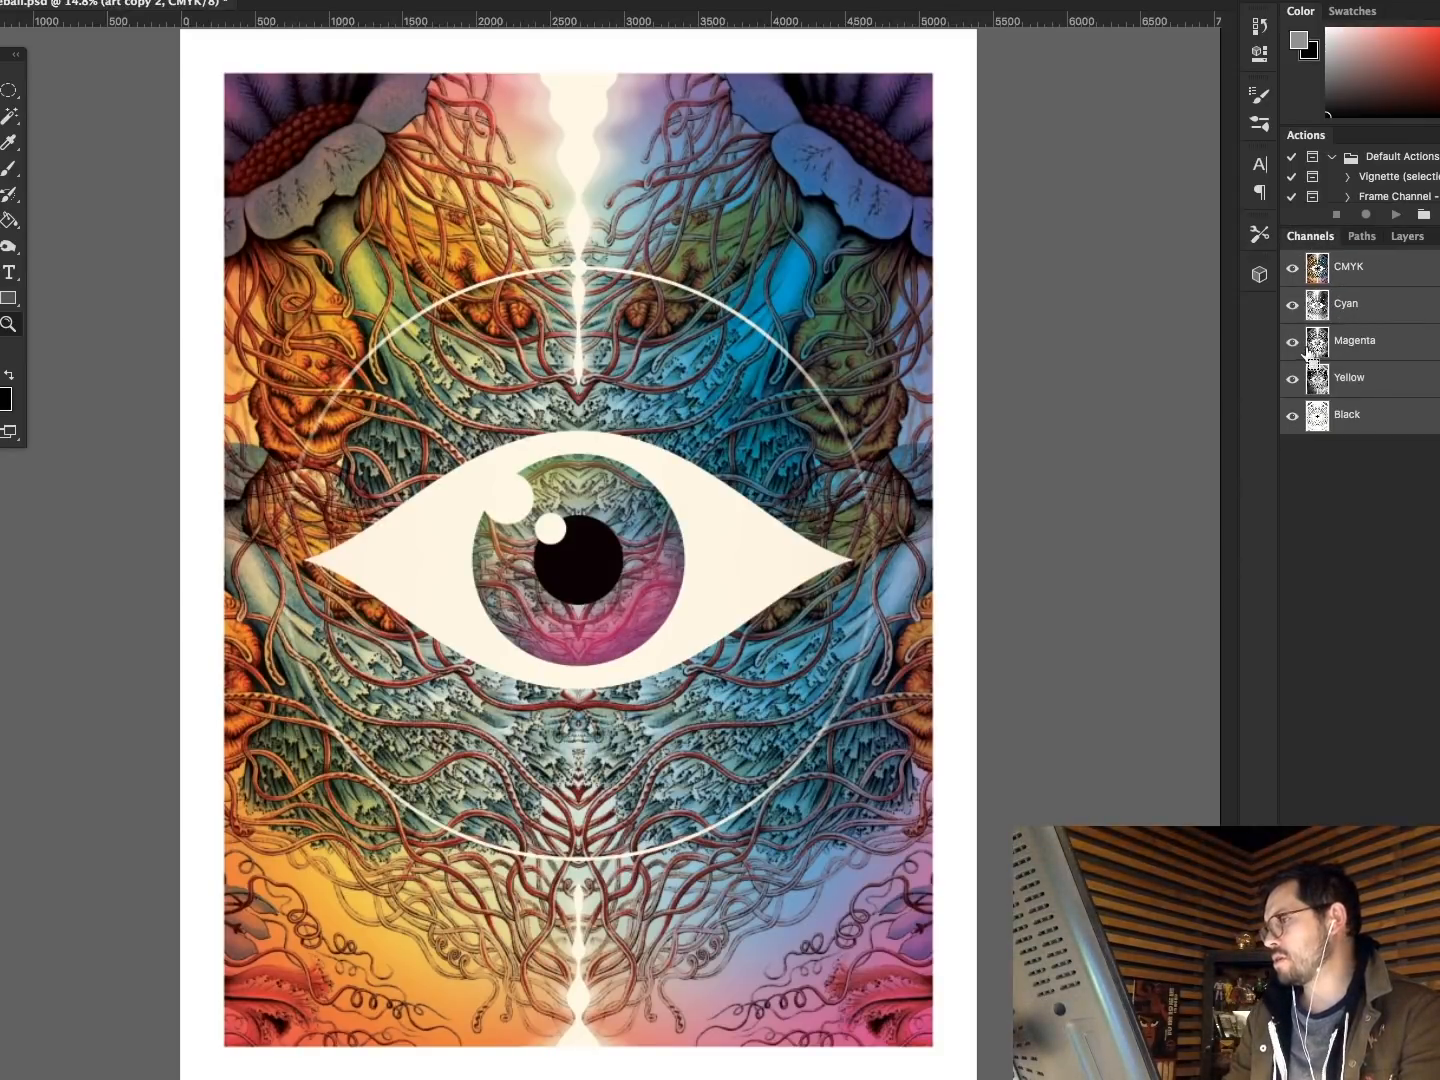
pyautogui.keyDown('super'); pyautogui.click(1318, 342); pyautogui.keyUp('super')
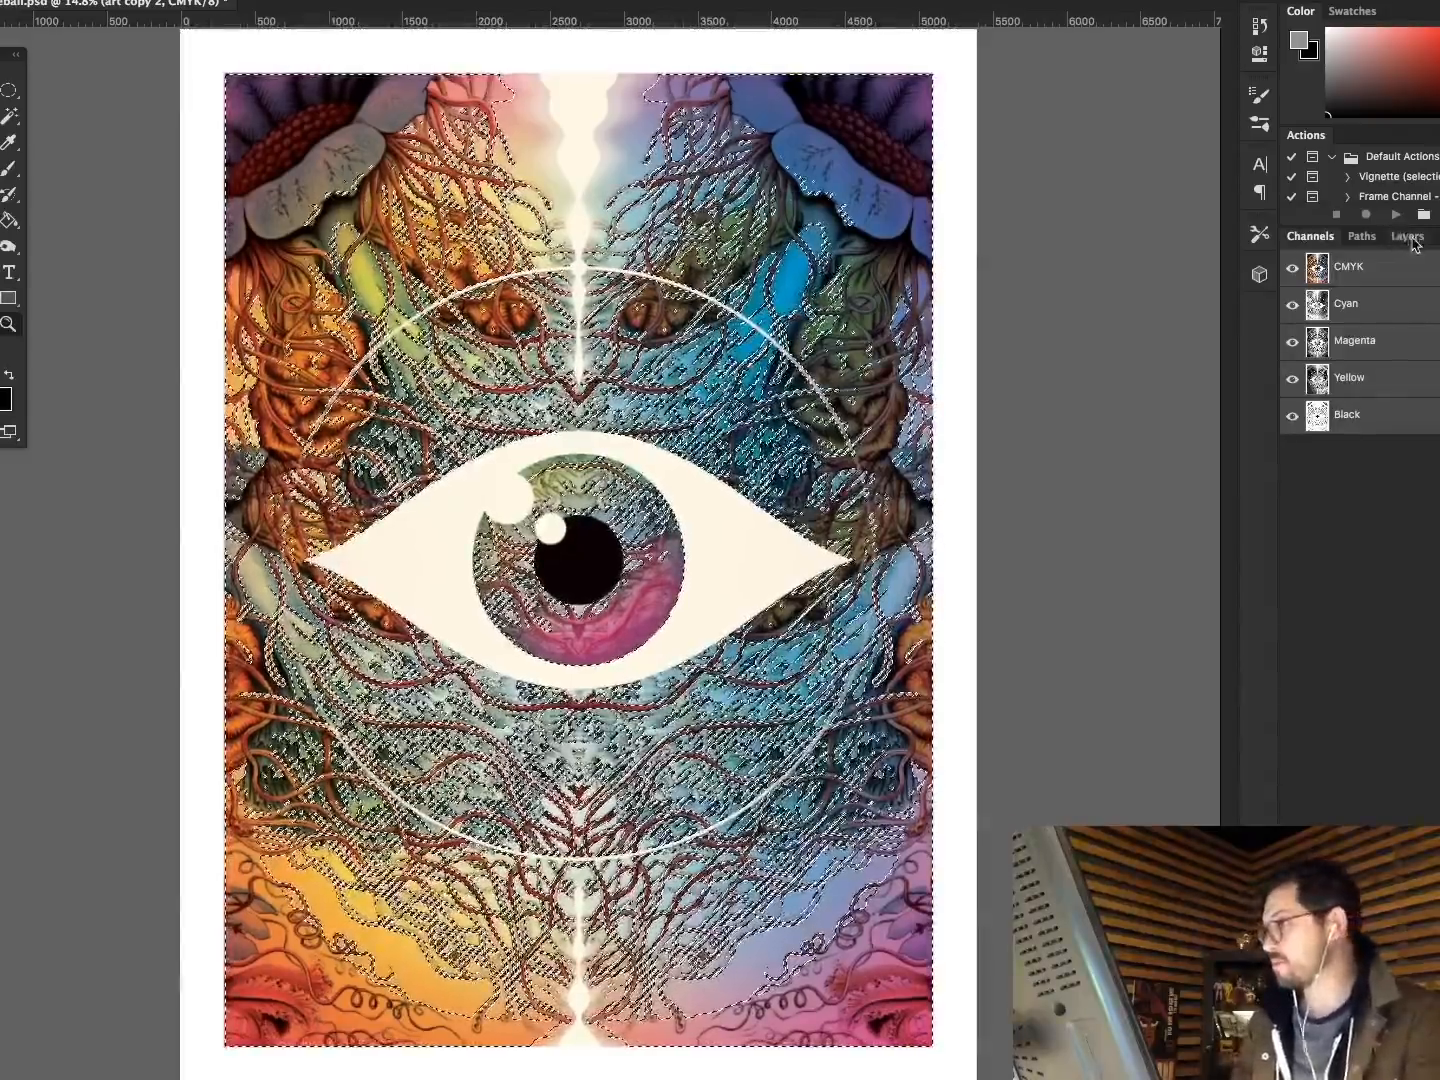
pyautogui.click(1412, 239)
pyautogui.press('super+j')
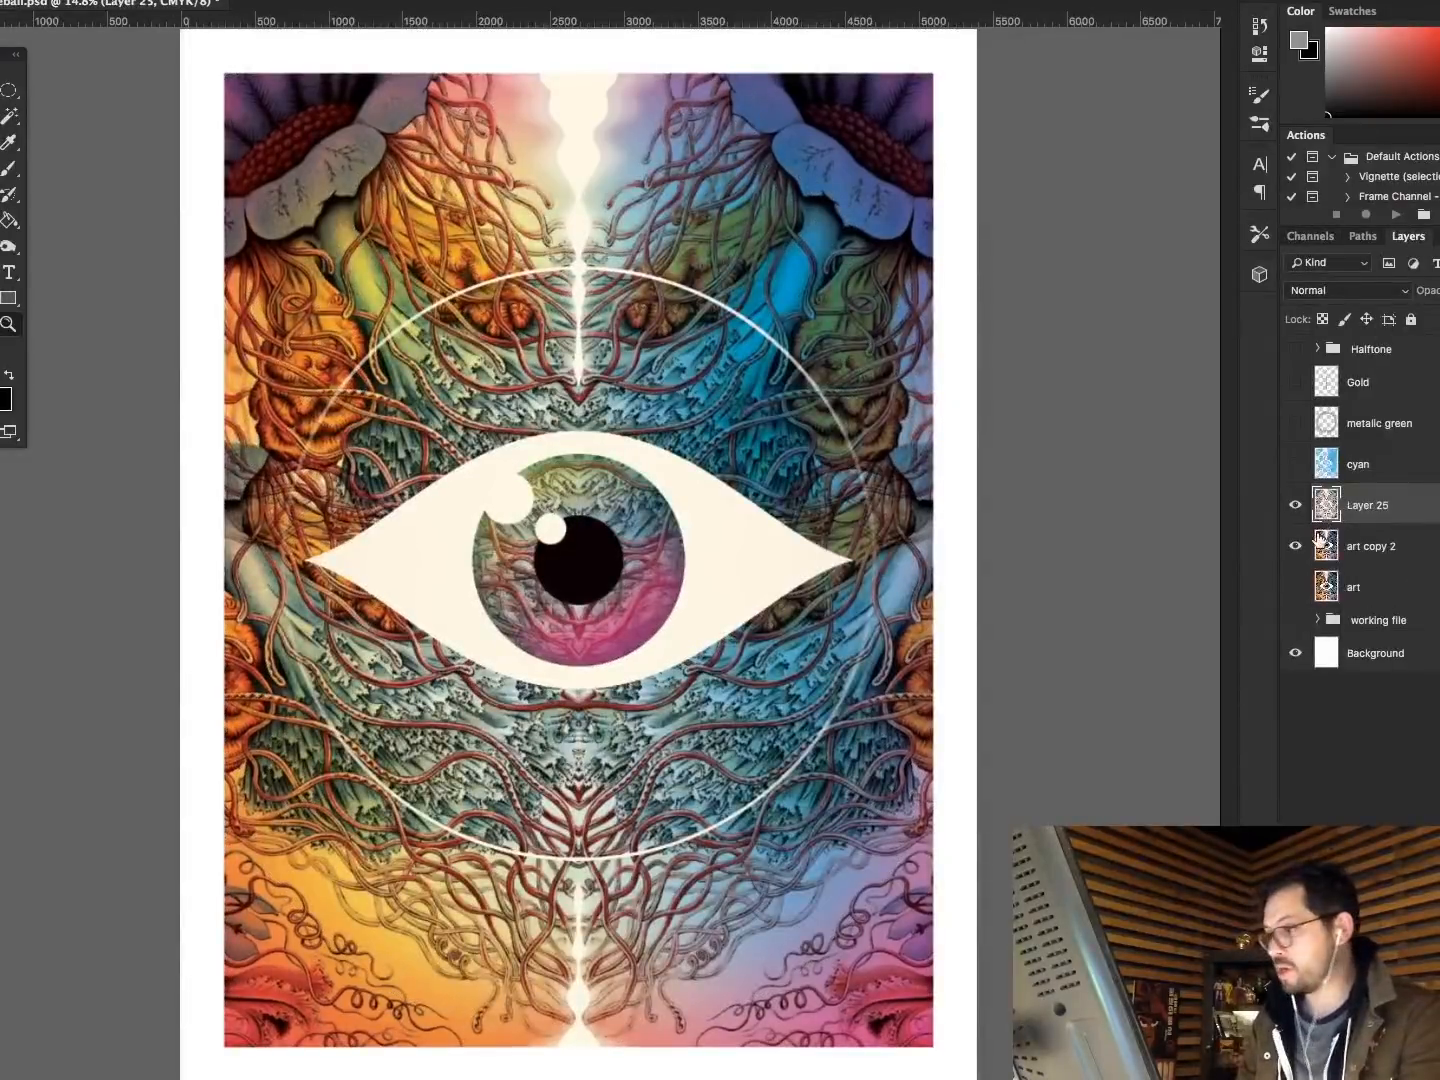
pyautogui.click(1295, 546)
# Apply a Color Overlay of 100% magenta with 0% cyan, yellow and black to the layer copied from the Magenta channel.
pyautogui.doubleClick(1331, 507)
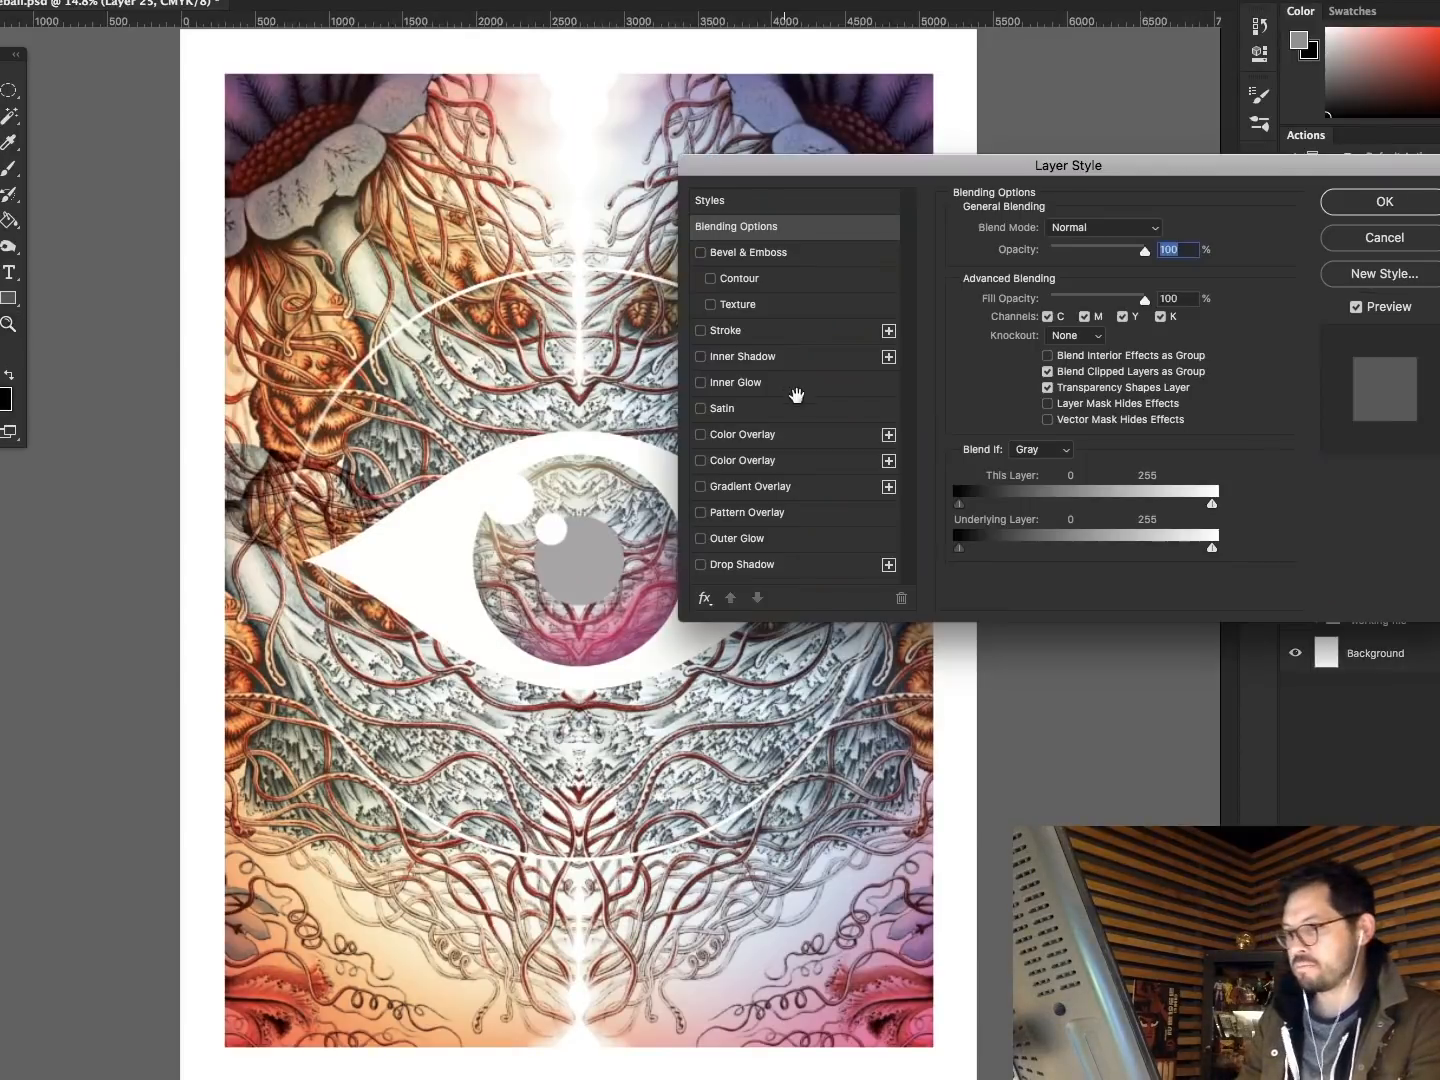
pyautogui.click(745, 436)
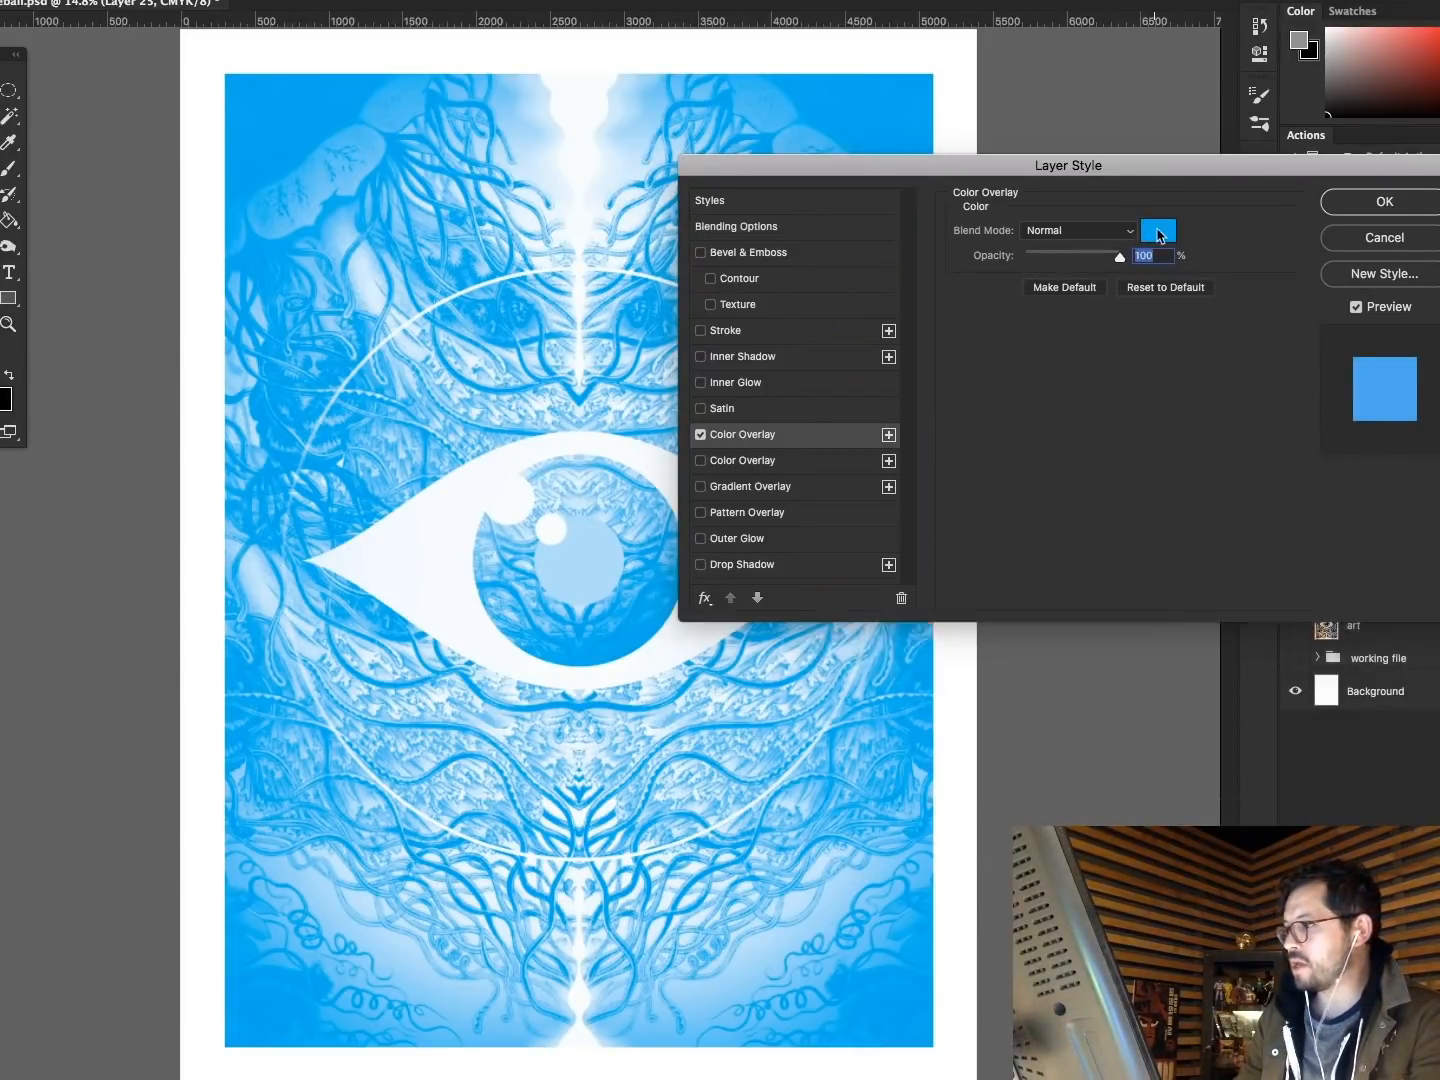
pyautogui.click(1159, 230)
pyautogui.click(1303, 715)
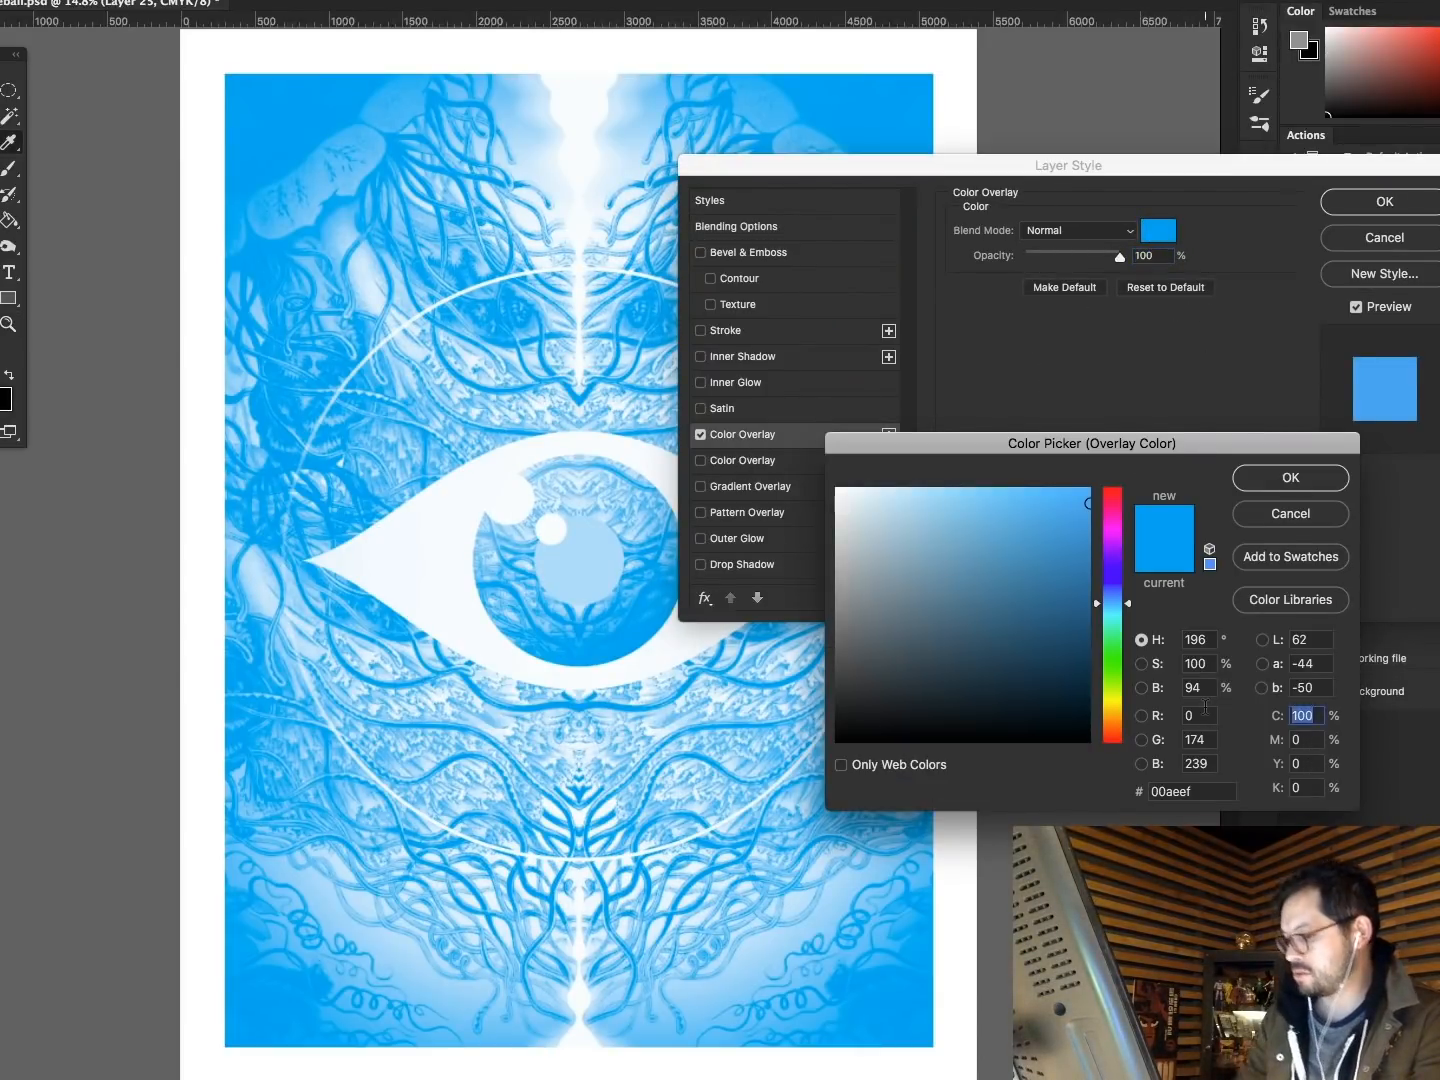
pyautogui.write('0')
pyautogui.press('Tab')
pyautogui.write('100')
pyautogui.press('Tab')
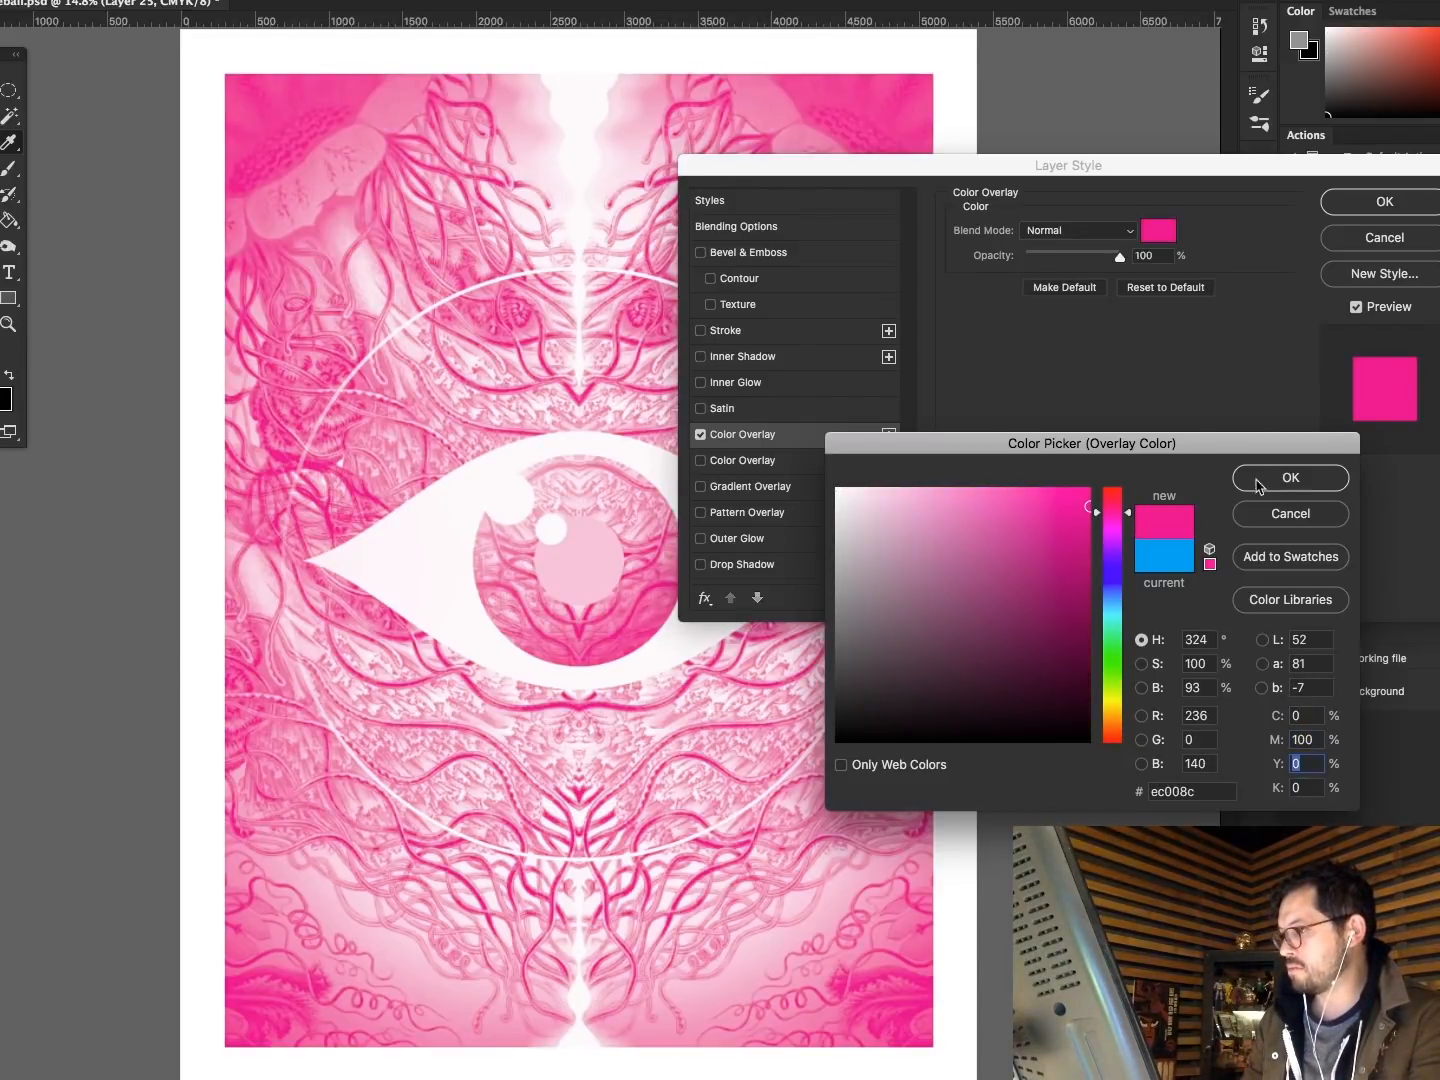
pyautogui.click(1257, 484)
pyautogui.click(1388, 201)
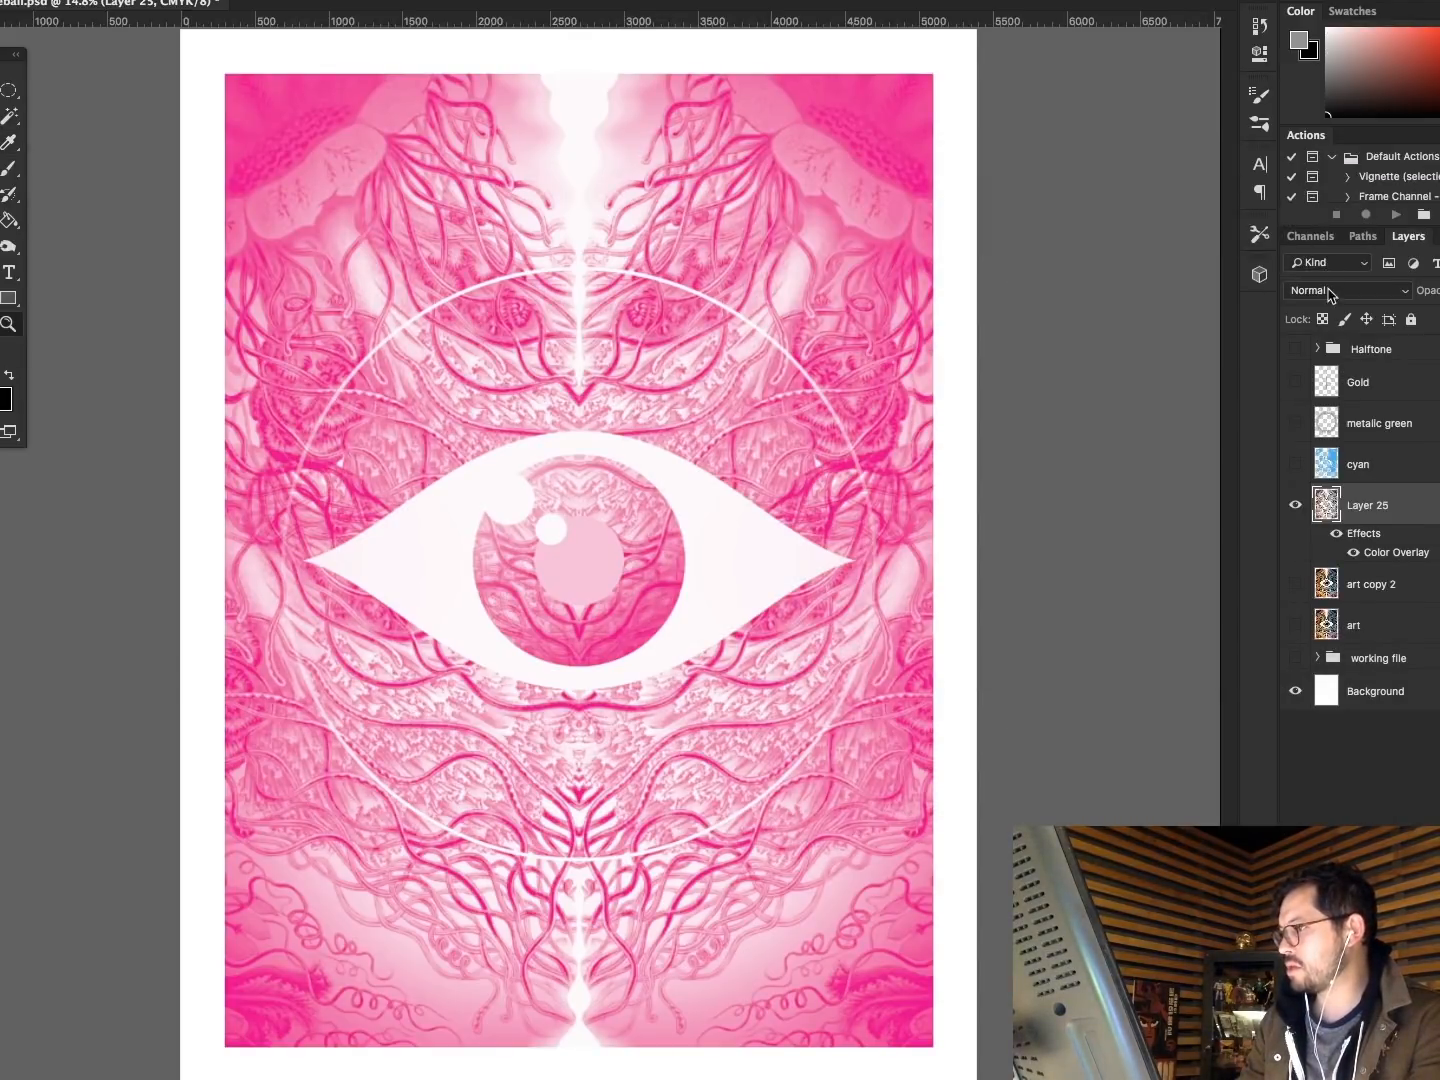
# Set the magenta-overlaid layer's blend mode to Dissolve and merge it with a new blank layer above it.
pyautogui.click(1333, 291)
pyautogui.click(1316, 304)
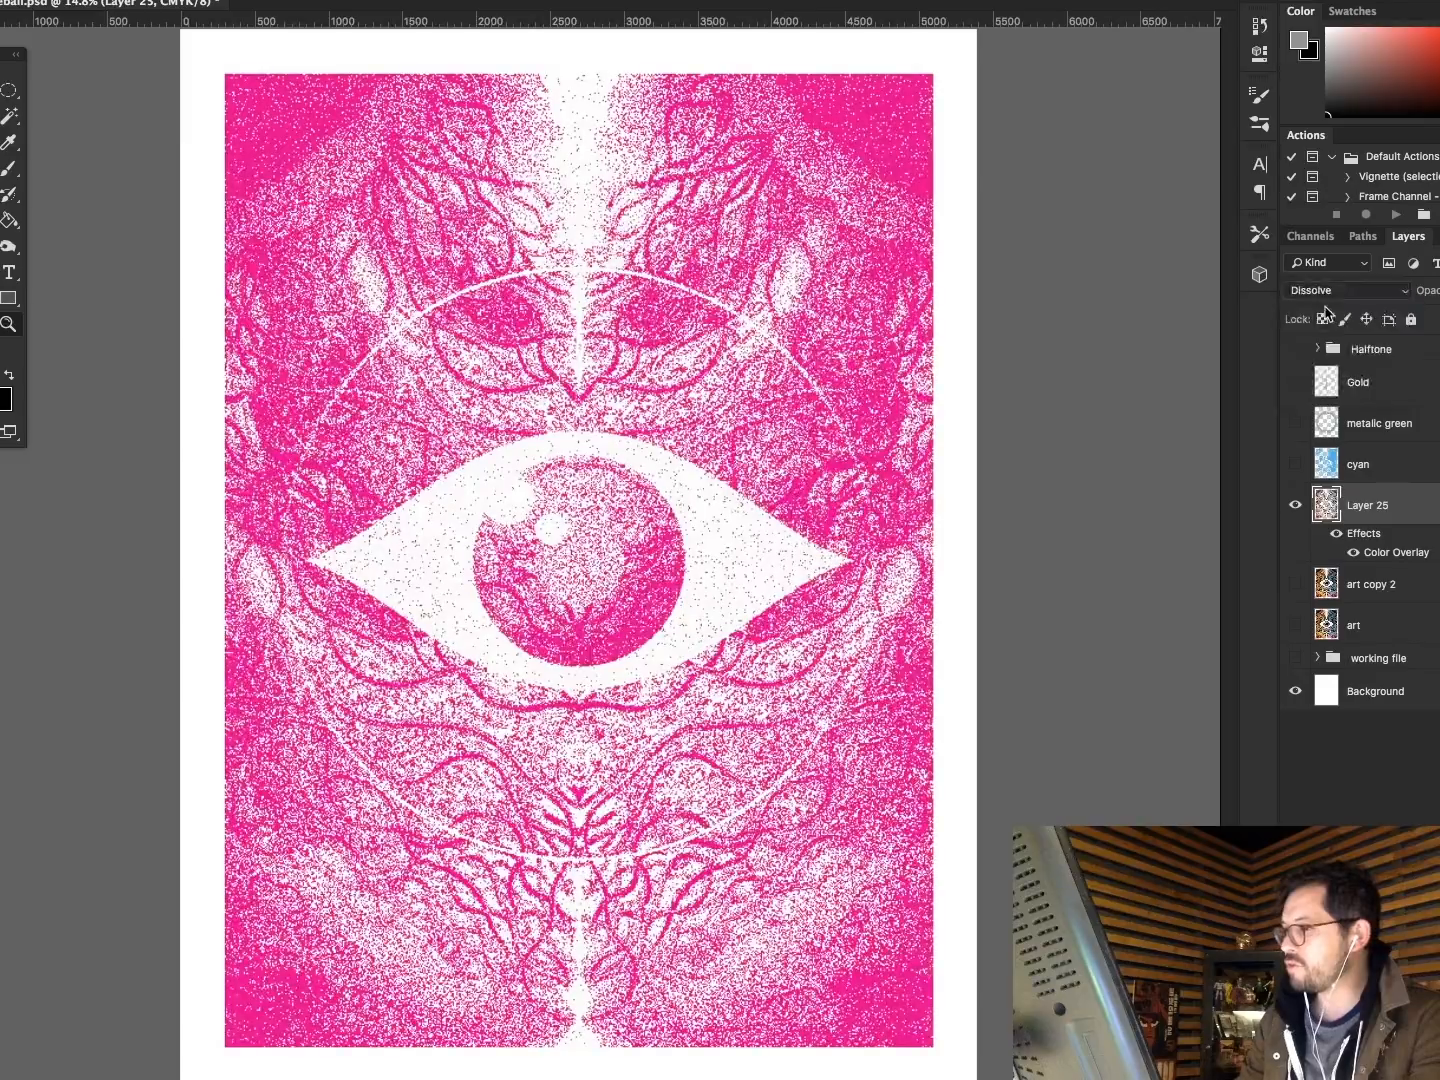
pyautogui.hotkey('ctrl', 'shift', 'n')
pyautogui.press('Return')
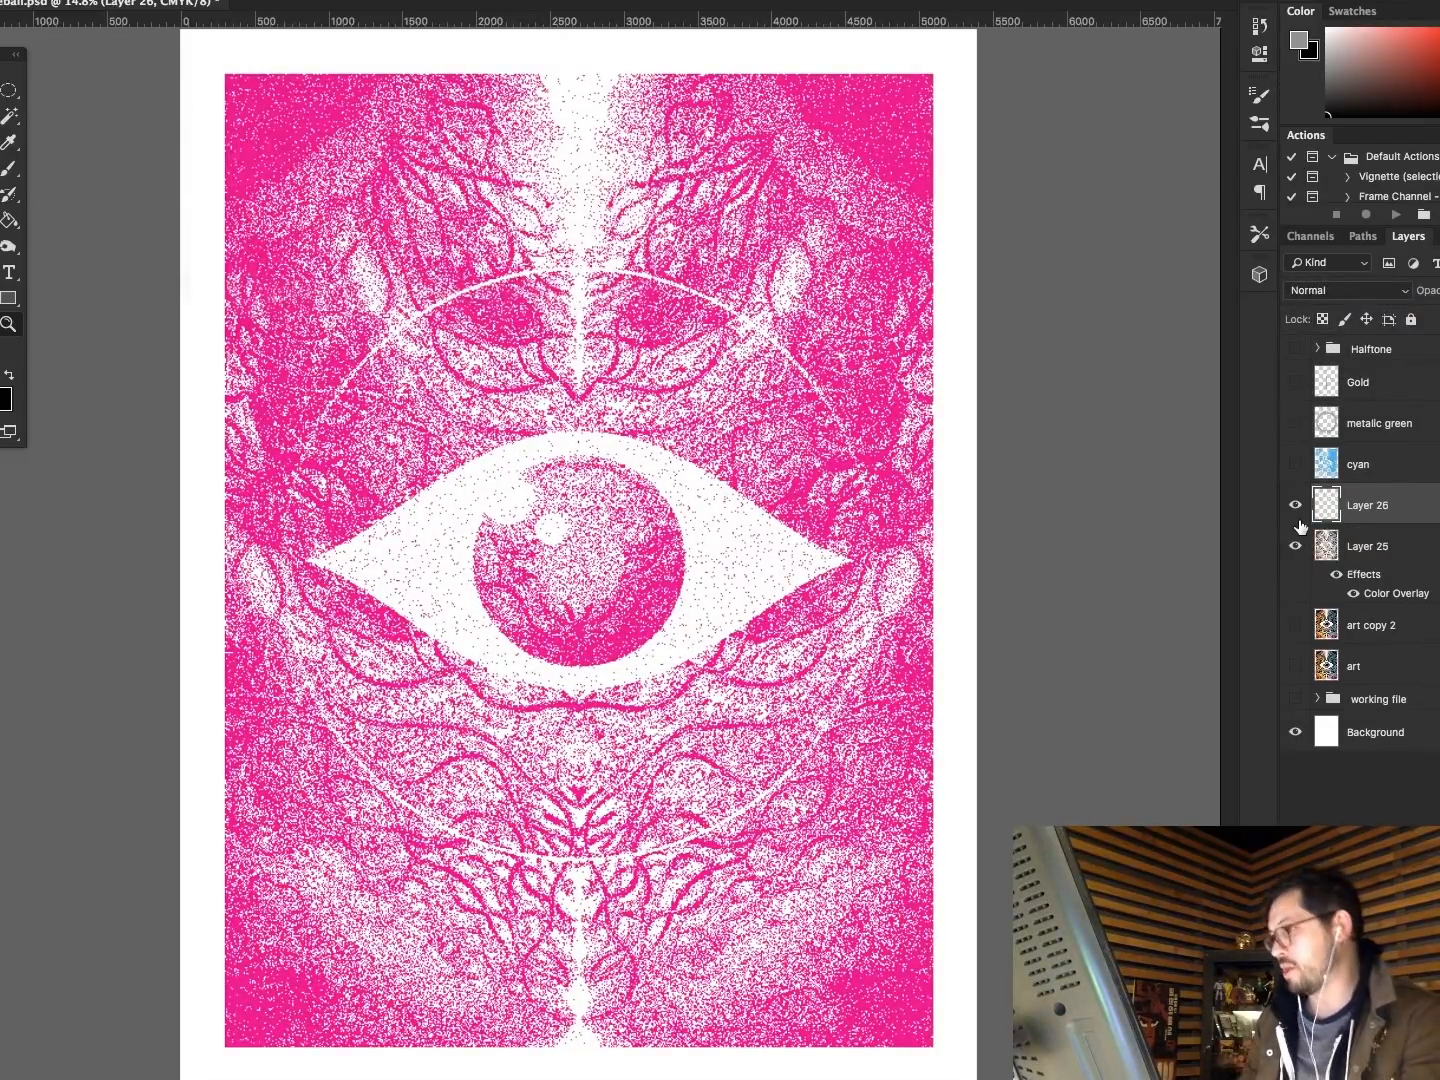
pyautogui.hotkey('ctrl', 'e')
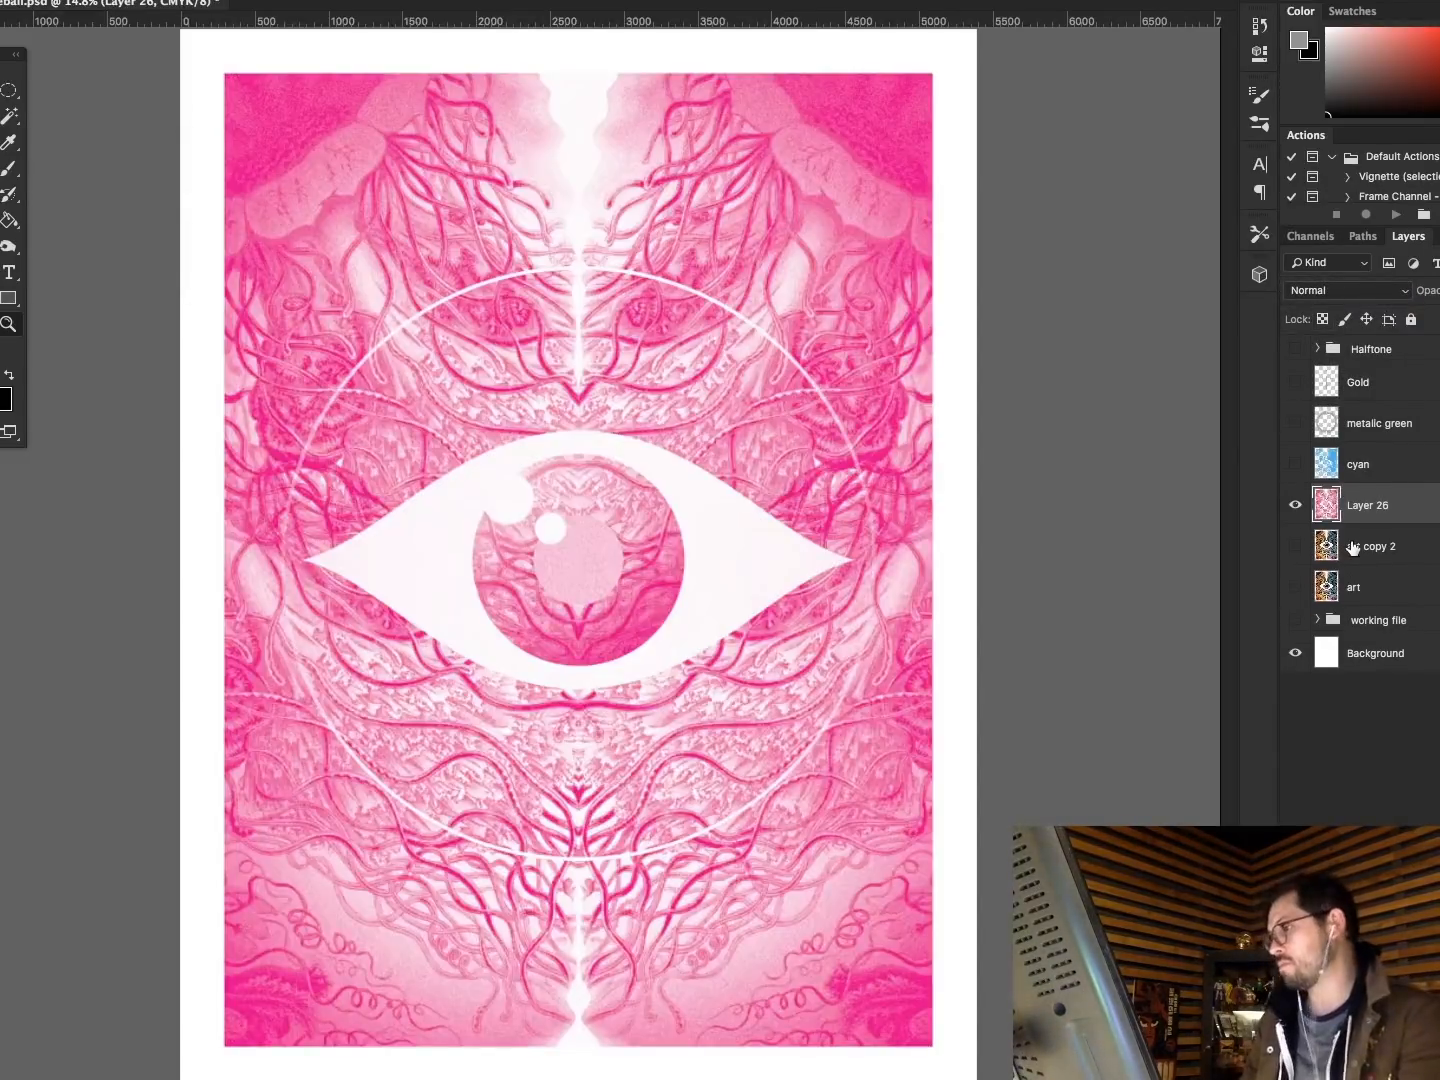
# Name the merged layer magenta, and replace it with art copy 2 as the visible, active layer.
pyautogui.doubleClick(1366, 505)
pyautogui.write('magenta')
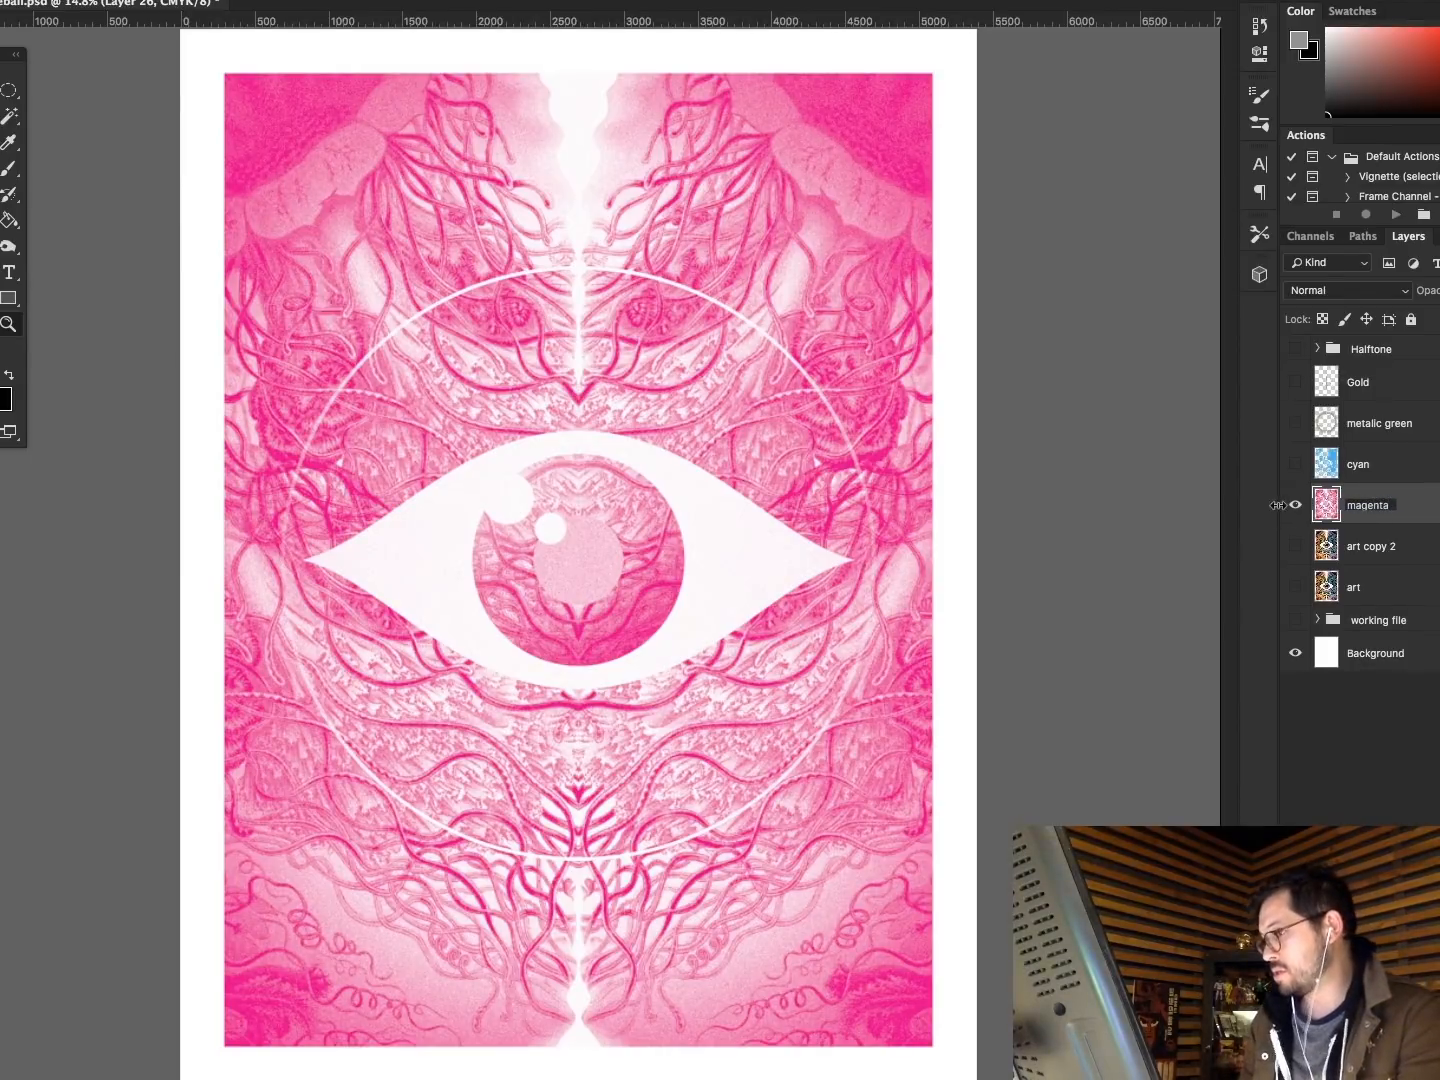
pyautogui.press('Return')
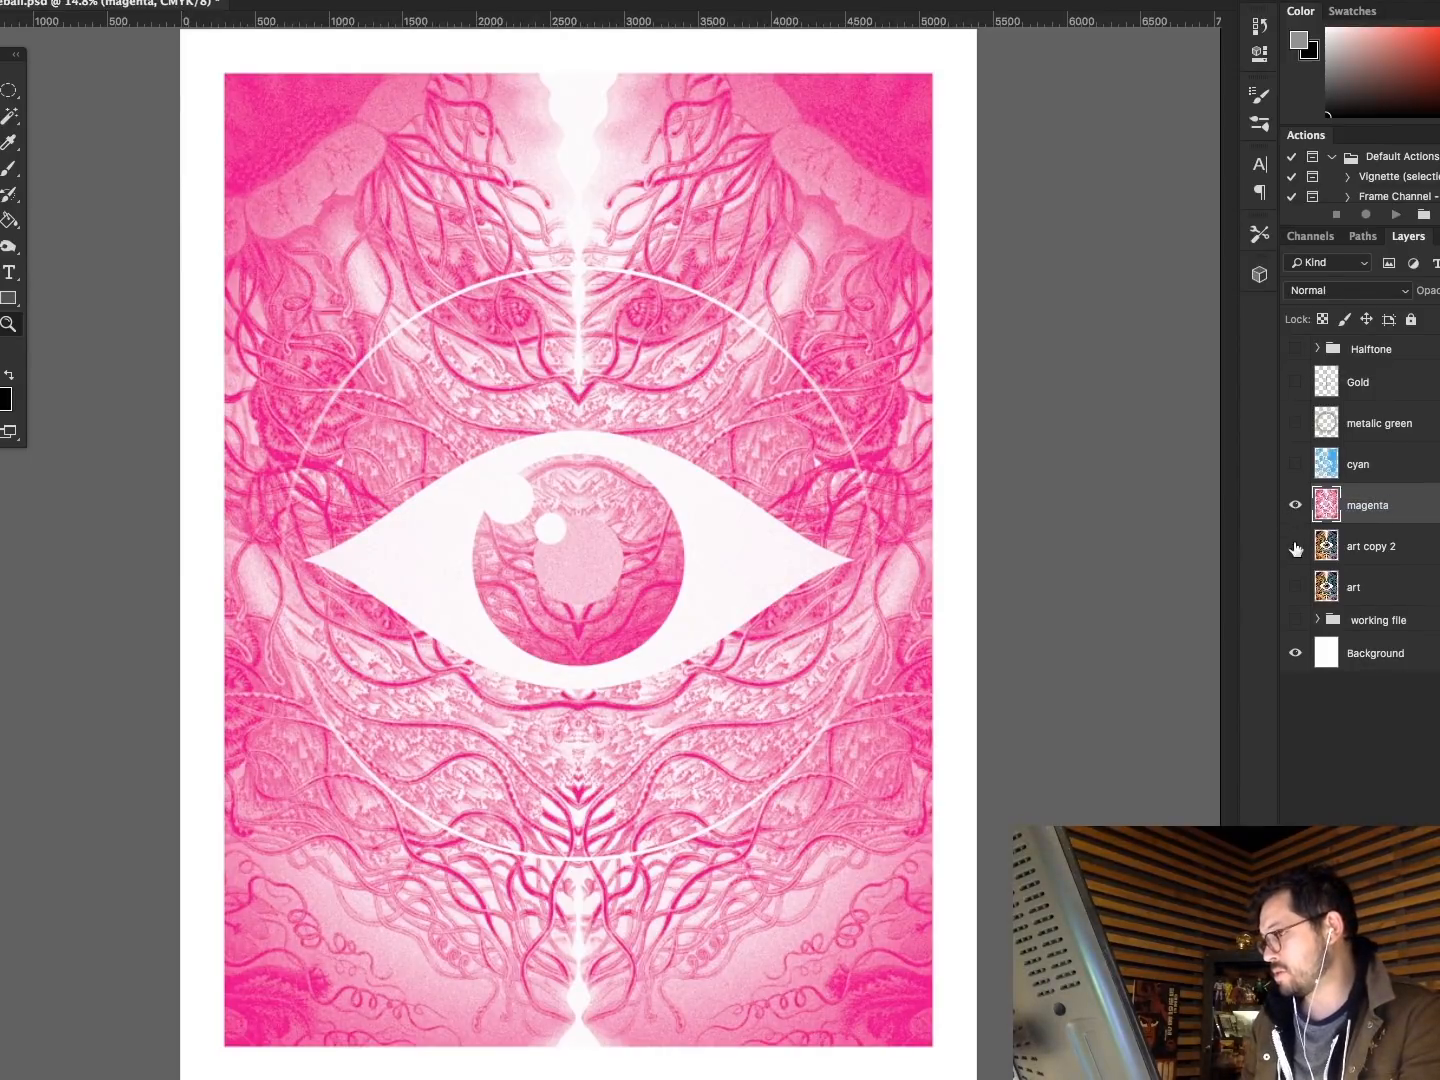
pyautogui.click(1297, 545)
pyautogui.click(1296, 505)
pyautogui.click(1330, 547)
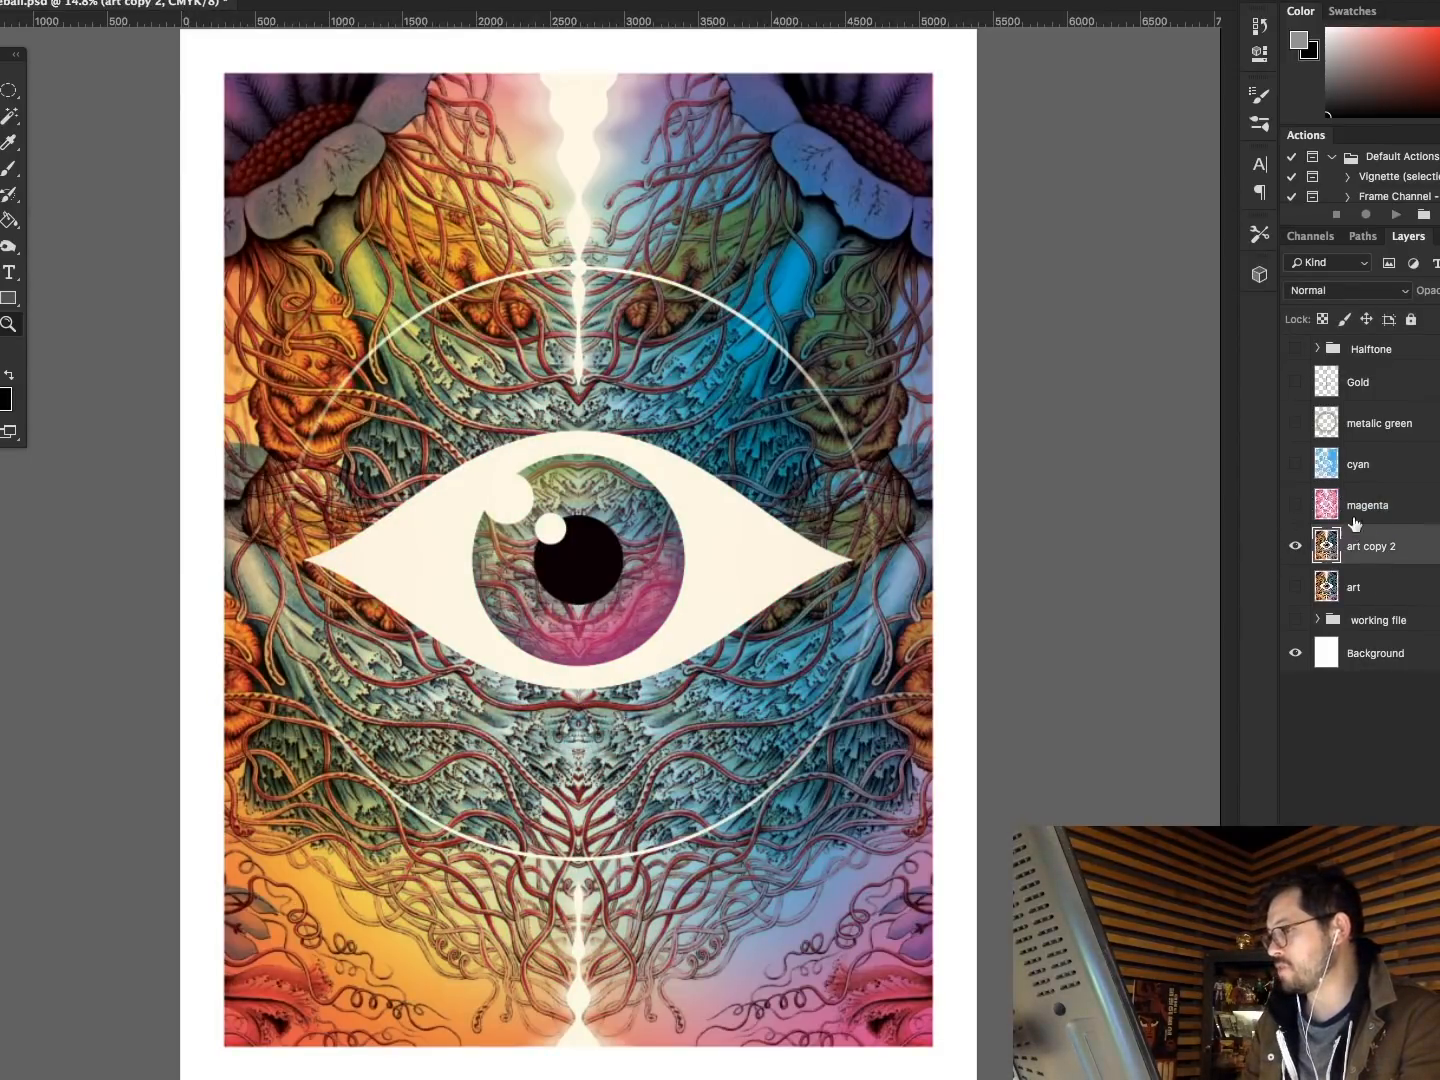
# Select the inked areas of the Yellow channel, copy them to a new layer, and hide art copy 2.
pyautogui.click(1305, 237)
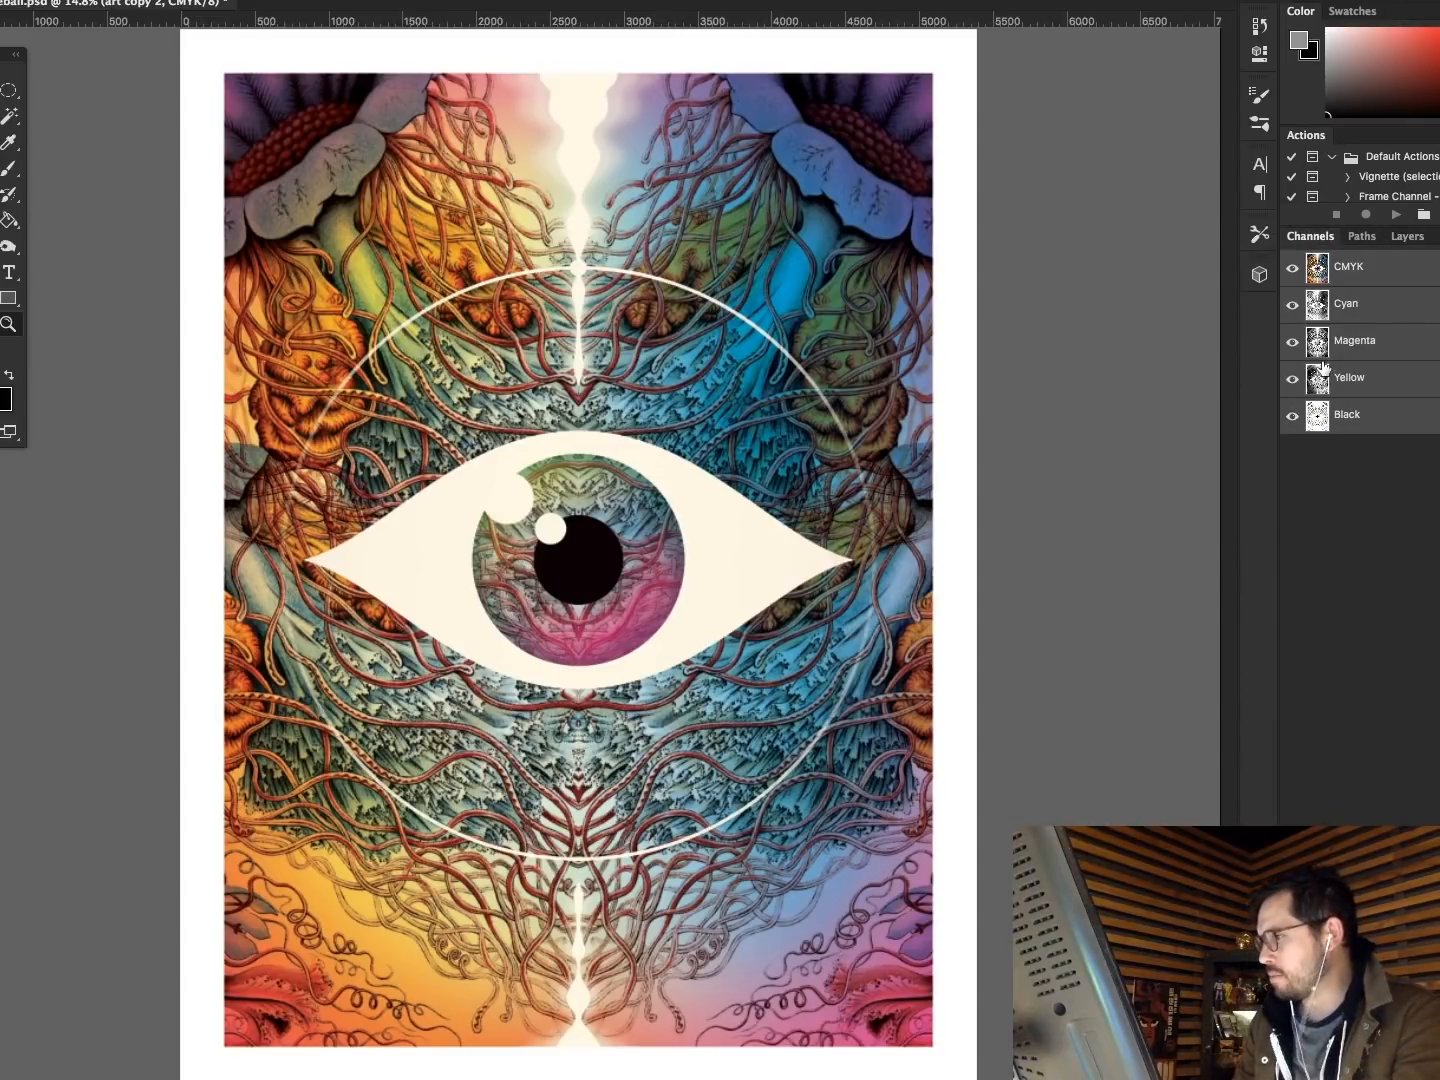
pyautogui.keyDown('super'); pyautogui.click(1319, 383); pyautogui.keyUp('super')
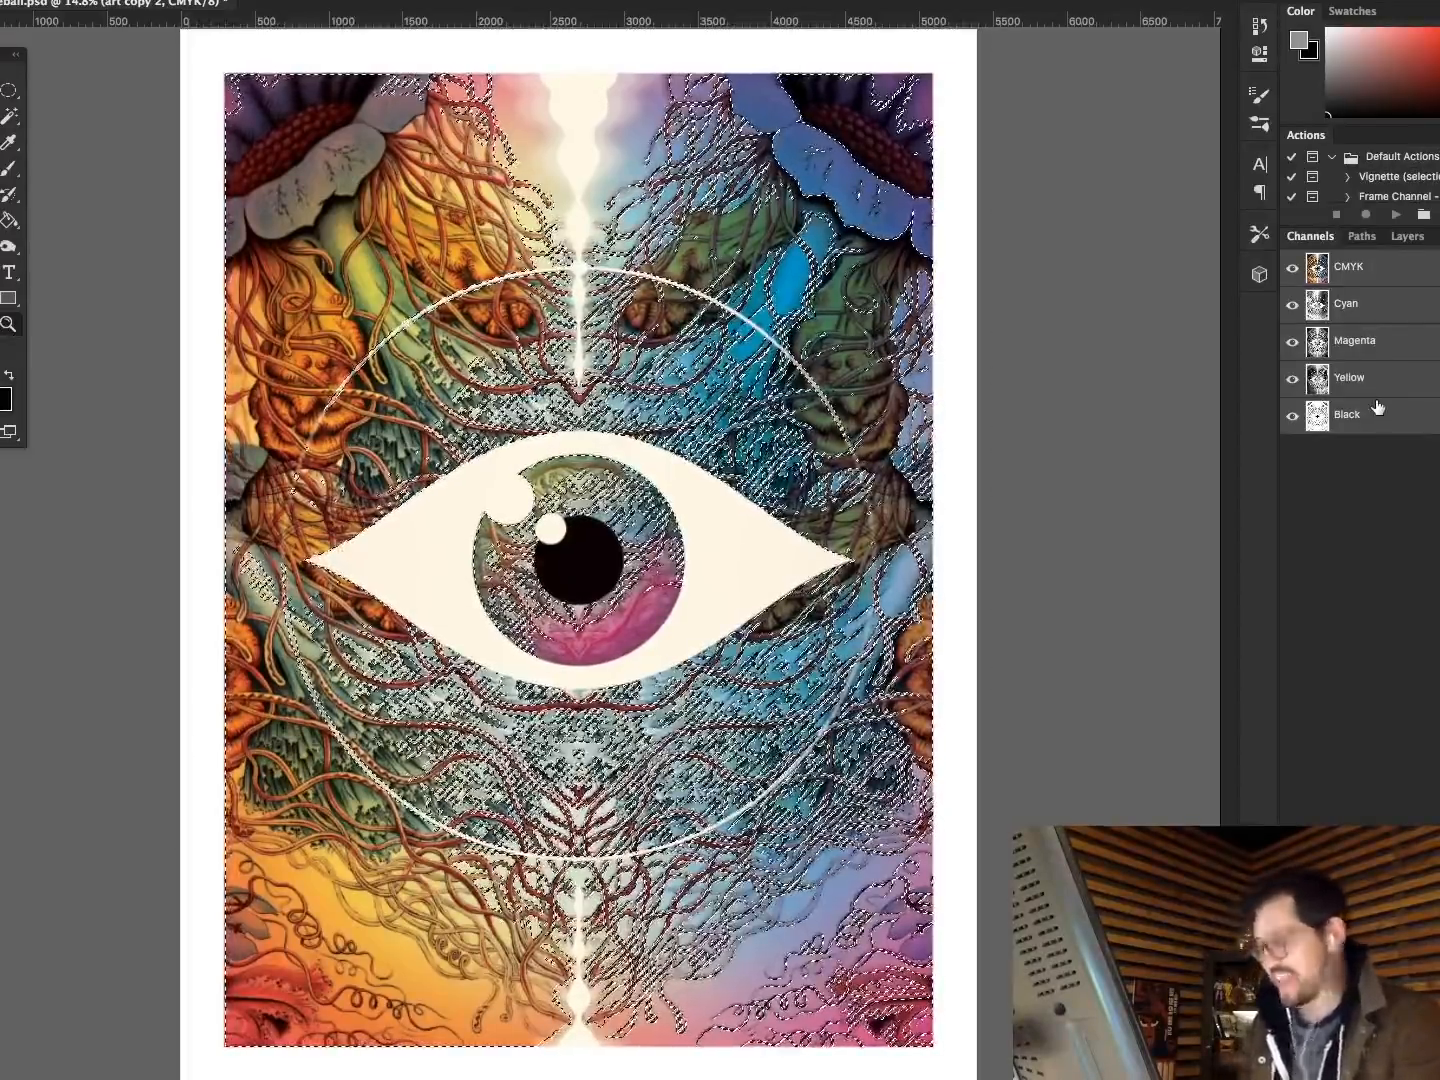
pyautogui.click(1405, 238)
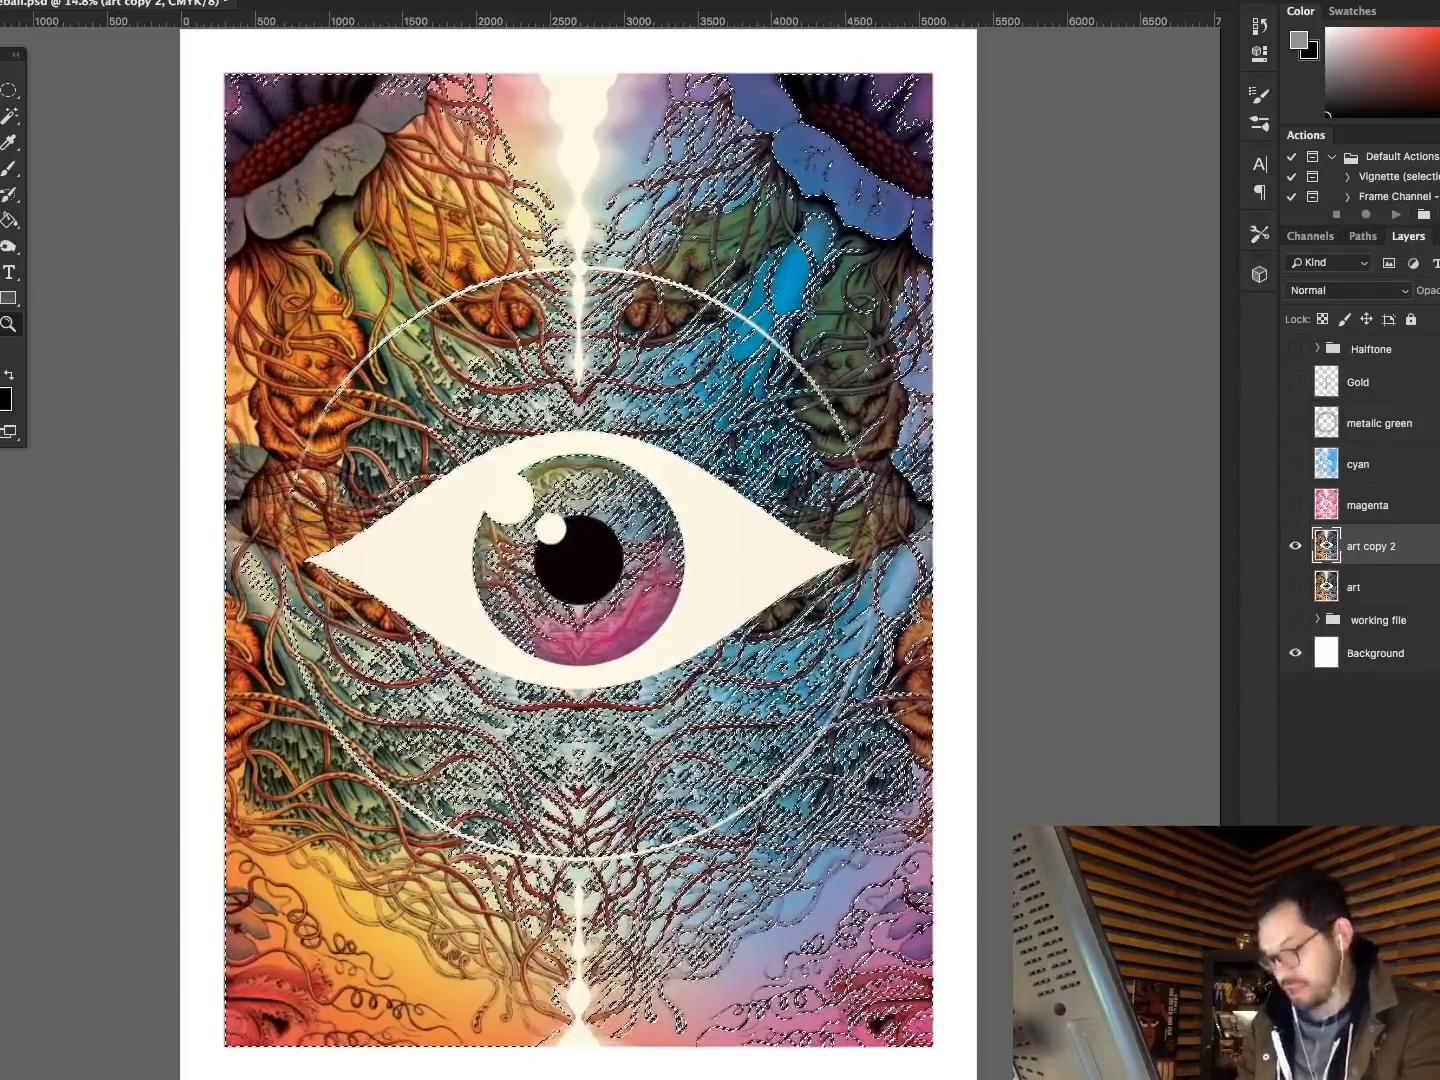
pyautogui.hotkey('ctrl', 'j')
pyautogui.click(1294, 589)
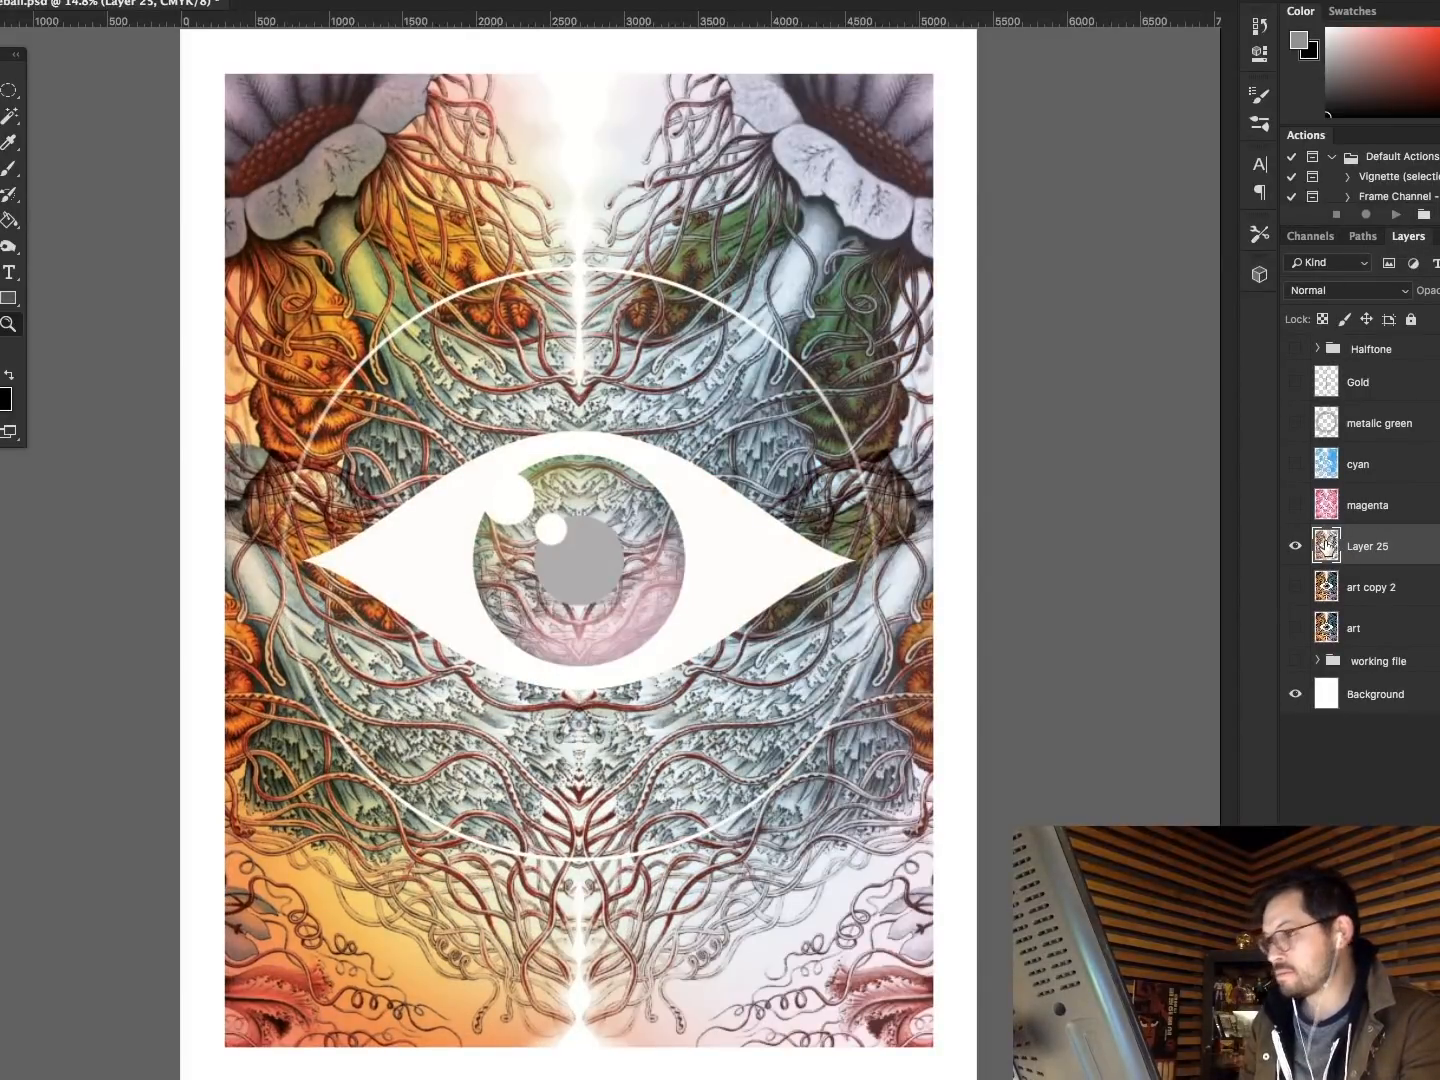
# Apply a Color Overlay of 100% yellow with 0% cyan, magenta and black to the layer copied from the Yellow channel.
pyautogui.doubleClick(1327, 544)
pyautogui.click(750, 435)
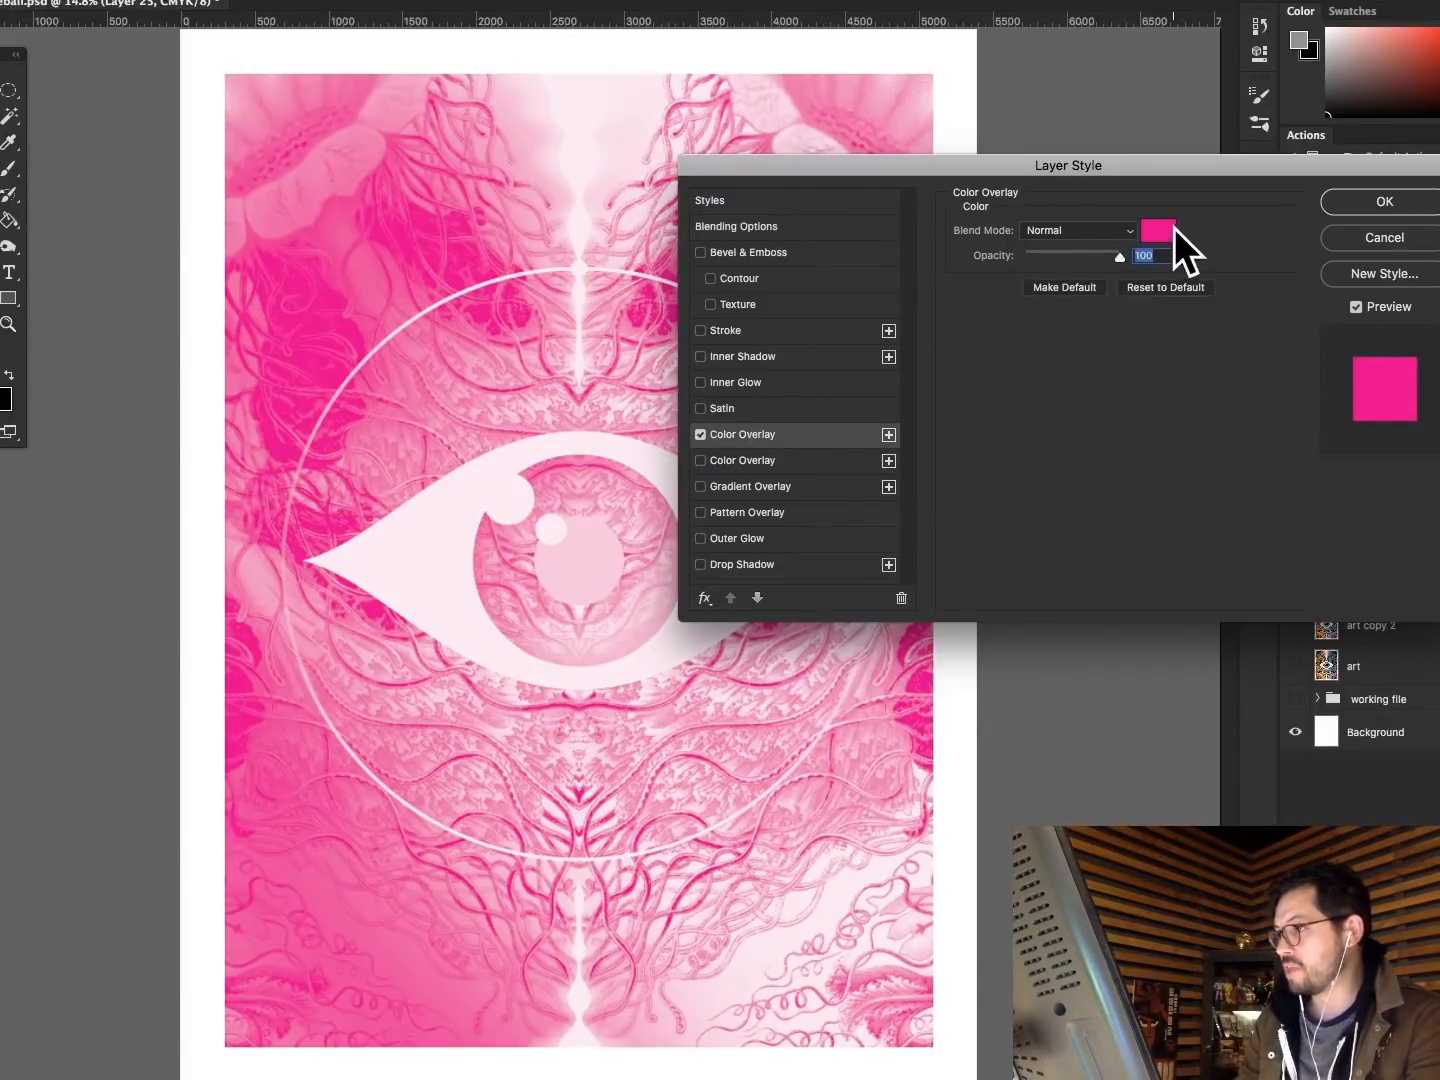
pyautogui.click(1160, 231)
pyautogui.click(1318, 740)
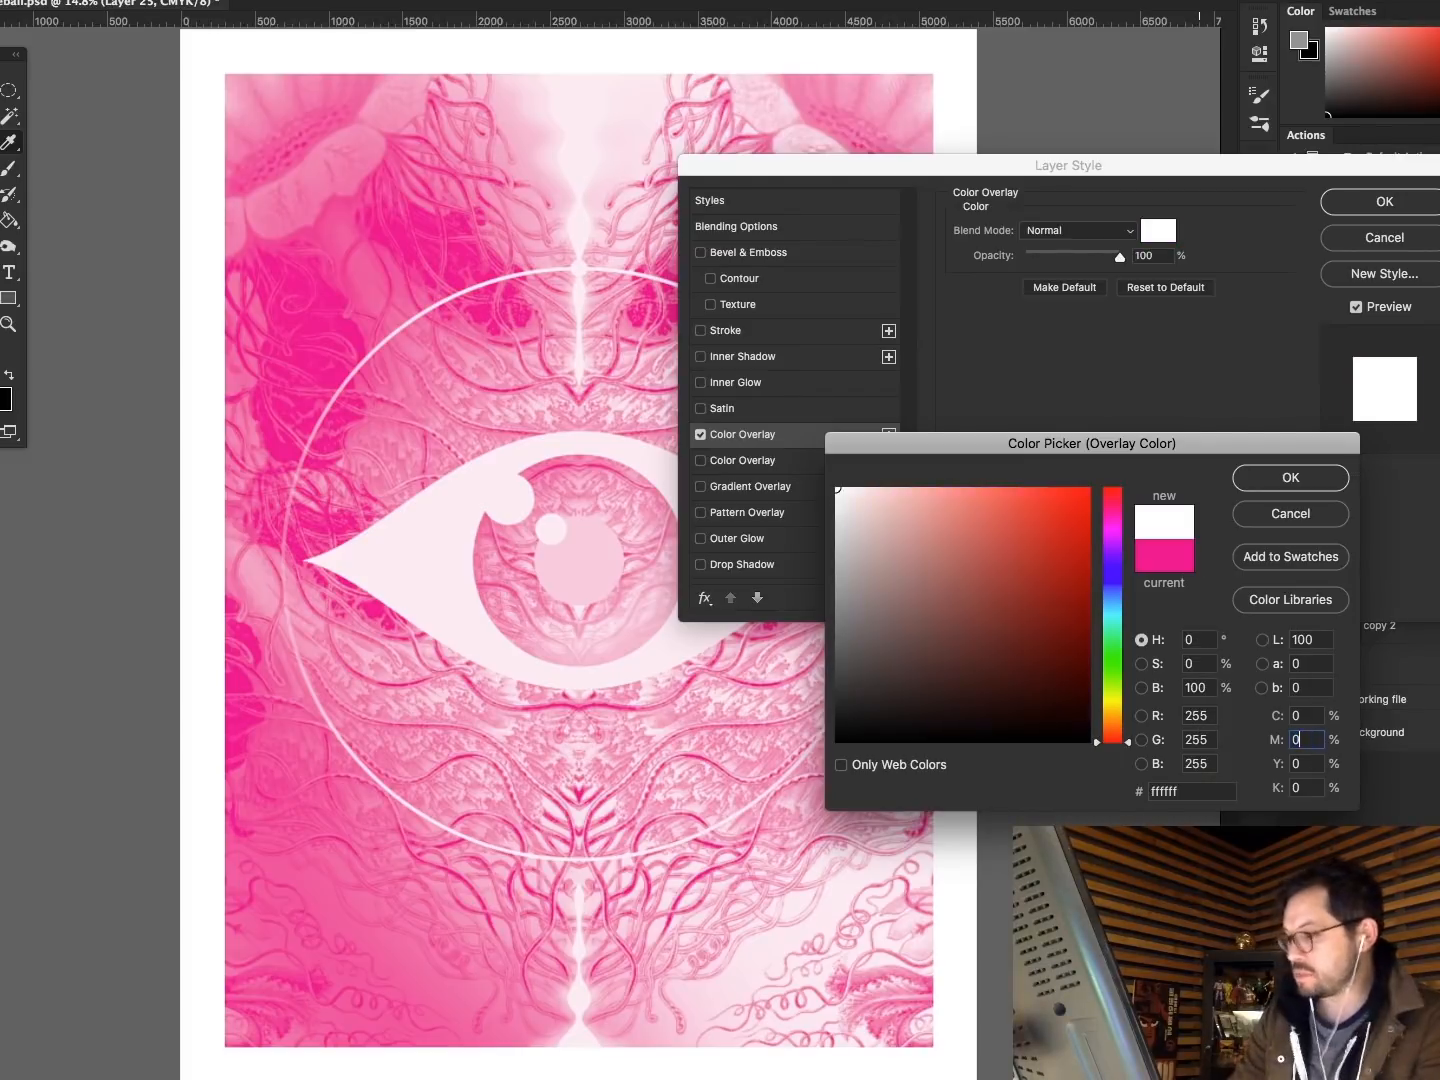
pyautogui.write('0')
pyautogui.press('Tab')
pyautogui.write('100')
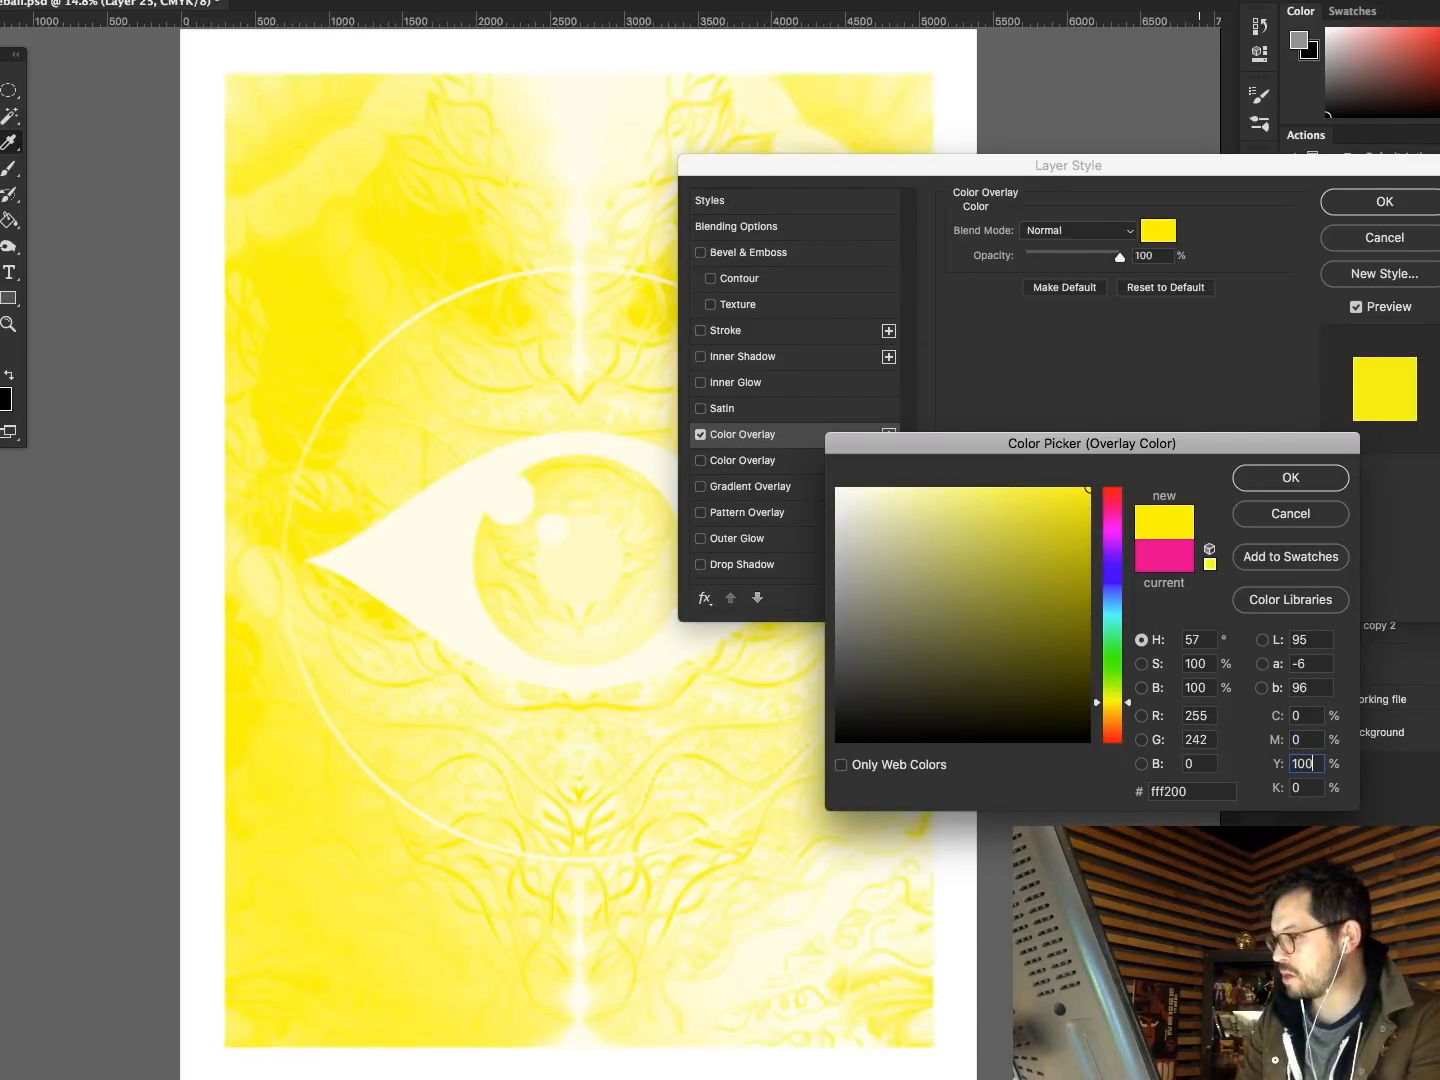
pyautogui.click(1266, 472)
pyautogui.click(1384, 203)
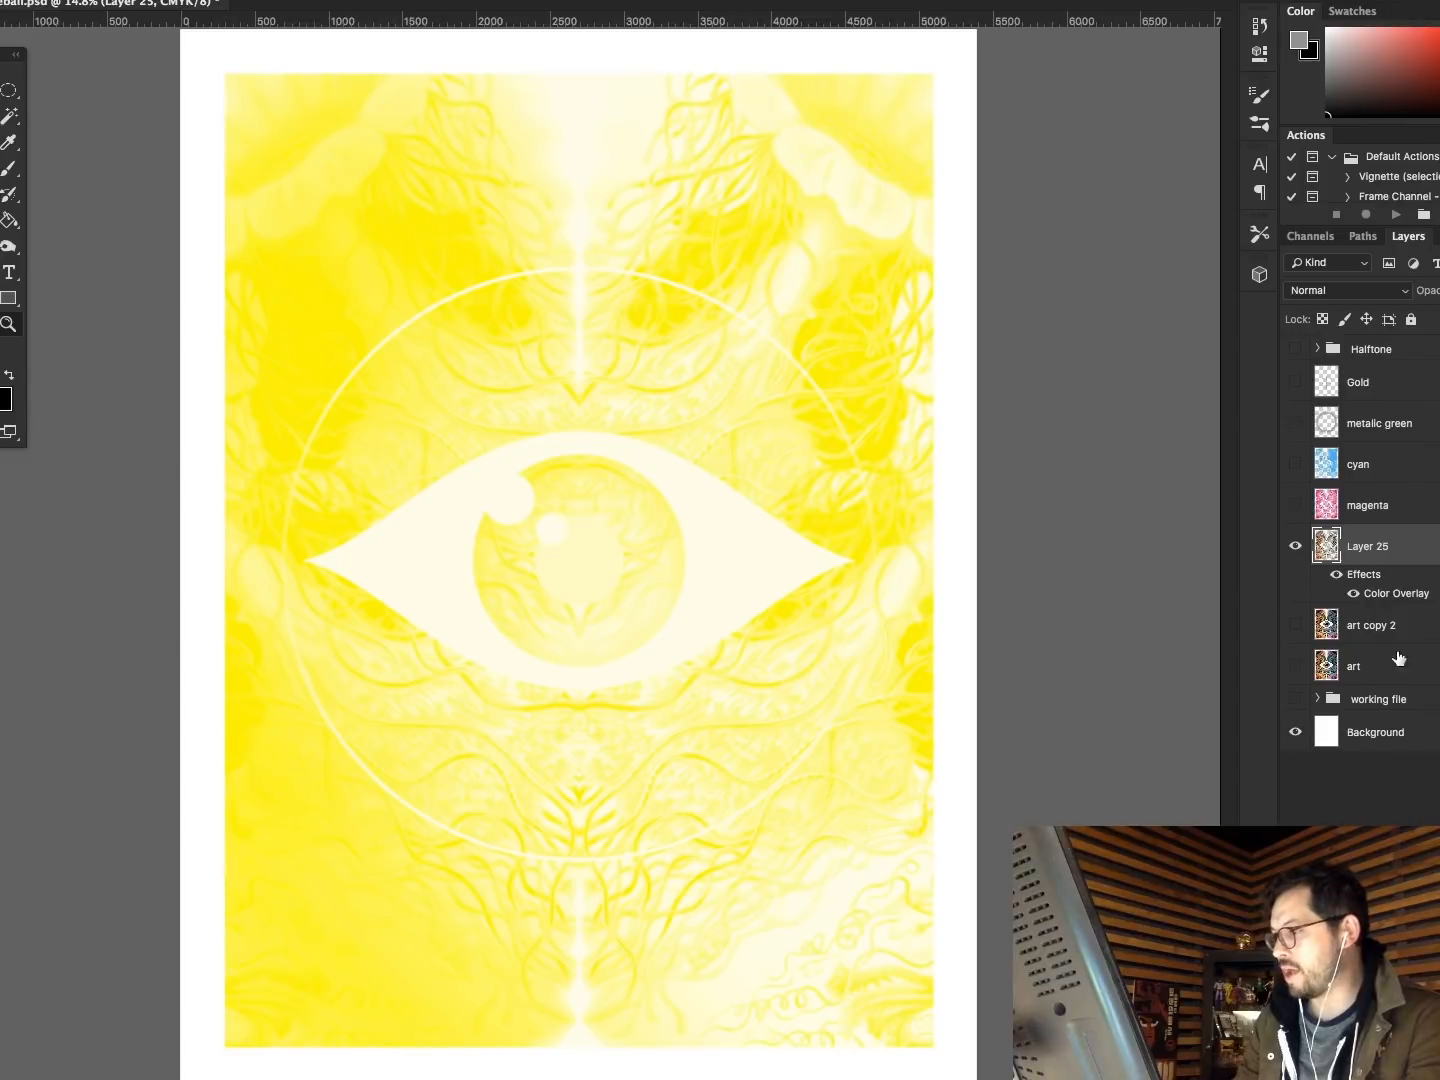
# Merge the yellow-overlaid layer with a new blank layer above it and name the result yellow.
pyautogui.click(1439, 547)
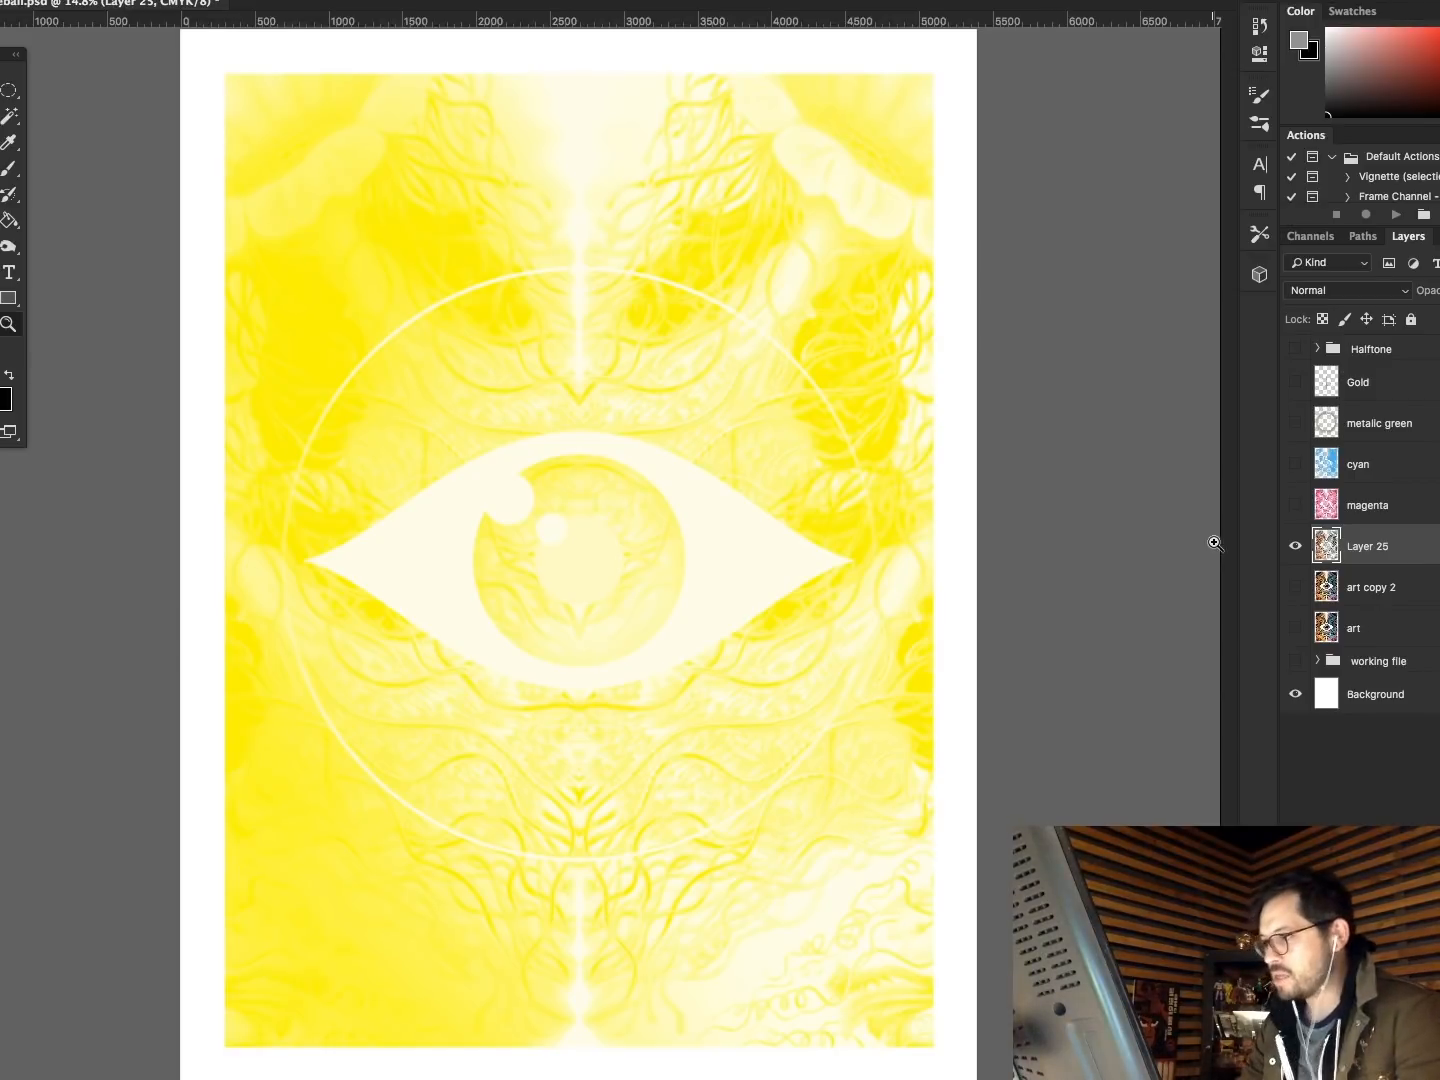
pyautogui.hotkey('ctrl', 'shift', 'n')
pyautogui.press('Return')
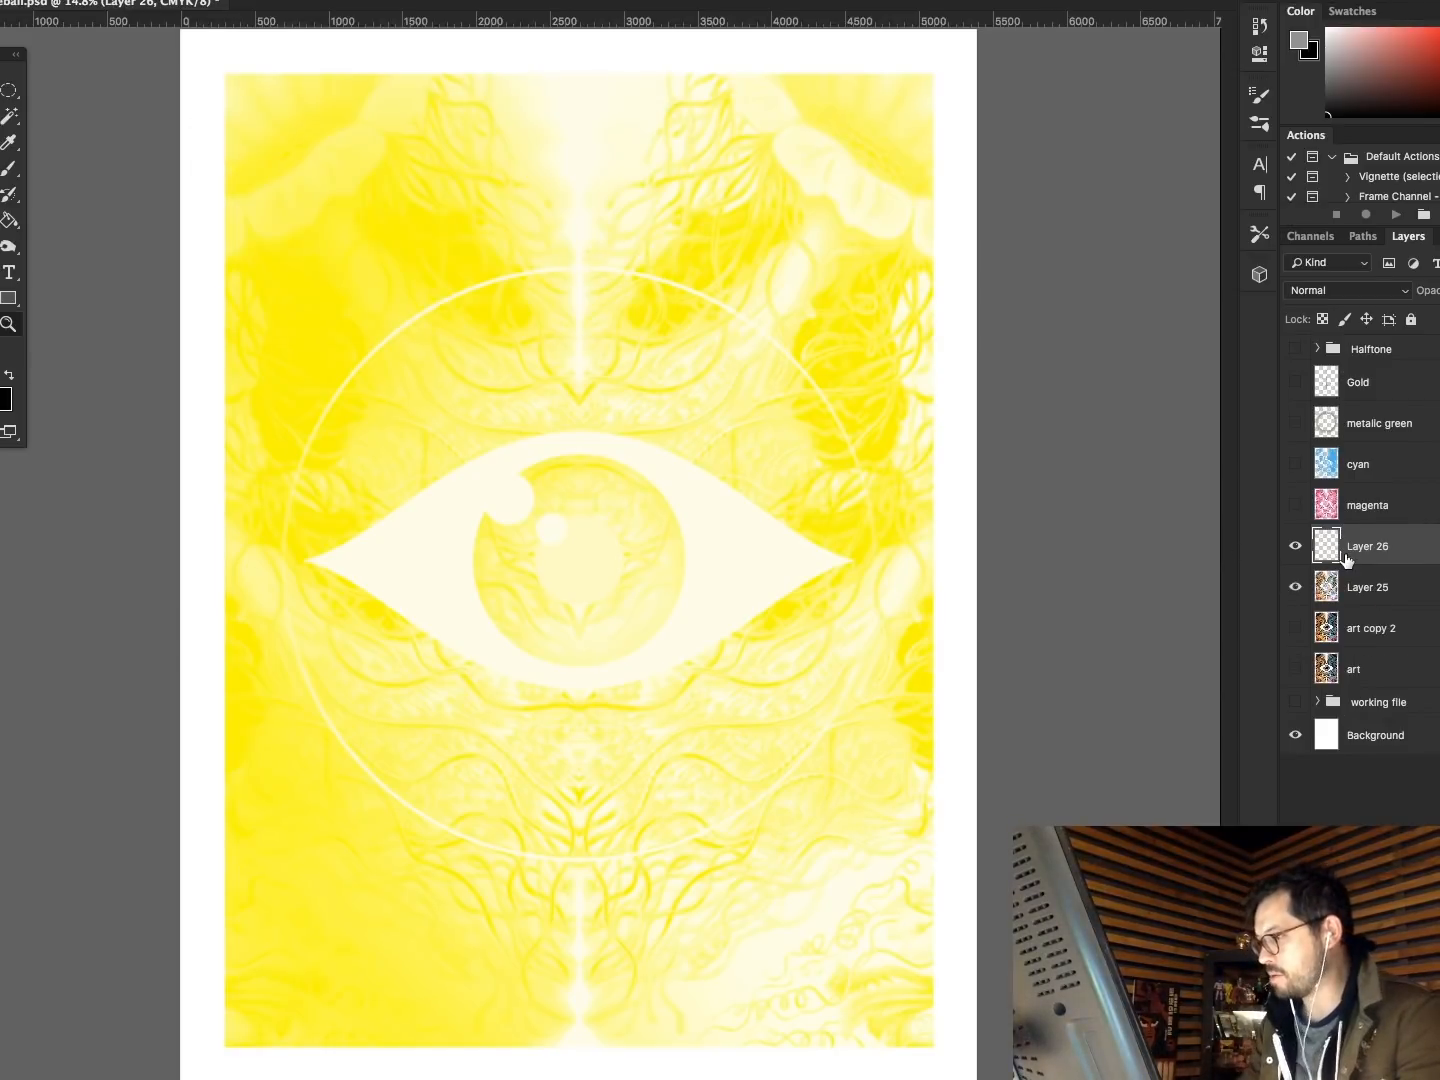
pyautogui.keyDown('shift'); pyautogui.click(1315, 591); pyautogui.keyUp('shift')
pyautogui.hotkey('ctrl', 'e')
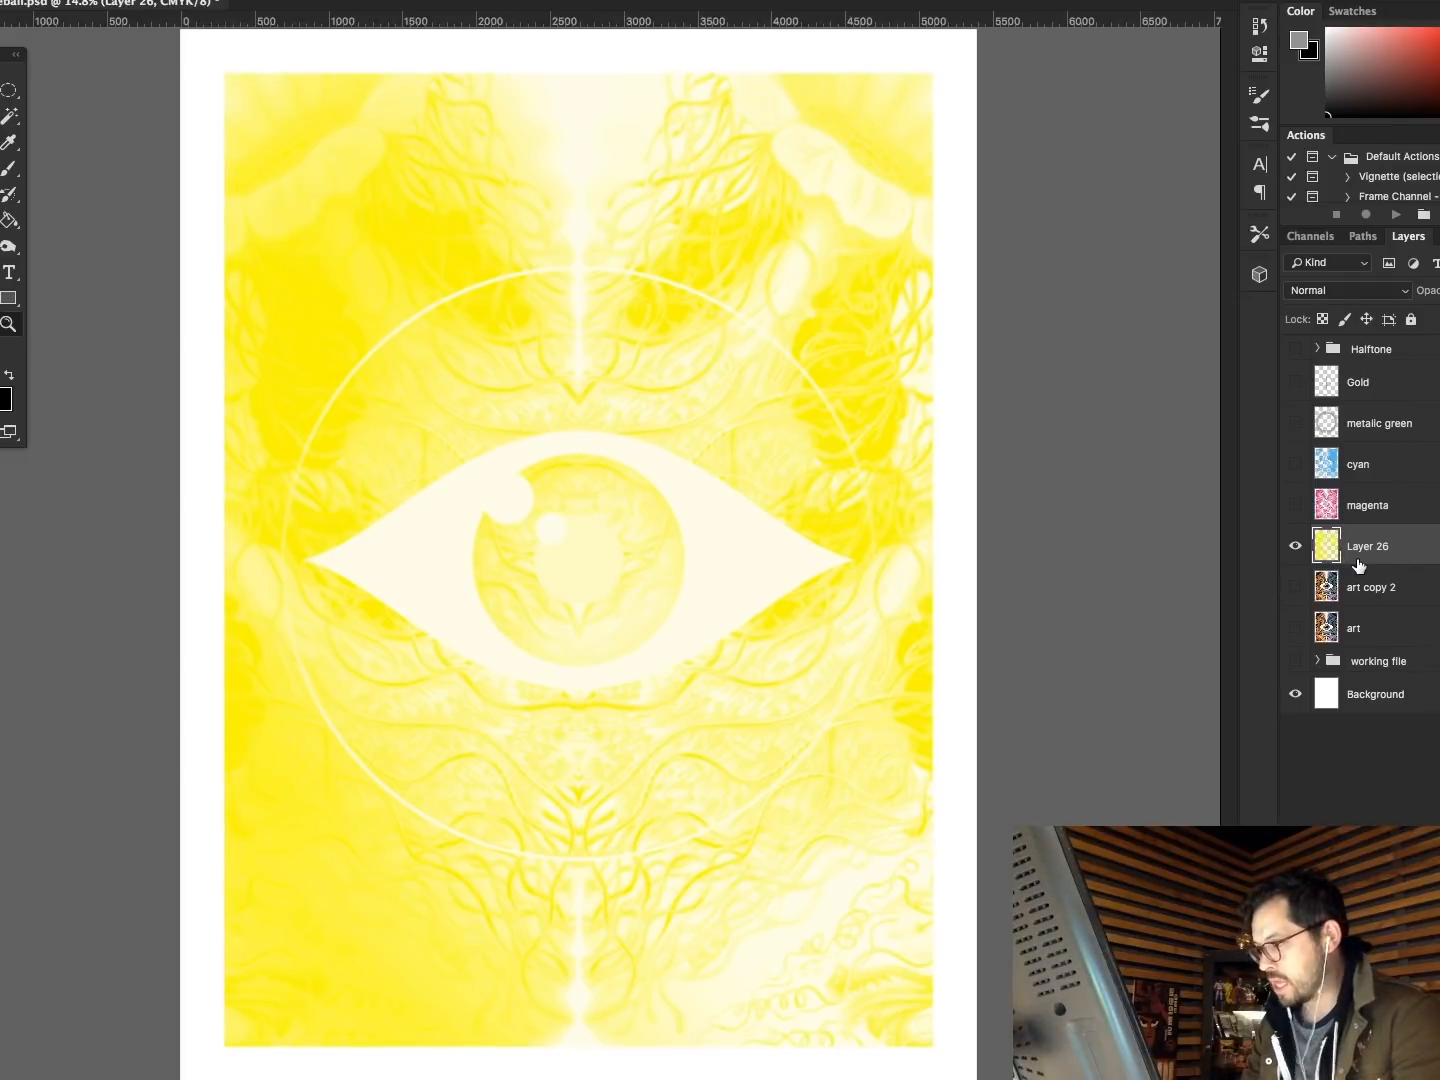
pyautogui.doubleClick(1368, 546)
pyautogui.write('yello')
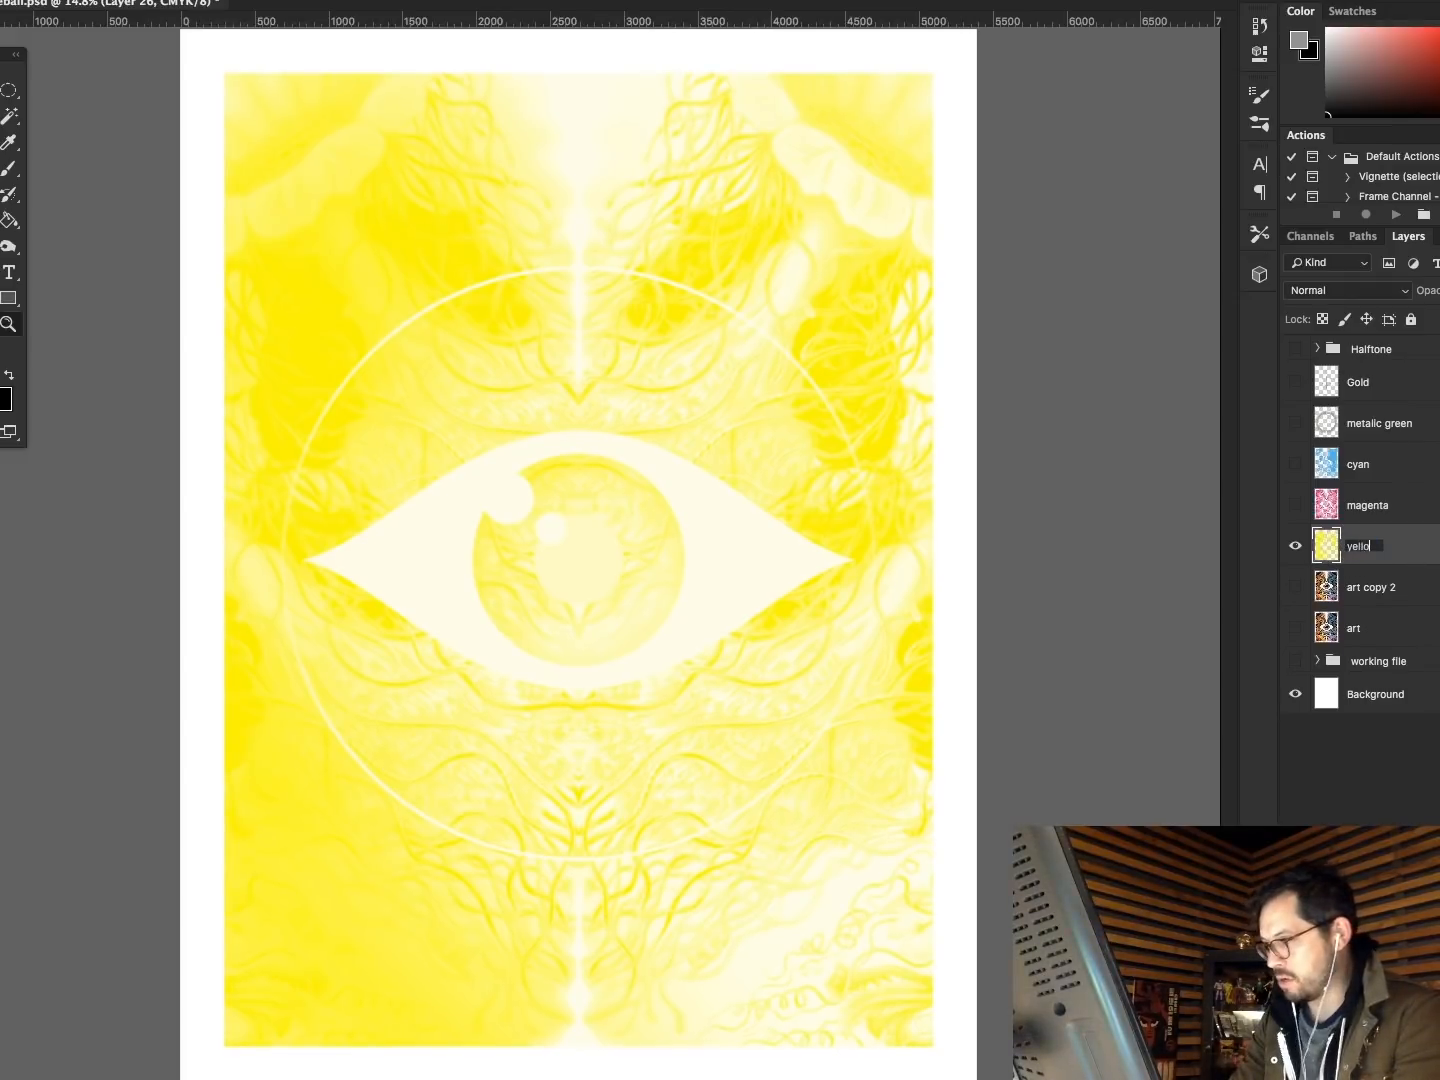
pyautogui.press('Return')
# Hide the yellow layer and make art copy 2 the visible, active layer.
pyautogui.click(1295, 545)
pyautogui.click(1295, 587)
pyautogui.click(1370, 588)
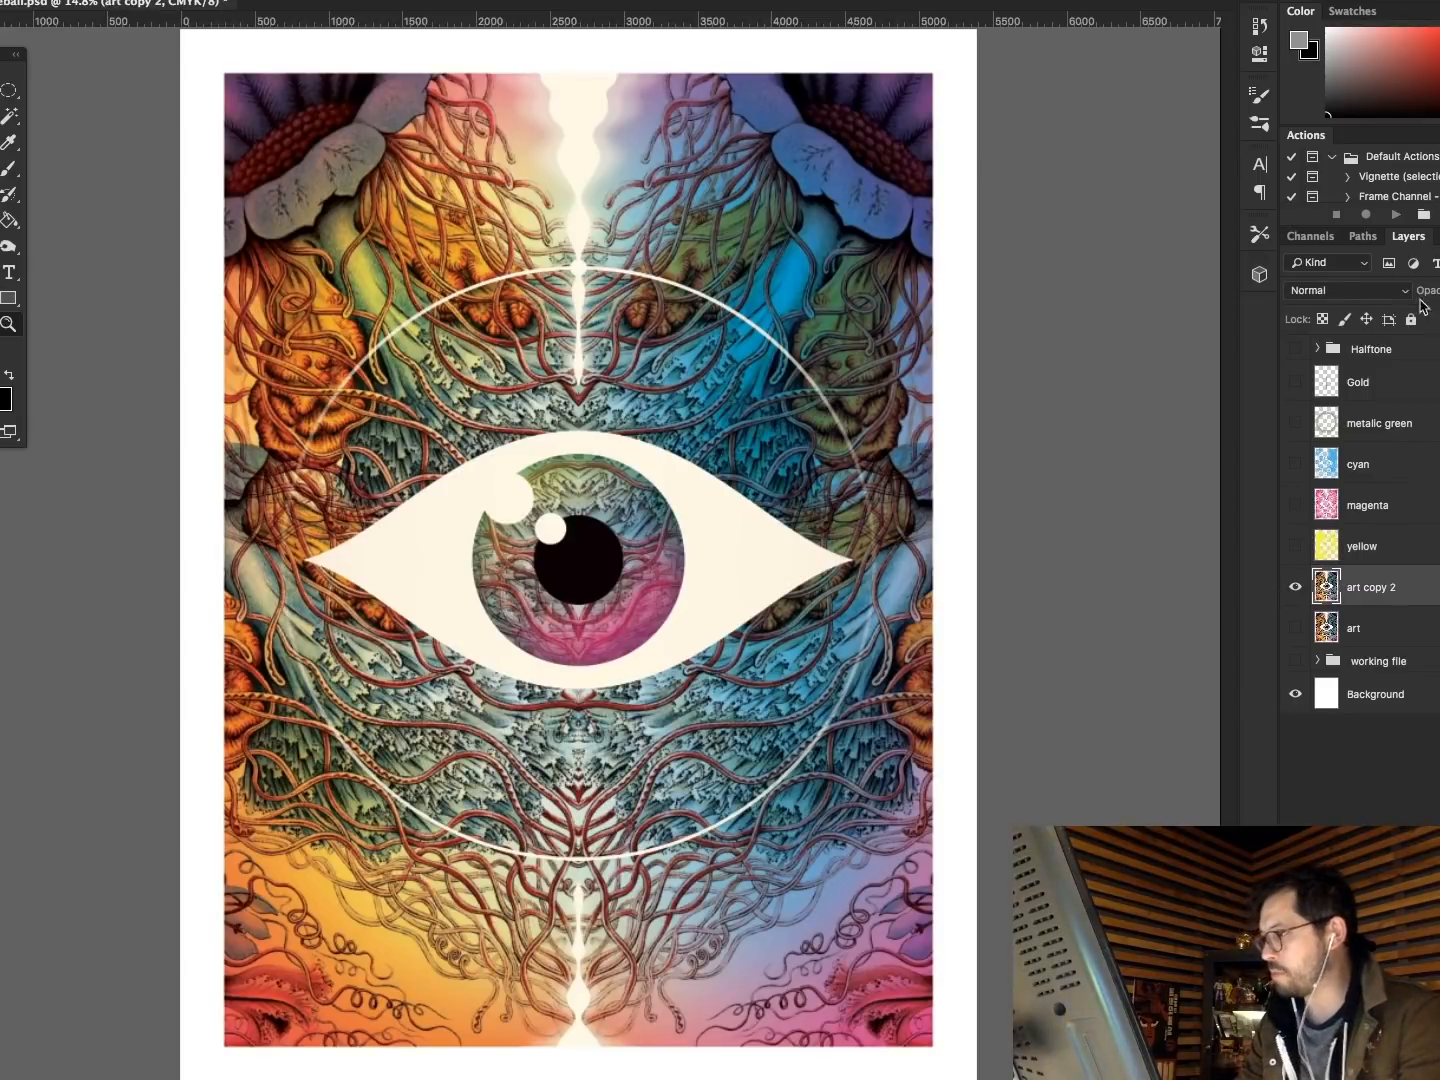
# Select the inked areas of the Black channel, copy them to a new layer, and hide art copy 2.
pyautogui.click(1312, 237)
pyautogui.keyDown('ctrl'); pyautogui.click(1320, 417); pyautogui.keyUp('ctrl')
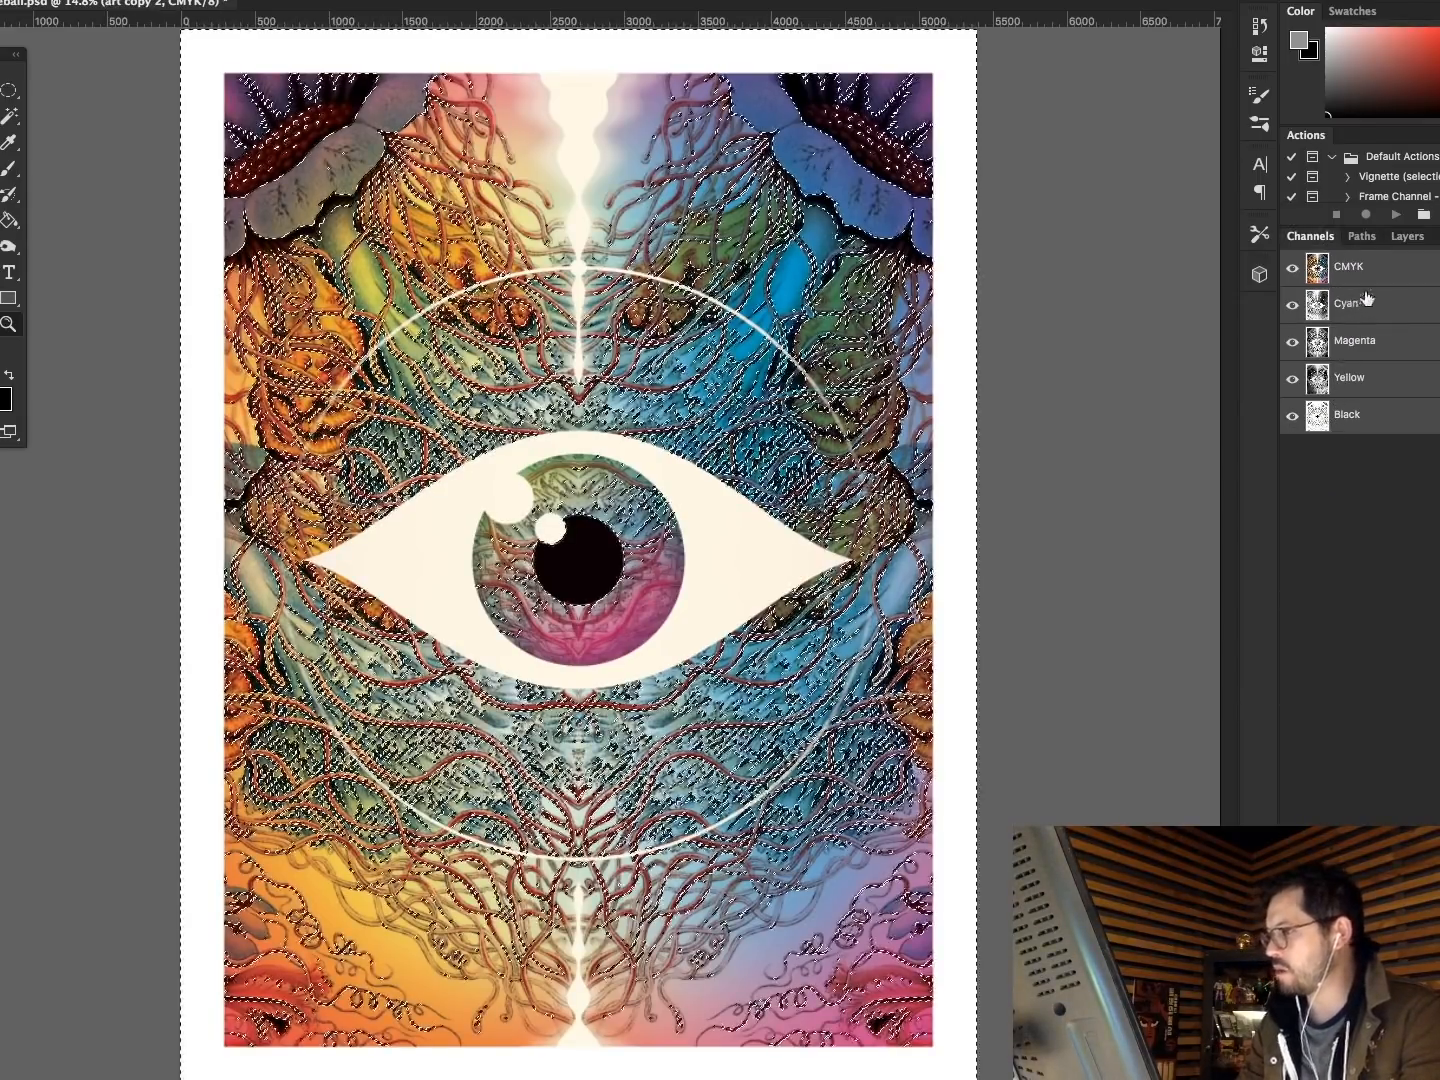
pyautogui.click(1406, 237)
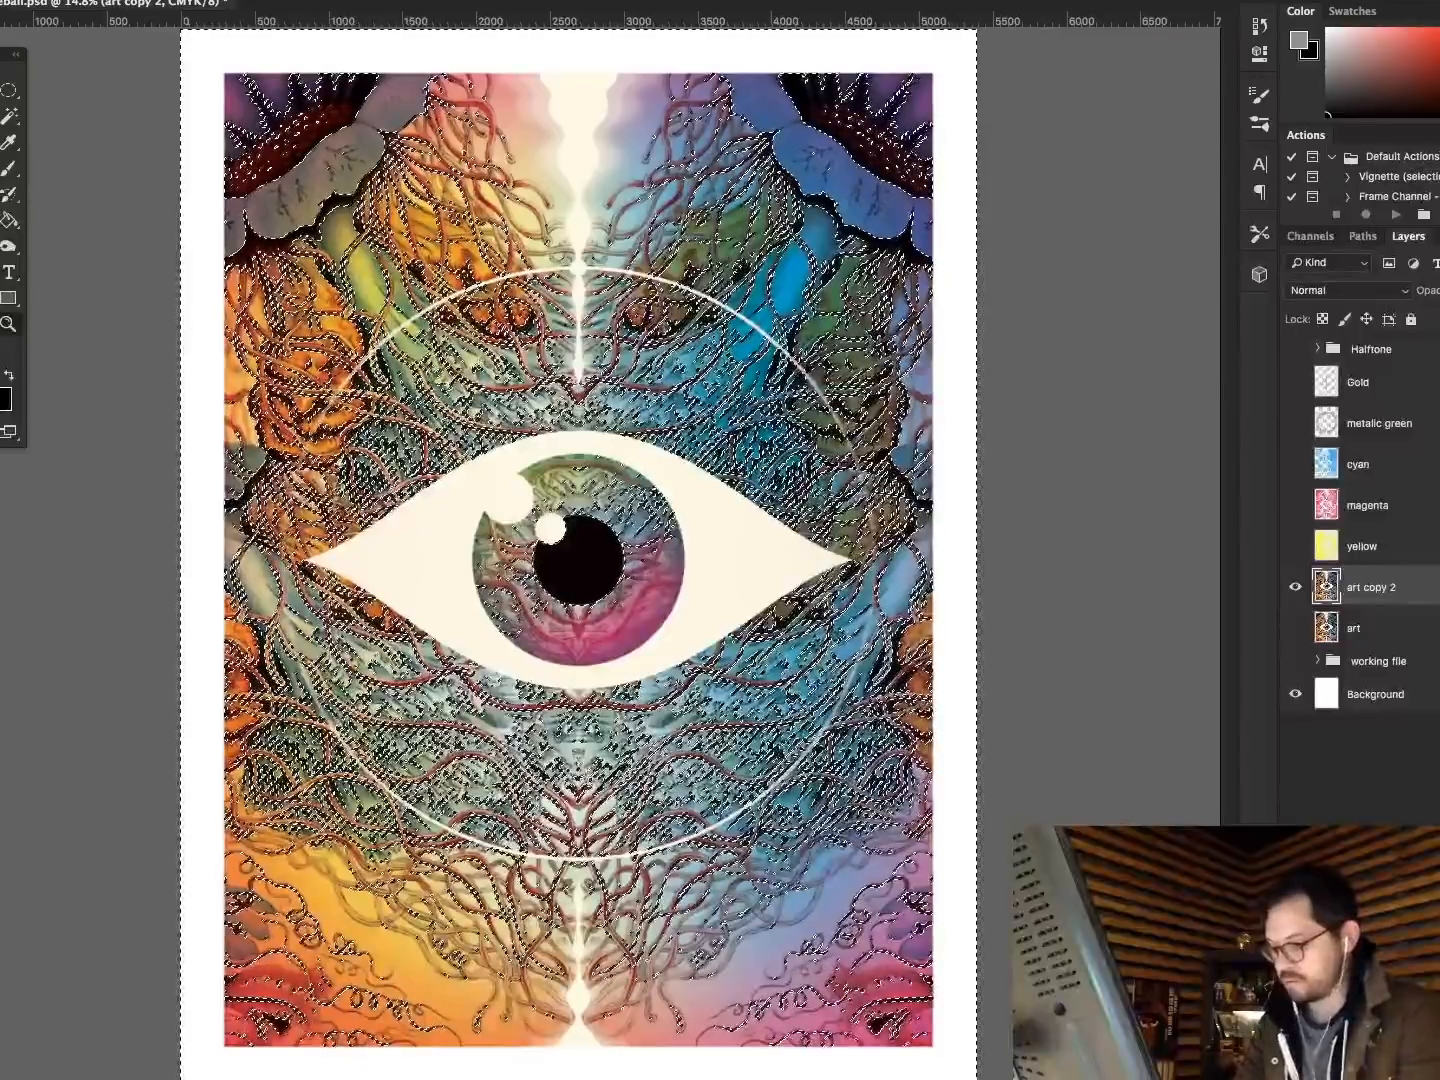
pyautogui.hotkey('ctrl', 'j')
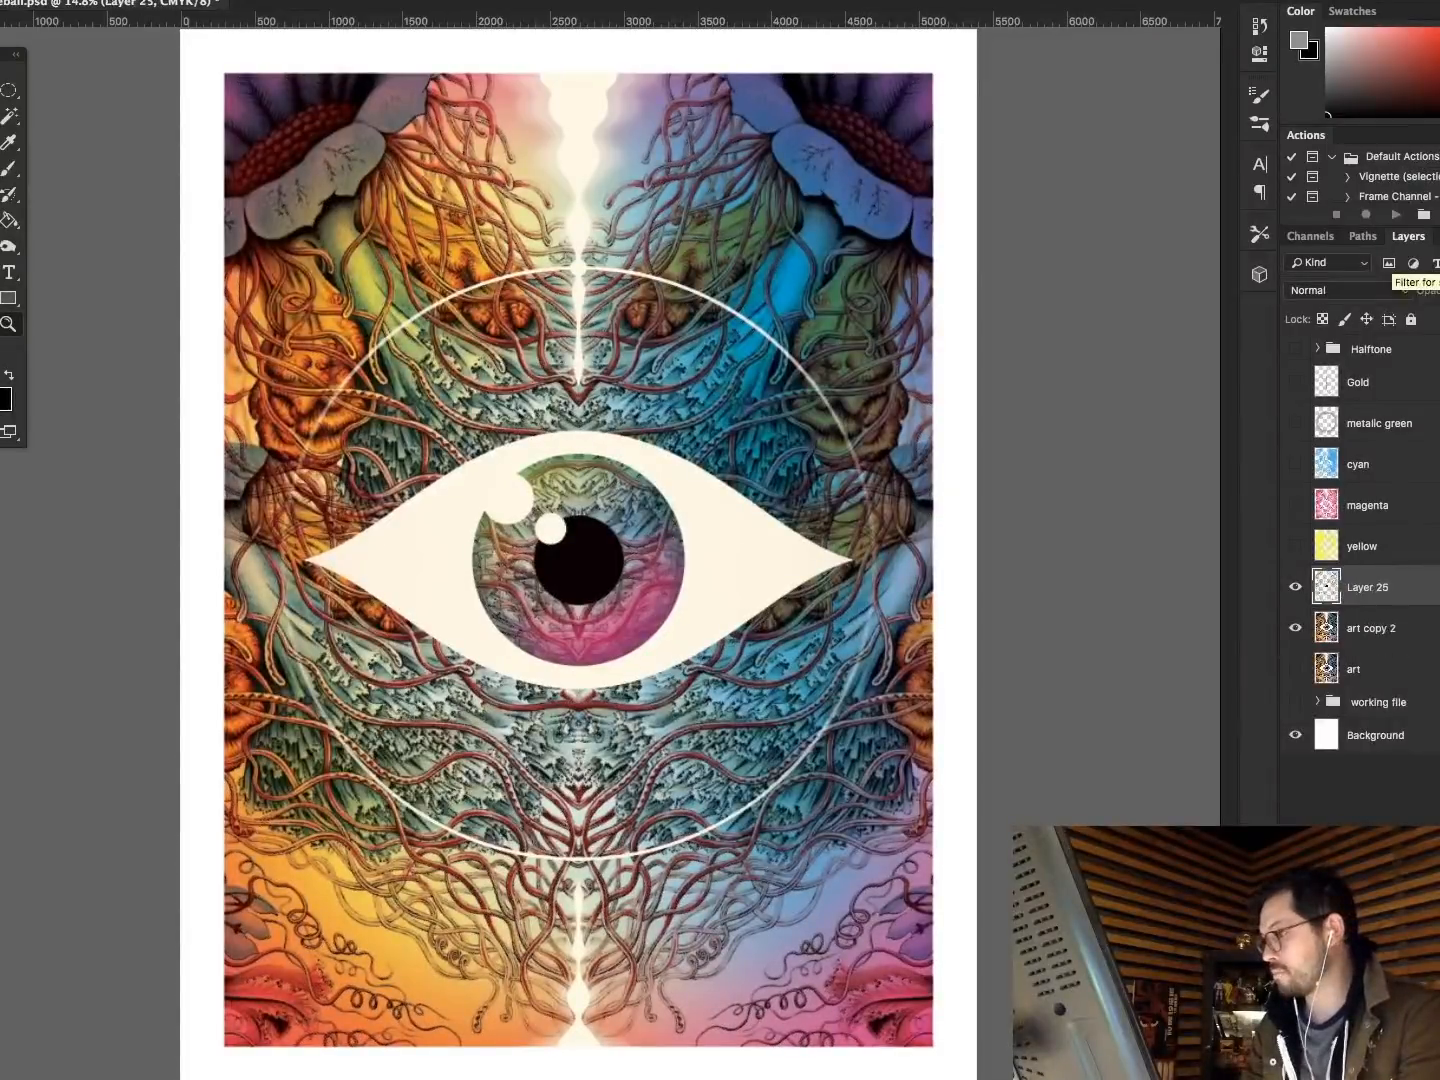
pyautogui.click(1296, 628)
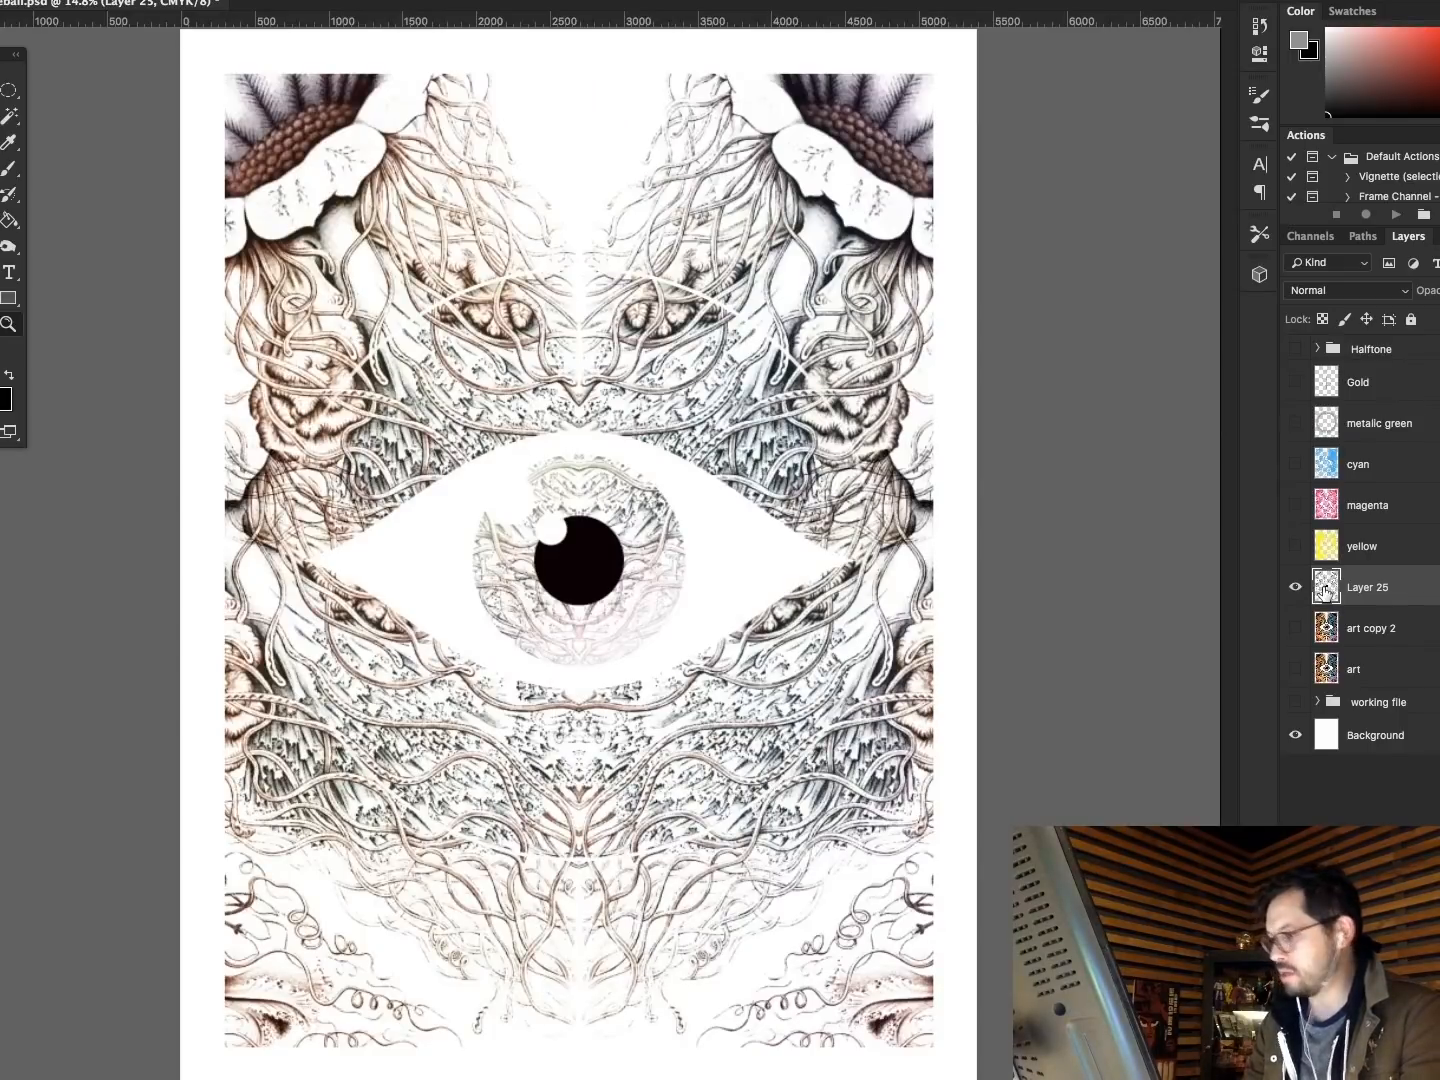
# Set the layer copied from the Black channel to Dissolve and add a blank layer above it.
pyautogui.click(1331, 290)
pyautogui.click(1314, 302)
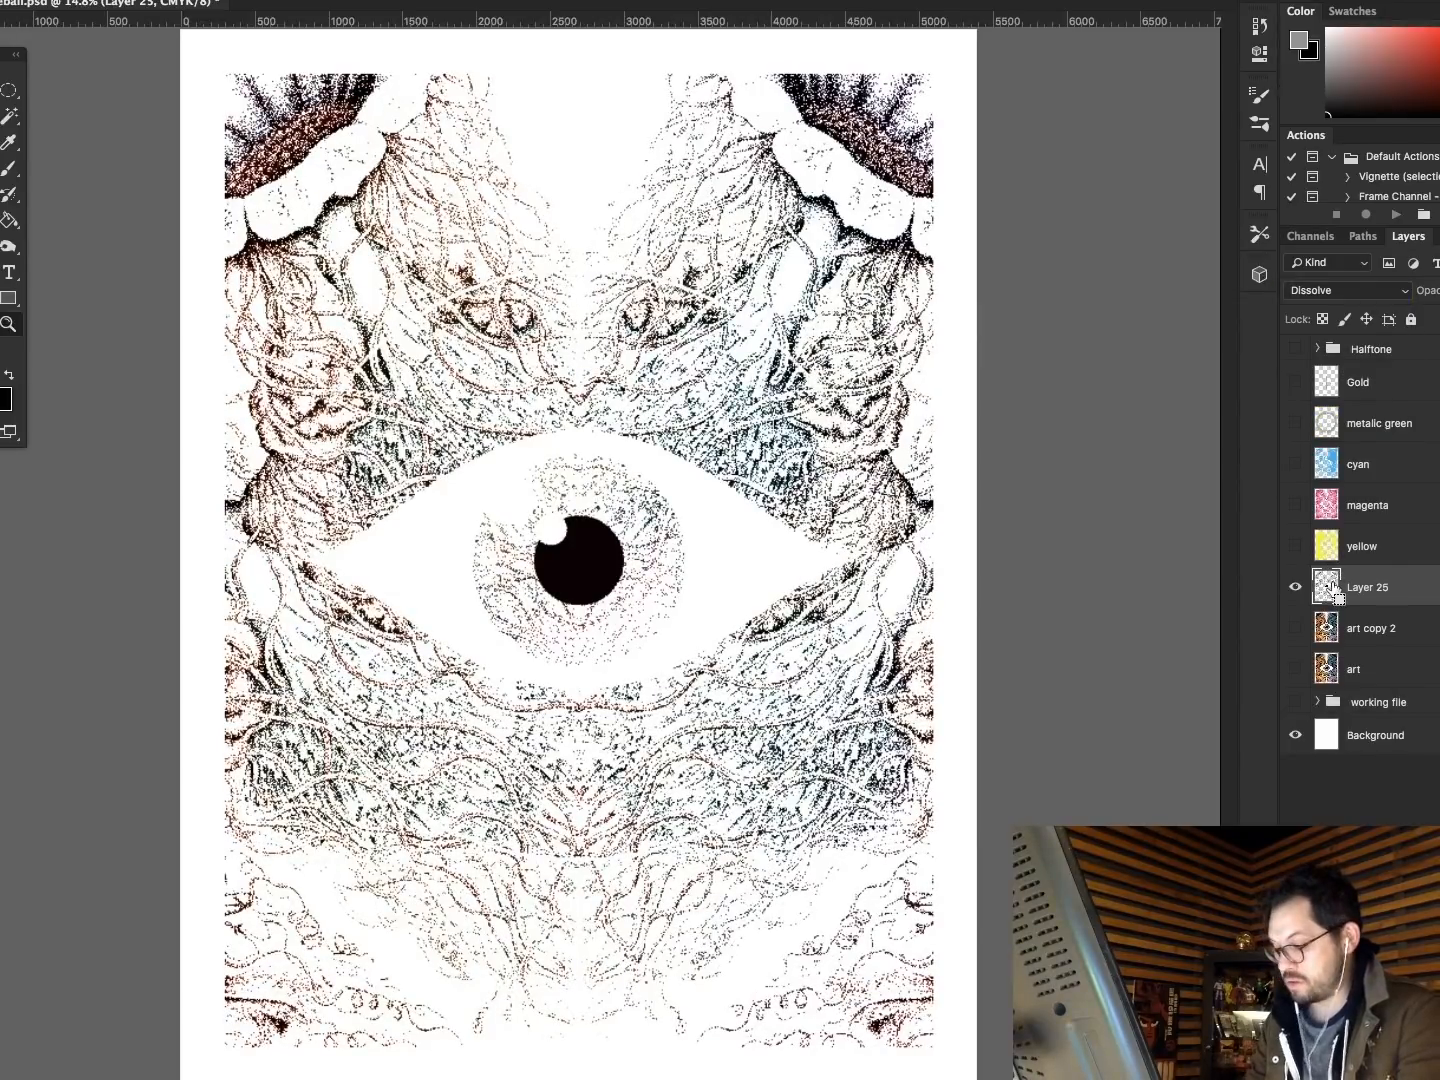
pyautogui.hotkey('ctrl', 'shift', 'n')
pyautogui.press('Return')
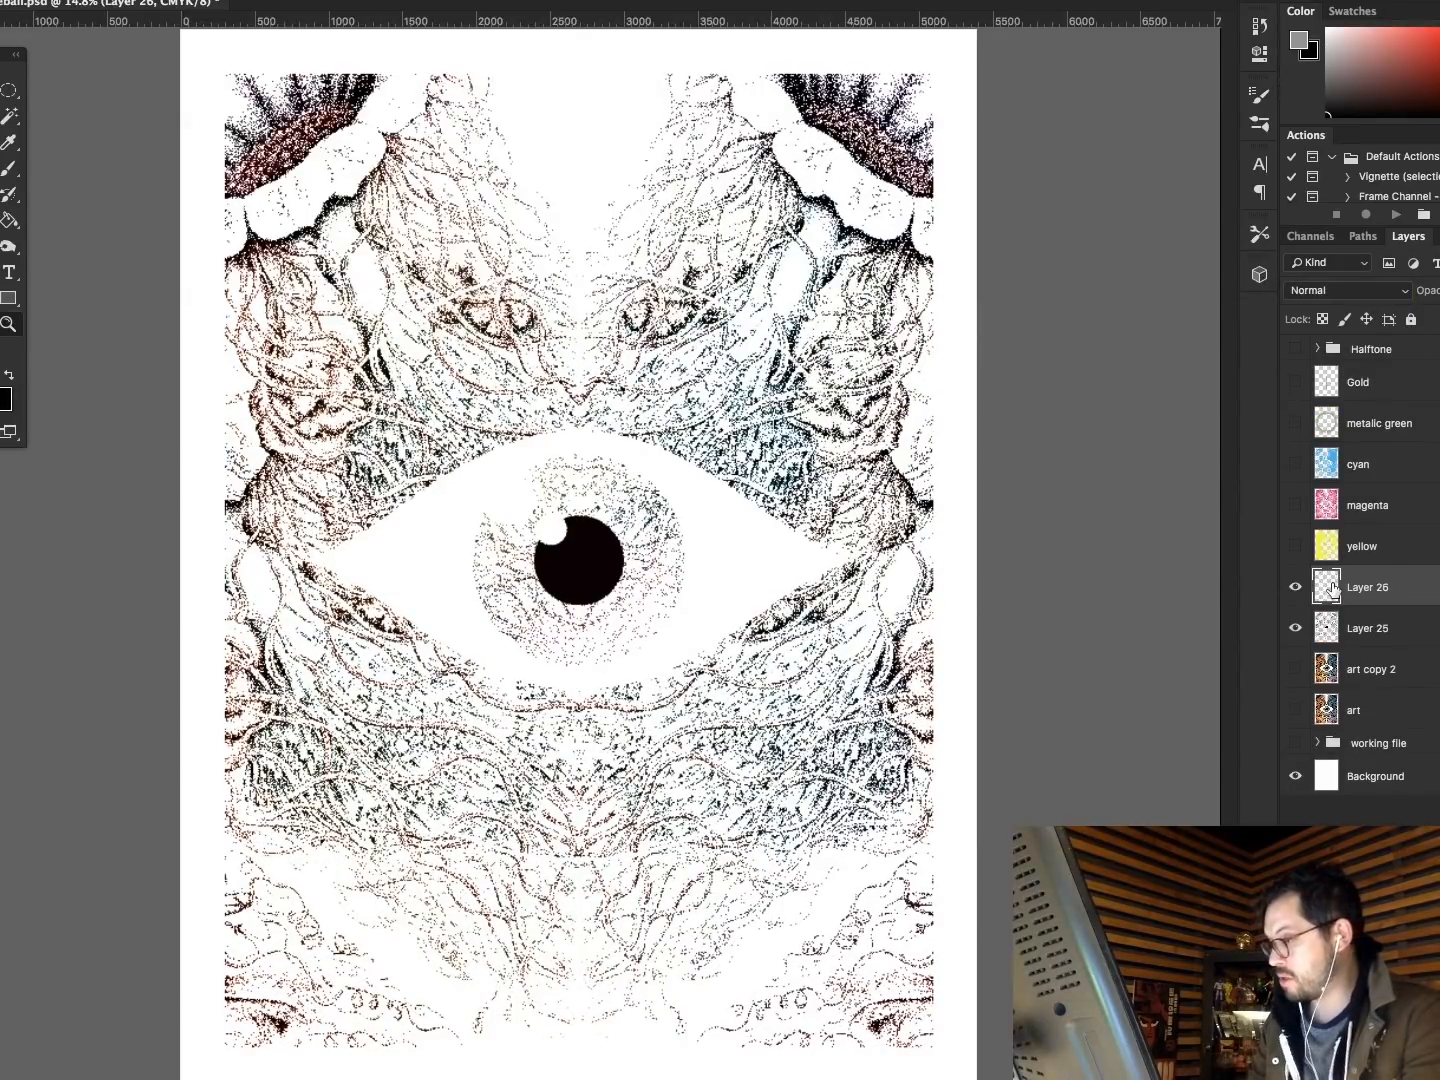
# Apply a Color Overlay of 100% black with 0% cyan, magenta and yellow to the dissolved Black channel layer.
pyautogui.doubleClick(1330, 626)
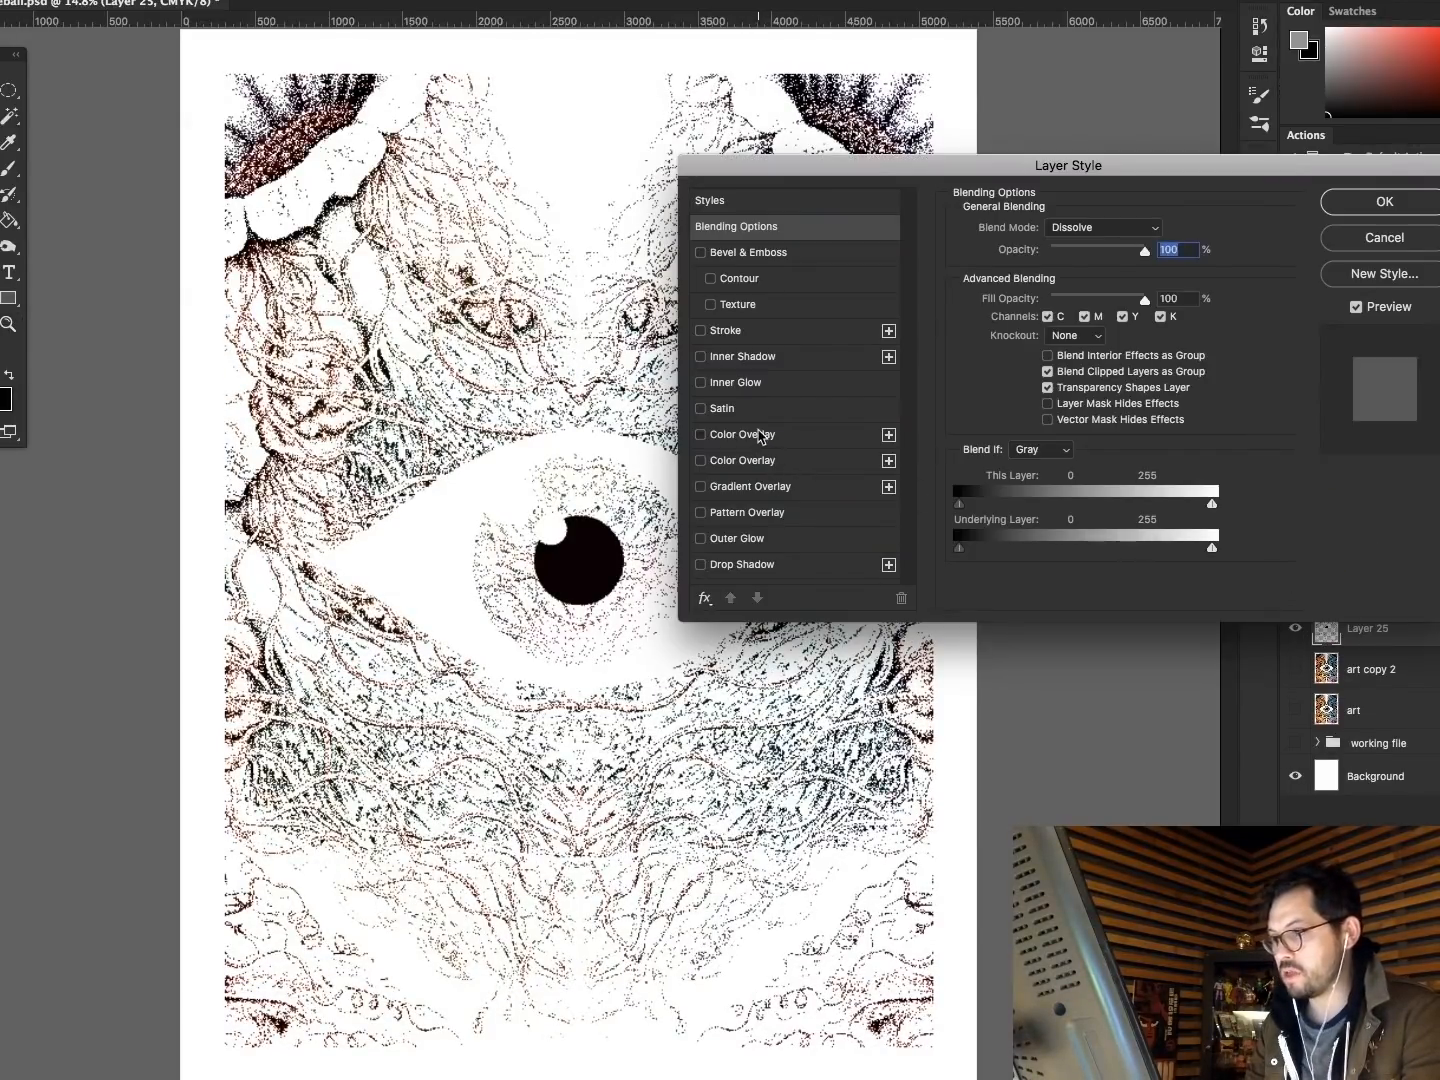
pyautogui.click(760, 436)
pyautogui.click(1159, 230)
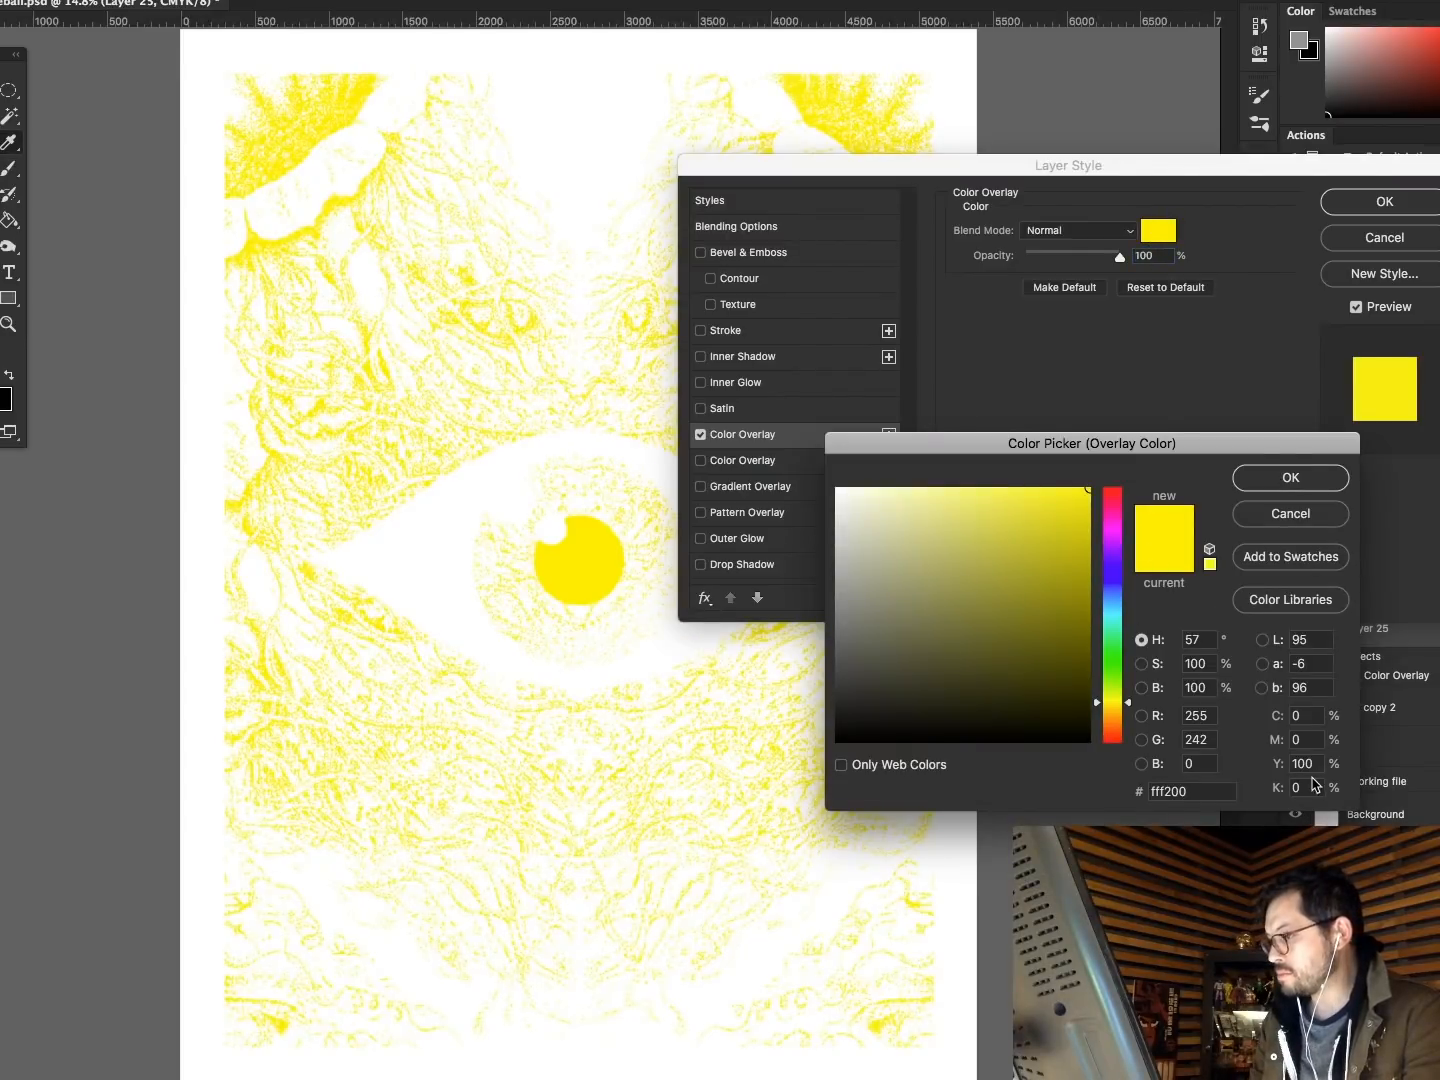
pyautogui.moveTo(1246, 762); pyautogui.dragTo(1188, 757)
pyautogui.write('0')
pyautogui.press('Tab')
pyautogui.write('100')
pyautogui.press('Tab')
pyautogui.click(1275, 489)
pyautogui.press('Return')
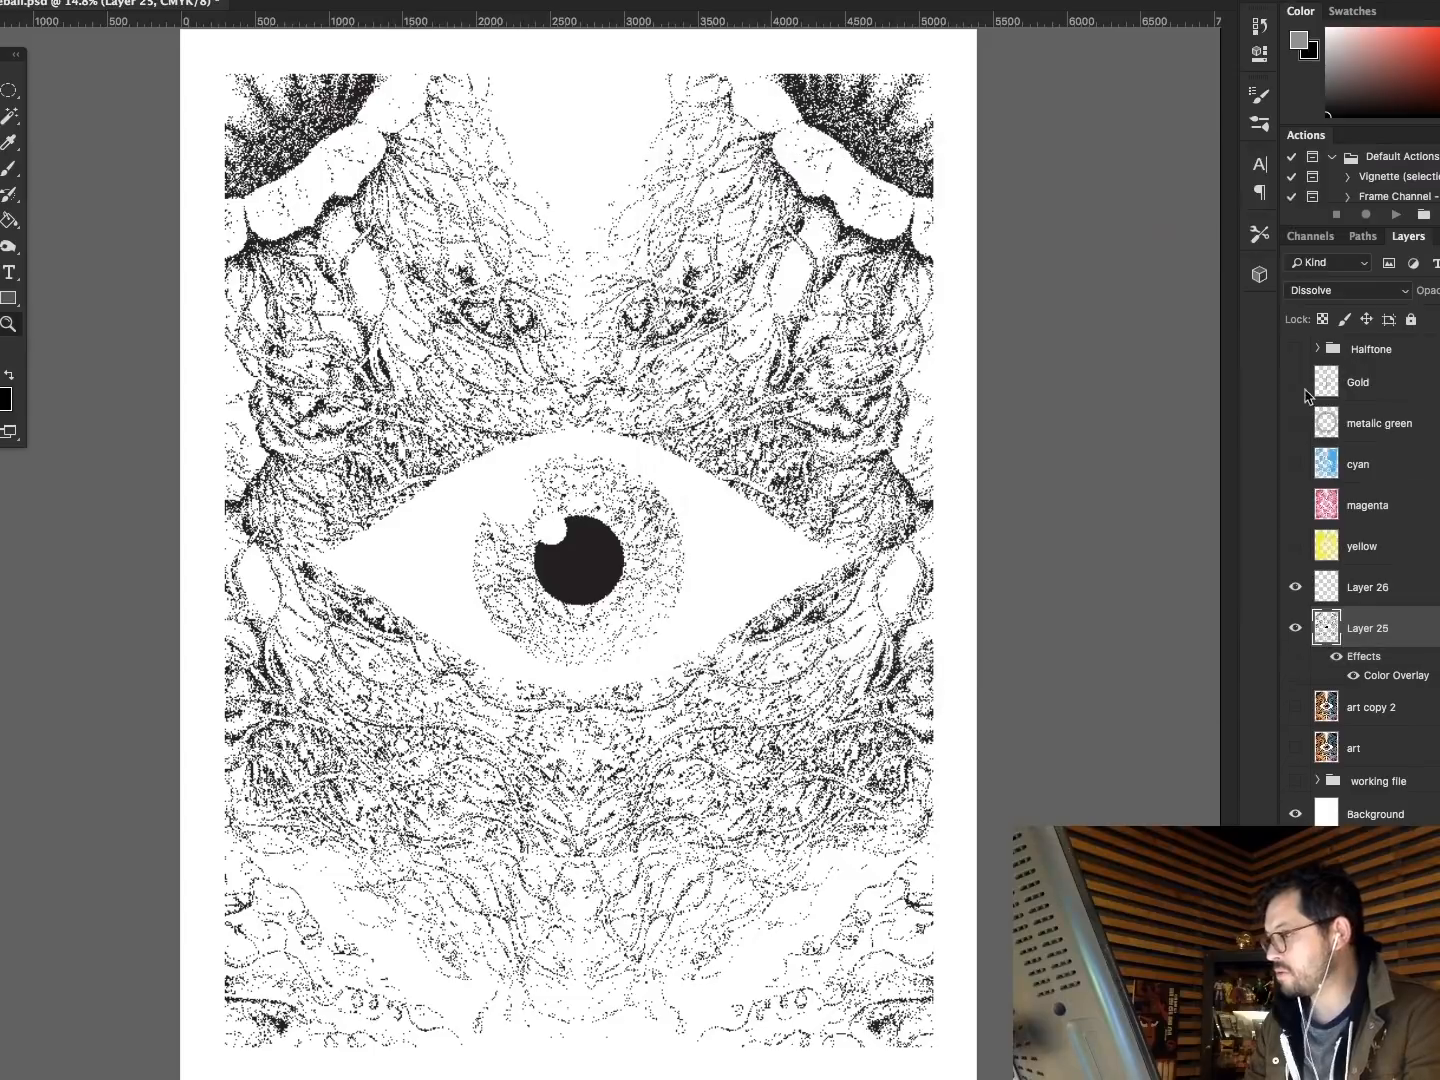
# Merge the black-overlaid layer with the blank layer above it and name the result black.
pyautogui.click(1330, 596)
pyautogui.keyDown('shift'); pyautogui.click(1330, 632); pyautogui.keyUp('shift')
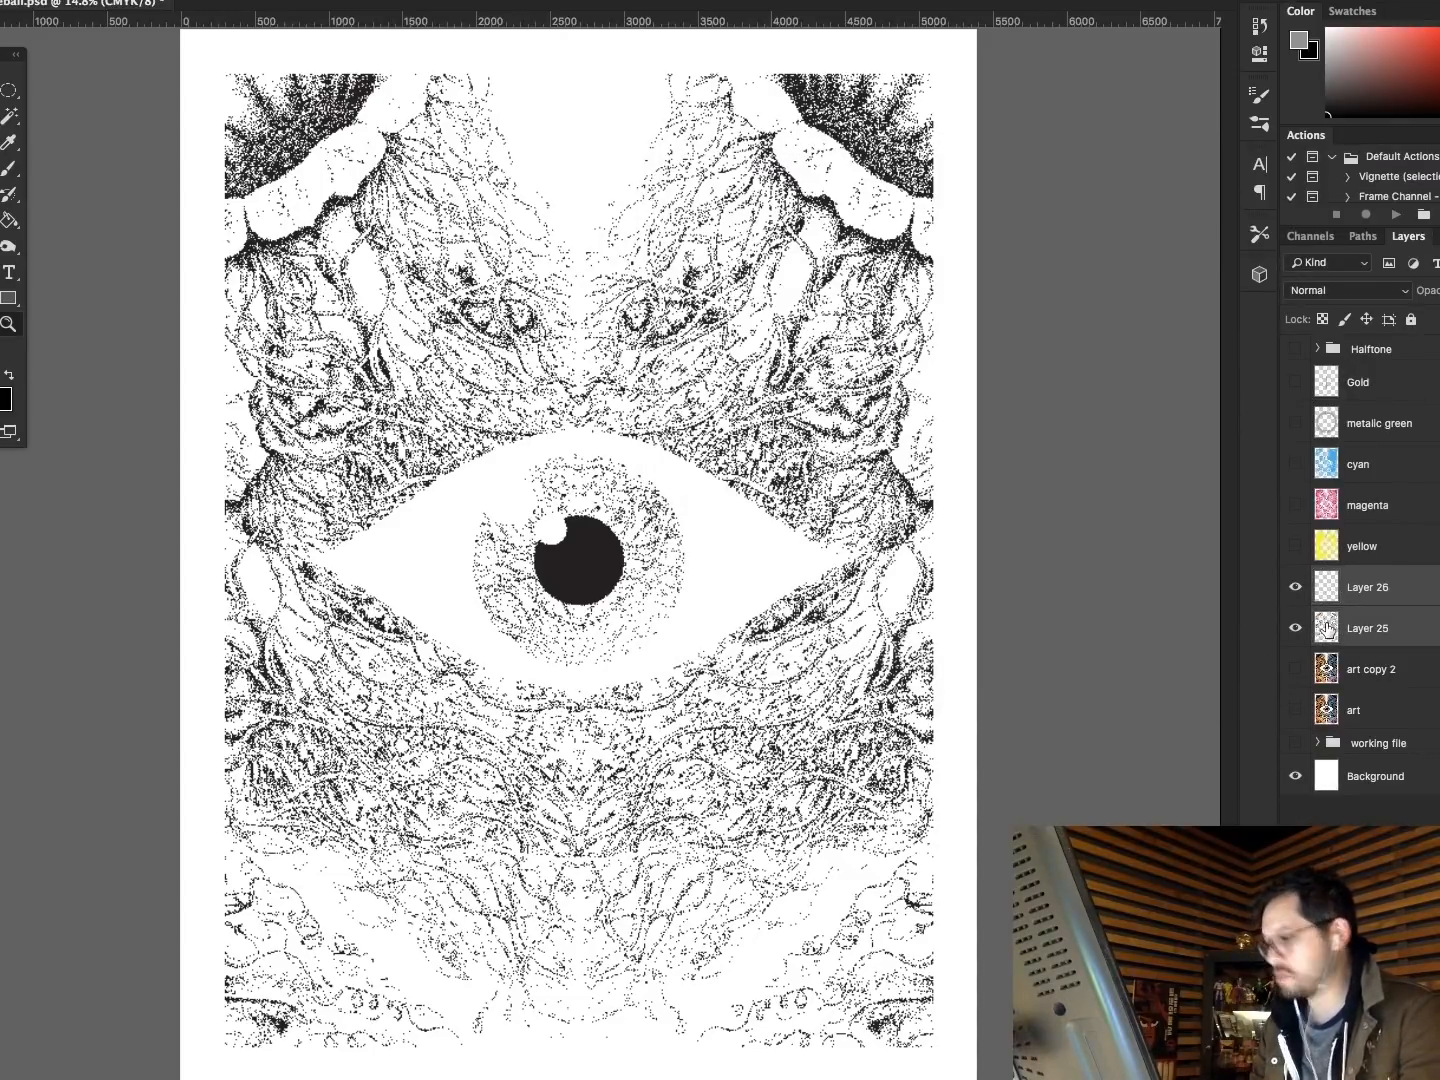
pyautogui.press('super+e')
pyautogui.doubleClick(1364, 588)
pyautogui.write('black')
pyautogui.press('Return')
# Move the black layer directly above cyan and show the cyan, magenta and yellow layers.
pyautogui.moveTo(1319, 464); pyautogui.dragTo(1316, 454)
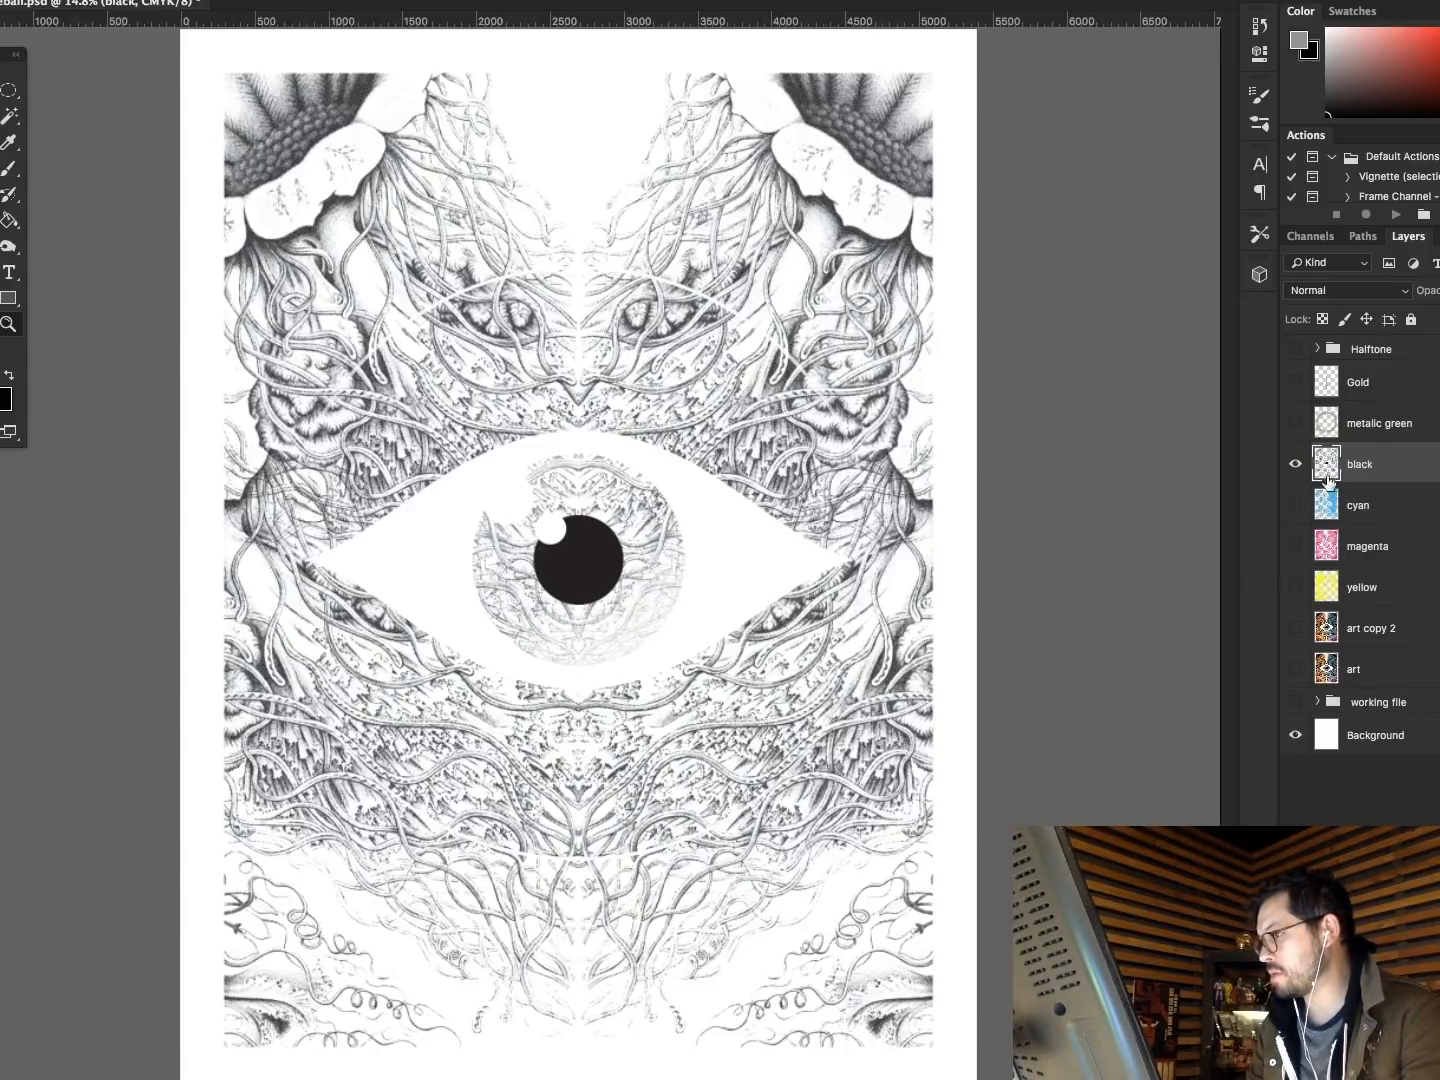
pyautogui.click(1295, 506)
pyautogui.click(1295, 545)
pyautogui.click(1295, 587)
# Set the blend mode of the black, cyan, magenta and yellow layers to Multiply.
pyautogui.keyDown('shift'); pyautogui.click(1328, 604); pyautogui.keyUp('shift')
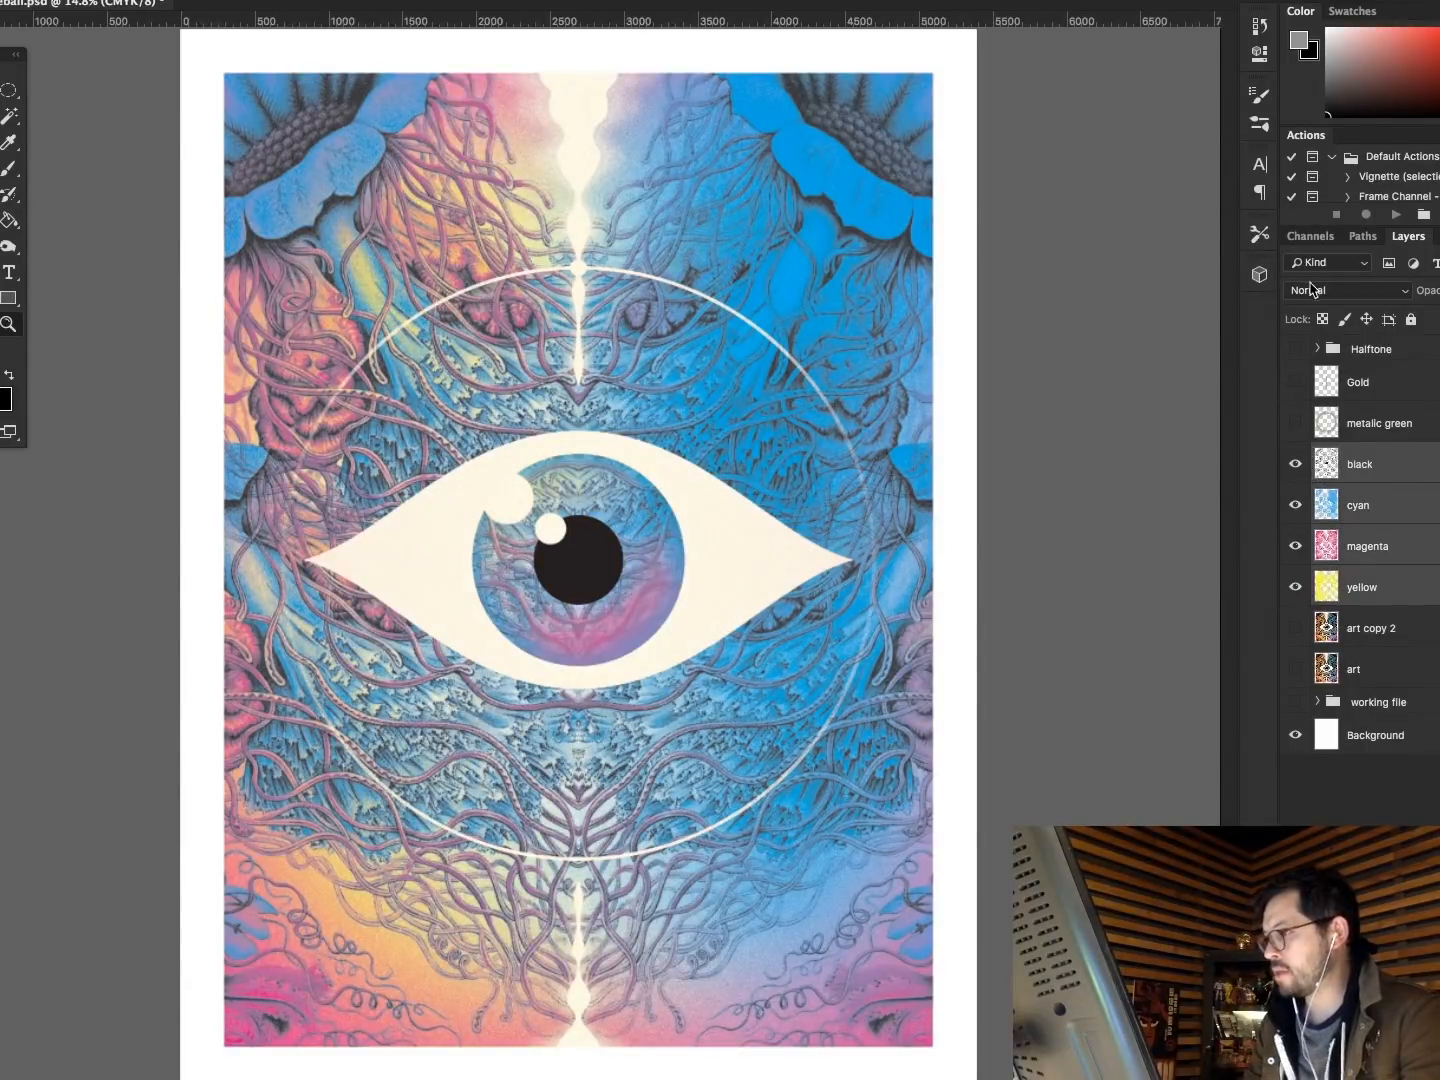
pyautogui.click(1321, 290)
pyautogui.click(1319, 348)
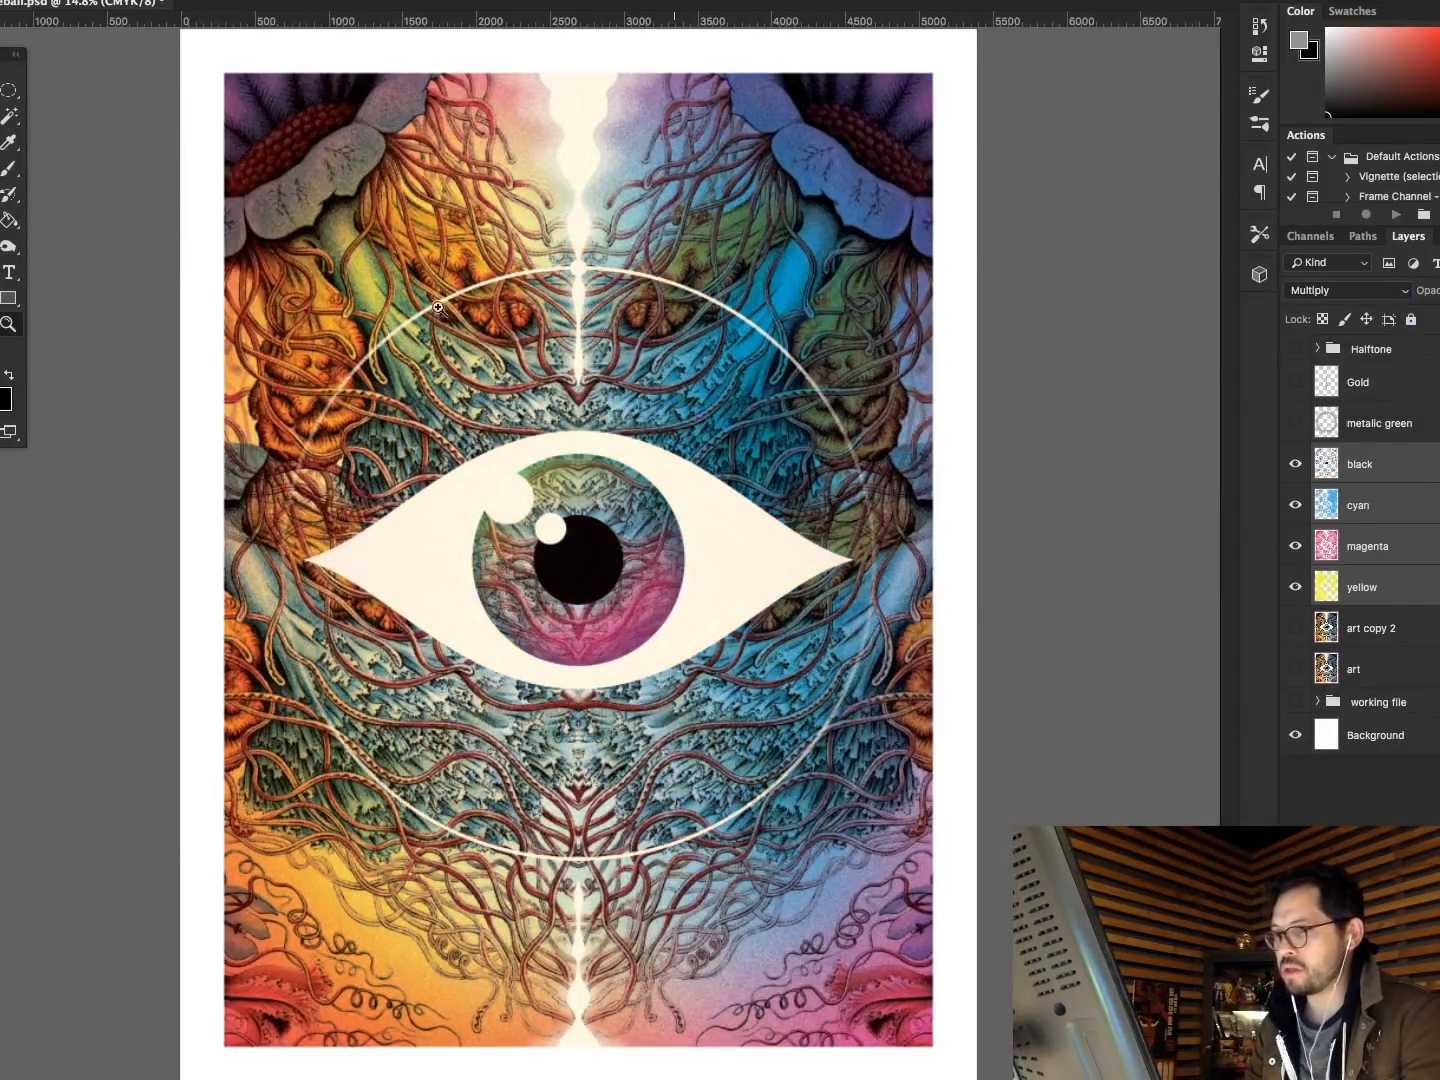
# Examine the combined separations' grain up close across the upper tendrils, the eye white, the iris and the pupil.
pyautogui.click(12, 326)
pyautogui.moveTo(509, 105); pyautogui.dragTo(718, 300)
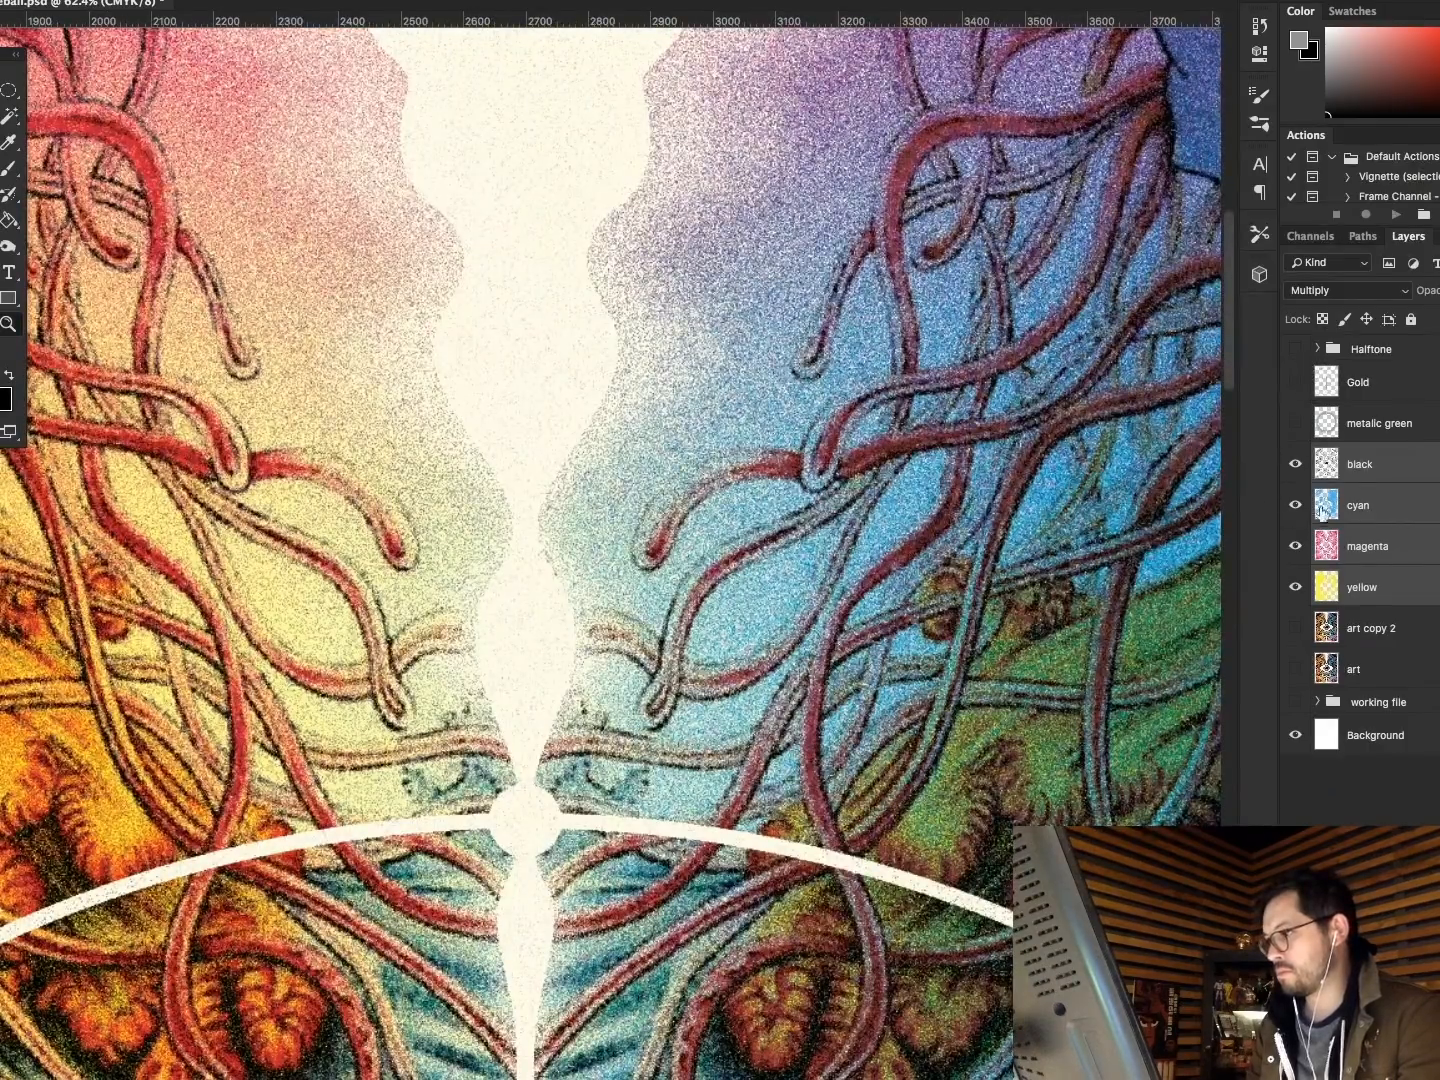
pyautogui.hscroll(-15, 689, 437)
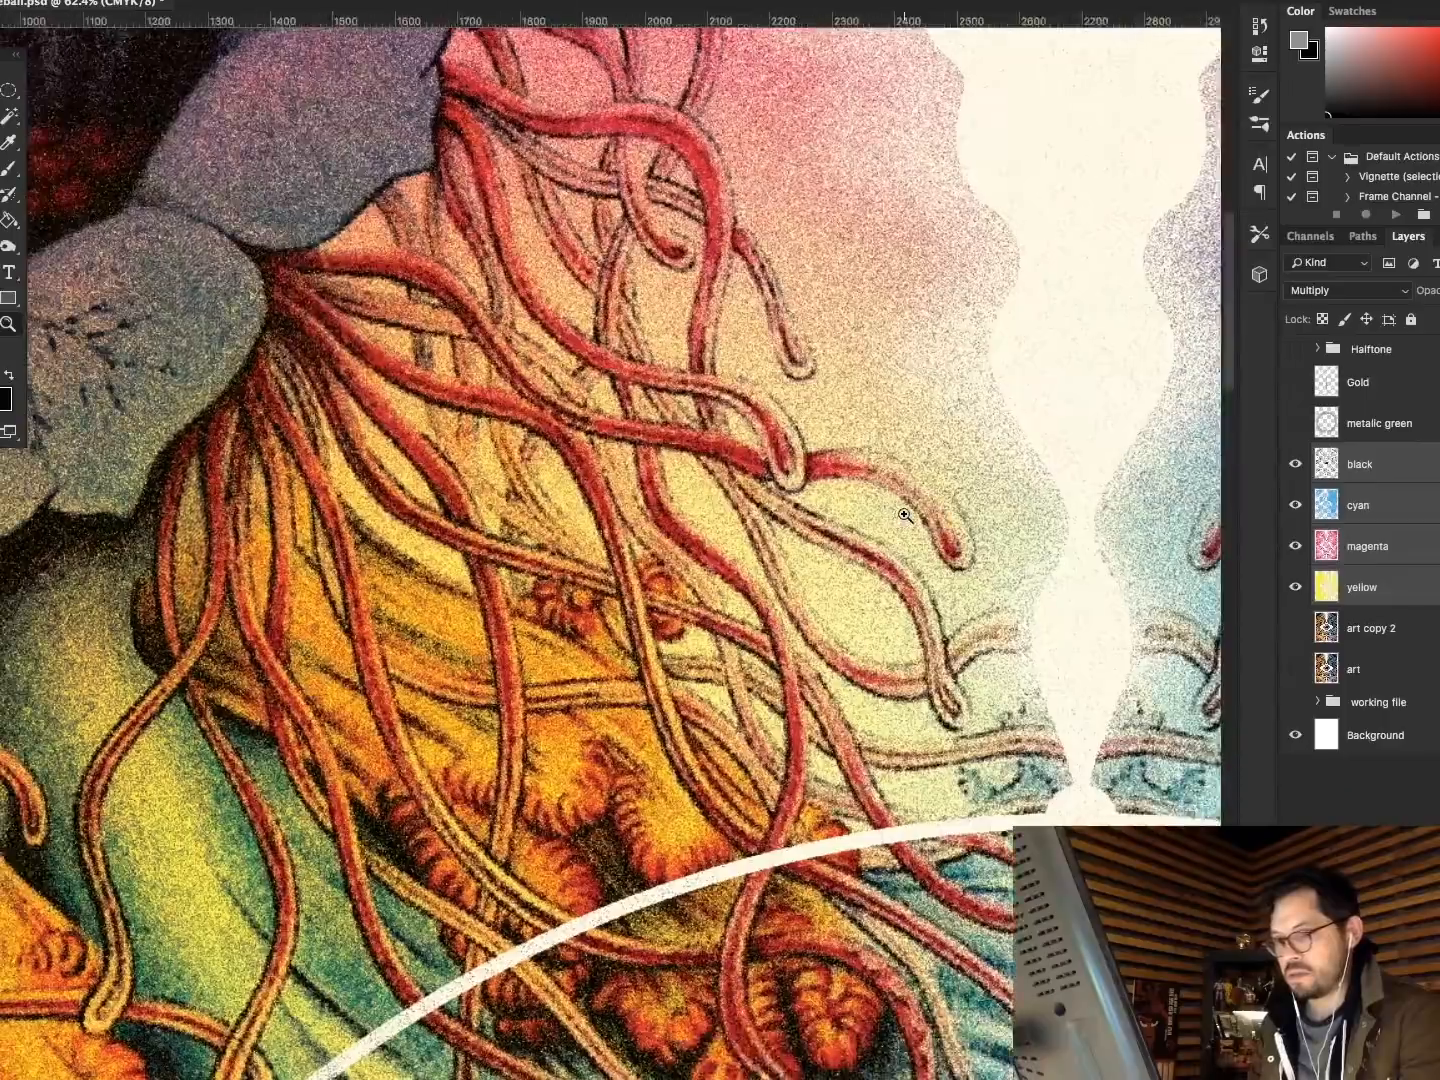
pyautogui.scroll(6, 905, 514)
pyautogui.scroll(-15, 904, 514)
pyautogui.hscroll(6, 905, 514)
pyautogui.scroll(-10, 905, 514)
pyautogui.hscroll(5, 900, 509)
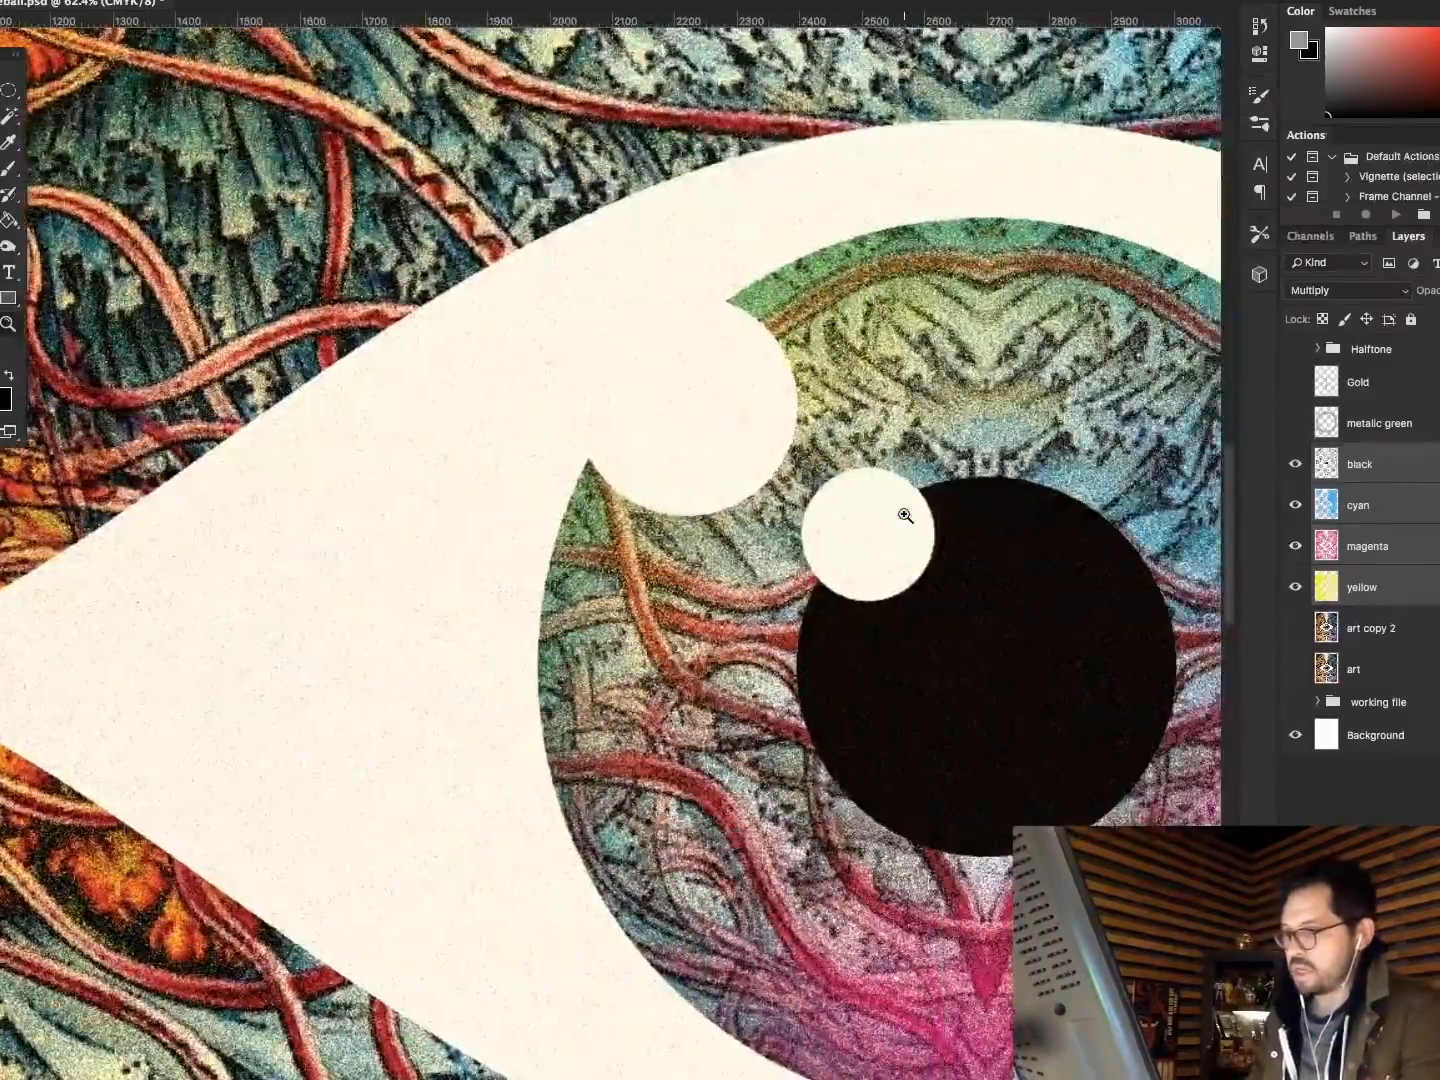
# Duplicate the Background layer and place the copy inside the Halftone group, between yellow and art copy.
pyautogui.scroll(-10, 906, 502)
pyautogui.hscroll(-5, 916, 480)
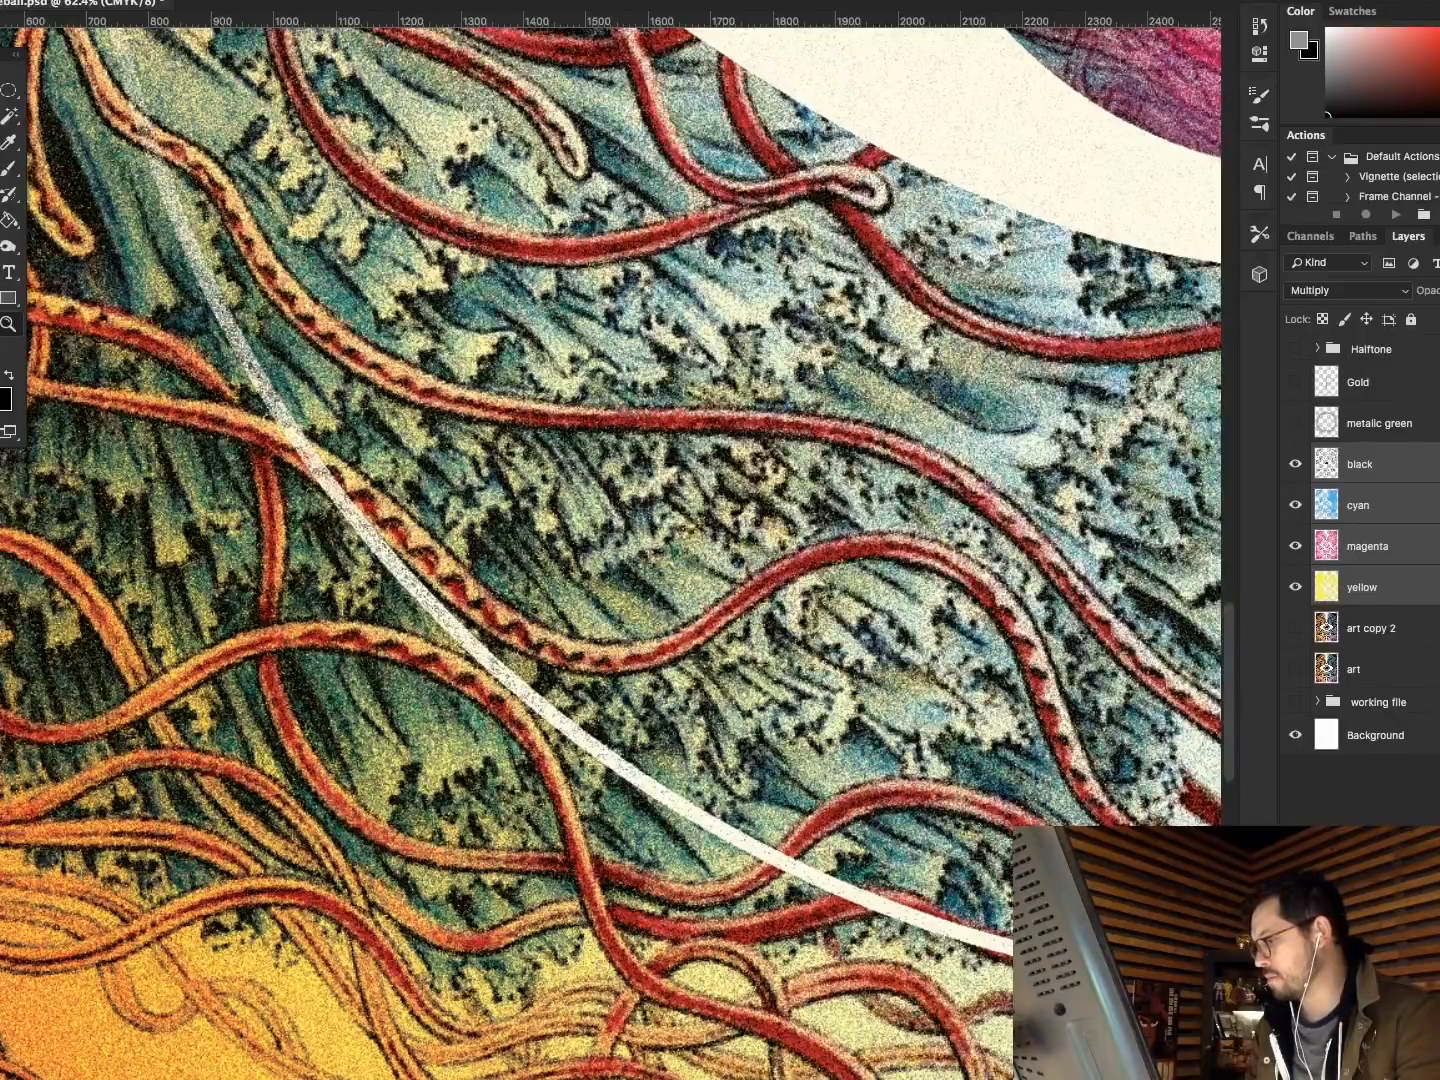
pyautogui.click(1329, 735)
pyautogui.hotkey('ctrl', 'j')
pyautogui.moveTo(1329, 733); pyautogui.dragTo(1320, 445)
pyautogui.hotkey('ctrl', 'z')
pyautogui.moveTo(1329, 735); pyautogui.dragTo(1339, 566)
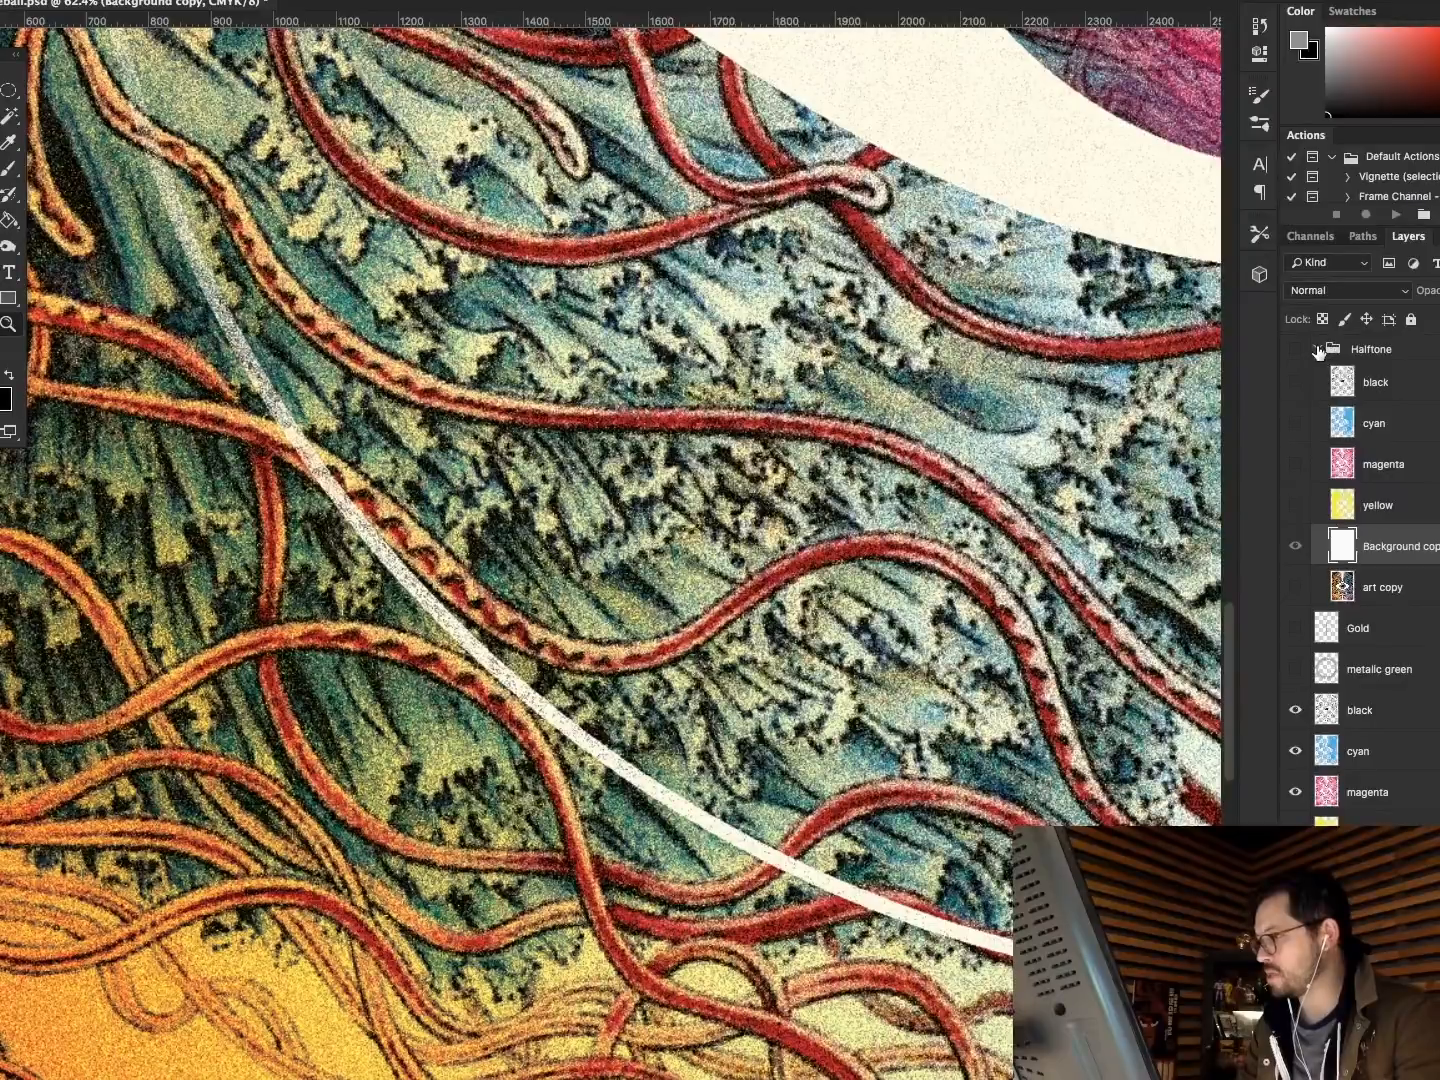
pyautogui.click(1319, 348)
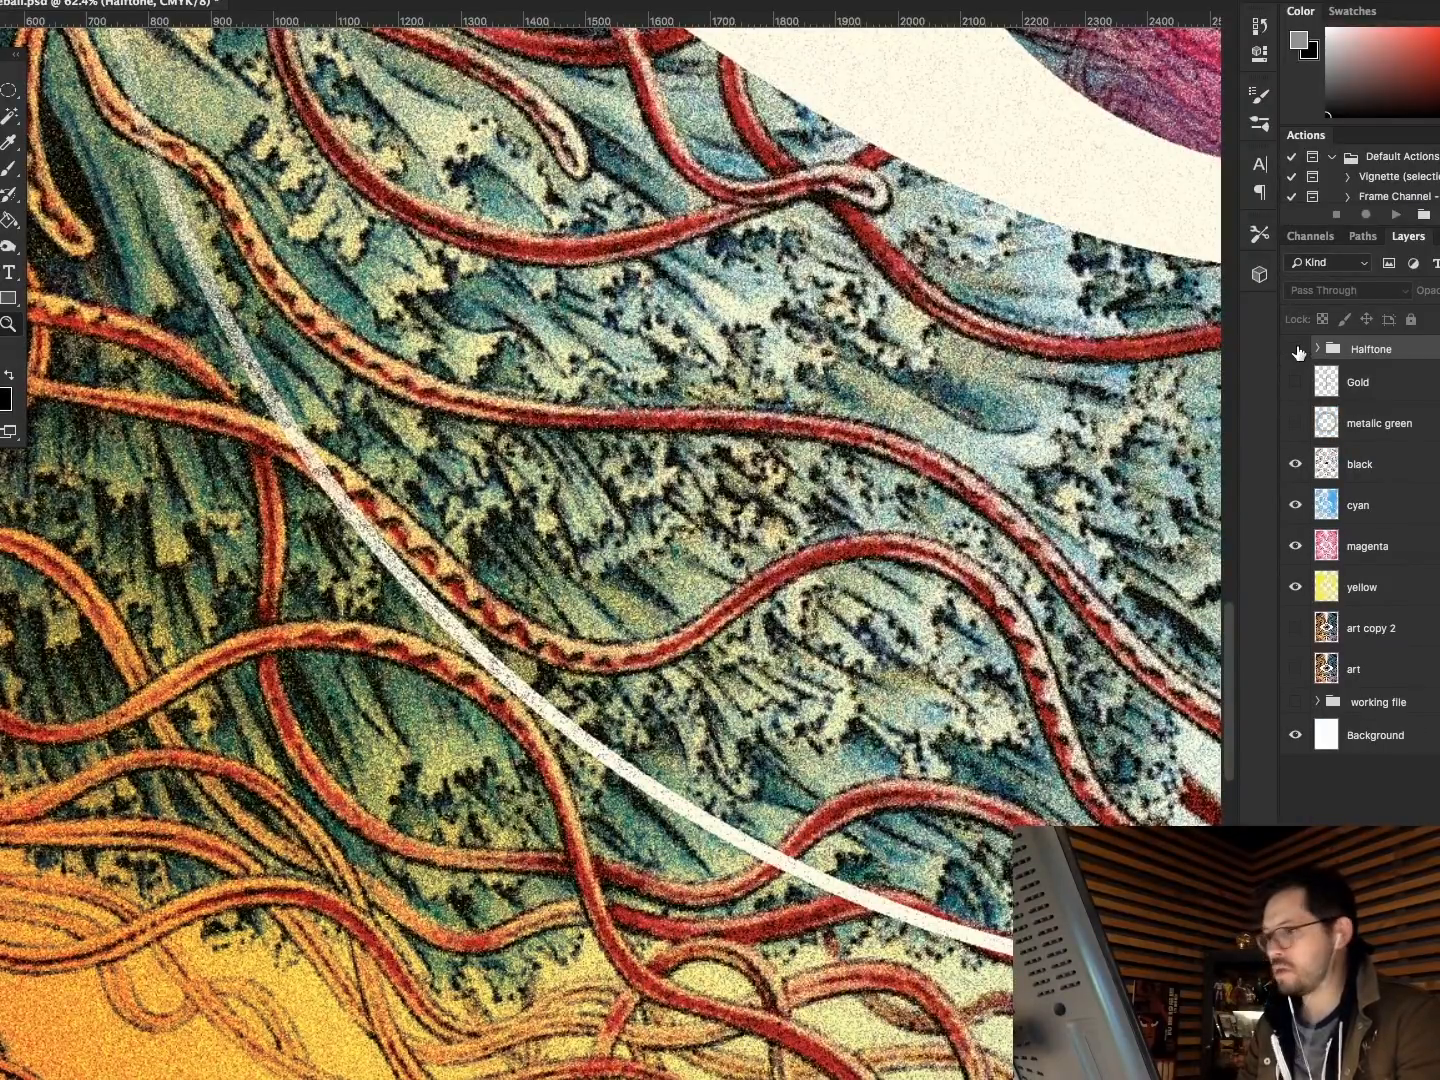
# Show the Halftone group together with its yellow, magenta, cyan and black layers.
pyautogui.click(1296, 349)
pyautogui.click(1296, 349)
pyautogui.click(1319, 348)
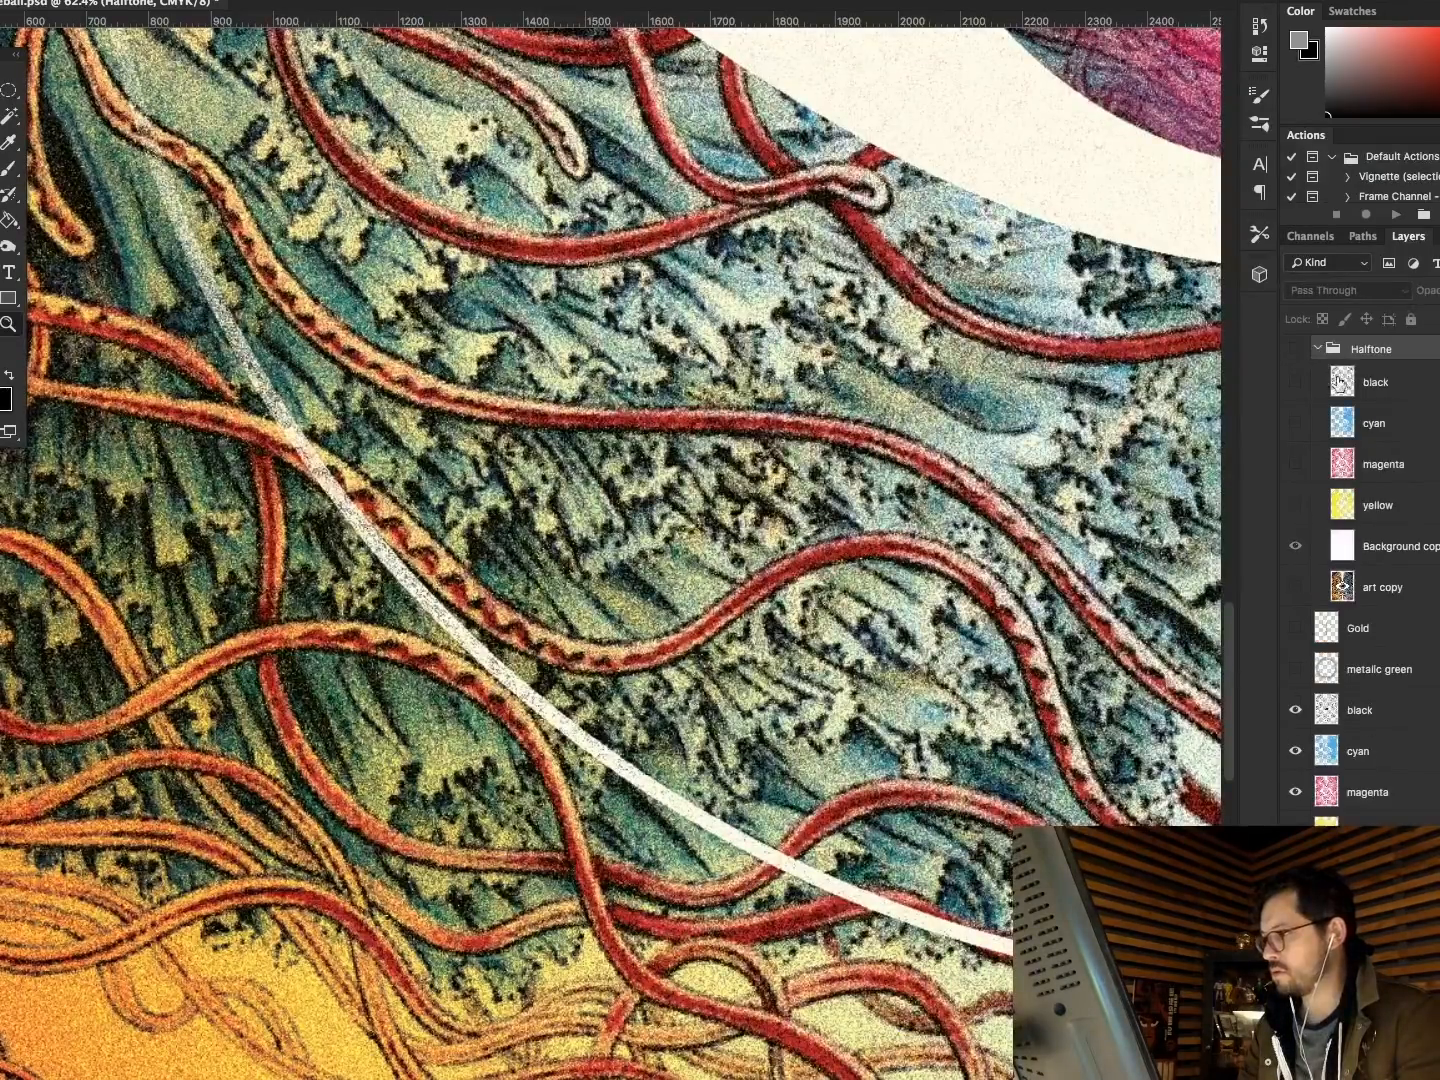
pyautogui.click(1297, 506)
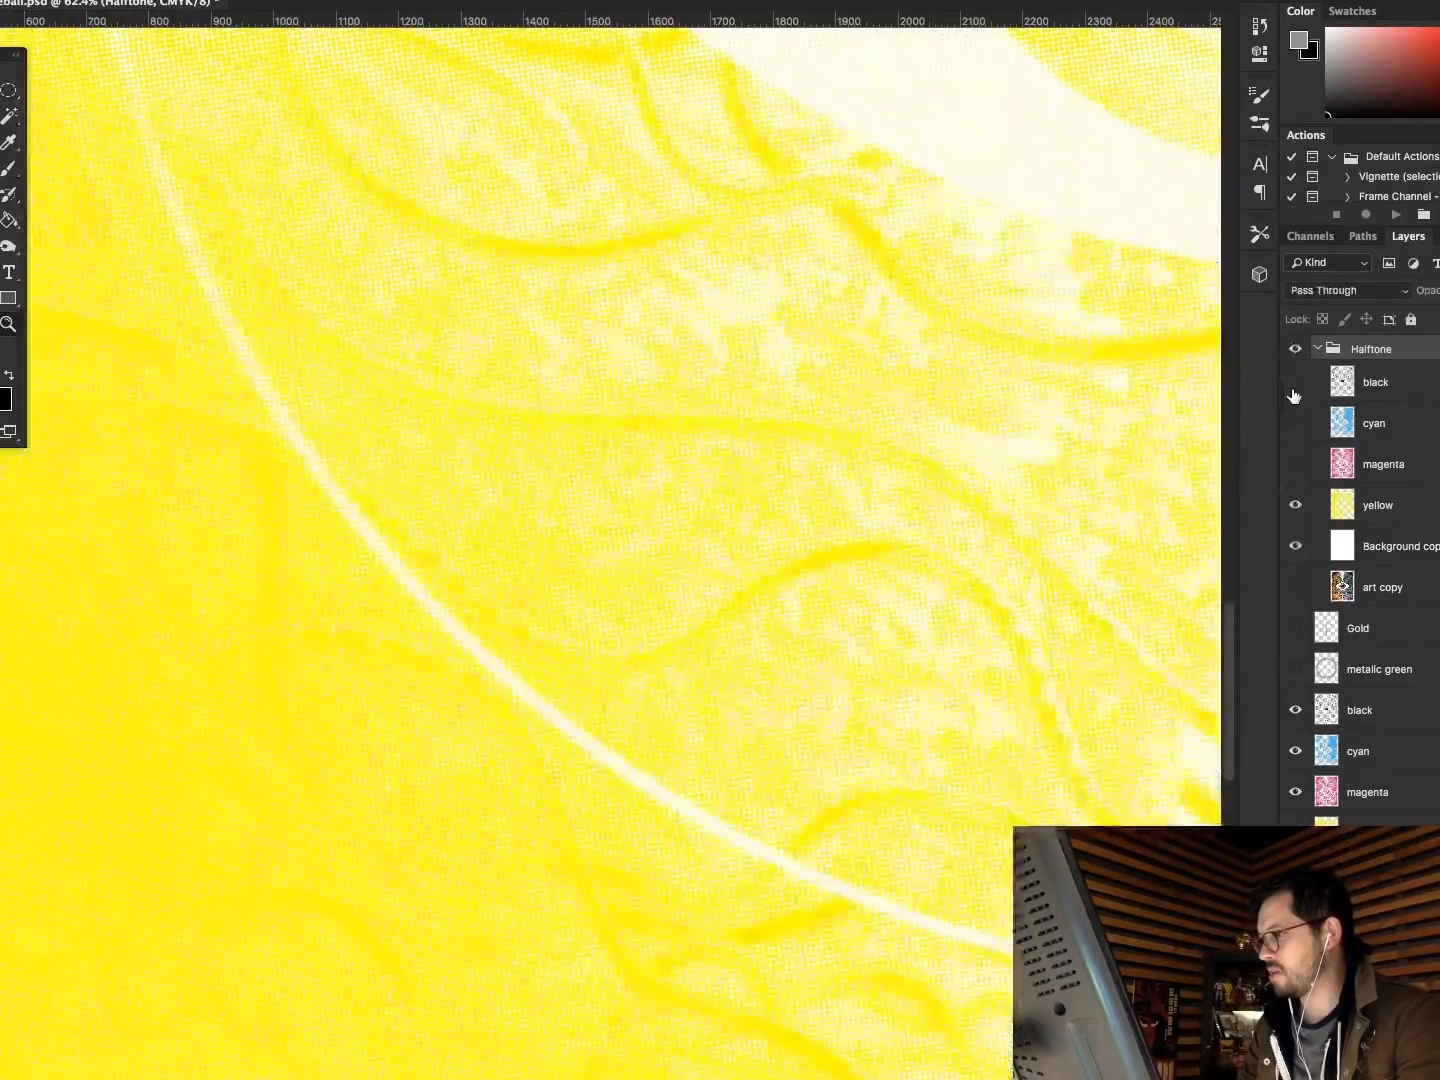
pyautogui.moveTo(1295, 423); pyautogui.dragTo(1295, 506)
pyautogui.click(1296, 383)
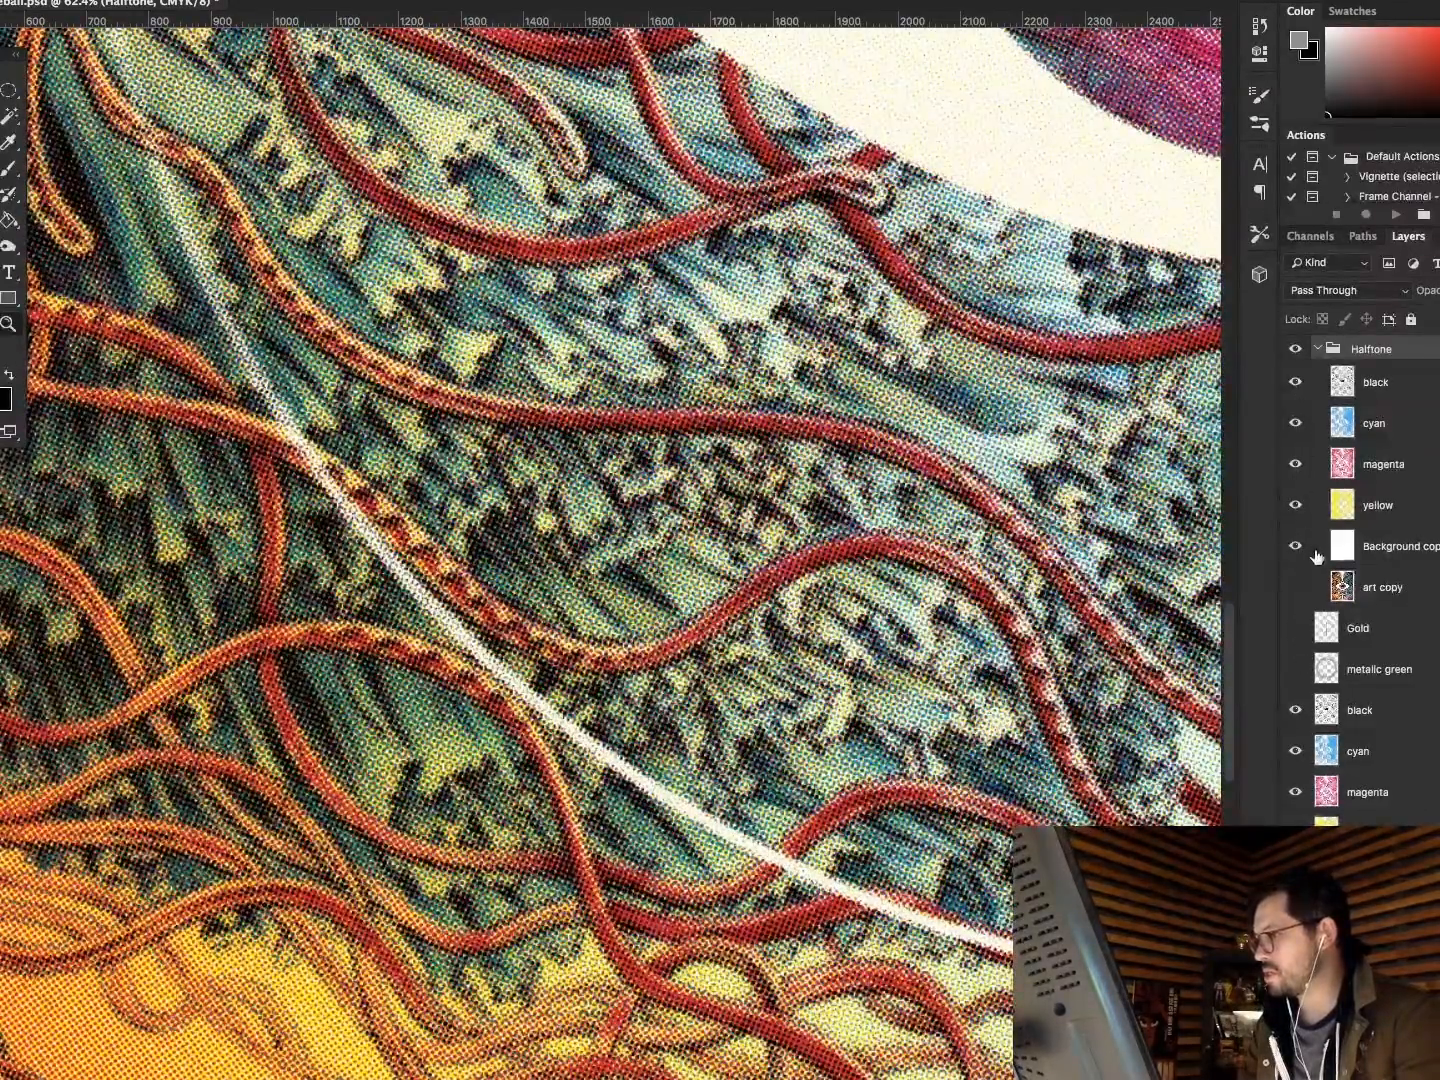
# Collapse the Halftone group and toggle its visibility to compare the halftone dots with the Dissolve grain.
pyautogui.click(1322, 349)
pyautogui.click(1296, 349)
pyautogui.click(1296, 349)
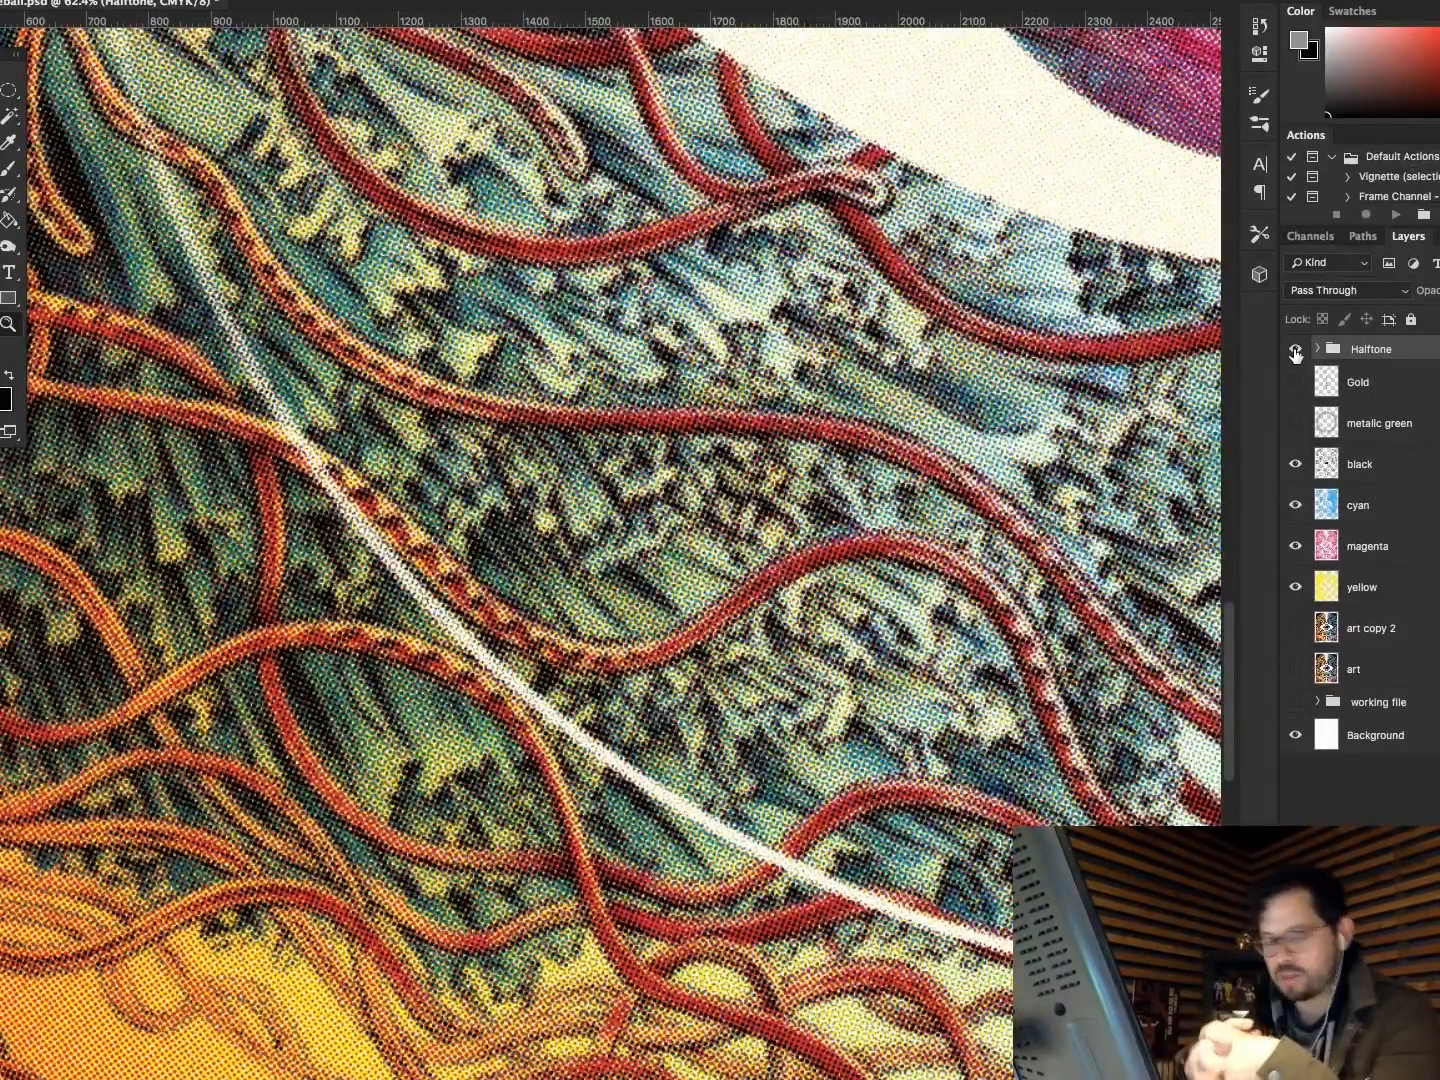
pyautogui.click(1295, 350)
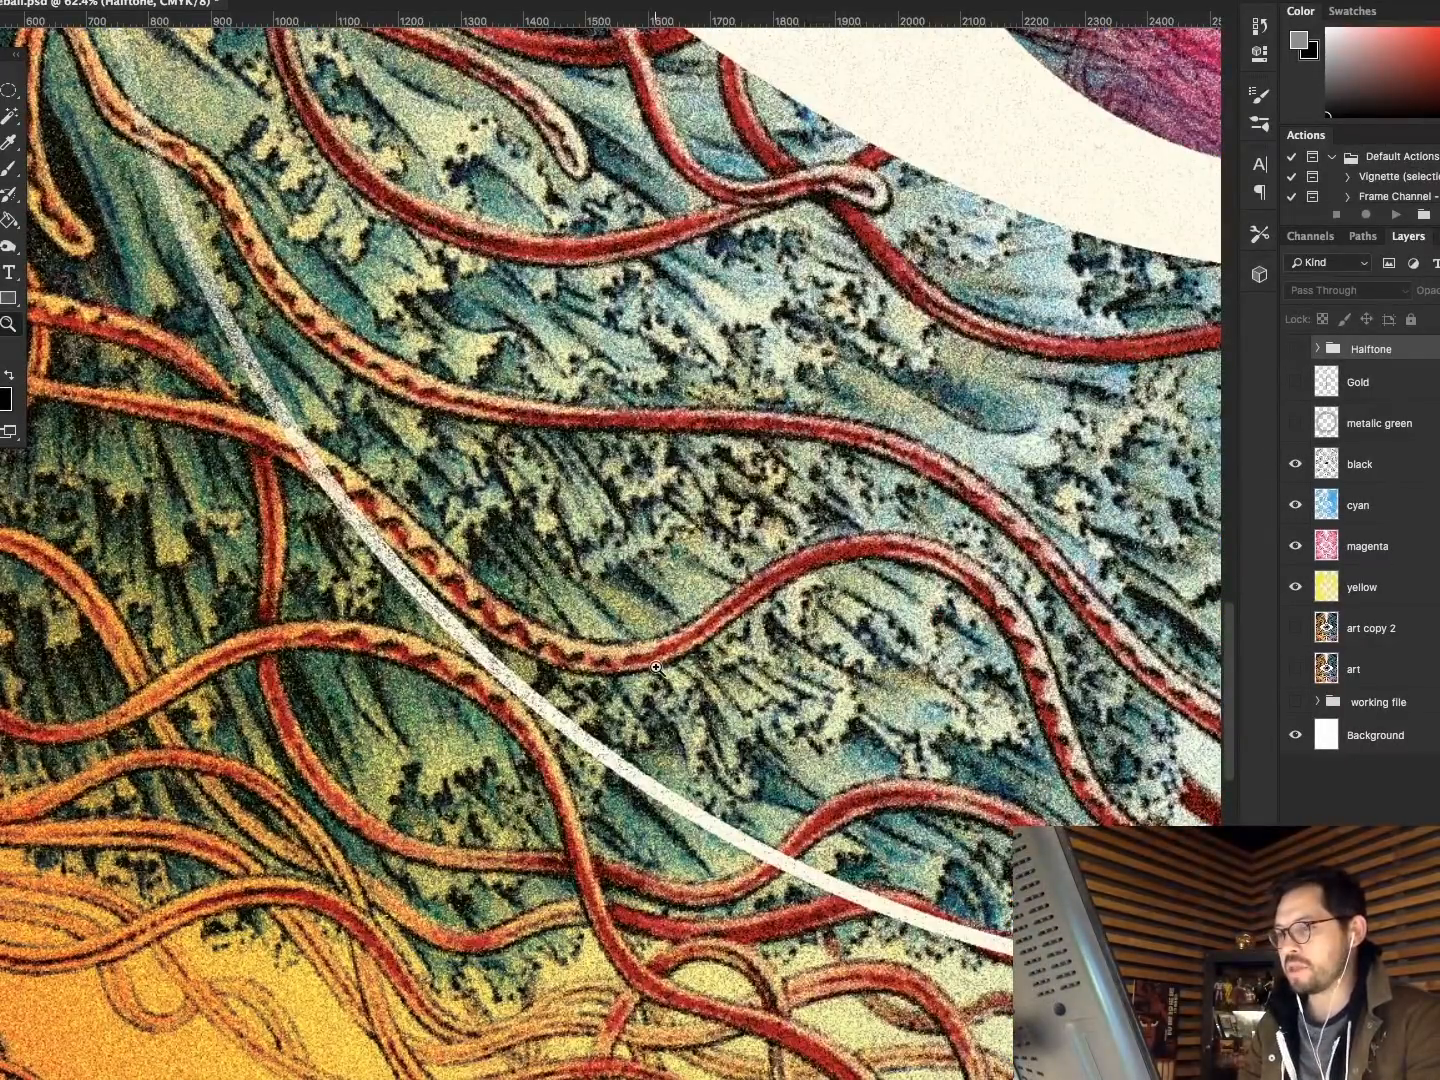
# Examine the Dissolve grain up close across the poster's tendrils, orange growths and blue areas, finishing with the whole poster in view.
pyautogui.scroll(-10, 655, 667)
pyautogui.hscroll(-10, 655, 667)
pyautogui.scroll(-3, 656, 668)
pyautogui.hscroll(20, 656, 668)
pyautogui.scroll(5, 656, 668)
pyautogui.scroll(15, 656, 667)
pyautogui.hscroll(-12, 656, 667)
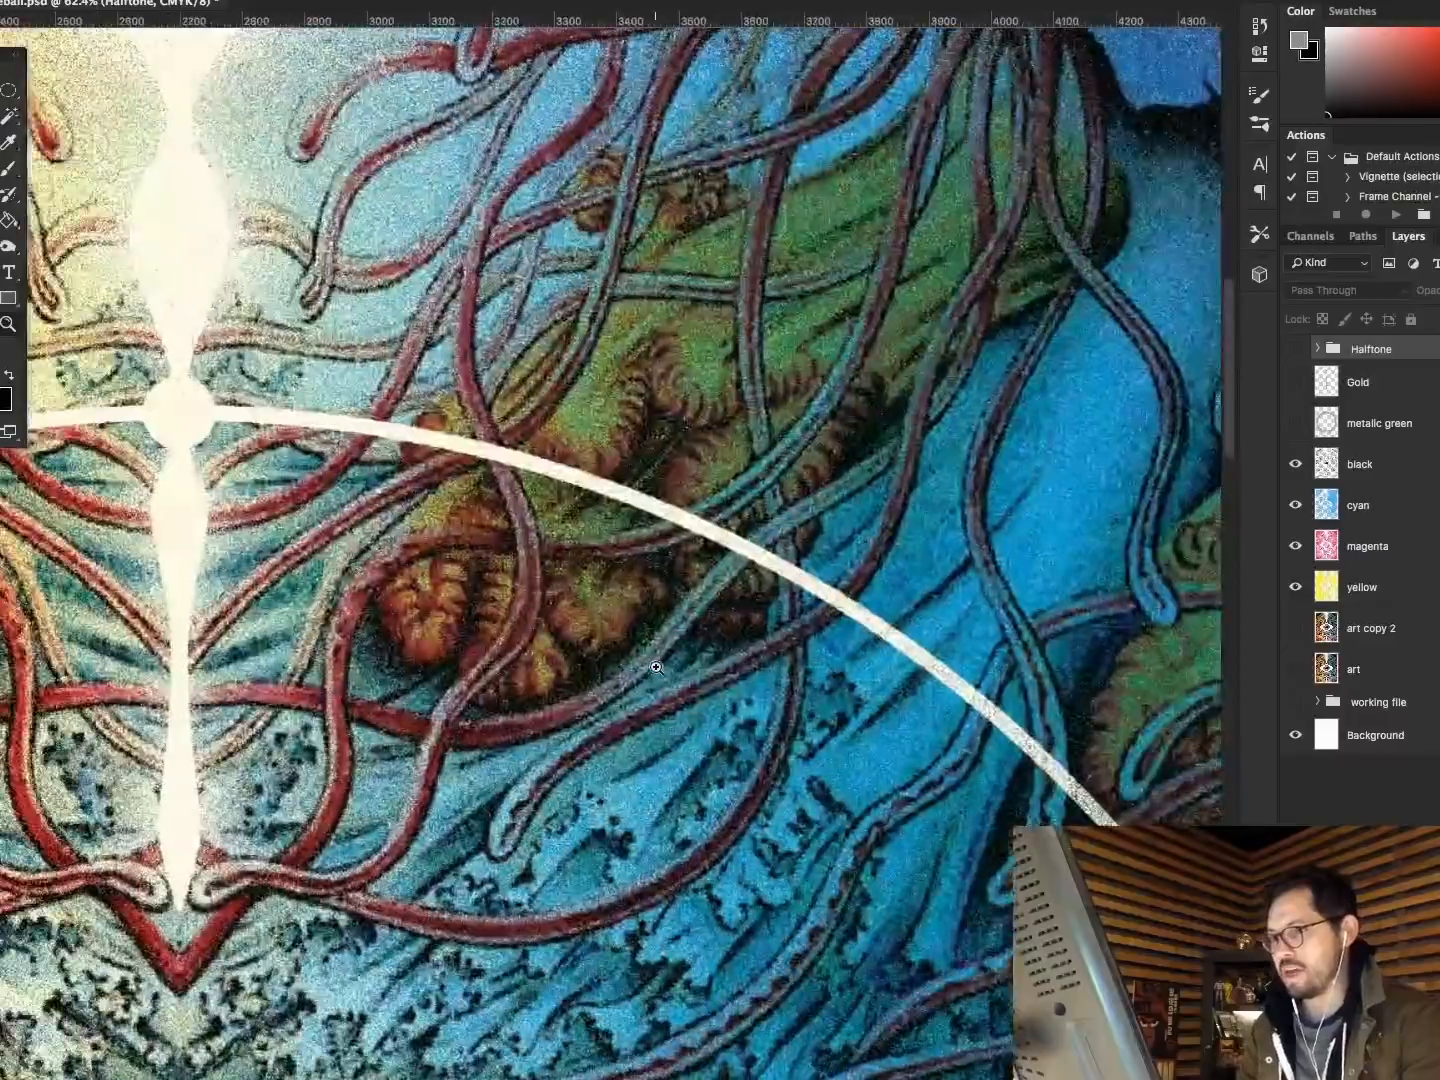
pyautogui.hscroll(-12, 656, 668)
pyautogui.hscroll(-8, 656, 667)
pyautogui.scroll(-8, 656, 667)
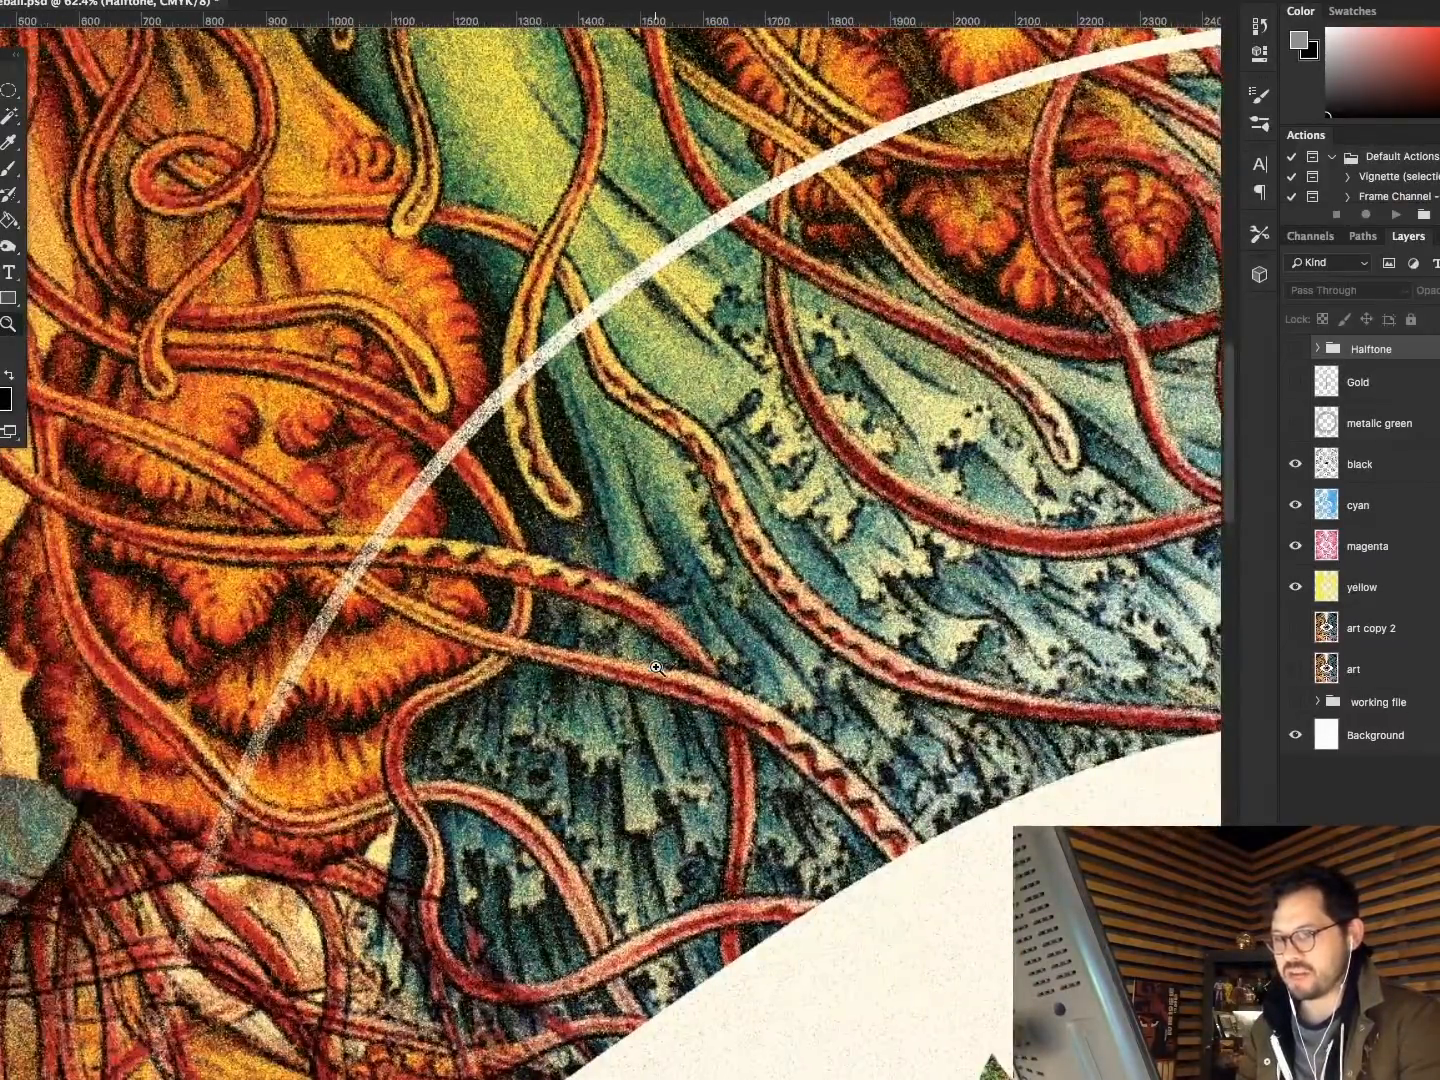
pyautogui.hotkey('ctrl', '0')
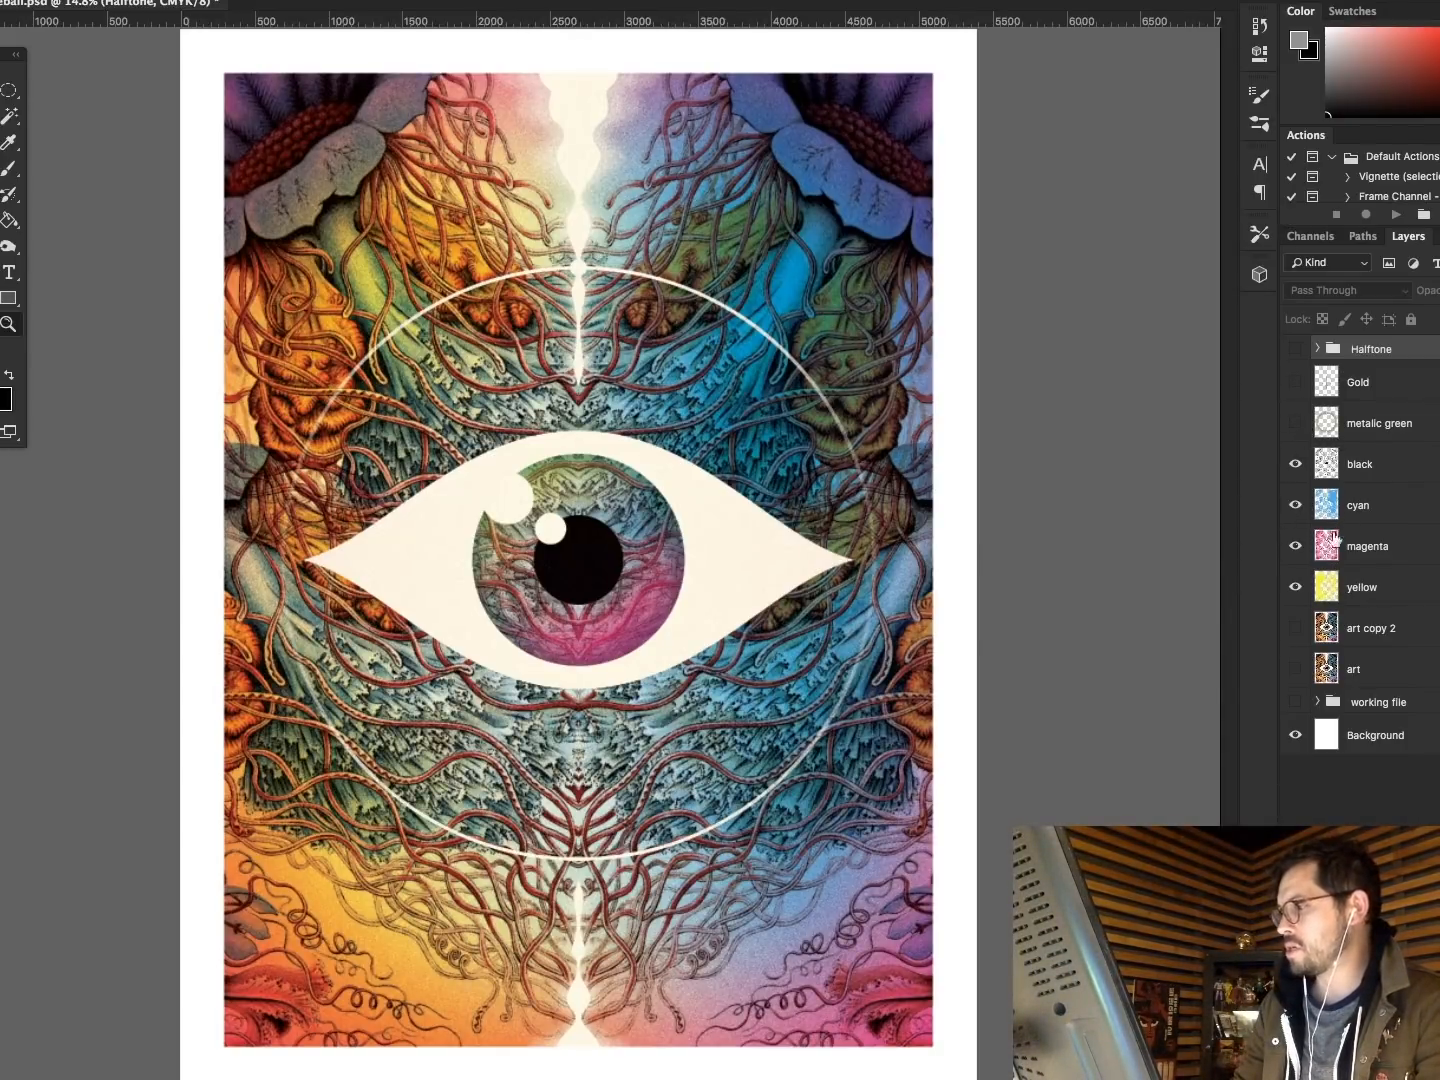
# Show only the metalic green layer over the Background and examine the grain of its ring up close.
pyautogui.click(1295, 424)
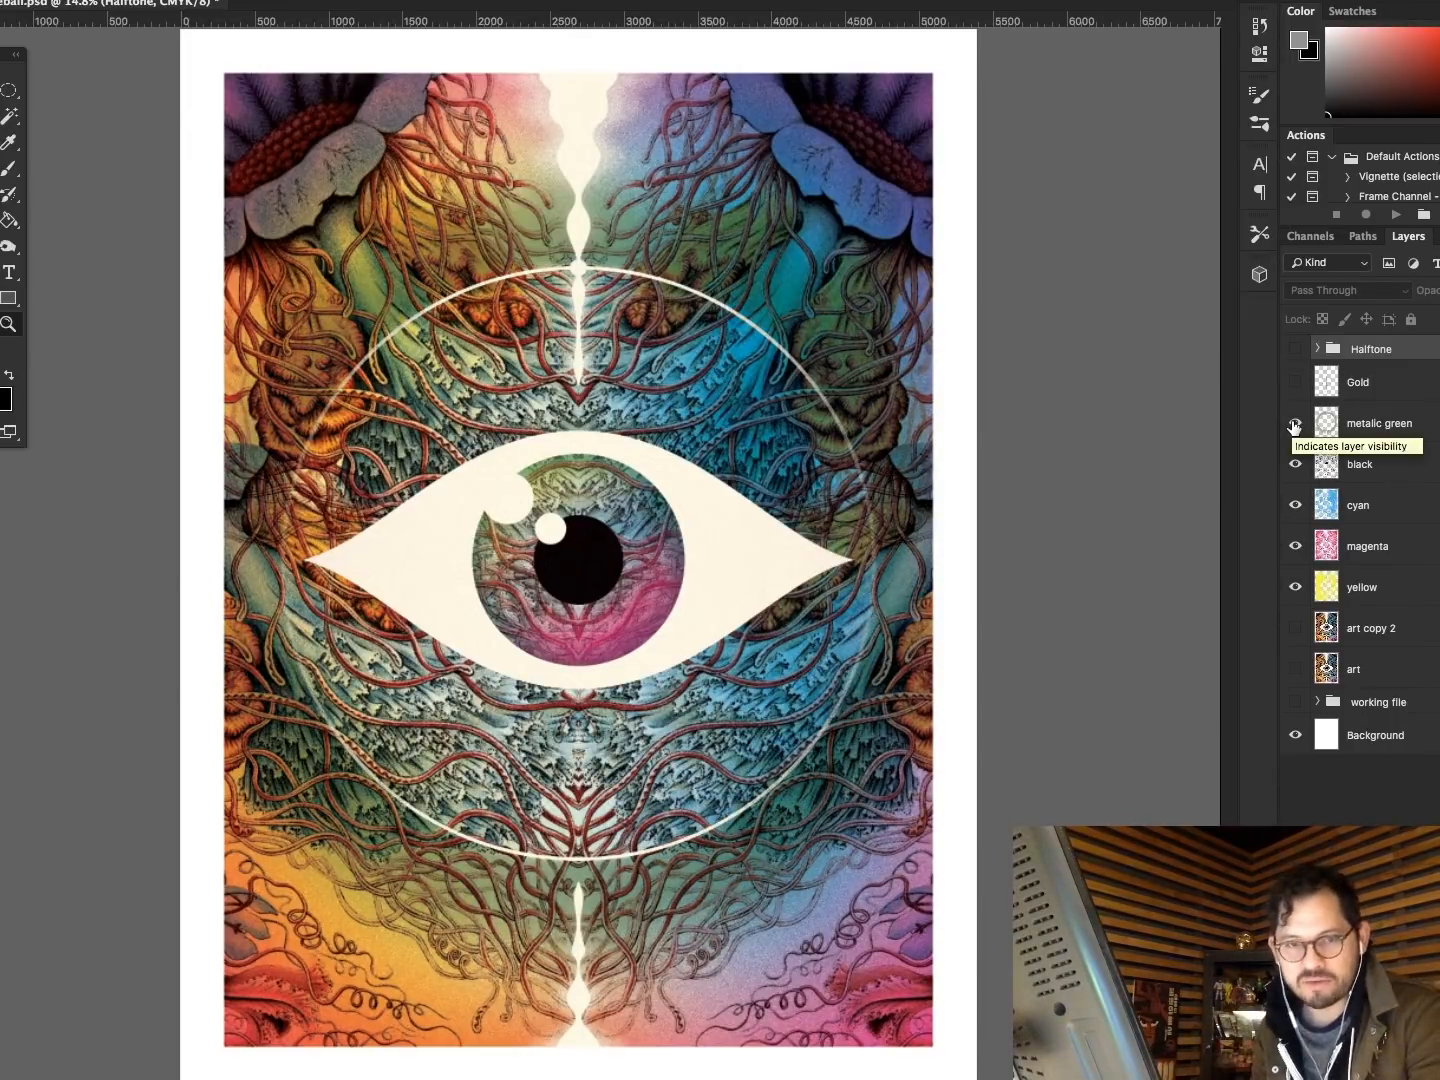
pyautogui.moveTo(1295, 463); pyautogui.dragTo(1295, 589)
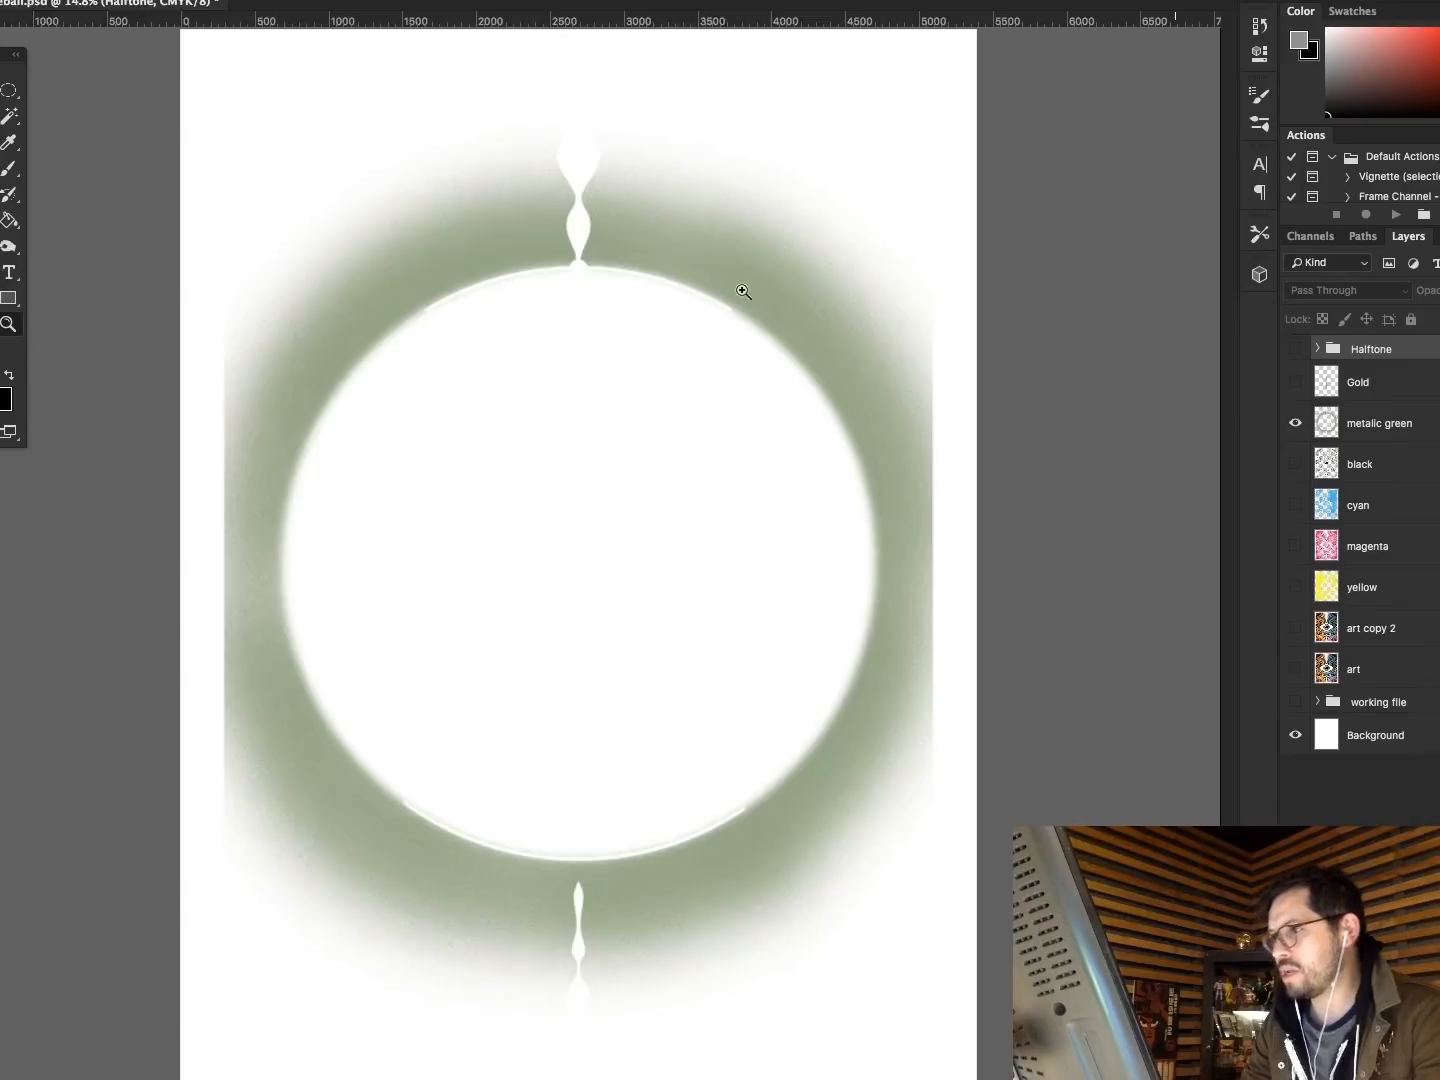
pyautogui.moveTo(419, 114); pyautogui.dragTo(529, 243)
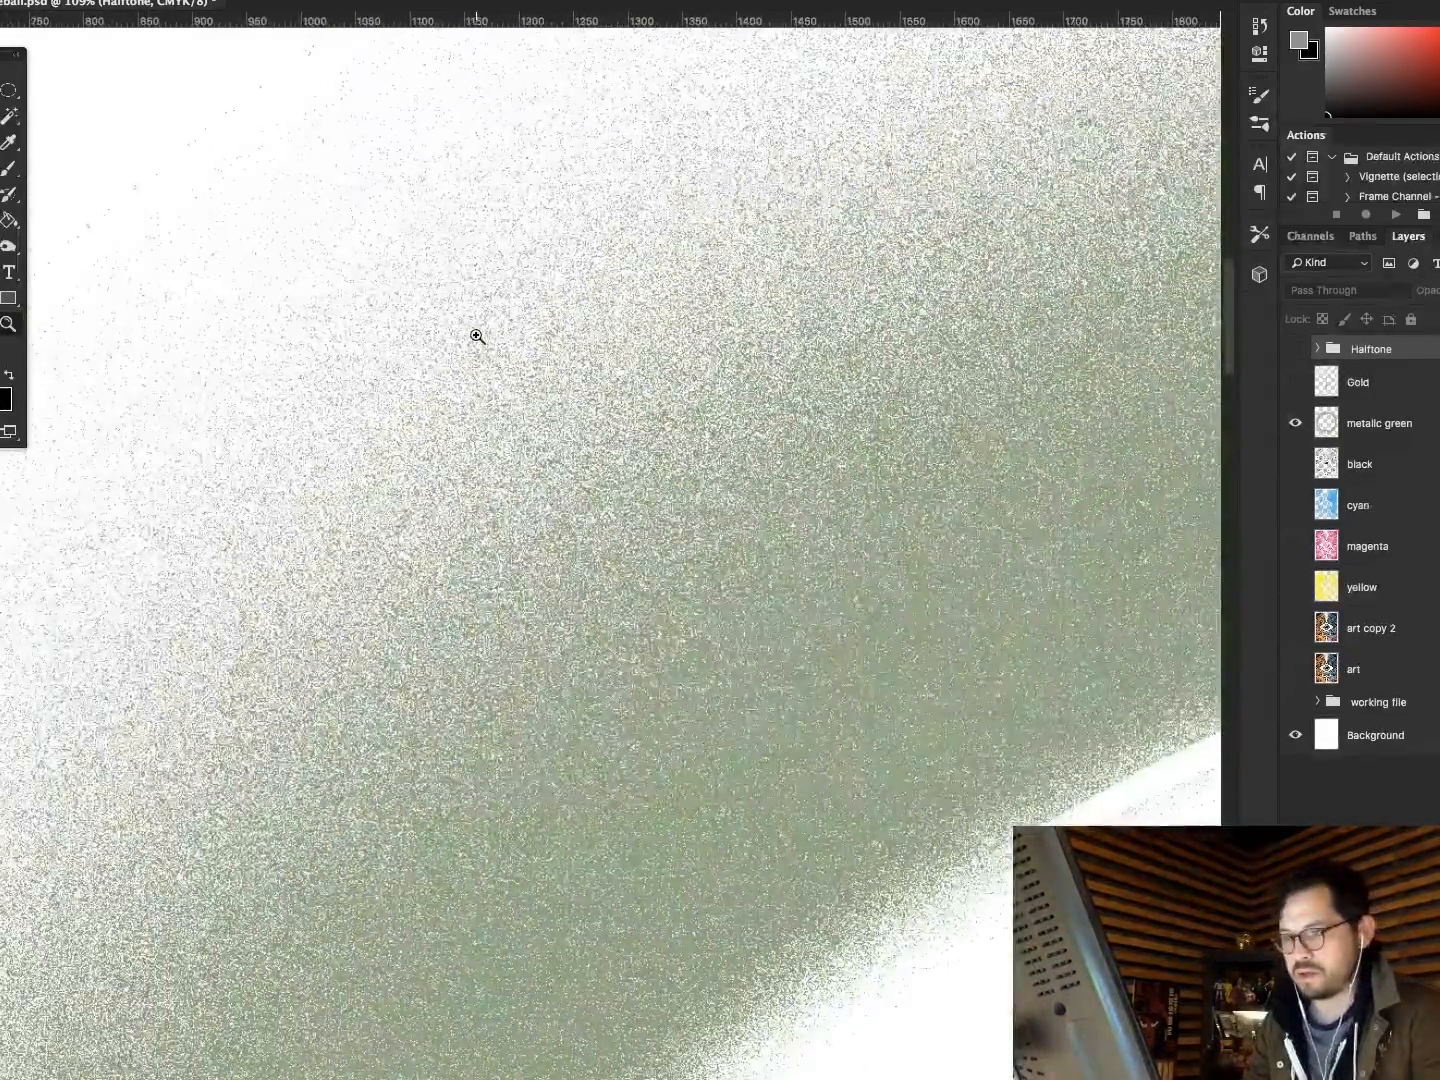
pyautogui.press('super+0')
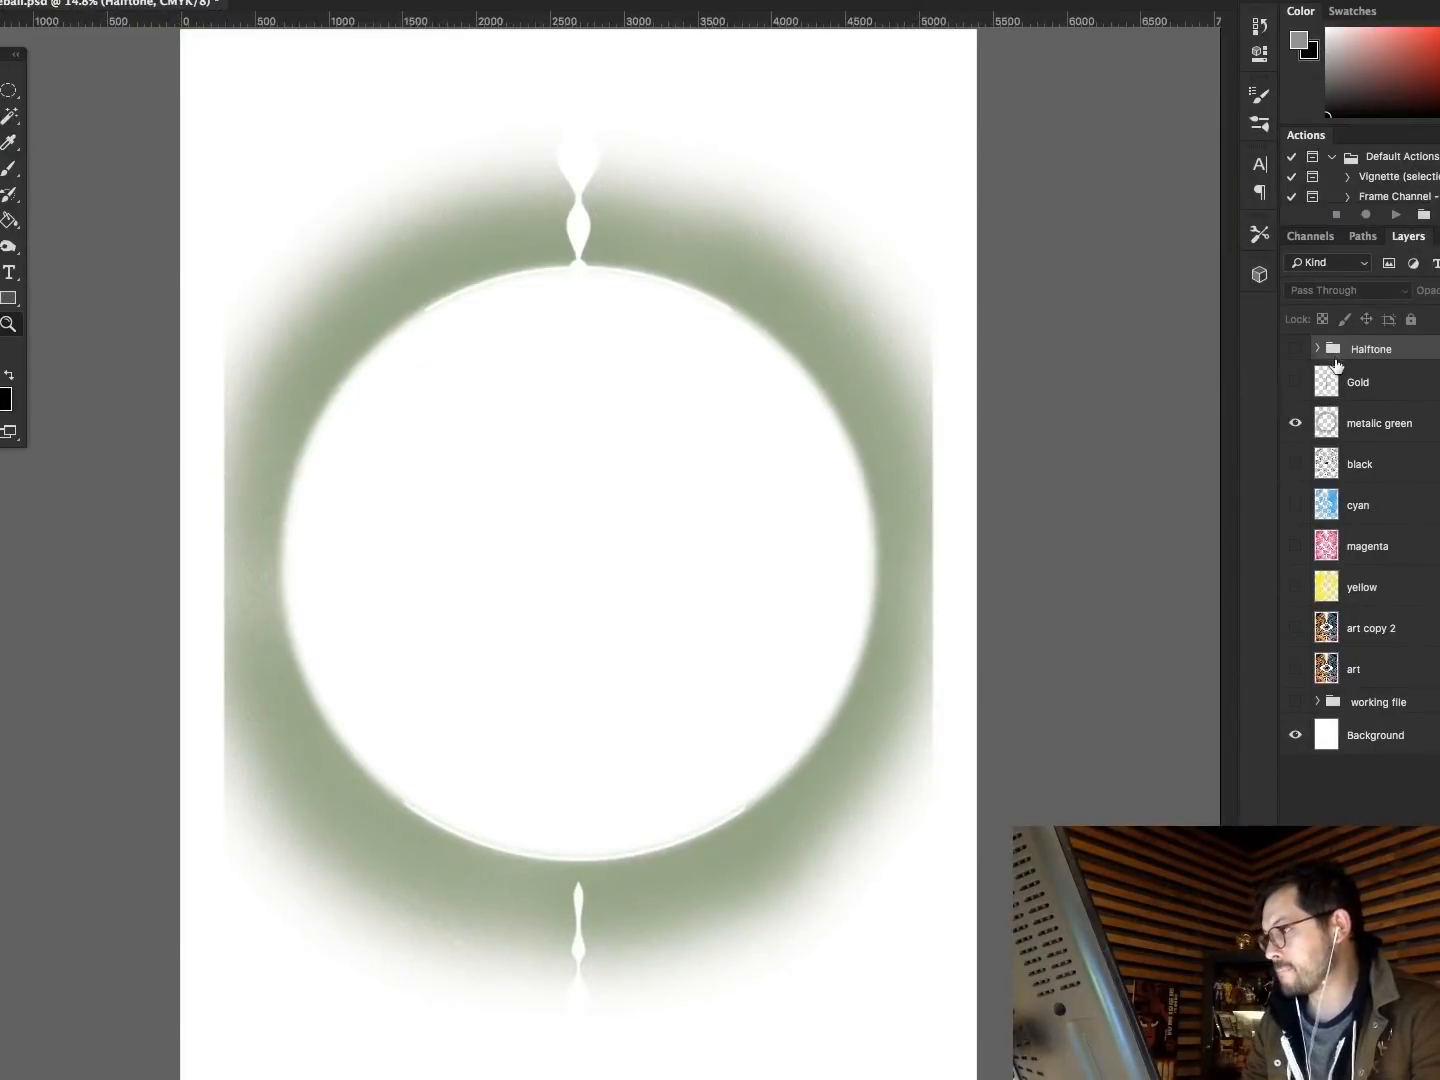
# Inspect the Gold layer's line work on its own, and show the metalic green, black, cyan, magenta and yellow layers with it.
pyautogui.click(1295, 427)
pyautogui.click(1295, 382)
pyautogui.click(1358, 383)
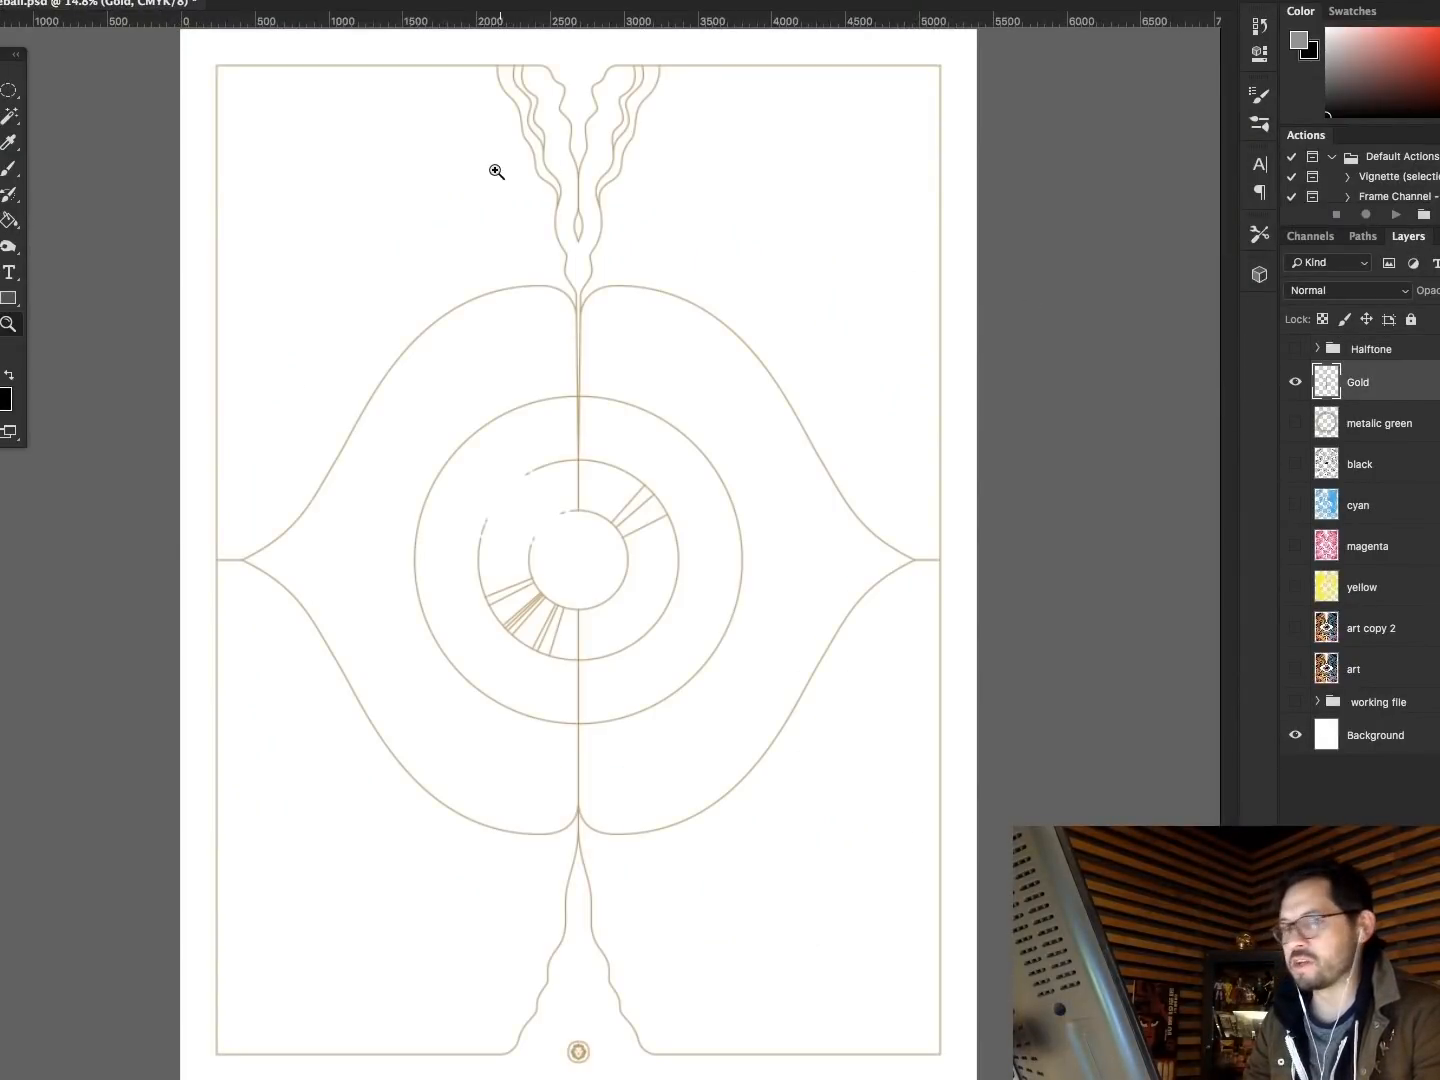
pyautogui.moveTo(355, 172); pyautogui.dragTo(706, 347)
pyautogui.moveTo(1295, 426); pyautogui.dragTo(1300, 589)
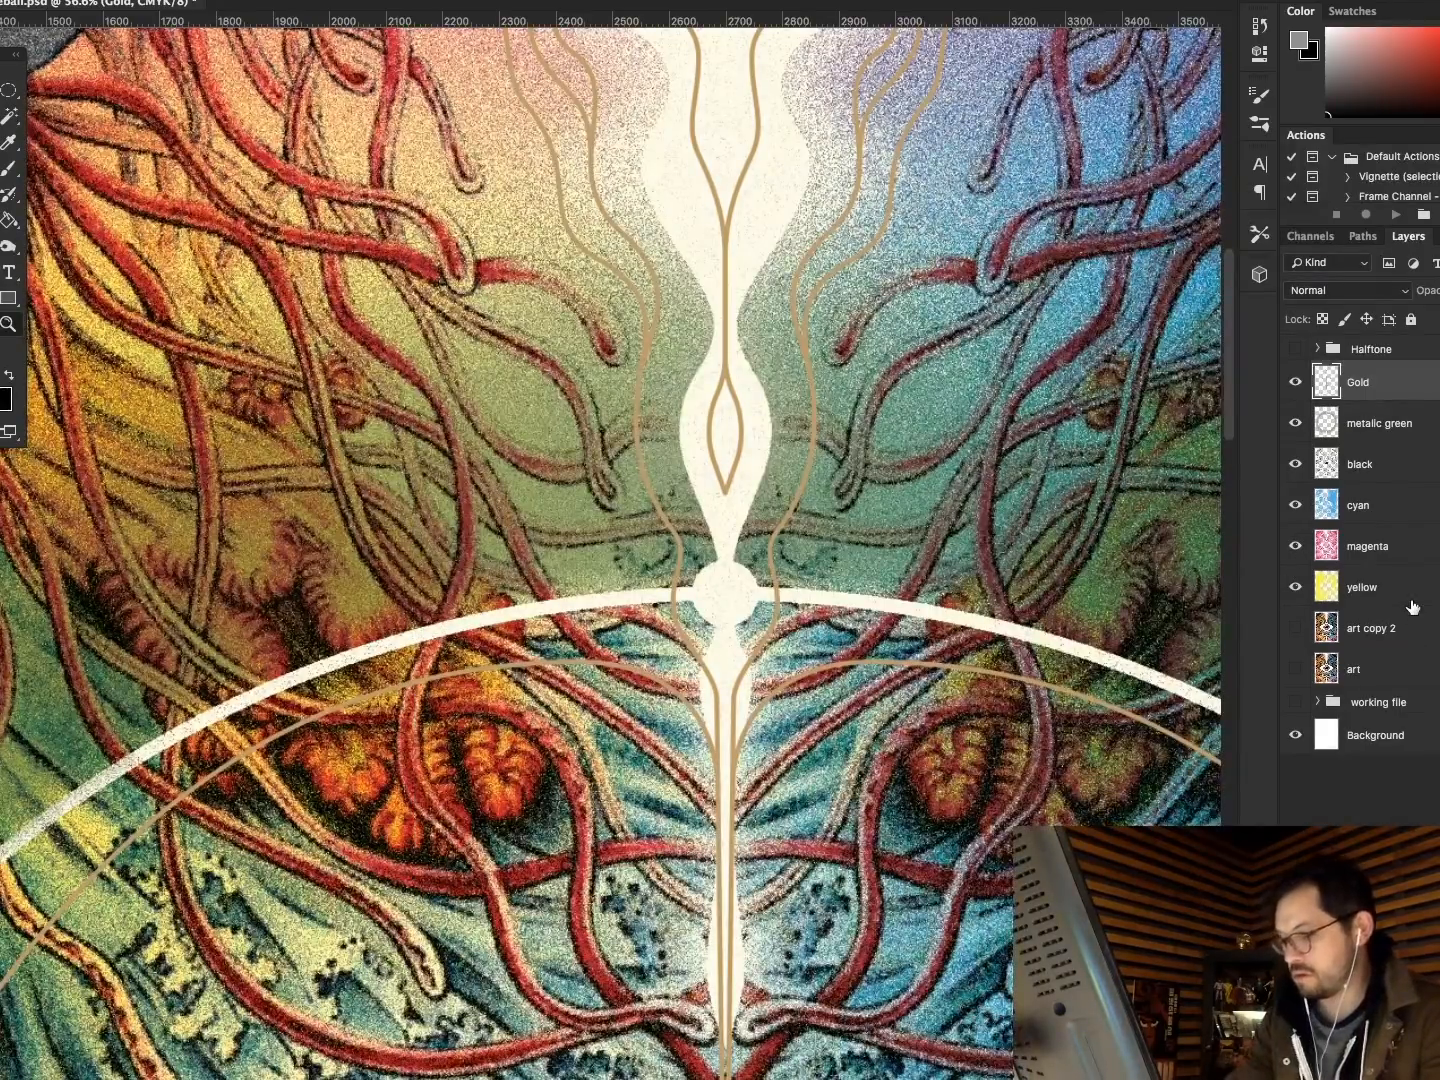
pyautogui.hotkey('ctrl', '0')
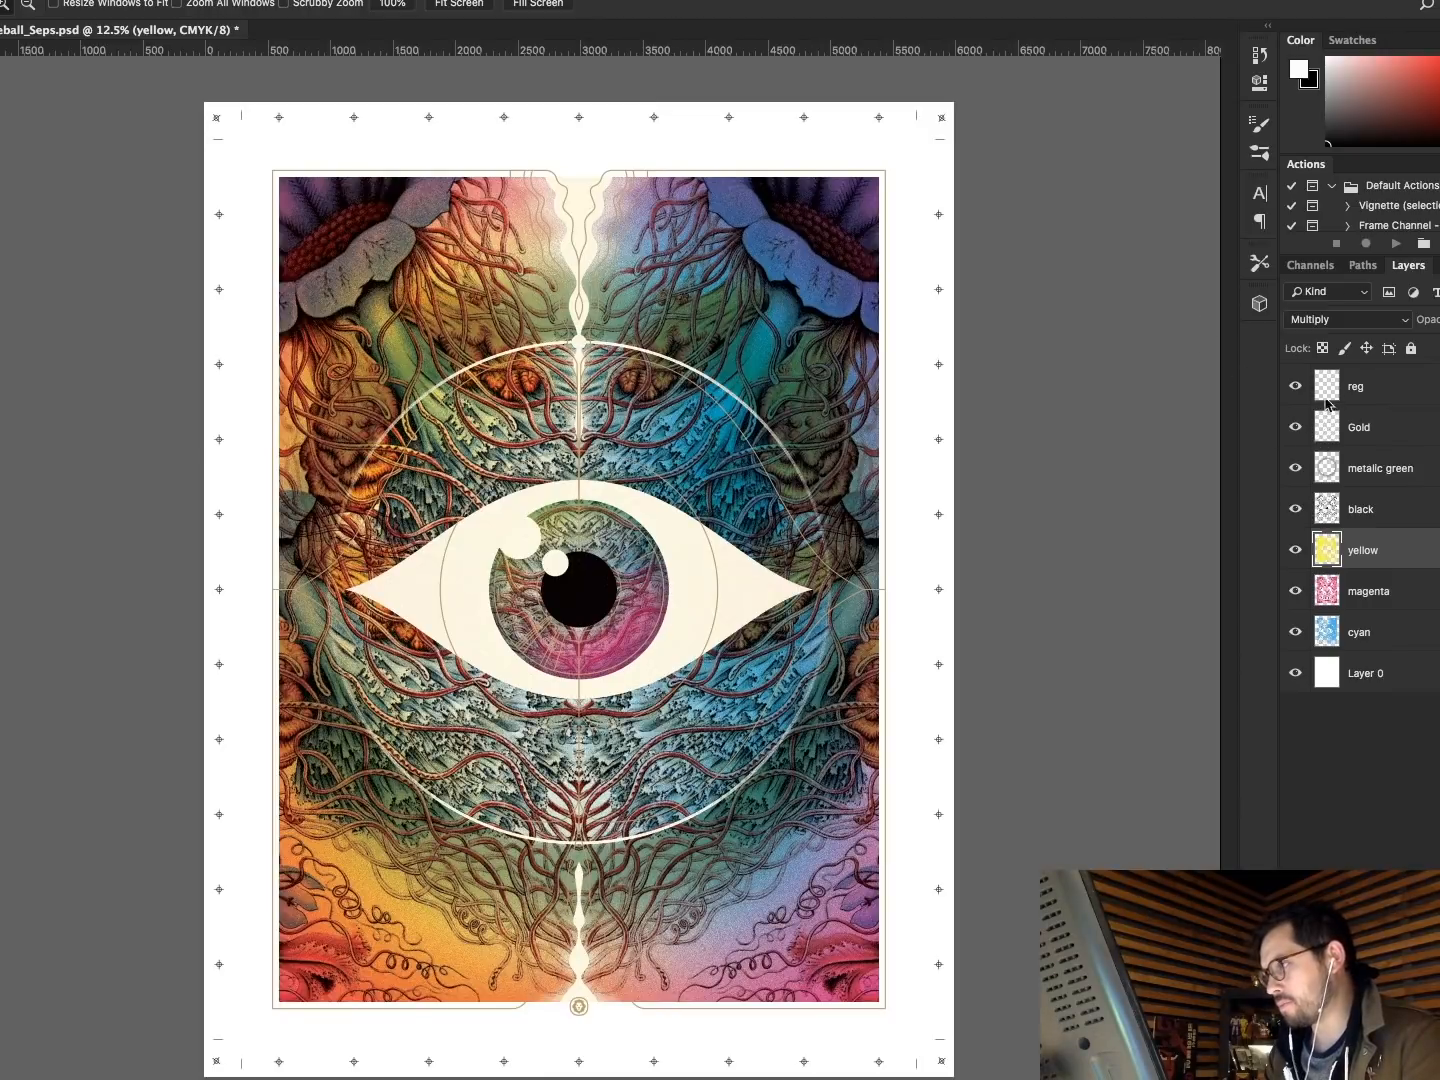
# Hide the reg layer in the separations file and check the canvas size without changing it.
pyautogui.click(1296, 387)
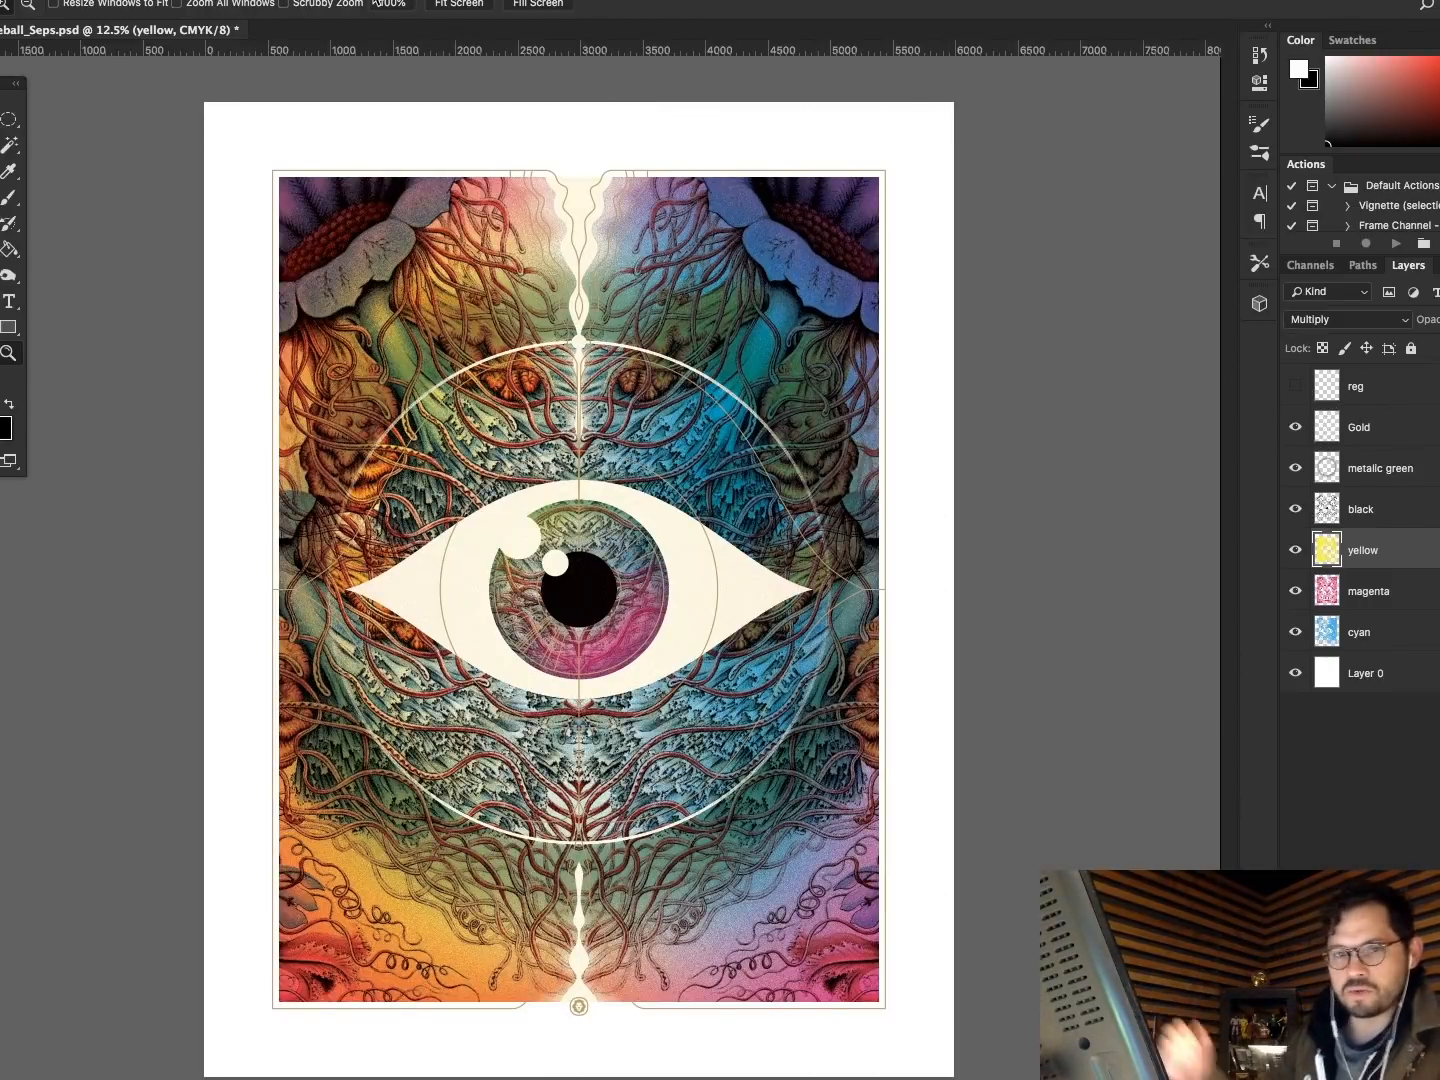
pyautogui.click(172, 1)
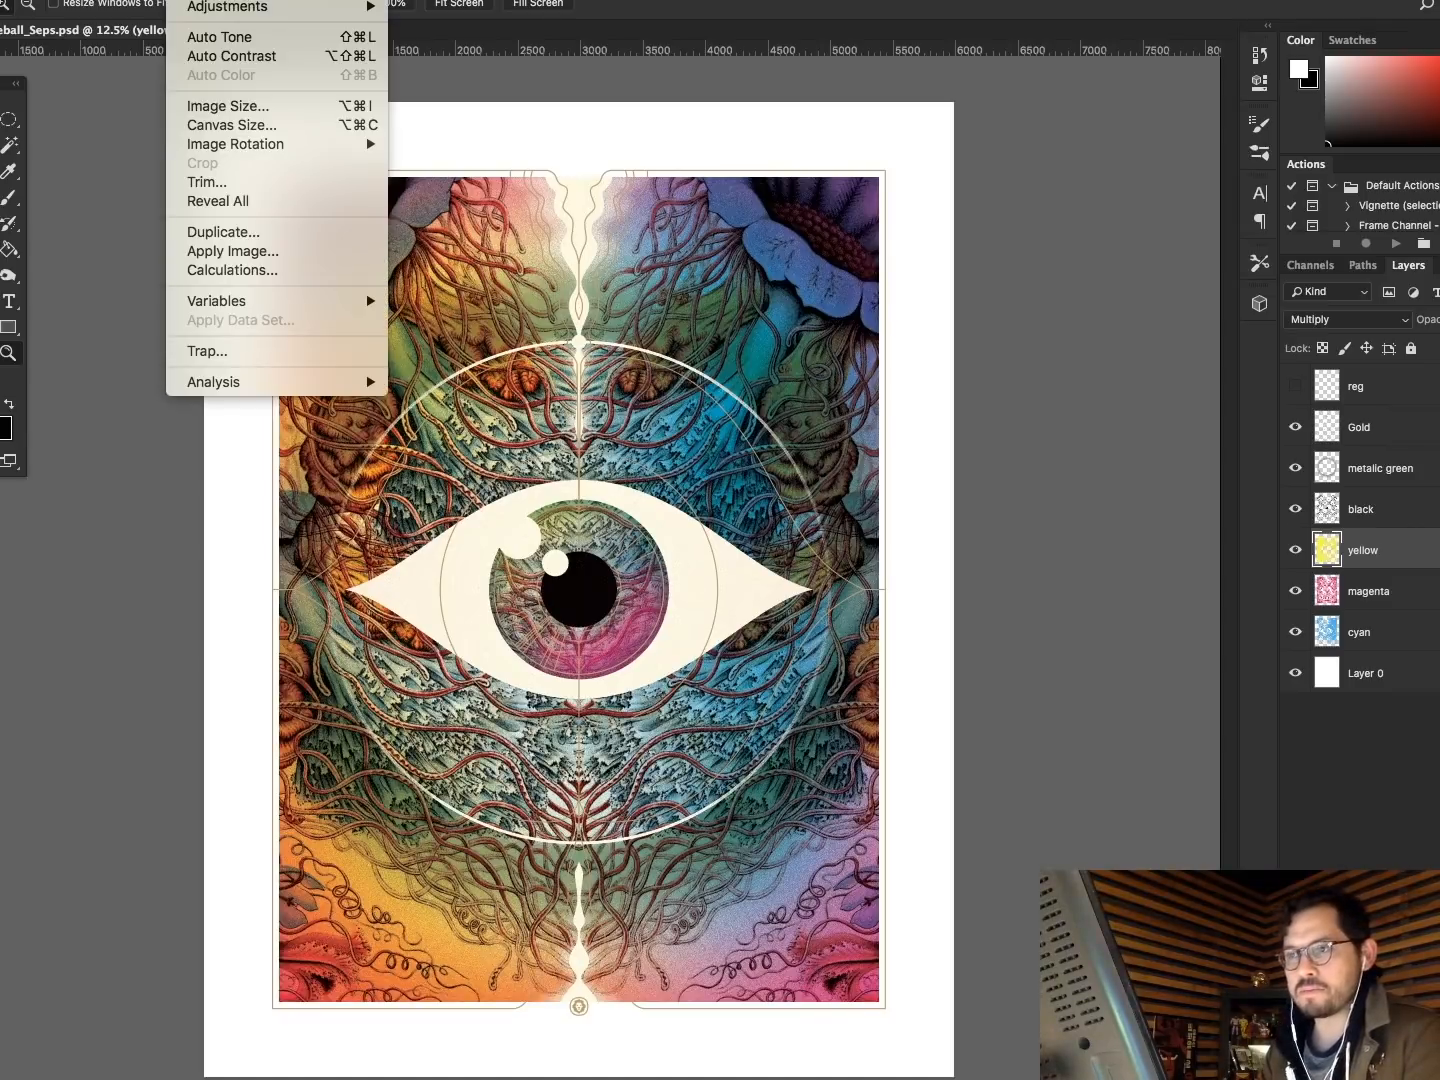
pyautogui.click(230, 122)
pyautogui.click(536, 195)
pyautogui.click(494, 214)
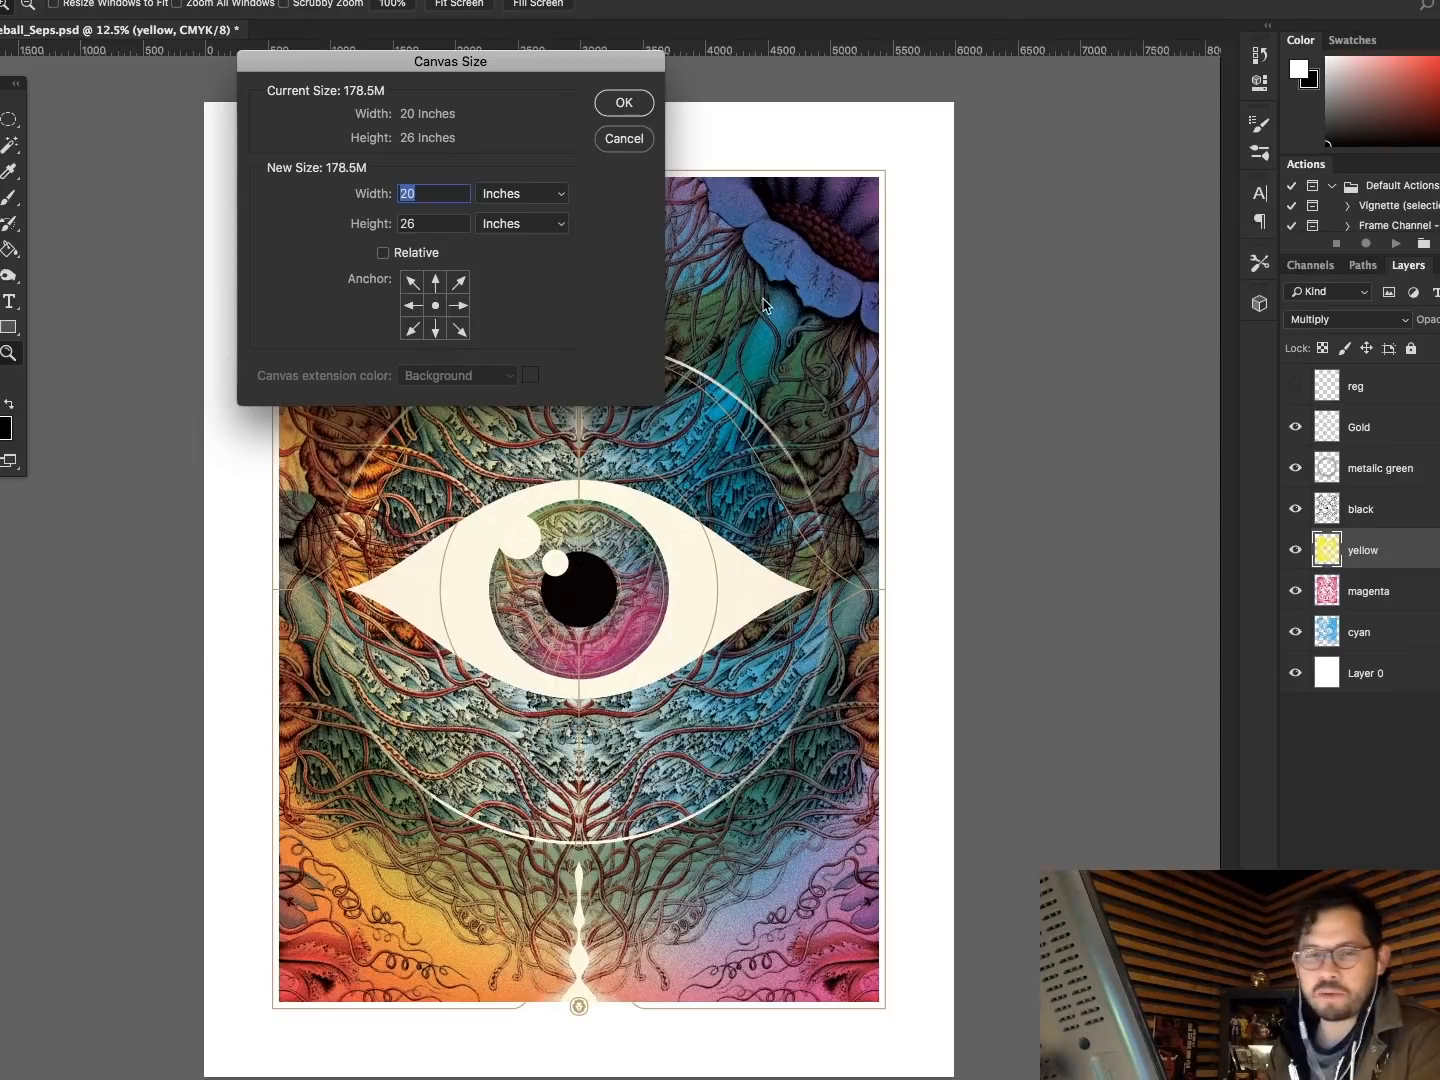
pyautogui.click(618, 138)
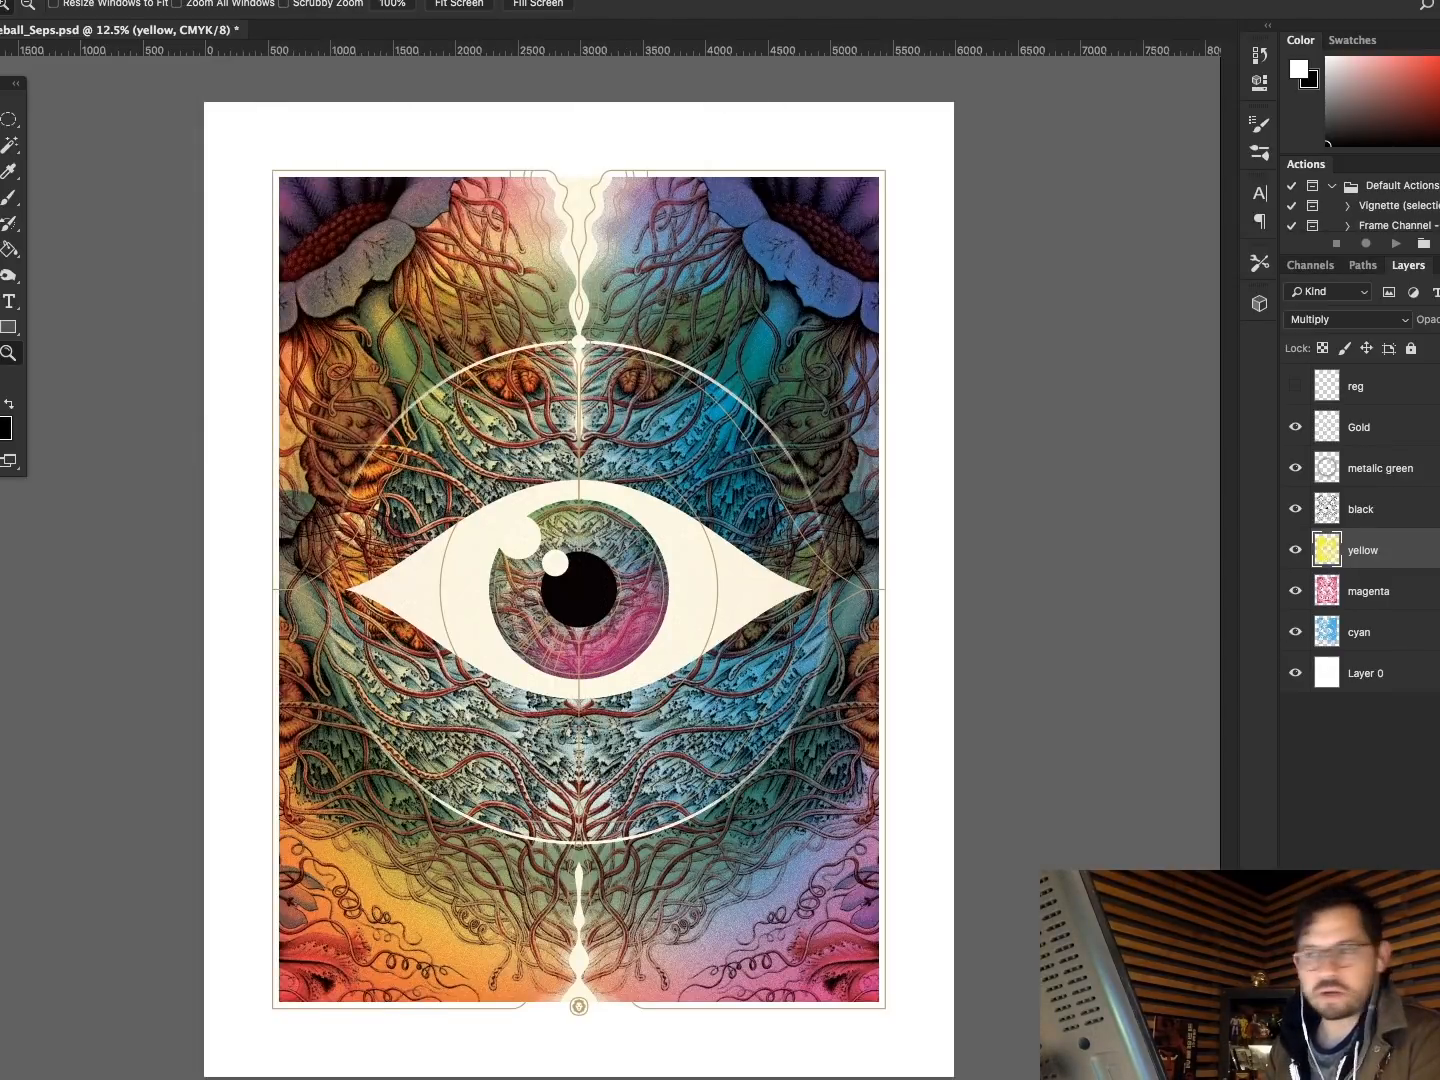
# Switch to Illustrator, open Master_Templates.ai from the _Templates folder and dismiss the startup and update notices.
pyautogui.press('super+Tab')
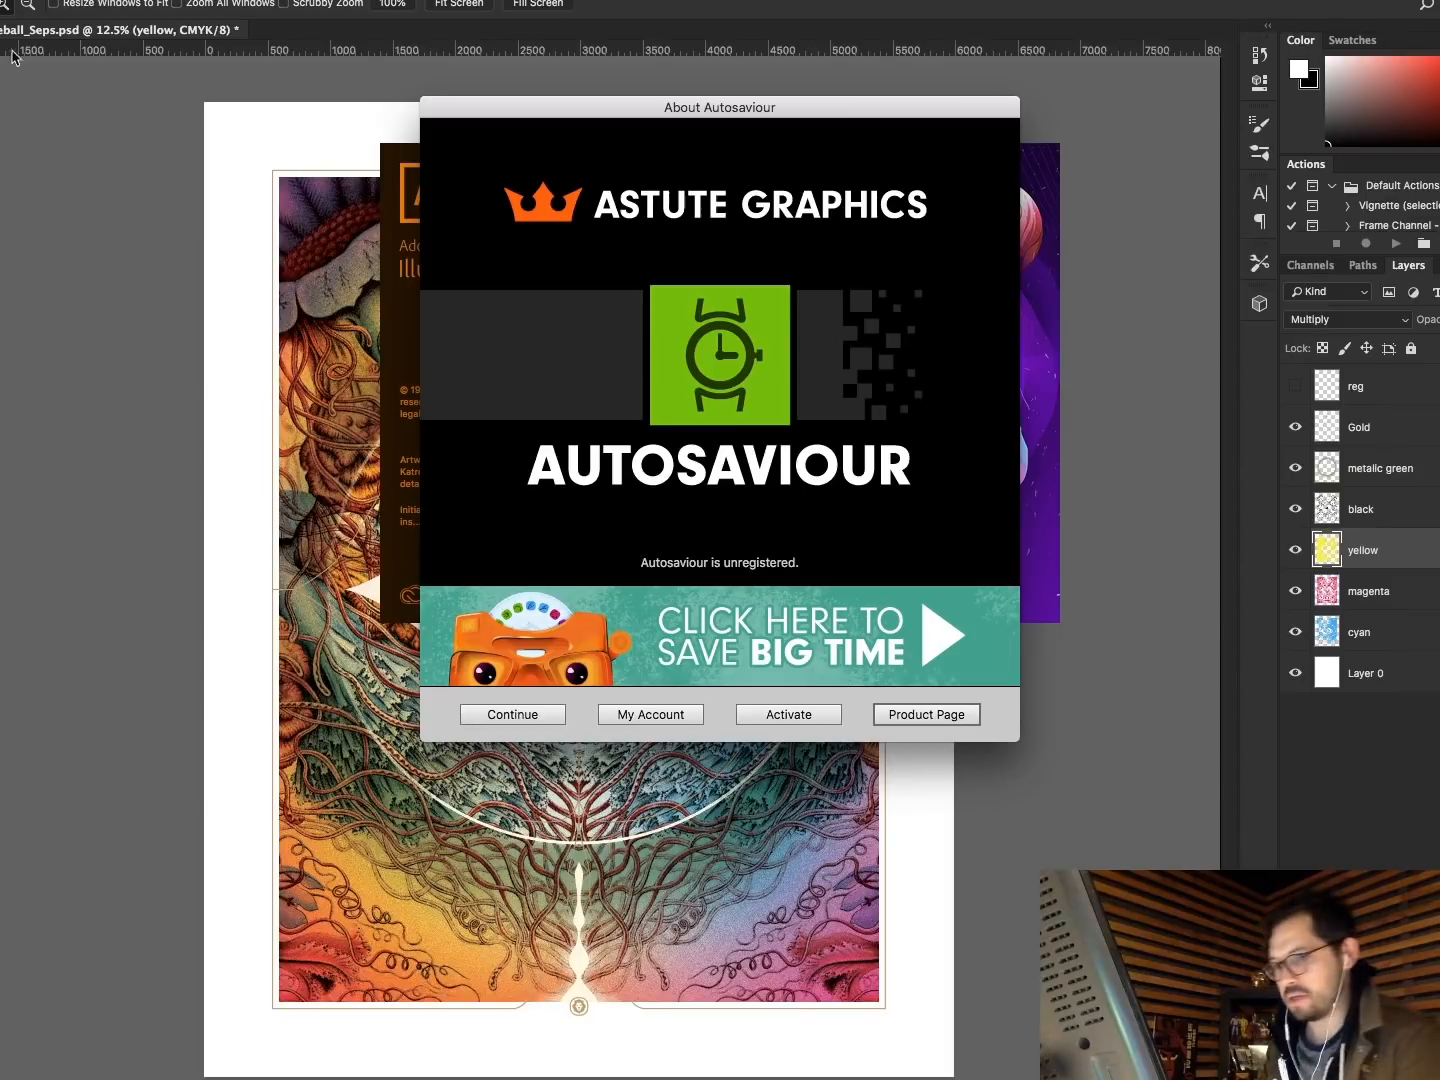
pyautogui.click(509, 716)
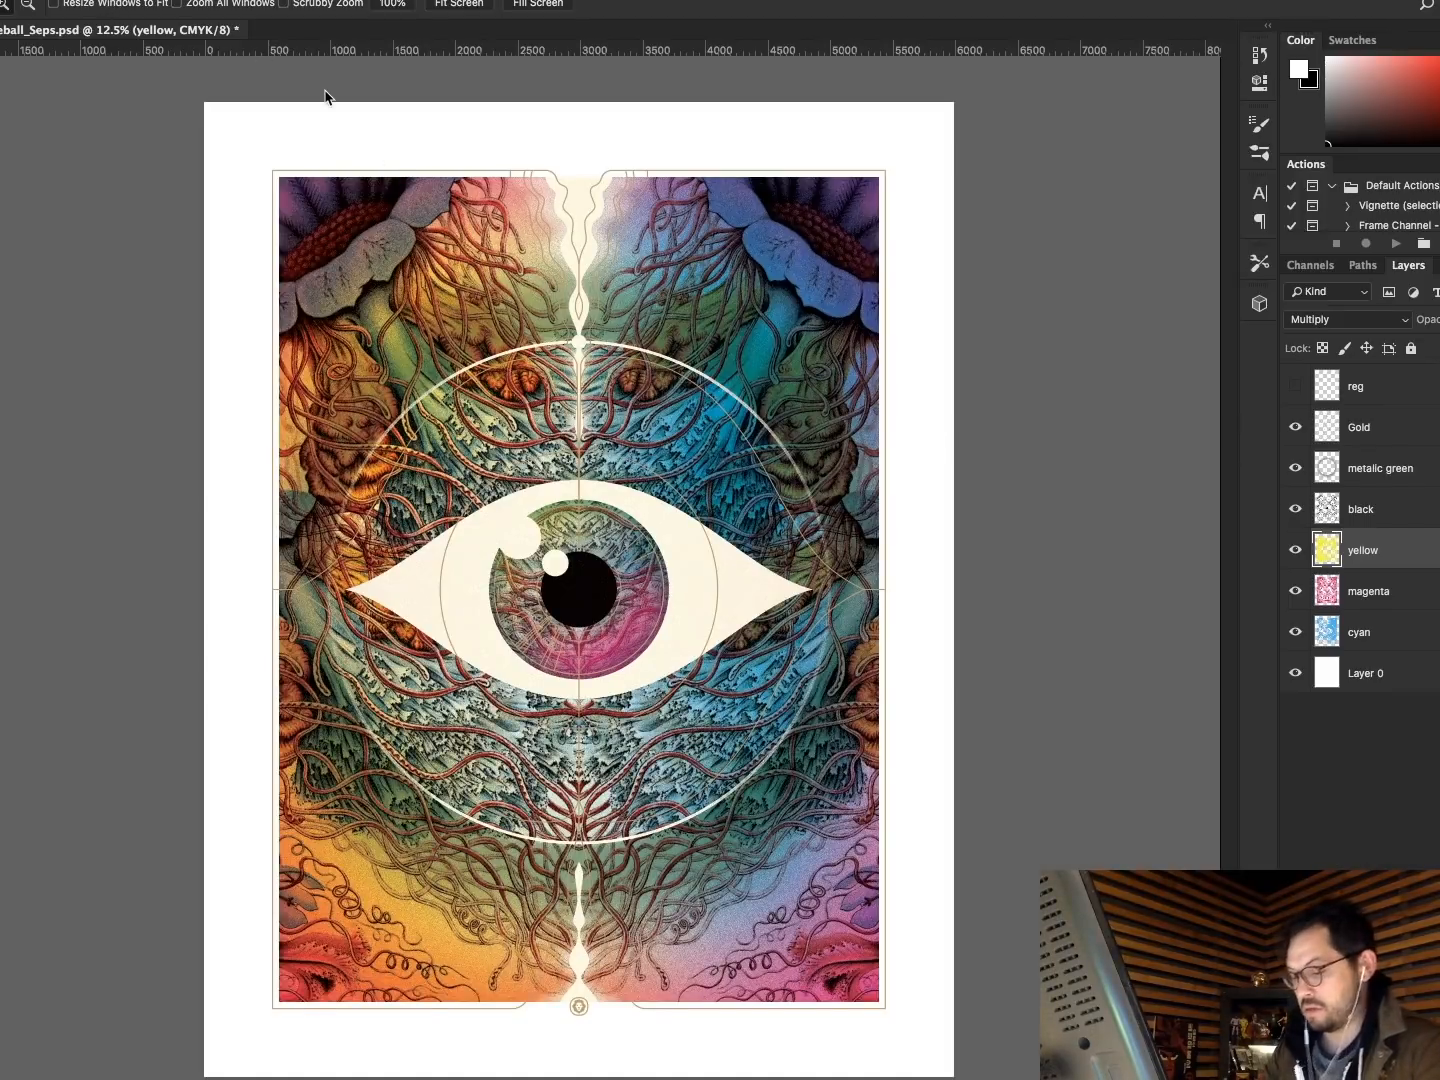
pyautogui.press('super+Tab')
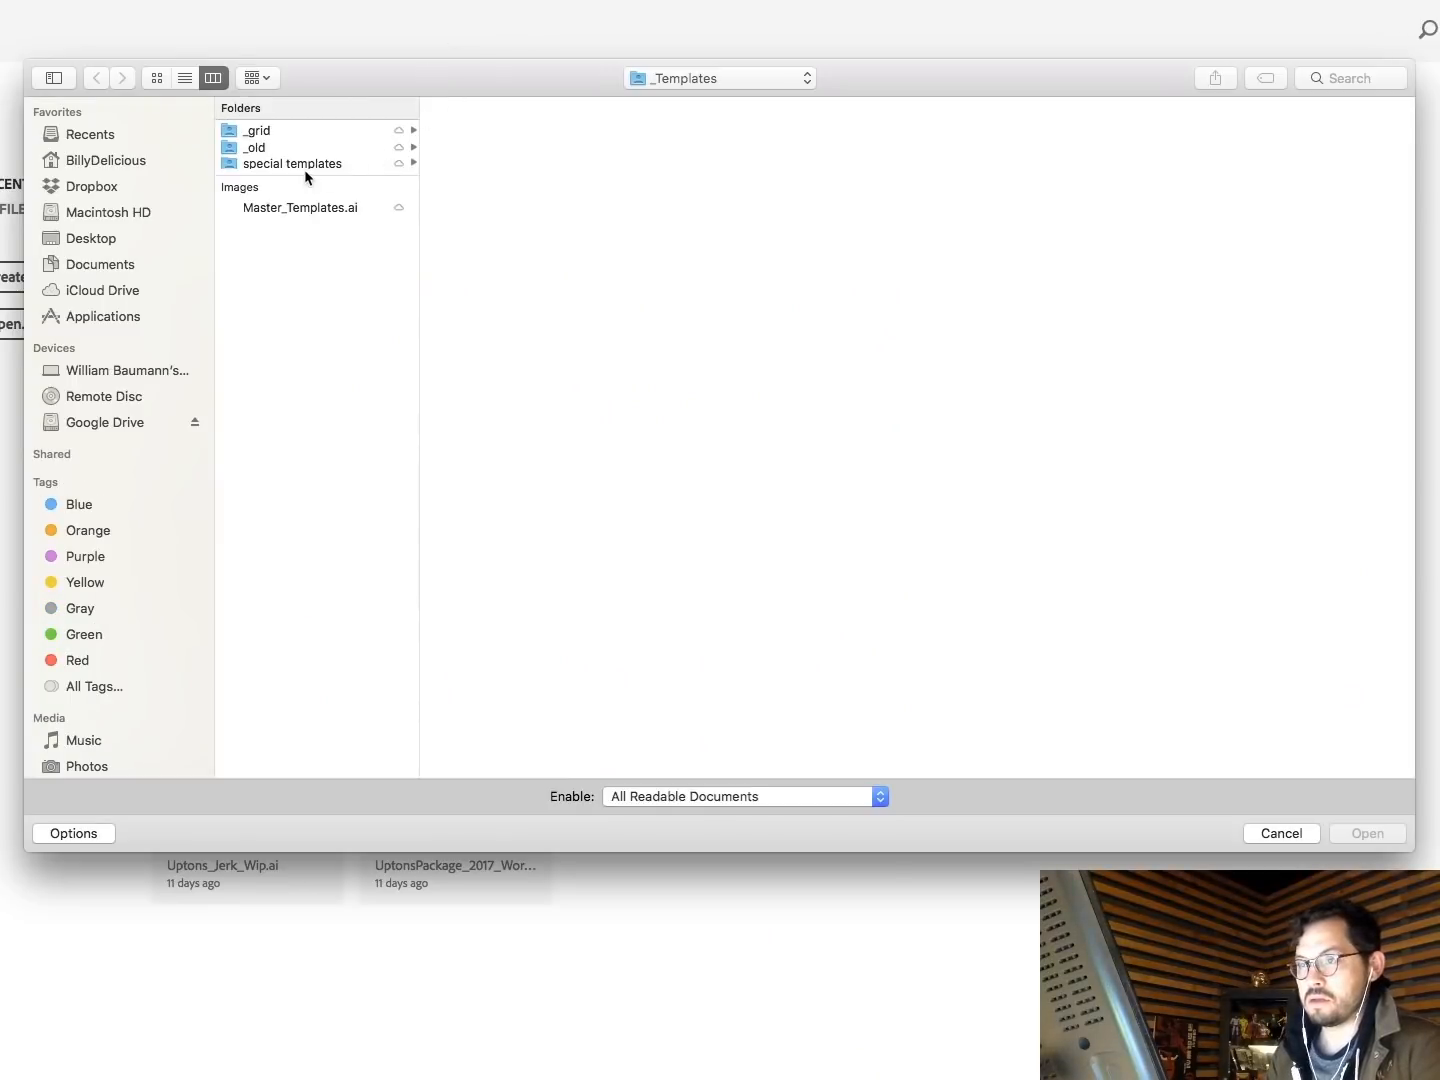
pyautogui.click(305, 208)
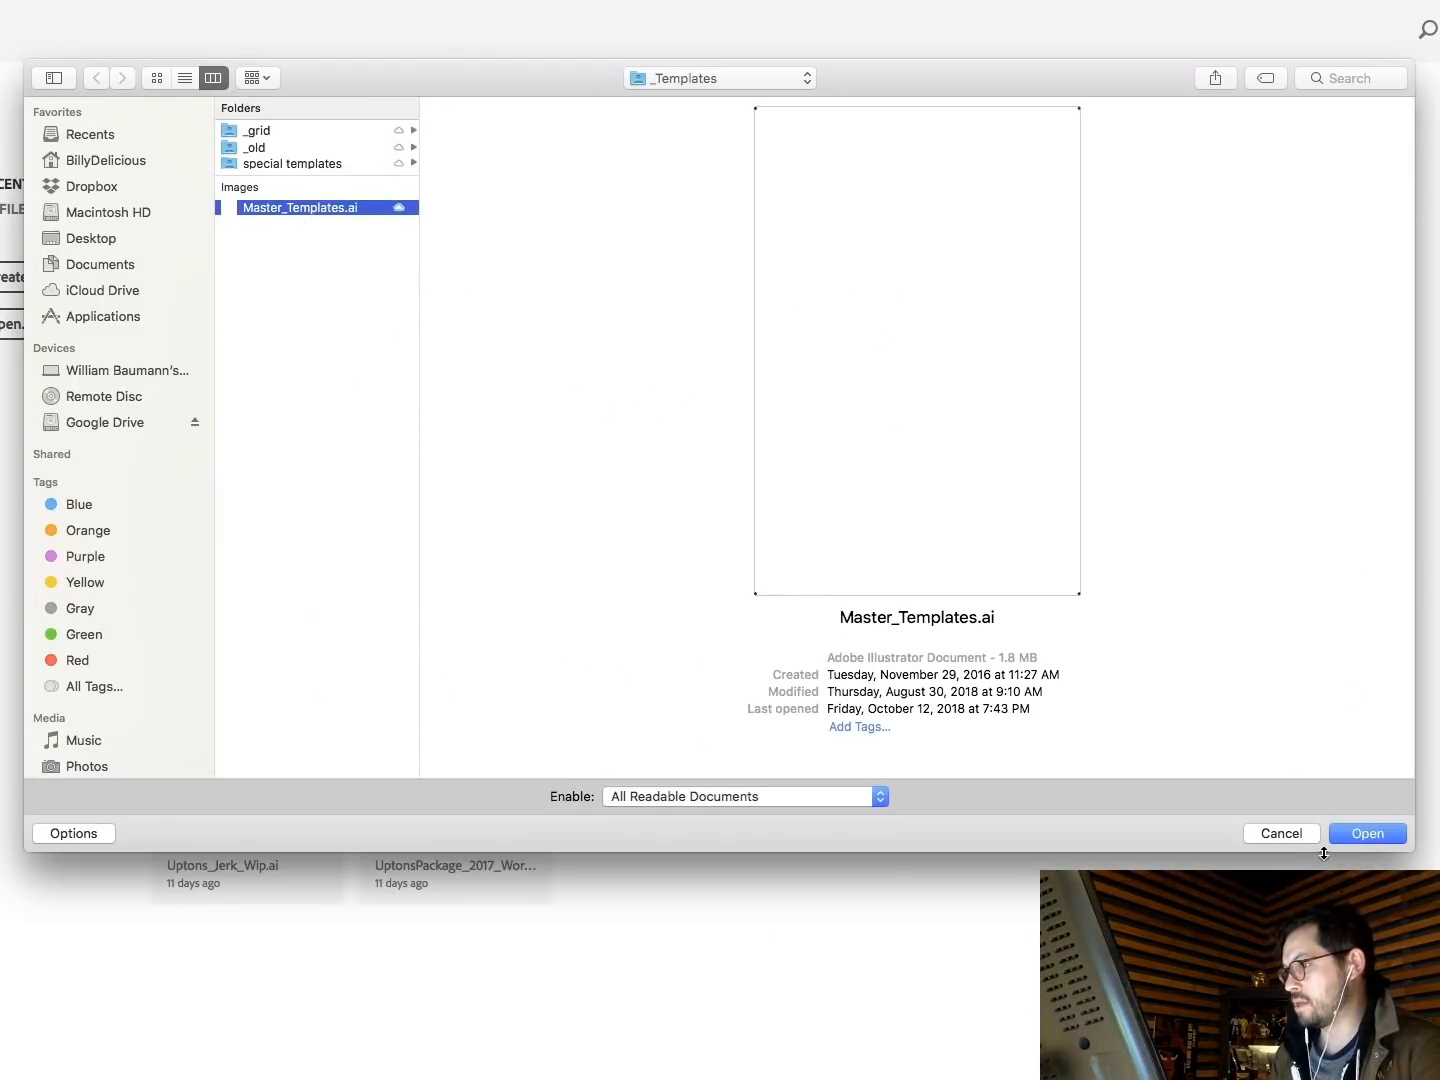
pyautogui.click(1369, 835)
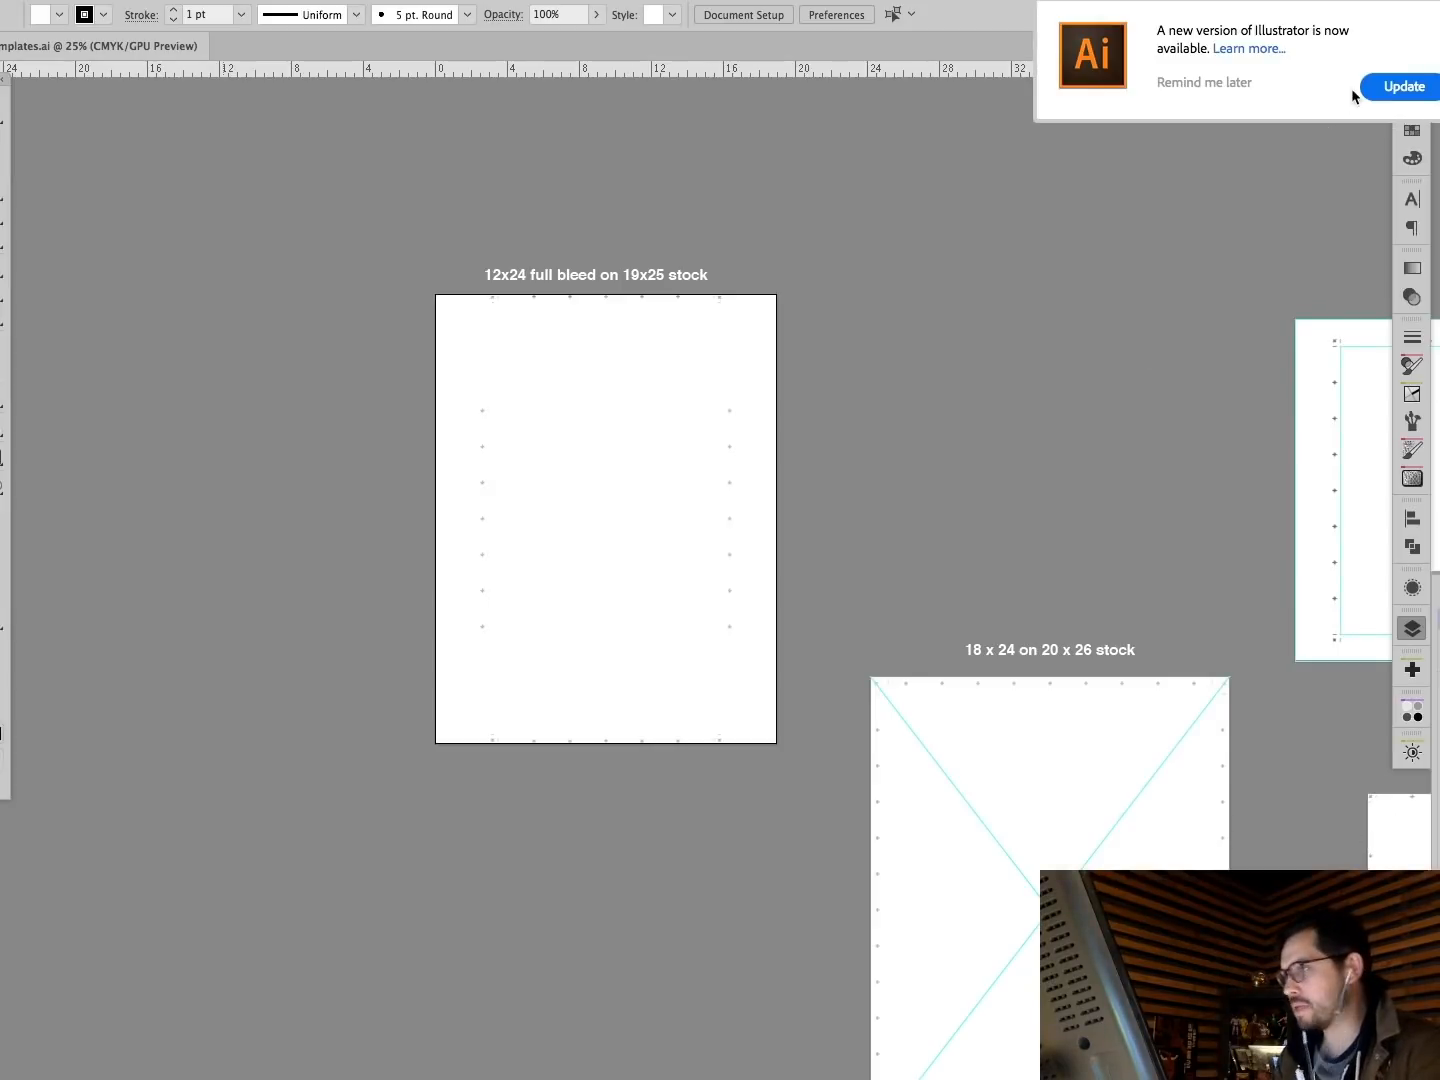
pyautogui.click(1208, 80)
# Find the "18 x 24 on 20 x 26 stock" template and select and copy its registration marks and crossed guide box.
pyautogui.click(3, 645)
pyautogui.keyDown('alt'); pyautogui.click(1071, 577); pyautogui.keyUp('alt')
pyautogui.keyDown('alt'); pyautogui.click(1008, 572); pyautogui.keyUp('alt')
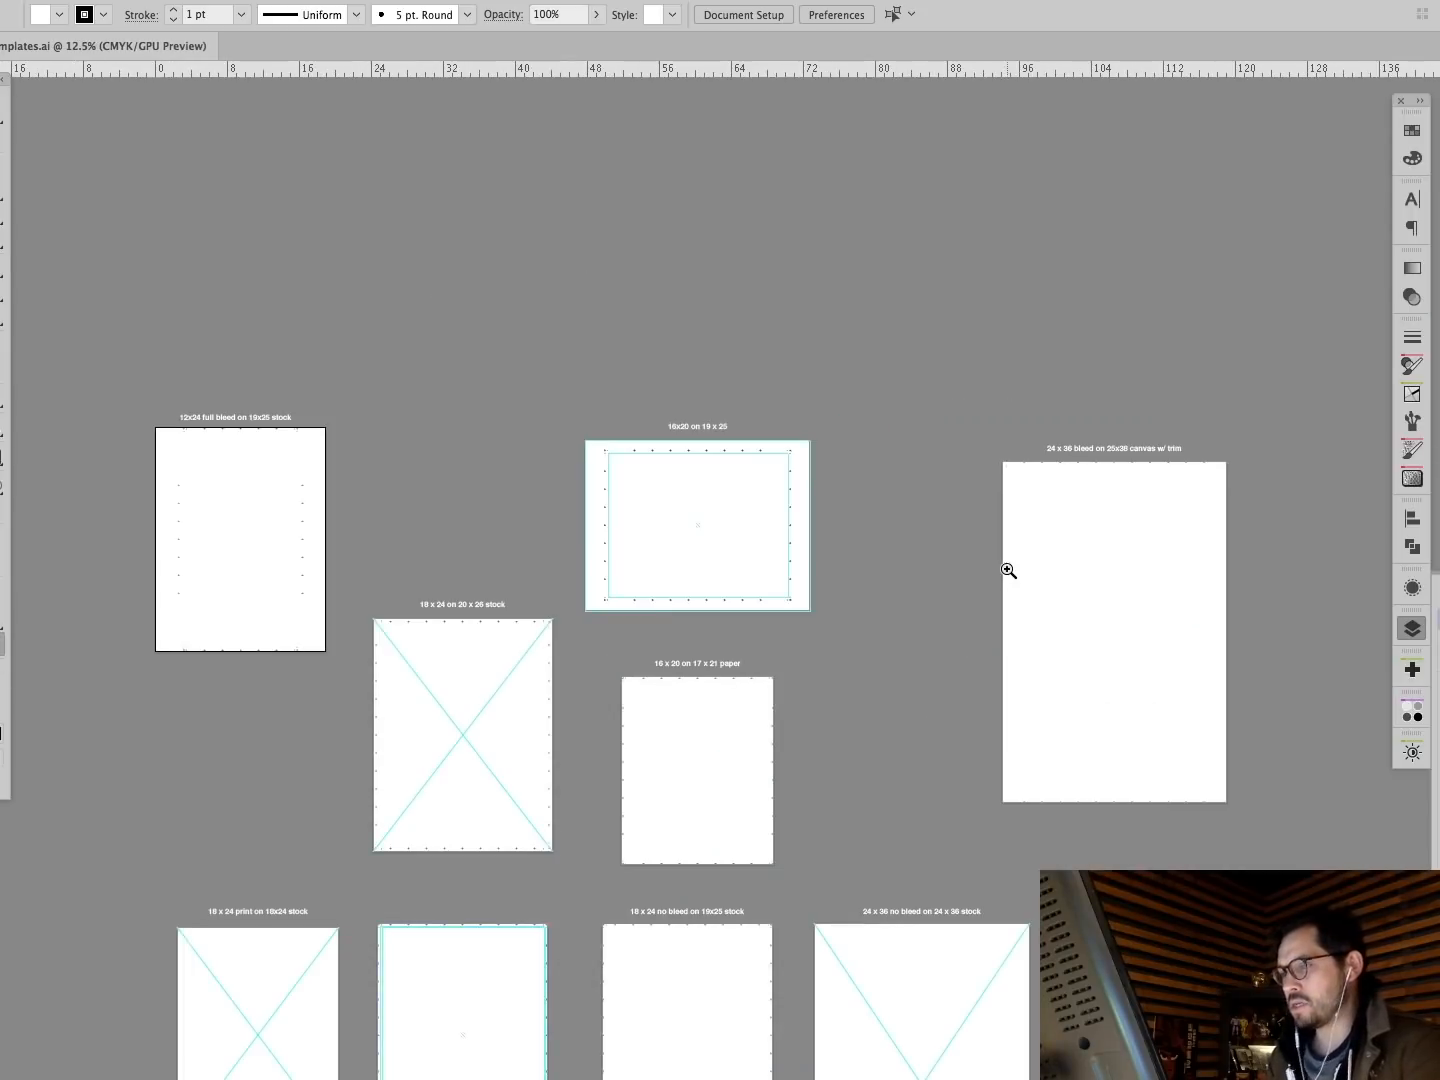
pyautogui.scroll(-5, 929, 570)
pyautogui.scroll(2, 930, 570)
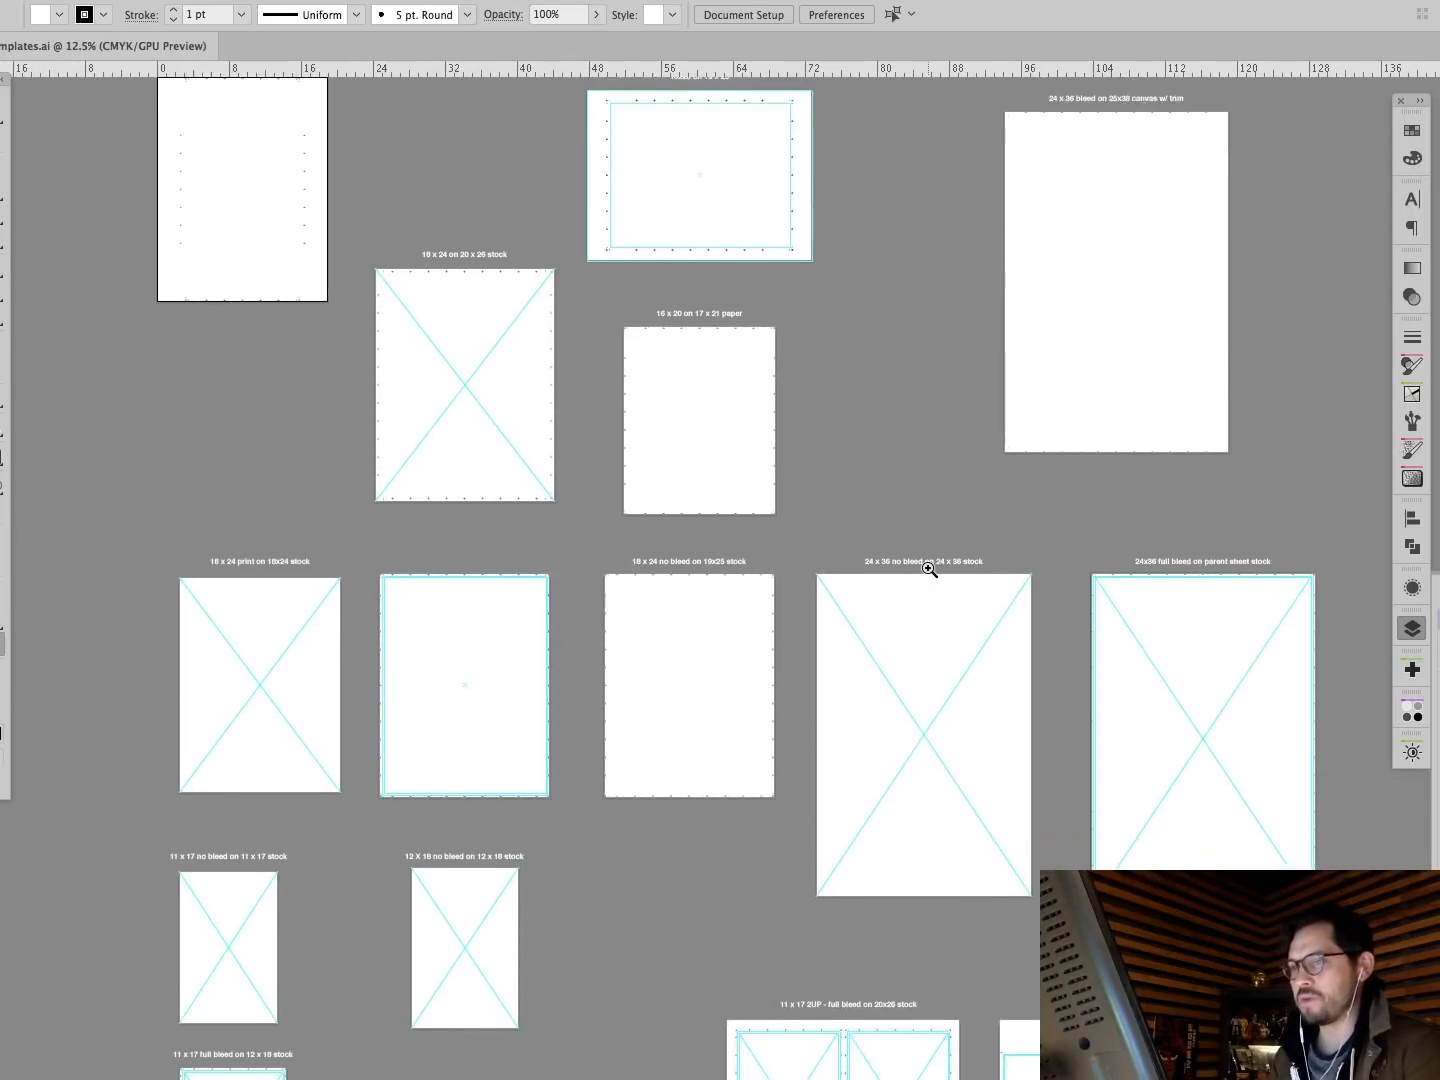
pyautogui.scroll(-4, 929, 570)
pyautogui.hscroll(-1, 929, 570)
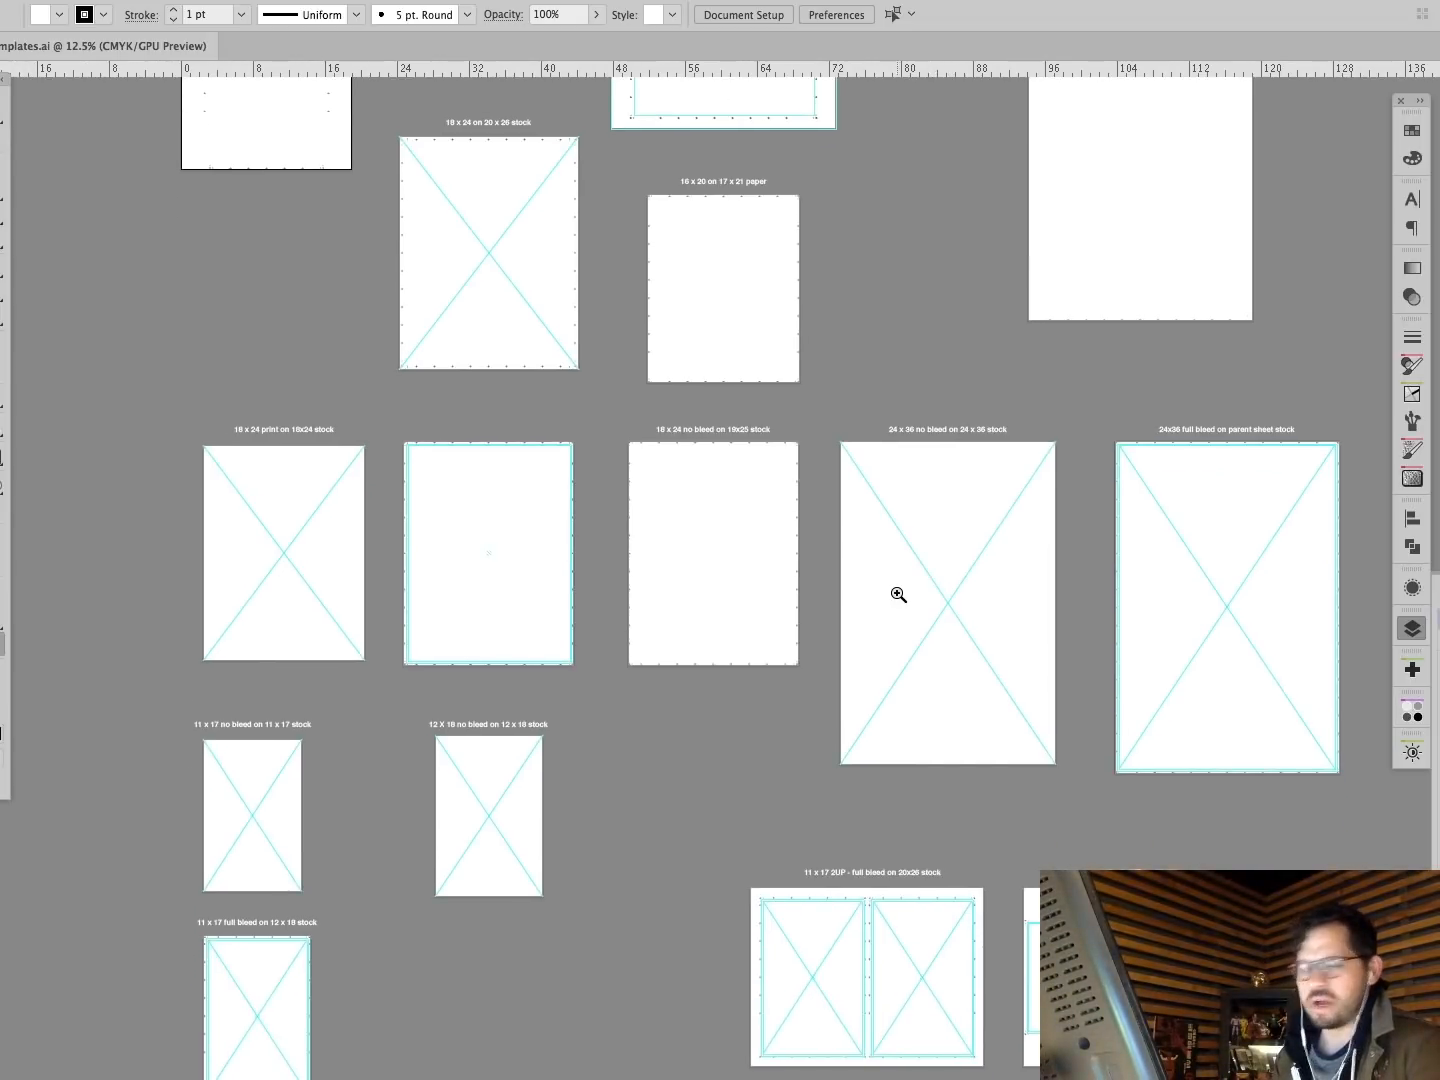
pyautogui.scroll(3, 896, 591)
pyautogui.moveTo(392, 268); pyautogui.dragTo(650, 548)
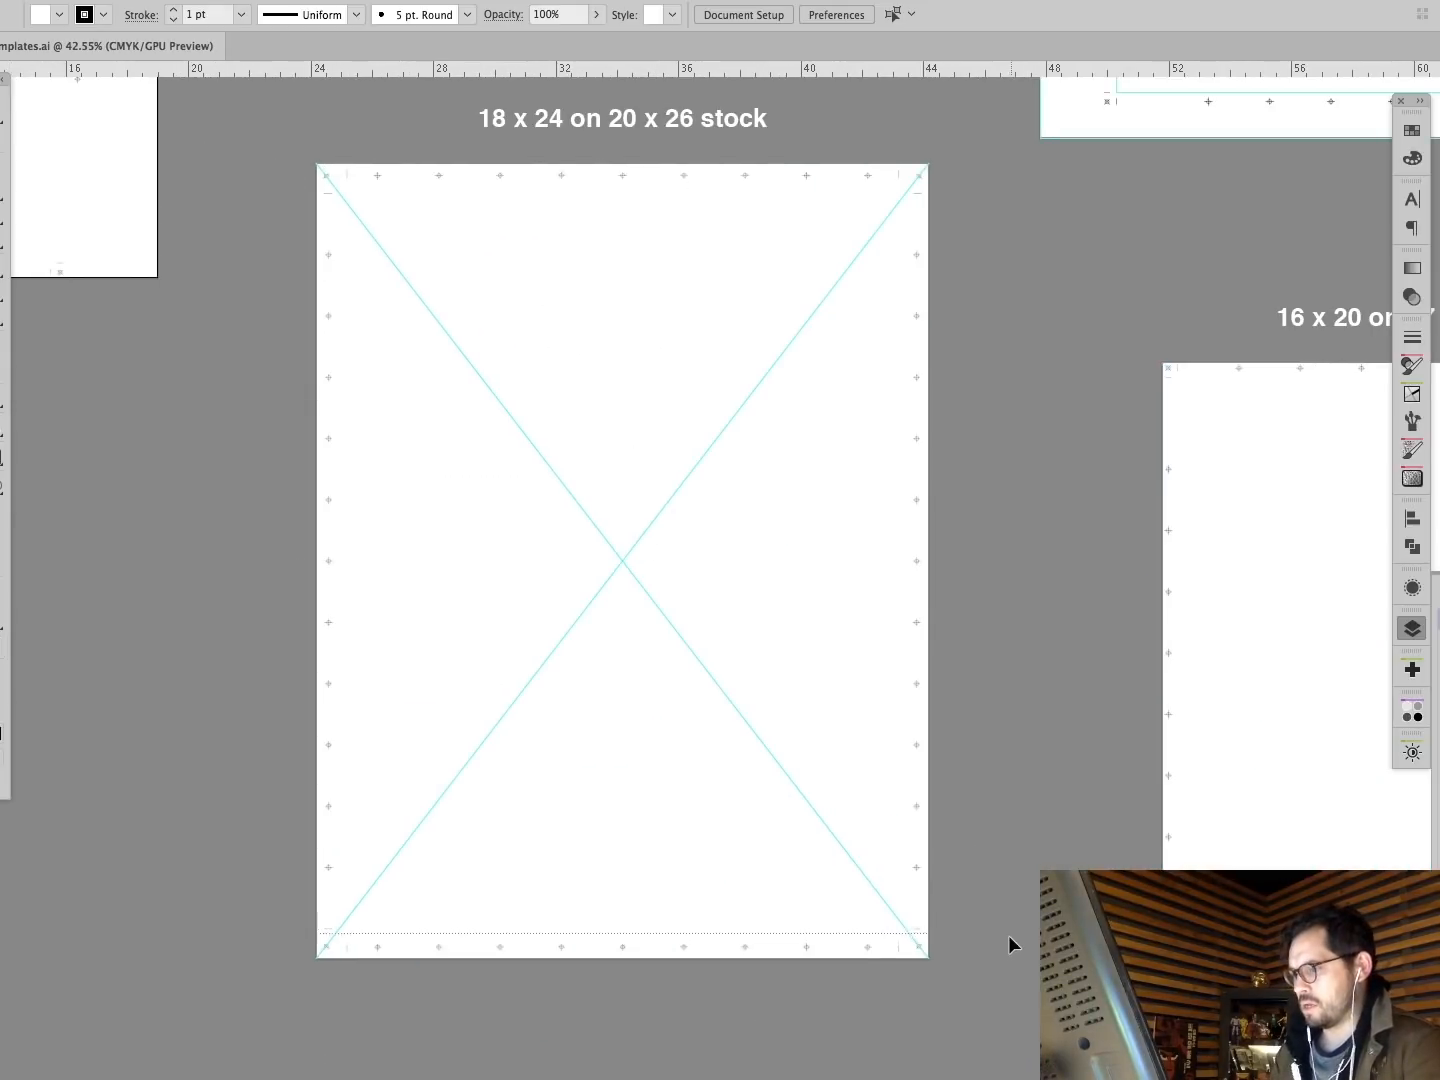
pyautogui.press('super+alt+a')
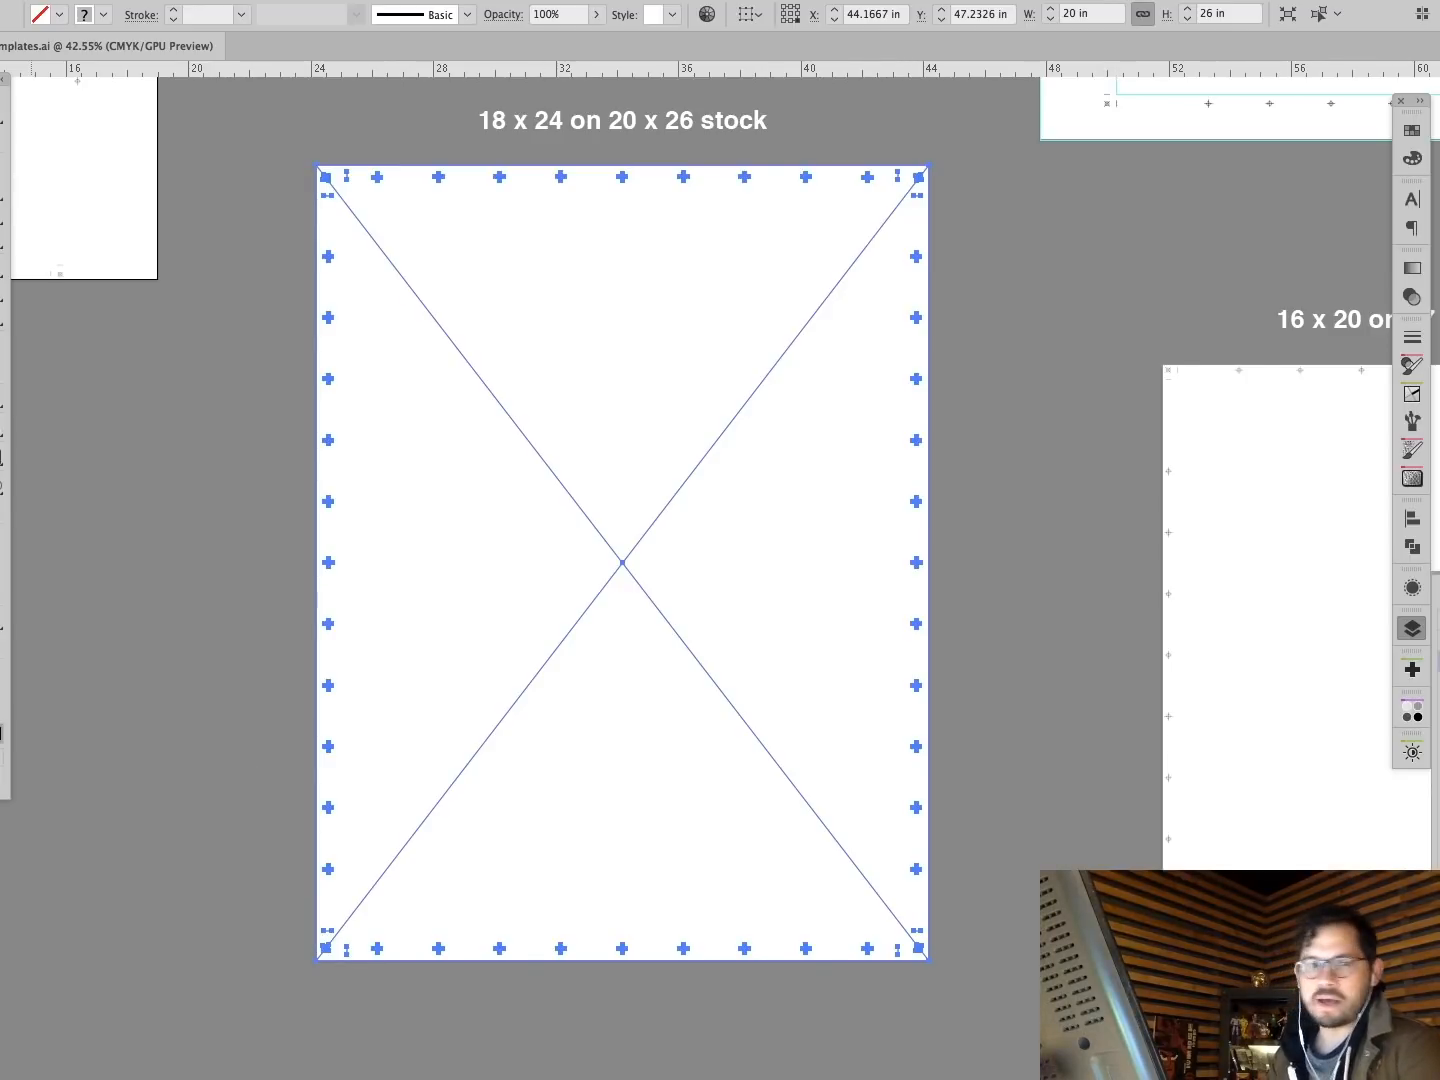
# Switch to Photoshop, paste the registration marks as pixels into the separations file, and place their layer above Gold.
pyautogui.press('super+Tab')
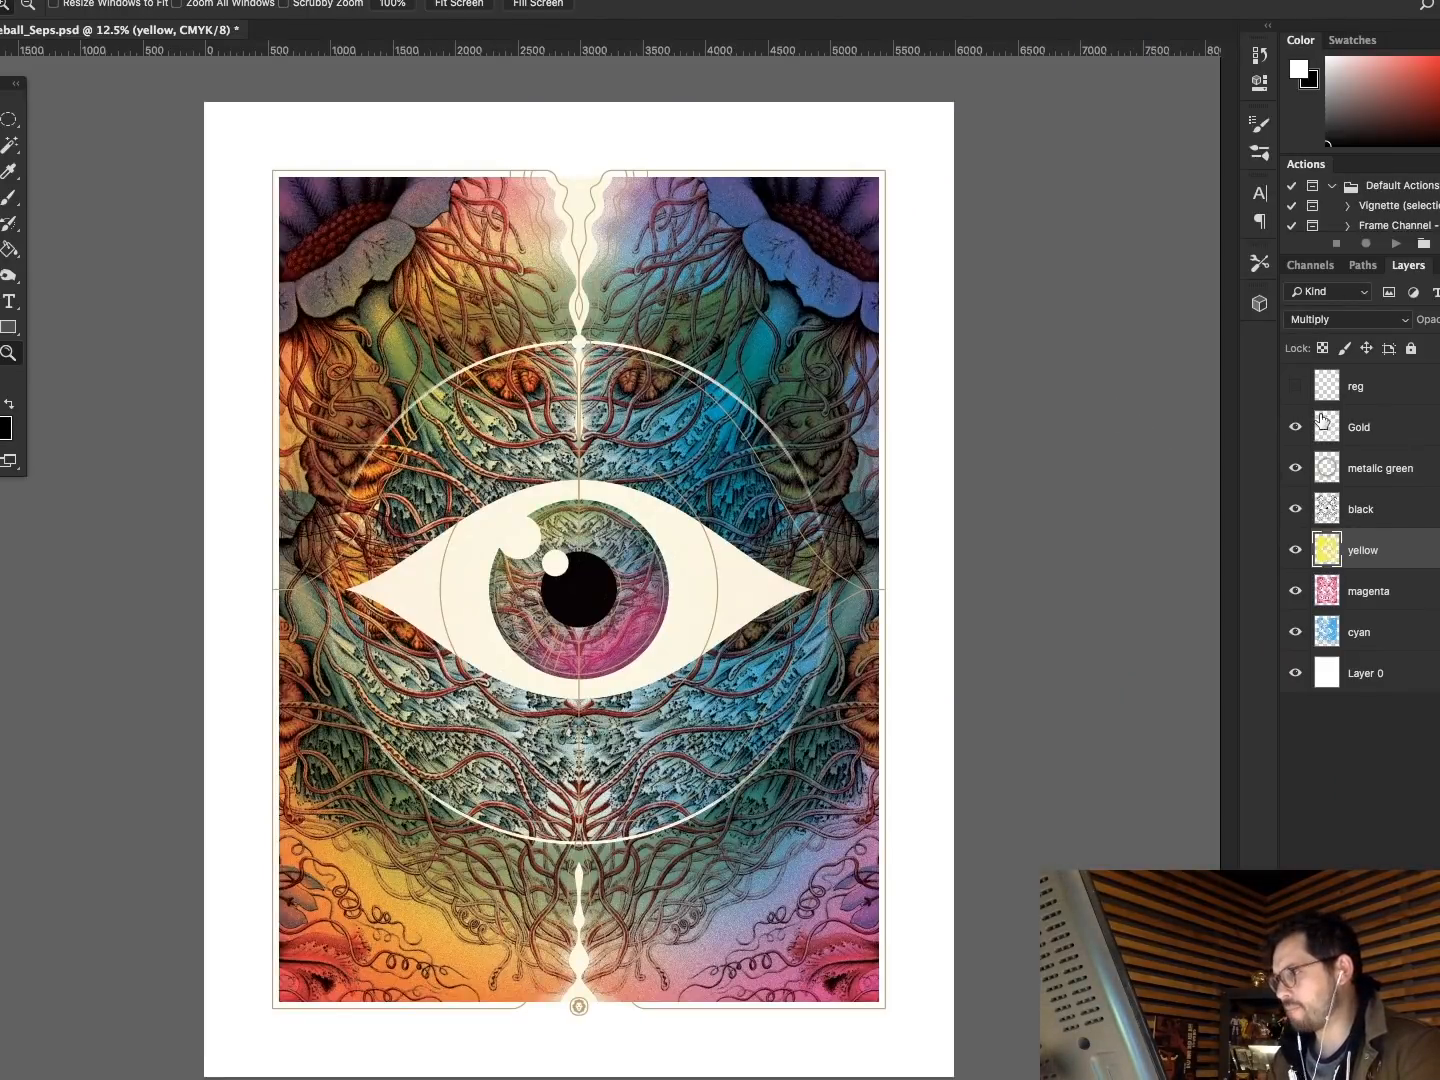
pyautogui.press('super+v')
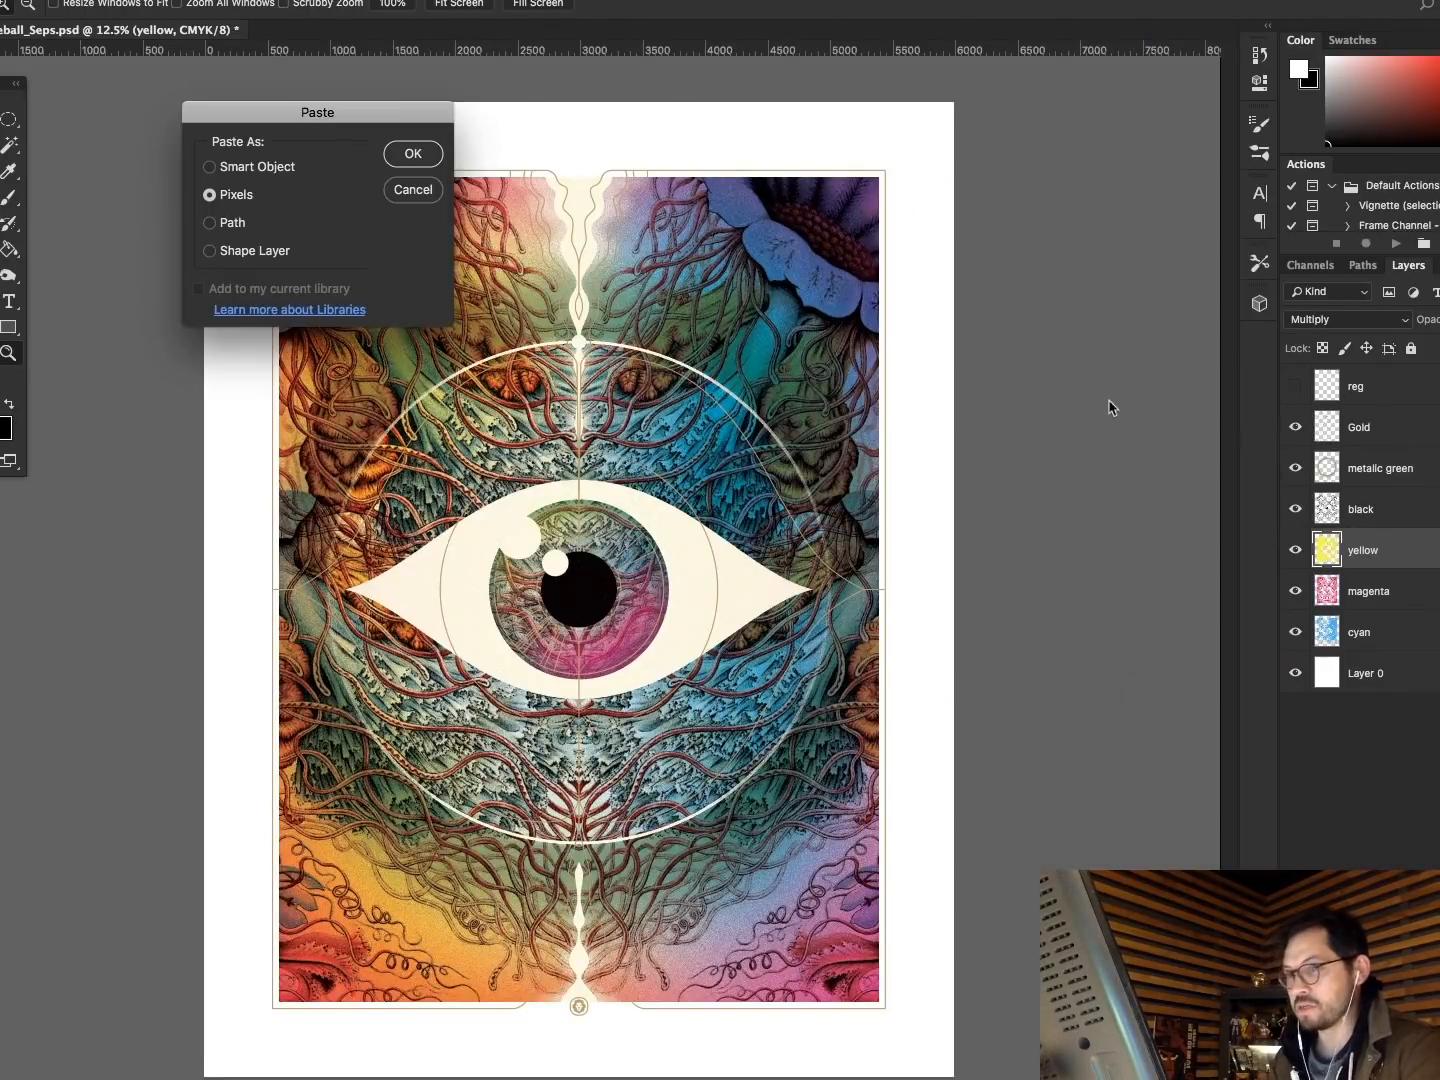
pyautogui.click(414, 155)
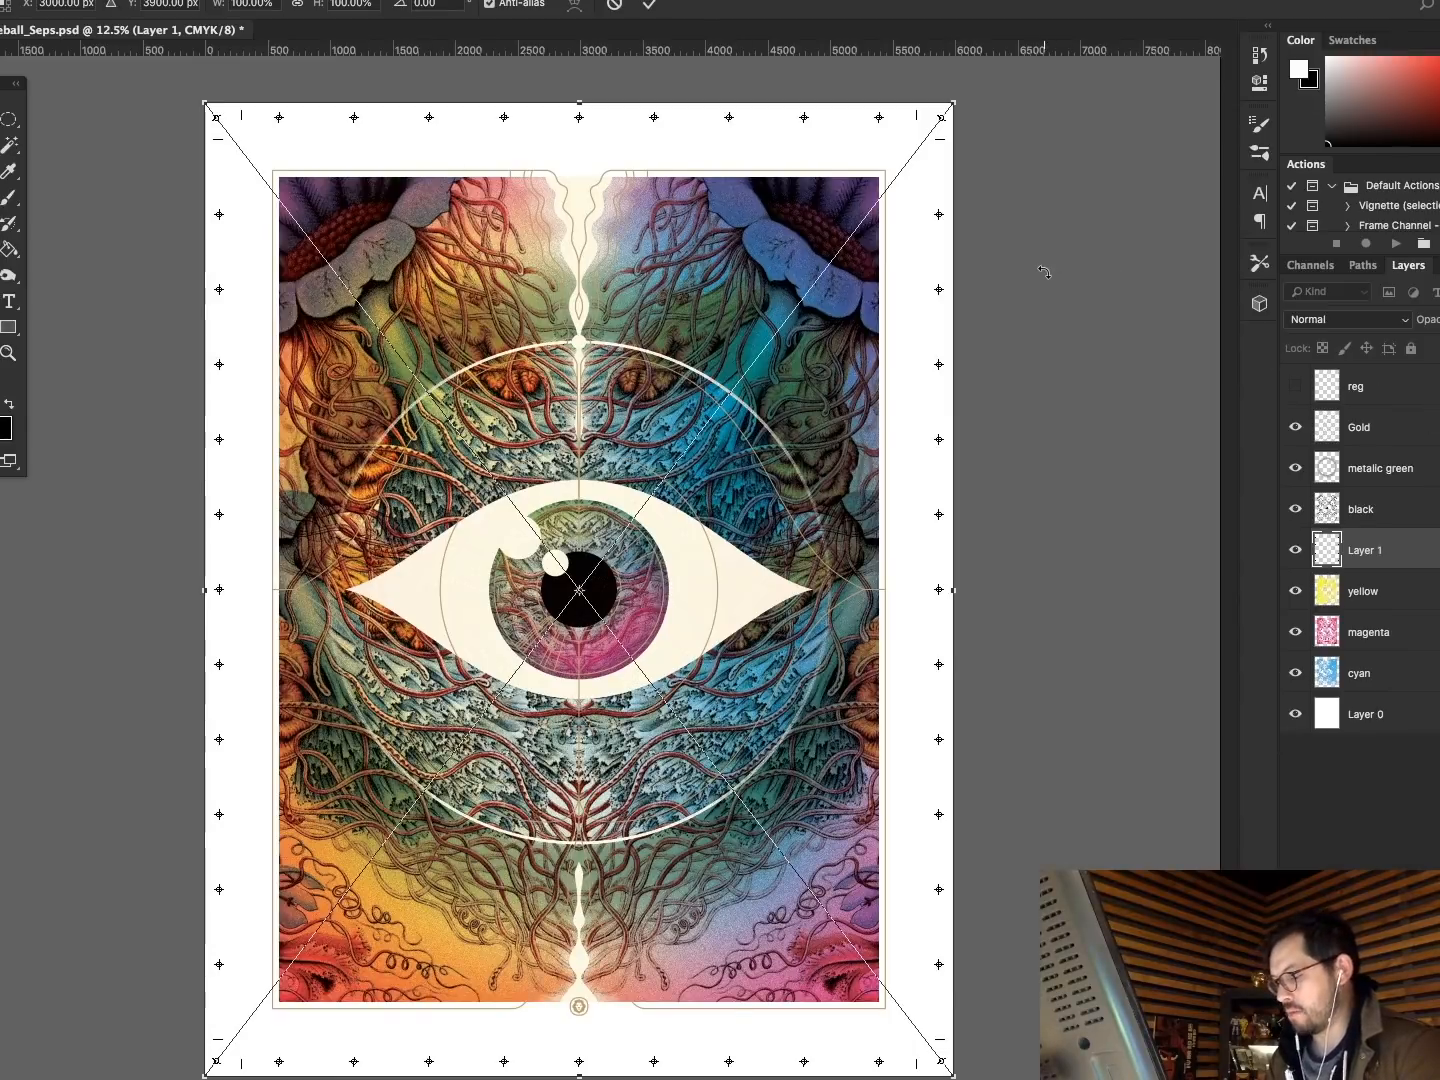
pyautogui.press('Return')
pyautogui.moveTo(1328, 545); pyautogui.dragTo(1327, 405)
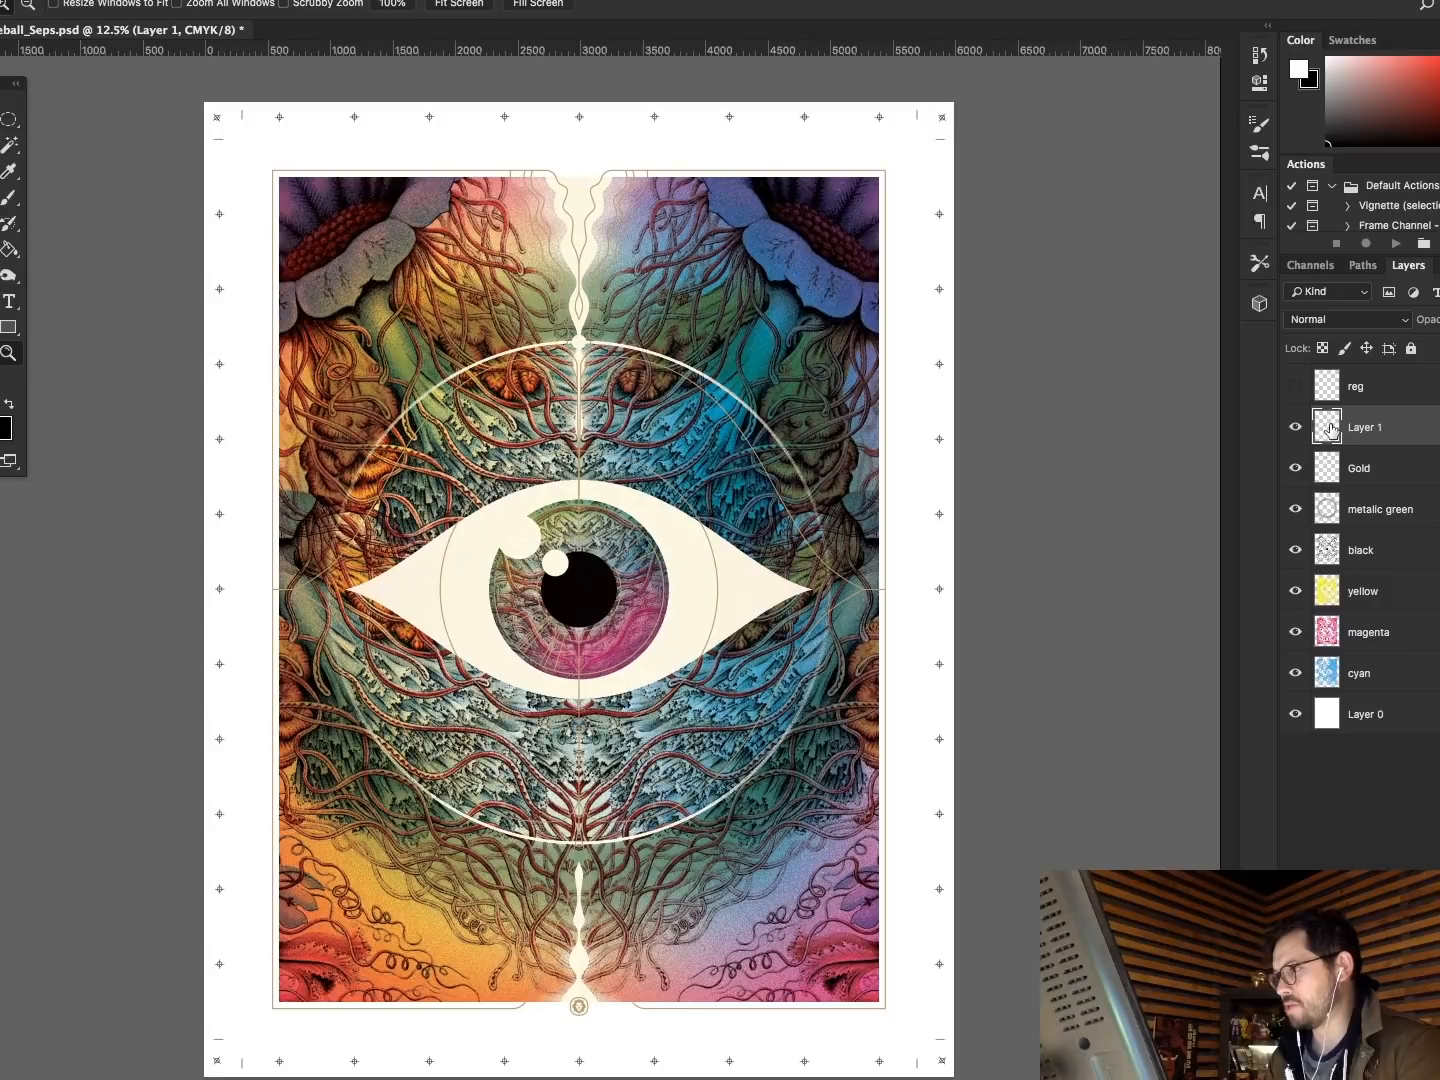
# Apply a near-black #050505 Color Overlay in Normal mode at 100% opacity to the pasted registration marks.
pyautogui.doubleClick(1328, 428)
pyautogui.click(750, 463)
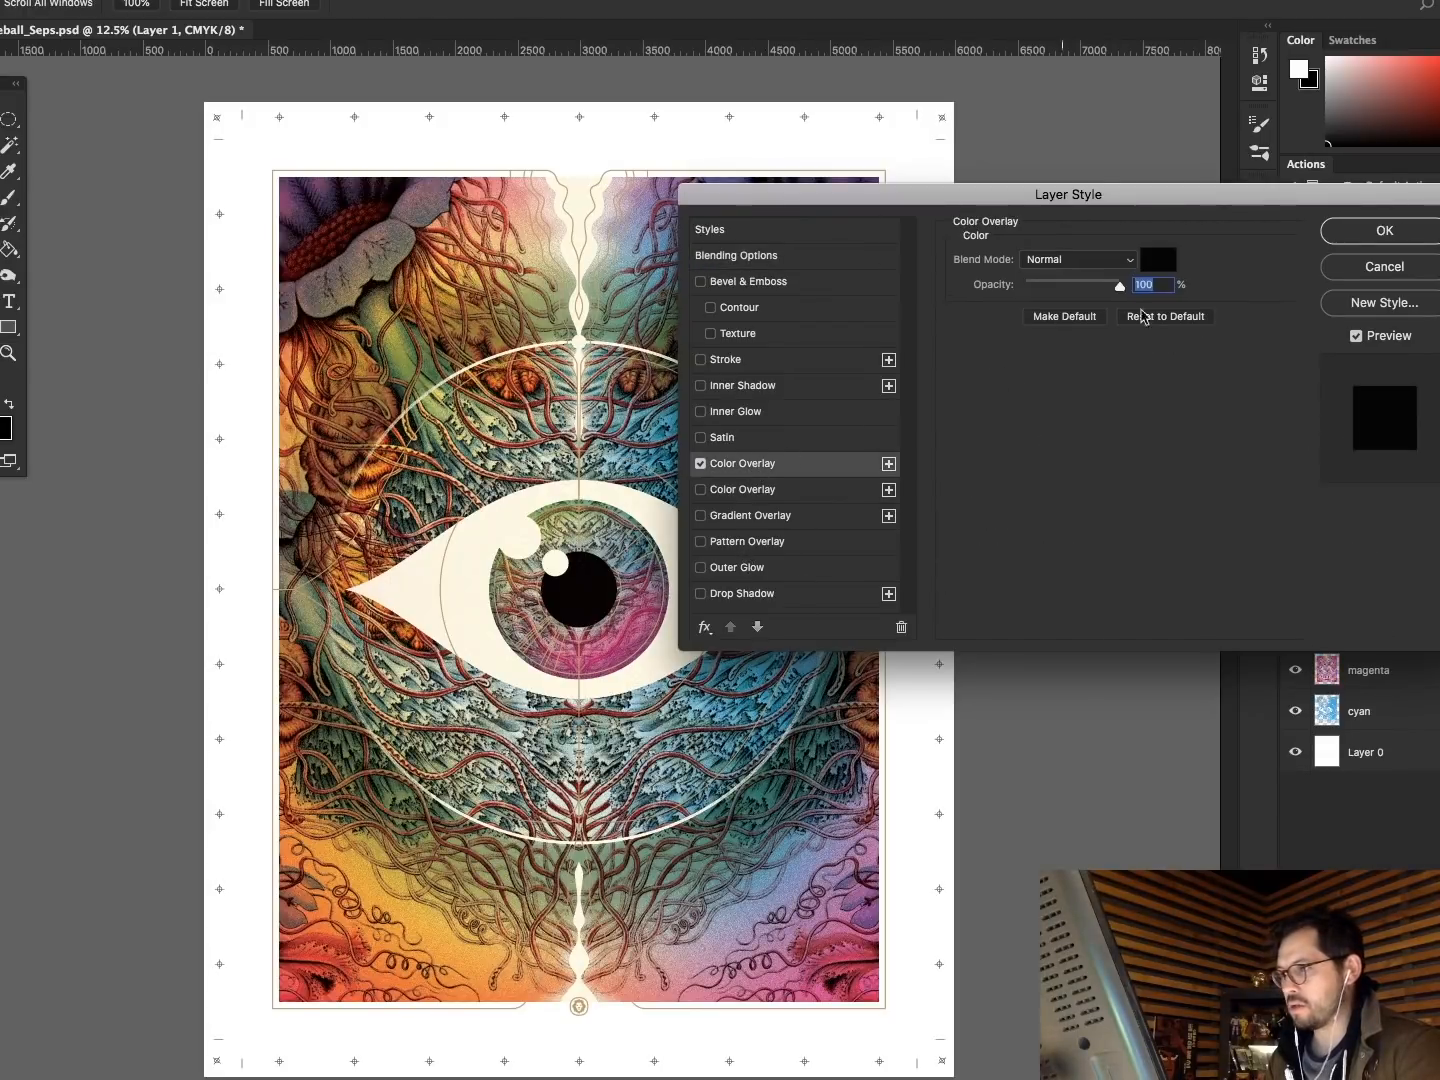
pyautogui.click(1158, 259)
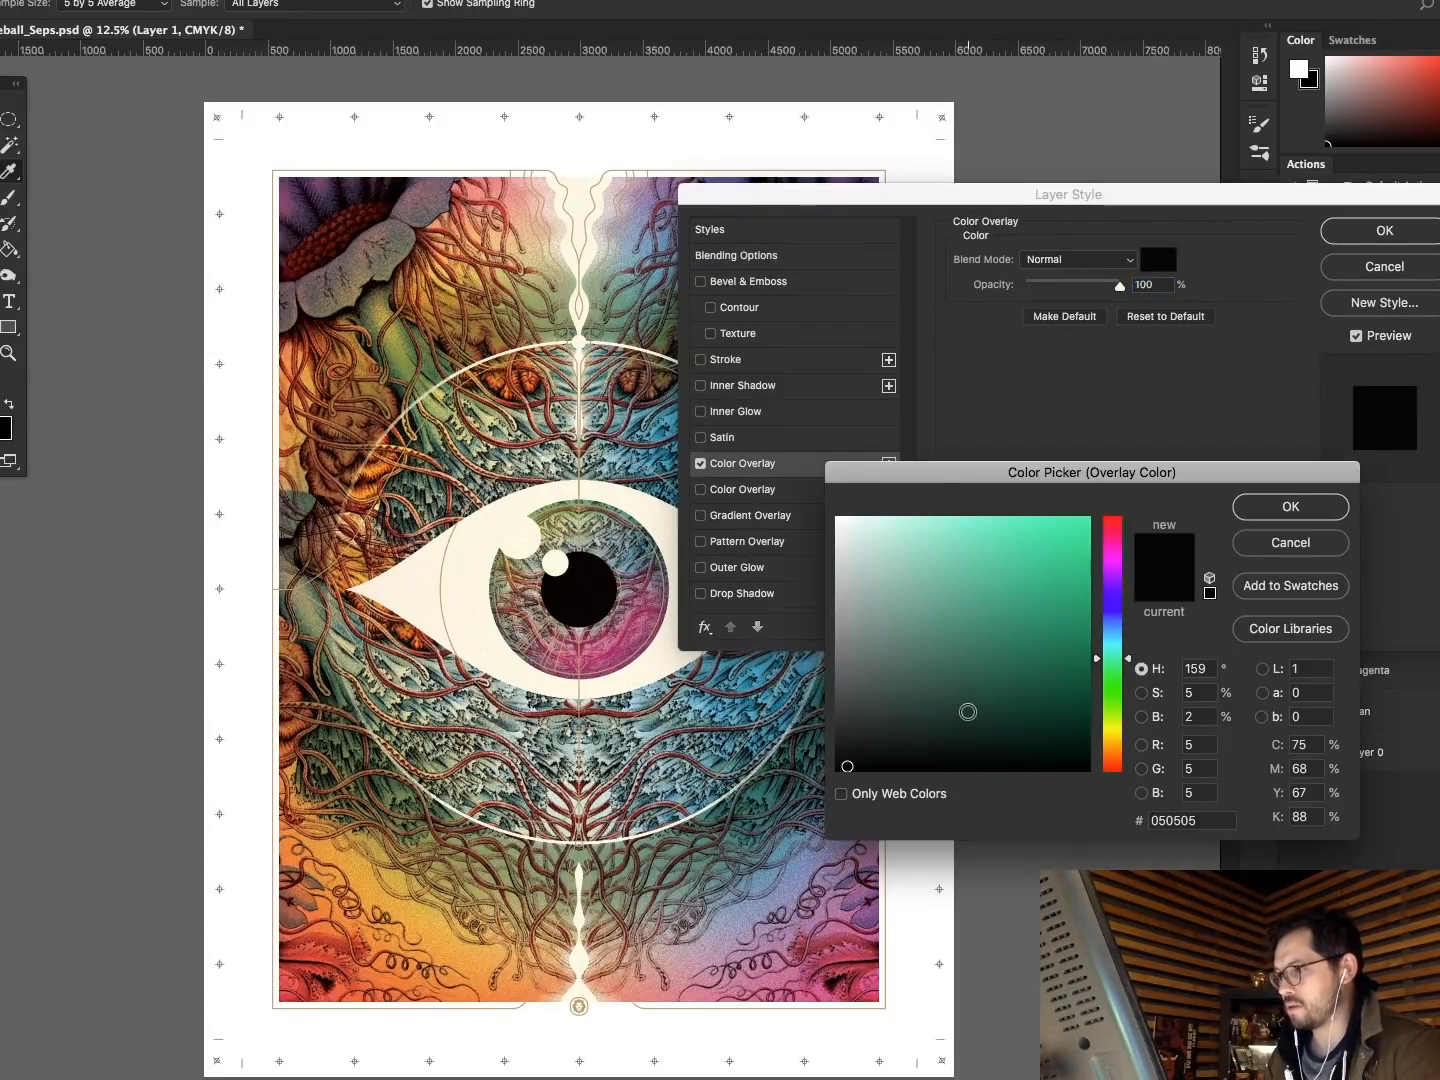
pyautogui.click(1290, 507)
pyautogui.click(1380, 233)
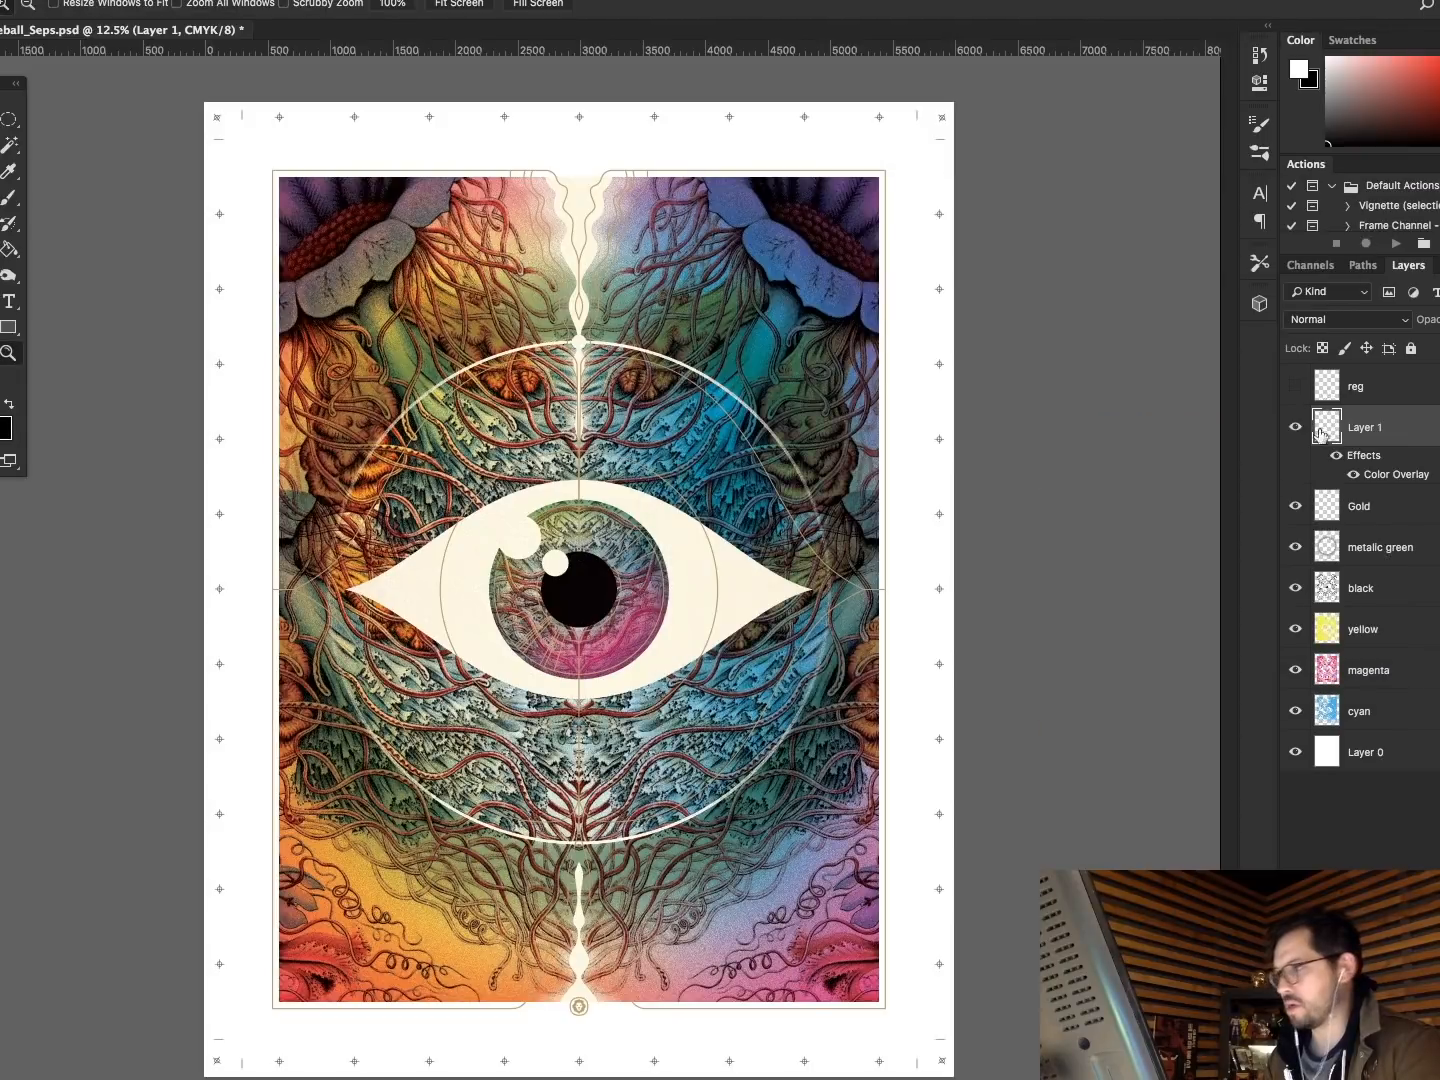
# Remove the old hidden reg layer and rename the pasted registration marks layer reg.
pyautogui.scroll(-1, 1354, 420)
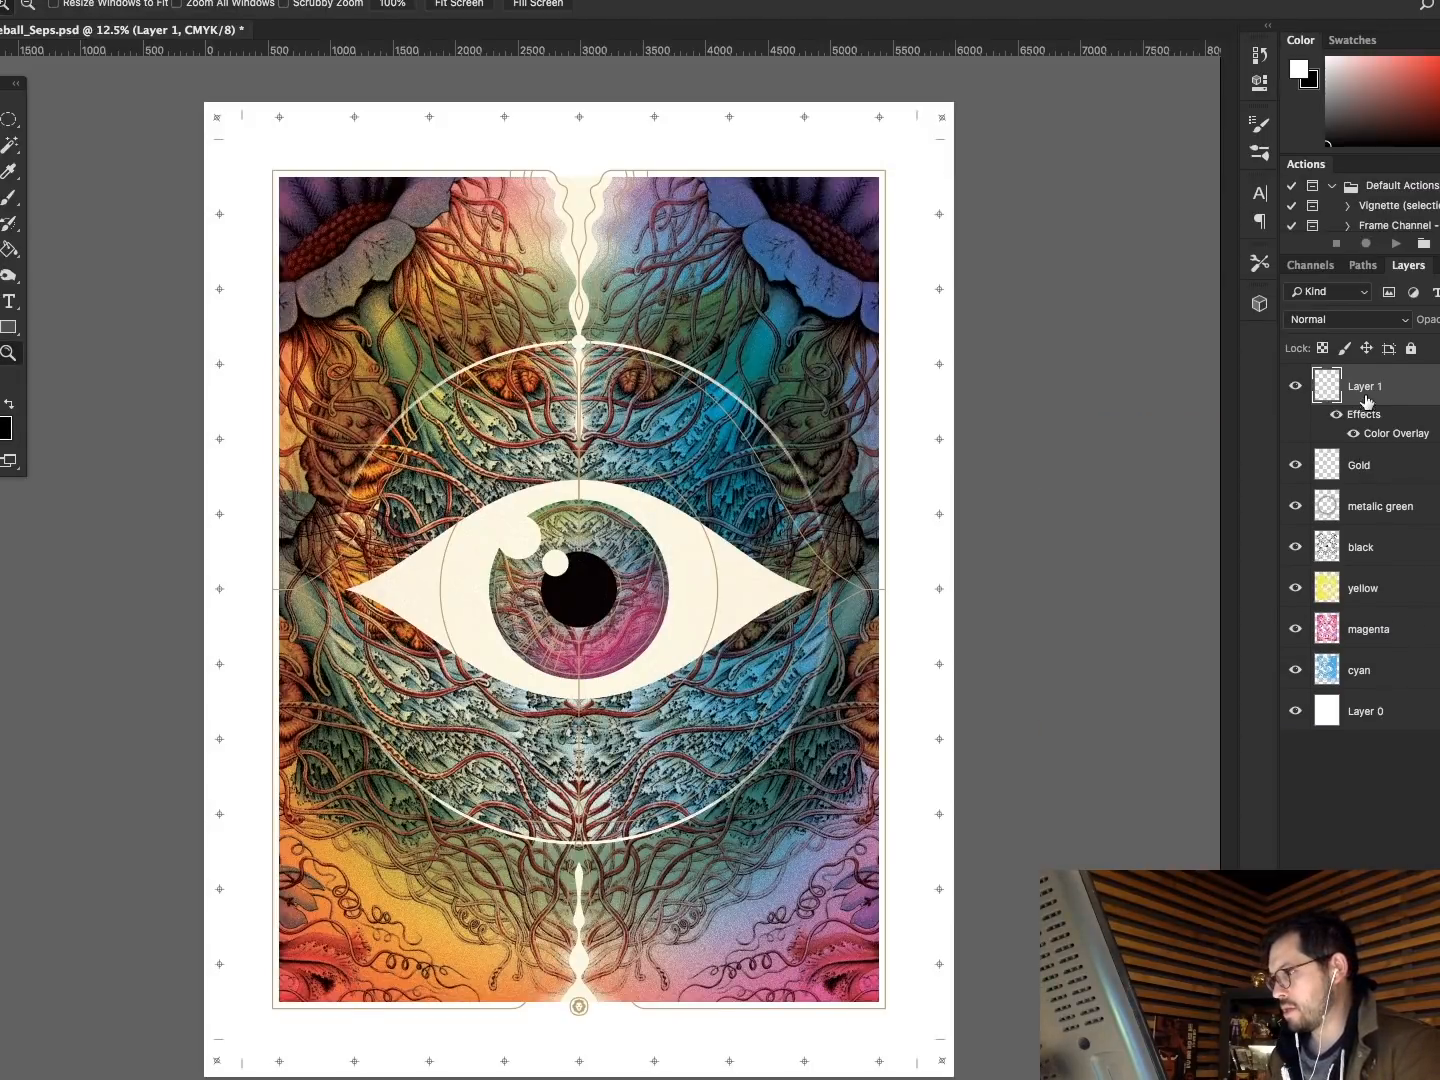
pyautogui.doubleClick(1366, 386)
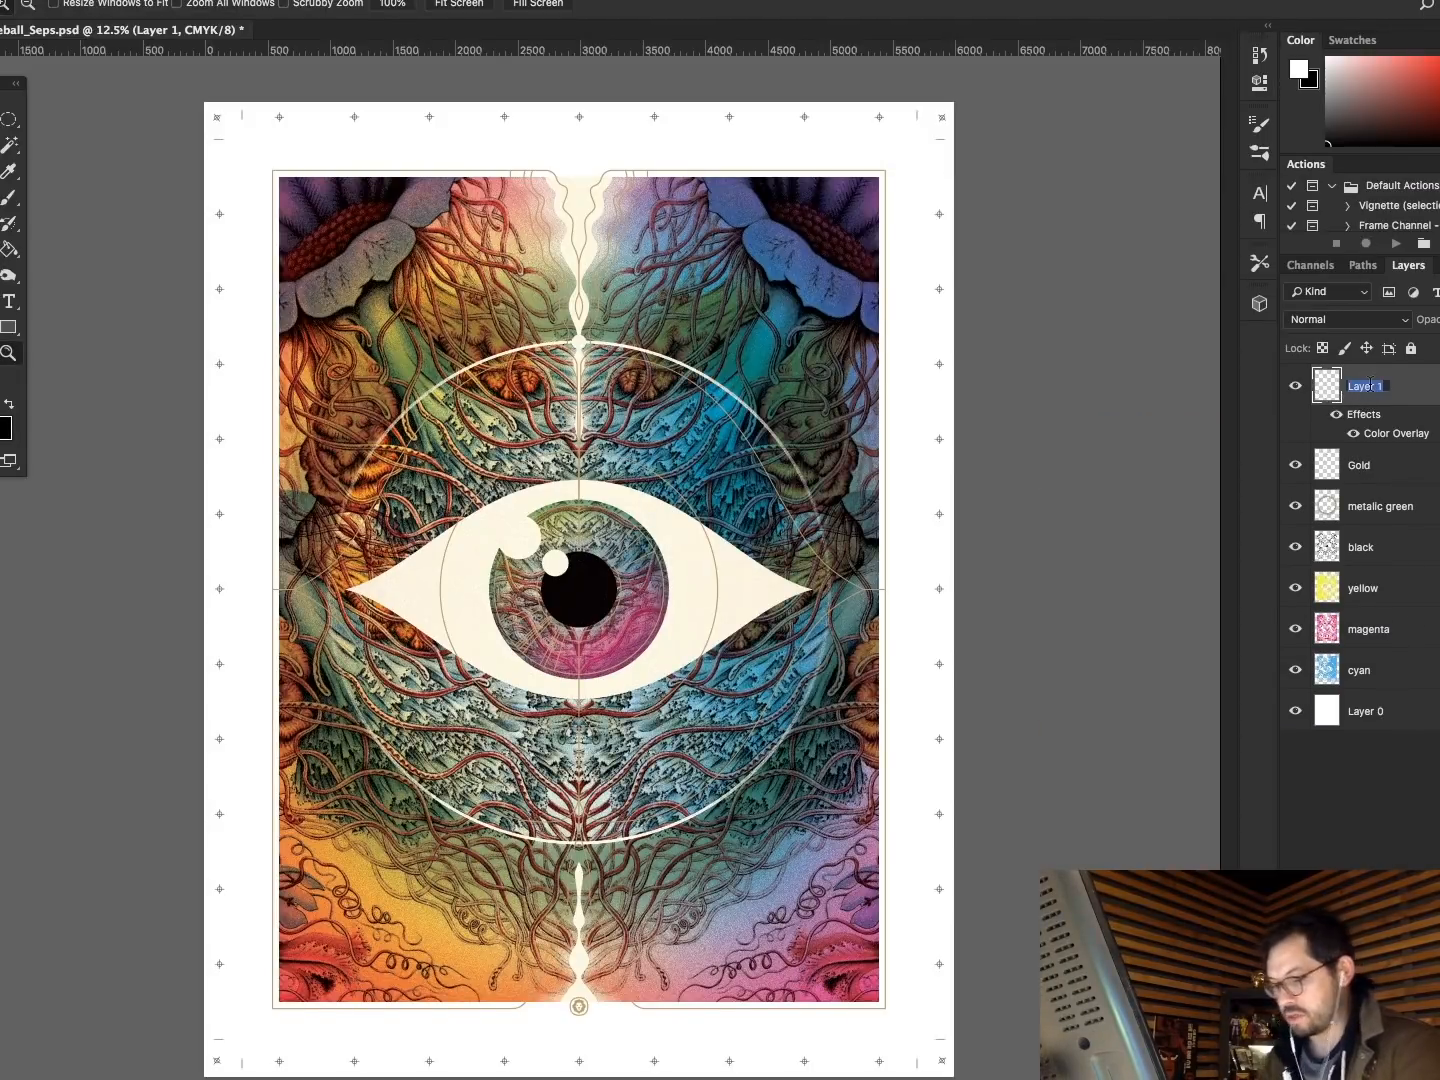
pyautogui.write('red')
pyautogui.press('Return')
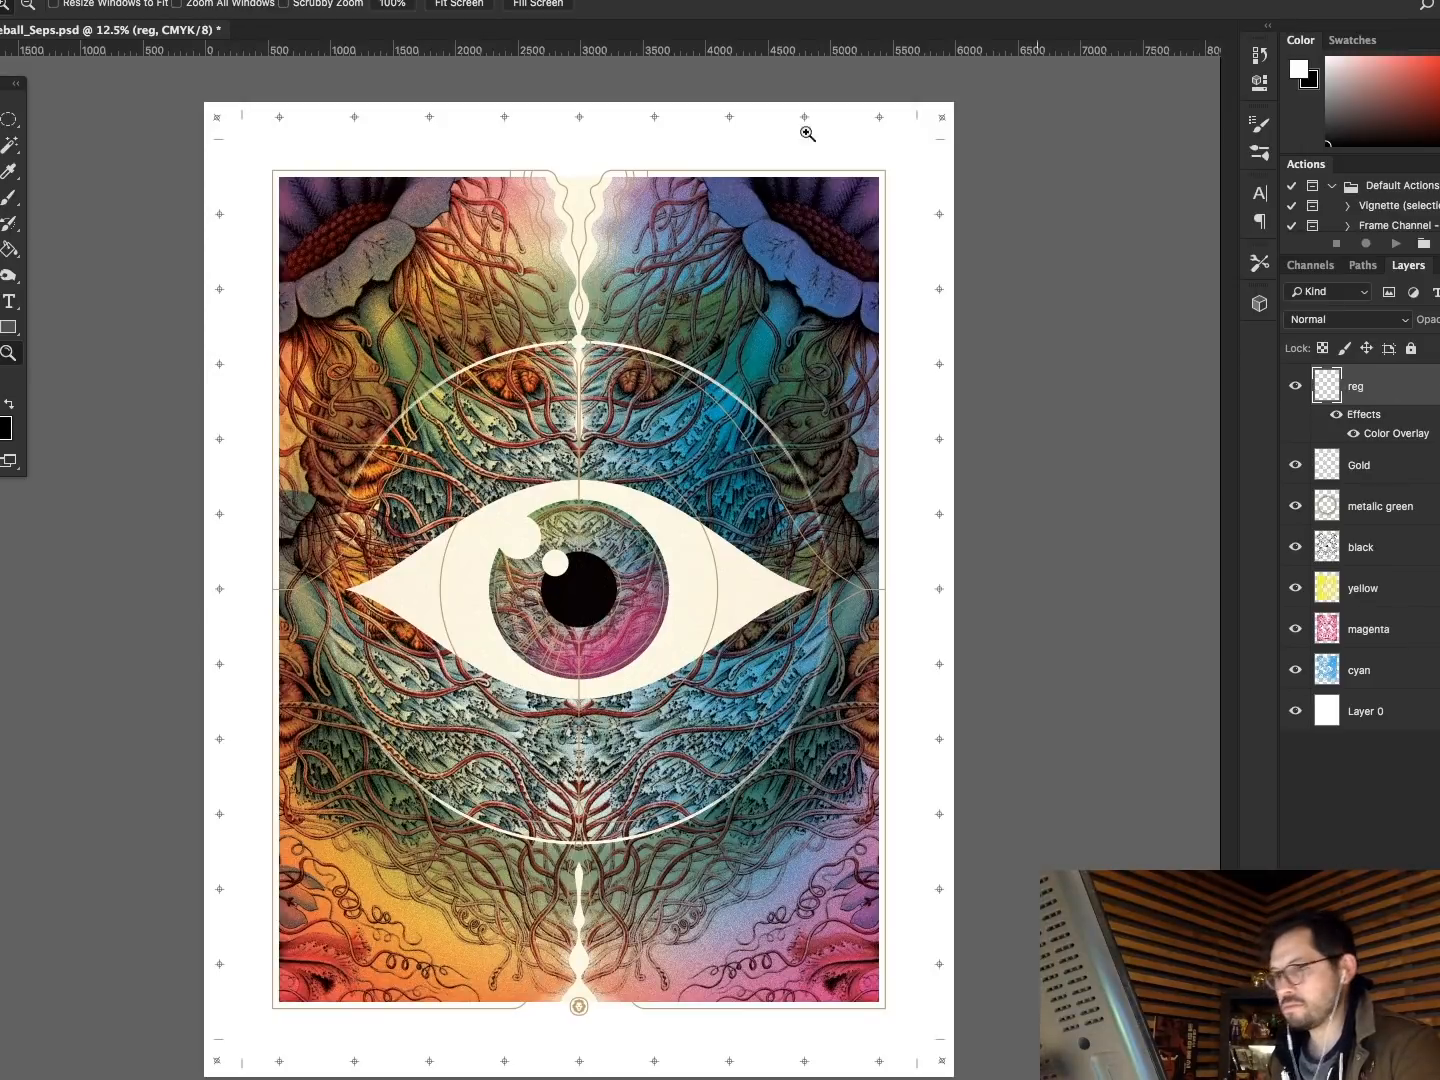
# Check the upper-left corner registration marks up close and rasterize the reg layer's Color Overlay into the layer.
pyautogui.moveTo(205, 88); pyautogui.dragTo(337, 219)
pyautogui.hscroll(-5, 370, 206)
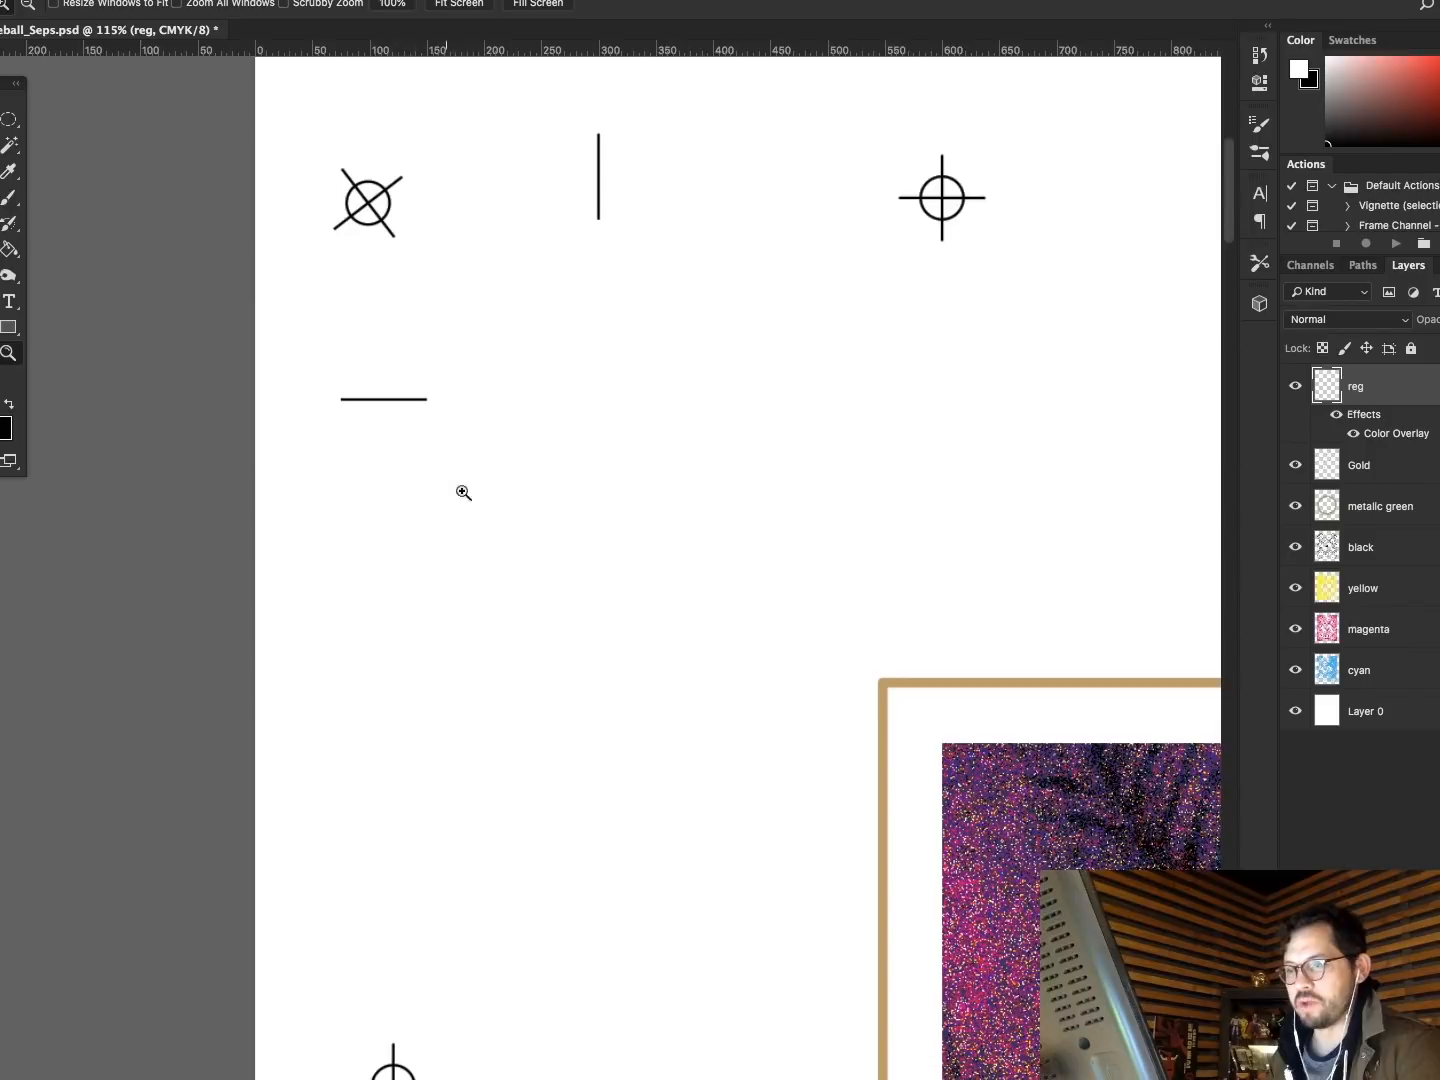
pyautogui.press('super+0')
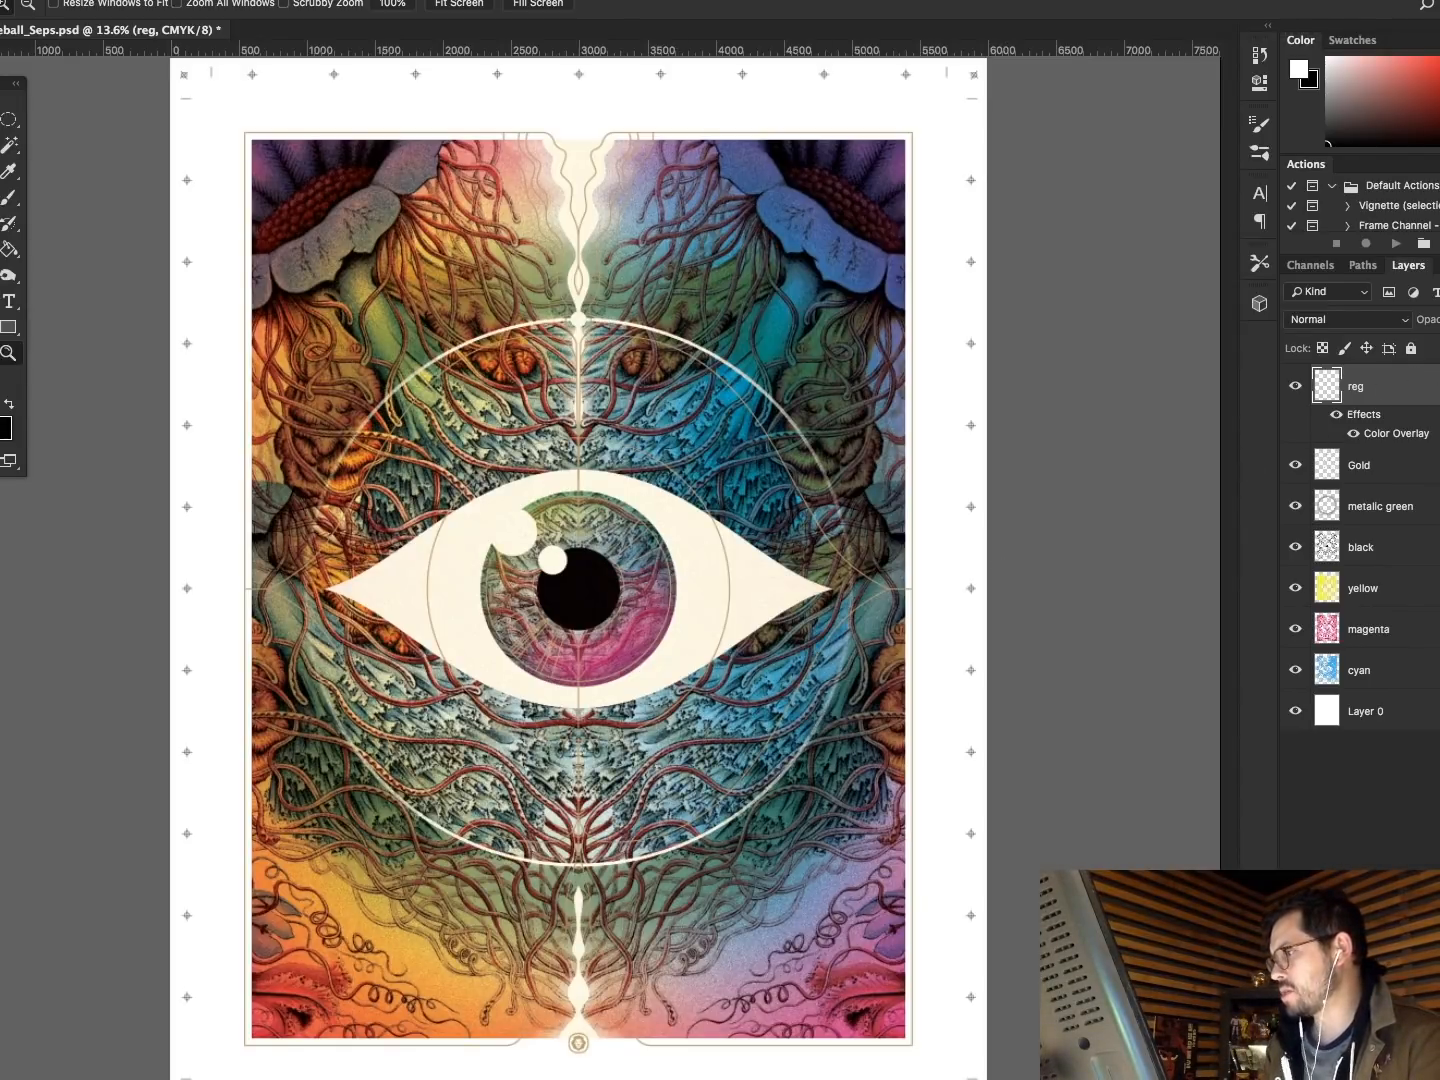
pyautogui.click(1438, 387)
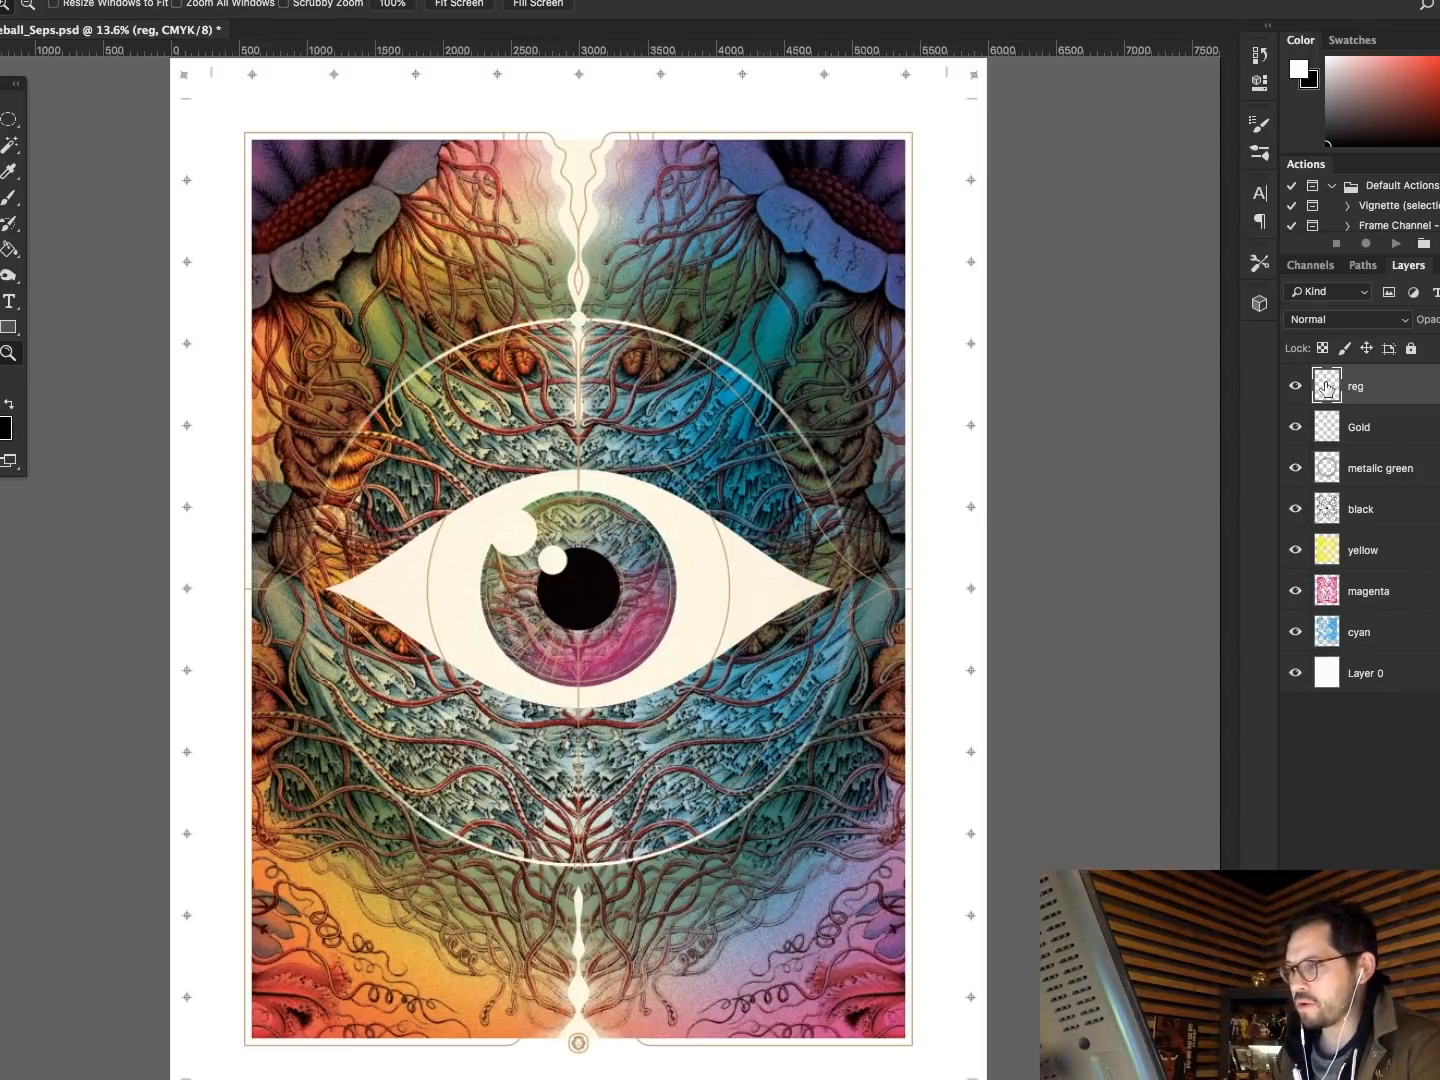
# Move the metalic green layer beneath cyan, directly above Layer 0, and go through the ink layers in print order.
pyautogui.moveTo(1328, 471); pyautogui.dragTo(1331, 644)
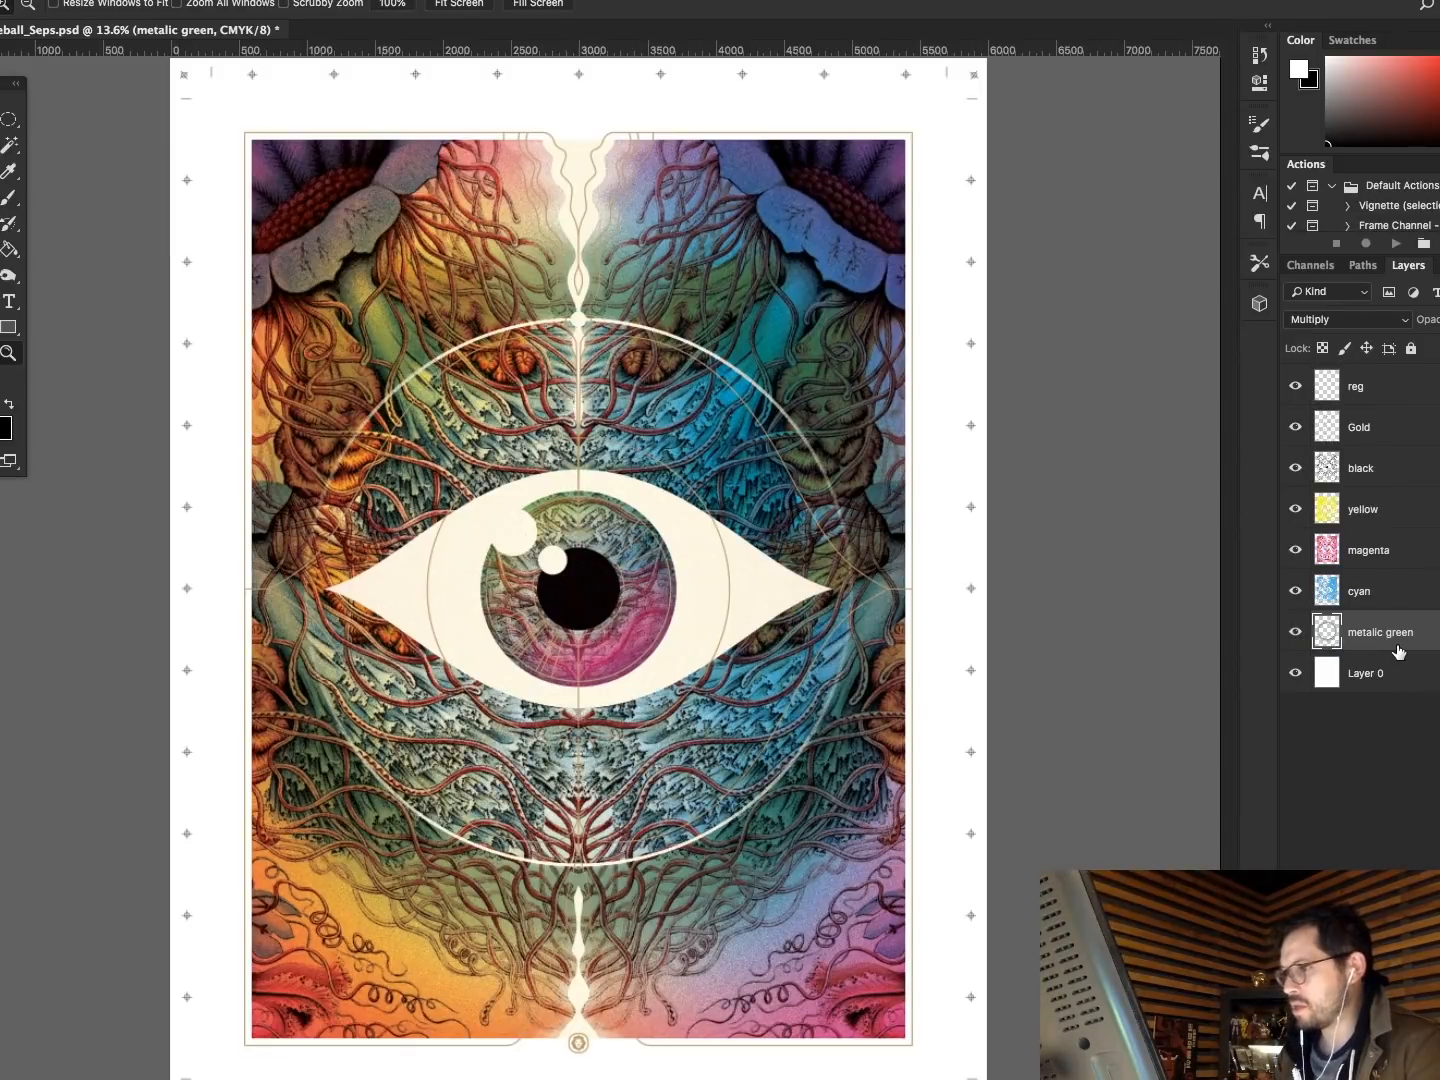
pyautogui.click(1326, 591)
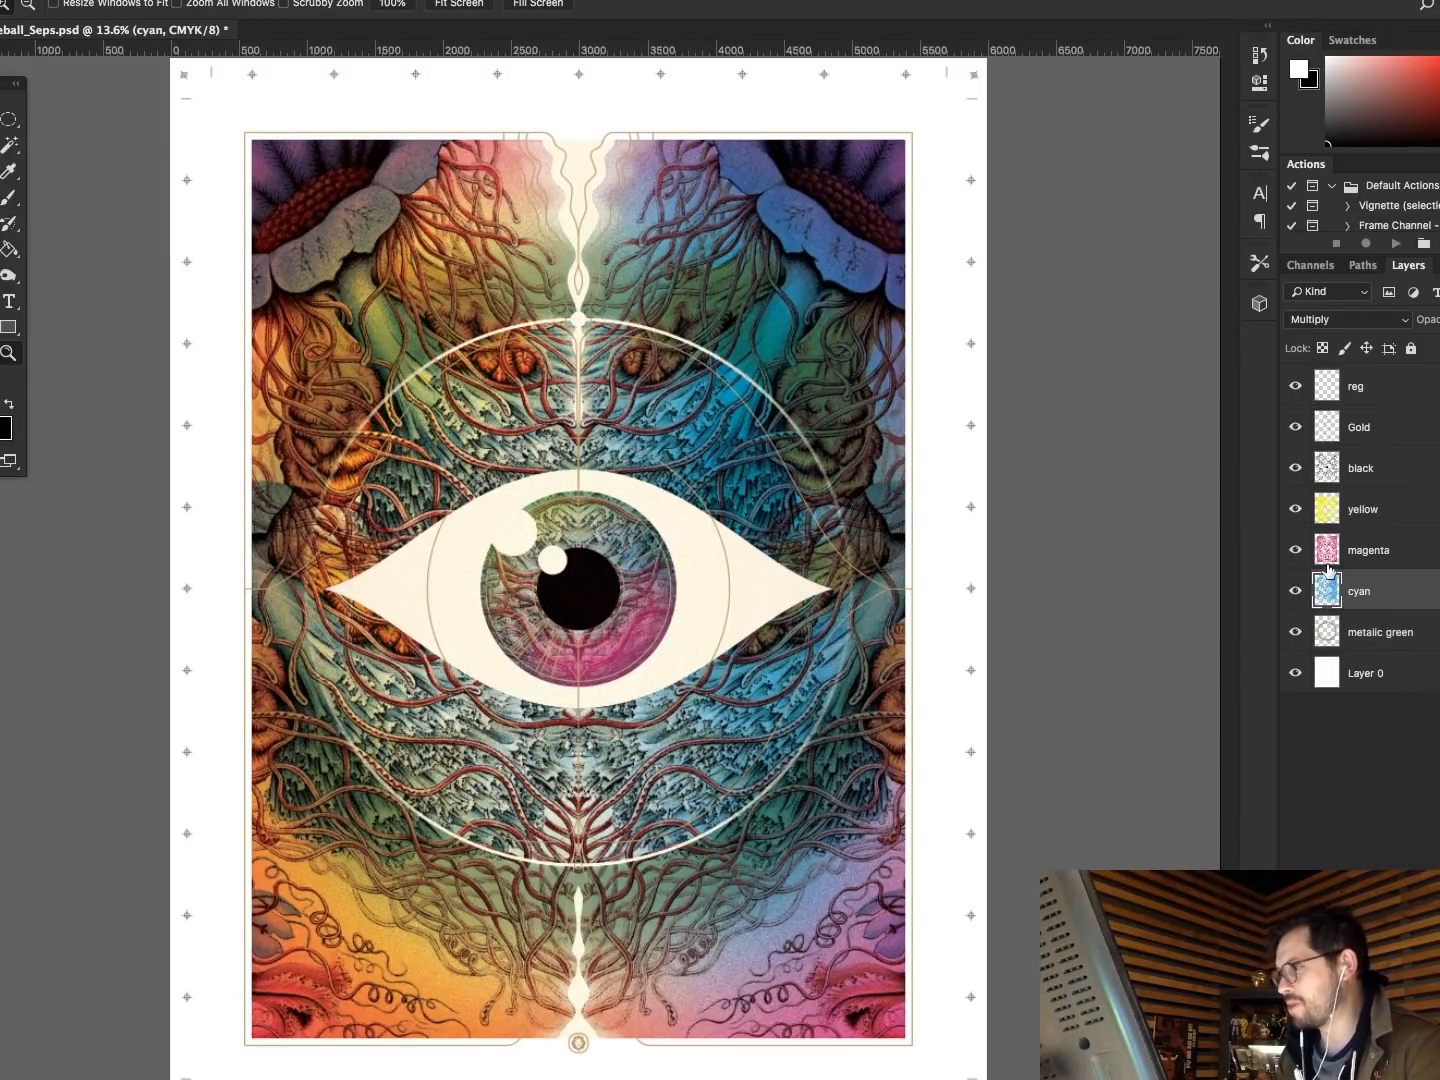
pyautogui.click(1330, 551)
pyautogui.click(1326, 520)
pyautogui.click(1337, 632)
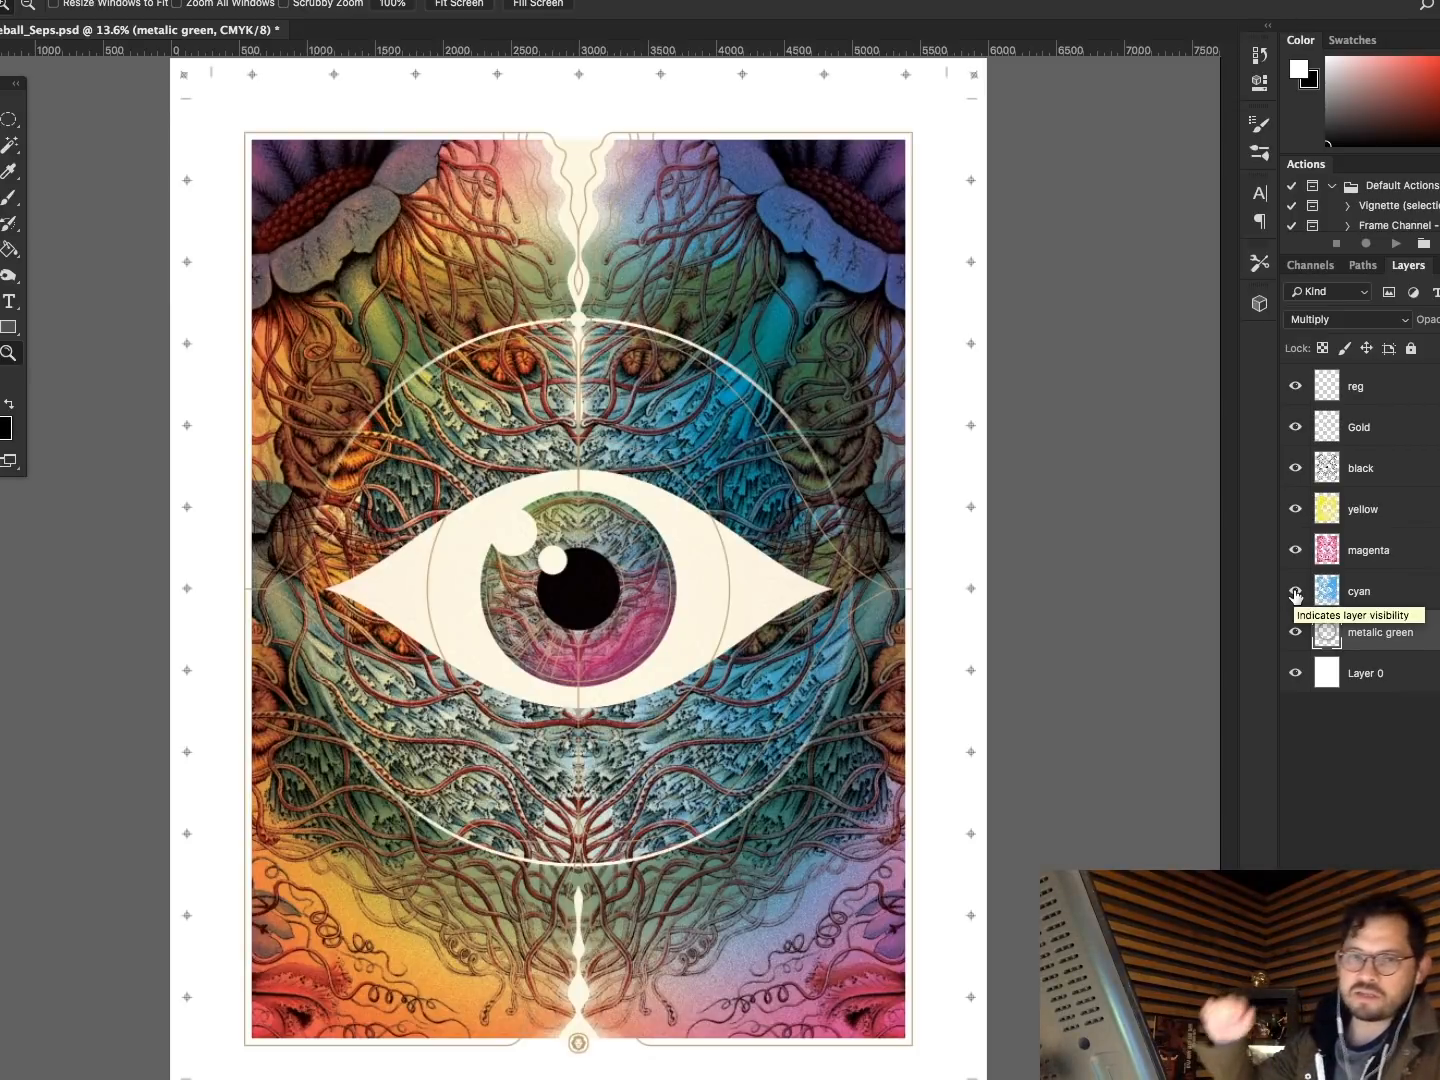
# Hide the cyan, magenta, yellow, black and Gold layers so only metalic green and reg show over the white background.
pyautogui.moveTo(1295, 592); pyautogui.dragTo(1300, 425)
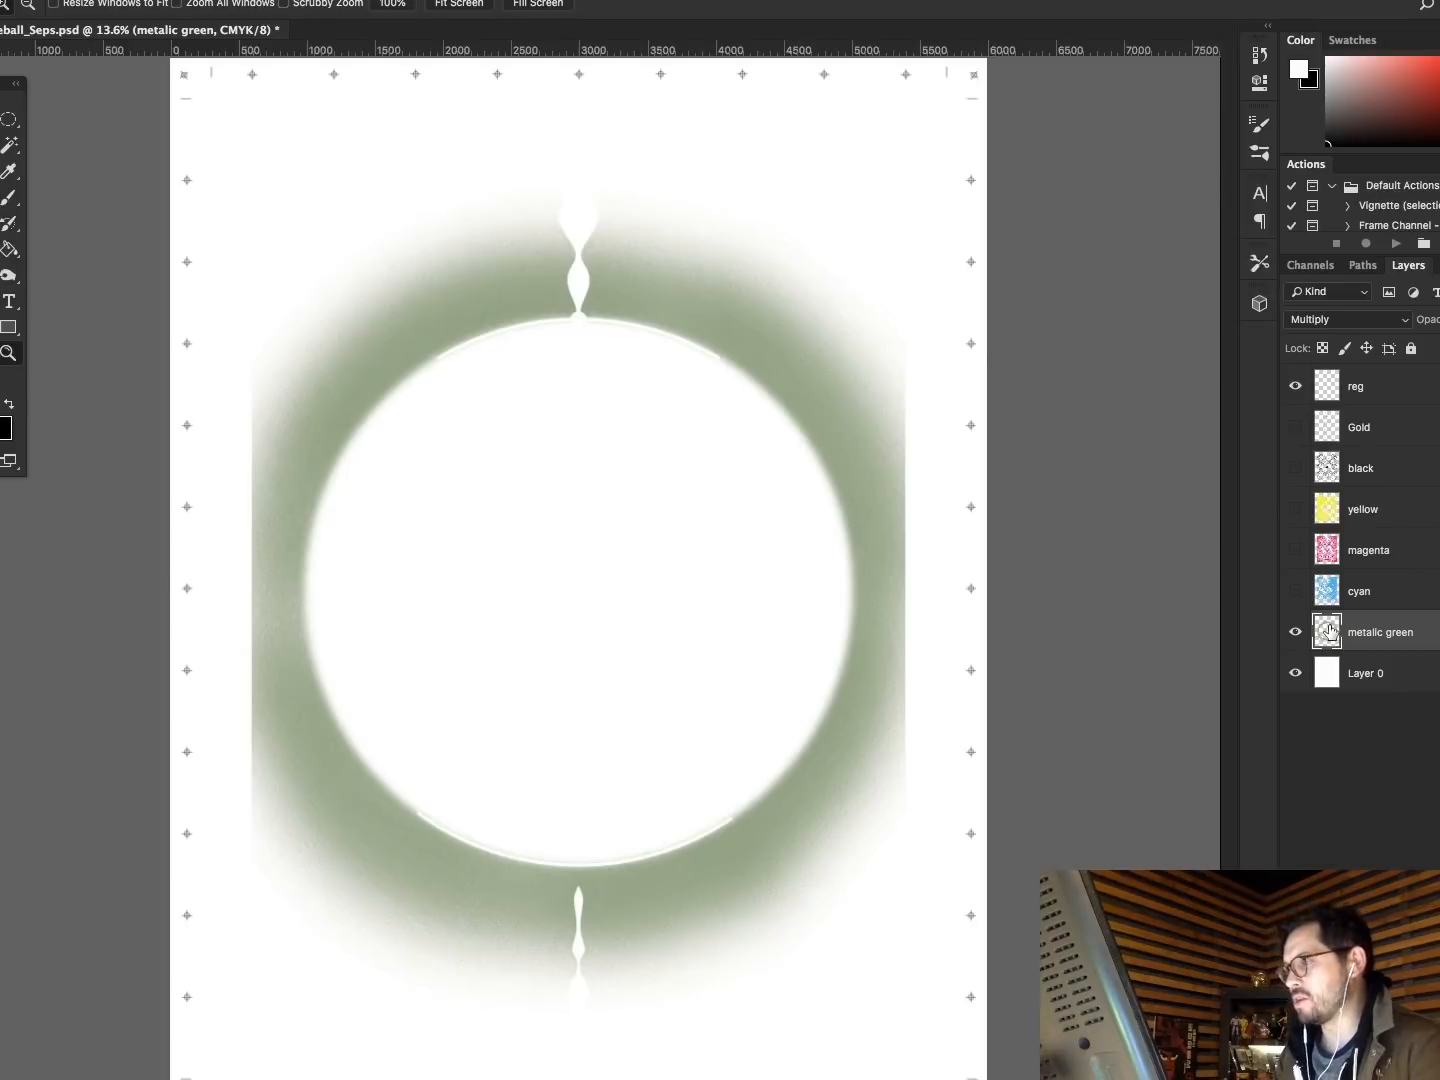
pyautogui.doubleClick(1334, 638)
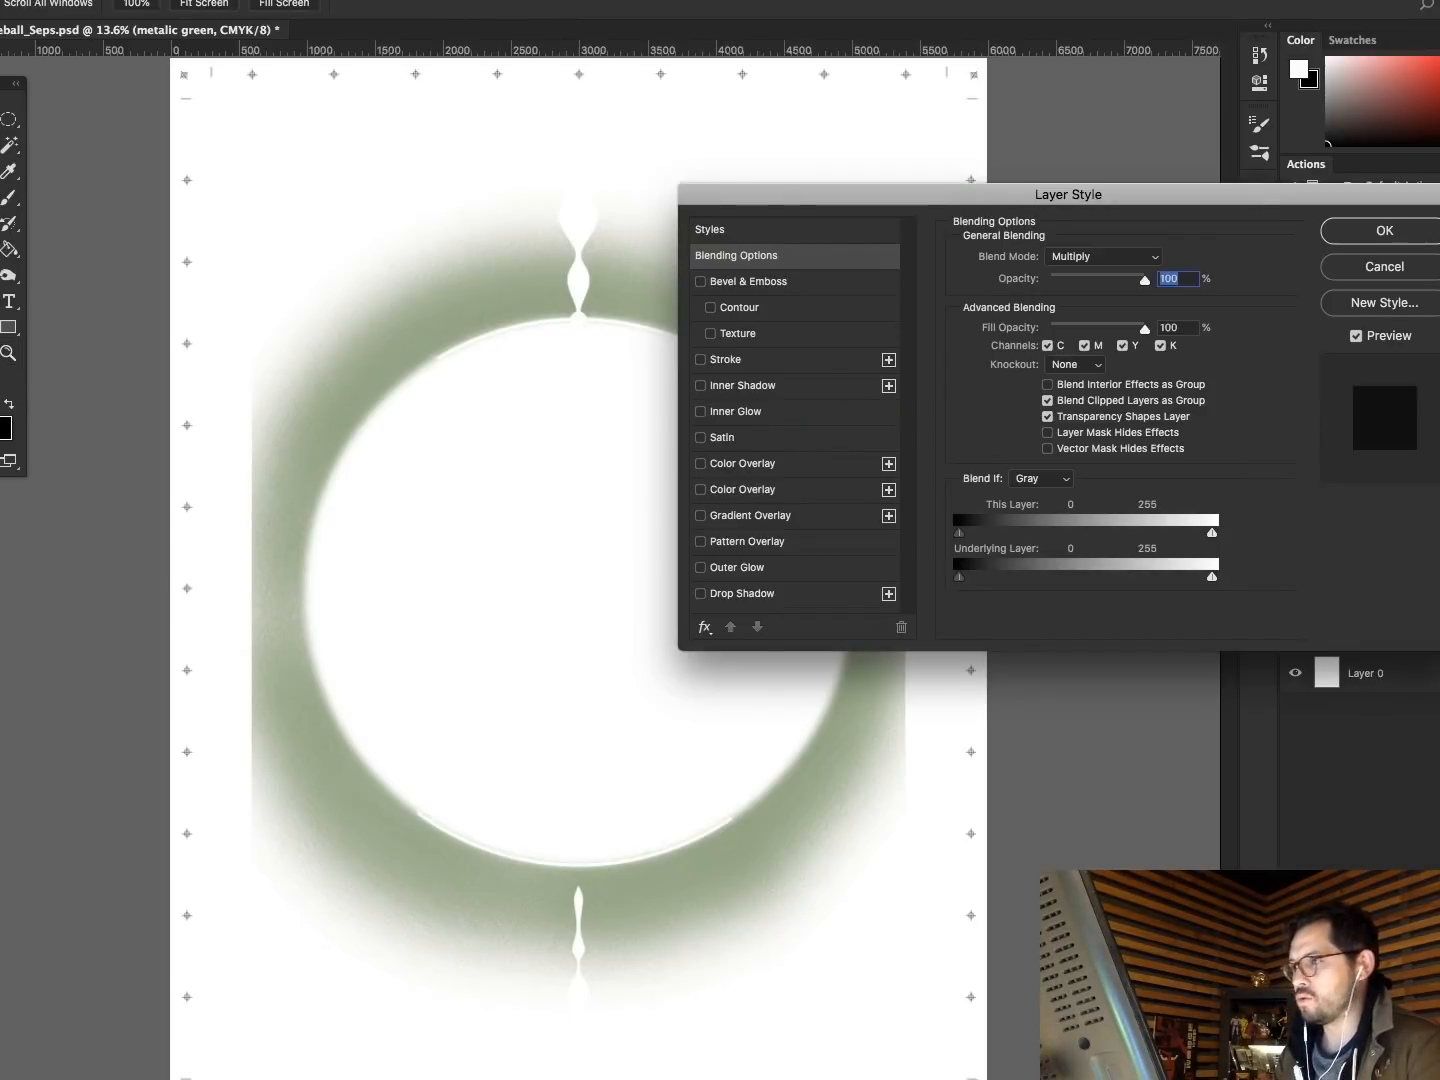
pyautogui.click(1397, 277)
# Convert the separations document to Grayscale without merging the layers, discarding the color information.
pyautogui.click(242, 0)
pyautogui.moveTo(190, 0)
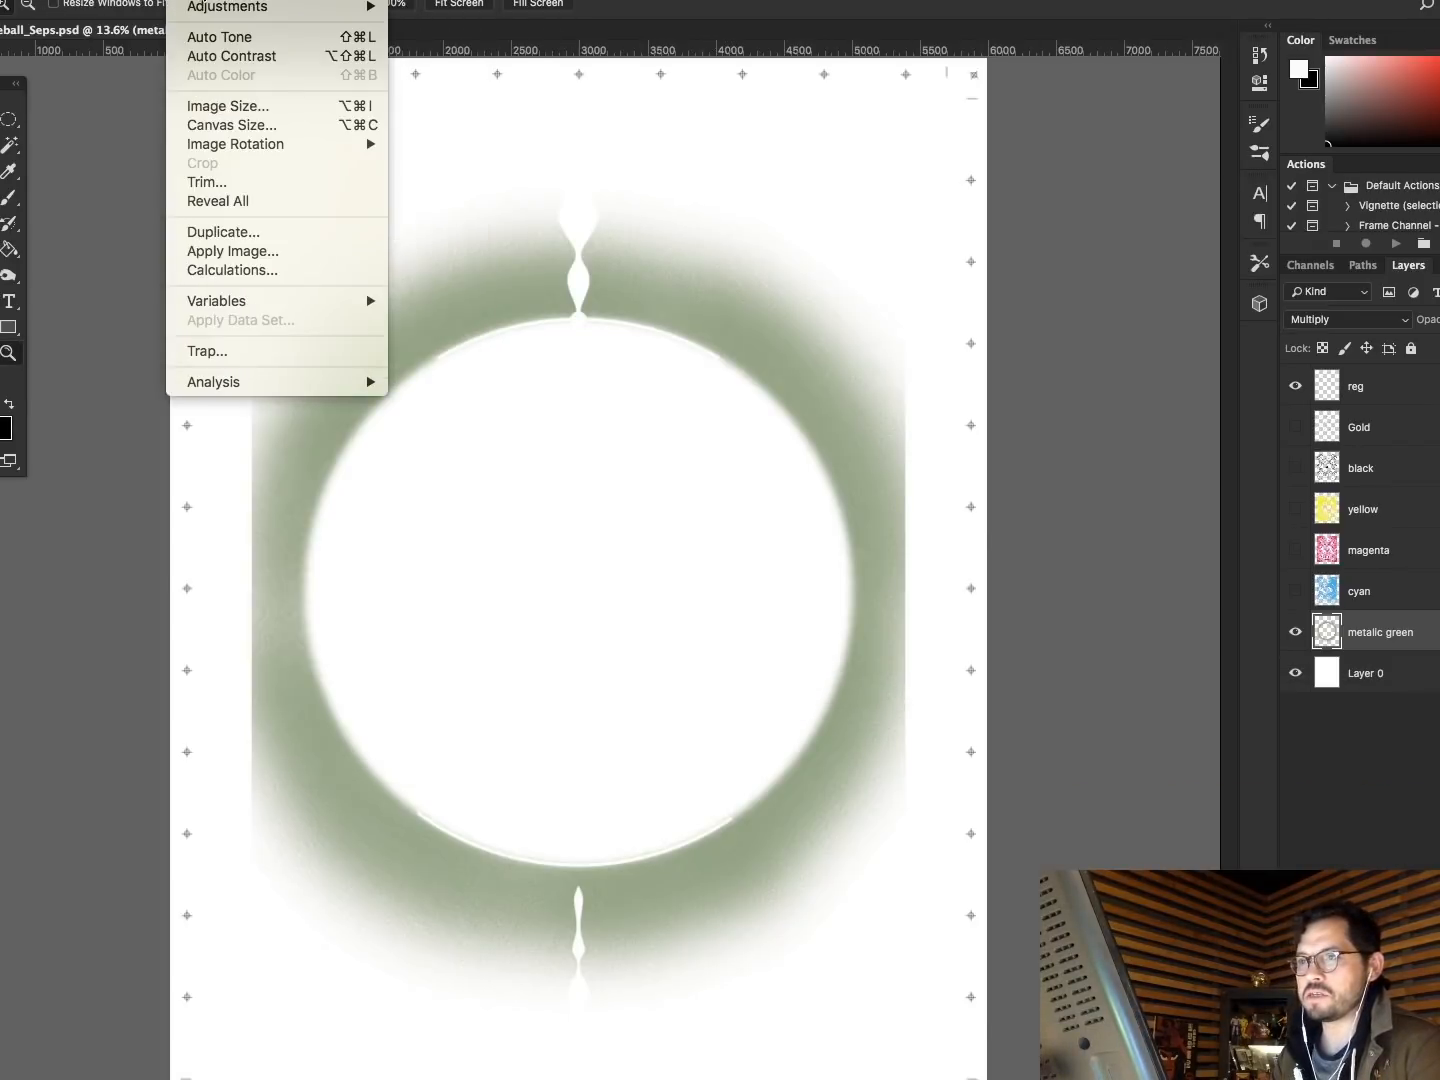
pyautogui.click(442, 57)
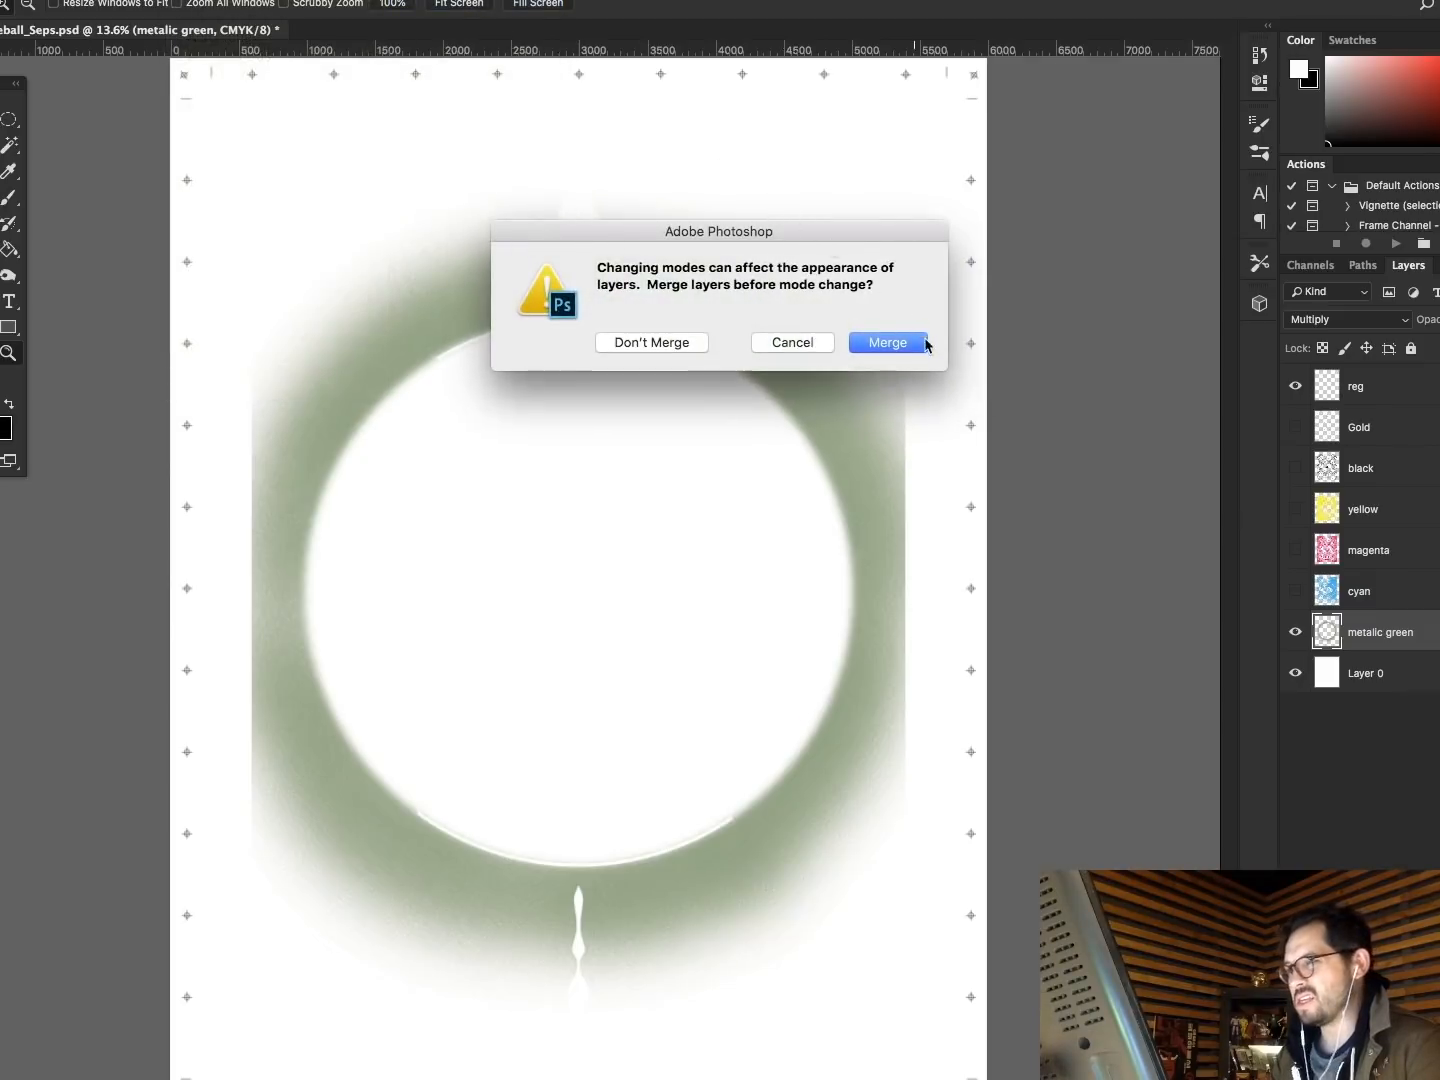
pyautogui.click(665, 344)
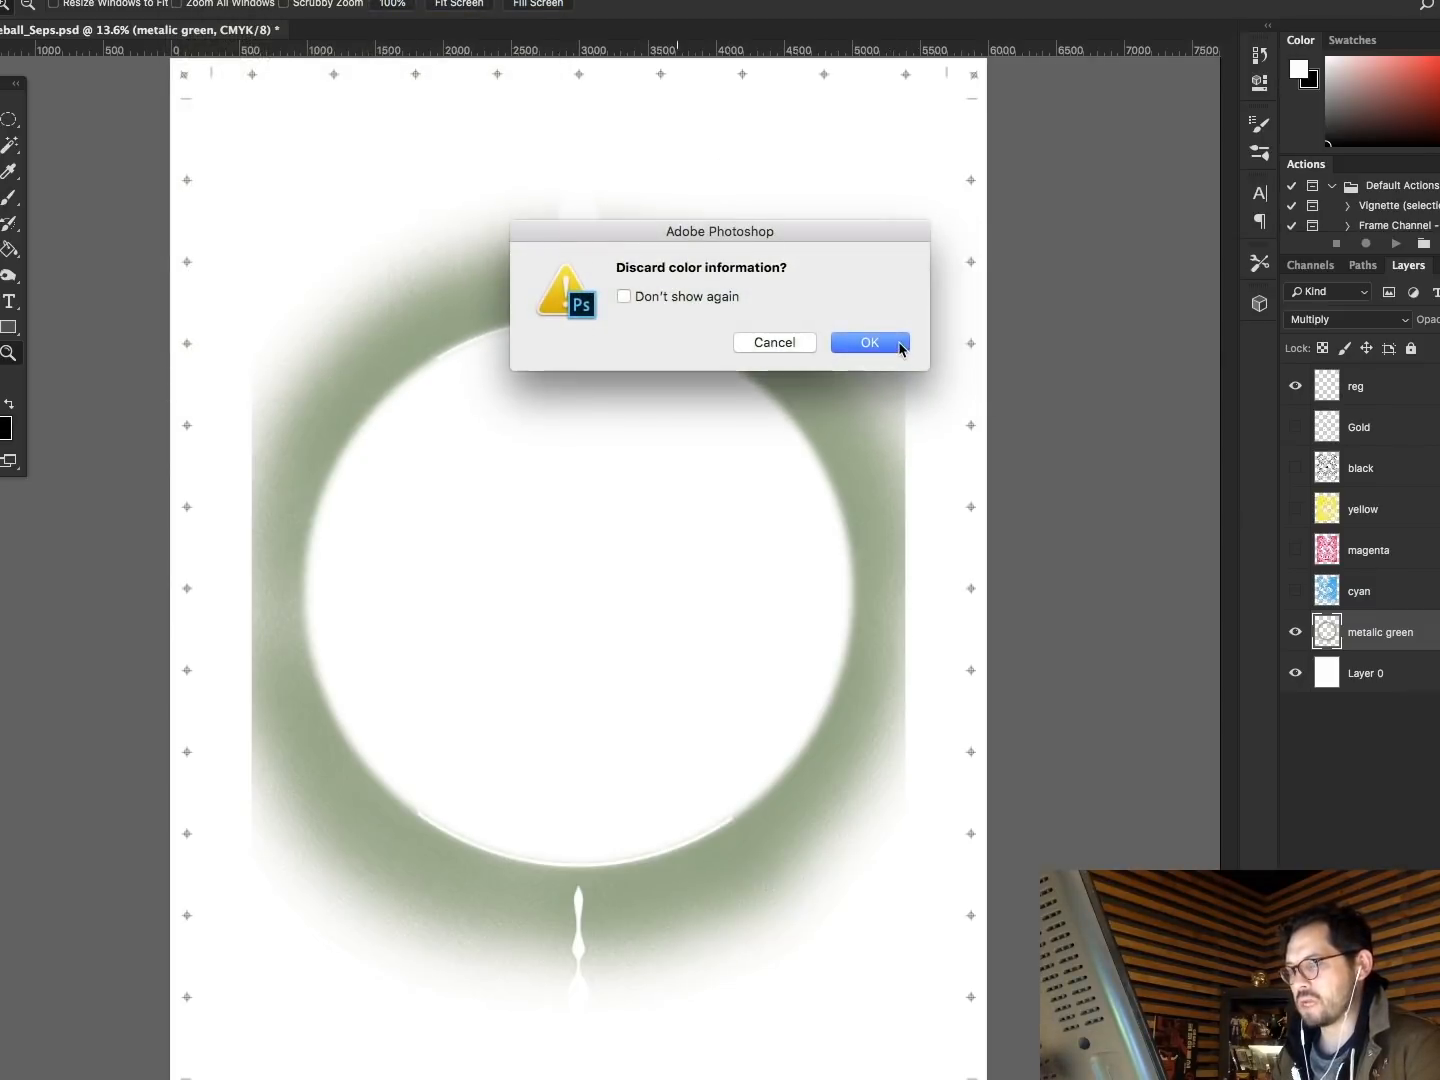
pyautogui.click(898, 343)
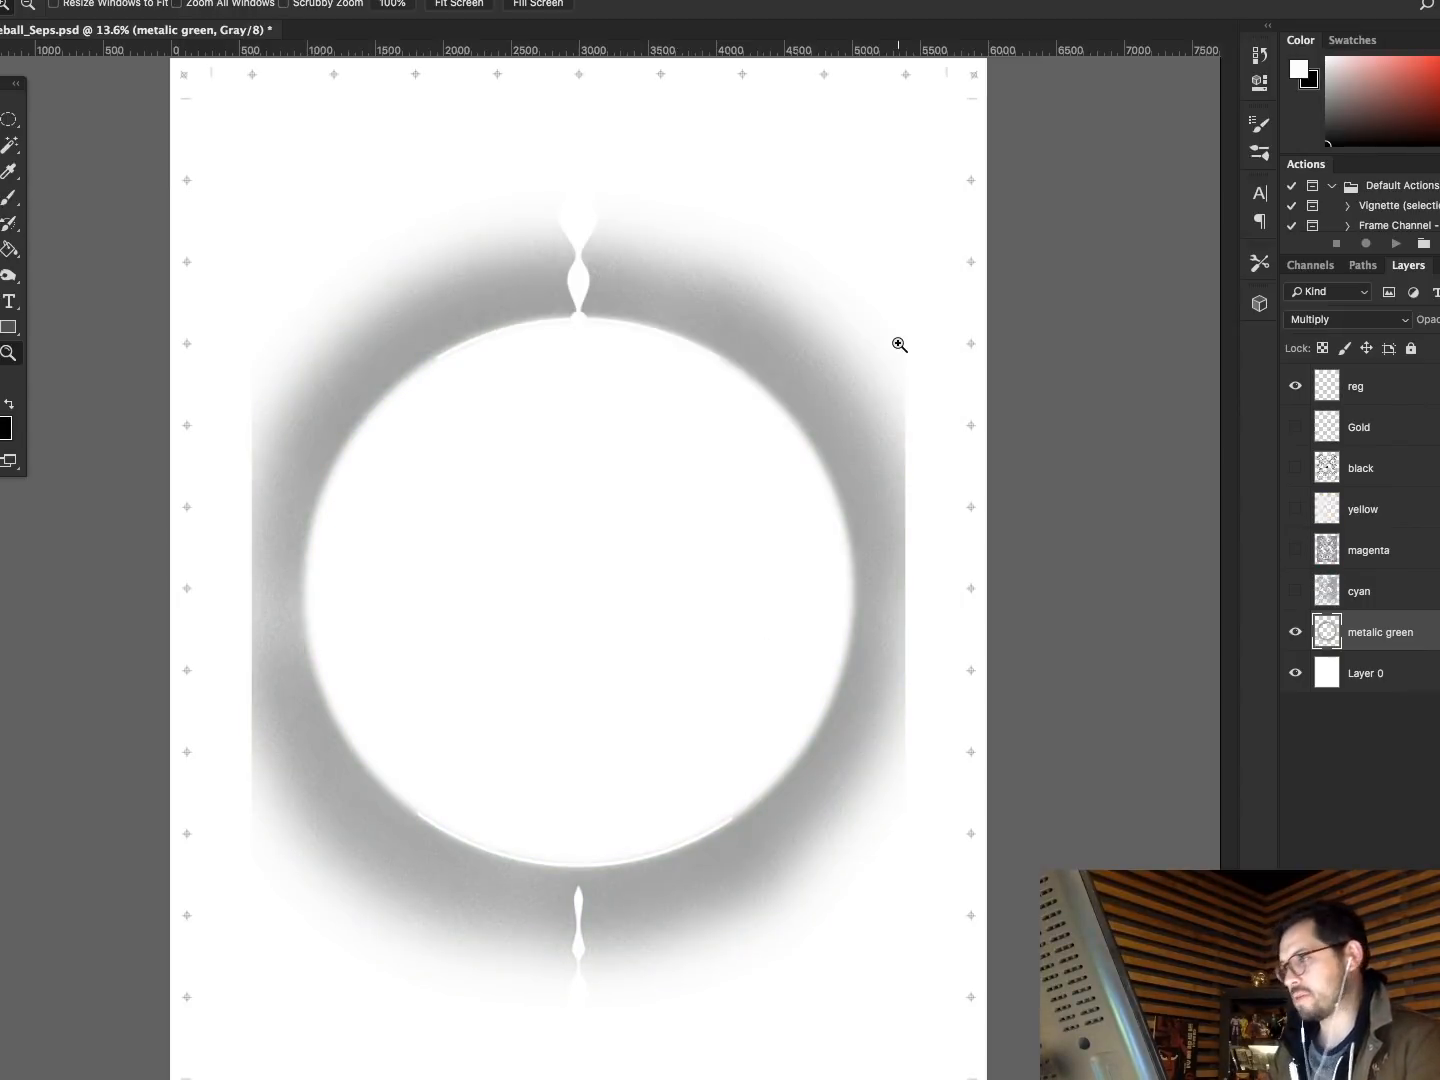
# Give the metalic green layer a Color Overlay of C 30, M 30, Y 20, K 100 and rasterize it into the layer.
pyautogui.doubleClick(1330, 636)
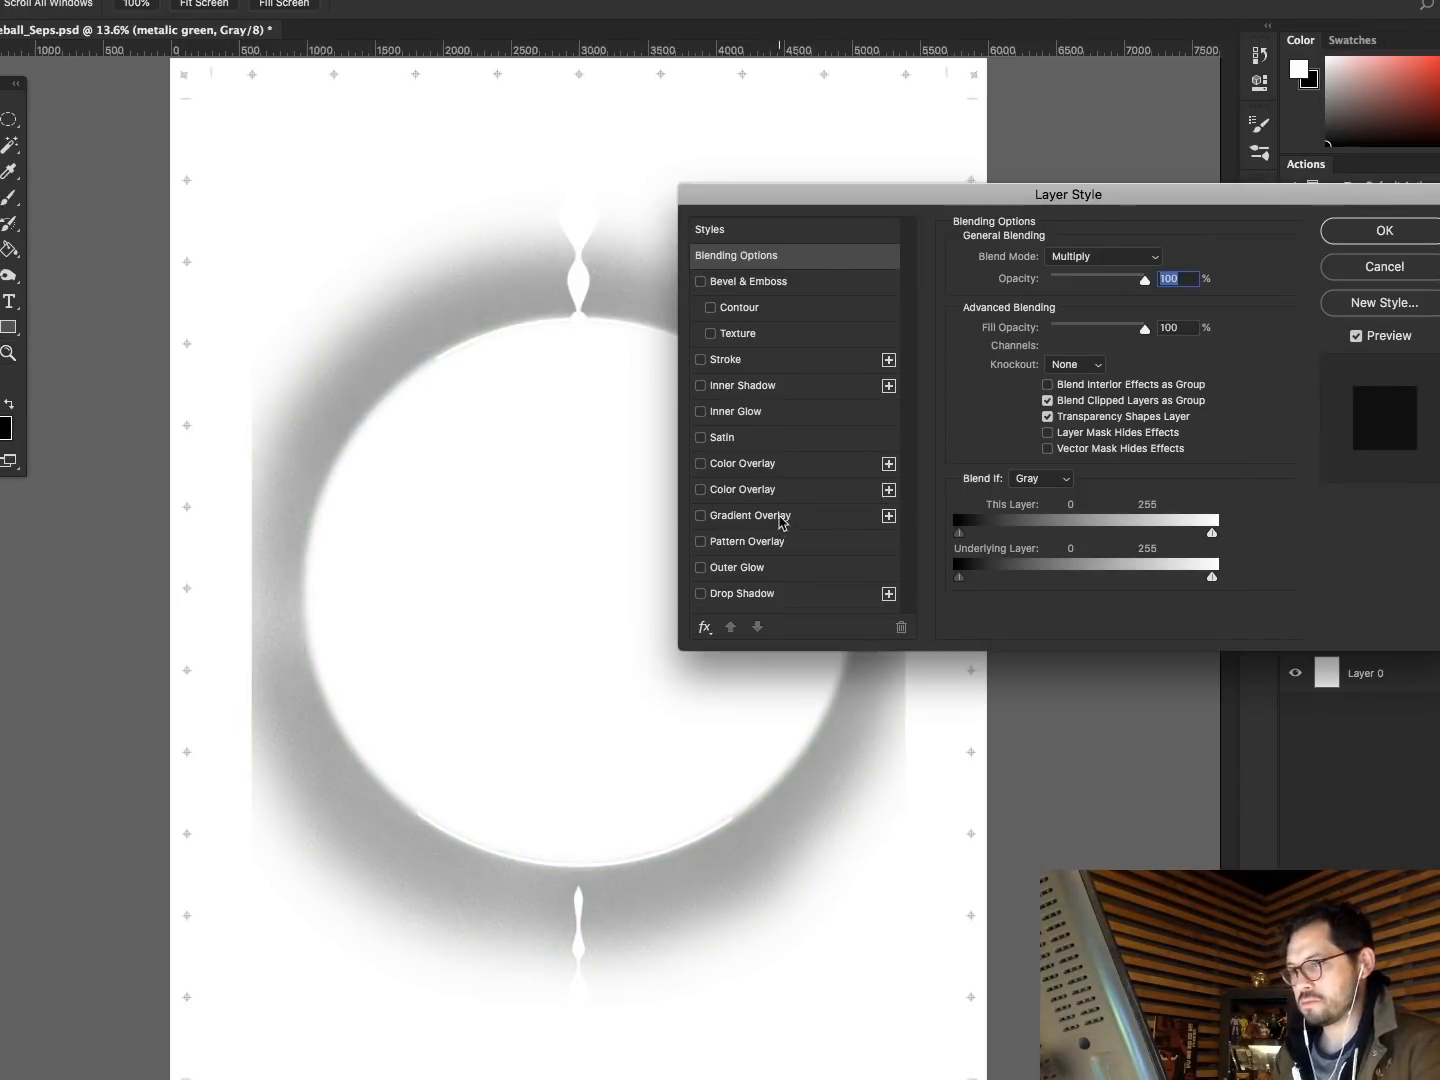
pyautogui.click(751, 464)
pyautogui.click(1152, 262)
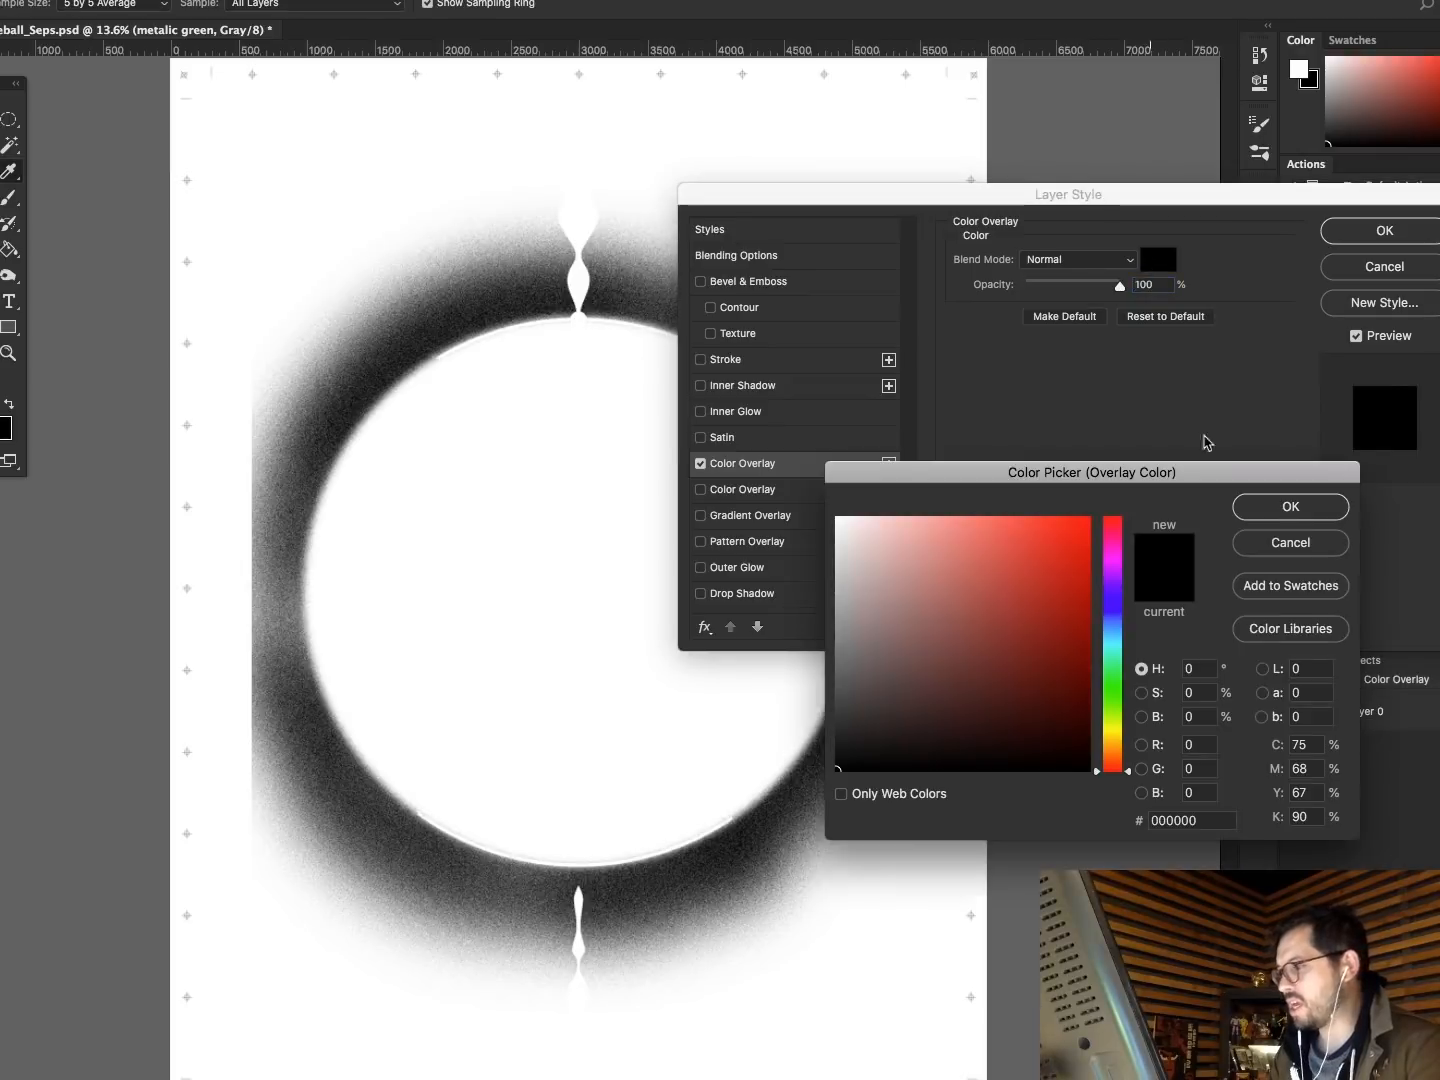
pyautogui.click(1317, 743)
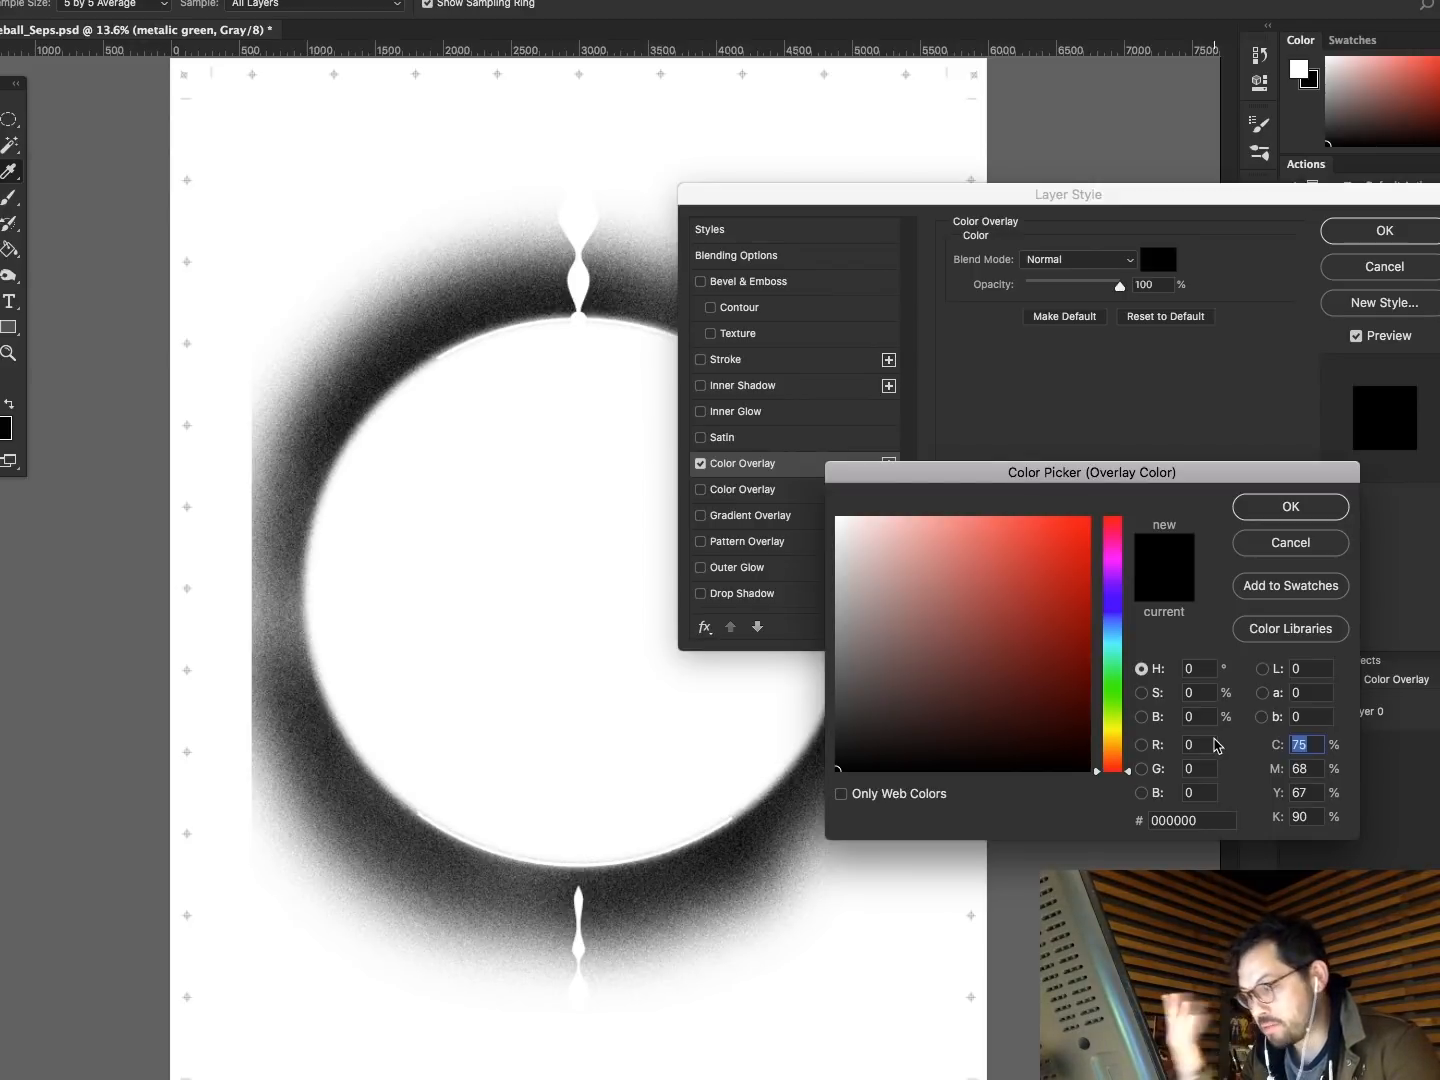
pyautogui.write('30')
pyautogui.press('Tab')
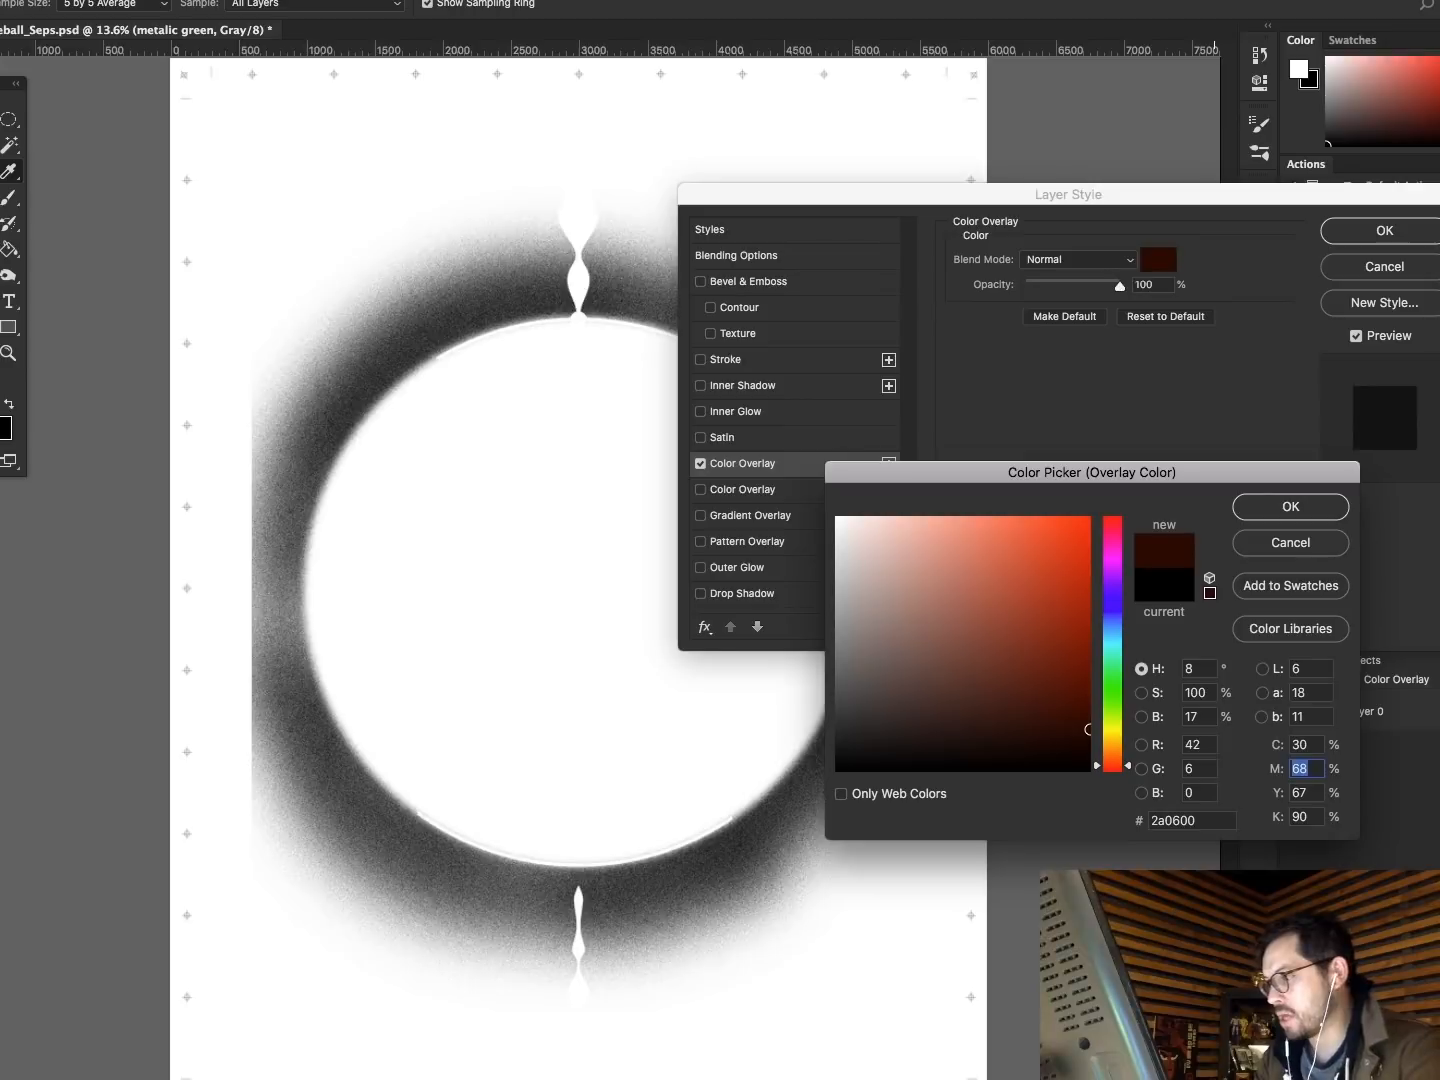
pyautogui.write('30')
pyautogui.press('Tab')
pyautogui.write('20')
pyautogui.press('Tab')
pyautogui.write('100')
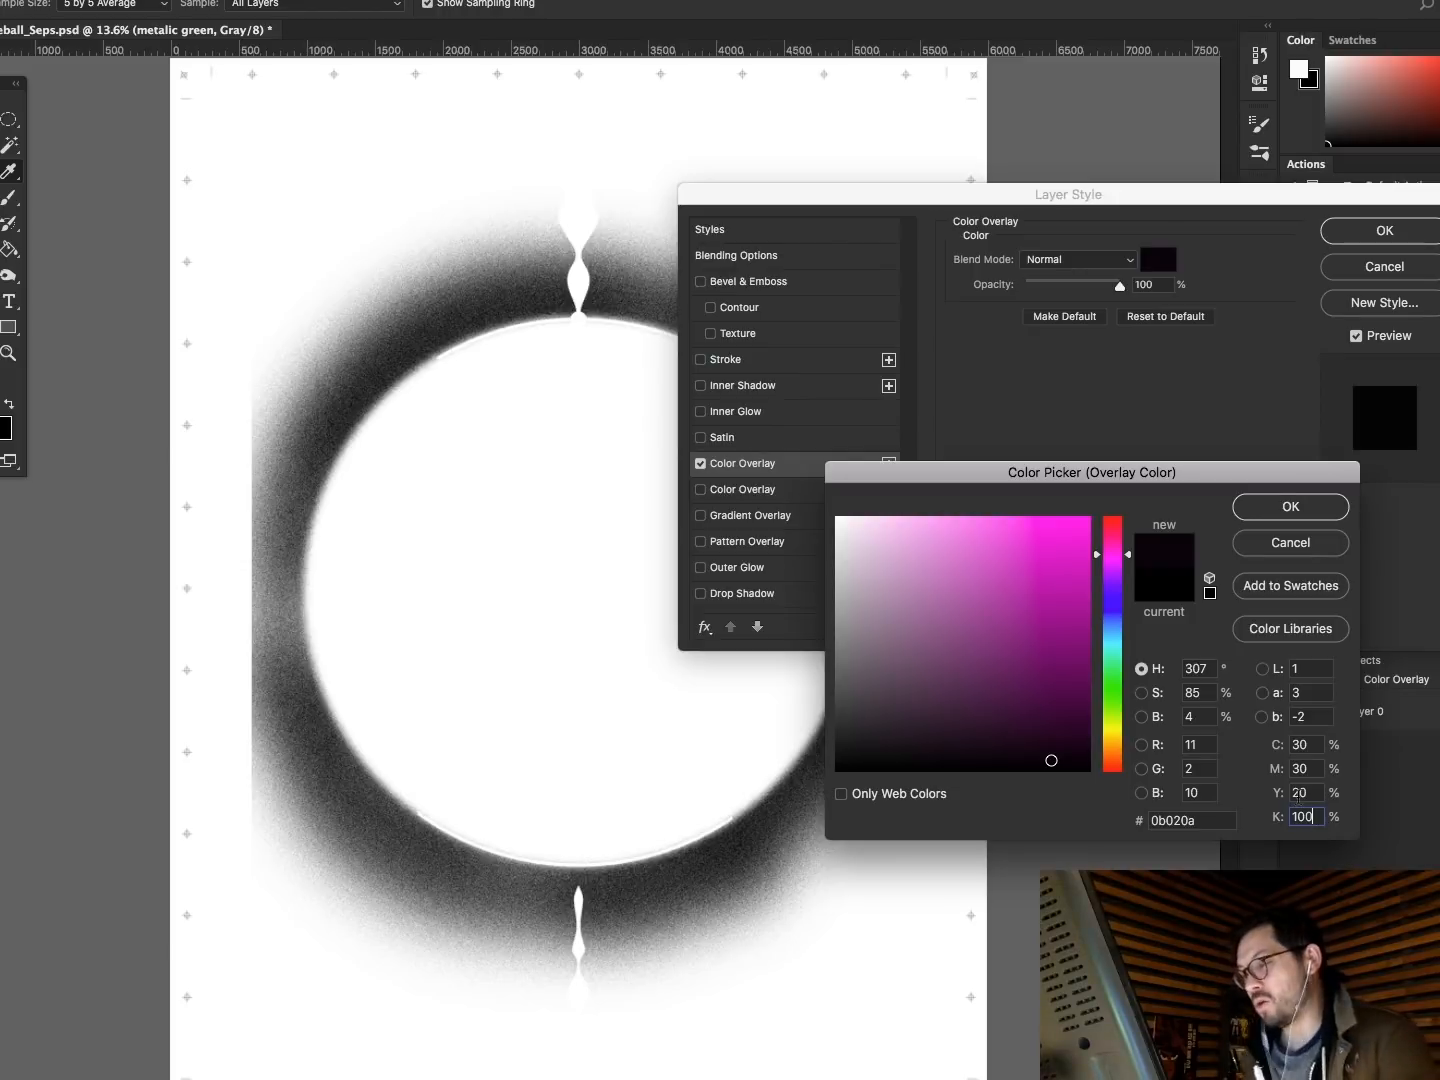
pyautogui.click(1291, 508)
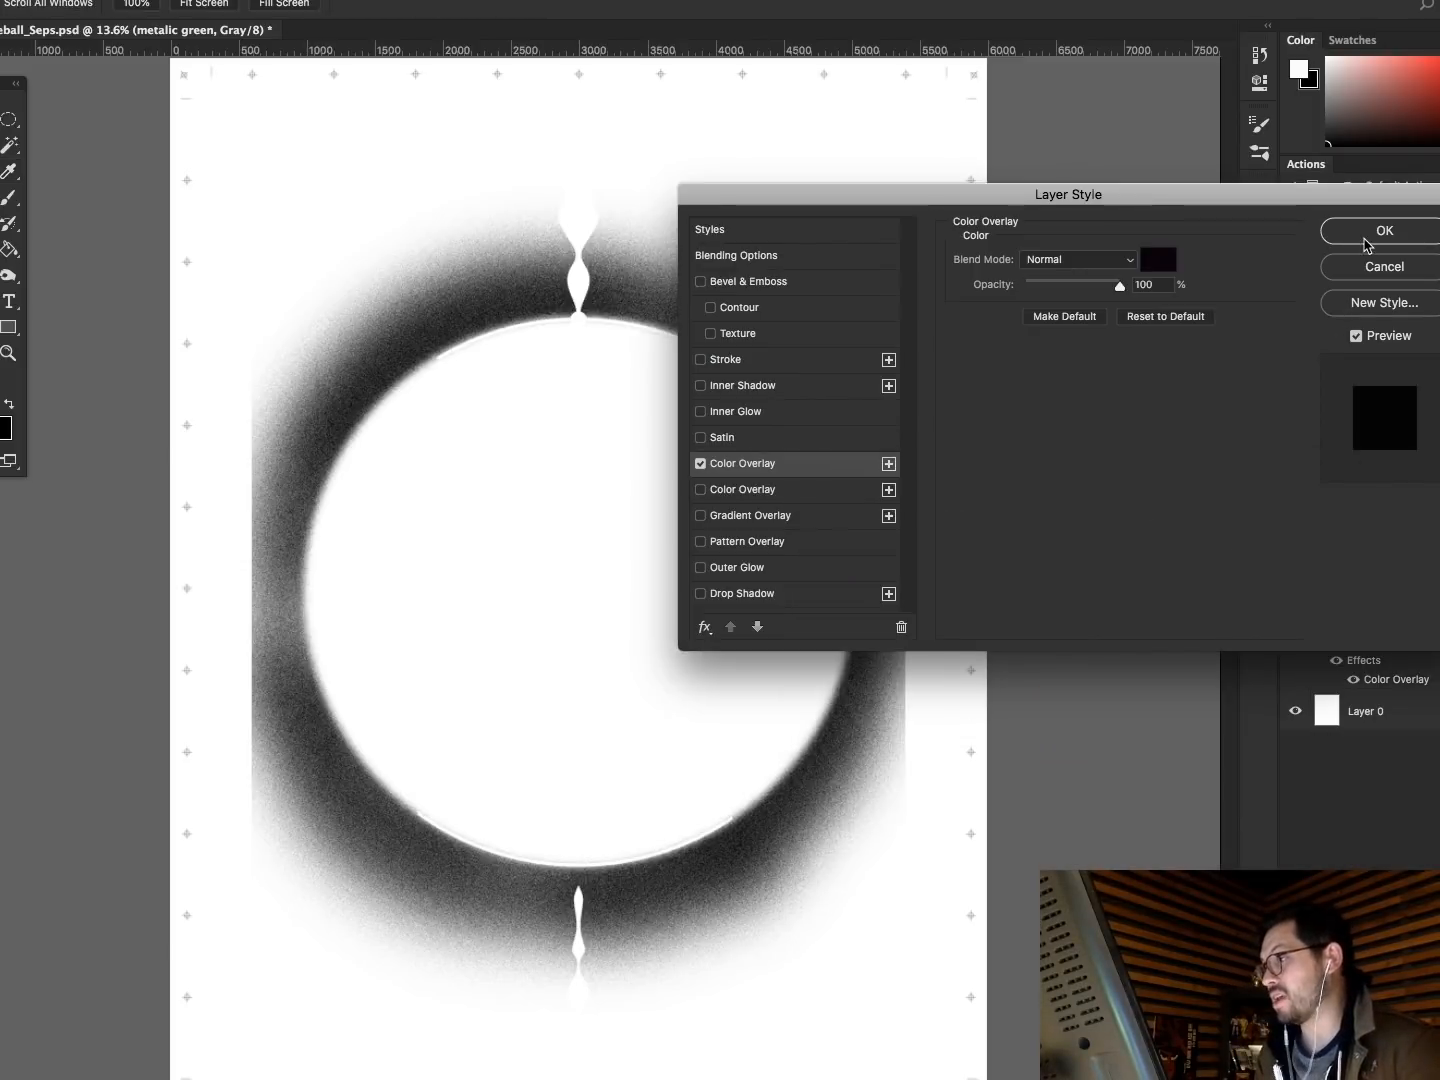
pyautogui.click(1372, 234)
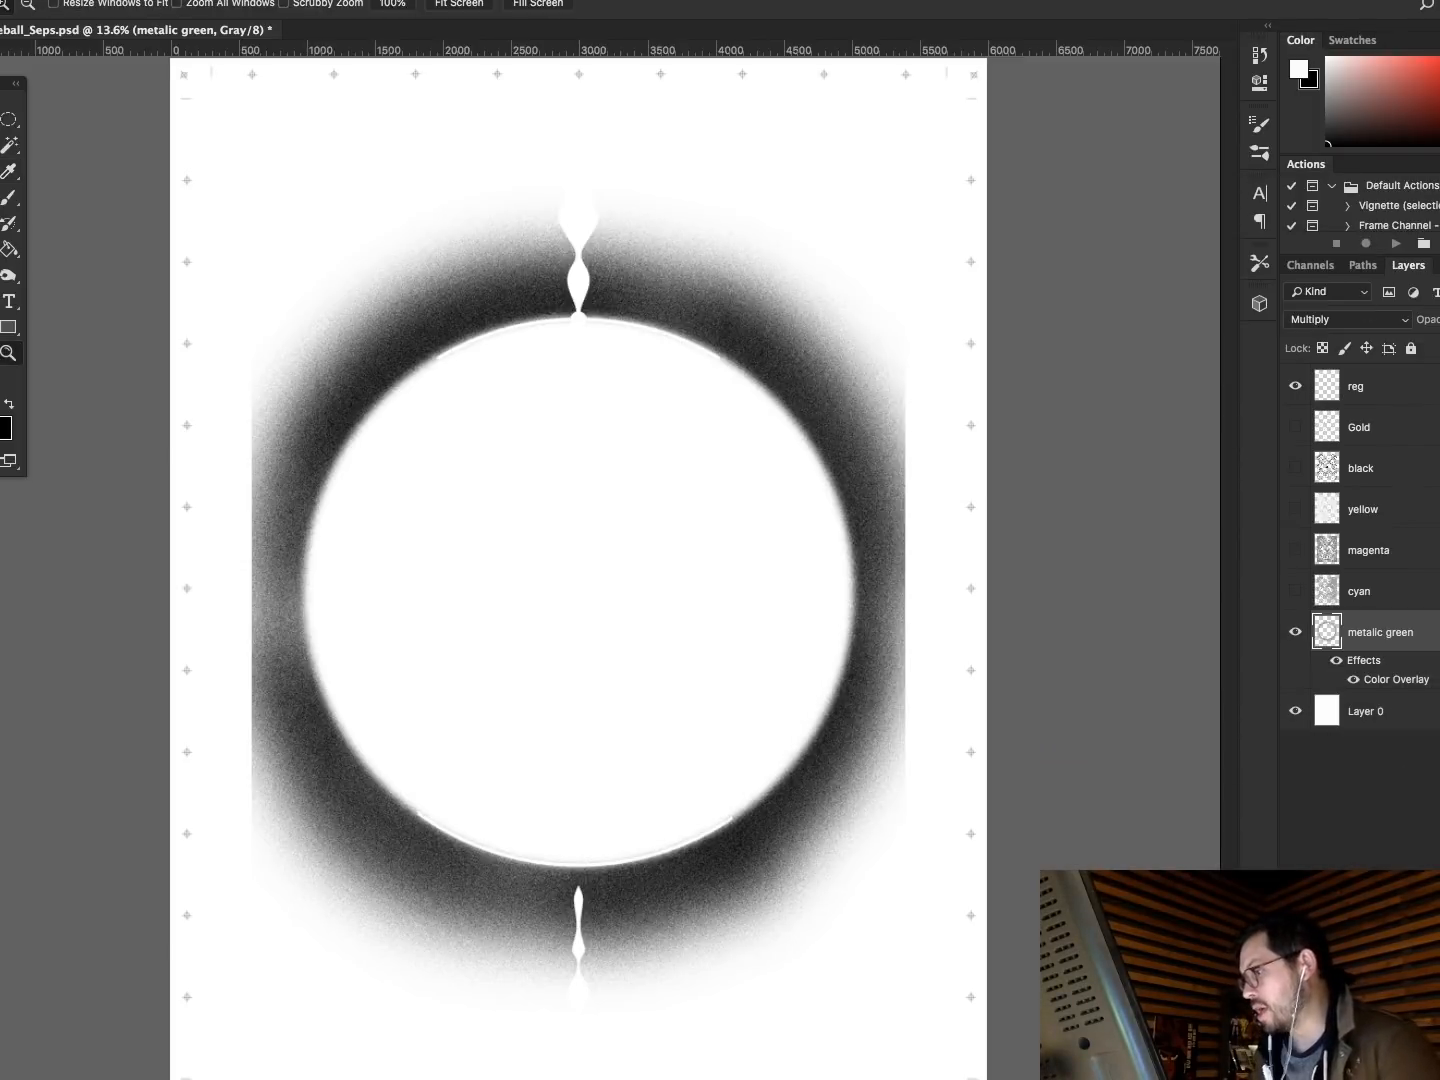
pyautogui.click(1437, 637)
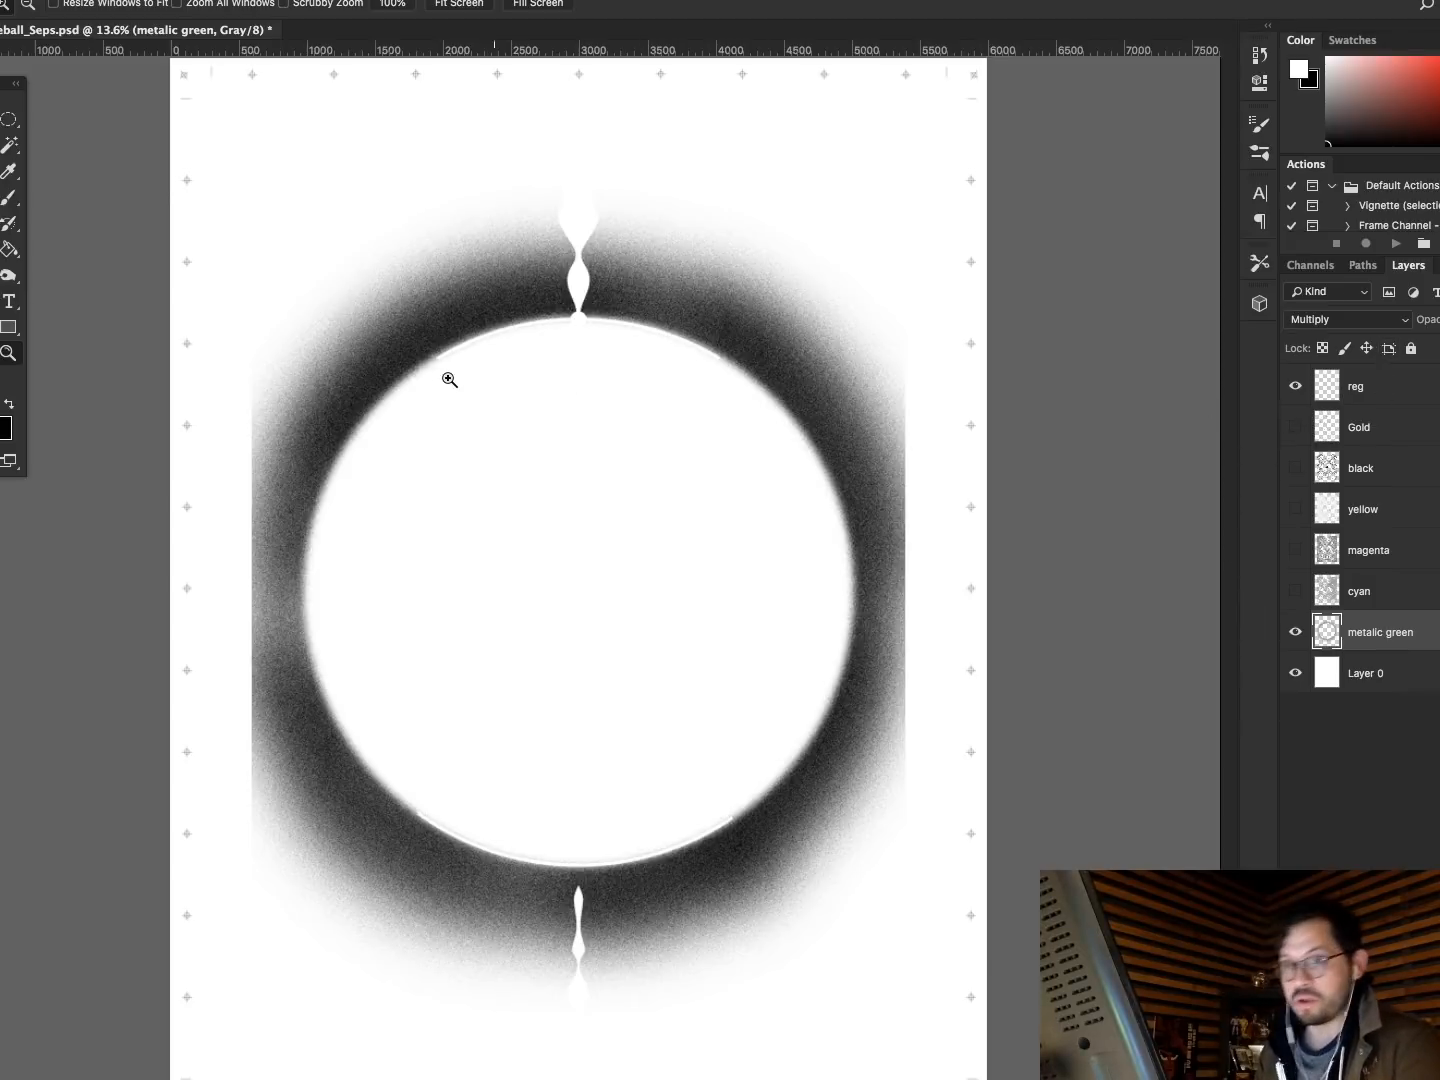
# Add a black 9 pt Gotham HTF Bold text label "green" in the poster's bottom margin and move it down towards the sheet edge.
pyautogui.click(10, 302)
pyautogui.click(312, 1048)
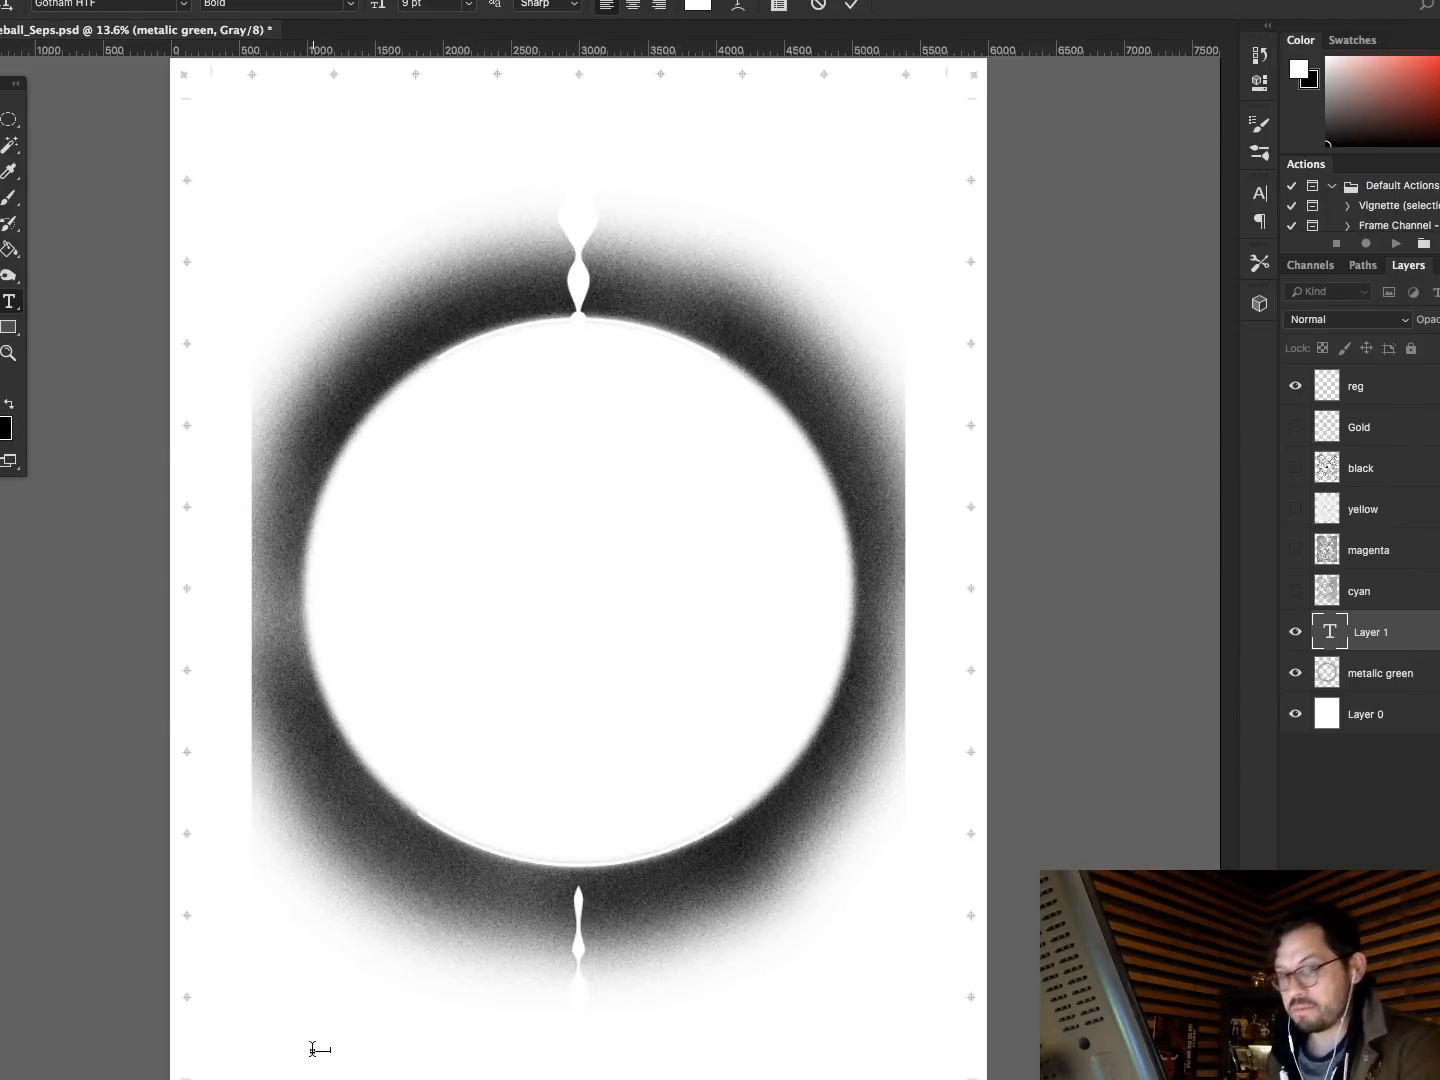
pyautogui.click(1329, 635)
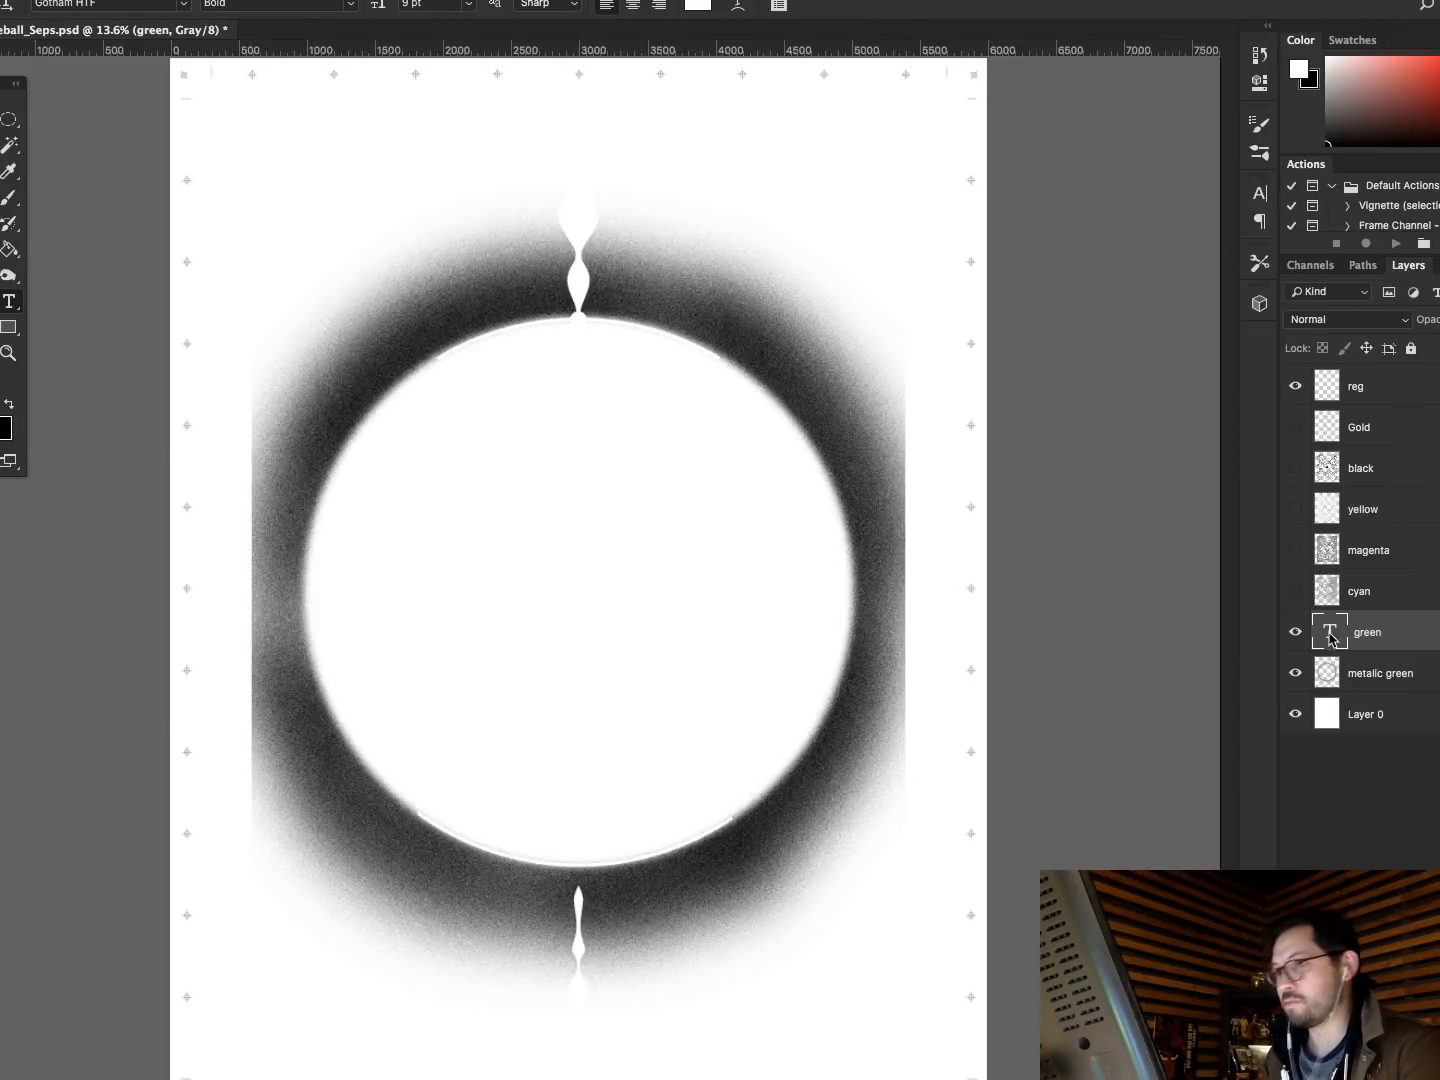
pyautogui.click(697, 8)
pyautogui.write('0')
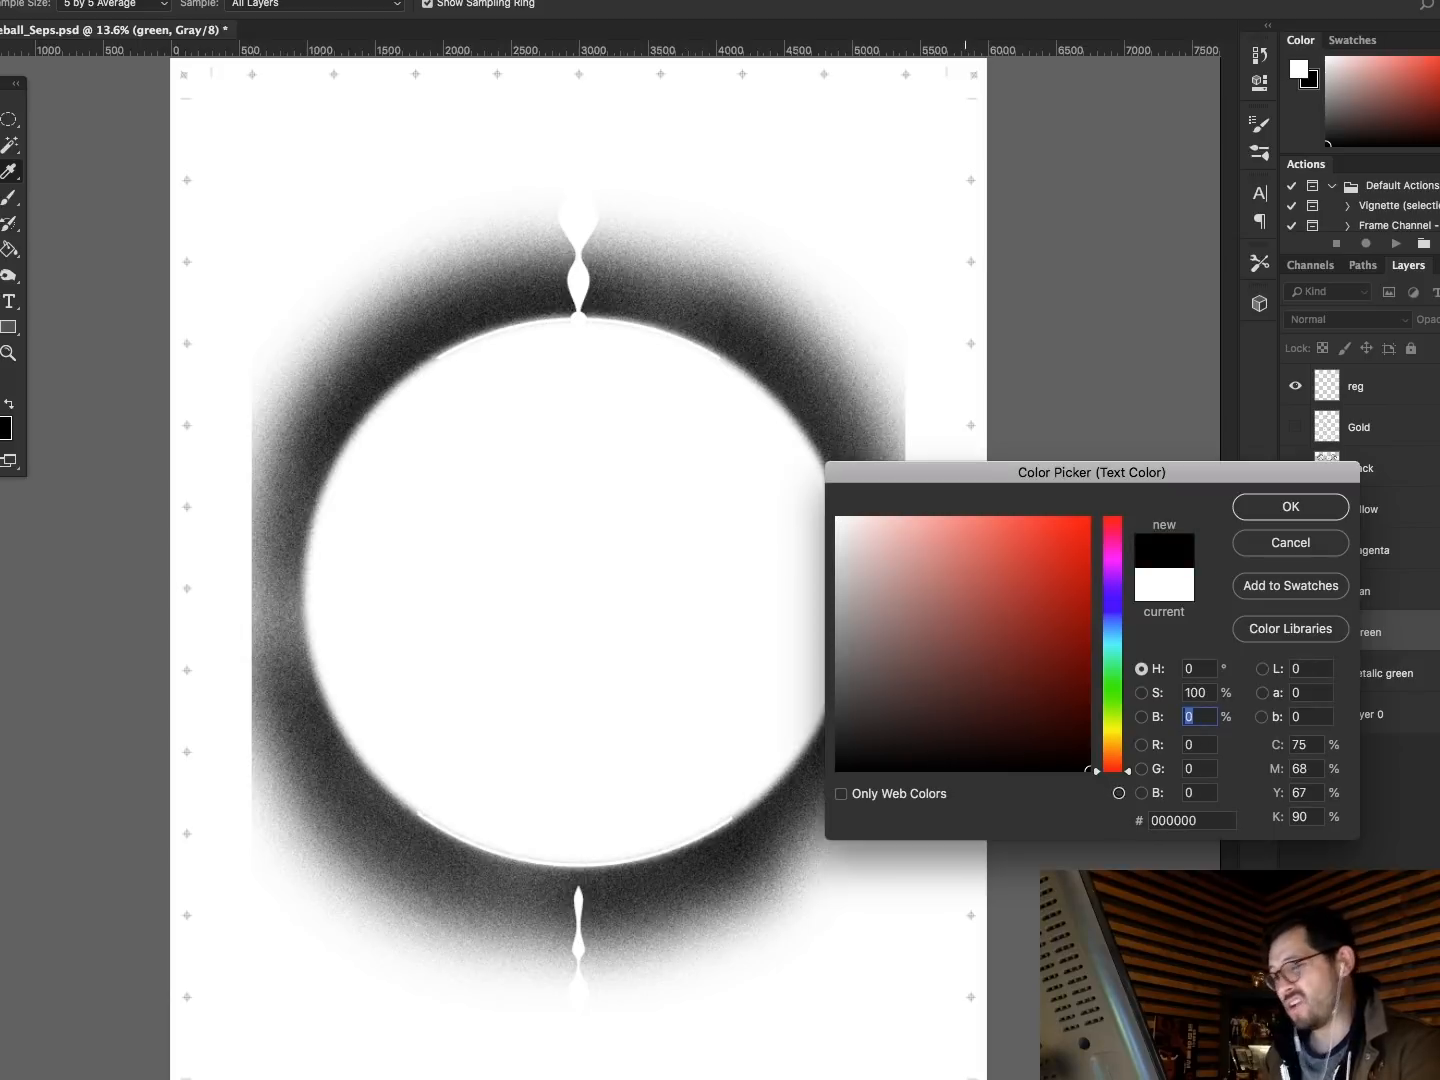
pyautogui.click(1290, 508)
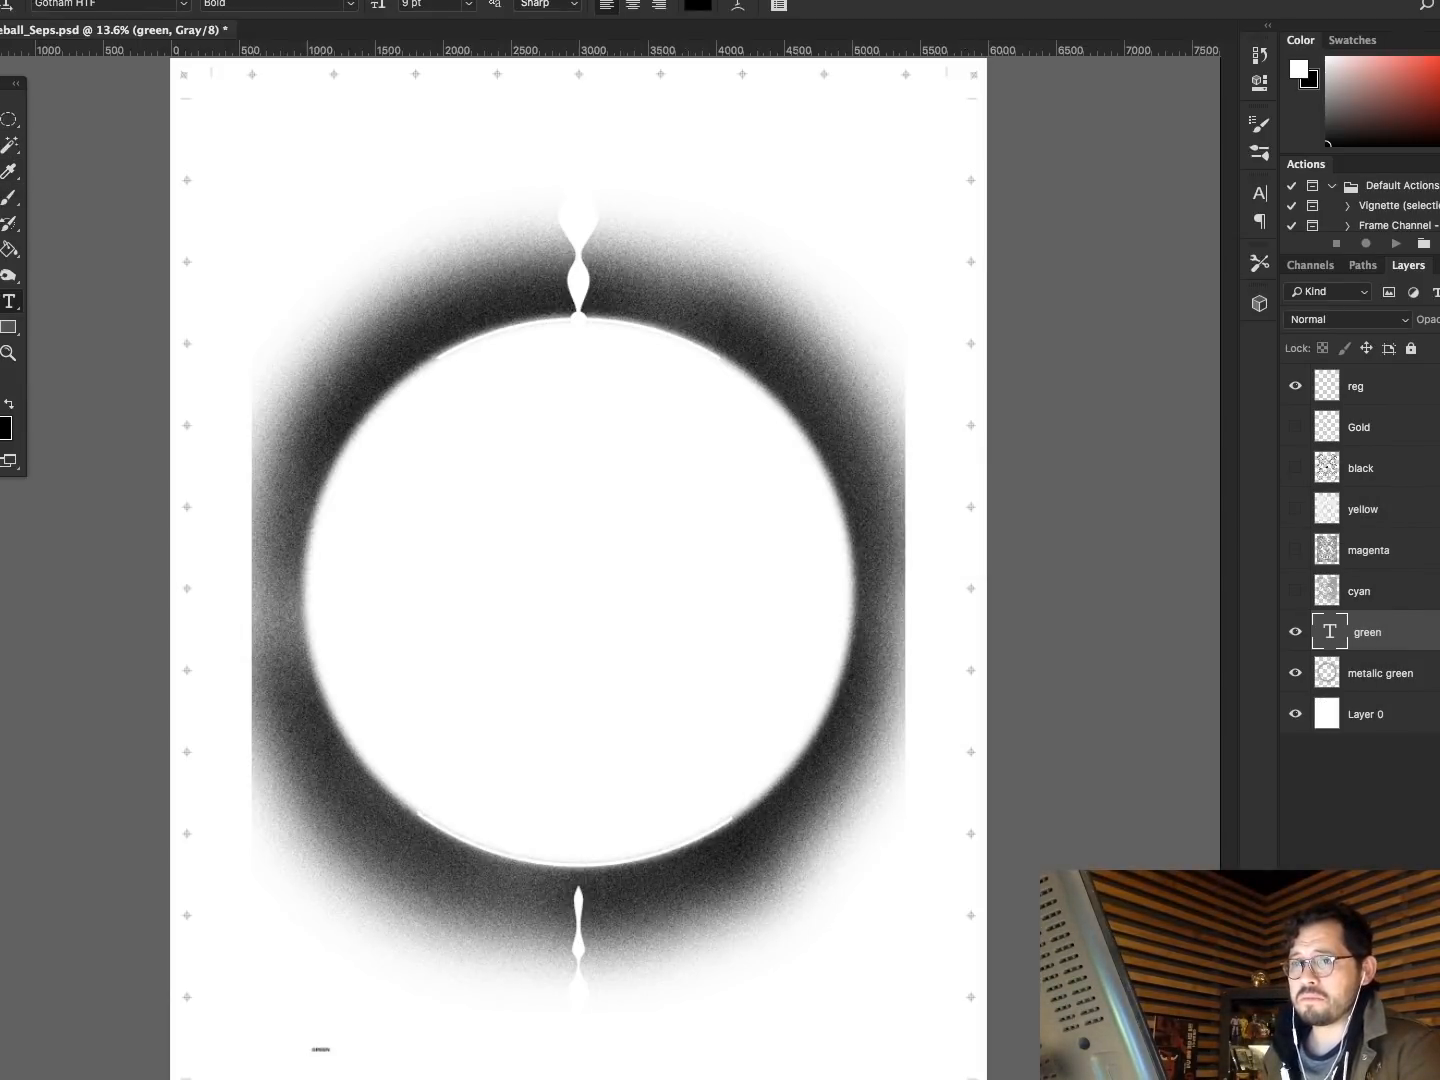
pyautogui.press('v')
pyautogui.moveTo(321, 1053); pyautogui.dragTo(319, 1078)
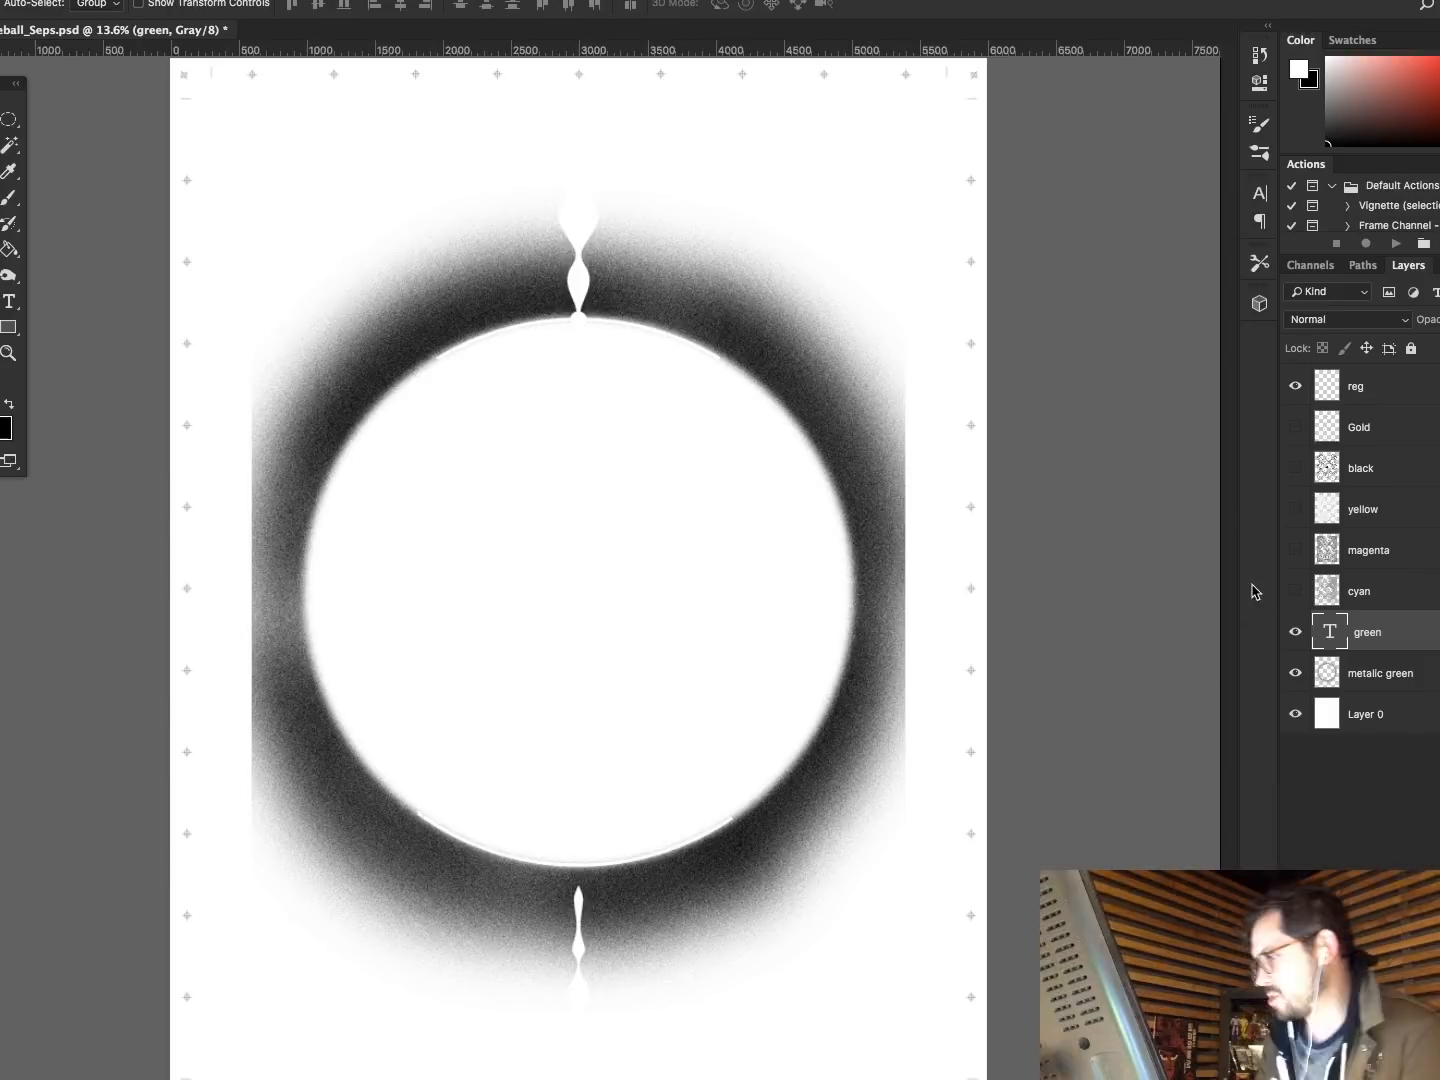
# Move the green label layer directly below reg and save a layerless Photoshop PDF copy as CMYK_Eyeball_Seps.pdf using the modified High Quality Print preset.
pyautogui.moveTo(1337, 641); pyautogui.dragTo(1319, 418)
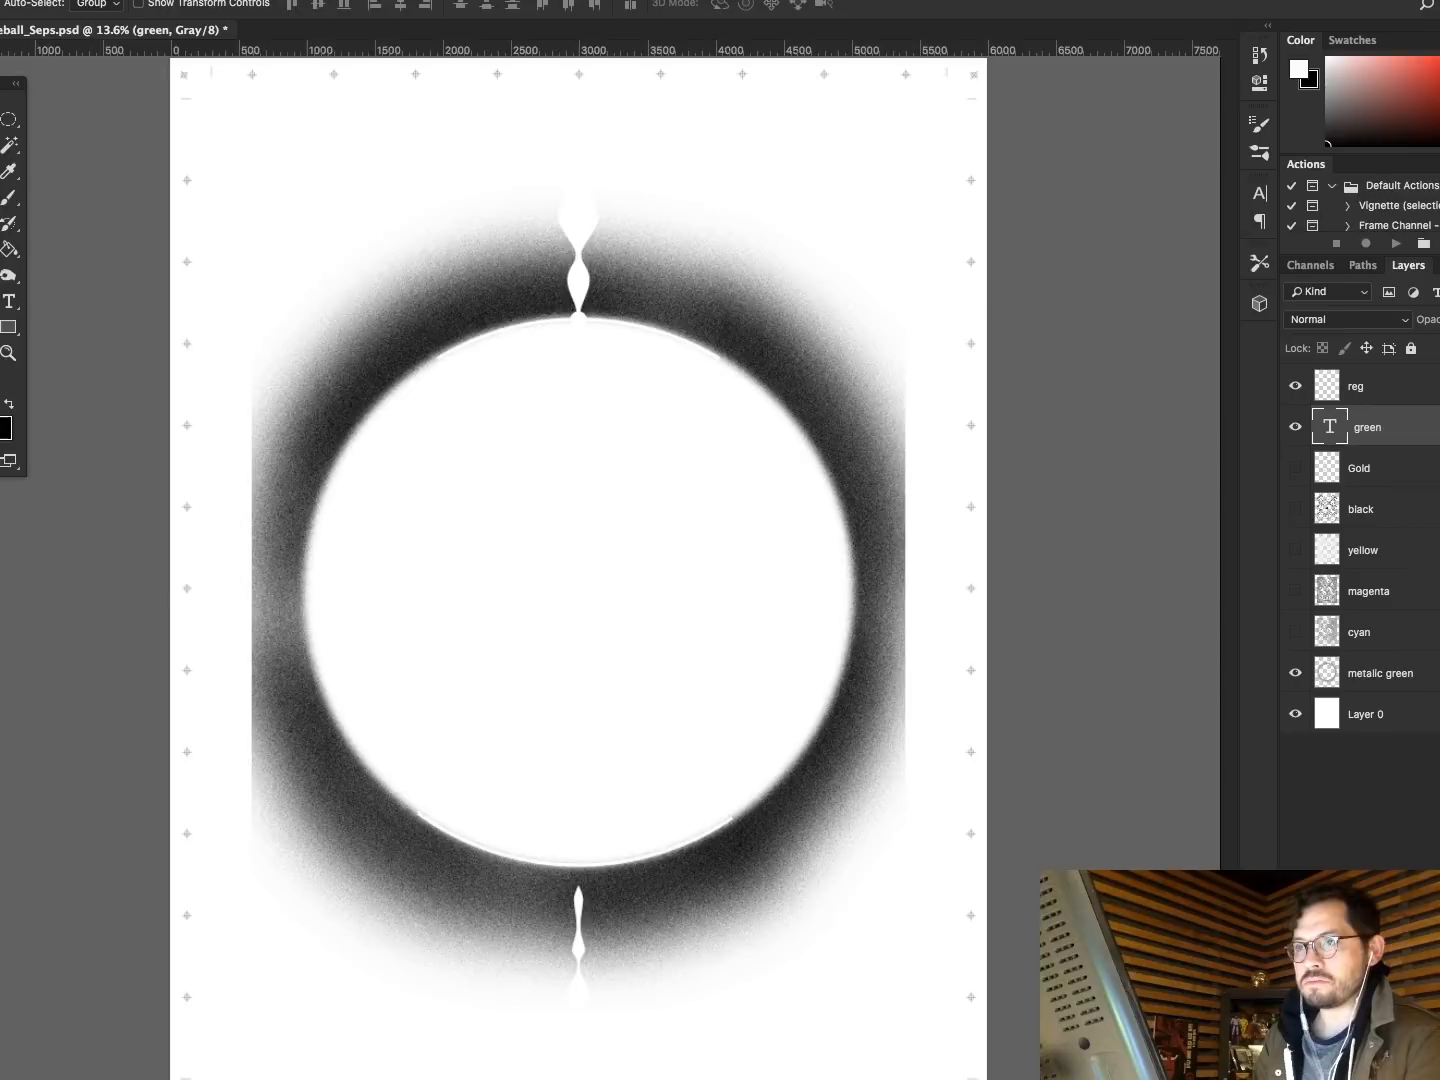
pyautogui.click(195, 0)
pyautogui.moveTo(210, 0)
pyautogui.moveTo(100, 0)
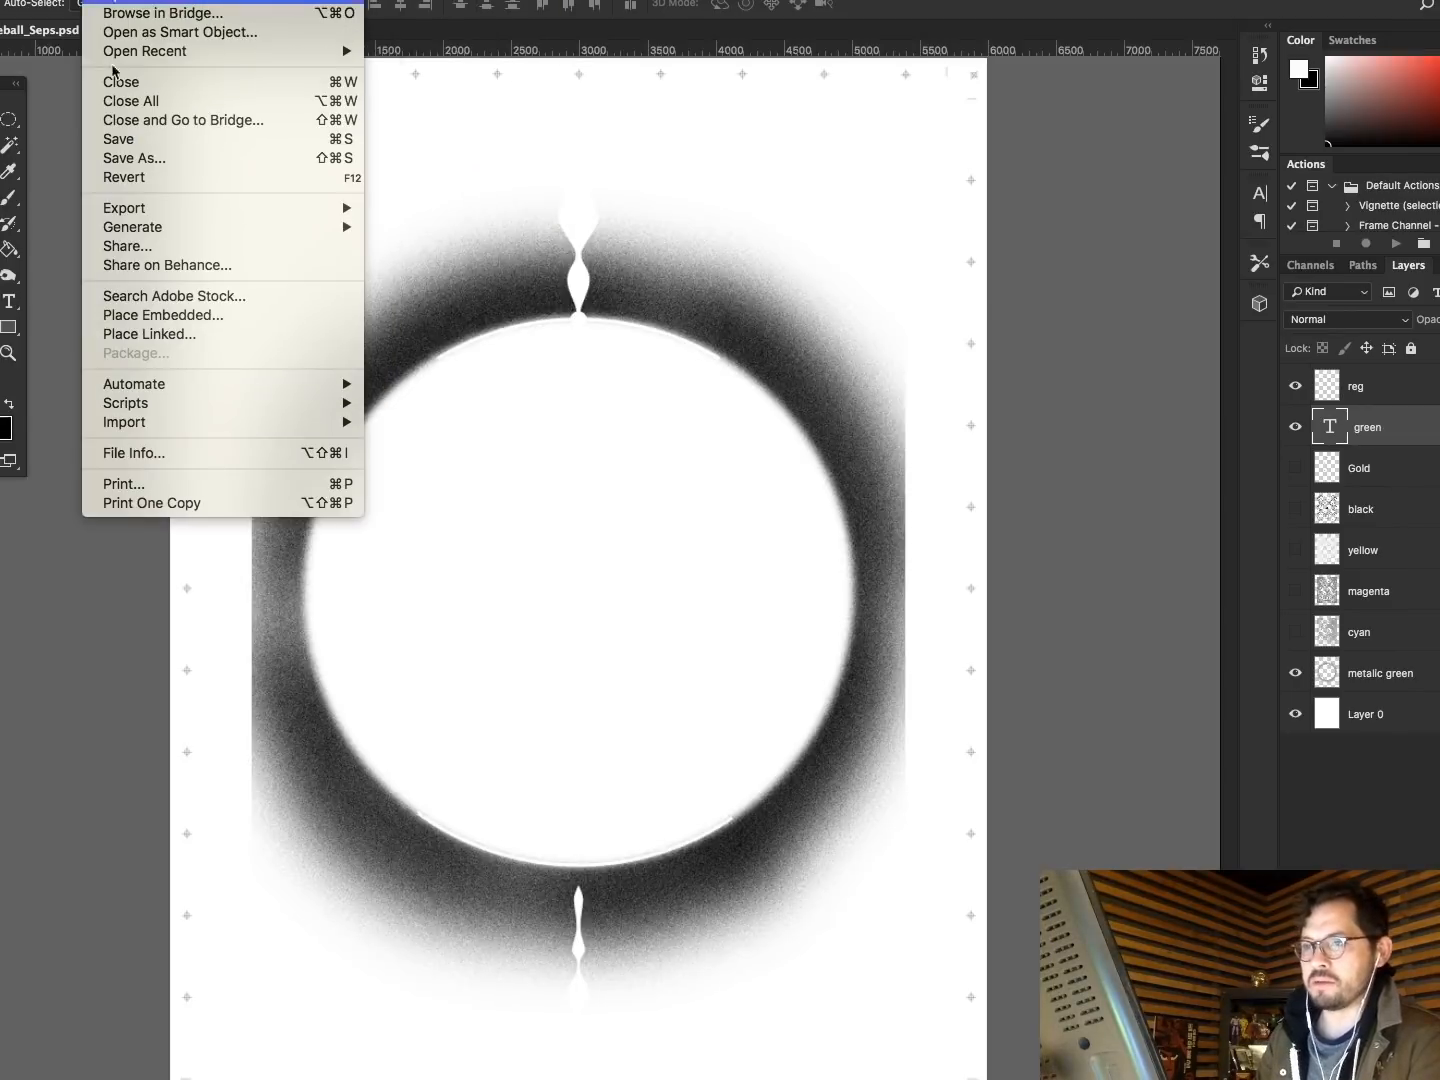
pyautogui.click(135, 160)
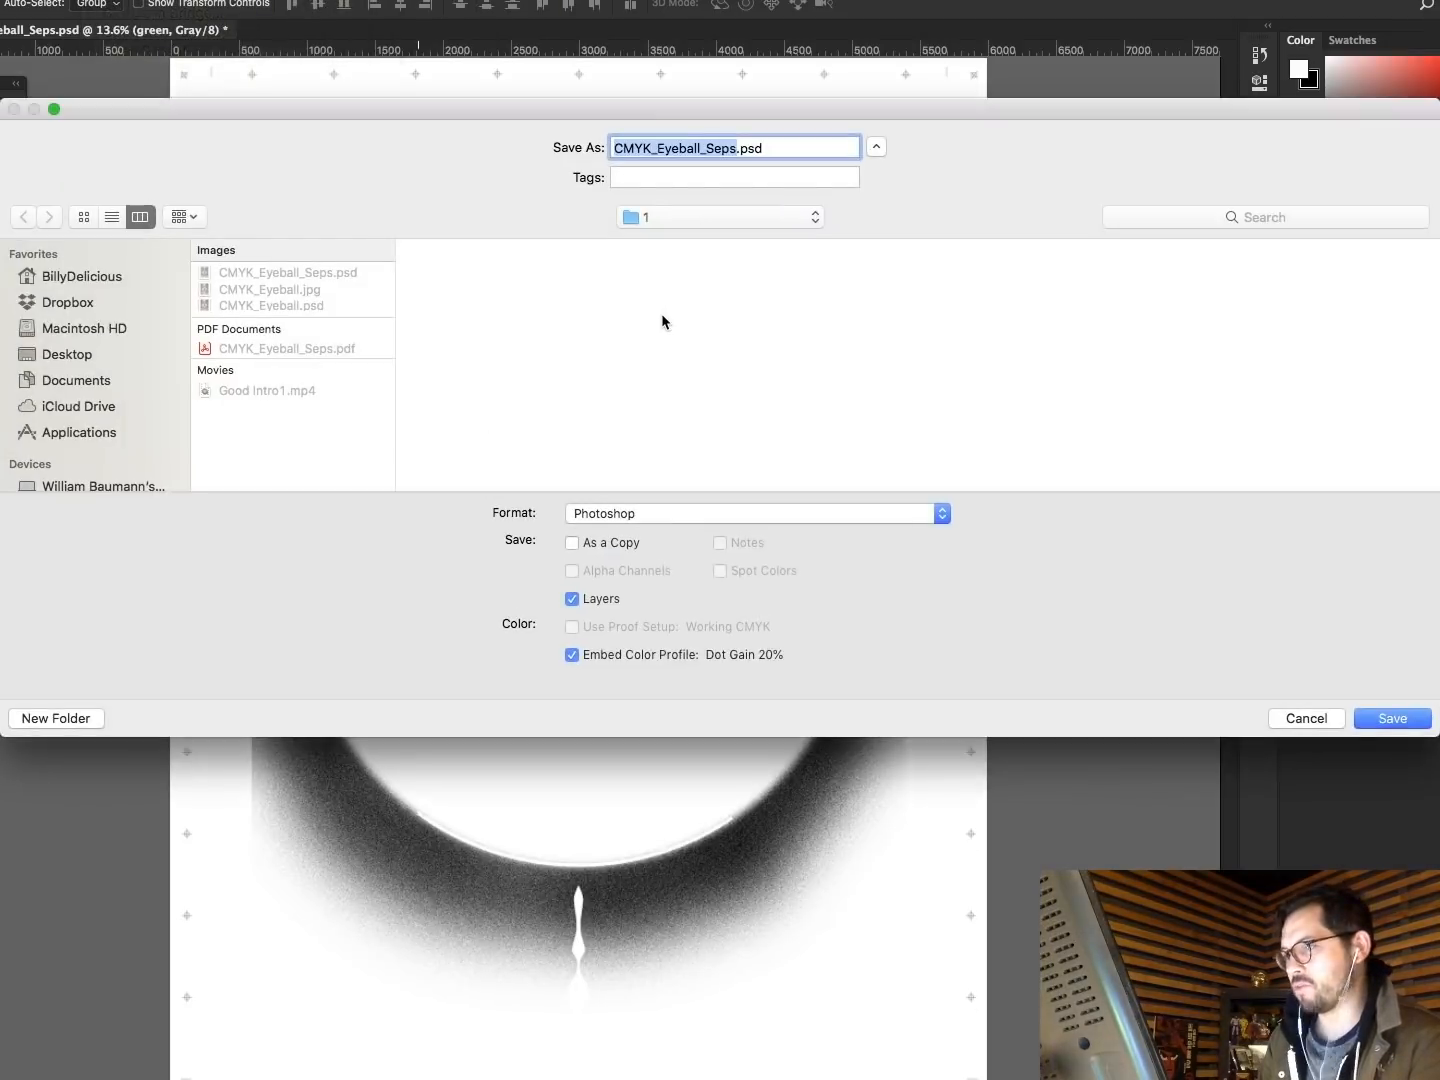
pyautogui.click(327, 347)
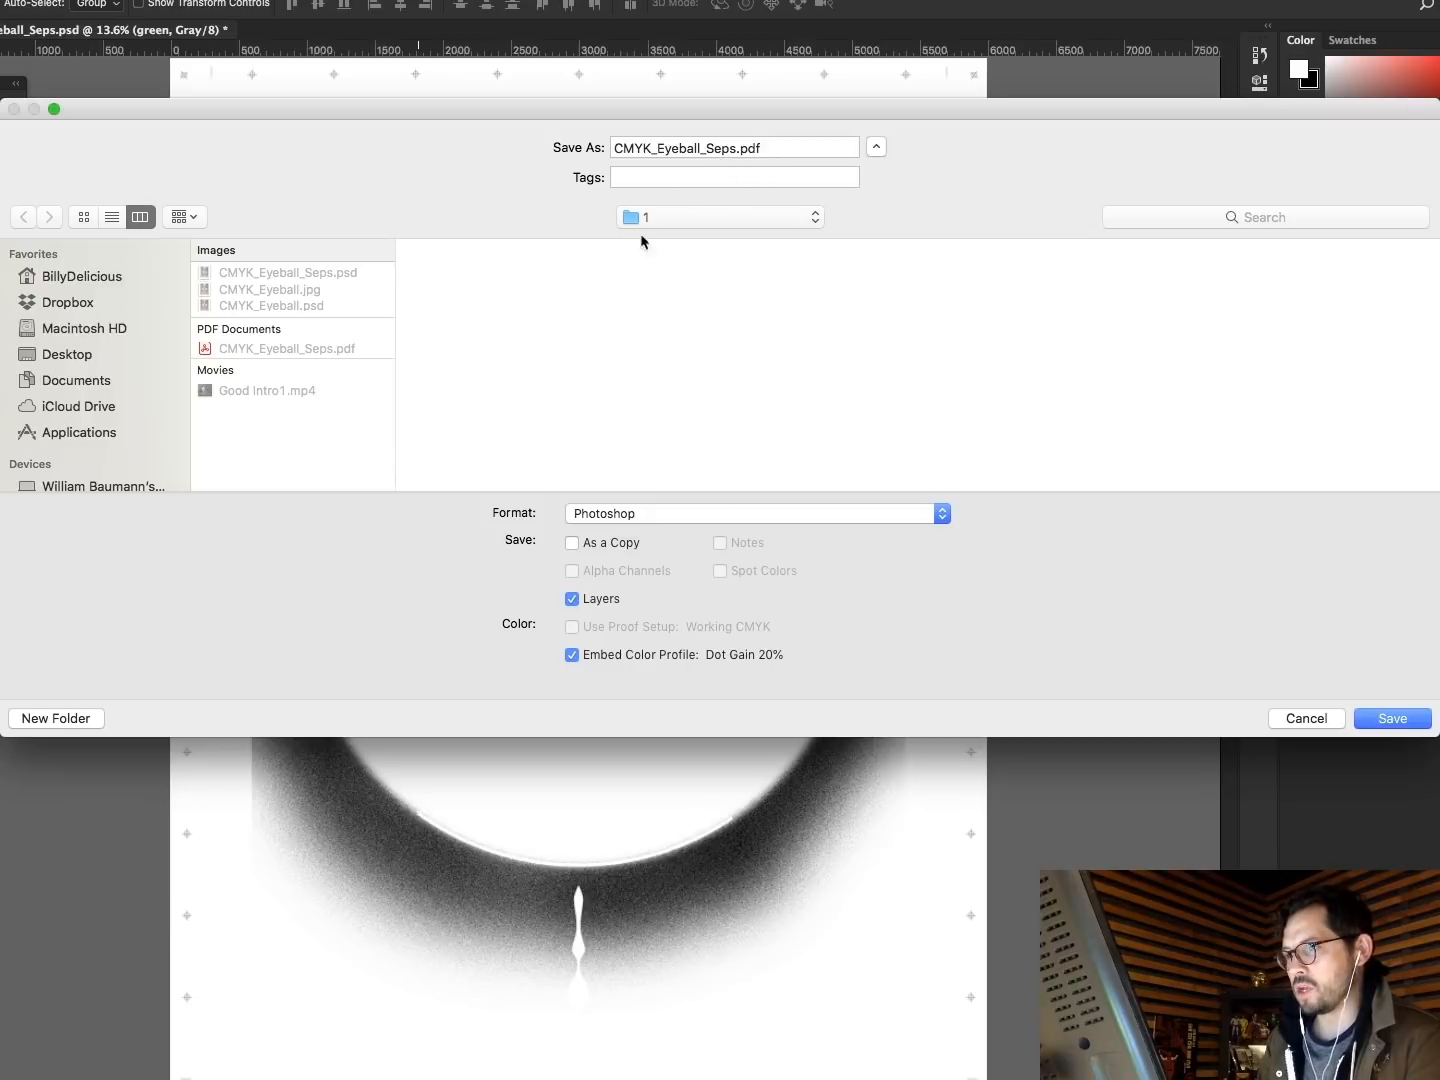
pyautogui.click(660, 518)
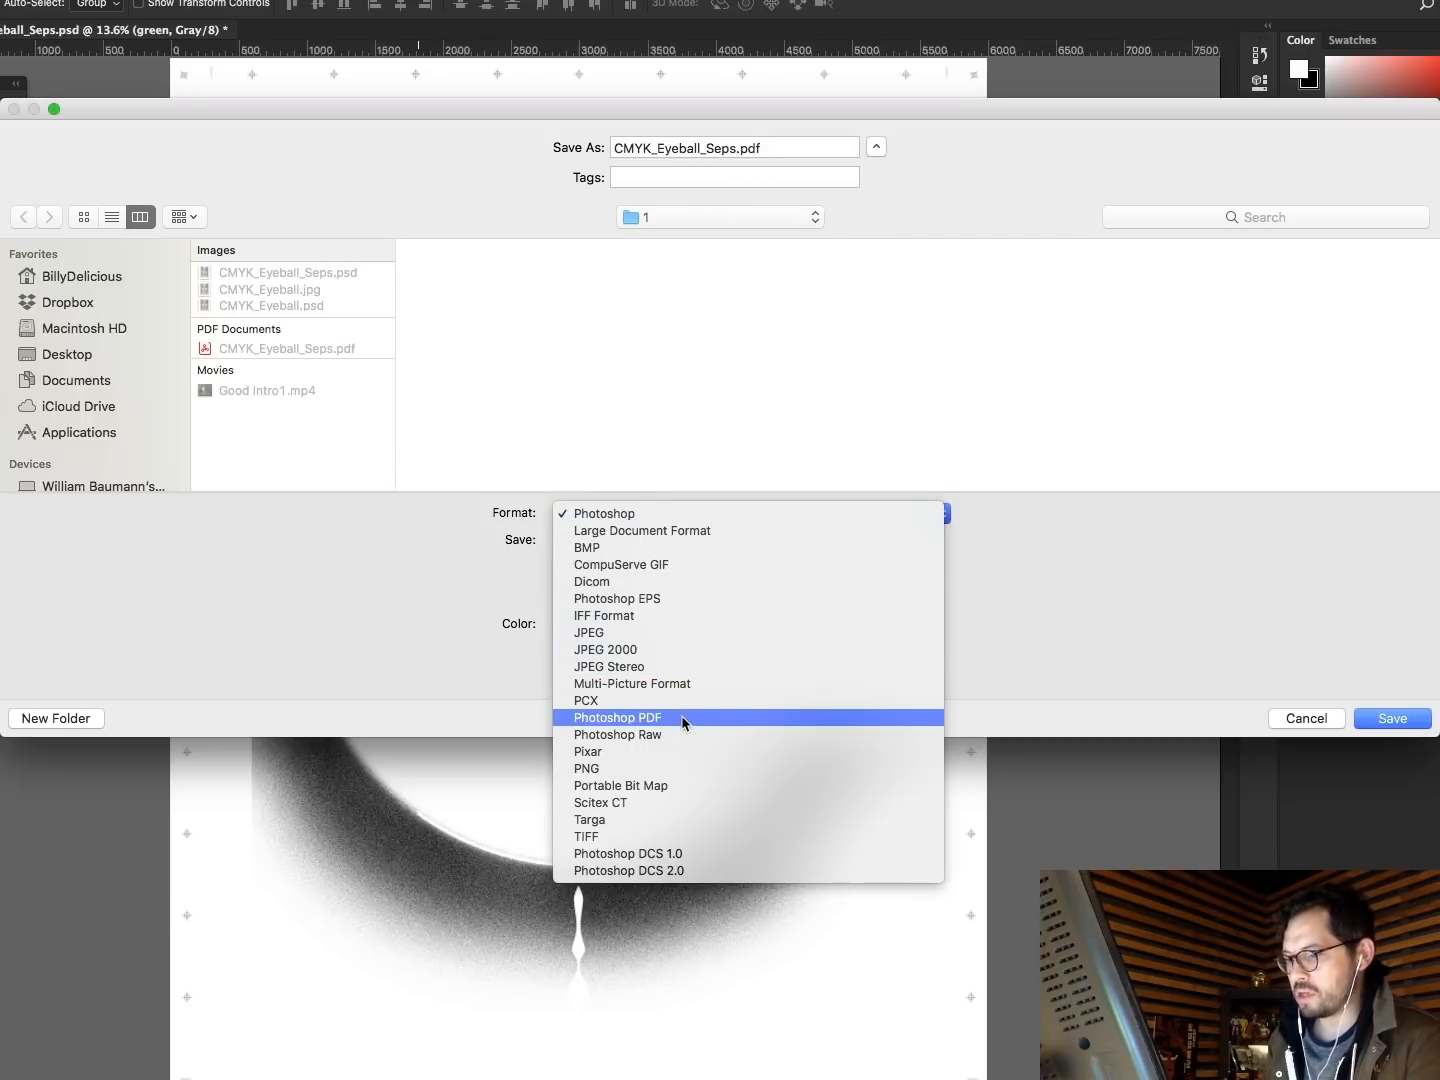
pyautogui.scroll(-2, 680, 717)
pyautogui.press('Escape')
pyautogui.click(598, 600)
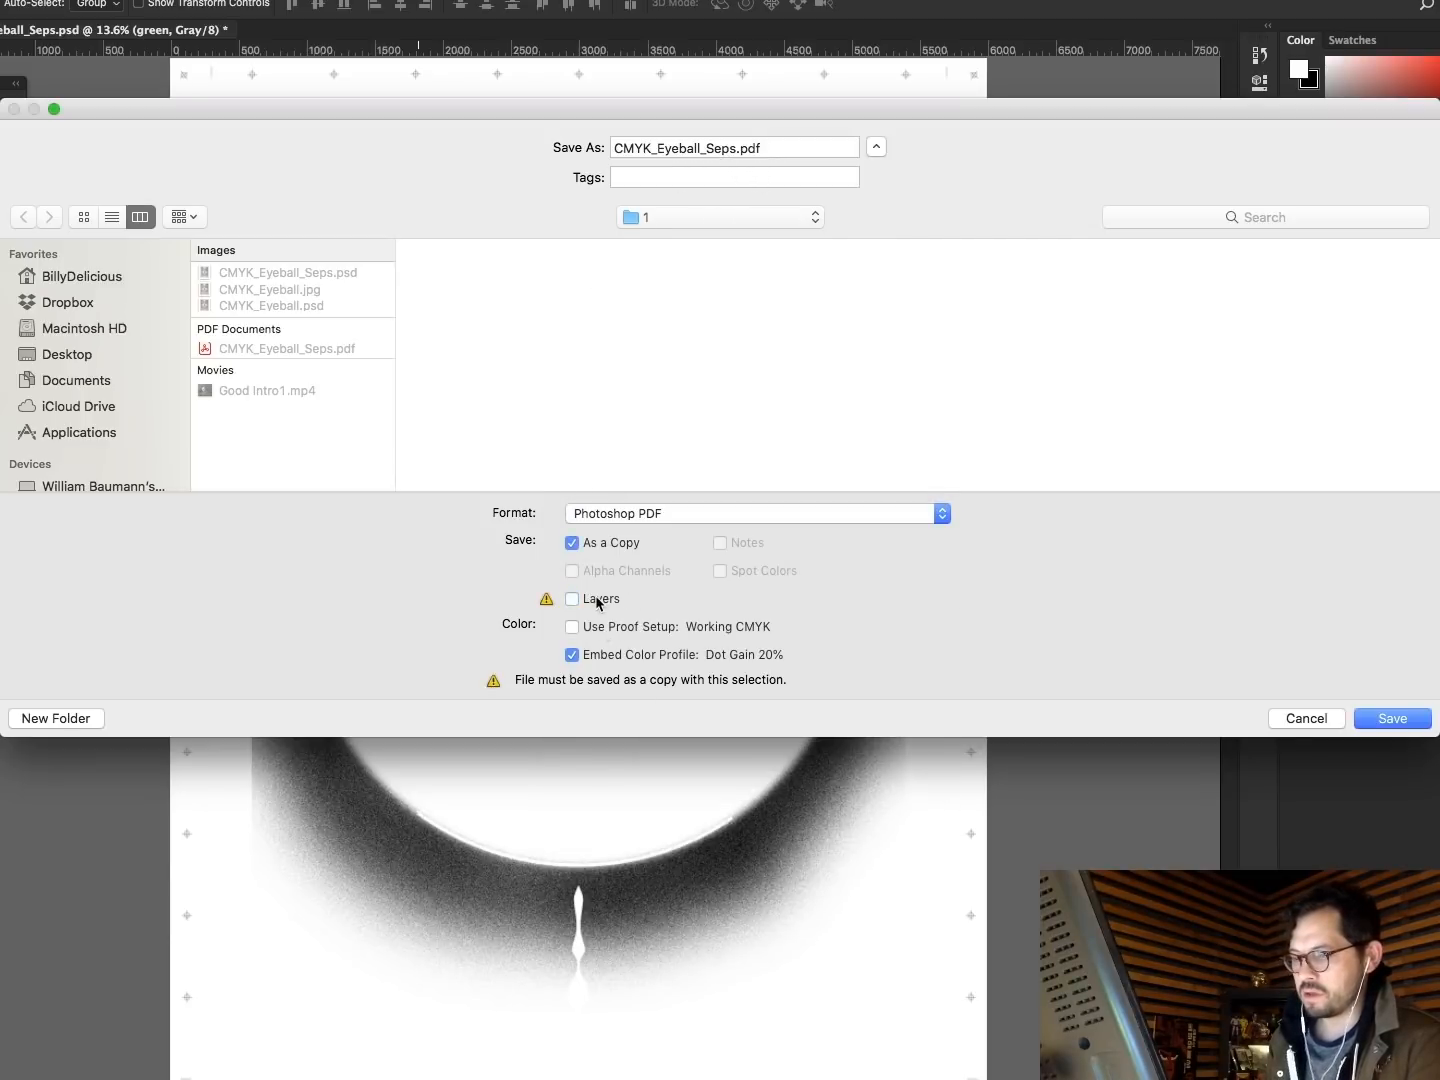
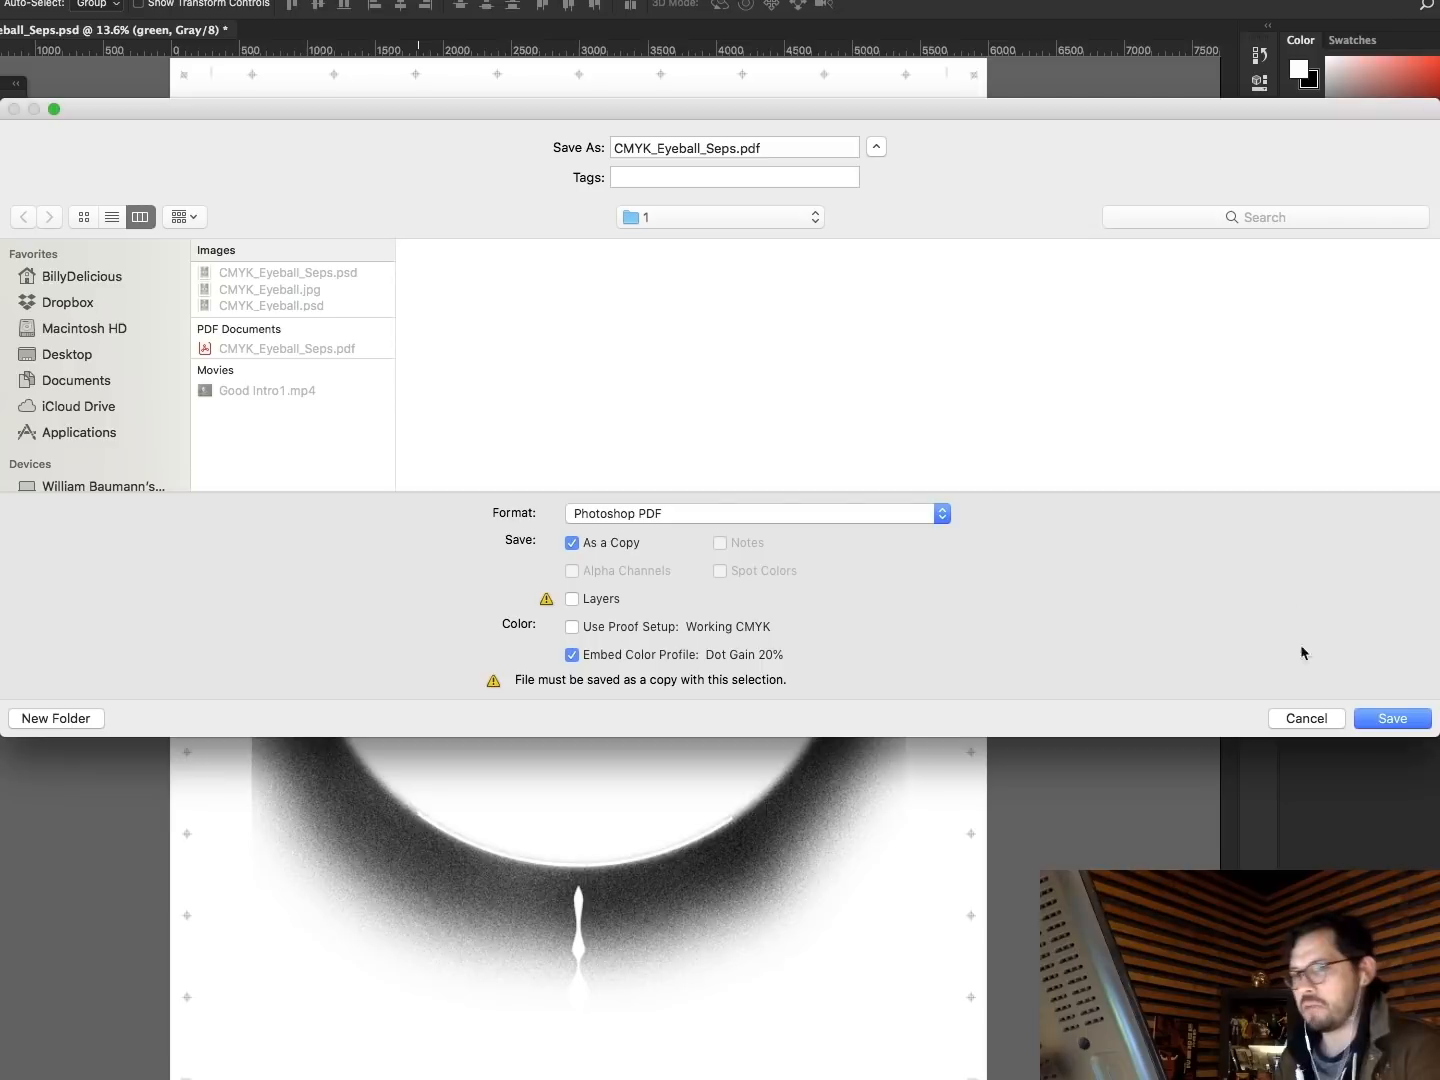
pyautogui.click(1412, 722)
pyautogui.click(882, 246)
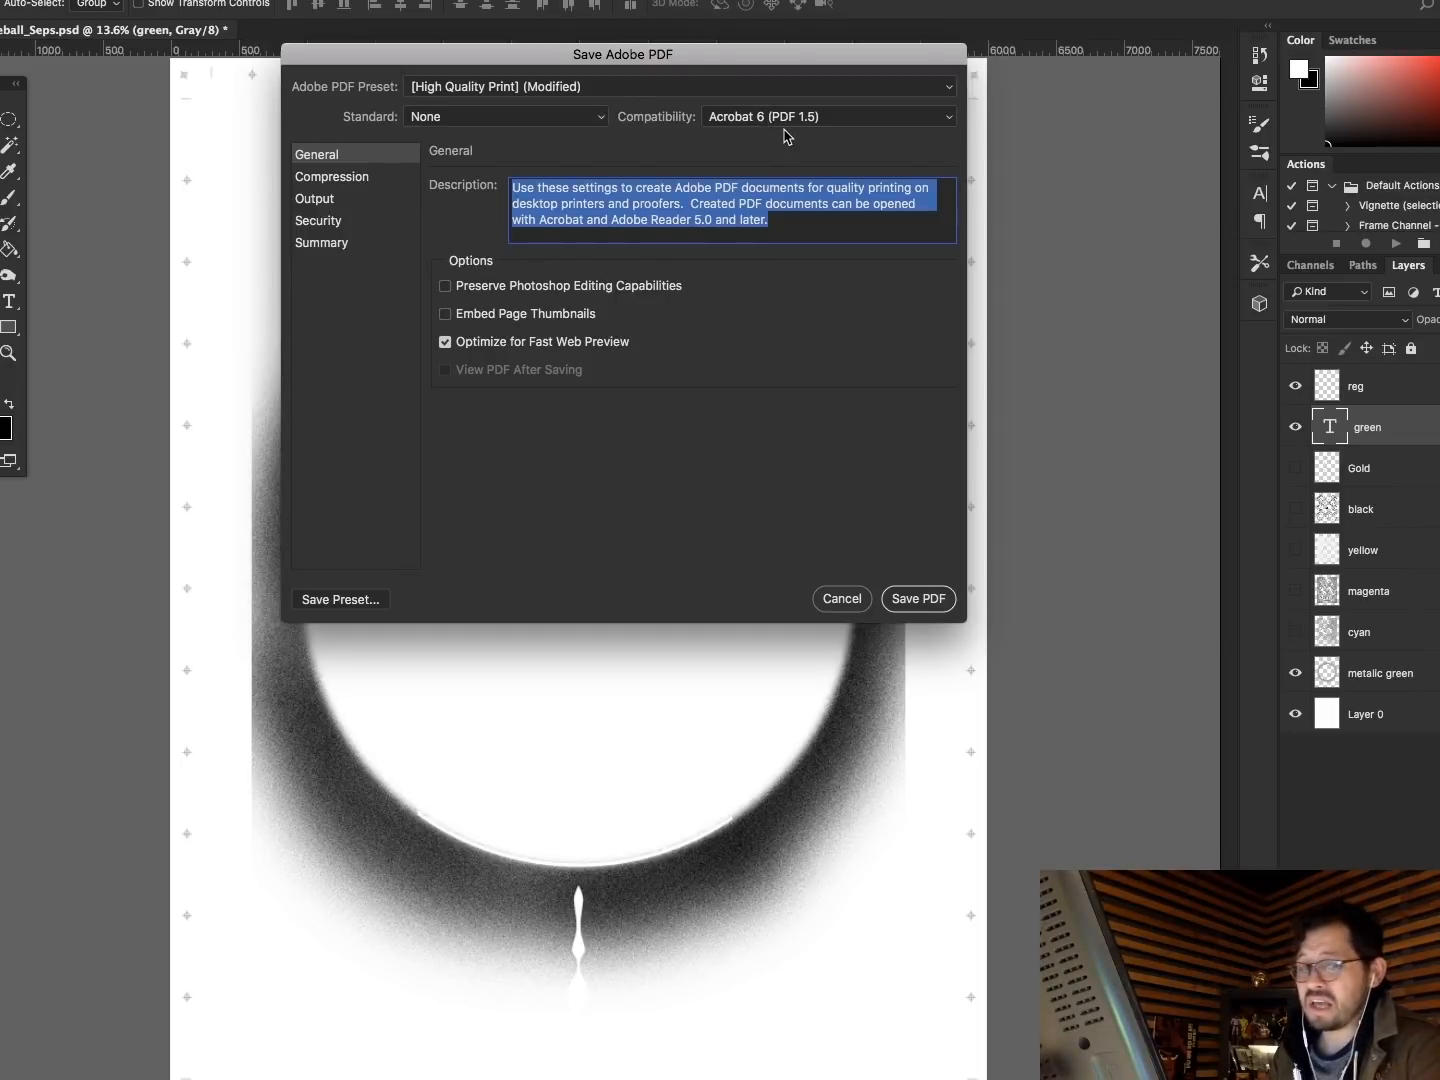
pyautogui.click(913, 600)
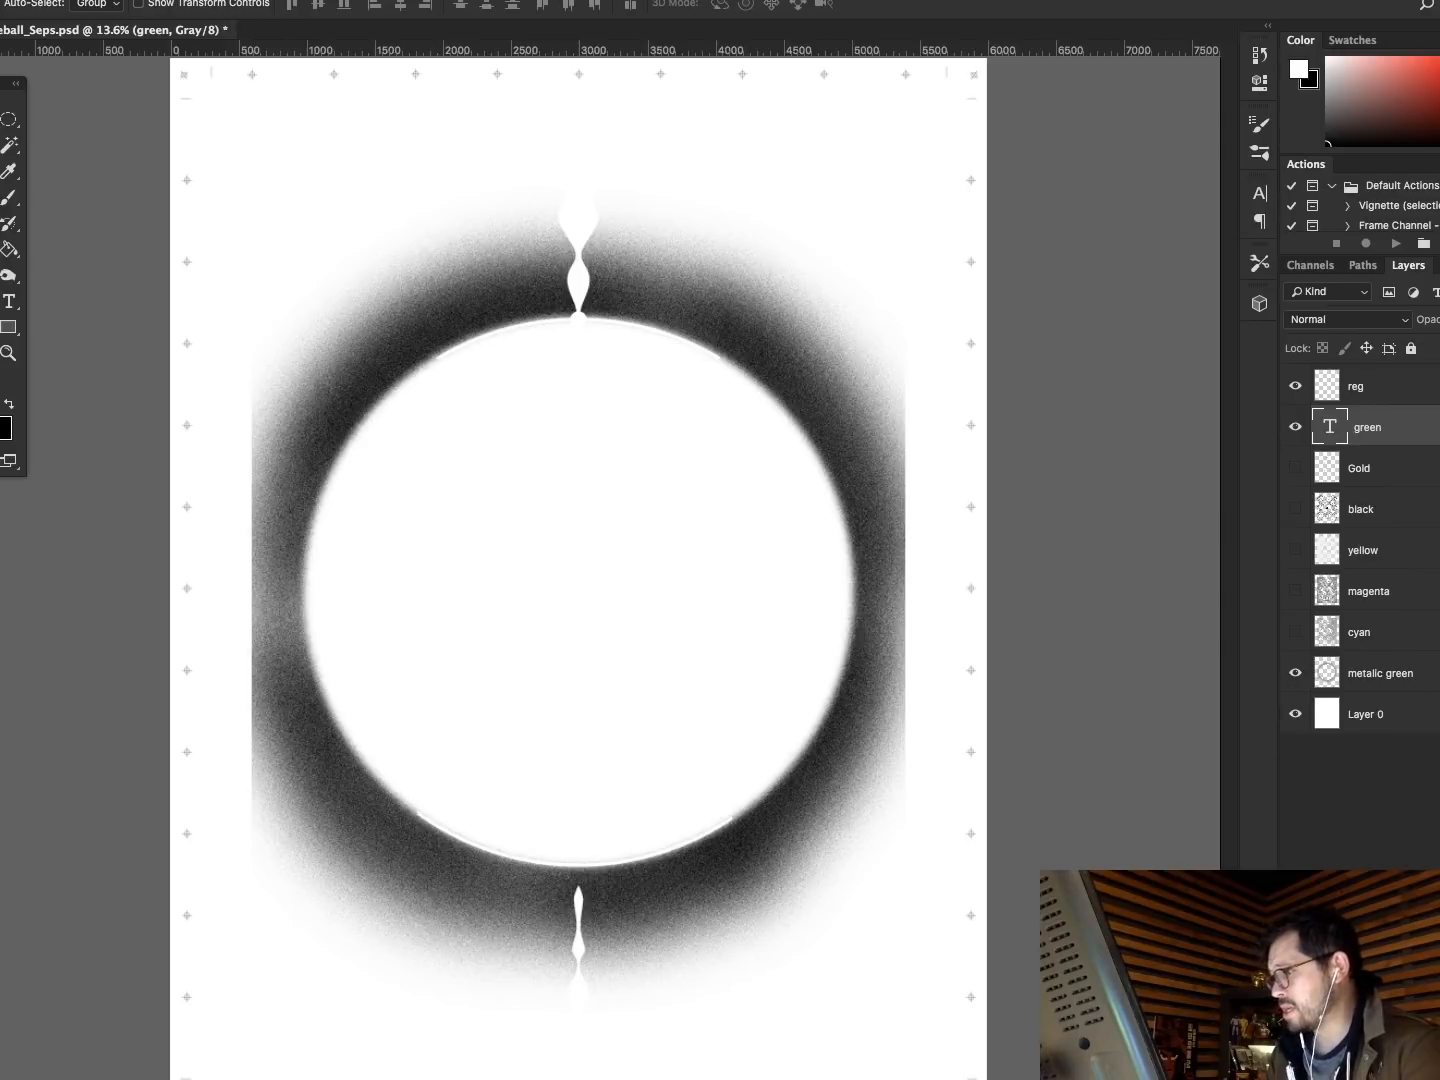
# Move the Color Overlay effect from metalic green to the cyan layer, hide metalic green and show cyan.
pyautogui.click(1438, 674)
pyautogui.moveTo(1393, 727); pyautogui.dragTo(1380, 633)
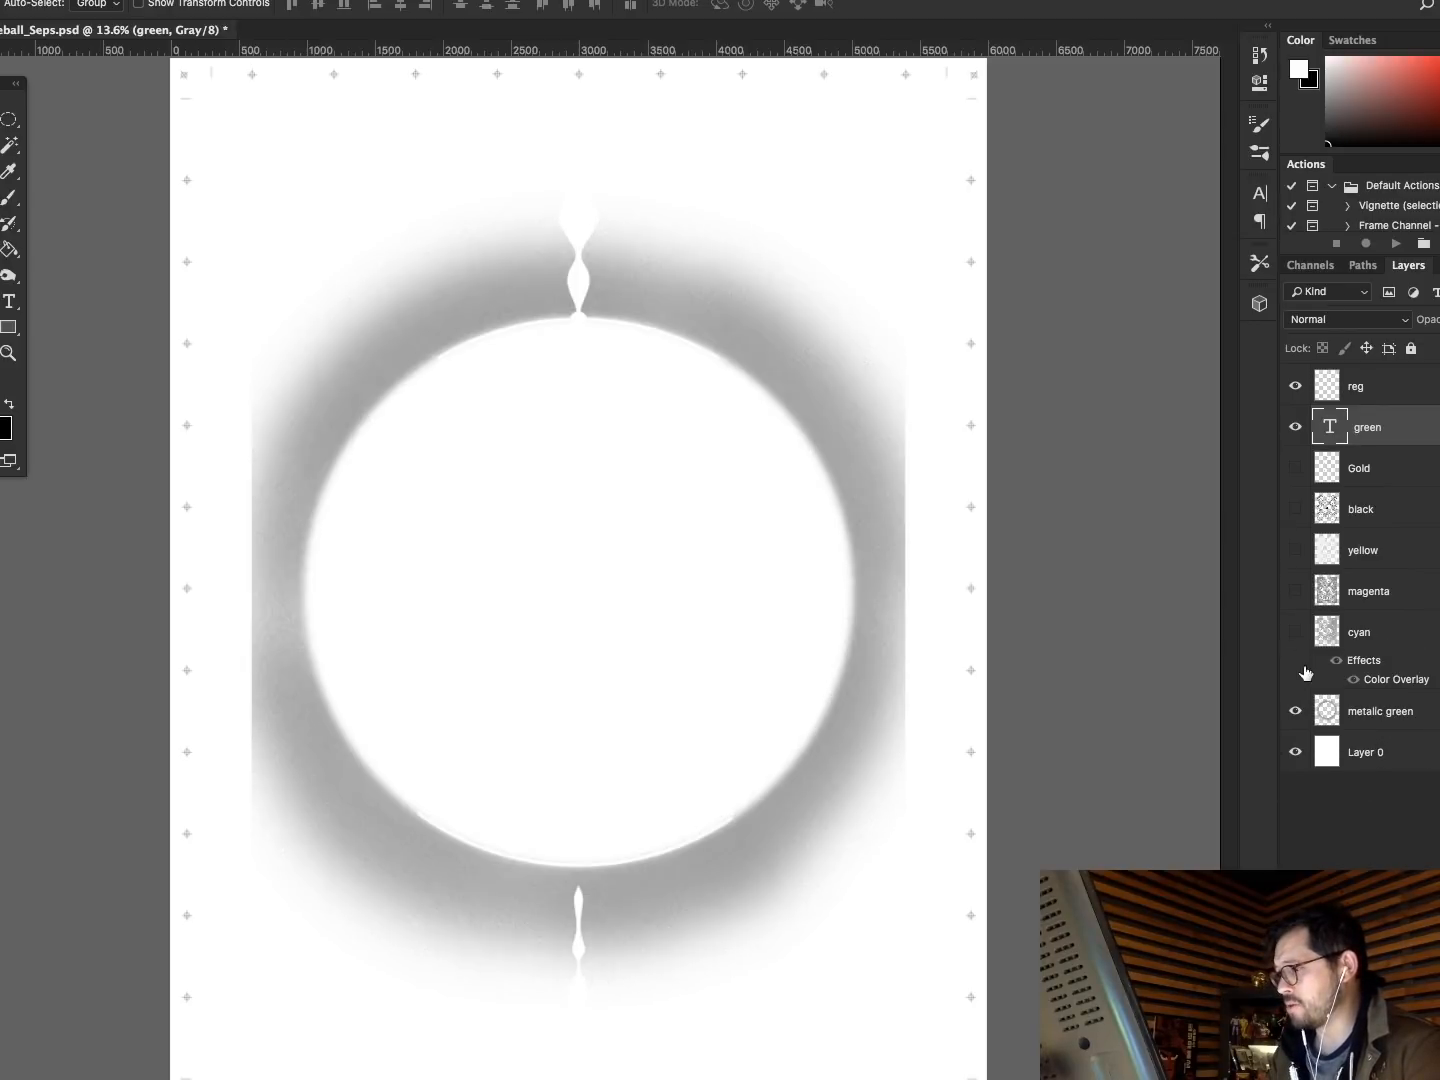
pyautogui.click(1295, 711)
pyautogui.click(1296, 633)
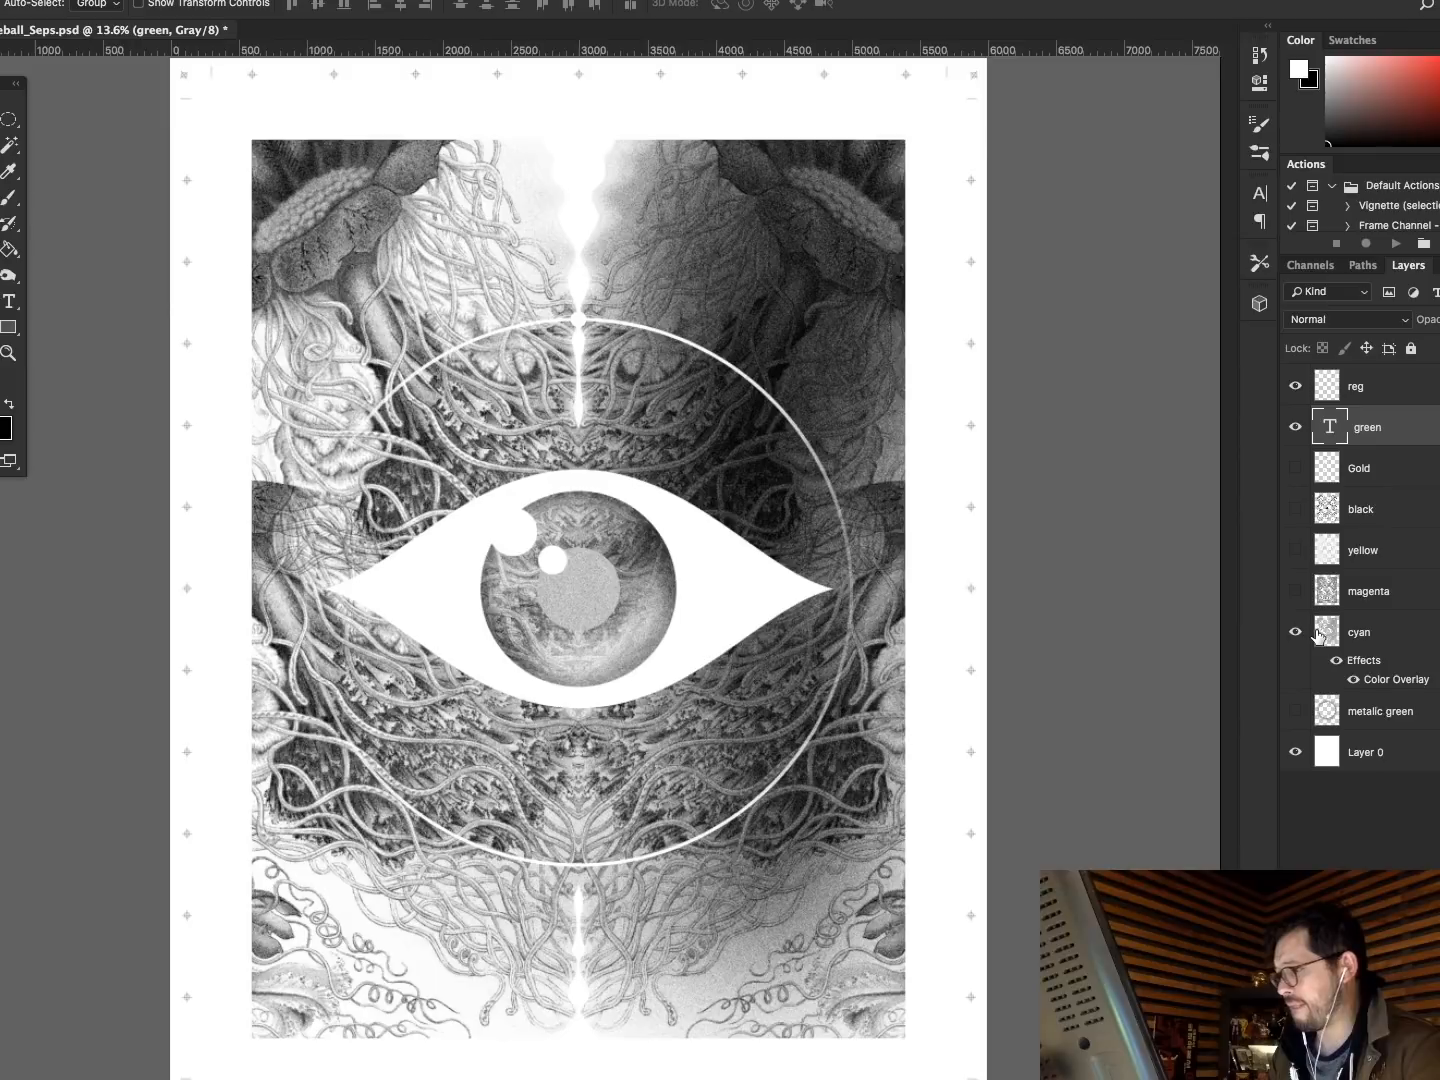
pyautogui.click(1326, 635)
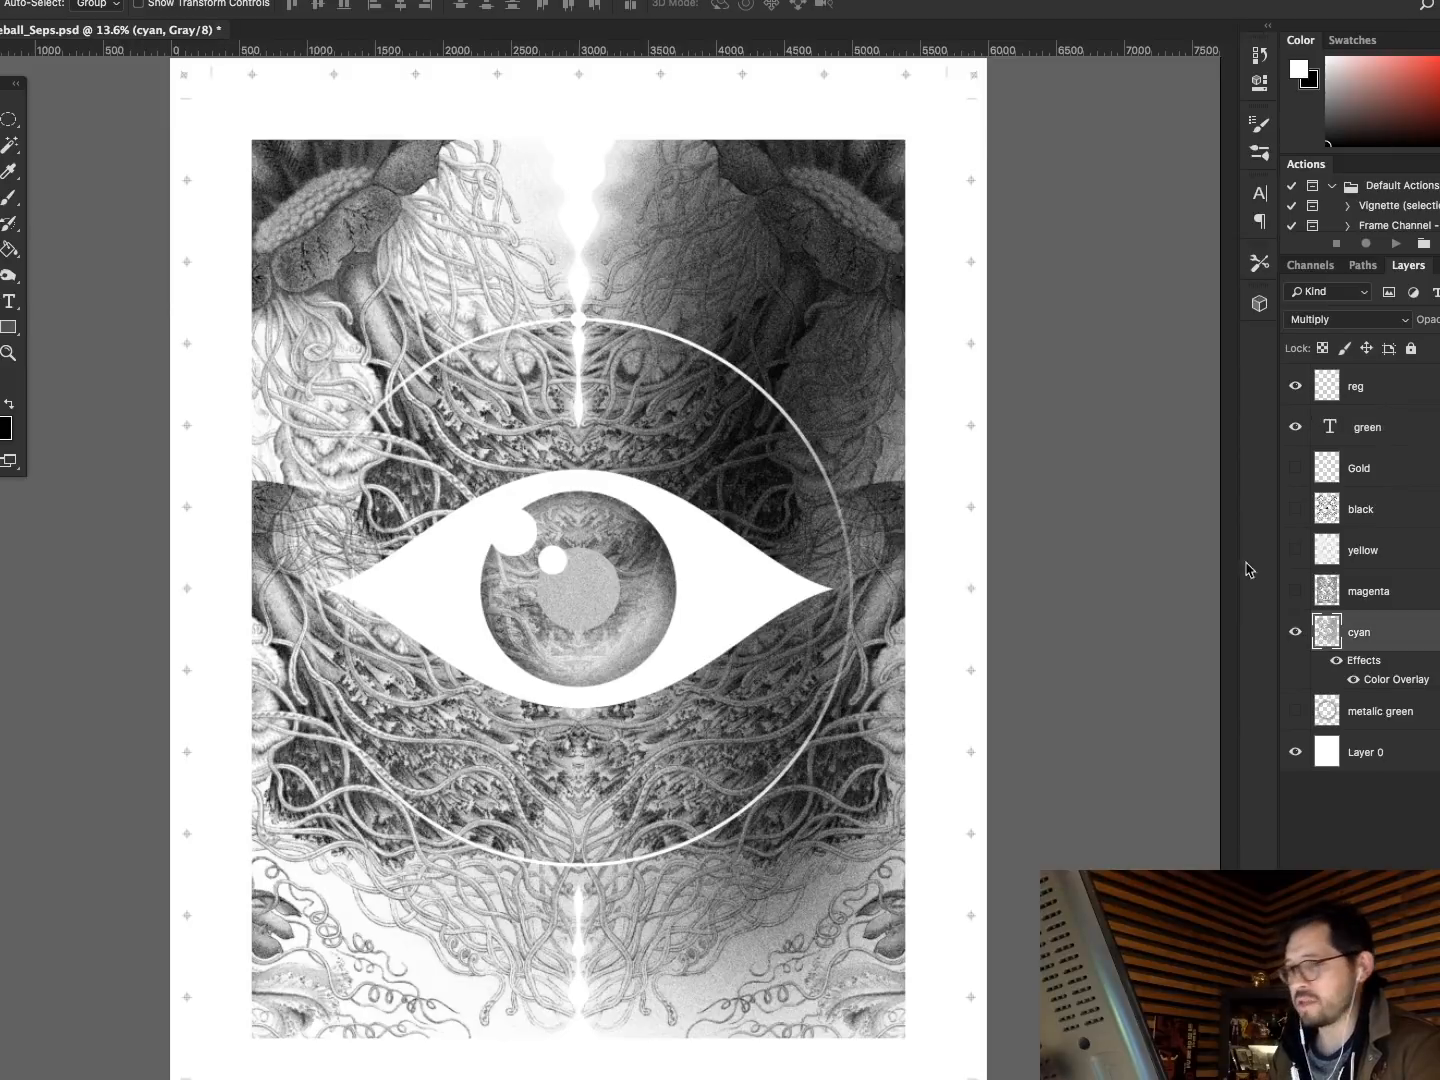
# Change the green ink label's text to "cyan".
pyautogui.doubleClick(1329, 428)
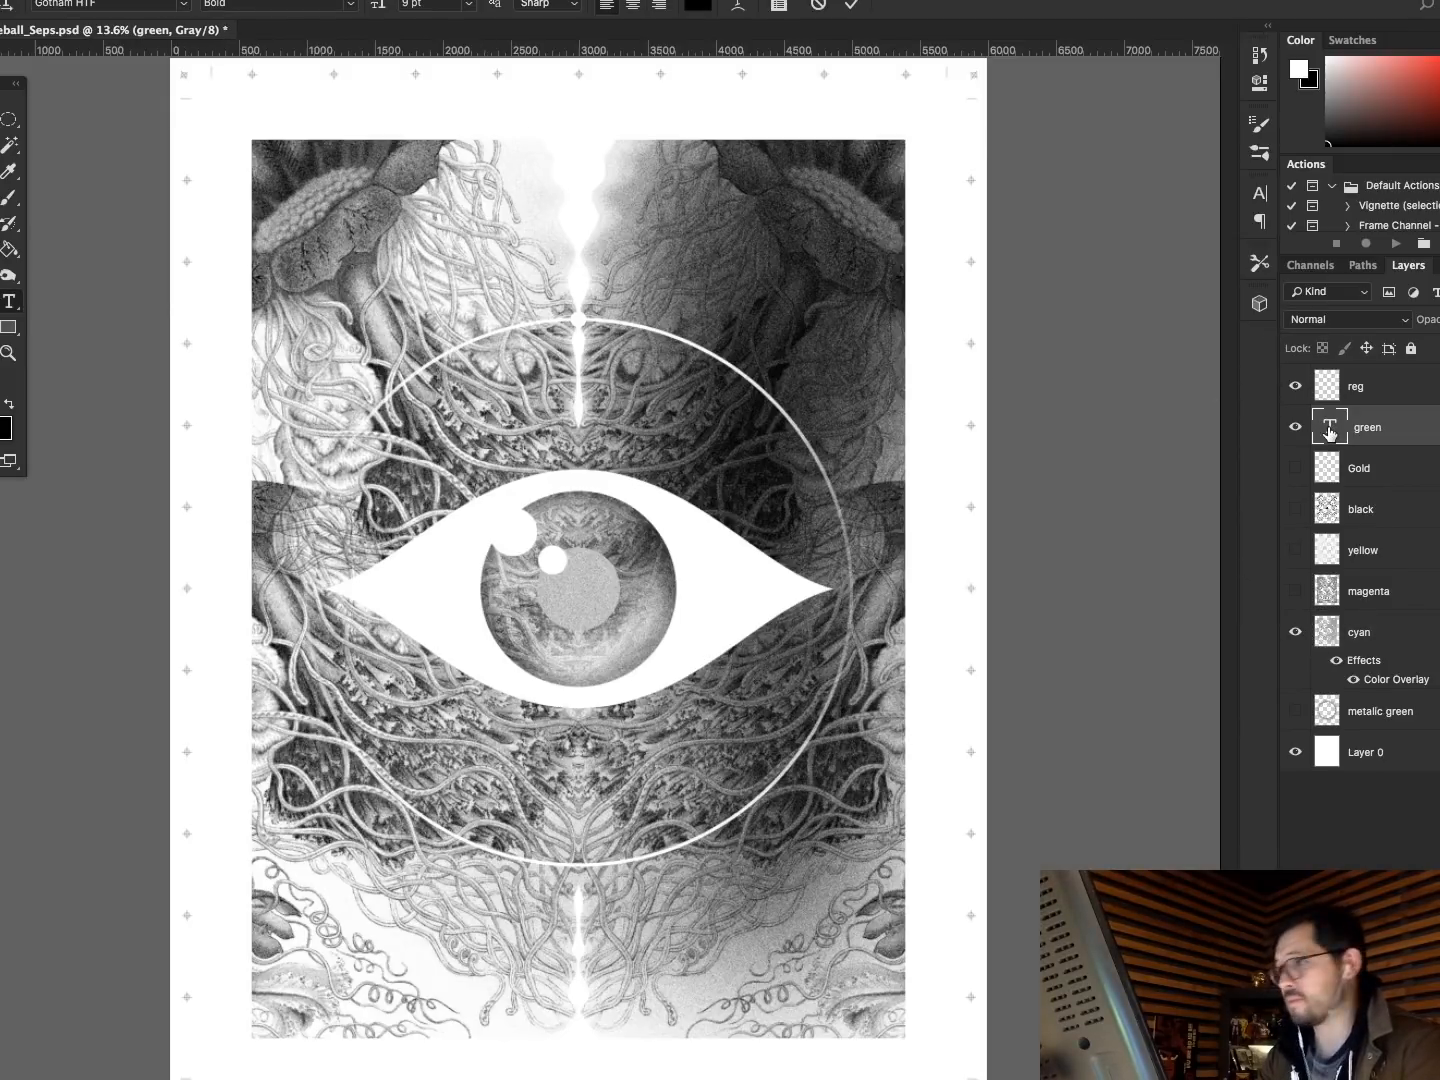
pyautogui.press('Escape')
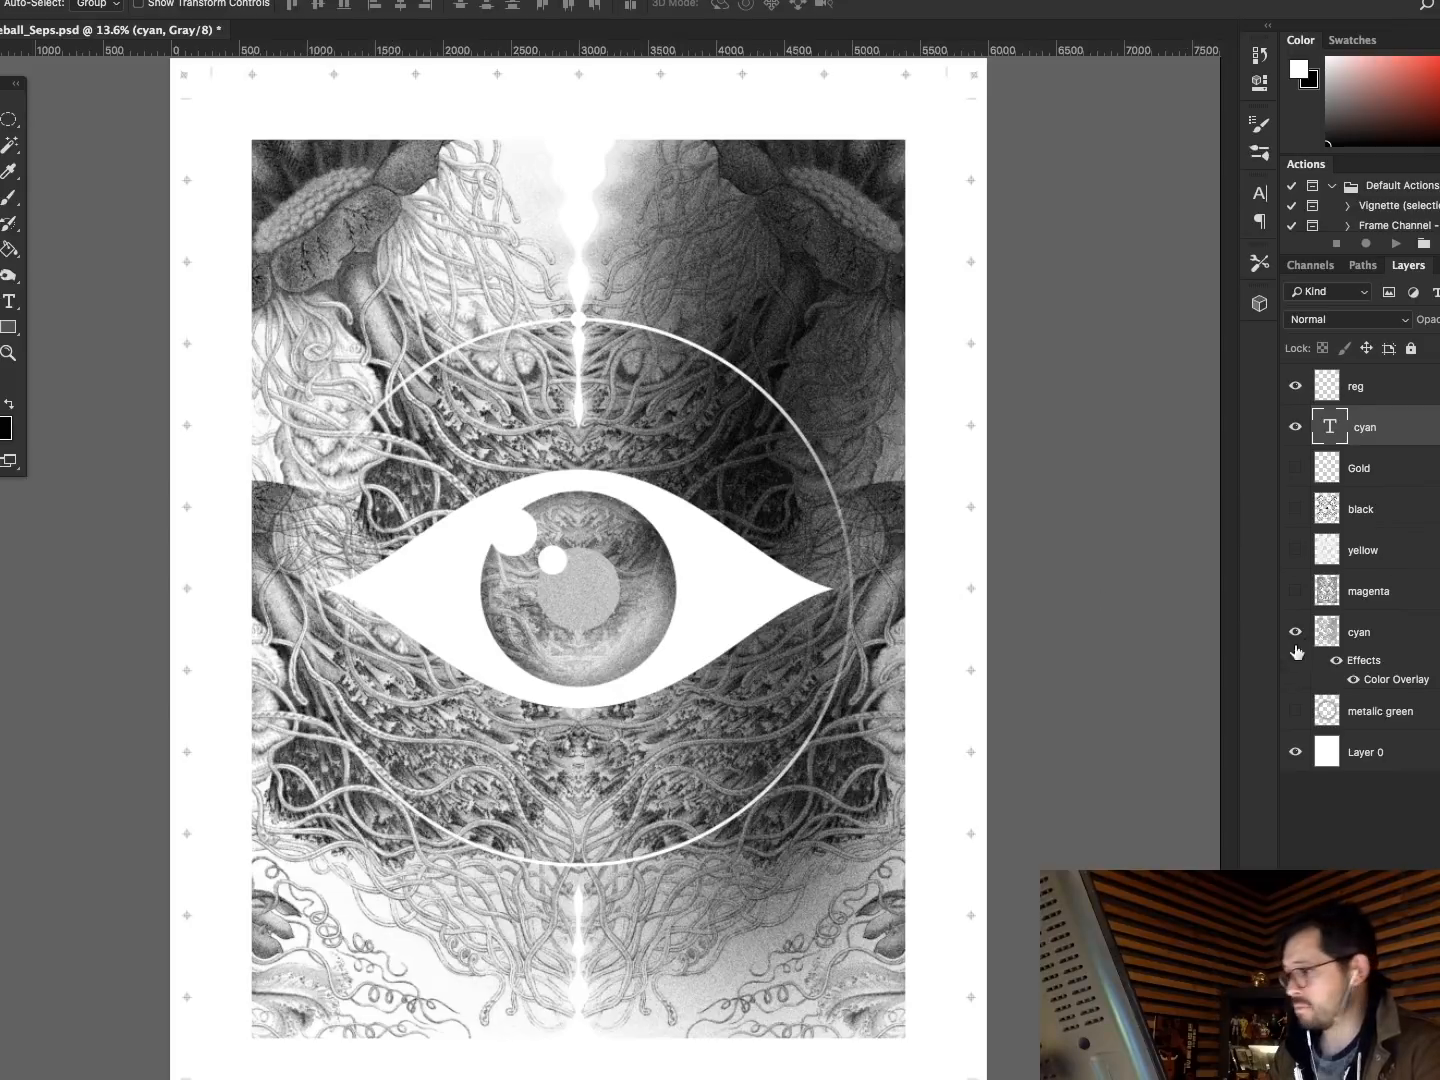
pyautogui.click(1327, 633)
# Save the cyan separation as a Photoshop PDF copy without layers, named CMYK_Eyeball_Seps2.pdf.
pyautogui.click(111, 0)
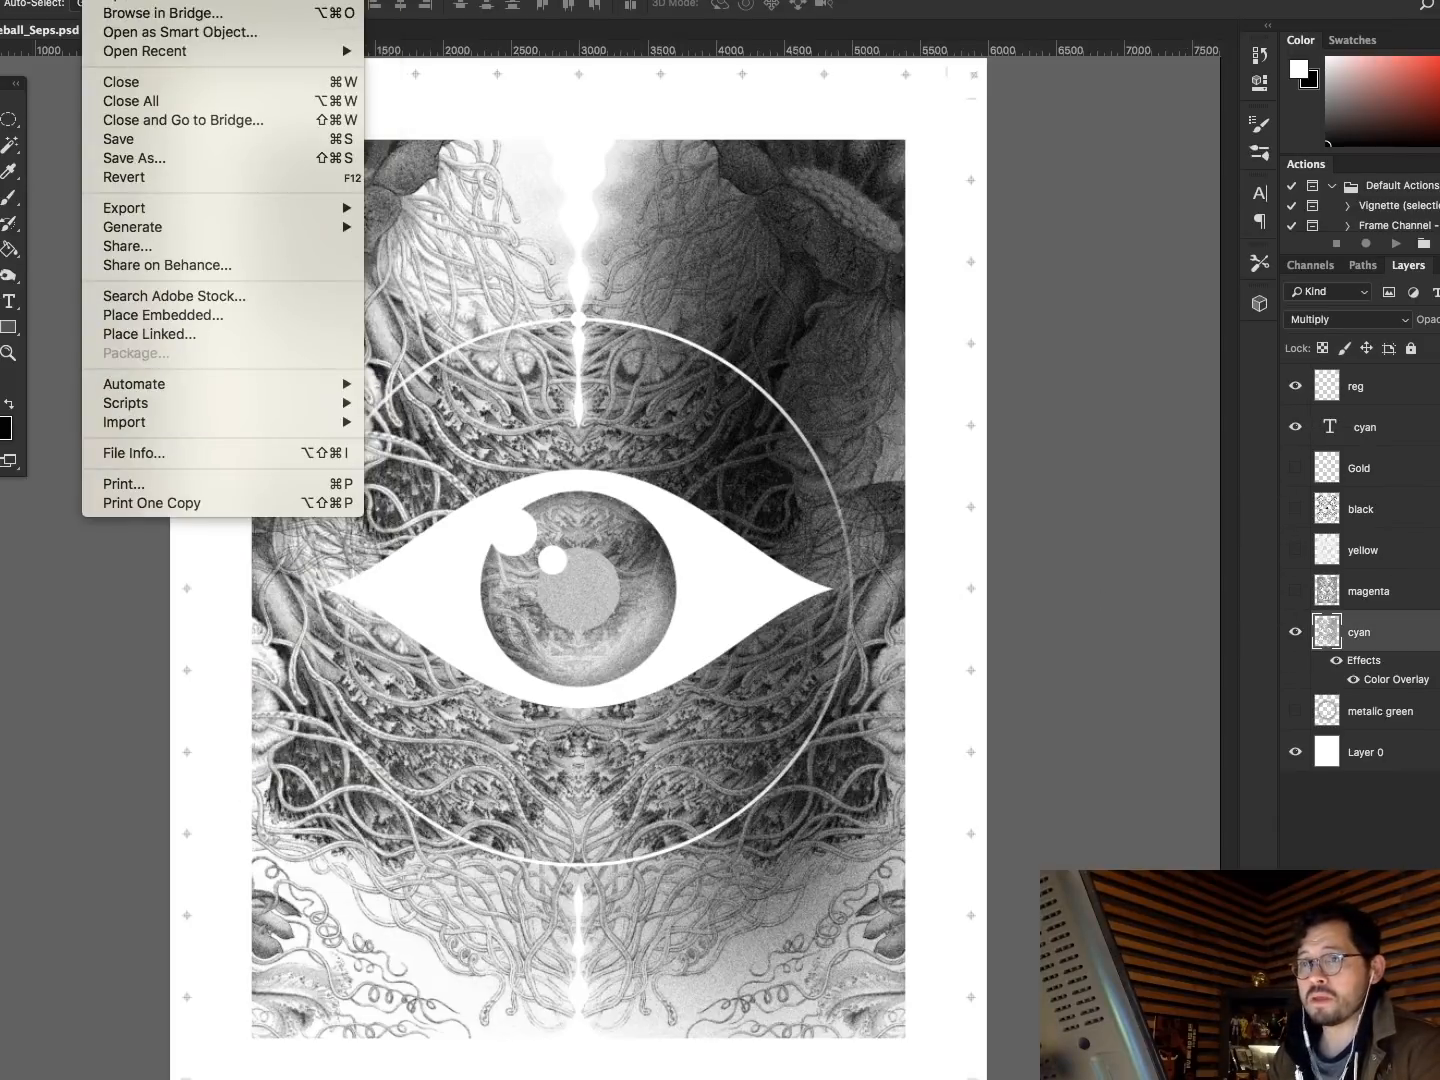
pyautogui.click(133, 157)
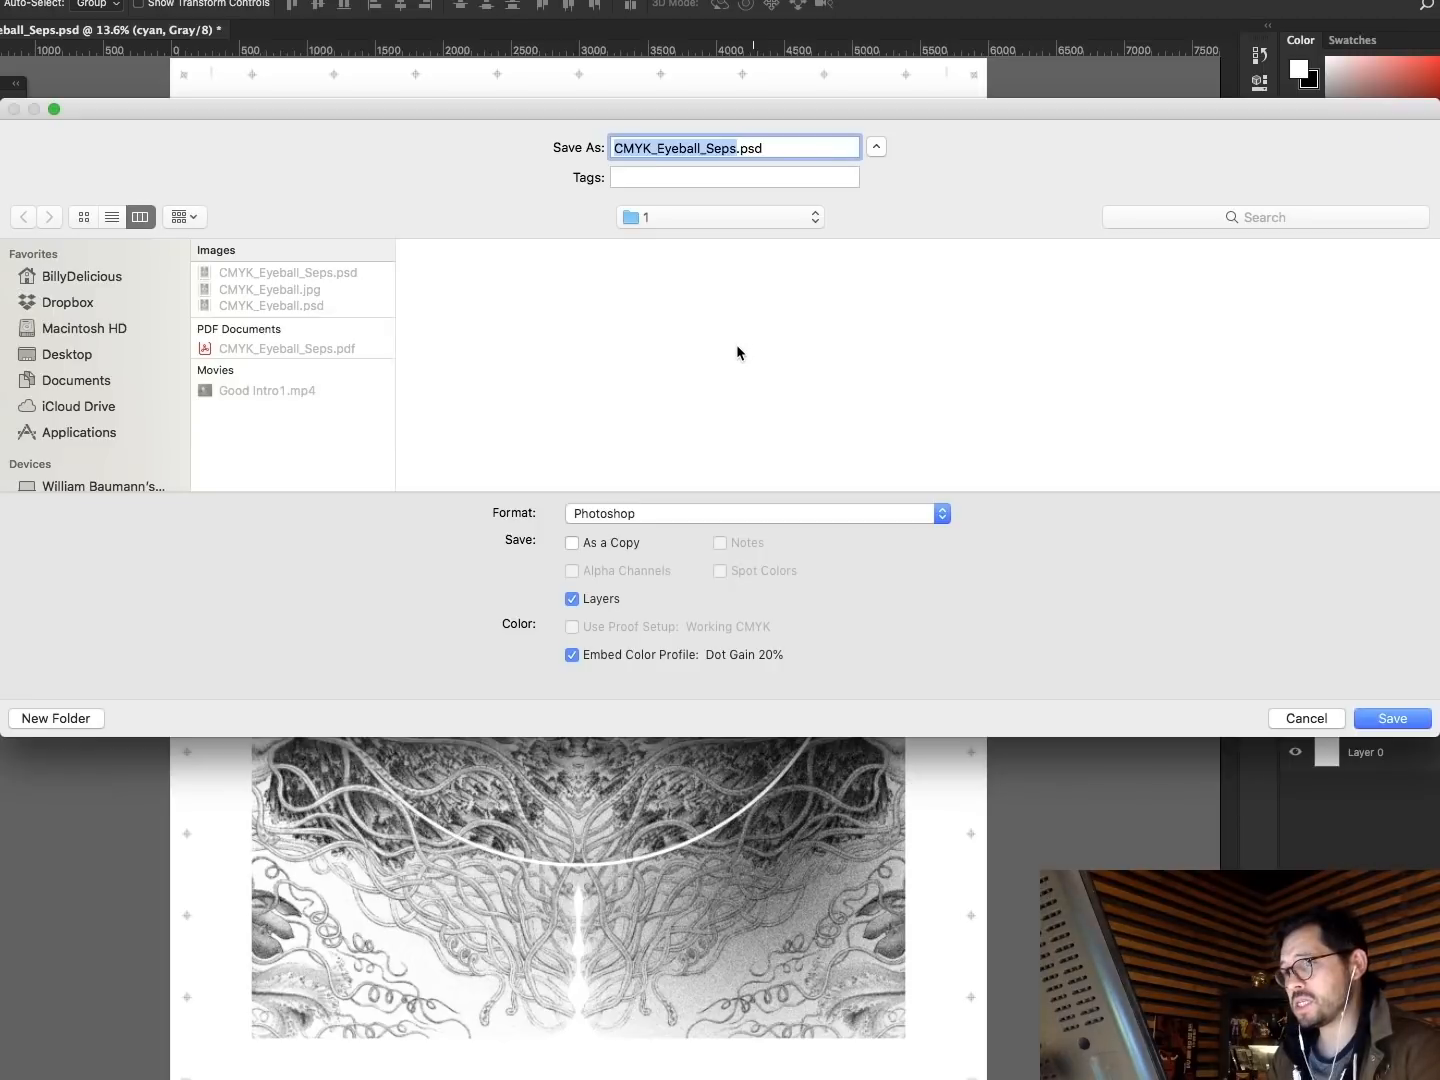
pyautogui.click(314, 352)
pyautogui.click(743, 150)
pyautogui.write('2')
pyautogui.click(608, 599)
pyautogui.click(636, 512)
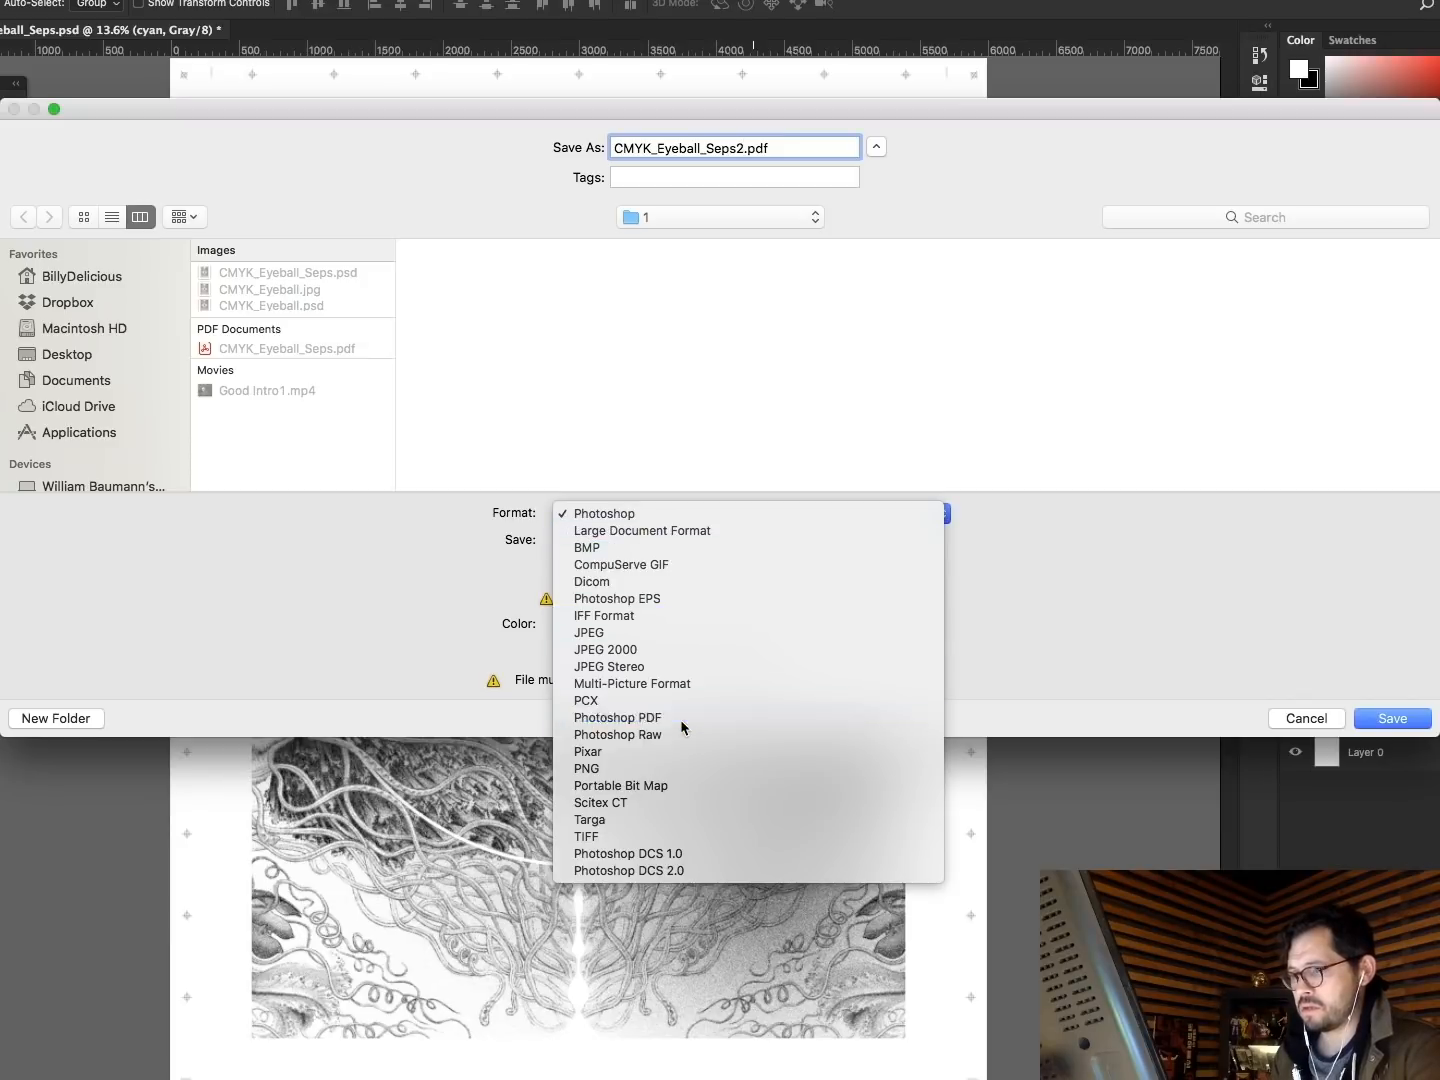
pyautogui.click(684, 718)
pyautogui.click(1399, 719)
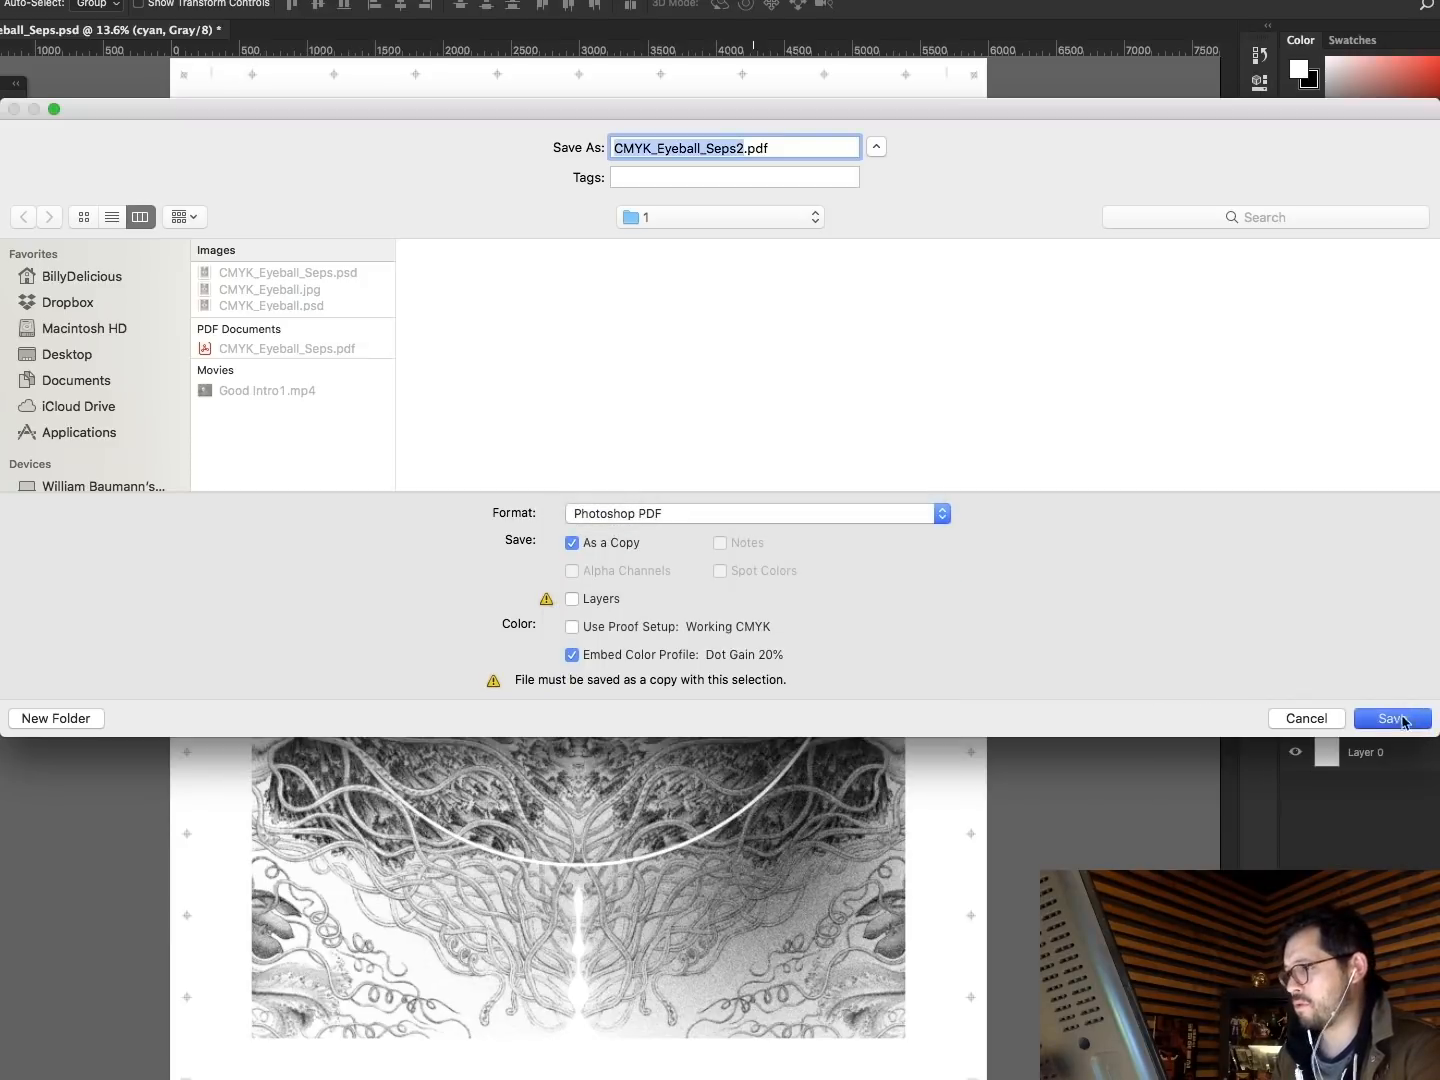
pyautogui.click(915, 600)
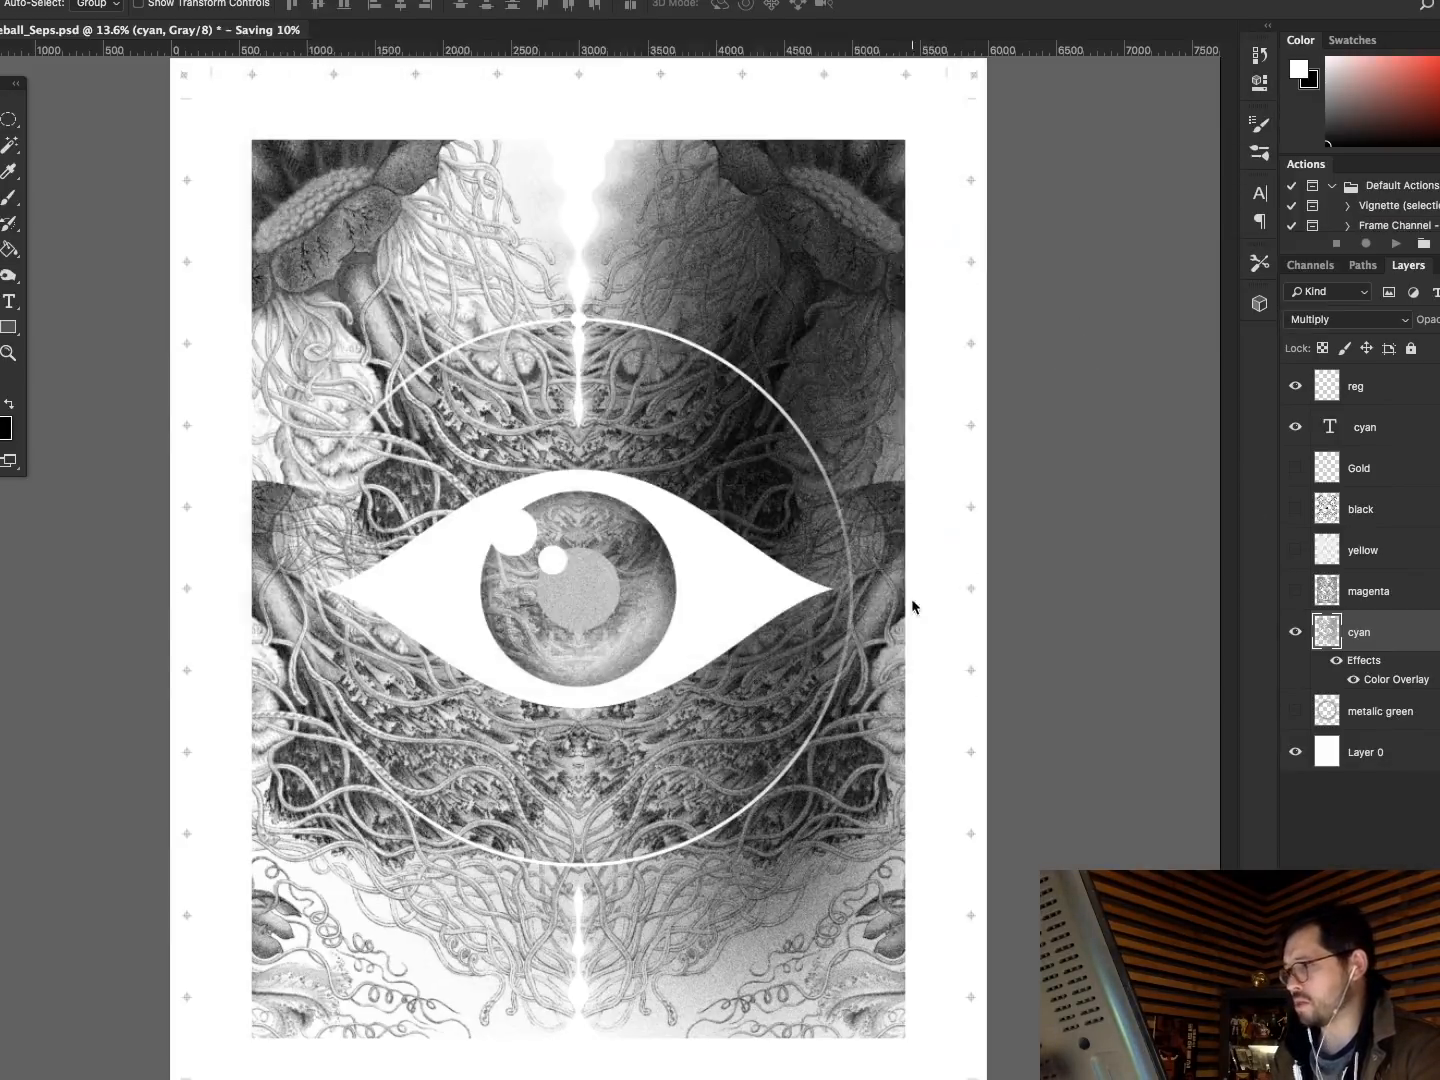
# Move the Color Overlay effect from cyan to the magenta layer, hide cyan and show magenta.
pyautogui.moveTo(1370, 663); pyautogui.dragTo(1379, 595)
pyautogui.click(1292, 670)
pyautogui.click(1295, 591)
pyautogui.click(1320, 591)
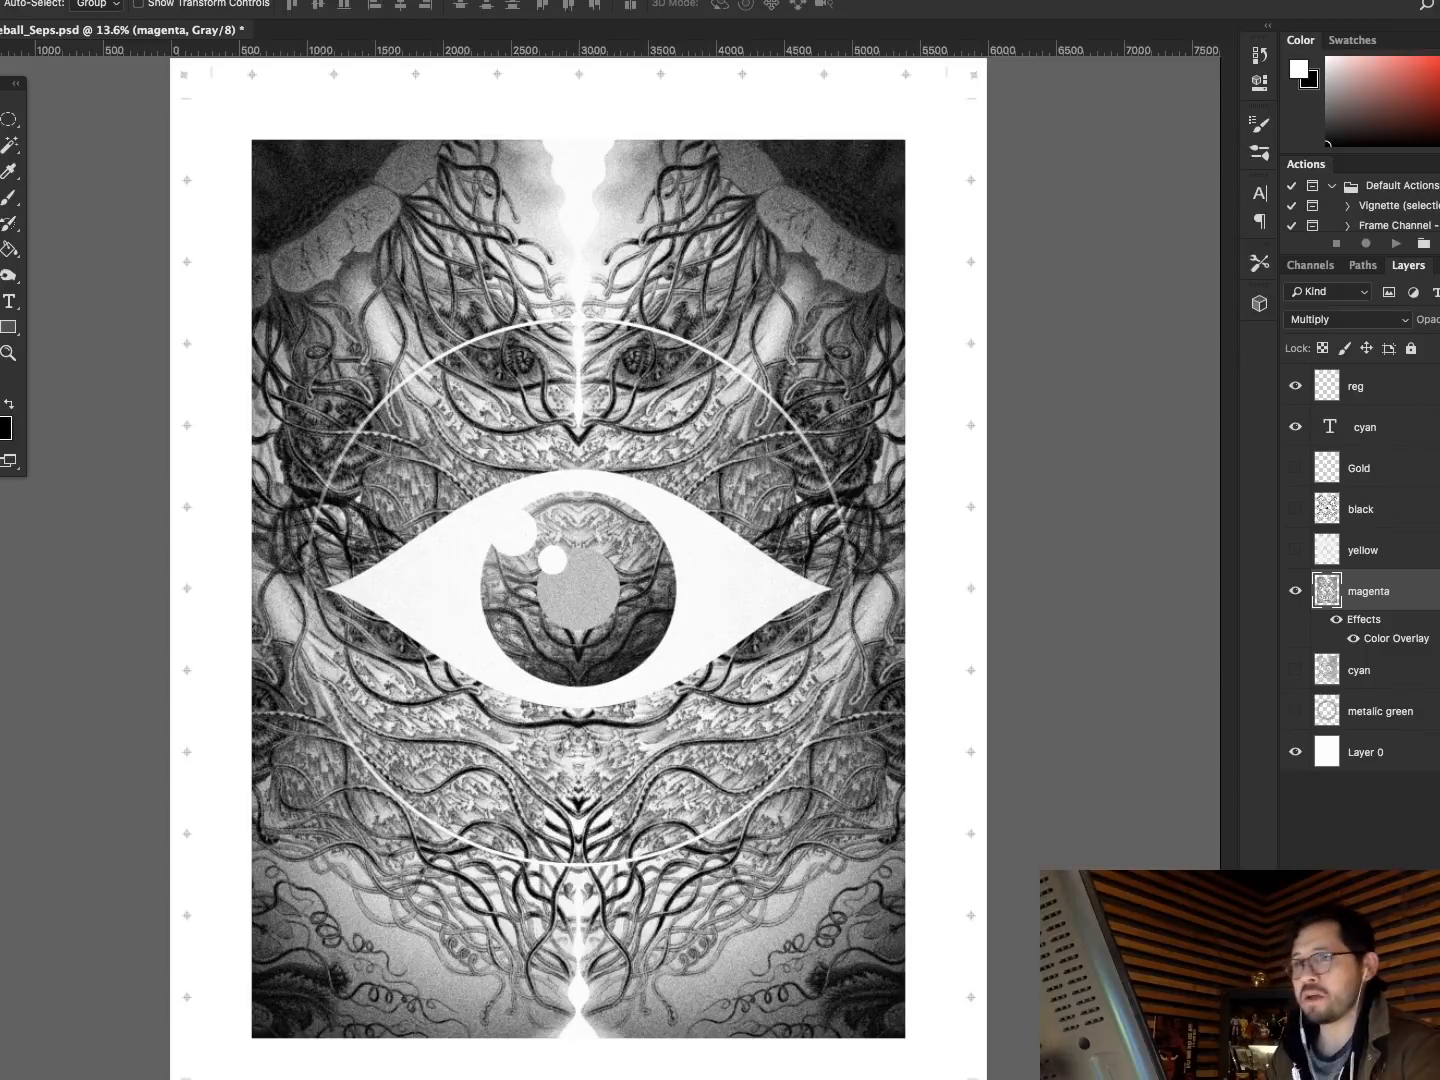
# Change the cyan ink label's text to "magenta".
pyautogui.doubleClick(1329, 428)
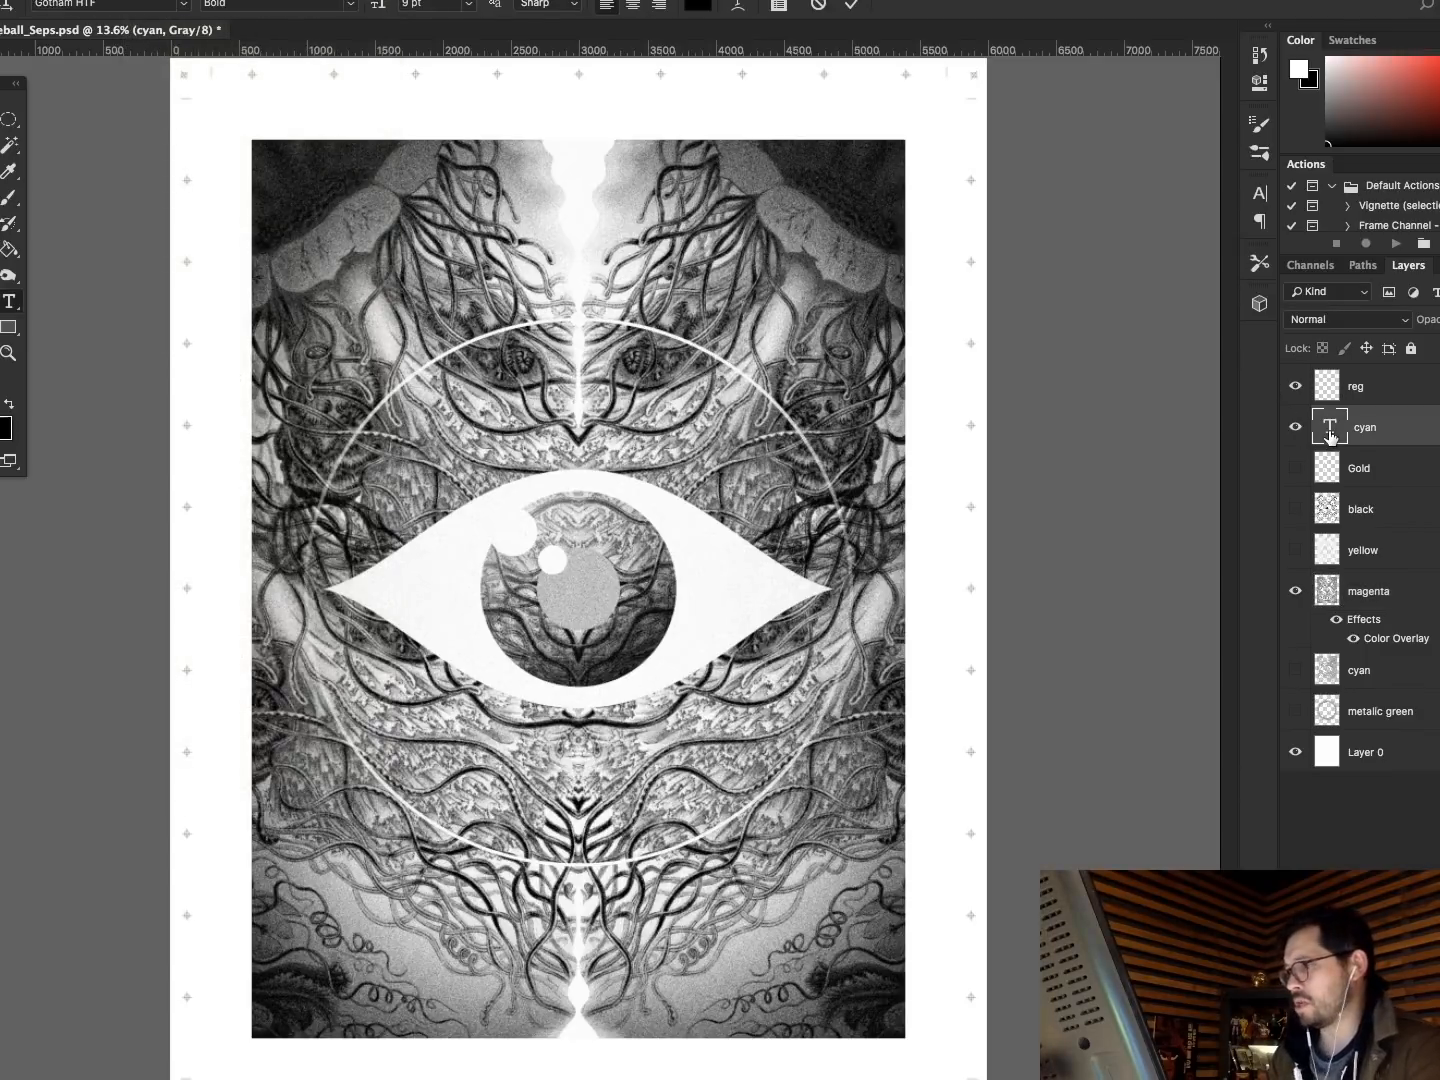
pyautogui.write('magenta')
pyautogui.press('super+Return')
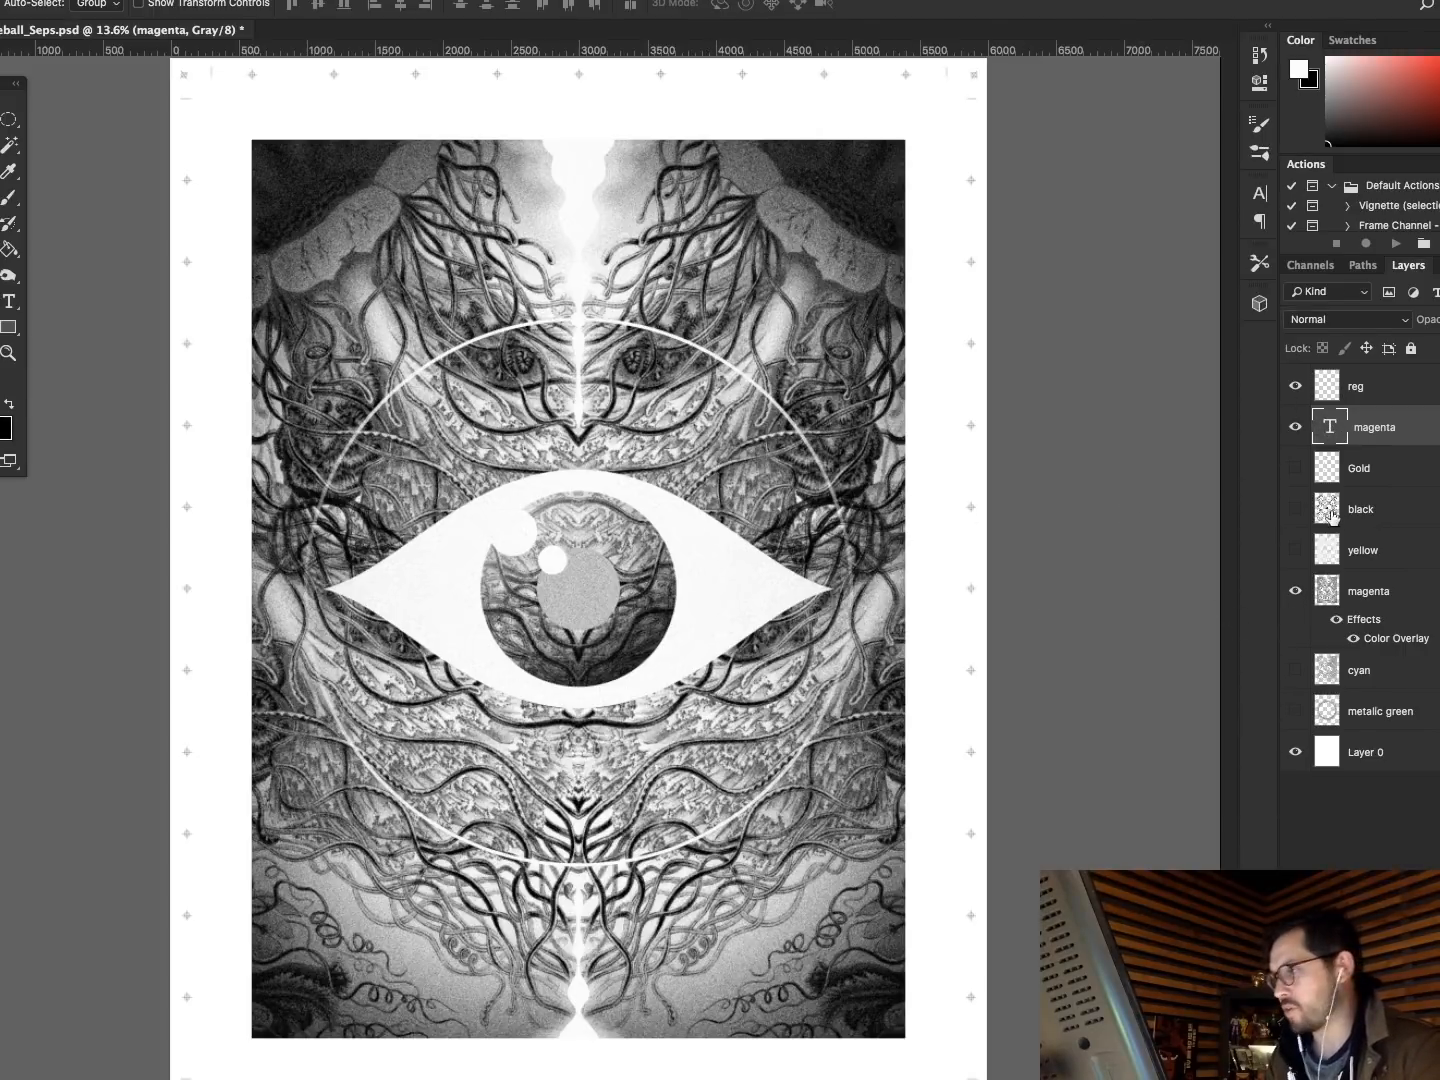
# Save the magenta separation as a Photoshop PDF copy without layers, named CMYK_Eyeball_Seps3.pdf.
pyautogui.click(97, 0)
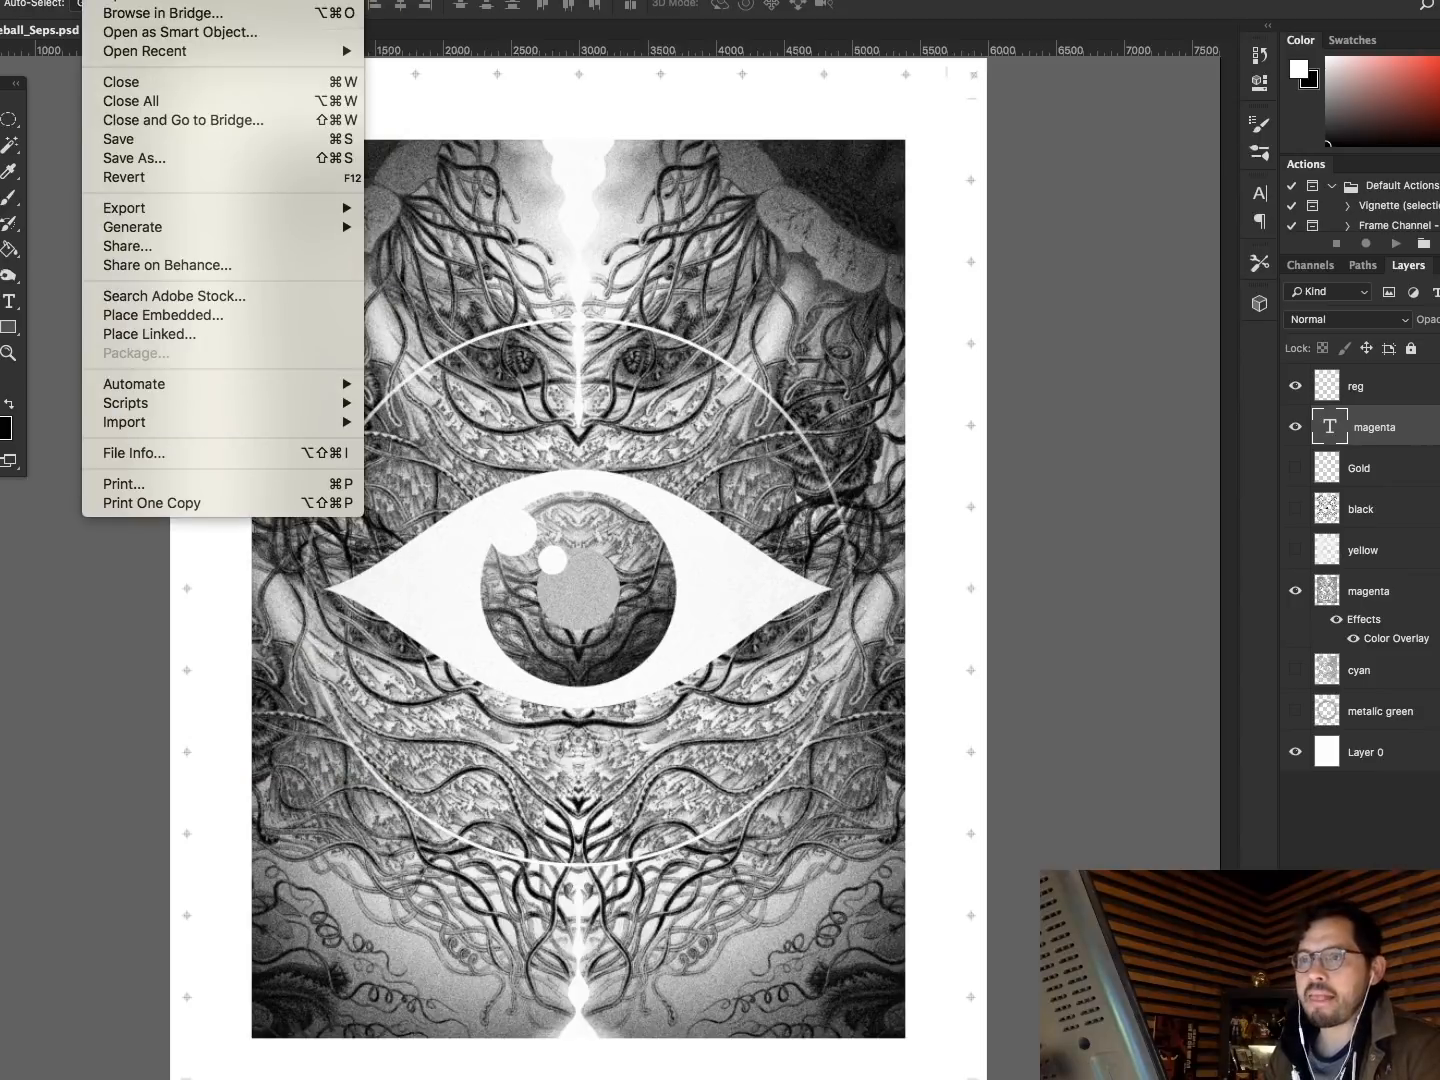
pyautogui.click(139, 156)
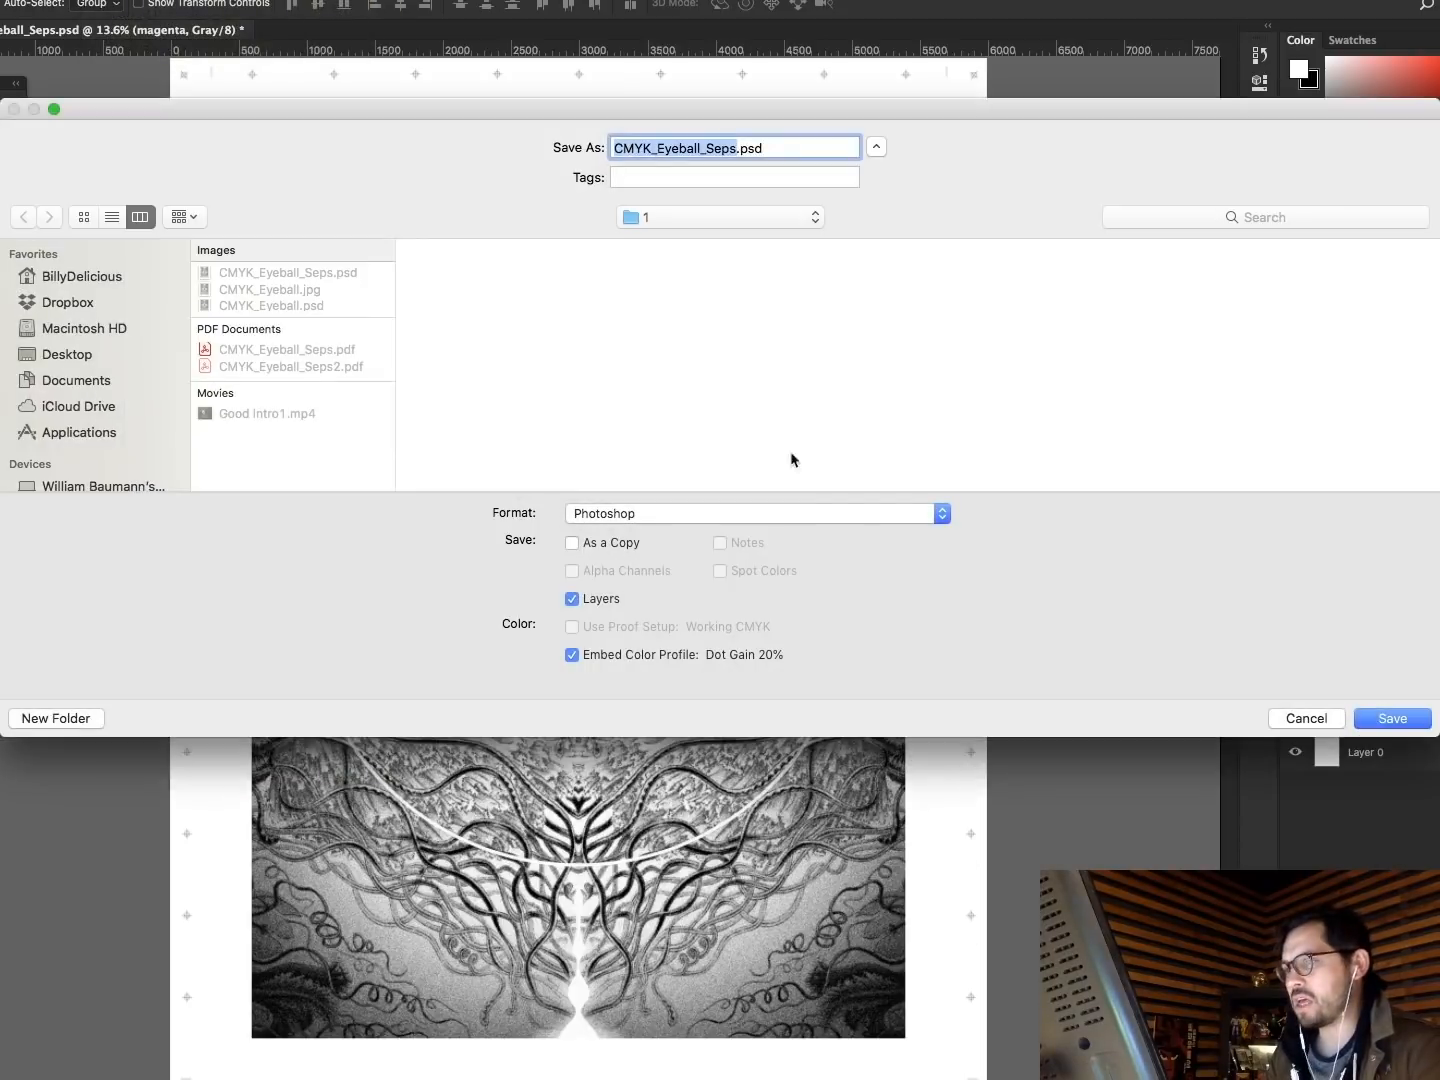
pyautogui.click(631, 516)
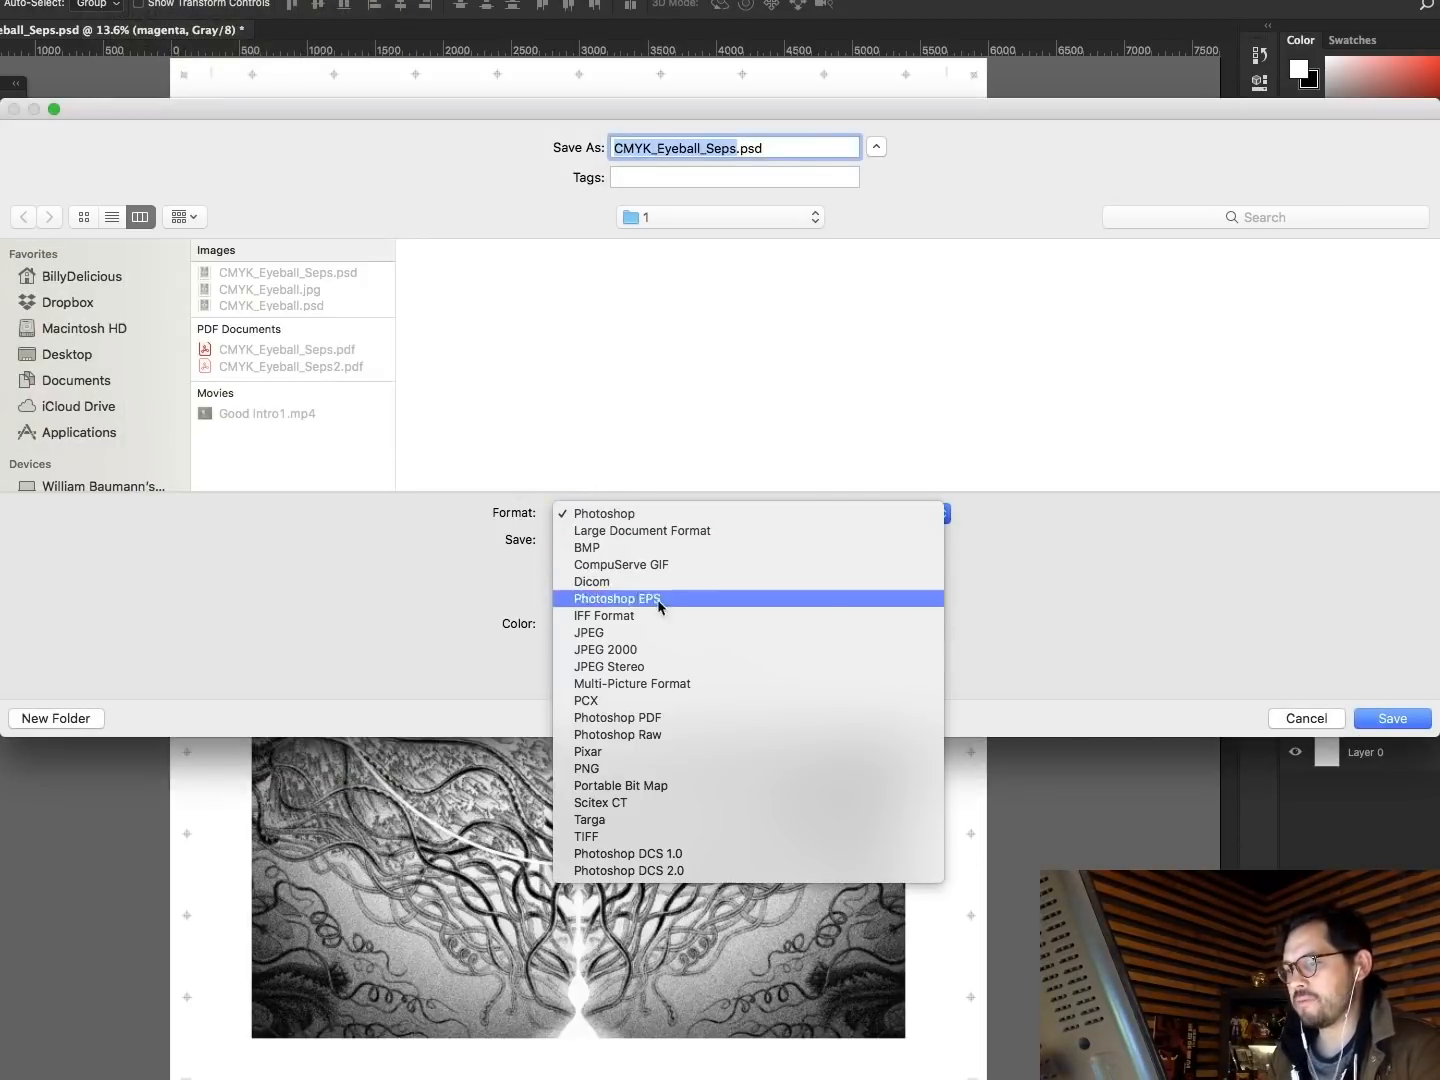
pyautogui.click(668, 719)
pyautogui.click(338, 368)
pyautogui.click(742, 149)
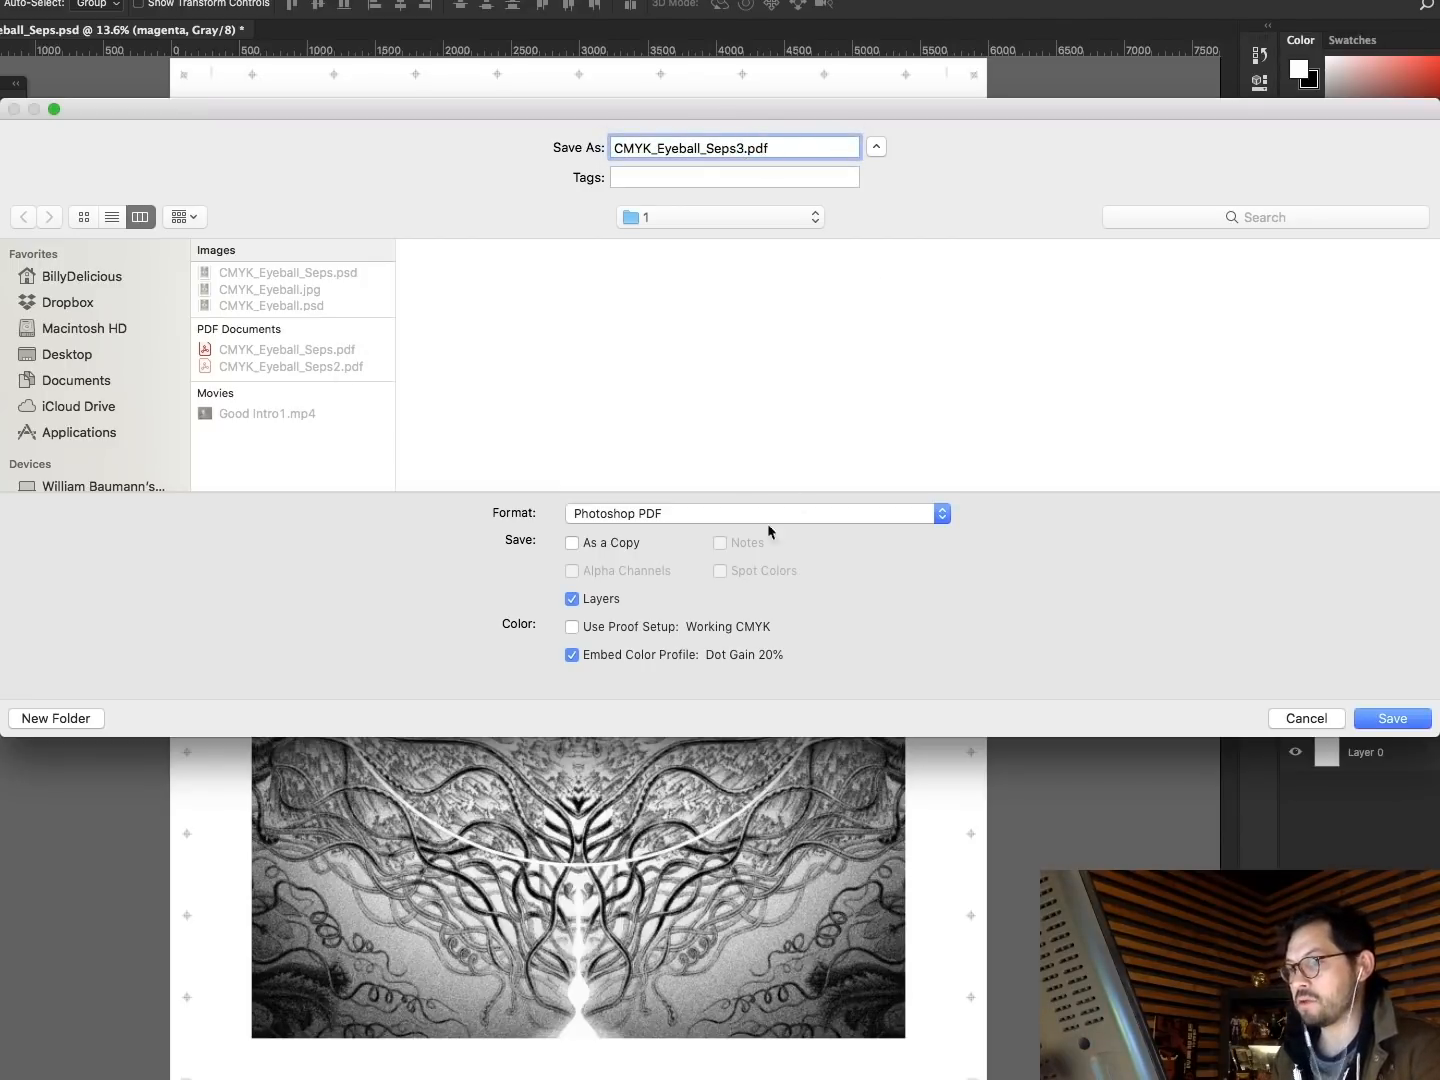
pyautogui.click(592, 604)
pyautogui.click(1392, 719)
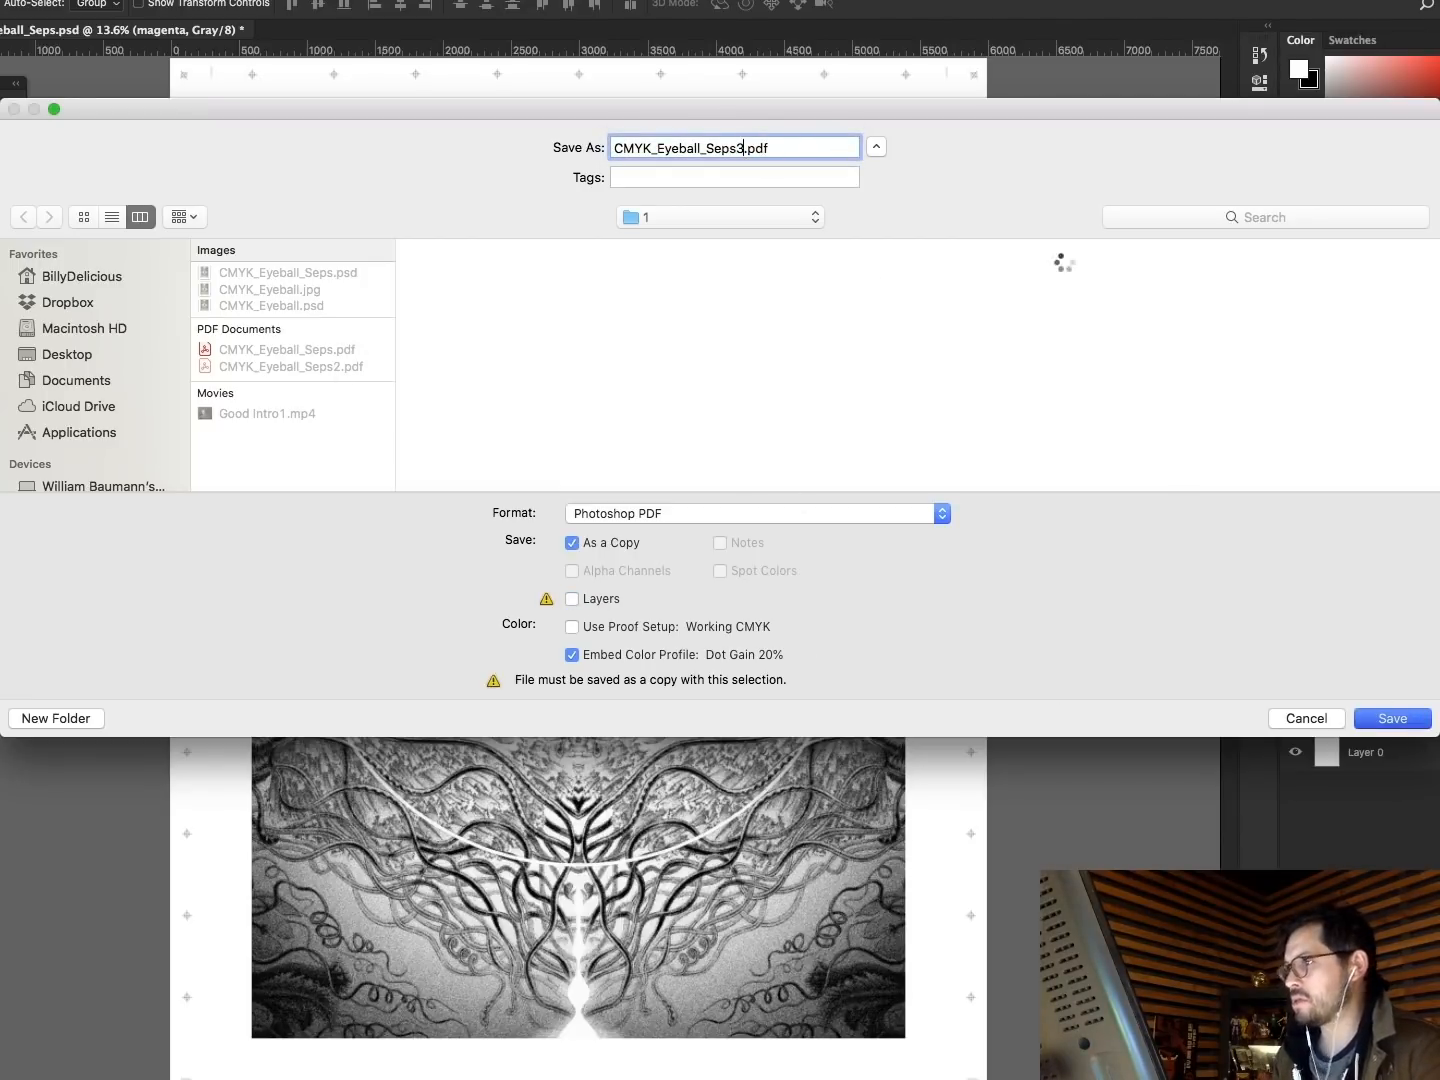
pyautogui.press('Return')
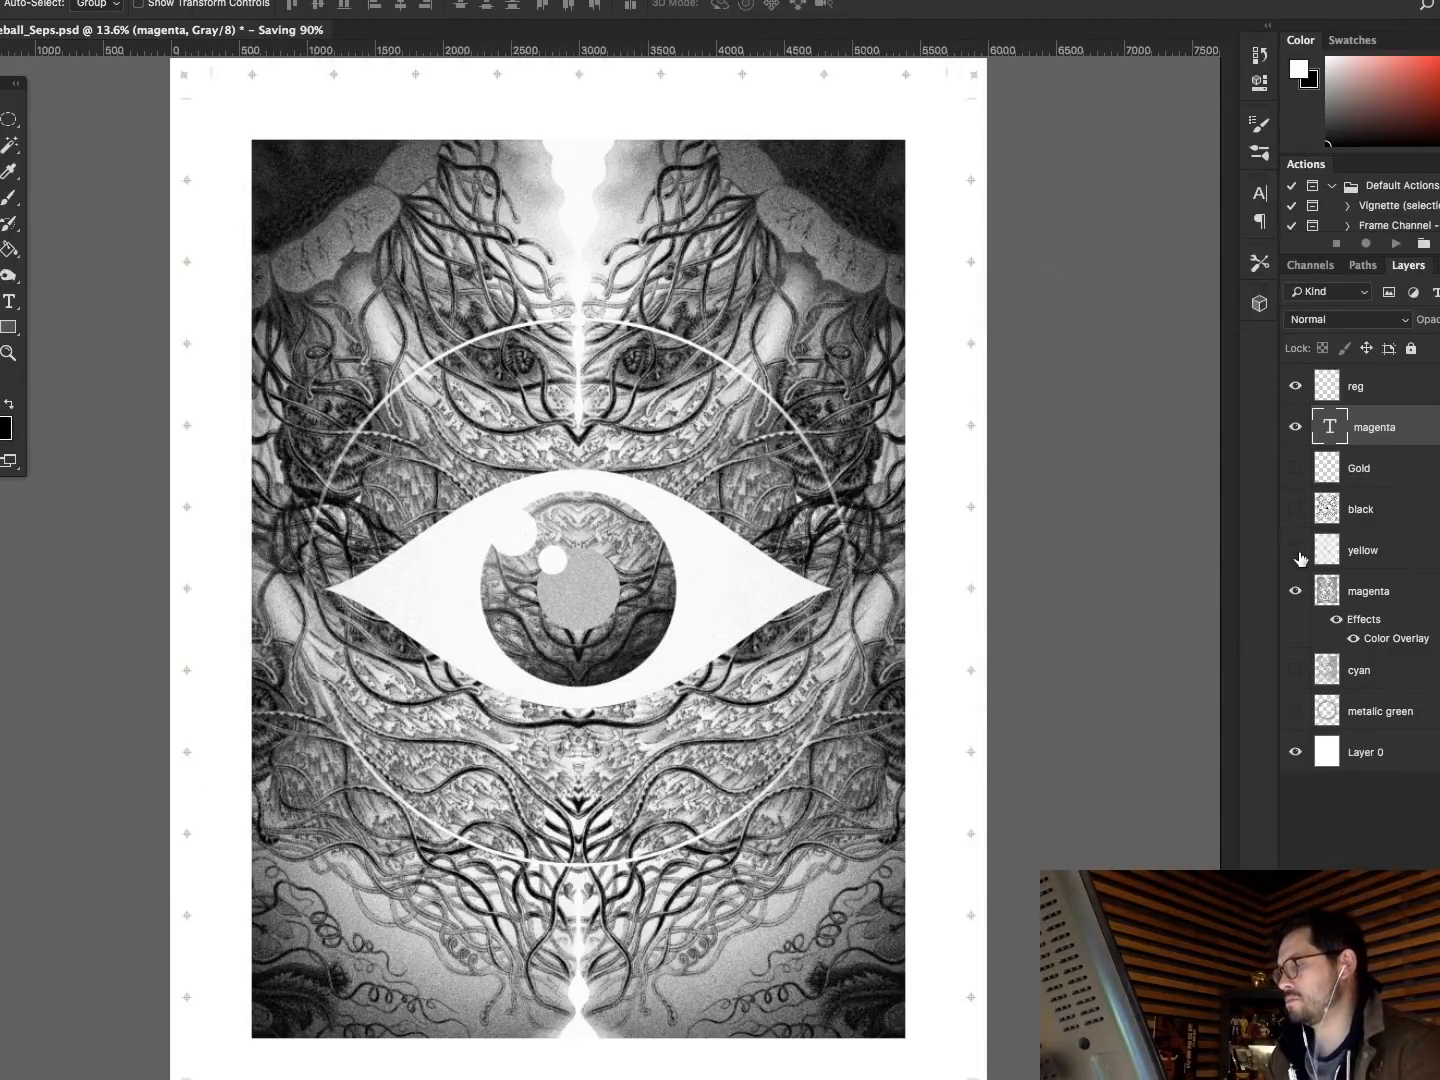
# Move the Color Overlay effect from magenta to the yellow layer, hide magenta and show yellow.
pyautogui.moveTo(1405, 640); pyautogui.dragTo(1390, 553)
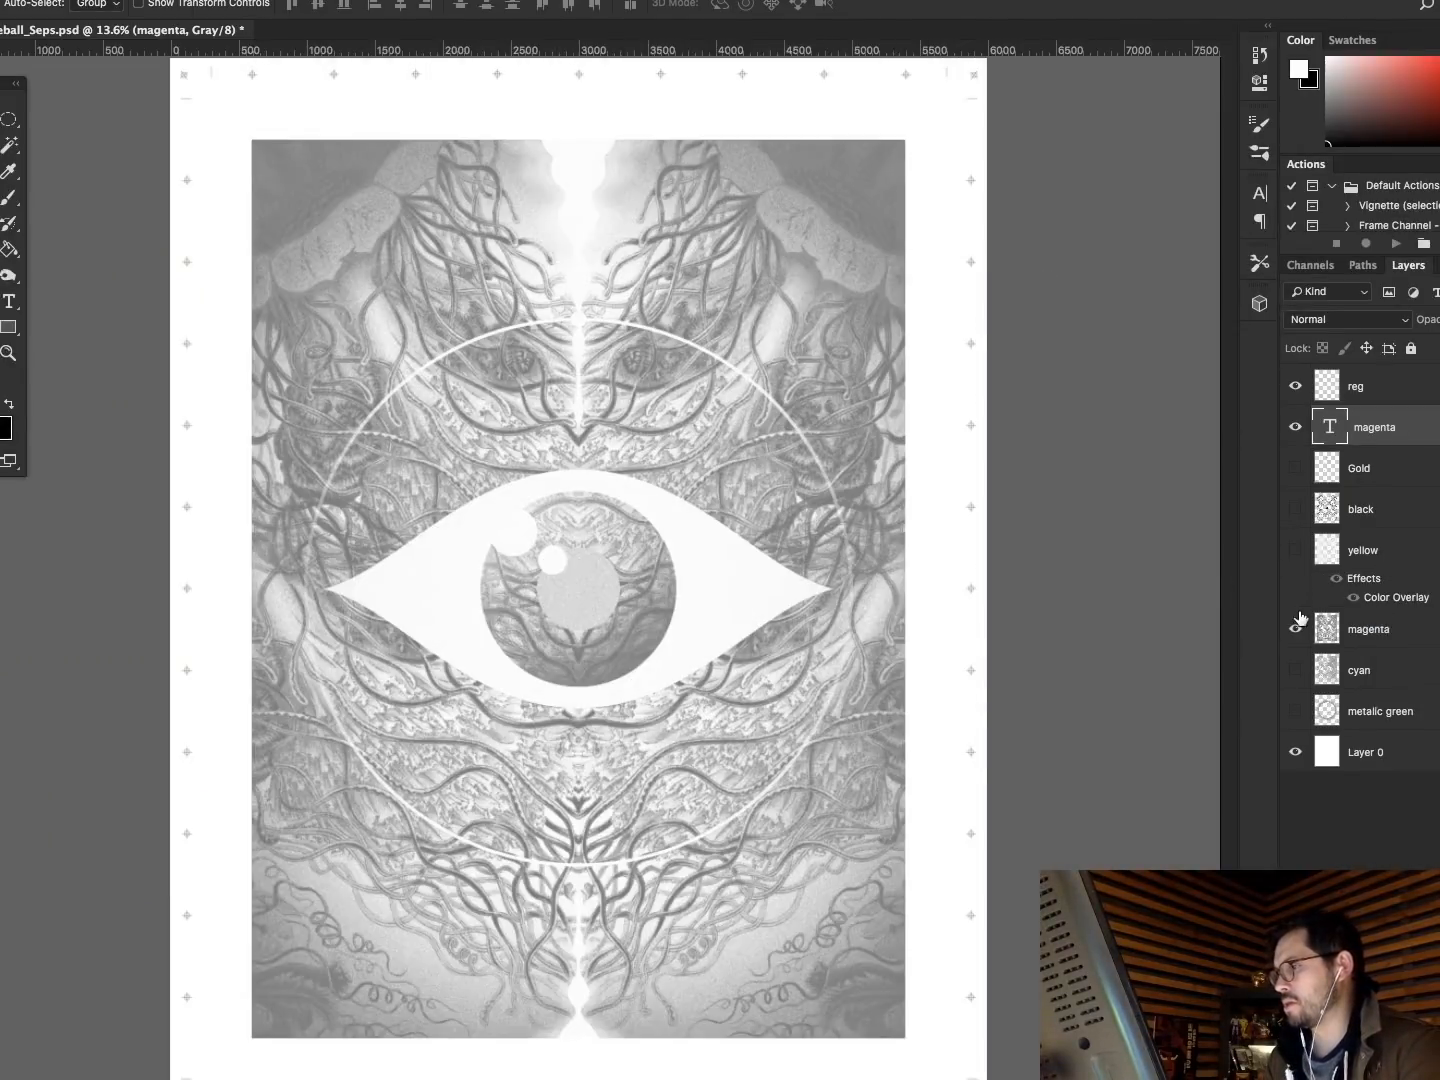
pyautogui.click(1293, 628)
pyautogui.click(1295, 550)
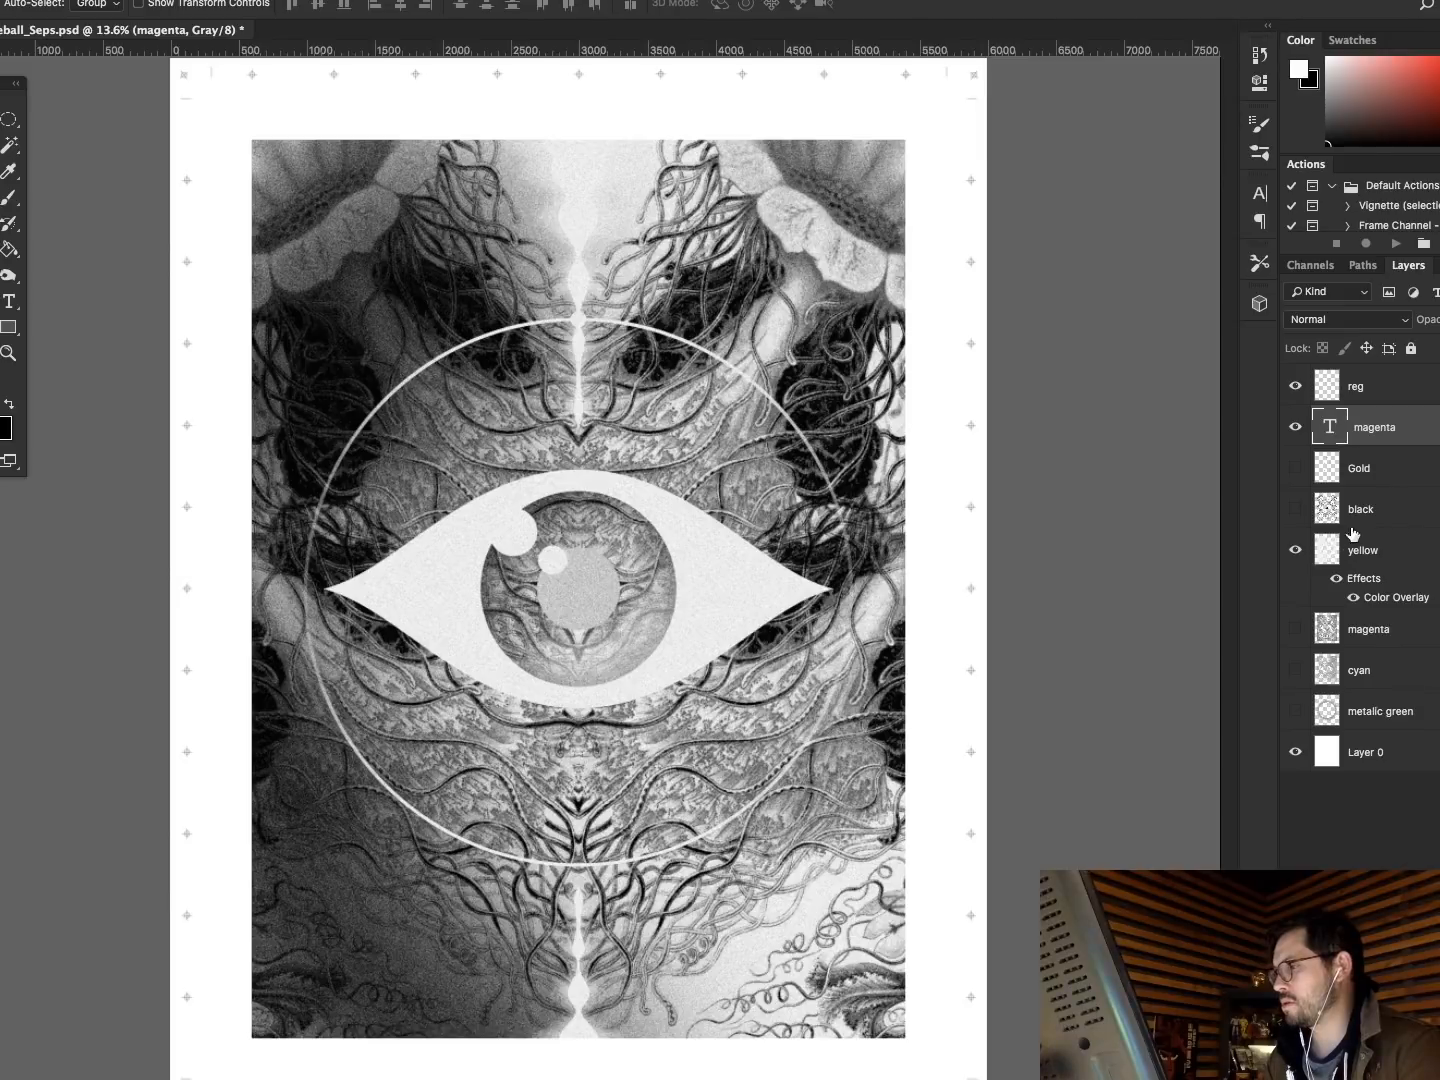
# Change the magenta ink label's text to "yellow".
pyautogui.doubleClick(1329, 427)
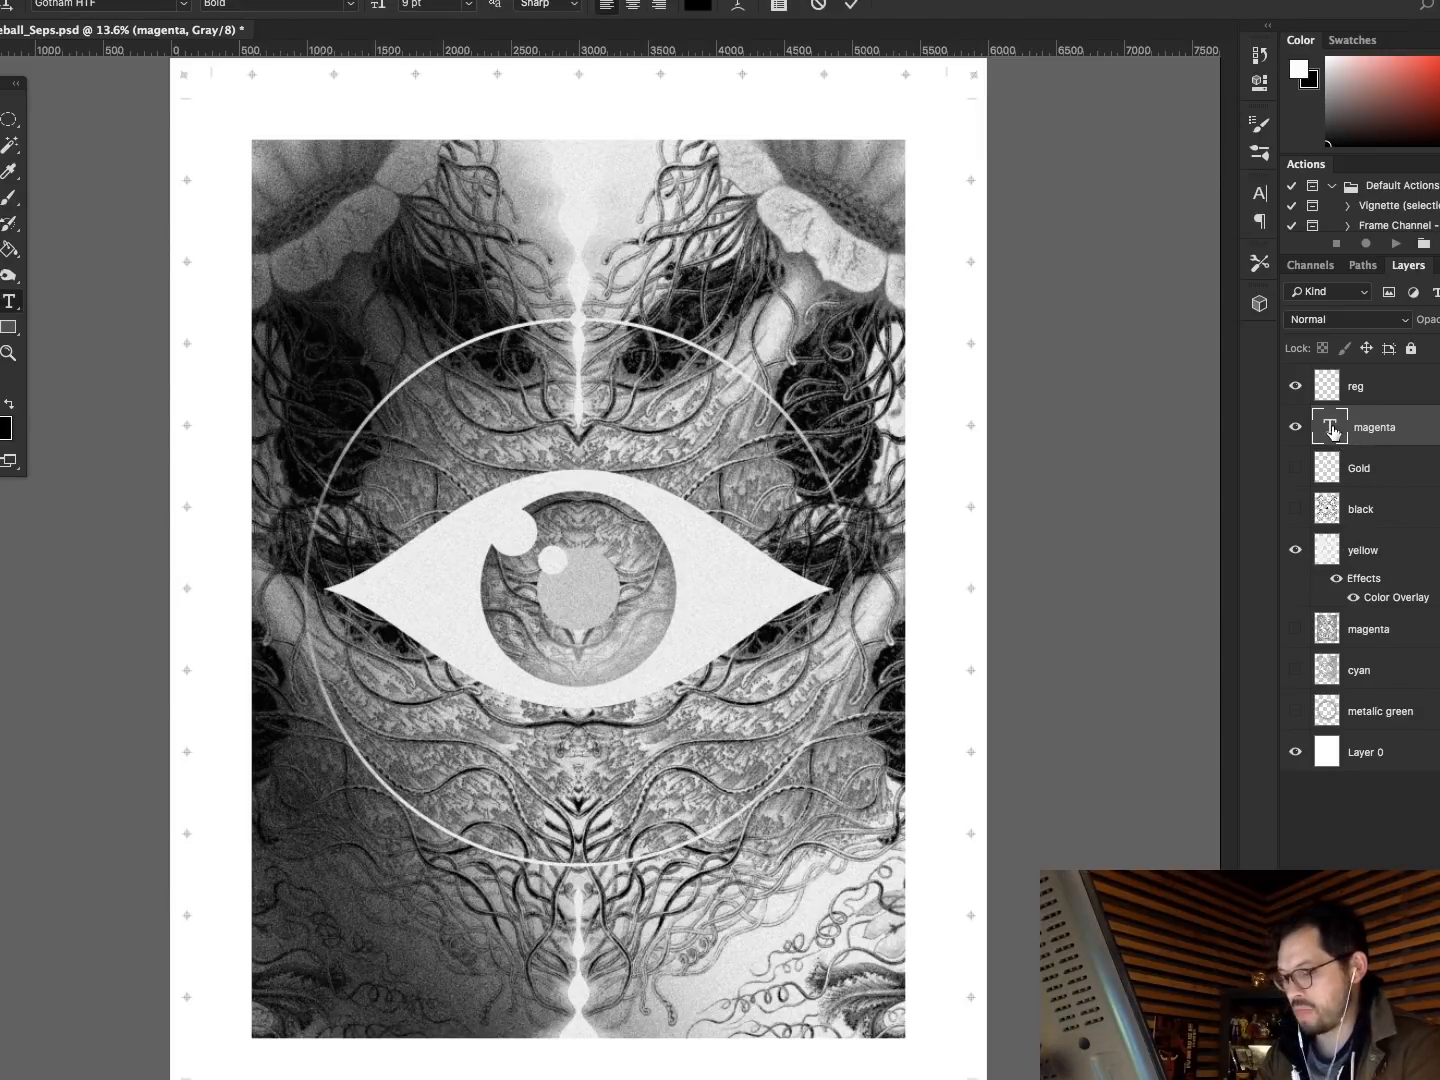
pyautogui.press('super+Return')
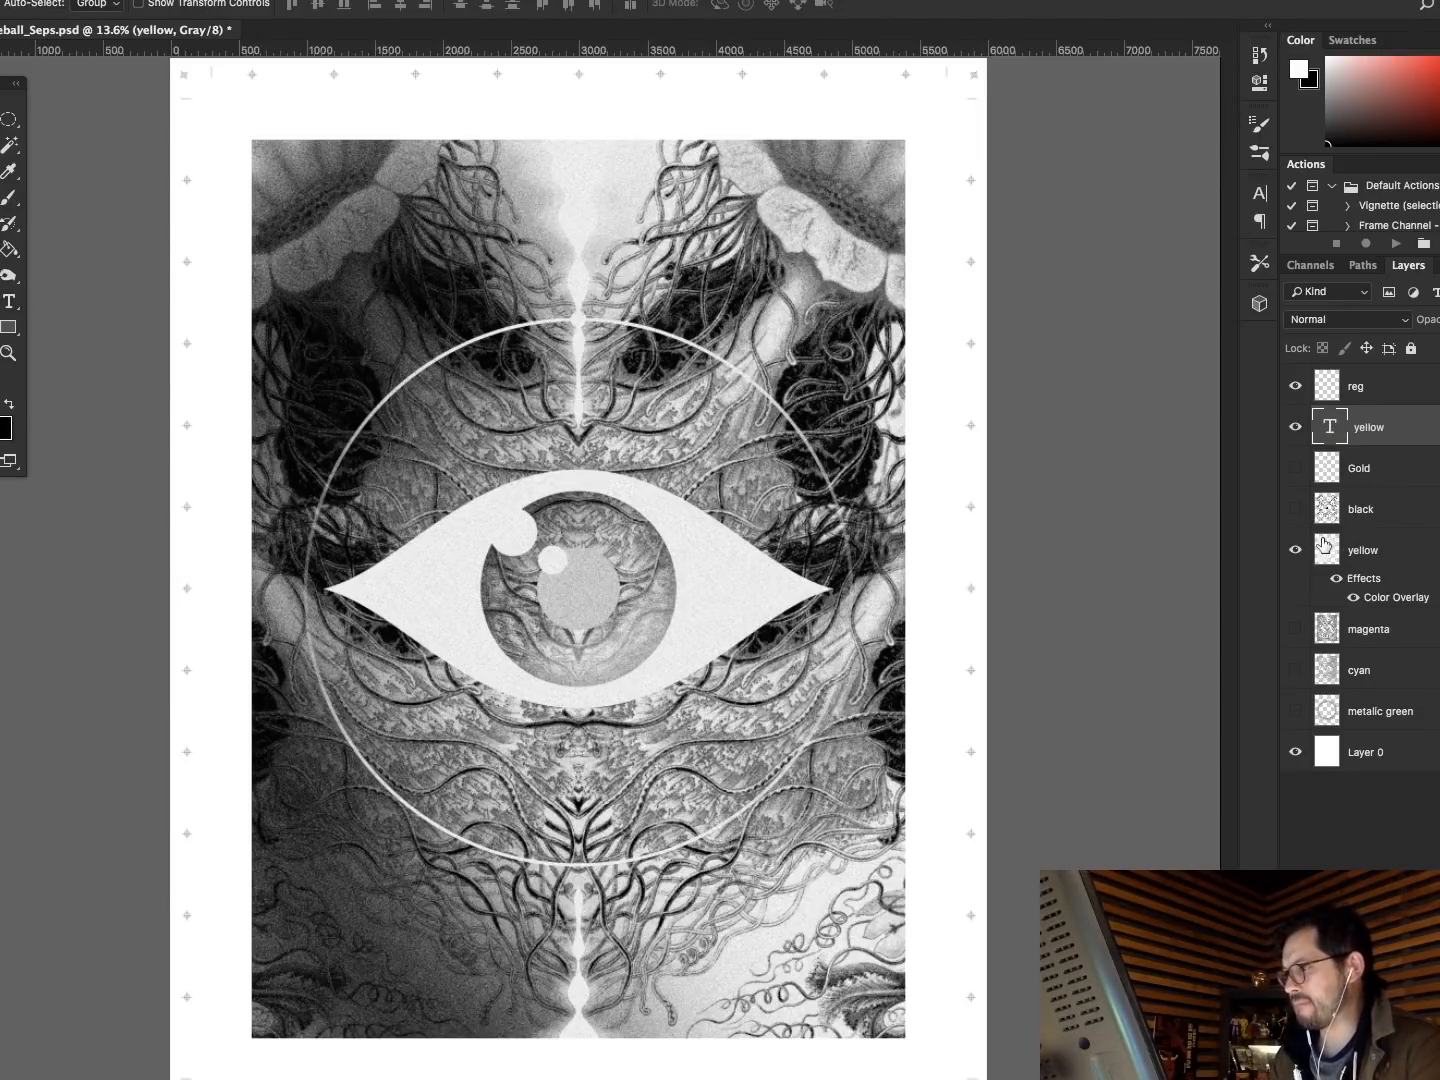
pyautogui.click(1325, 544)
# Save the yellow separation as a Photoshop PDF copy without layers, named CMYK_Eyeball_Seps4.pdf.
pyautogui.click(144, 0)
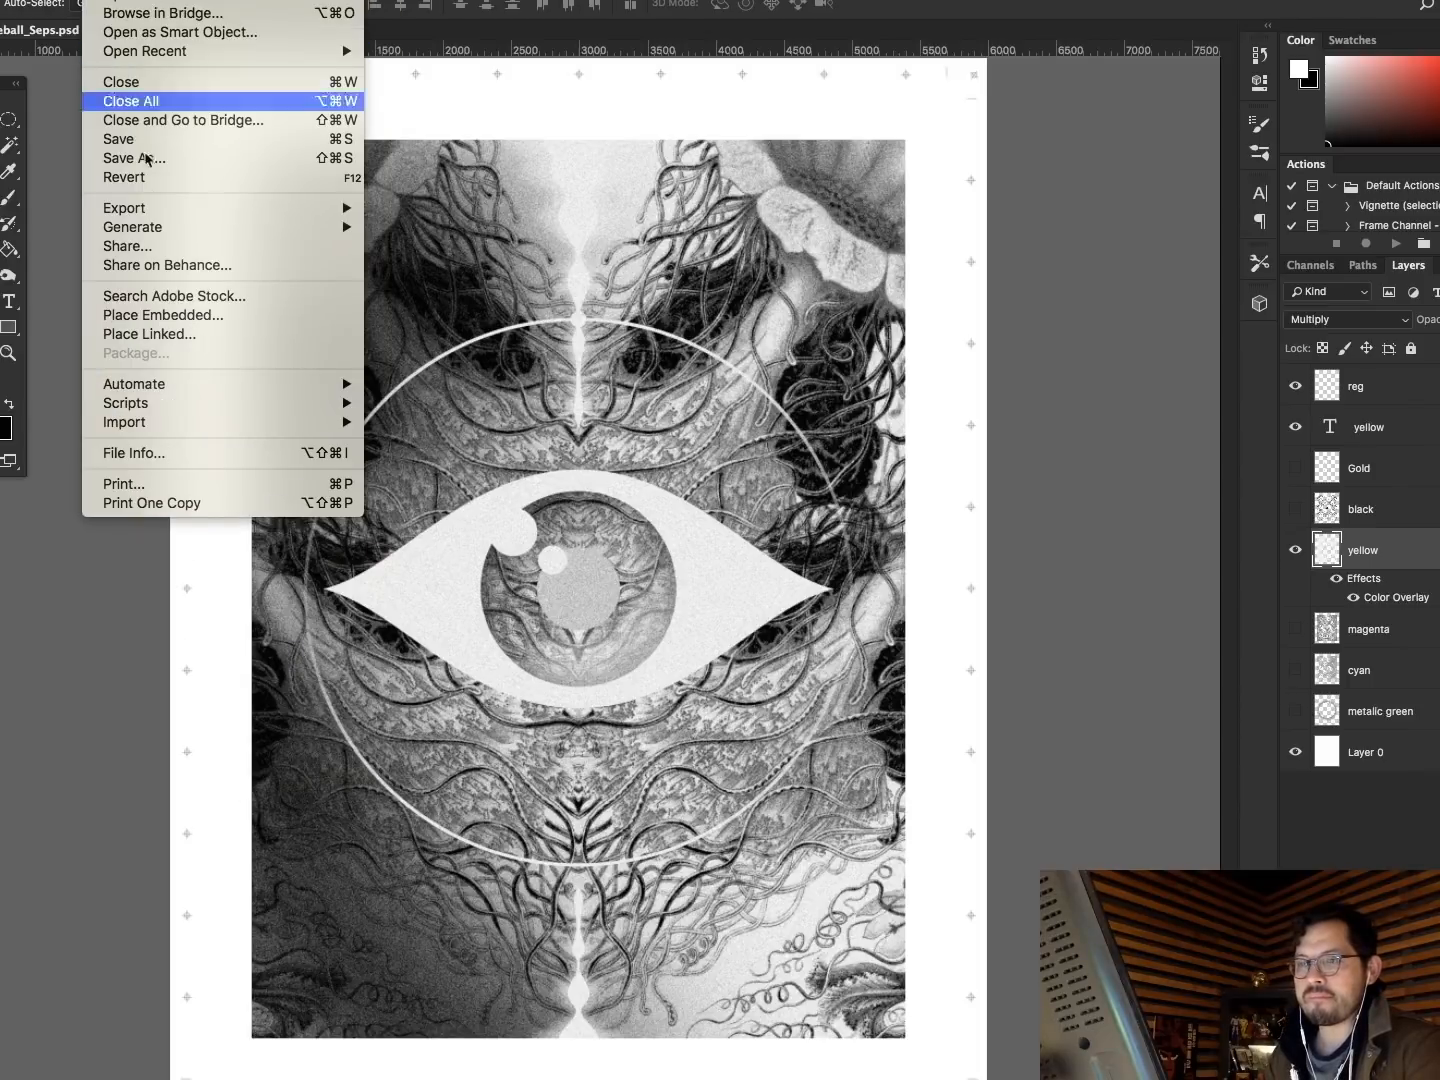
pyautogui.click(1073, 590)
pyautogui.press('super+shift+s')
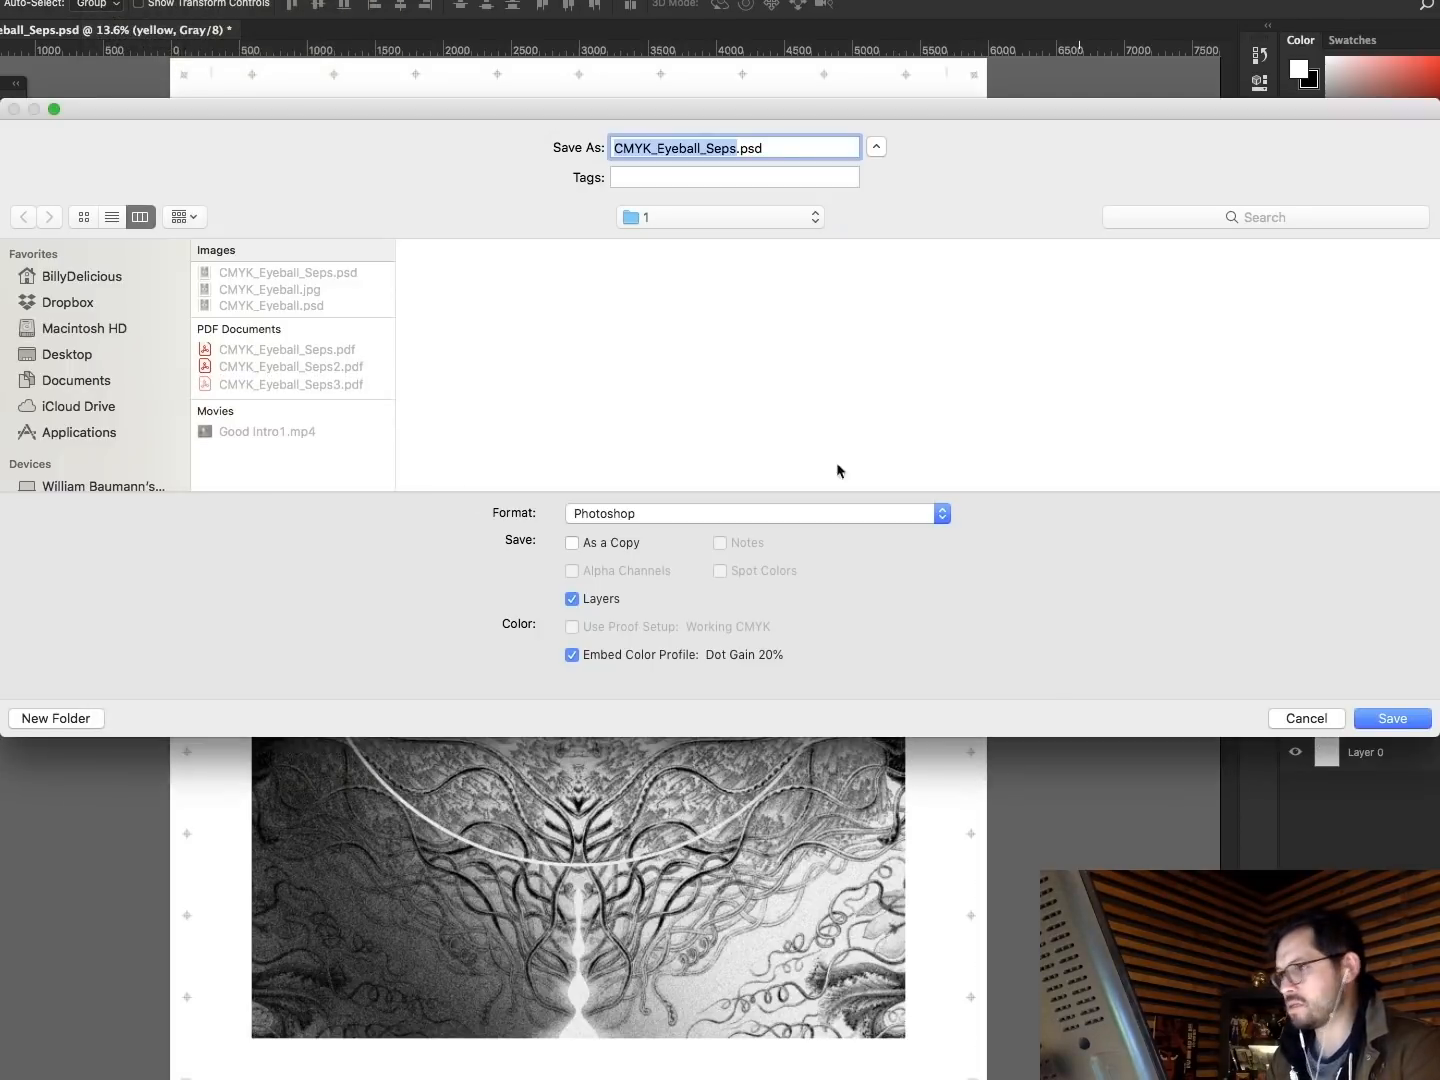
pyautogui.click(358, 385)
pyautogui.click(753, 146)
pyautogui.press('BackSpace')
pyautogui.write('4')
pyautogui.click(590, 599)
pyautogui.click(627, 512)
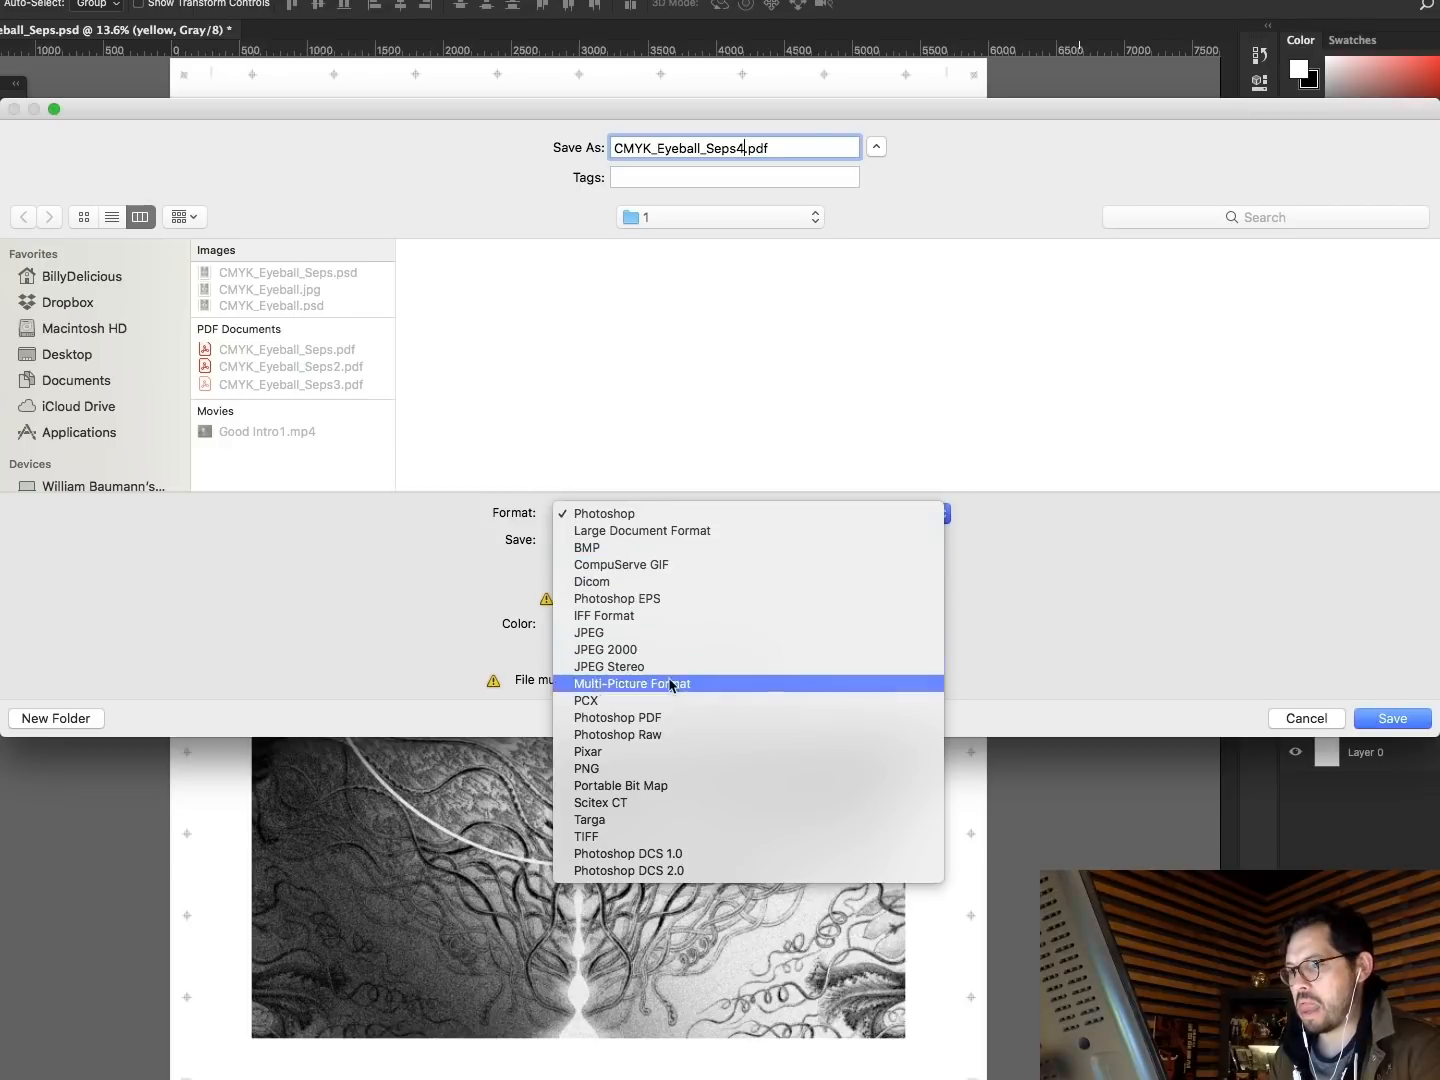
pyautogui.click(640, 717)
pyautogui.click(1405, 718)
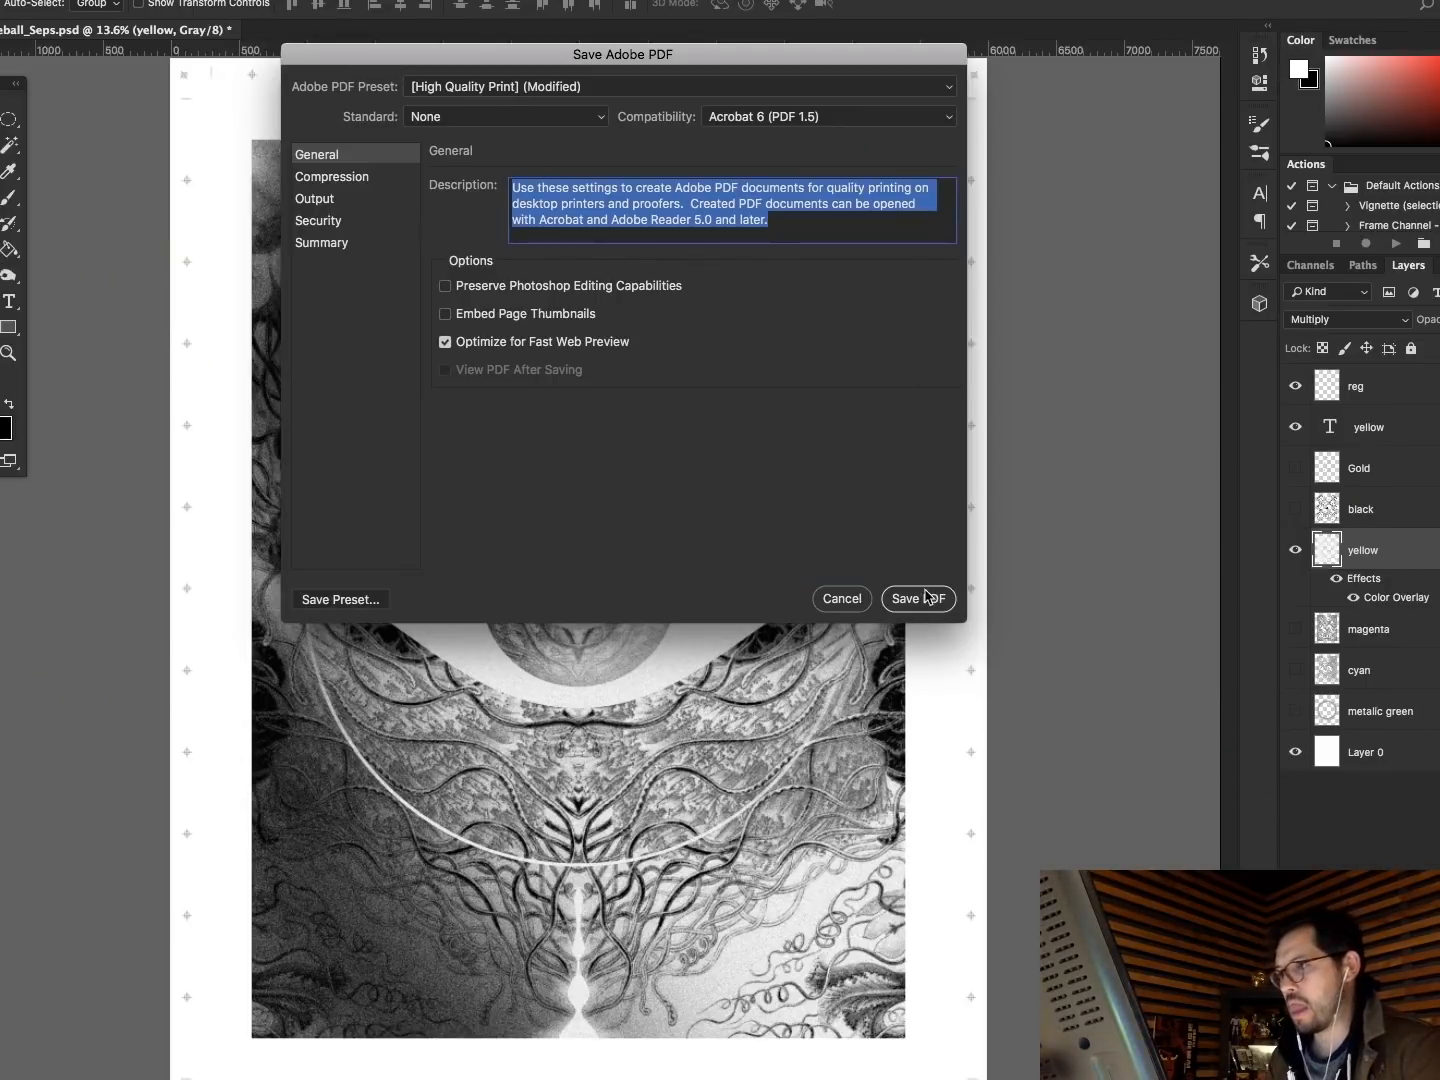
pyautogui.click(918, 599)
# Move the Color Overlay effect from yellow to the black layer, hide yellow and show black.
pyautogui.moveTo(1409, 599); pyautogui.dragTo(1399, 510)
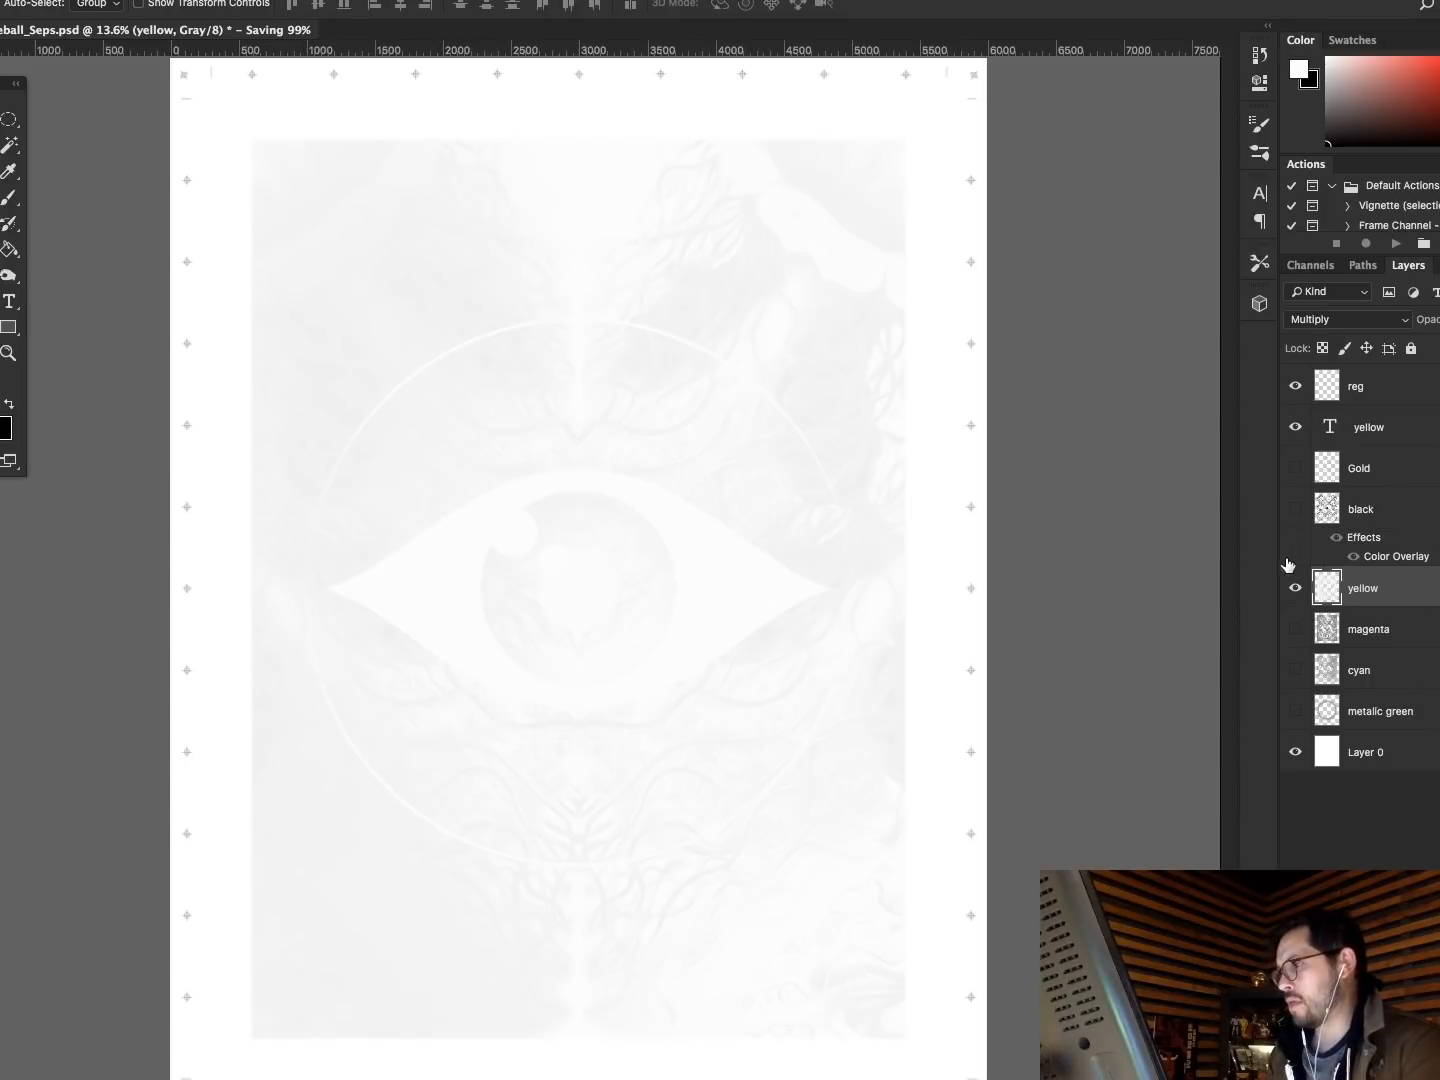
pyautogui.click(1295, 589)
pyautogui.click(1294, 509)
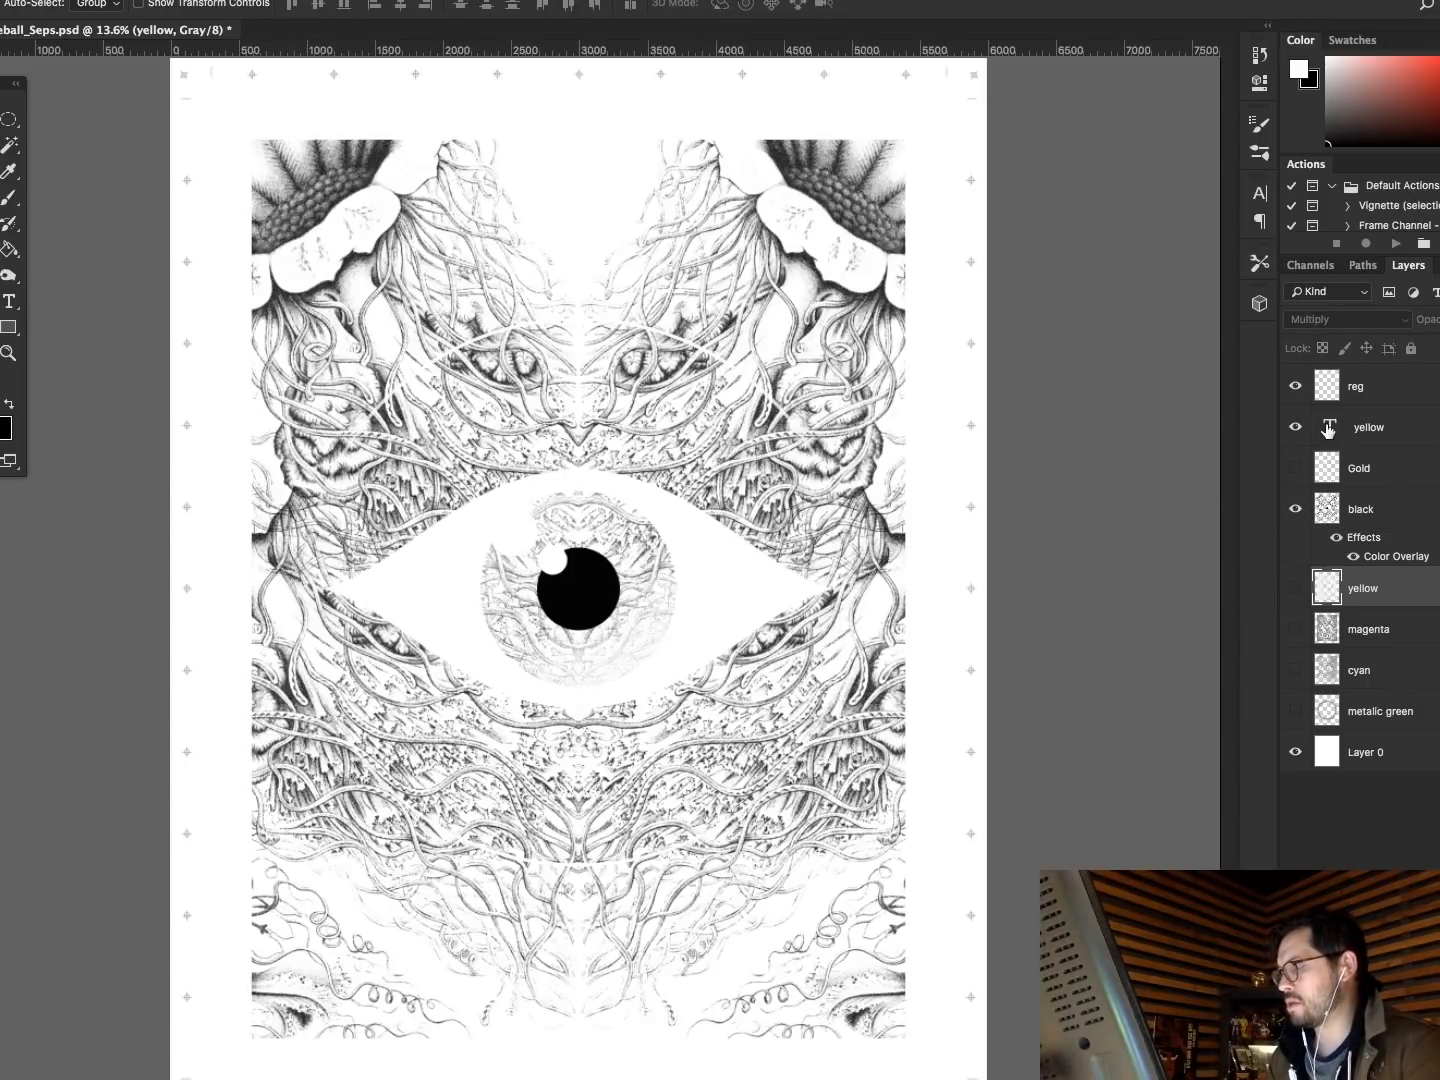
# Change the yellow ink label's text to "black".
pyautogui.click(1327, 430)
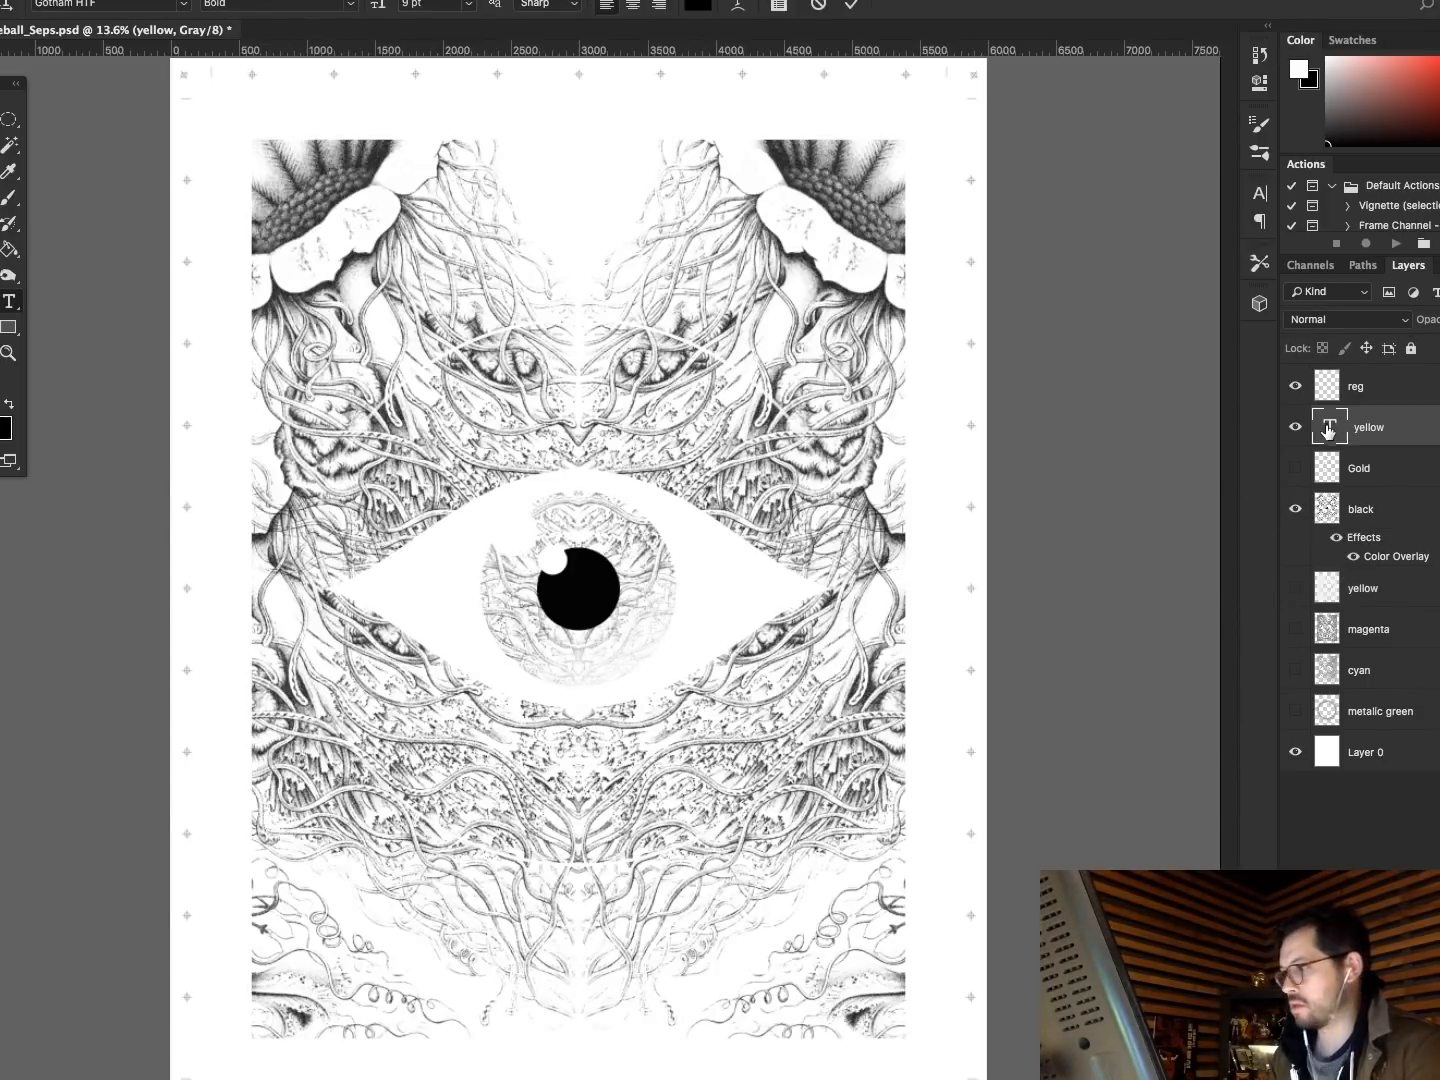
pyautogui.doubleClick(1328, 430)
pyautogui.write('black')
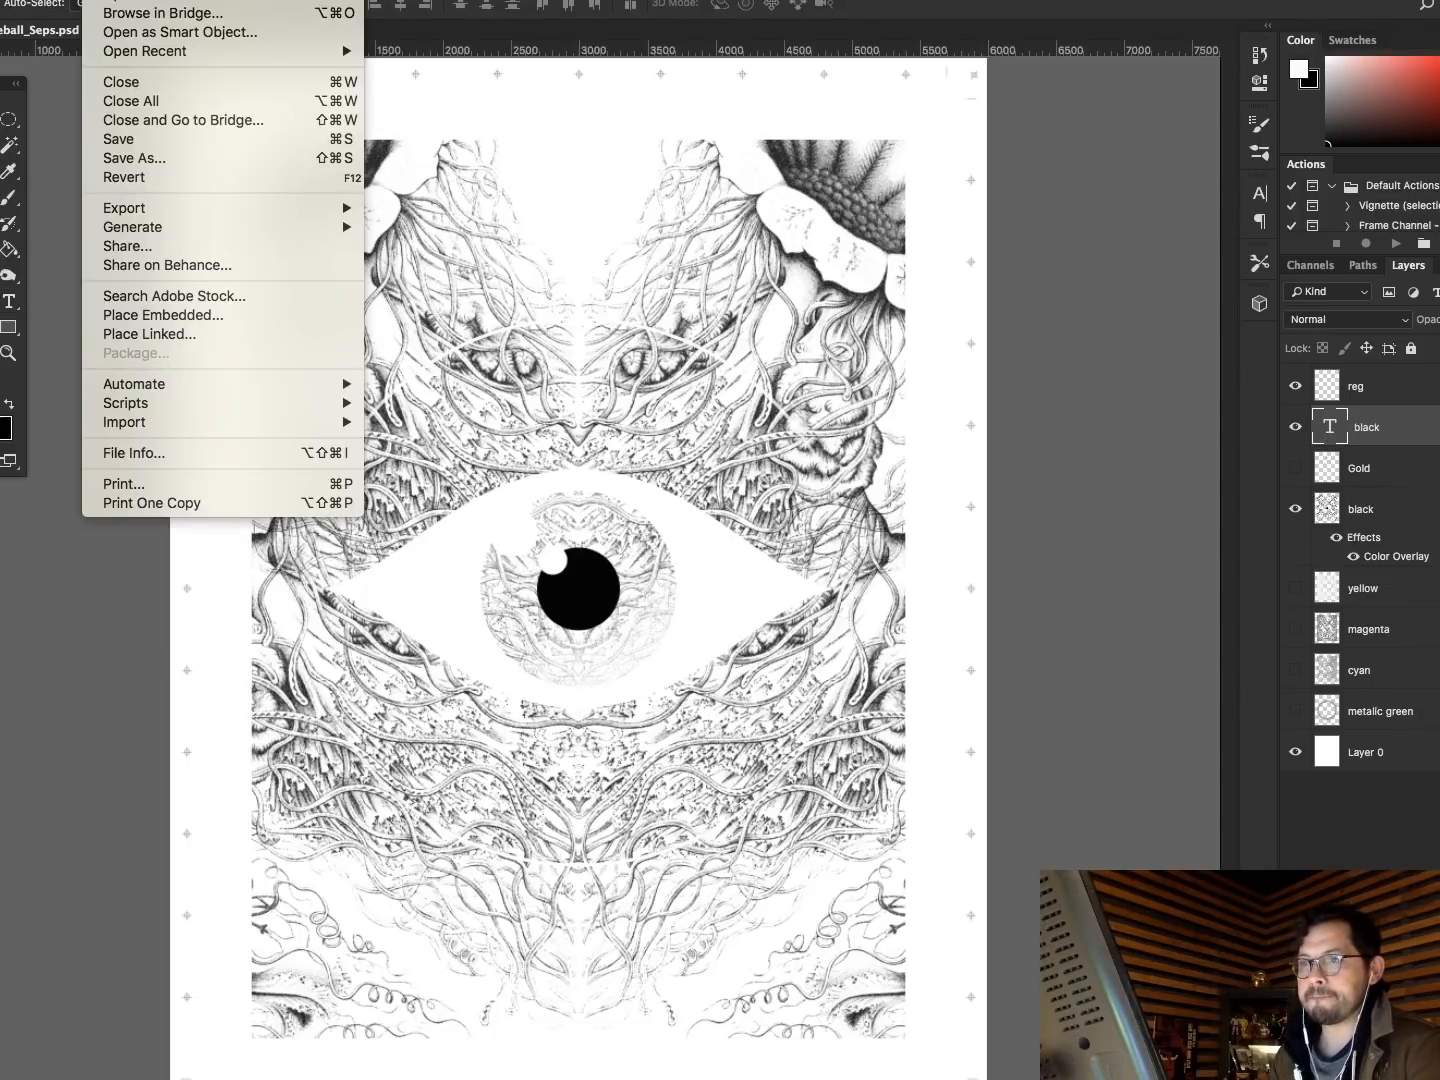
# Save the black separation as a Photoshop PDF copy without layers, named CMYK_Eyeball_Seps5.pdf.
pyautogui.click(138, 157)
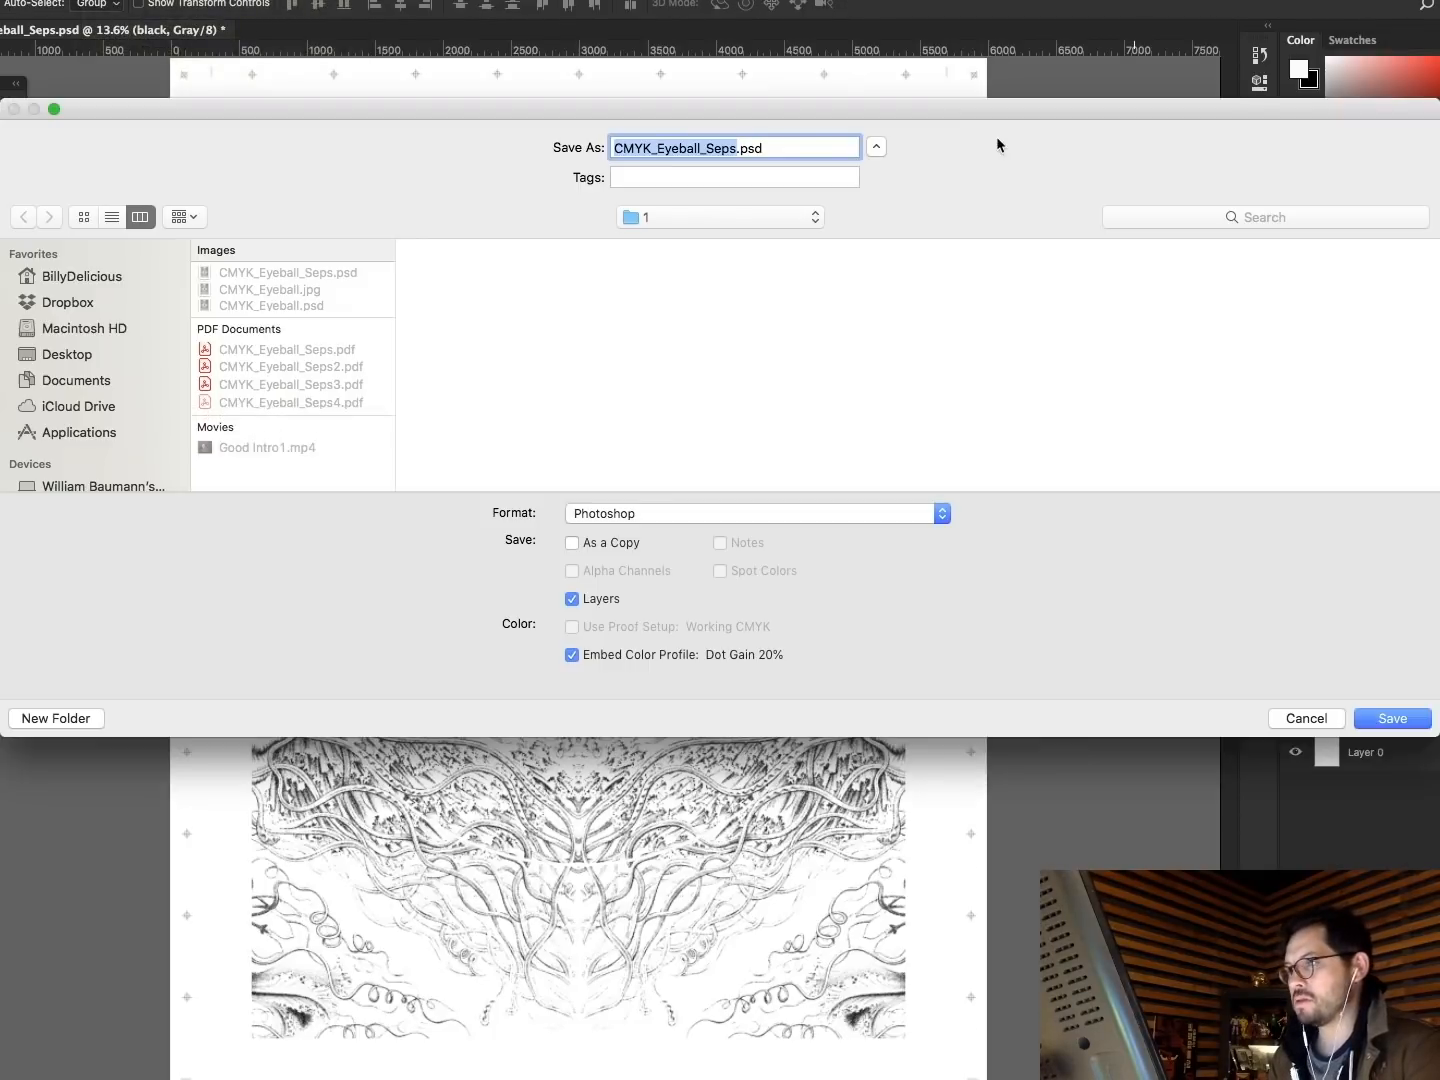
pyautogui.click(349, 403)
pyautogui.click(744, 149)
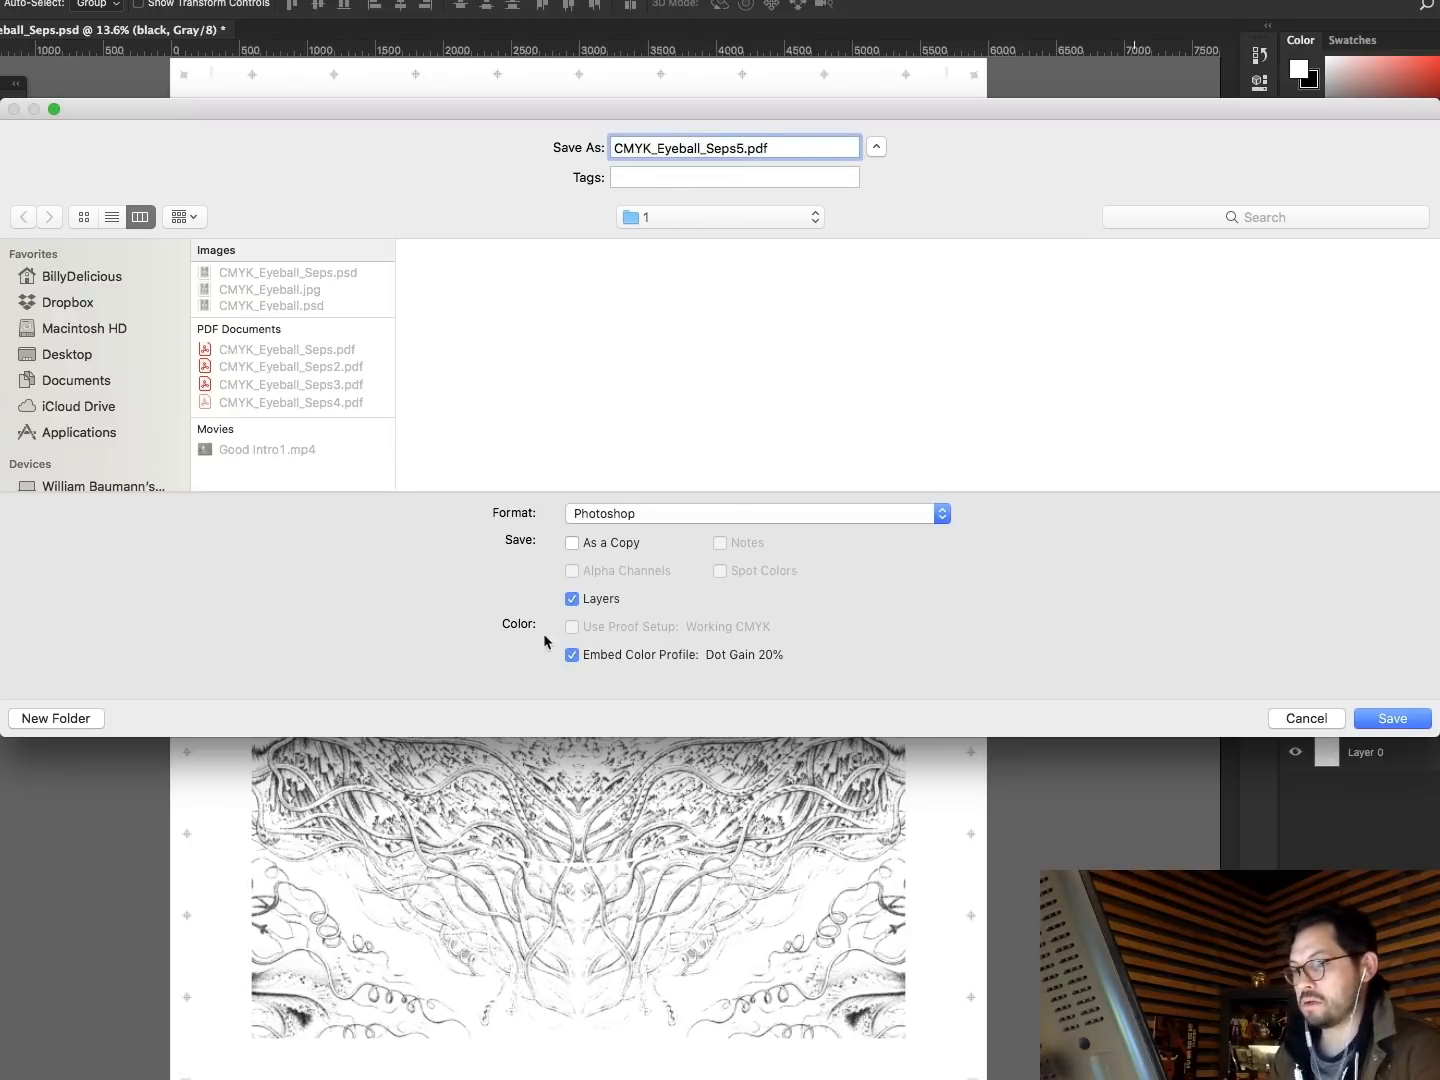
pyautogui.write('5')
pyautogui.click(601, 599)
pyautogui.click(620, 513)
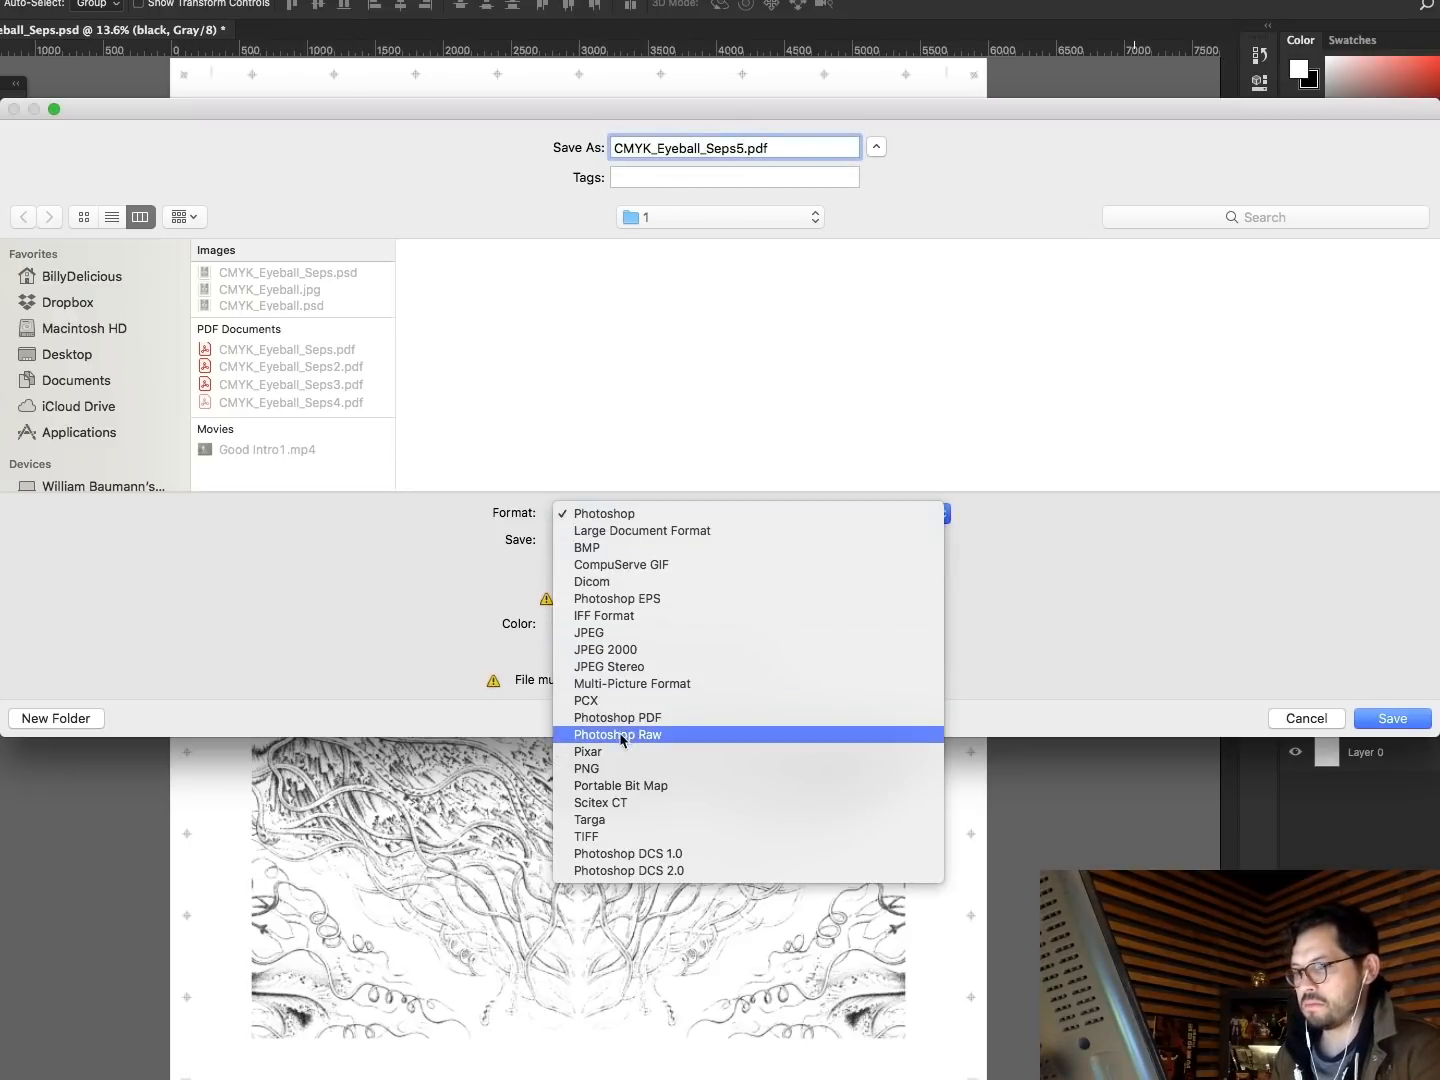
pyautogui.click(626, 718)
pyautogui.click(1372, 721)
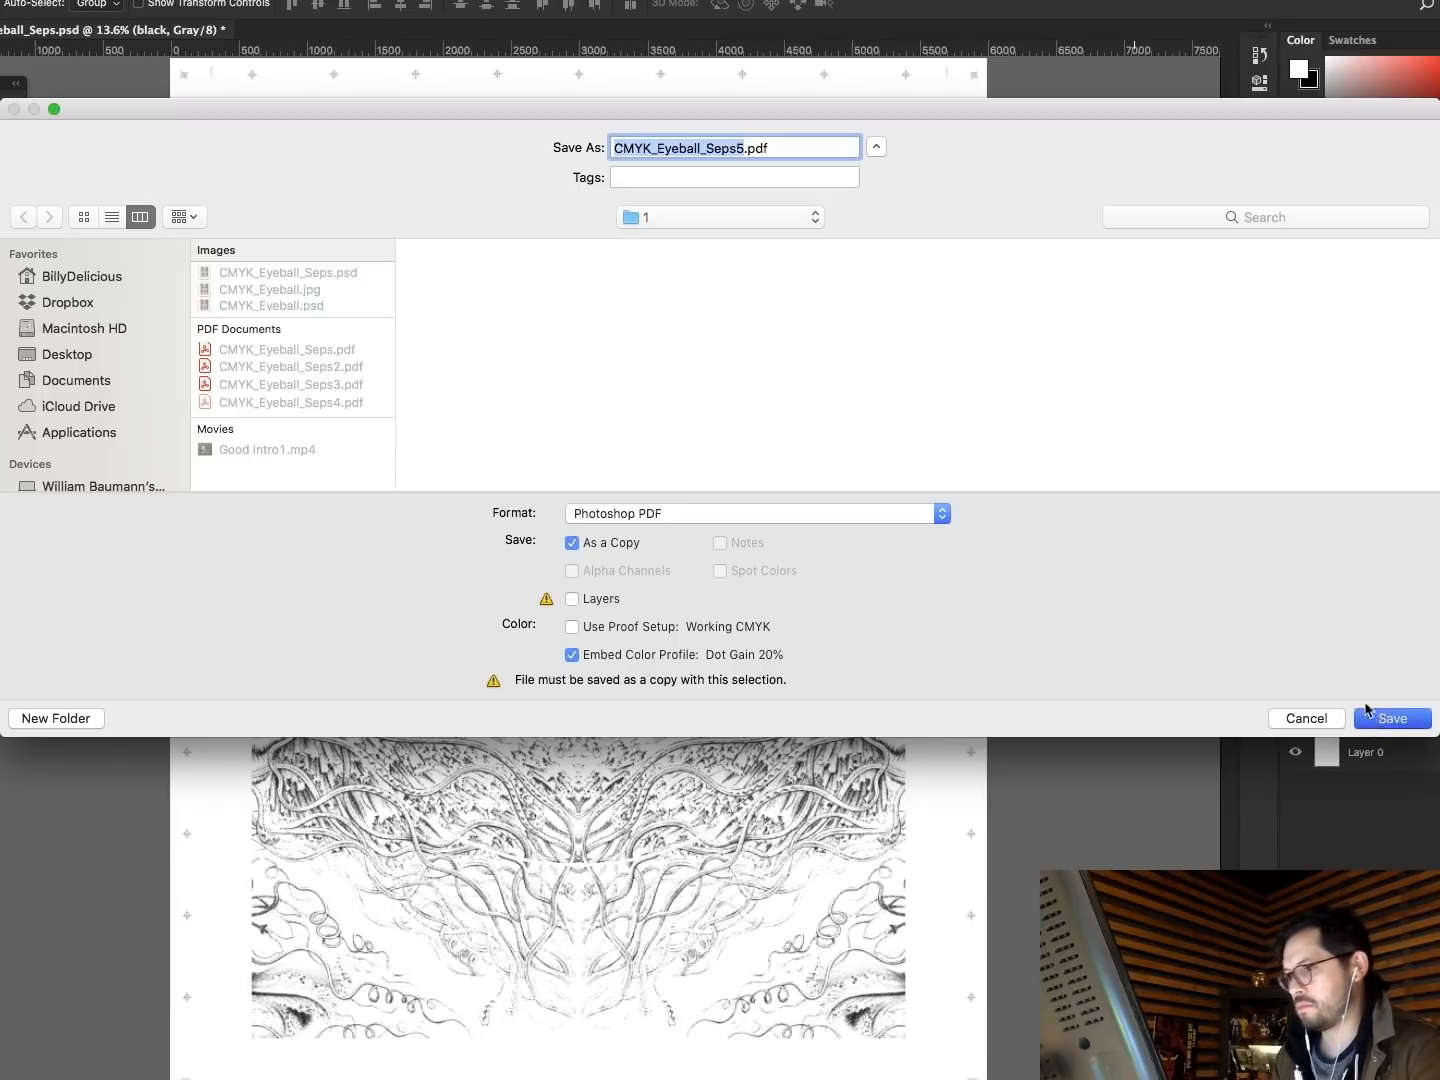
pyautogui.click(928, 599)
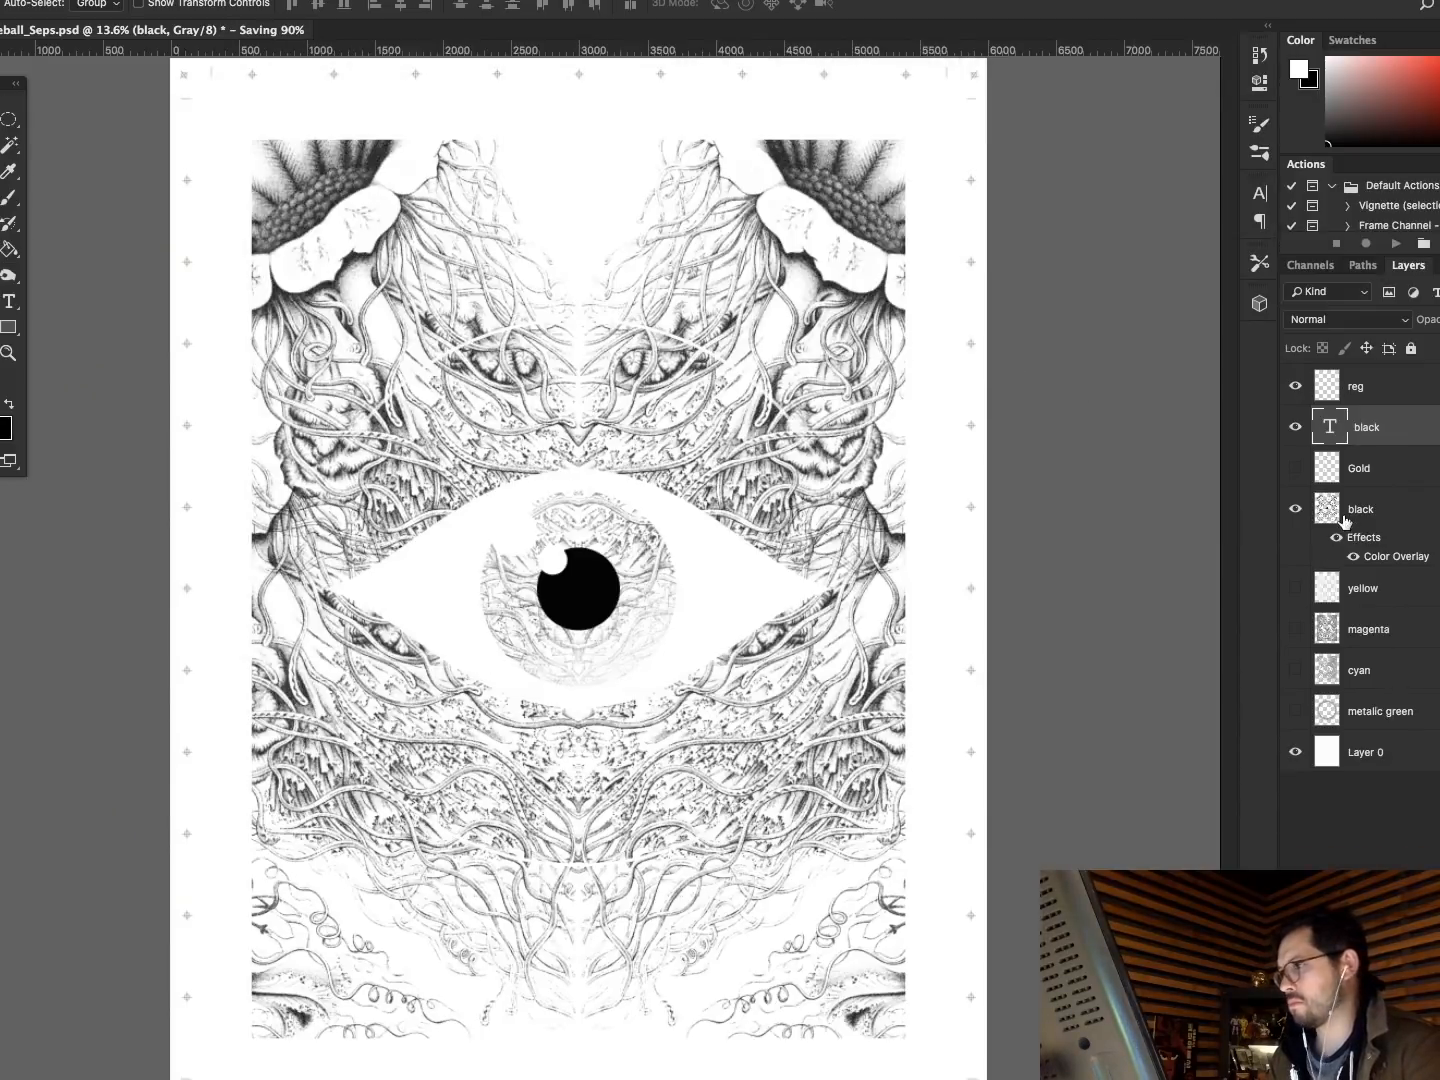
# Hide the black layer, show Gold, and move the Color Overlay effect from black to Gold.
pyautogui.click(1296, 508)
pyautogui.click(1296, 468)
pyautogui.moveTo(1346, 538); pyautogui.dragTo(1379, 491)
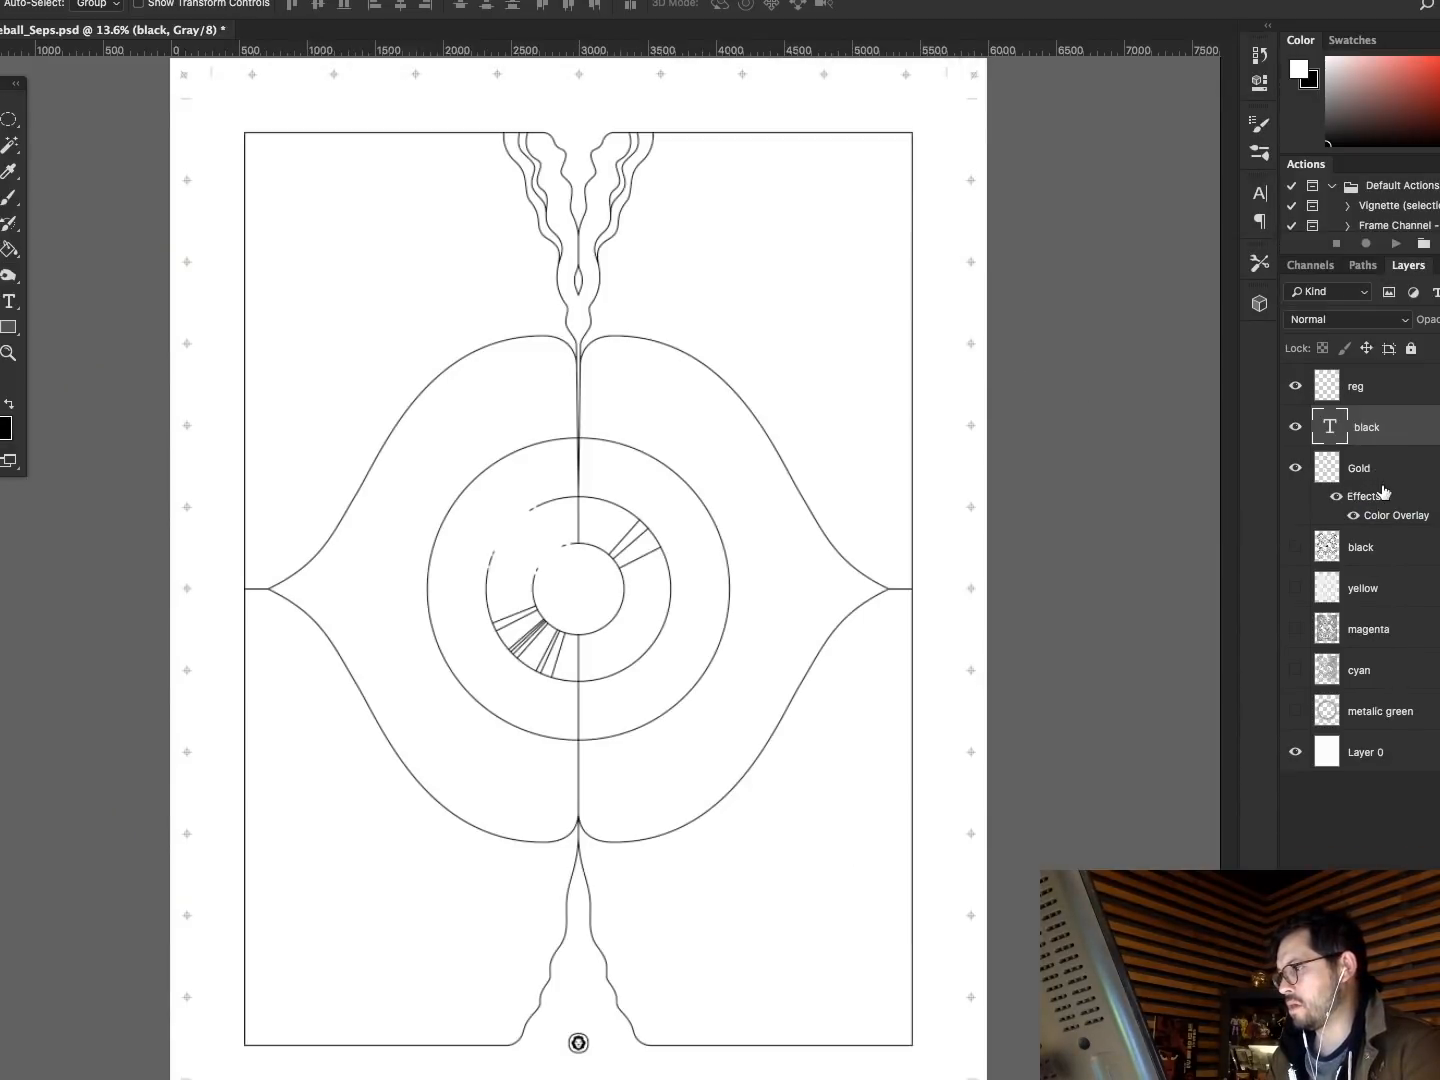
# Change the black ink label's text to "gold".
pyautogui.doubleClick(1329, 427)
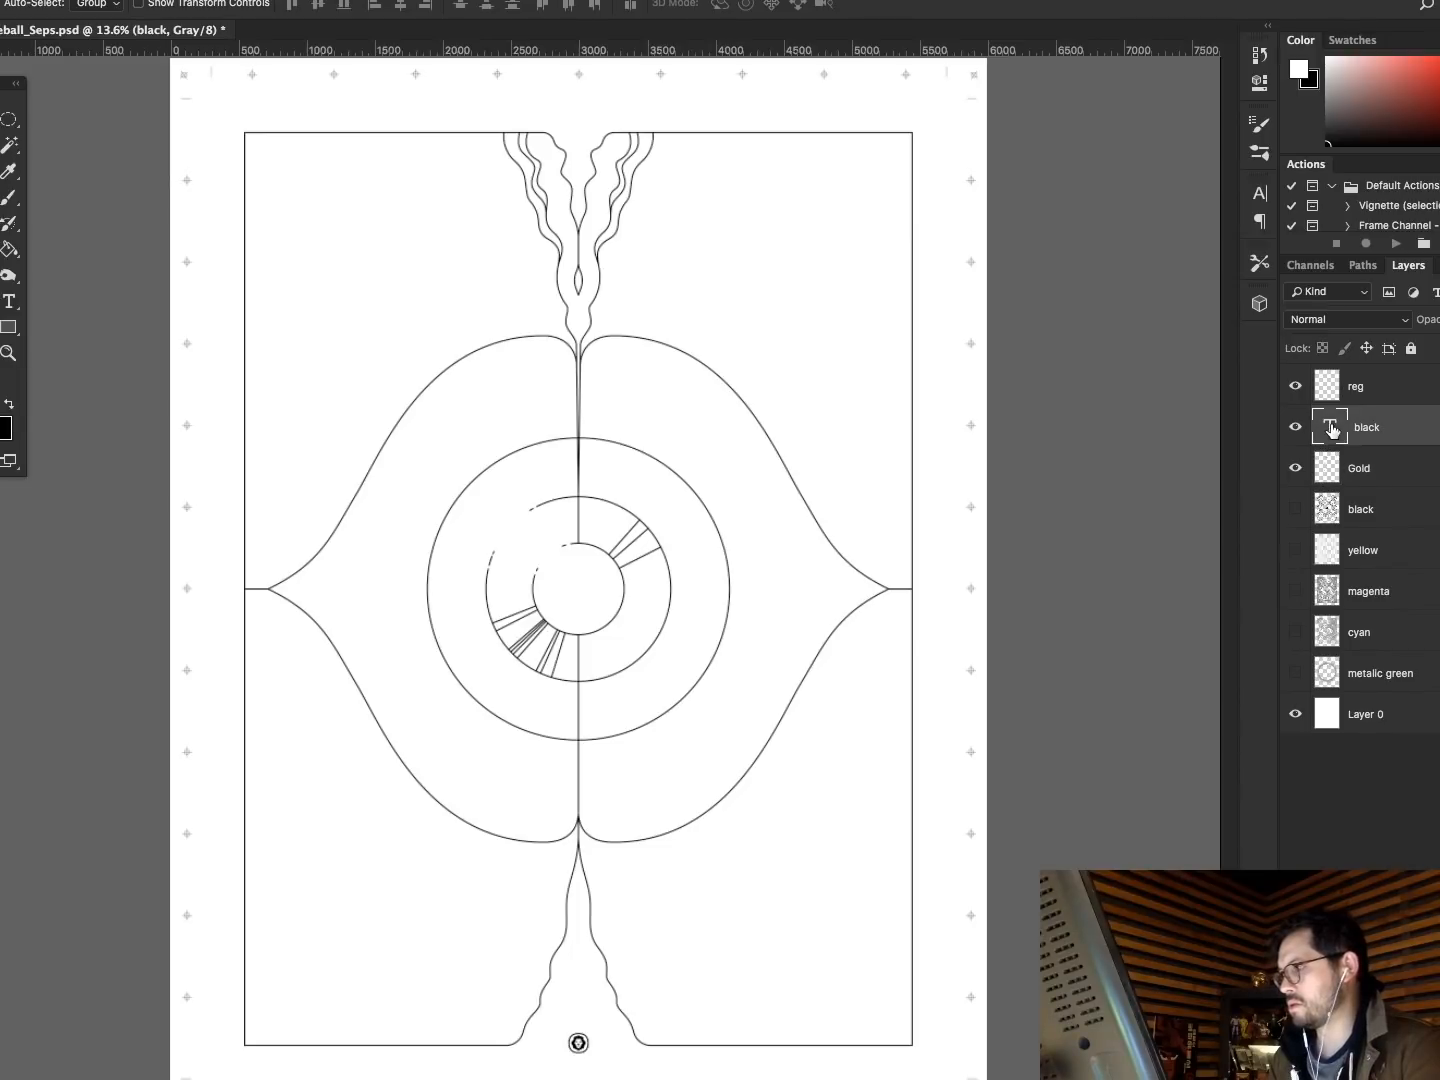
pyautogui.write('gold')
pyautogui.press('super+Return')
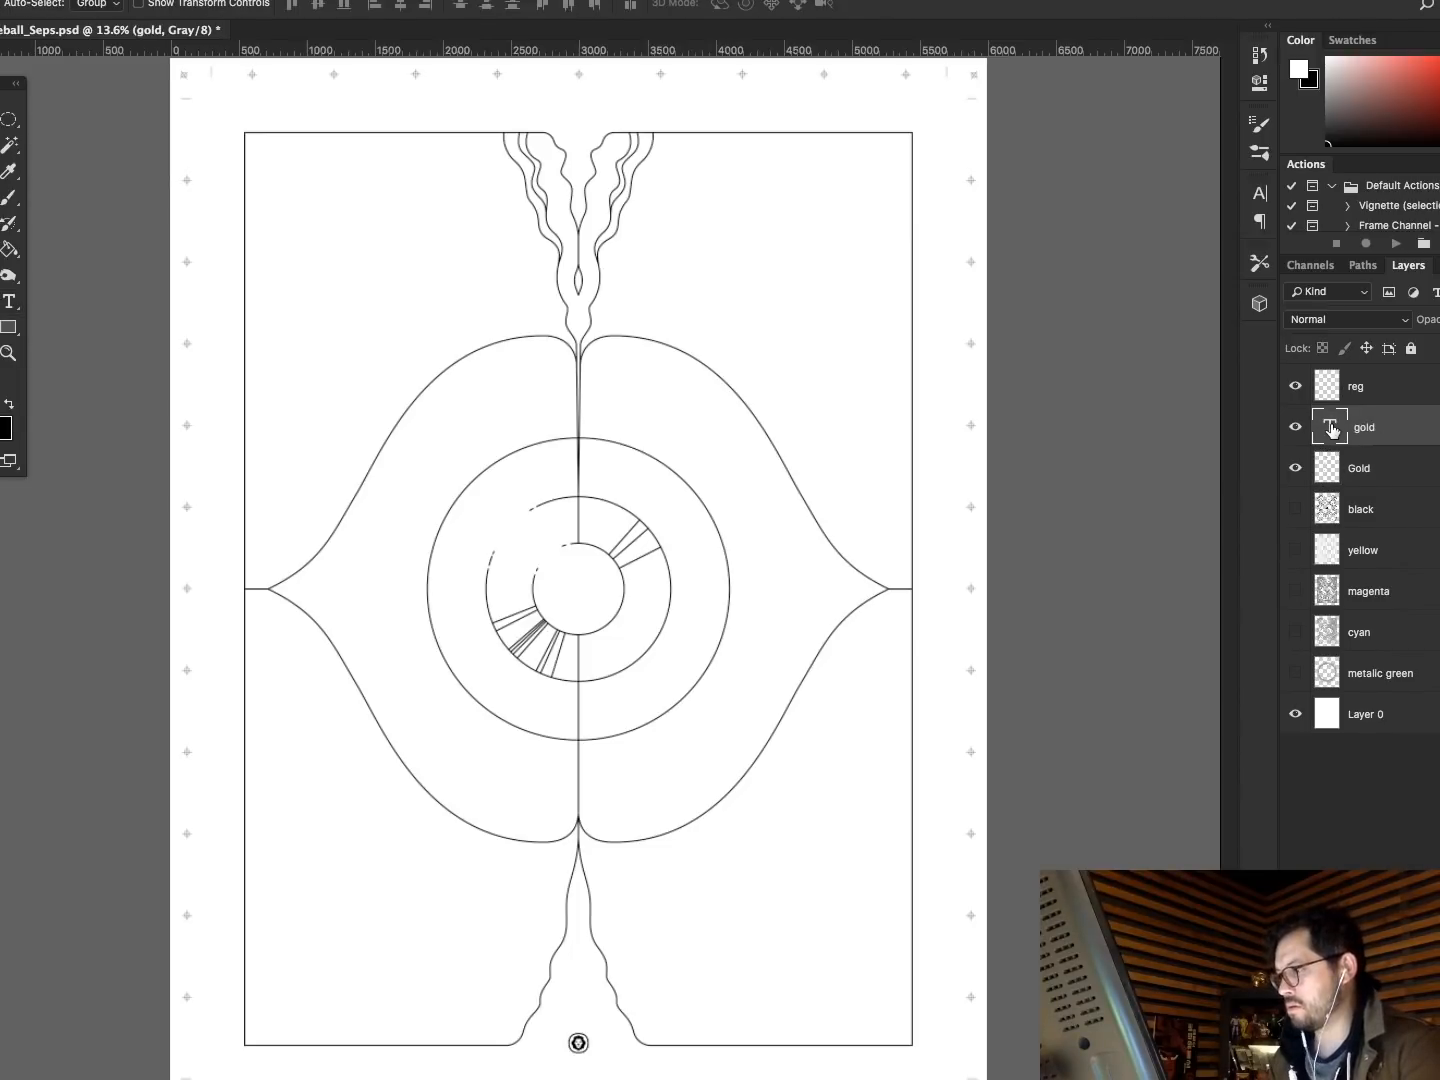
# Save the gold separation as a Photoshop PDF copy without layers, named CMYK_Eyeball_Seps6.pdf.
pyautogui.click(104, 2)
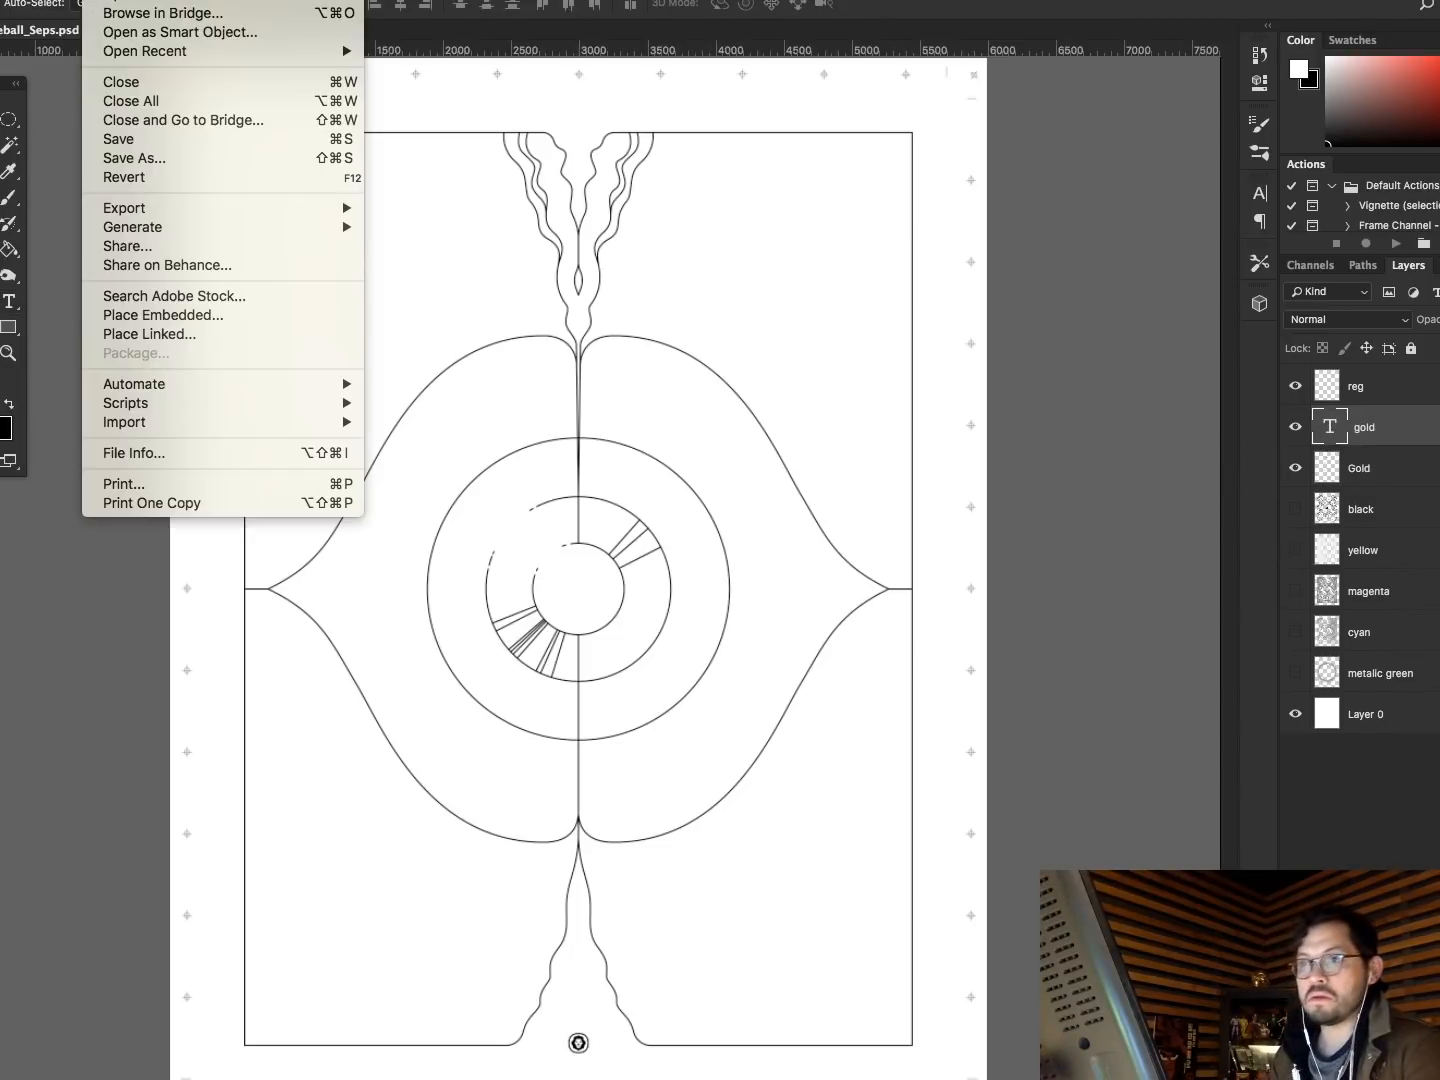
pyautogui.click(172, 160)
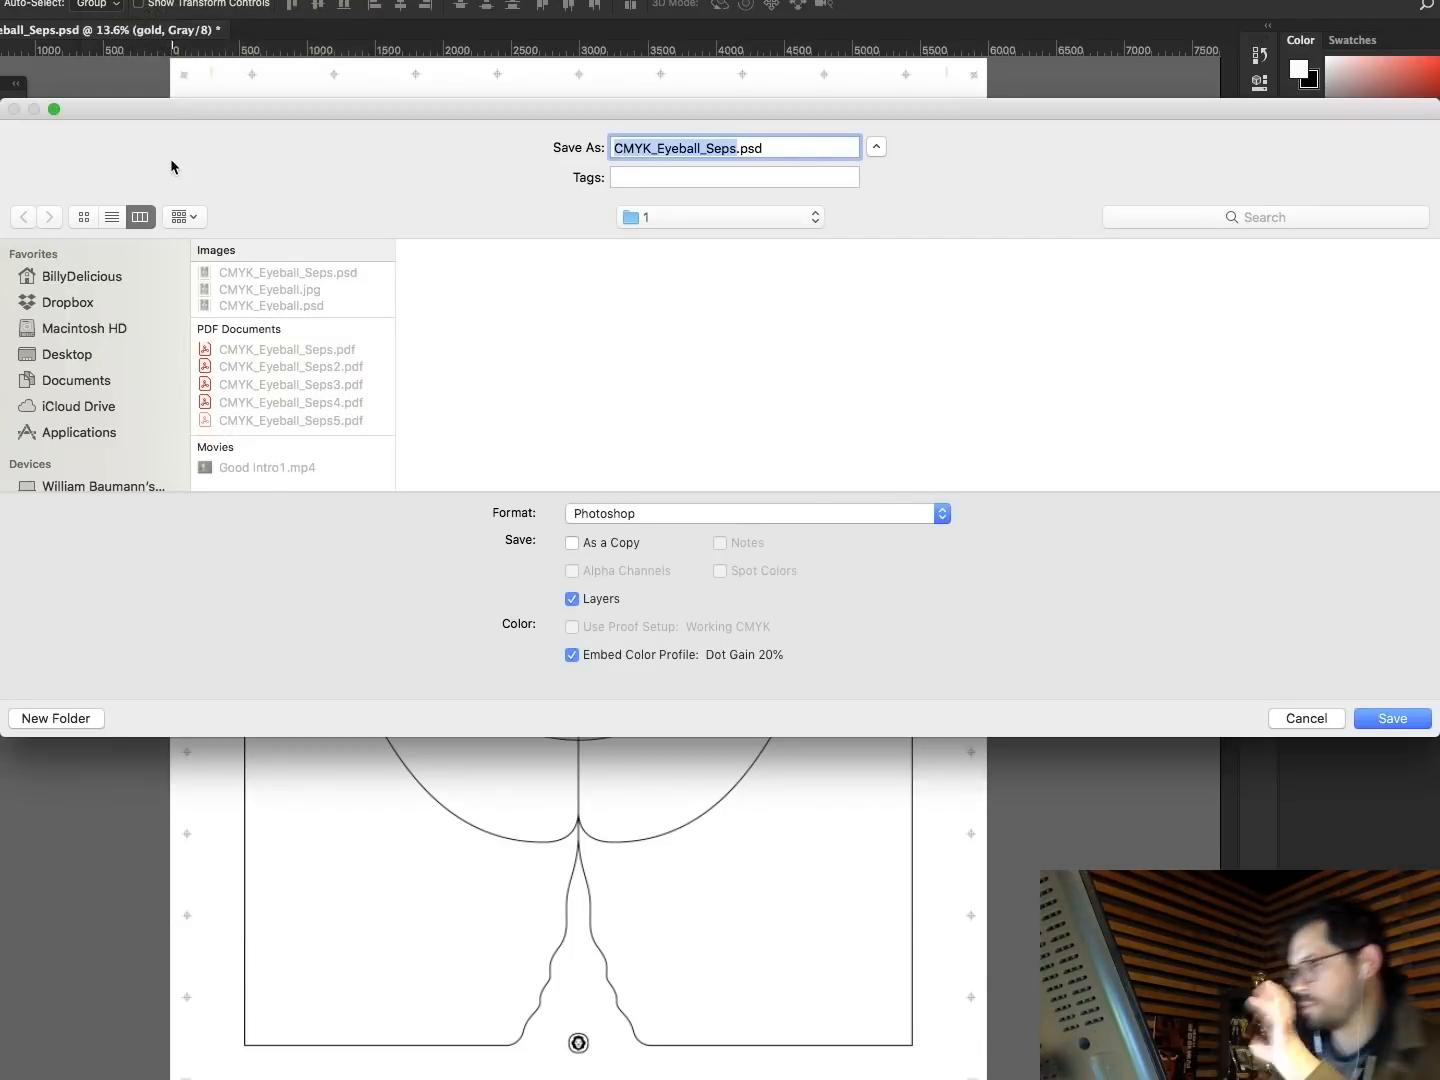
pyautogui.click(346, 420)
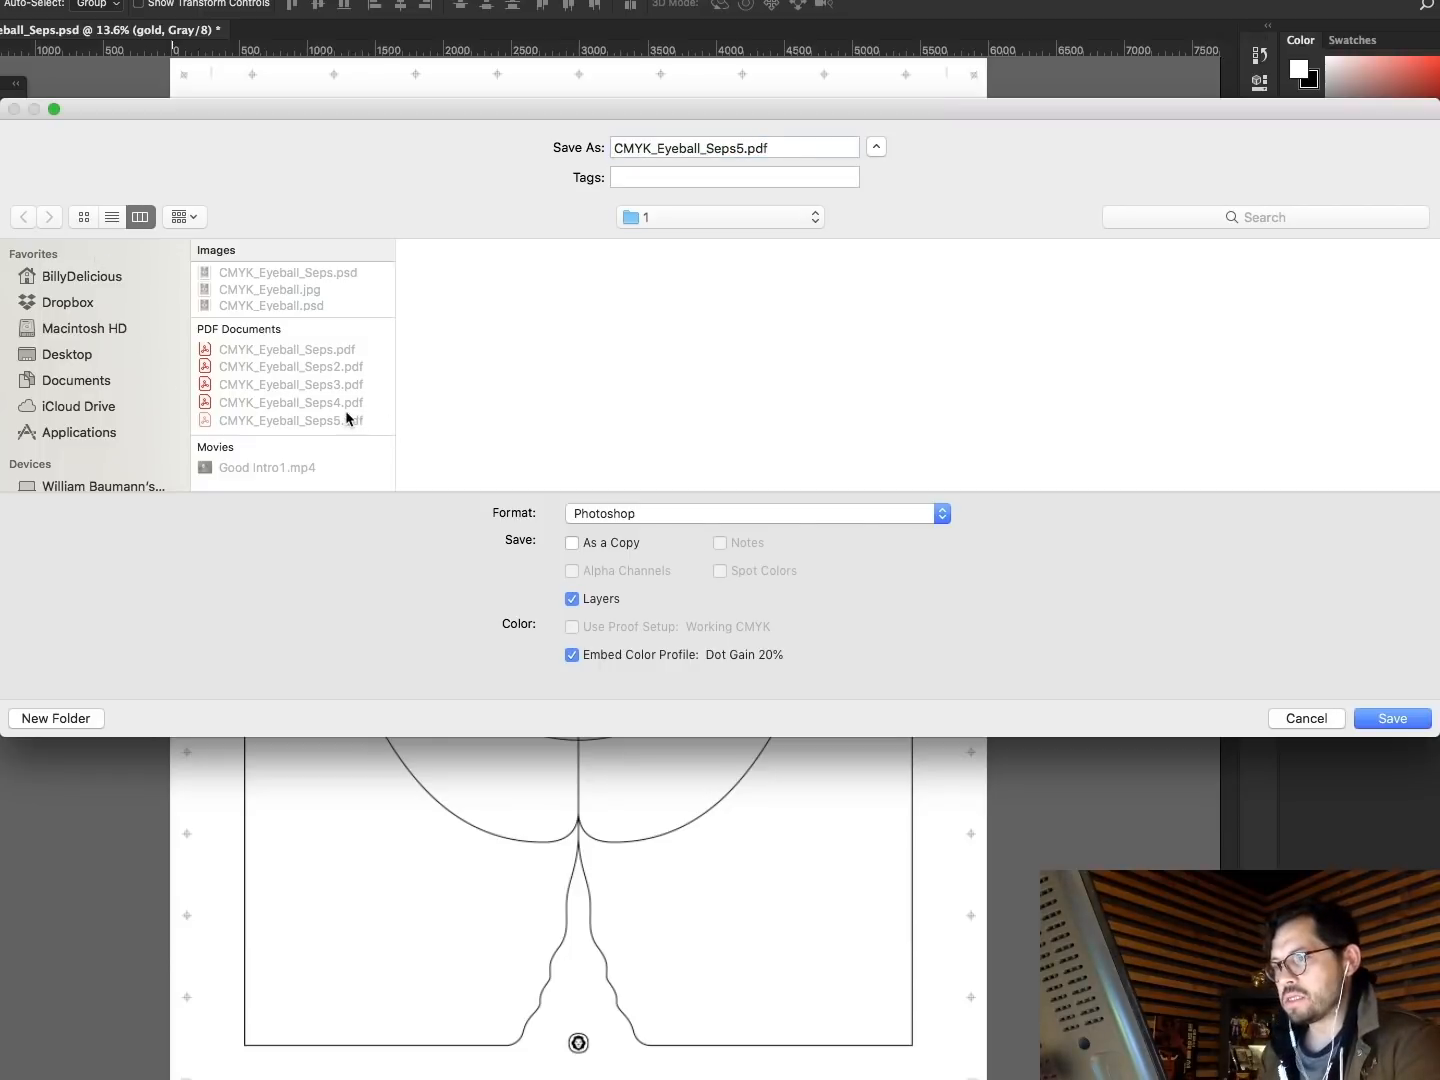
pyautogui.click(743, 150)
pyautogui.press('BackSpace')
pyautogui.write('6')
pyautogui.click(587, 600)
pyautogui.click(625, 517)
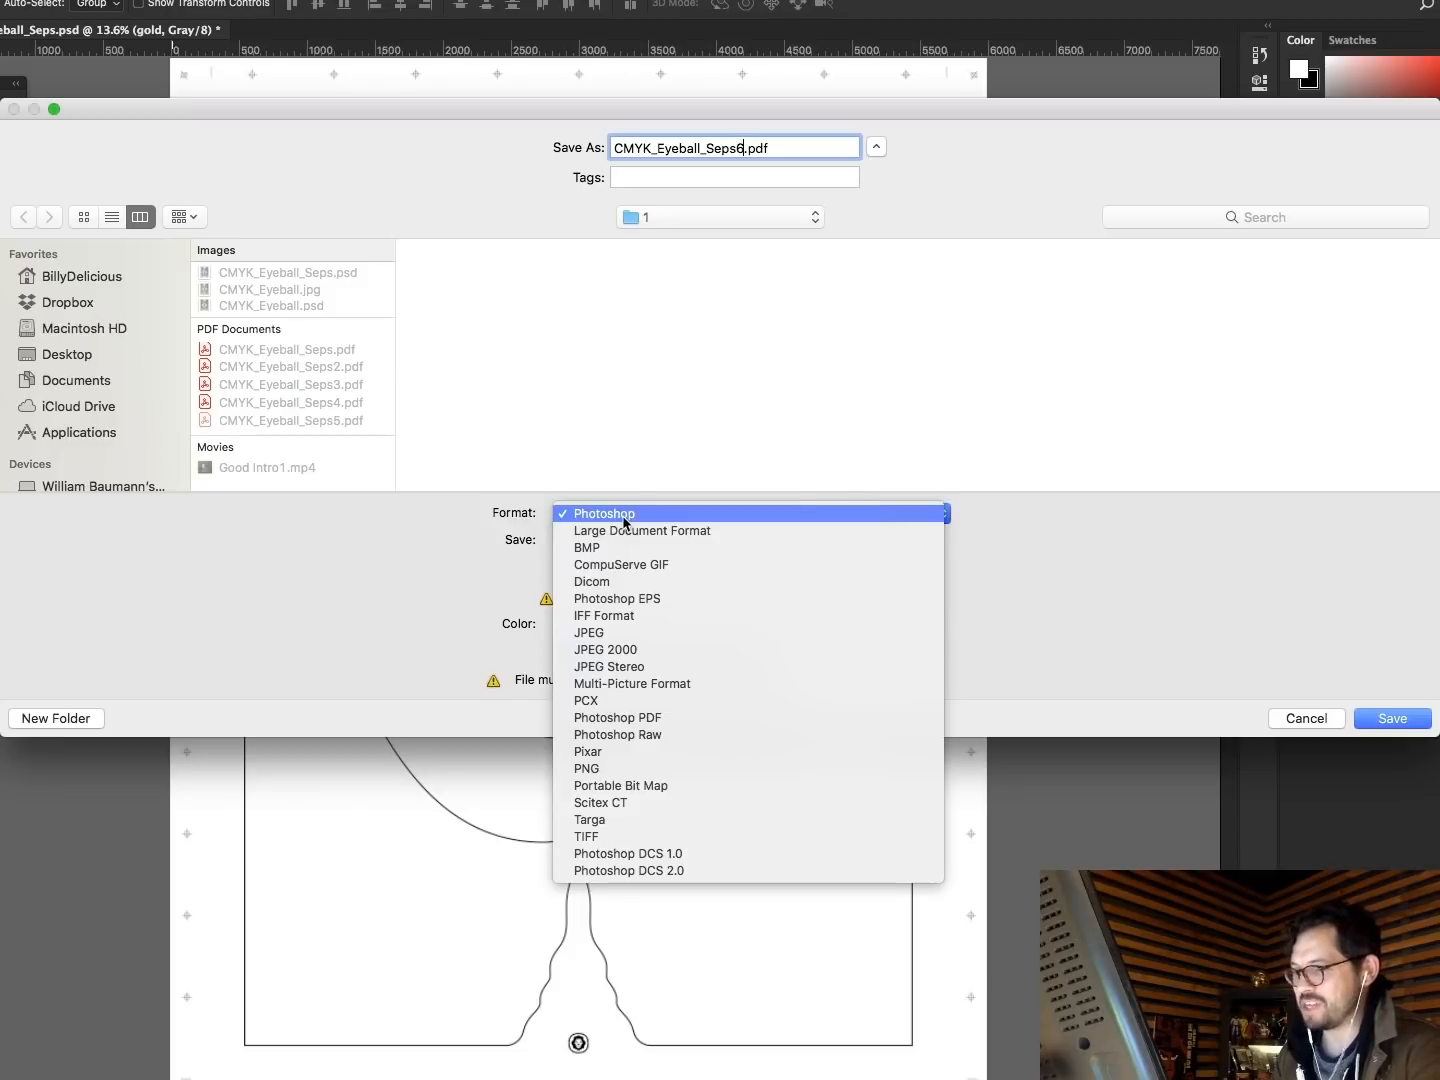
pyautogui.click(693, 718)
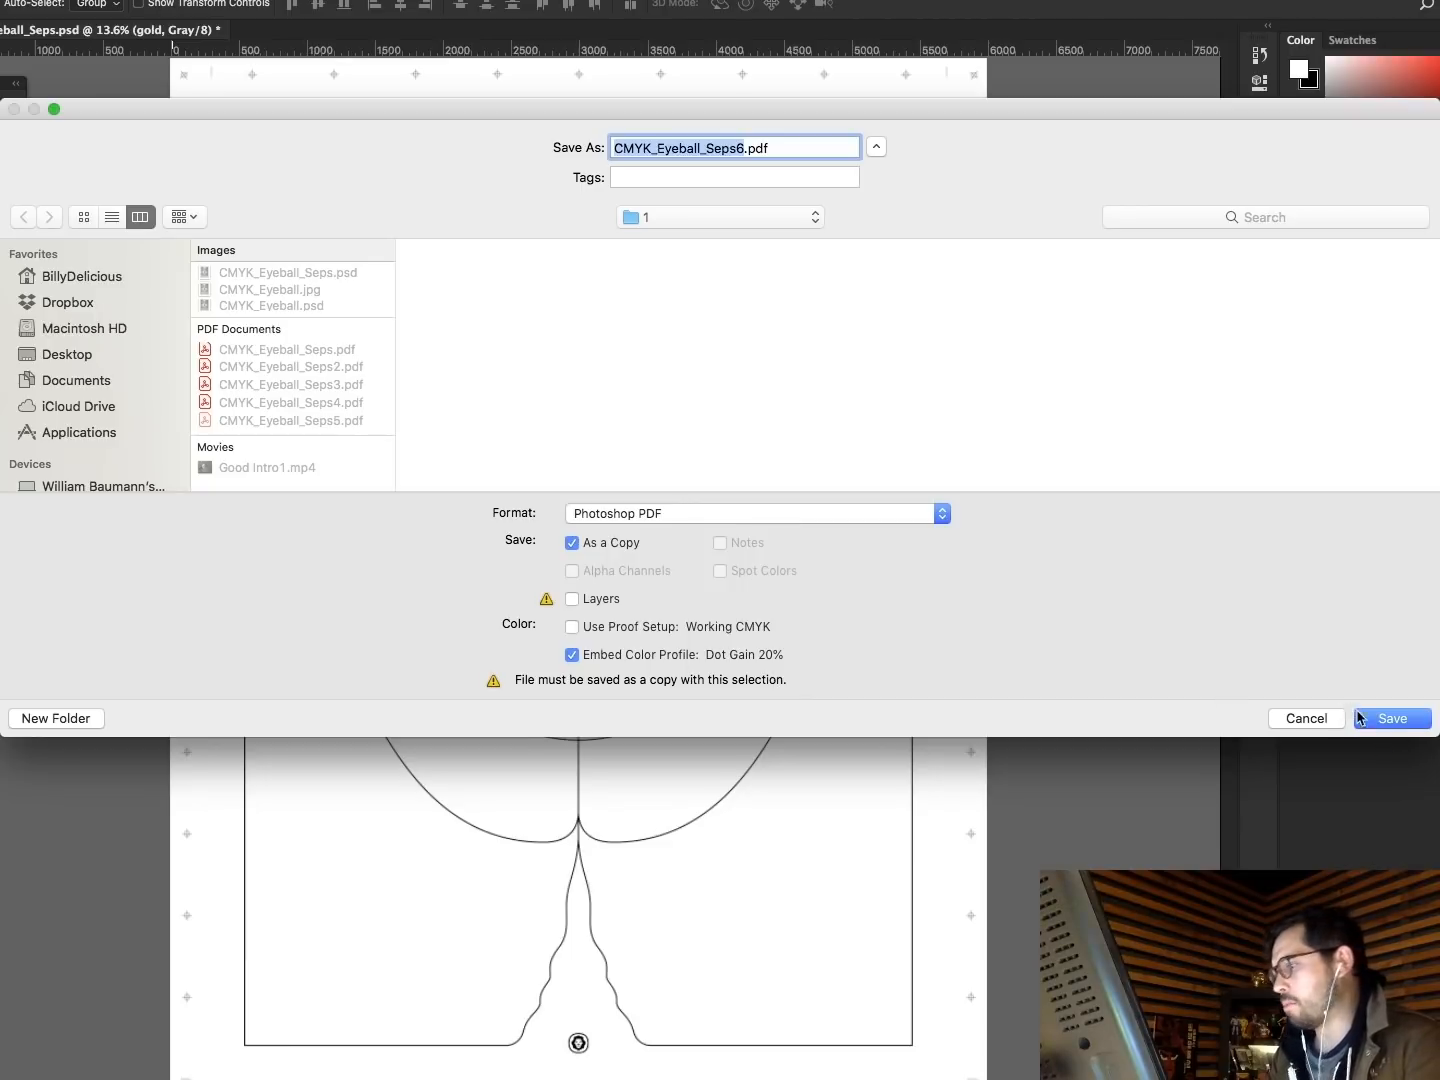
pyautogui.click(1391, 719)
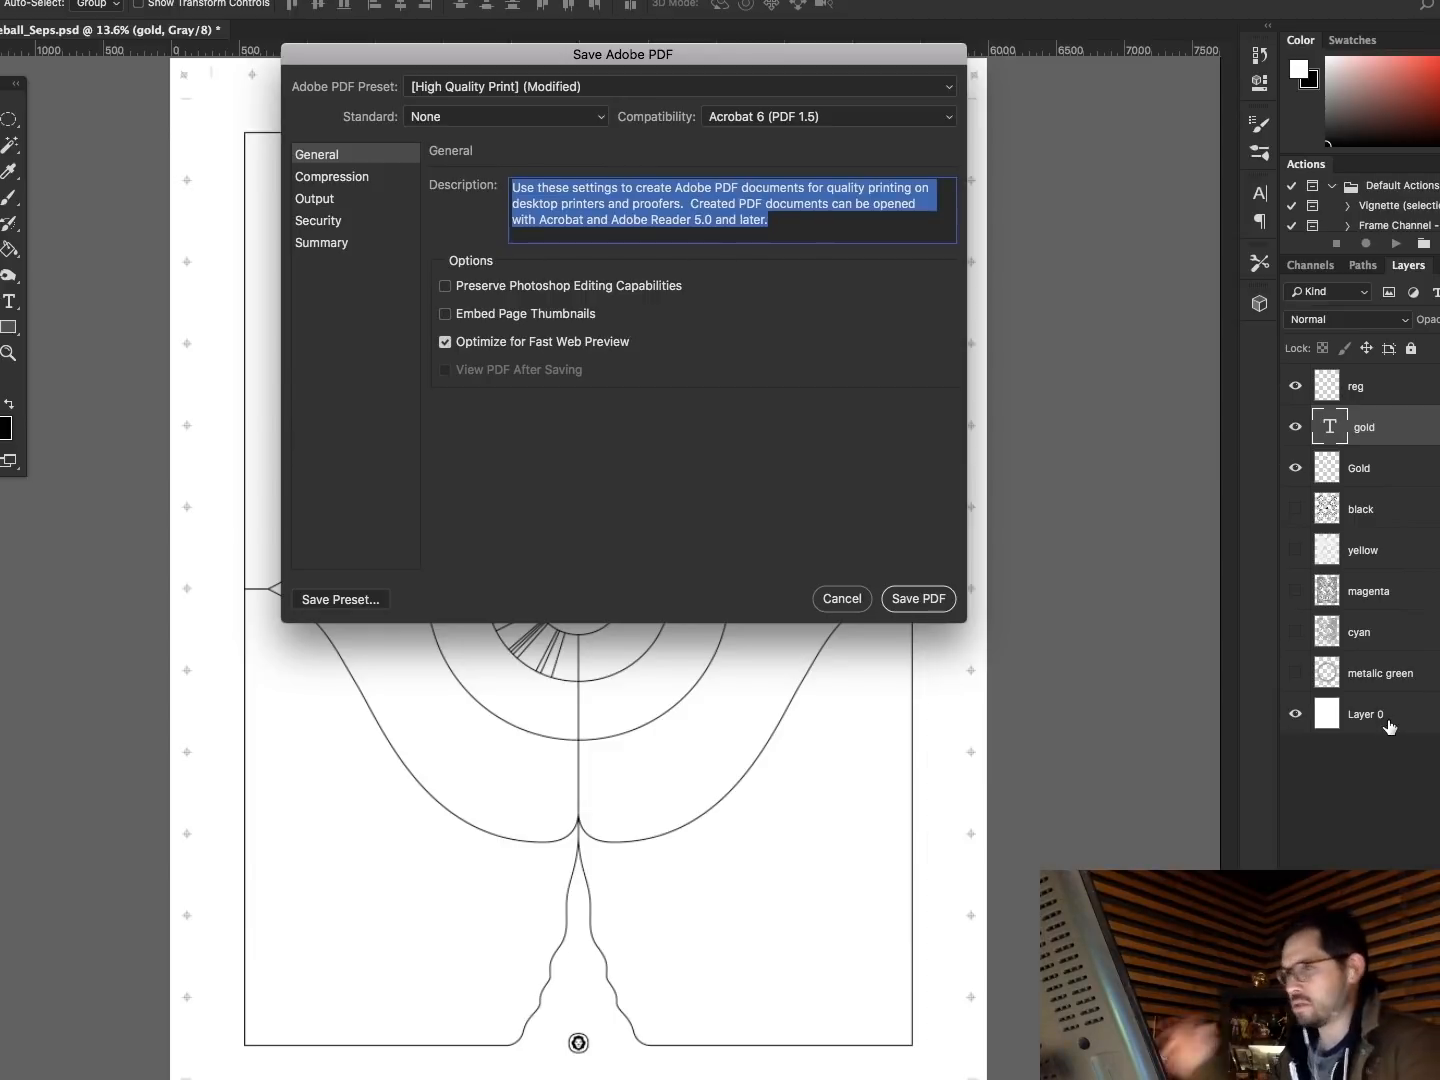
pyautogui.click(919, 606)
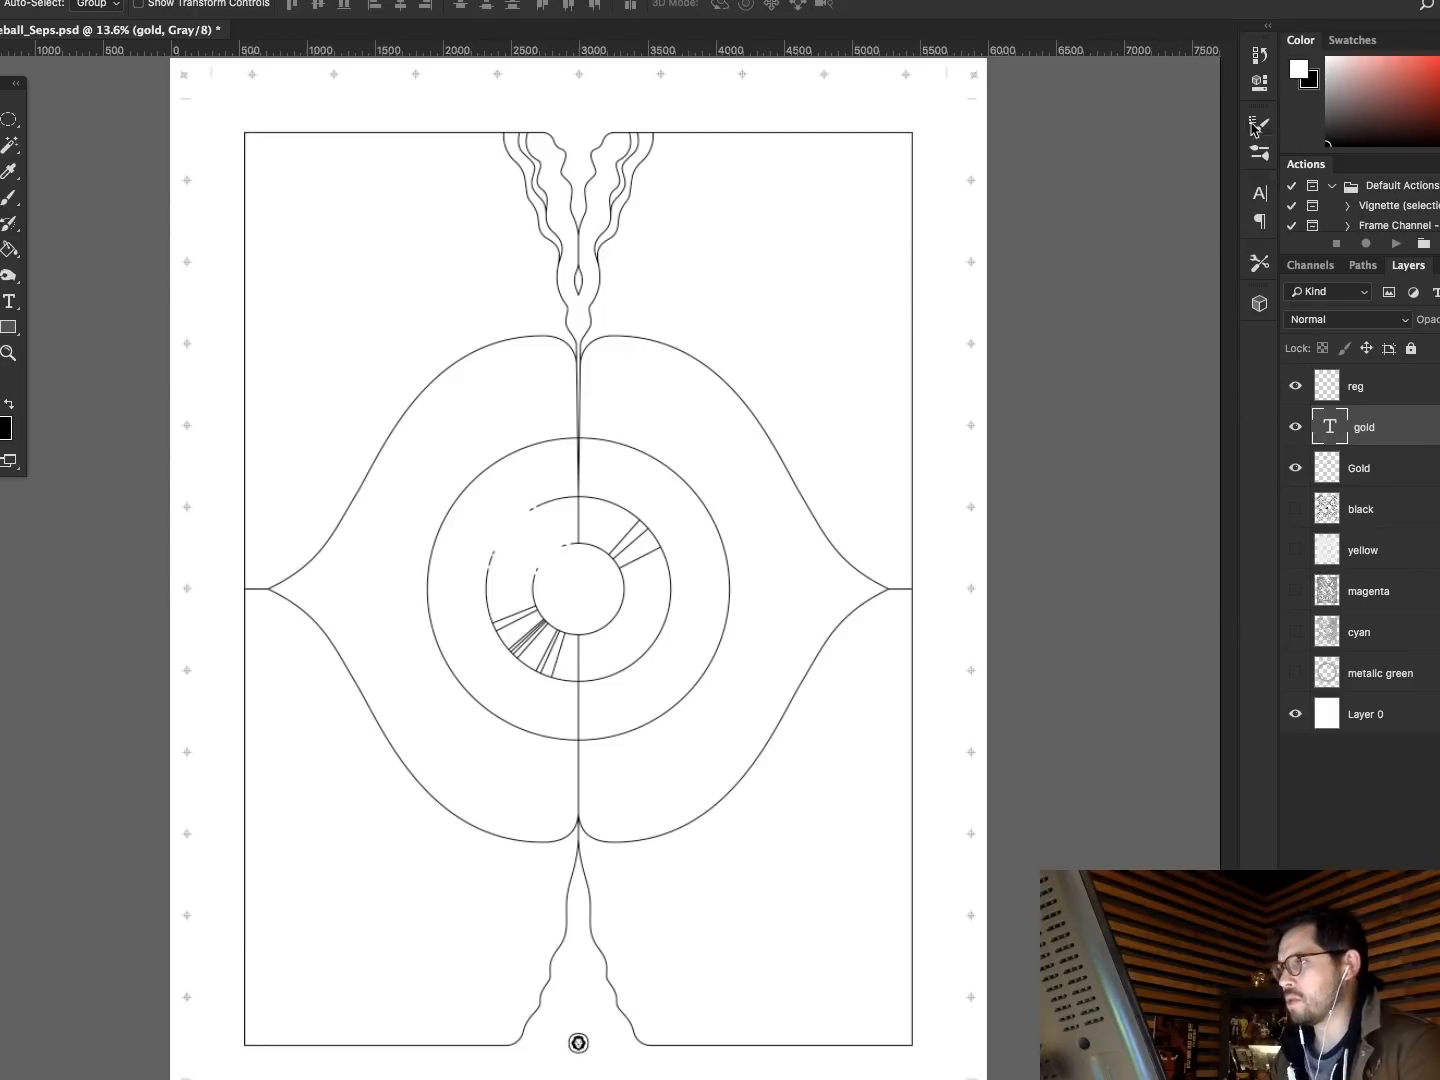
# Revert the document to the Layer Order history state preceding the Grayscale conversion and save the PSD.
pyautogui.click(1260, 57)
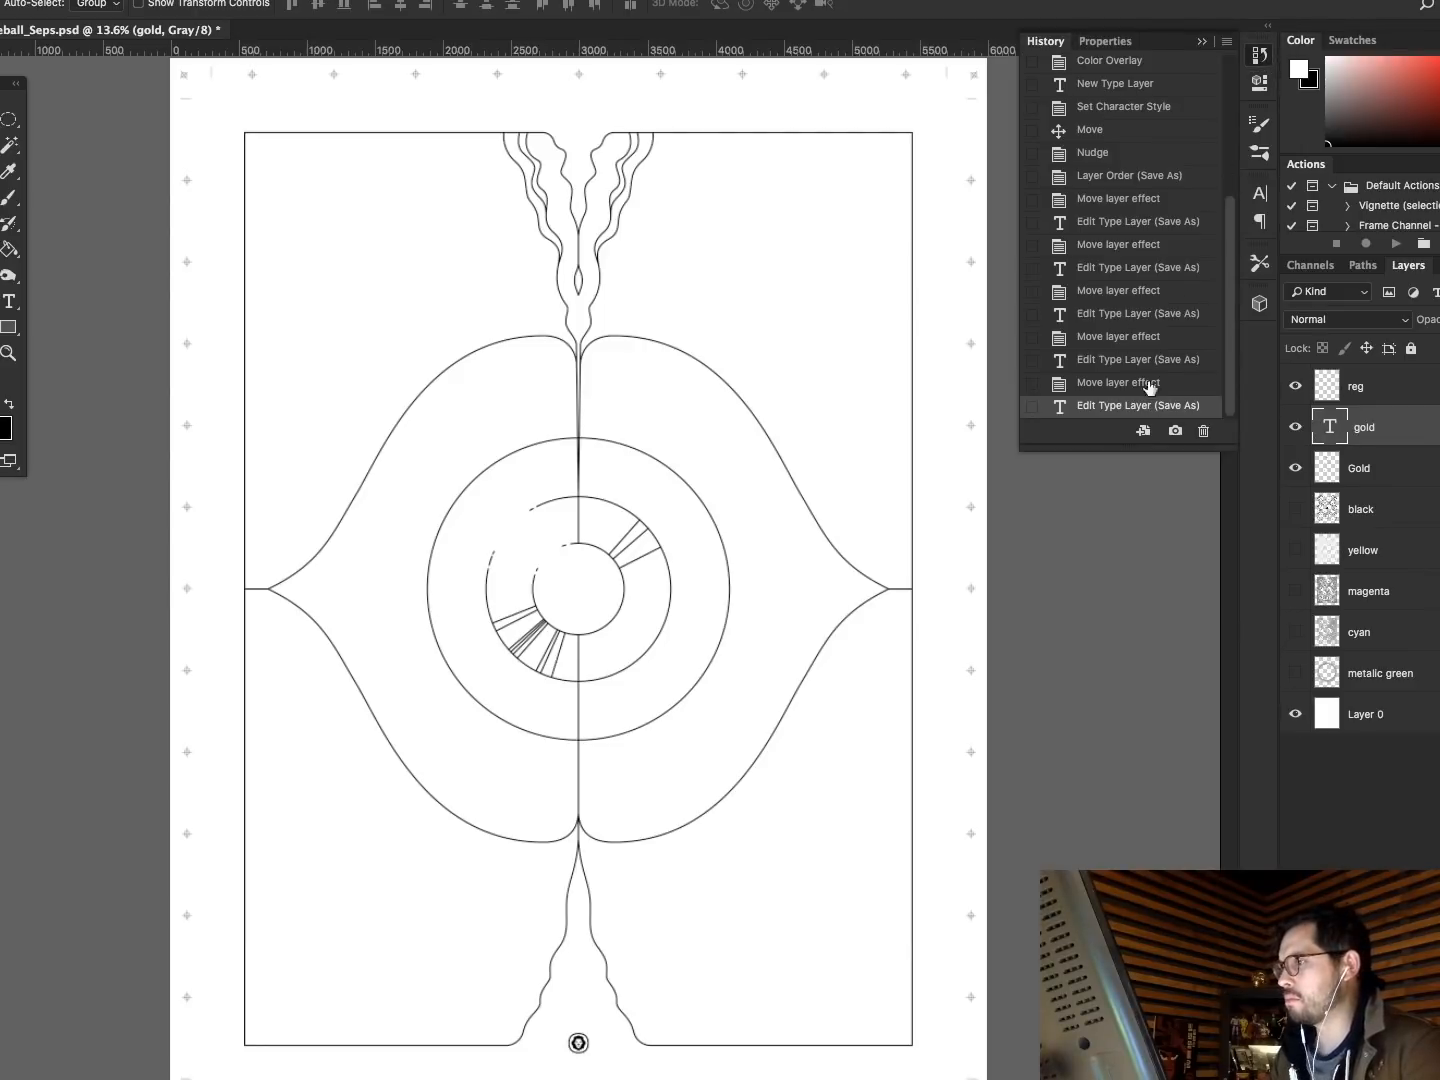
pyautogui.scroll(4, 1140, 310)
pyautogui.click(1104, 108)
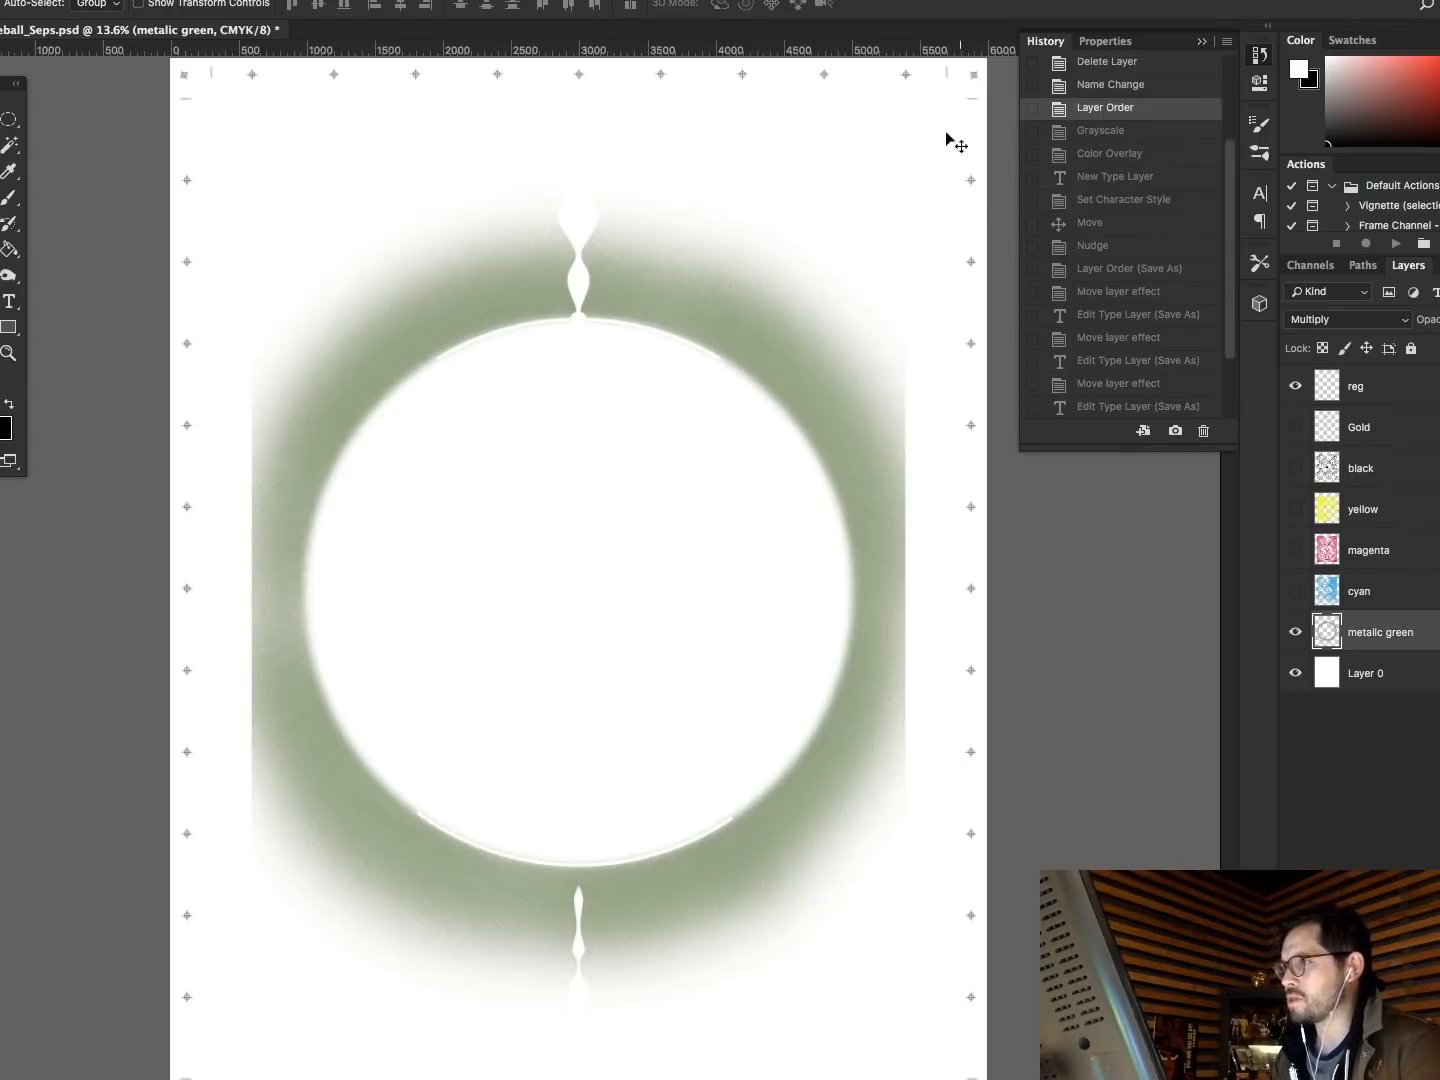
pyautogui.press('super+s')
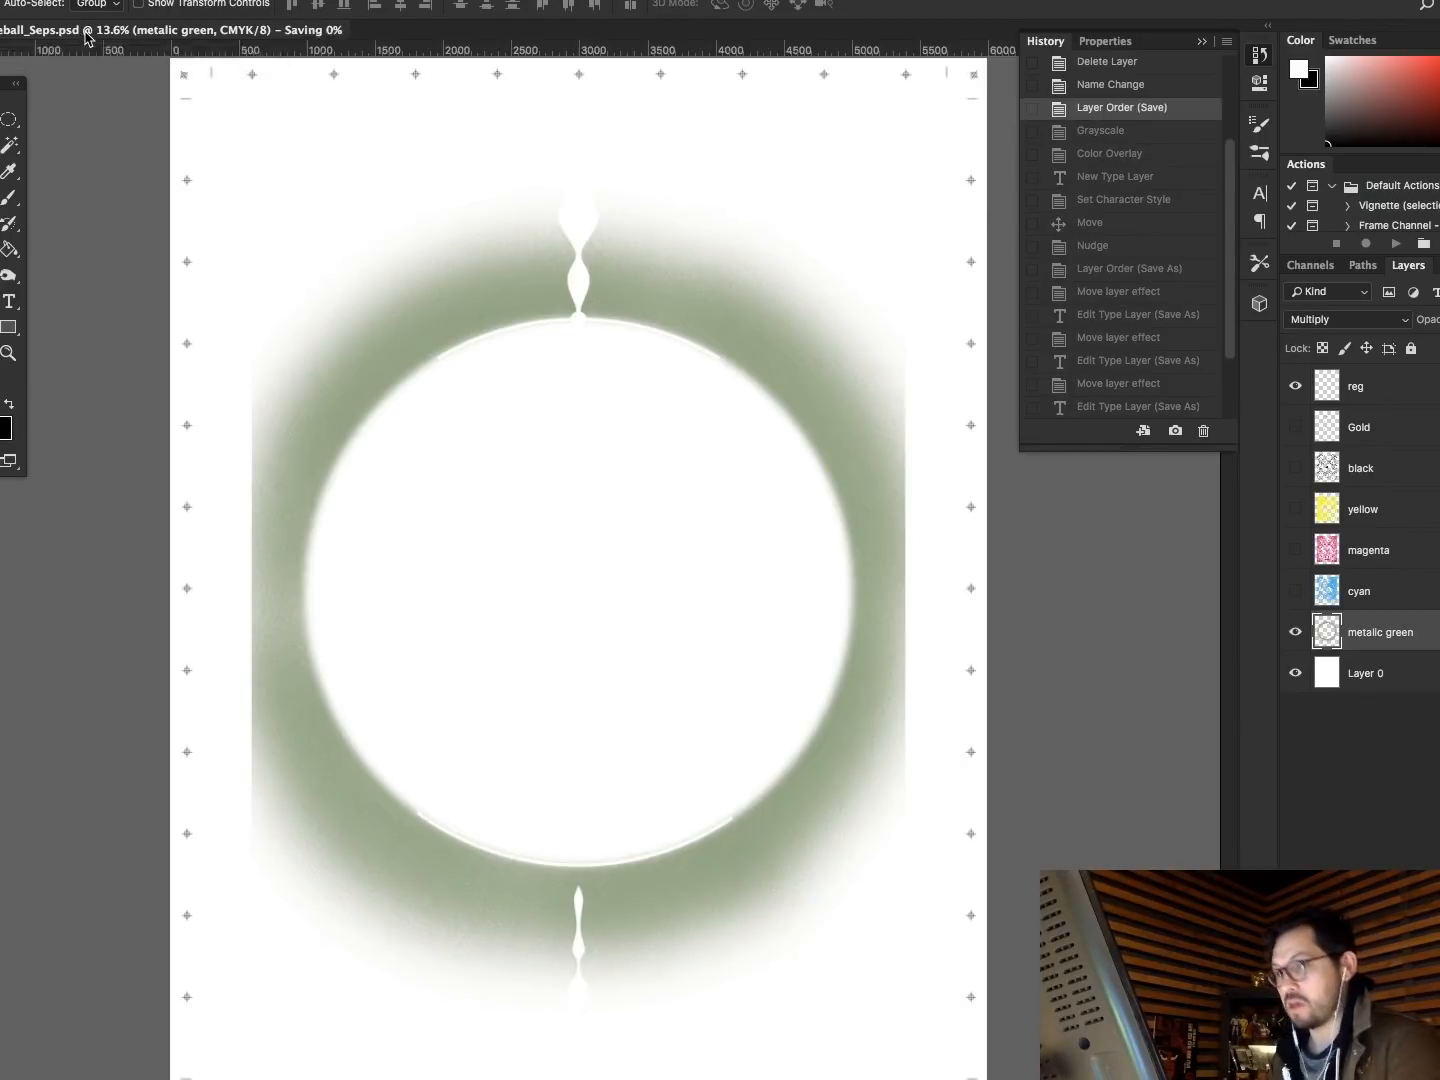
pyautogui.click(1201, 40)
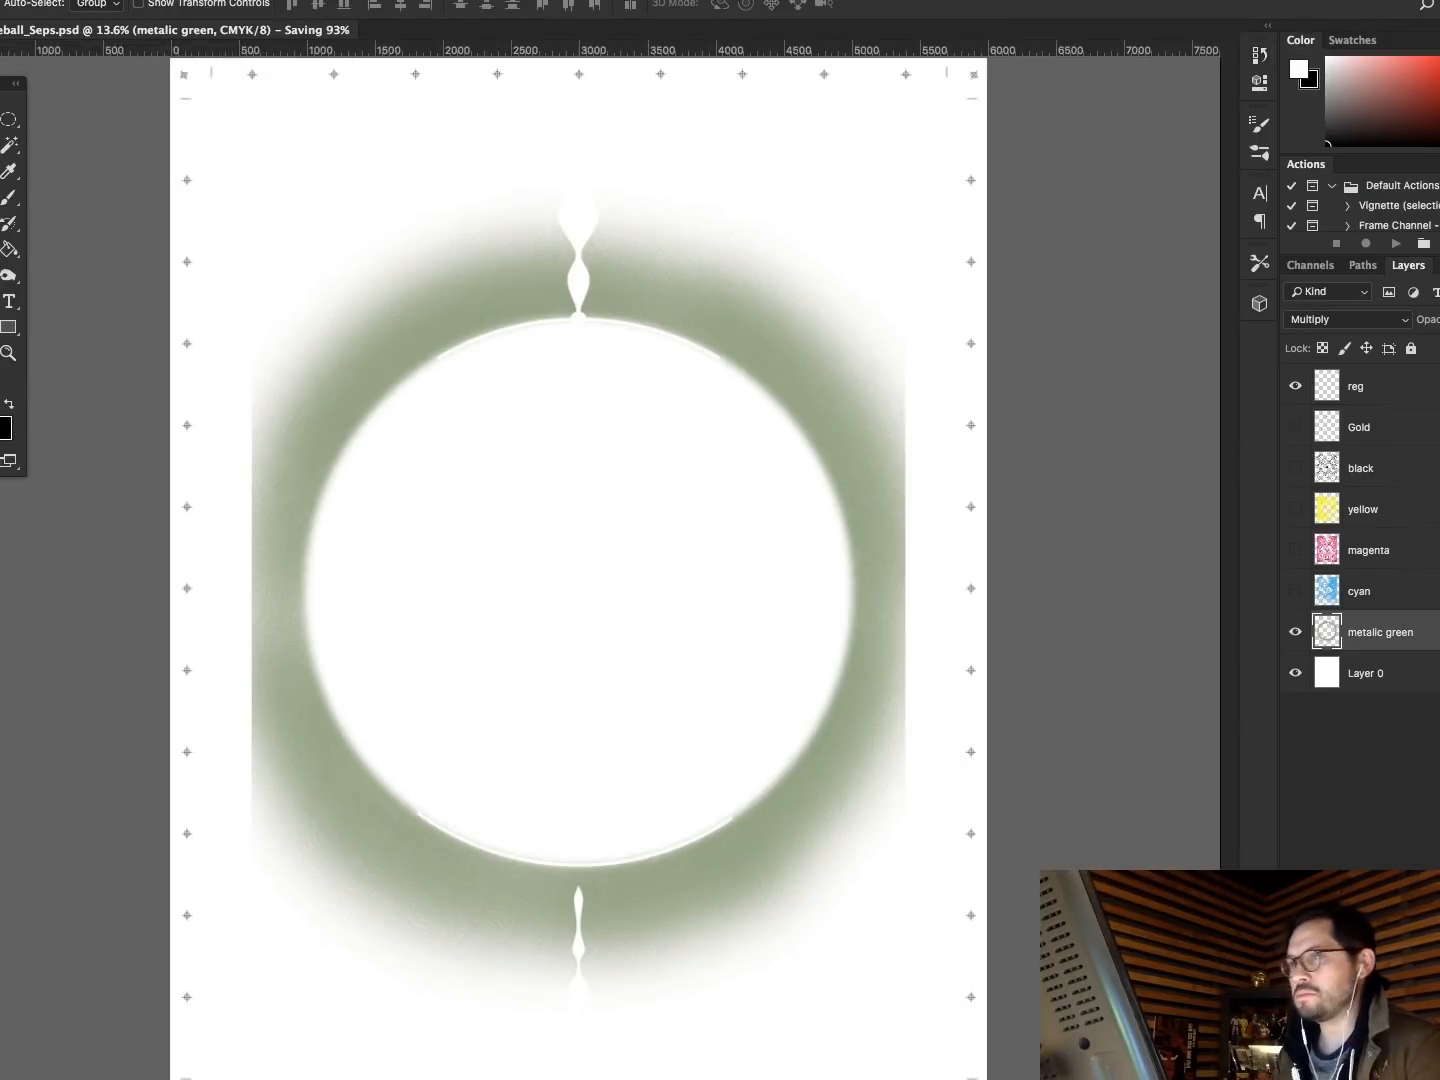
# Hide Photoshop, close the registration template document in Illustrator, and hide Illustrator to reveal the desktop.
pyautogui.click(21, 0)
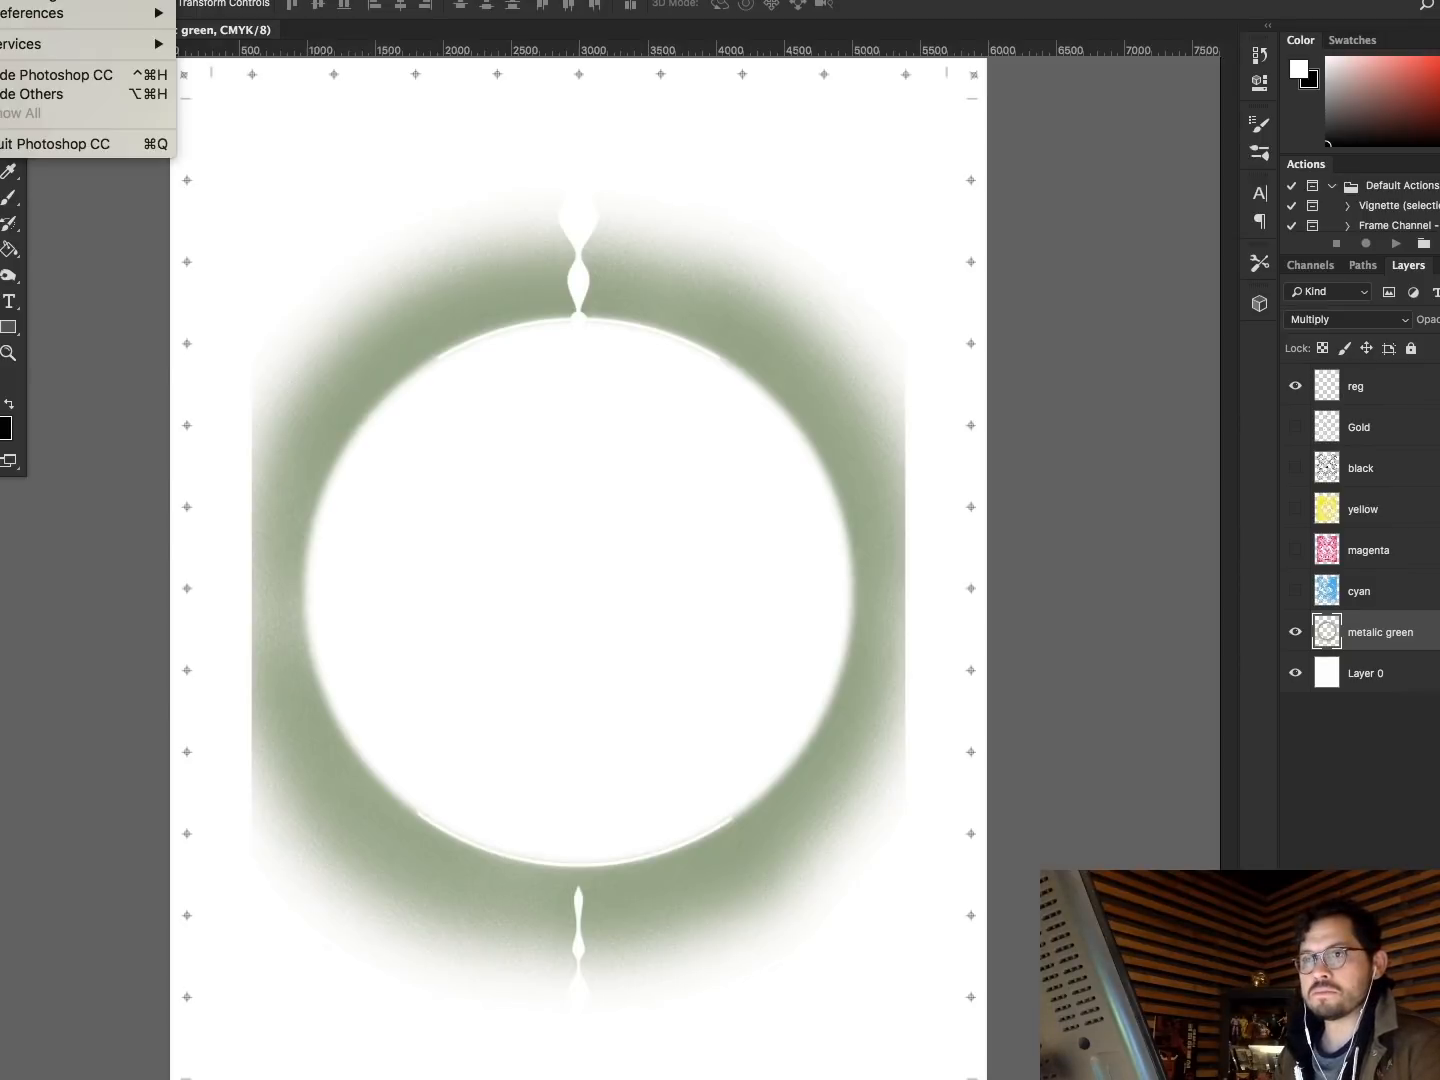
pyautogui.click(60, 71)
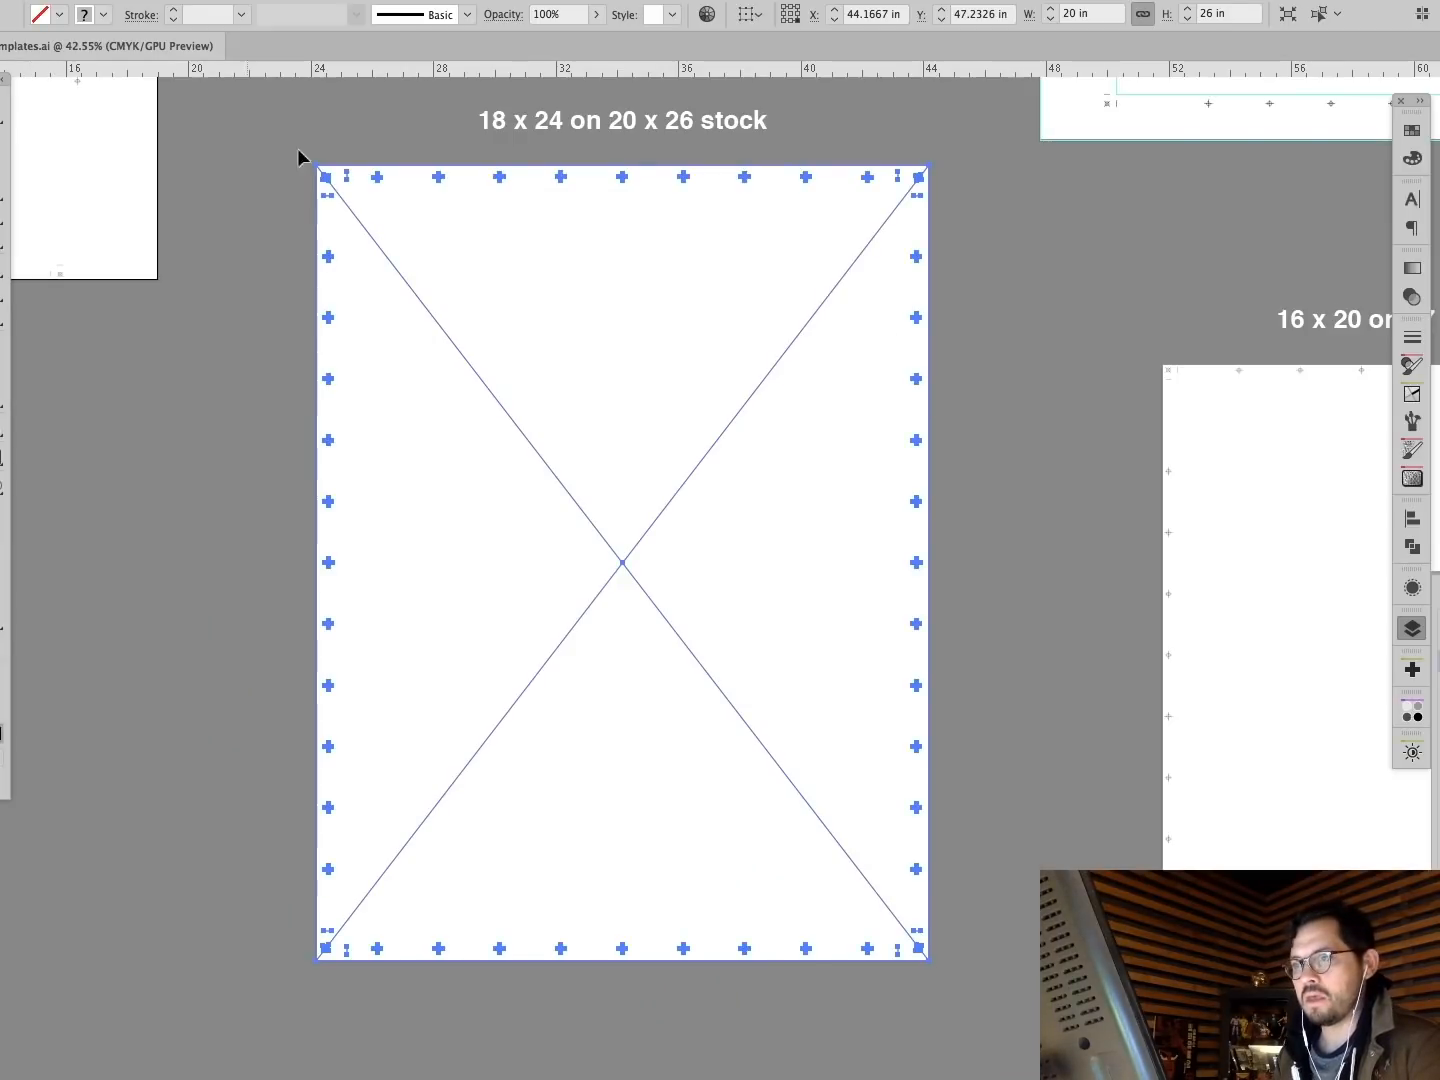
pyautogui.click(238, 106)
pyautogui.click(20, 0)
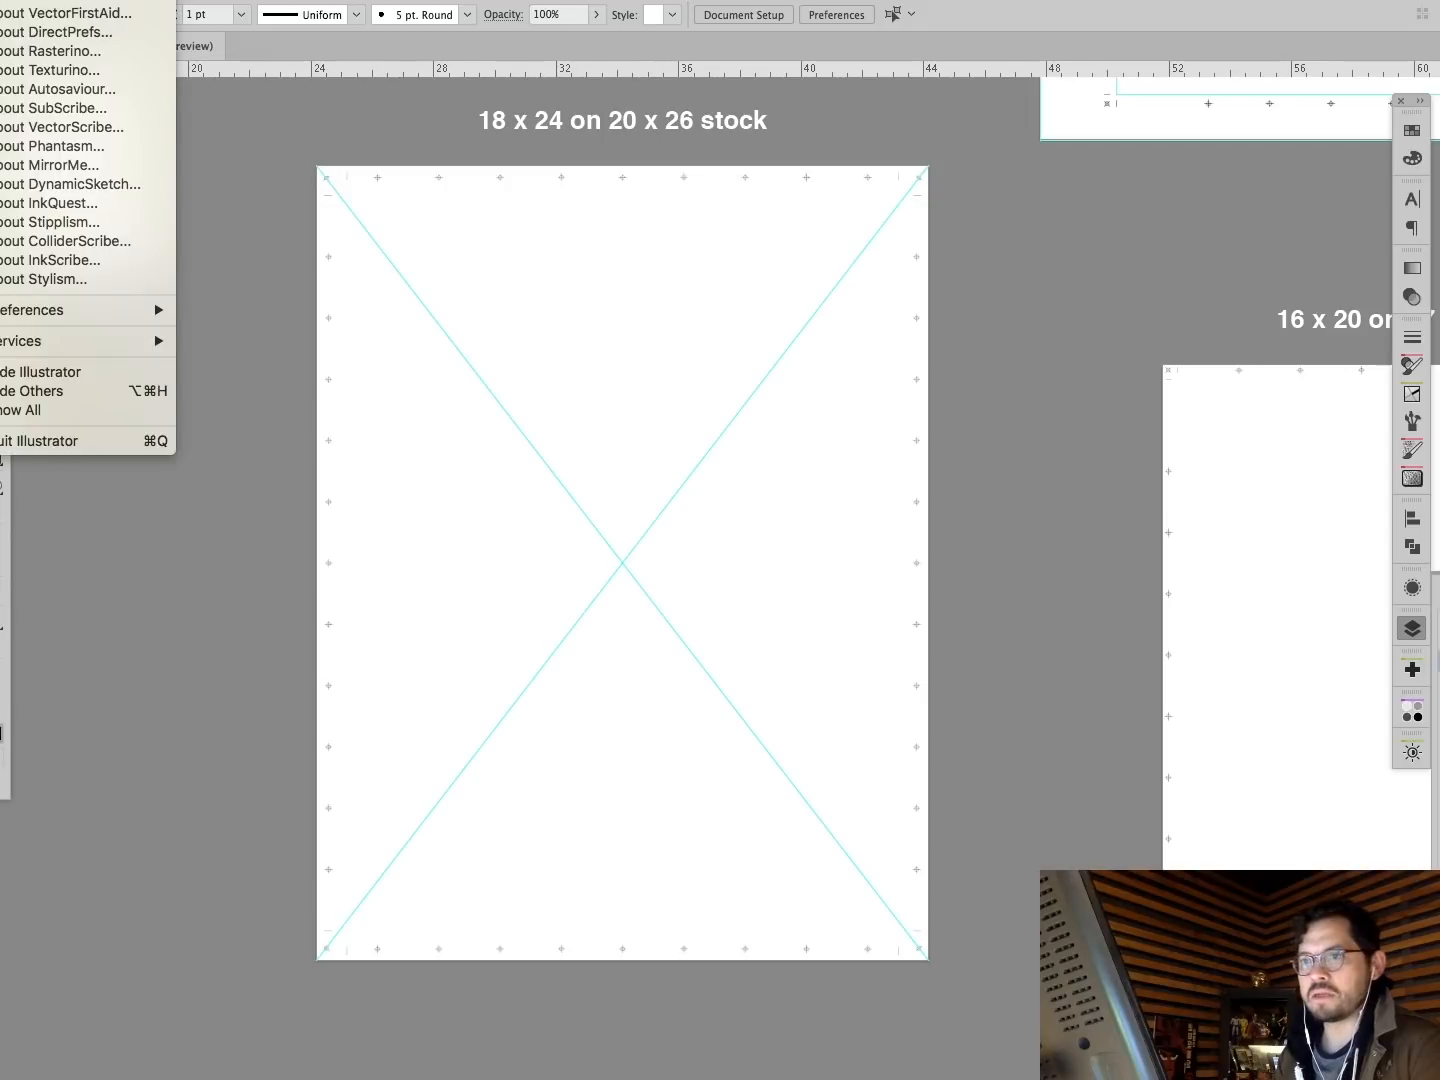
pyautogui.click(59, 371)
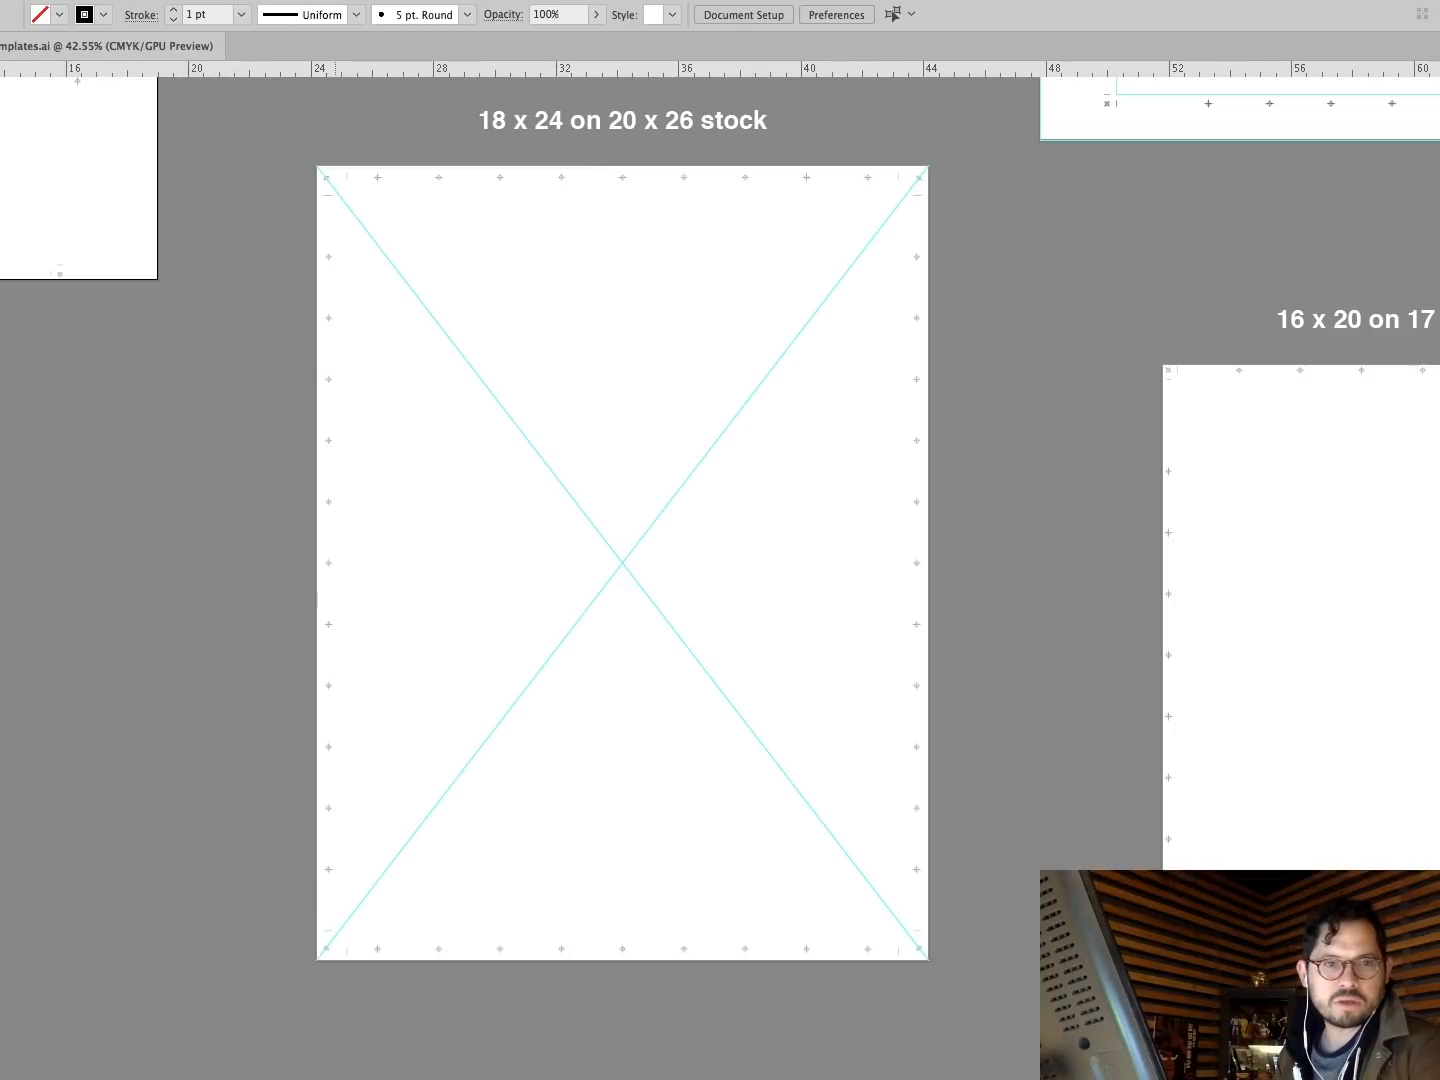
pyautogui.press('super+w')
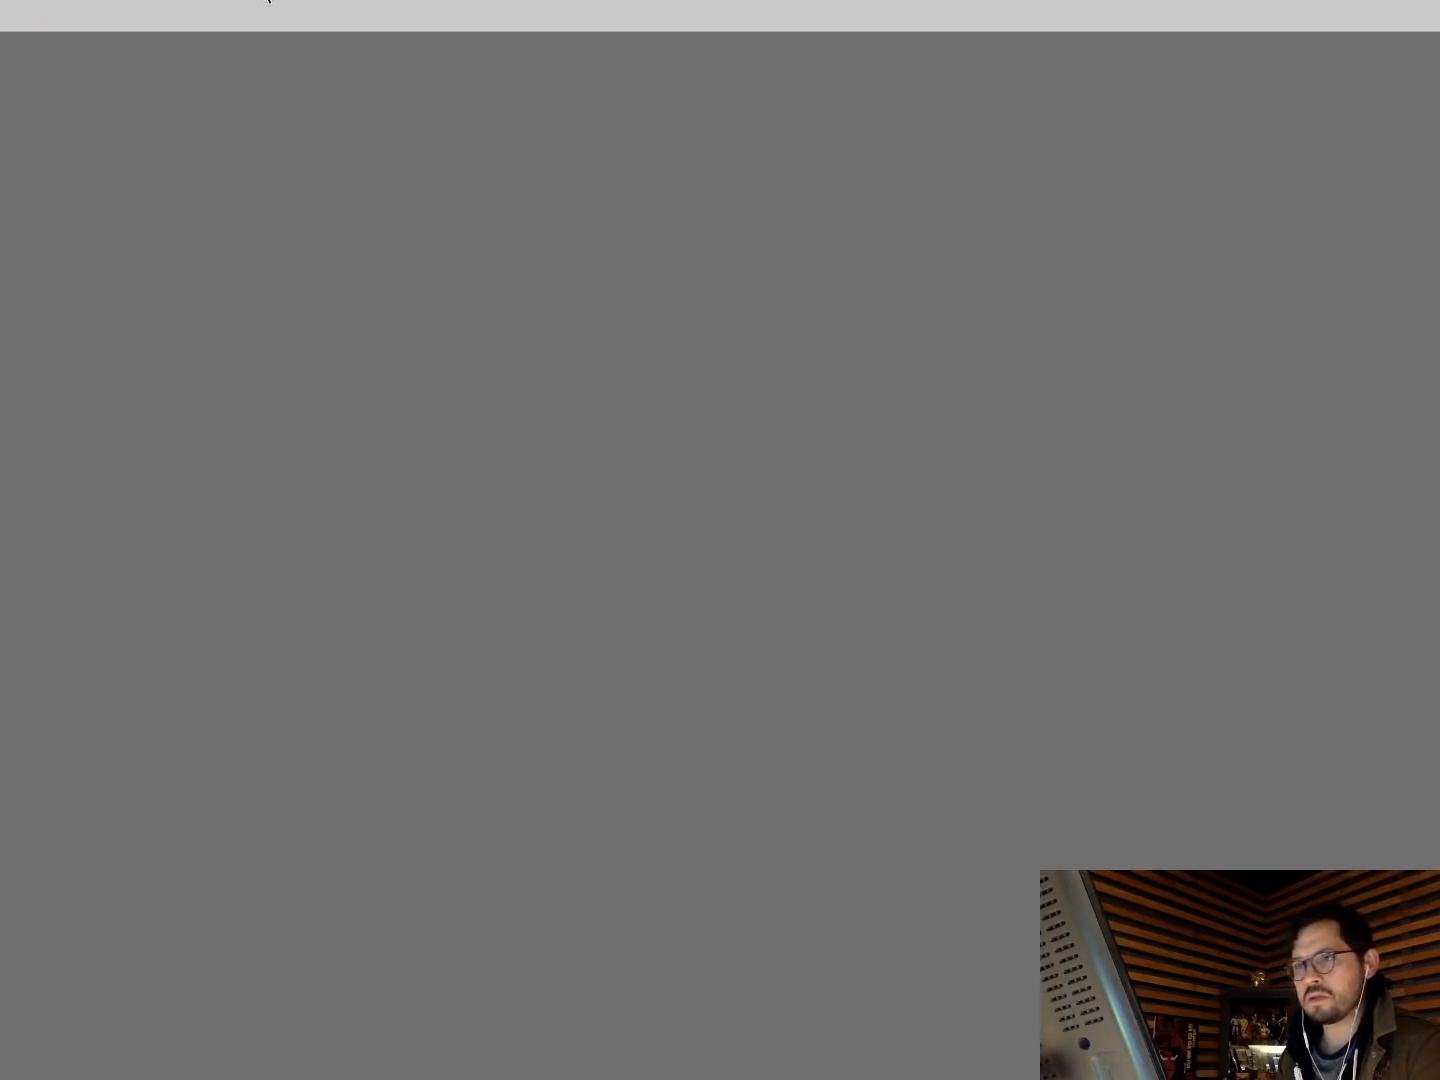
pyautogui.press('super+h')
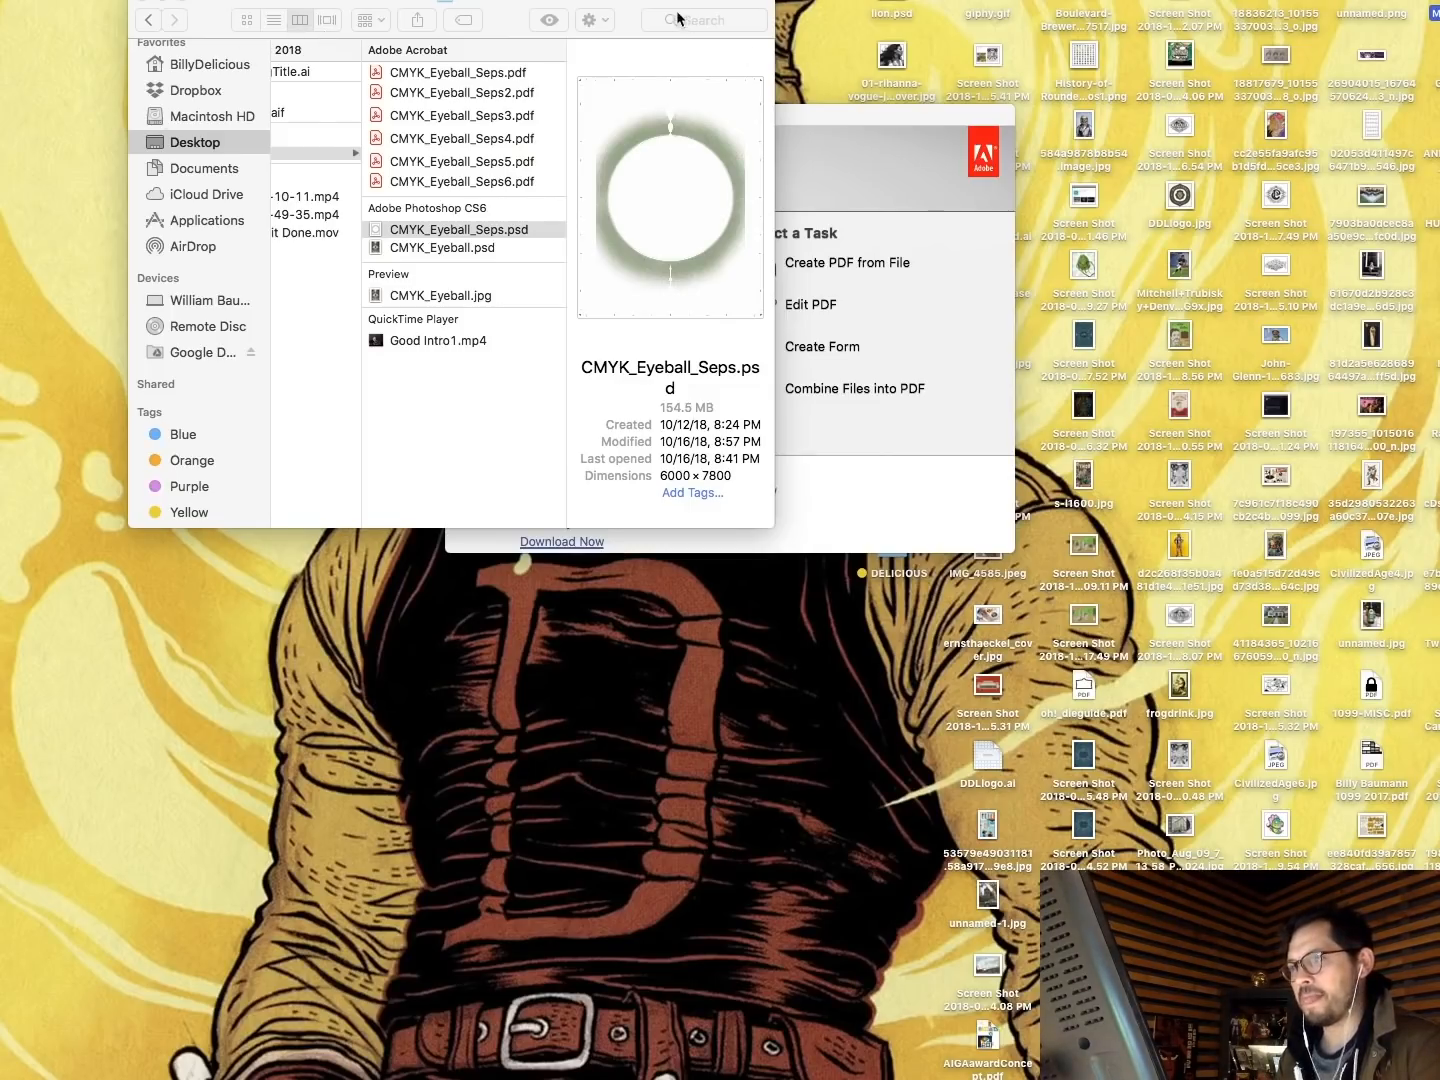
# Open CMYK_Eyeball_Seps.pdf in Acrobat and arrange its window alongside the Finder folder so both are accessible.
pyautogui.moveTo(649, 1); pyautogui.dragTo(882, 41)
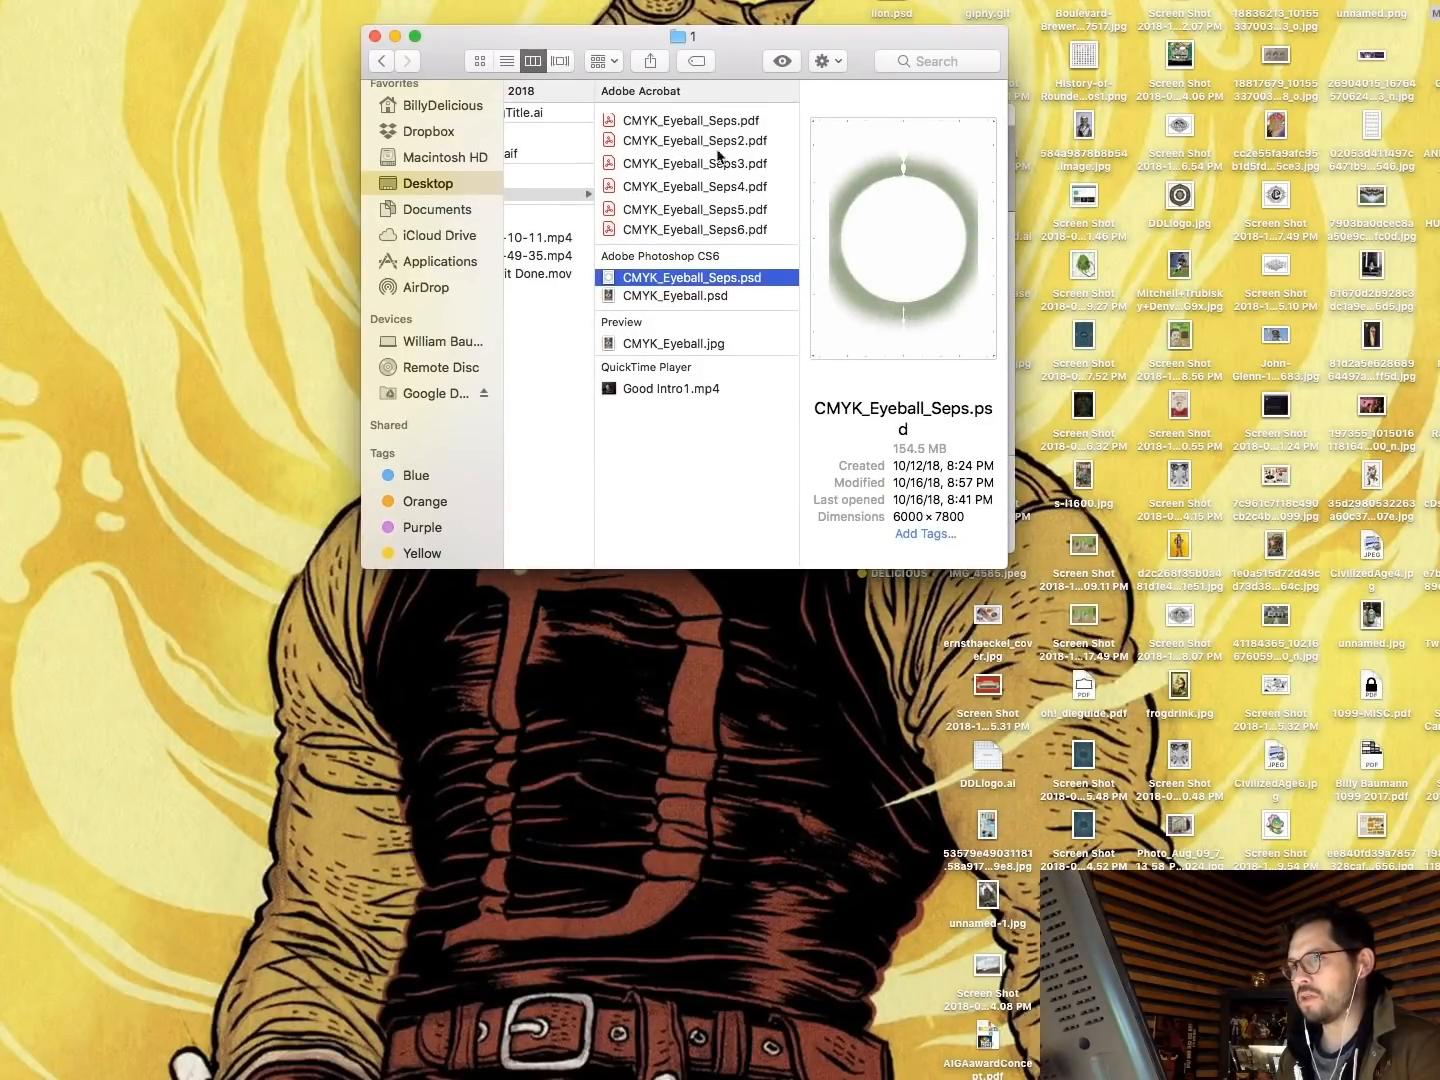
pyautogui.click(700, 113)
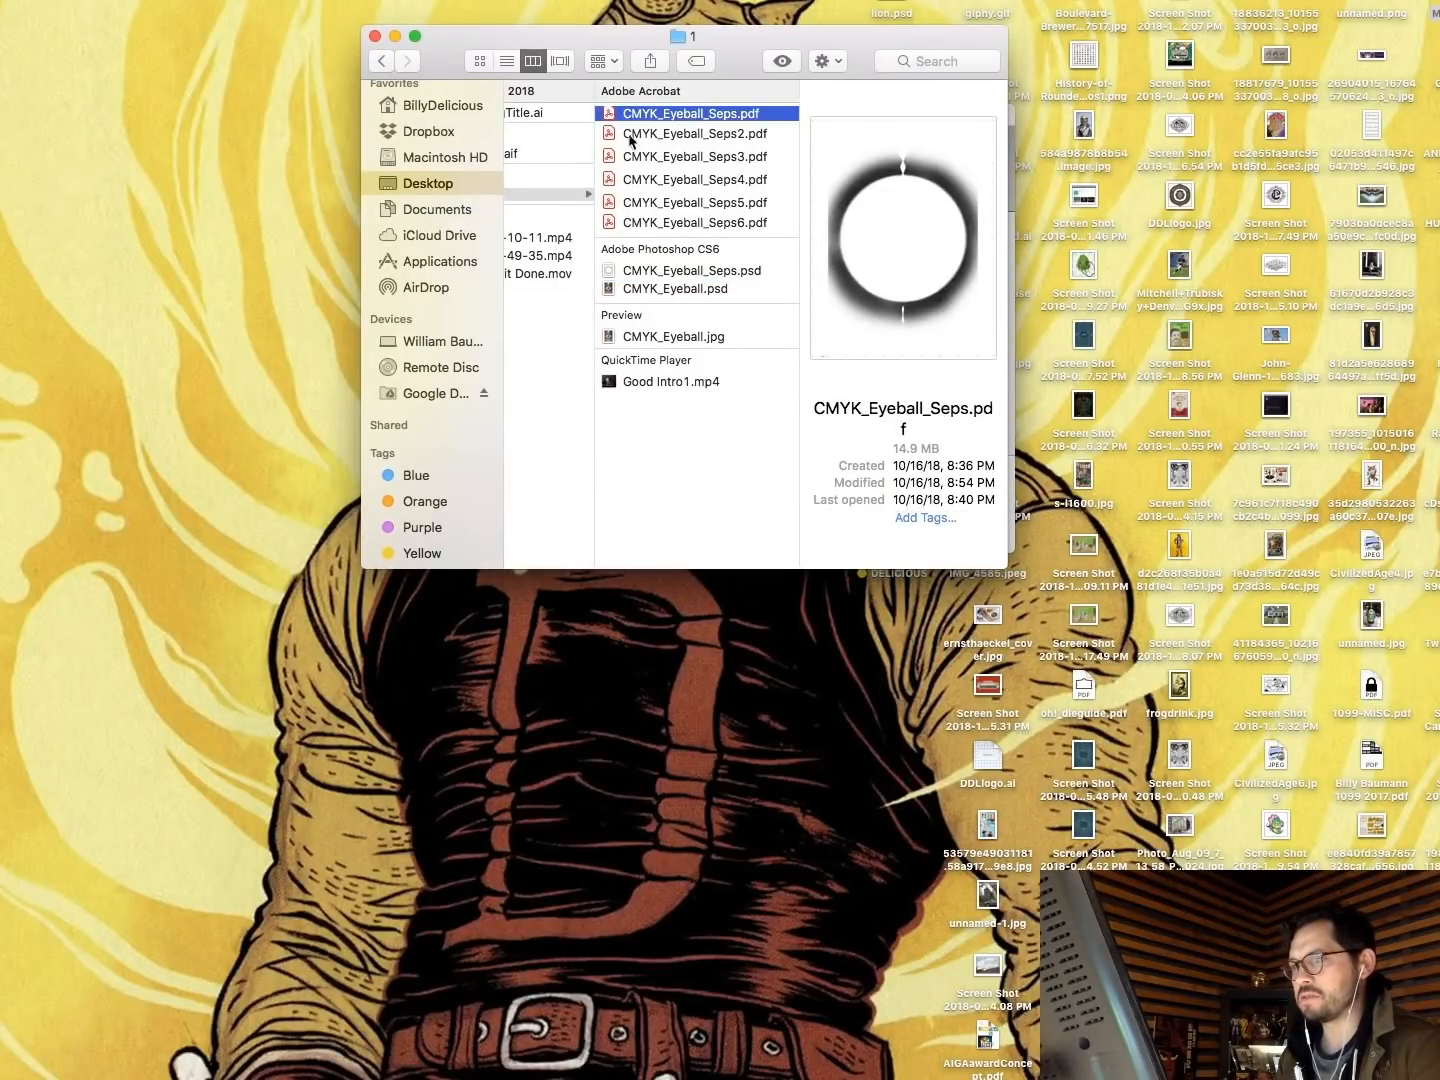
pyautogui.moveTo(608, 118); pyautogui.dragTo(0, 139)
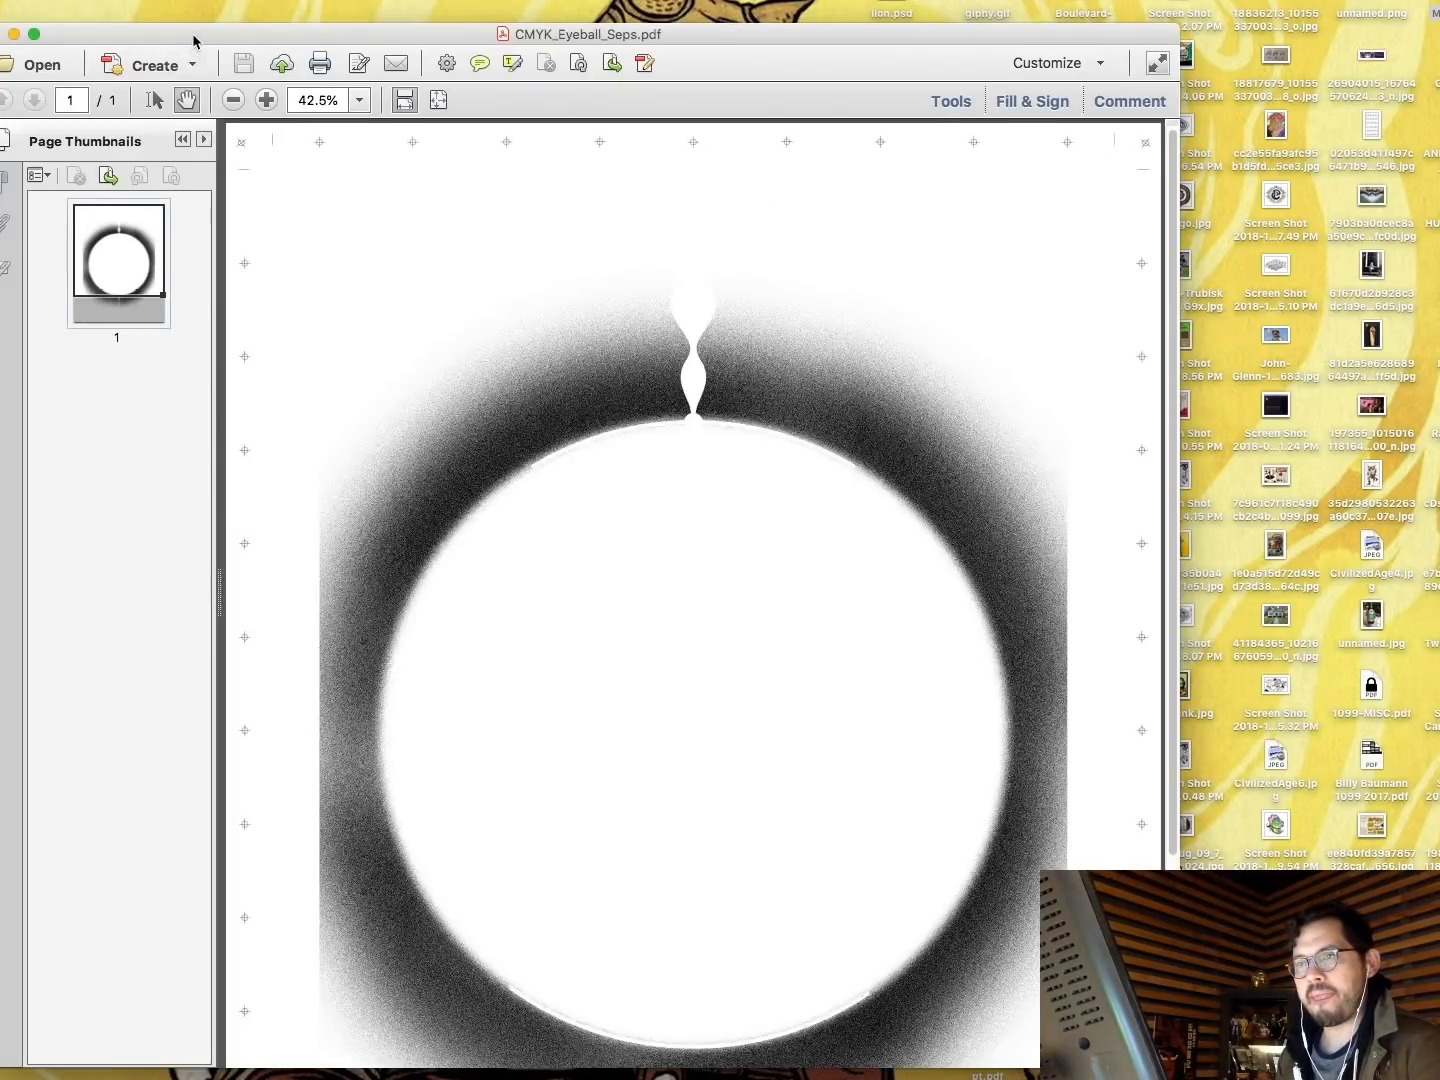
pyautogui.moveTo(193, 39); pyautogui.dragTo(252, 180)
pyautogui.click(461, 41)
pyautogui.moveTo(826, 62); pyautogui.dragTo(1074, 35)
pyautogui.moveTo(364, 175); pyautogui.dragTo(295, 42)
# Insert CMYK_Eyeball_Seps2.pdf through CMYK_Eyeball_Seps6.pdf after page 1 of the open CMYK_Eyeball_Seps.pdf.
pyautogui.click(1009, 8)
pyautogui.click(894, 104)
pyautogui.keyDown('shift'); pyautogui.click(896, 194); pyautogui.keyUp('shift')
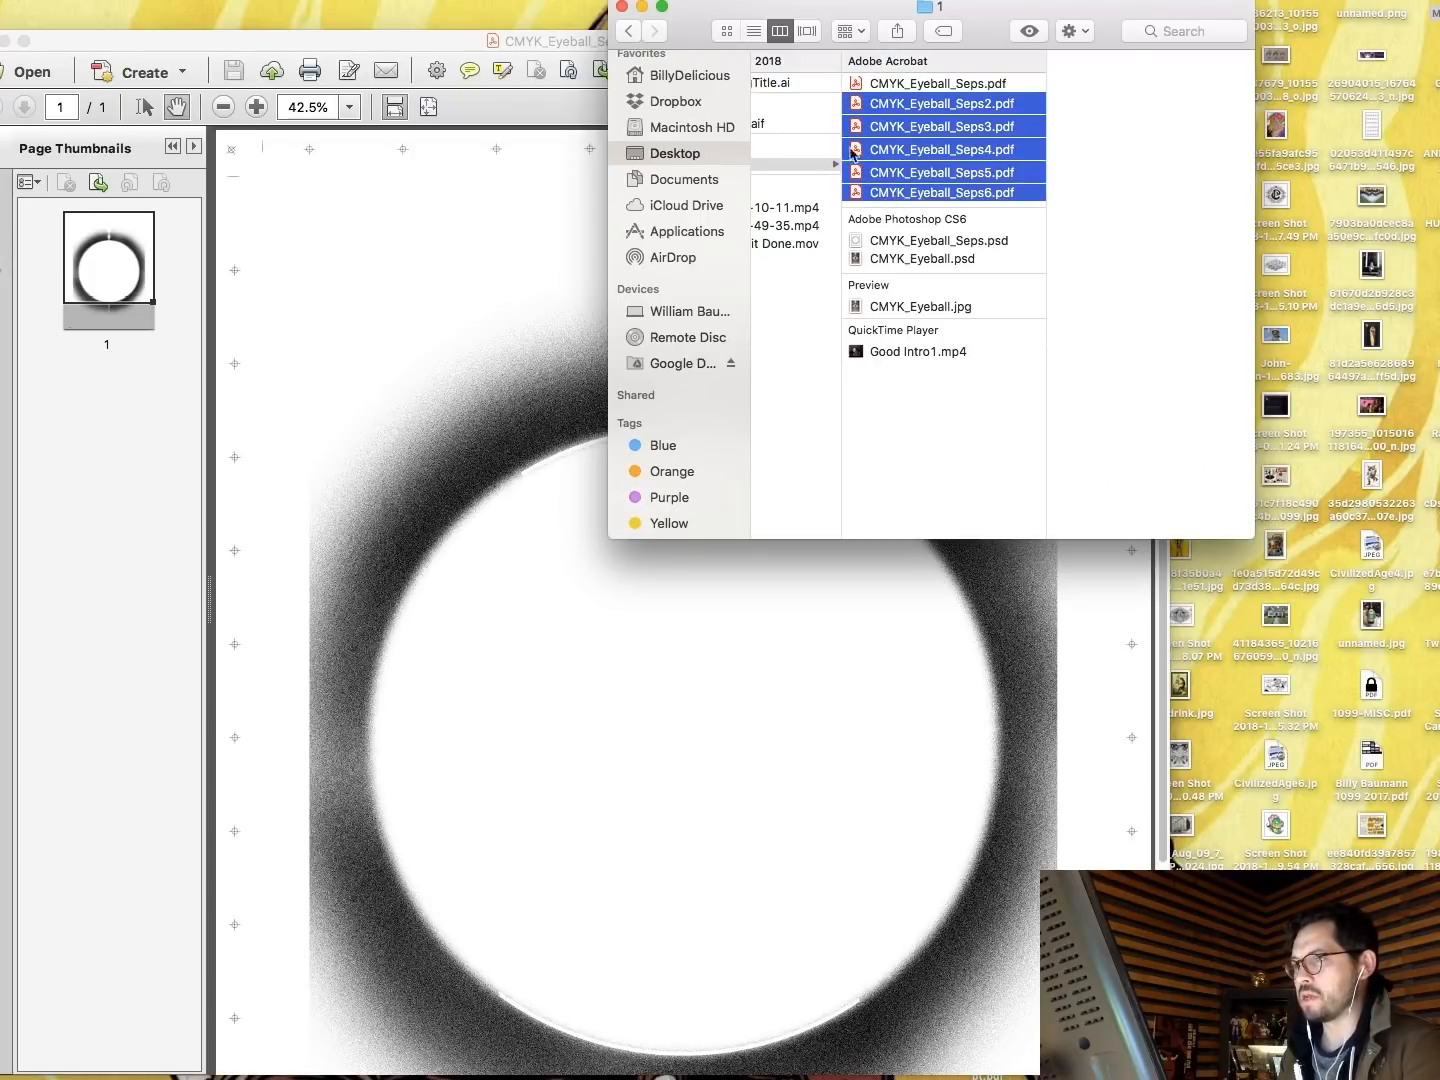
pyautogui.moveTo(852, 108); pyautogui.dragTo(192, 293)
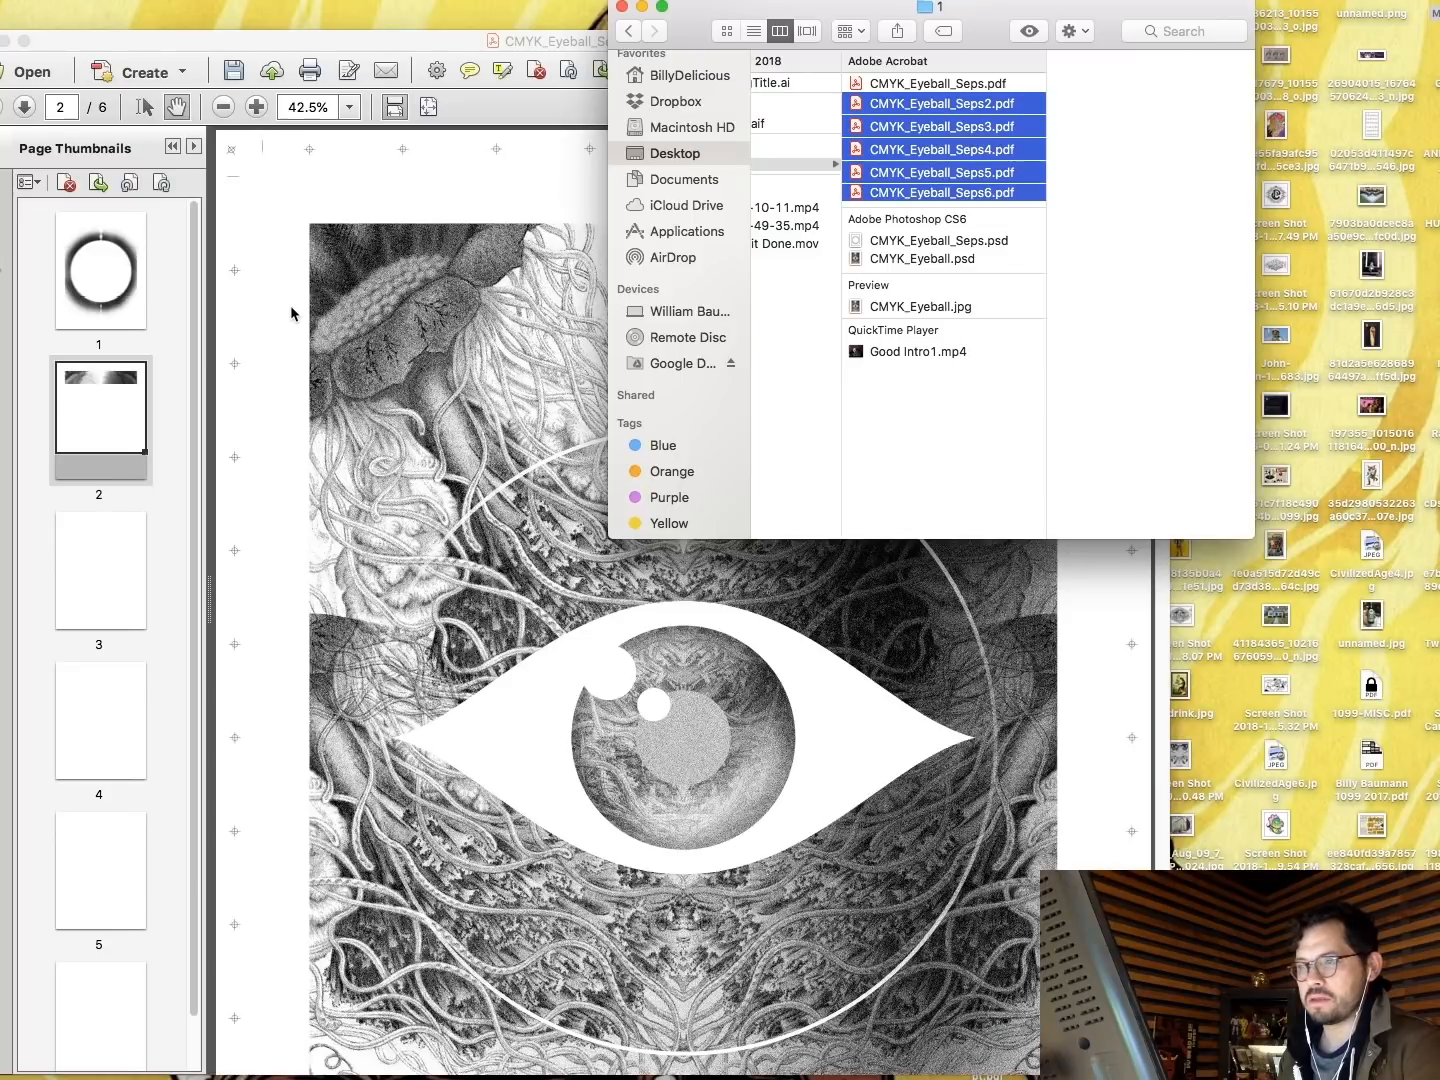
pyautogui.scroll(-1, 117, 653)
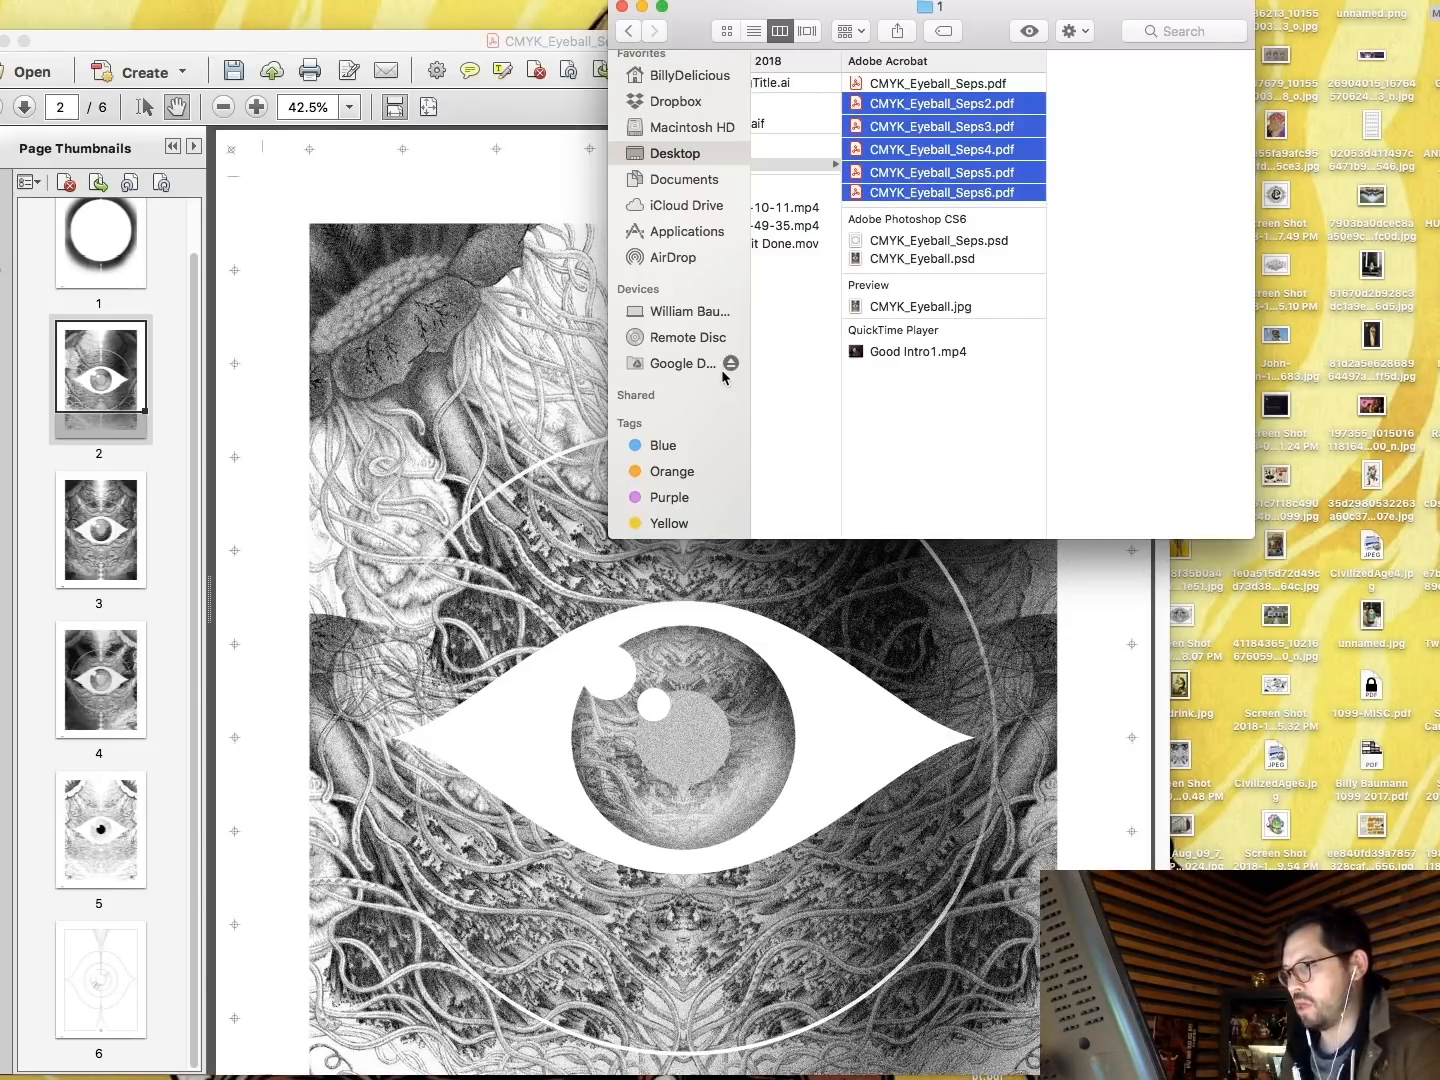
# Move the separate files CMYK_Eyeball_Seps2.pdf through CMYK_Eyeball_Seps6.pdf to the Trash and permanently empty it.
pyautogui.press('Up')
pyautogui.press('Down')
pyautogui.keyDown('shift'); pyautogui.click(899, 194); pyautogui.keyUp('shift')
pyautogui.press('super+BackSpace')
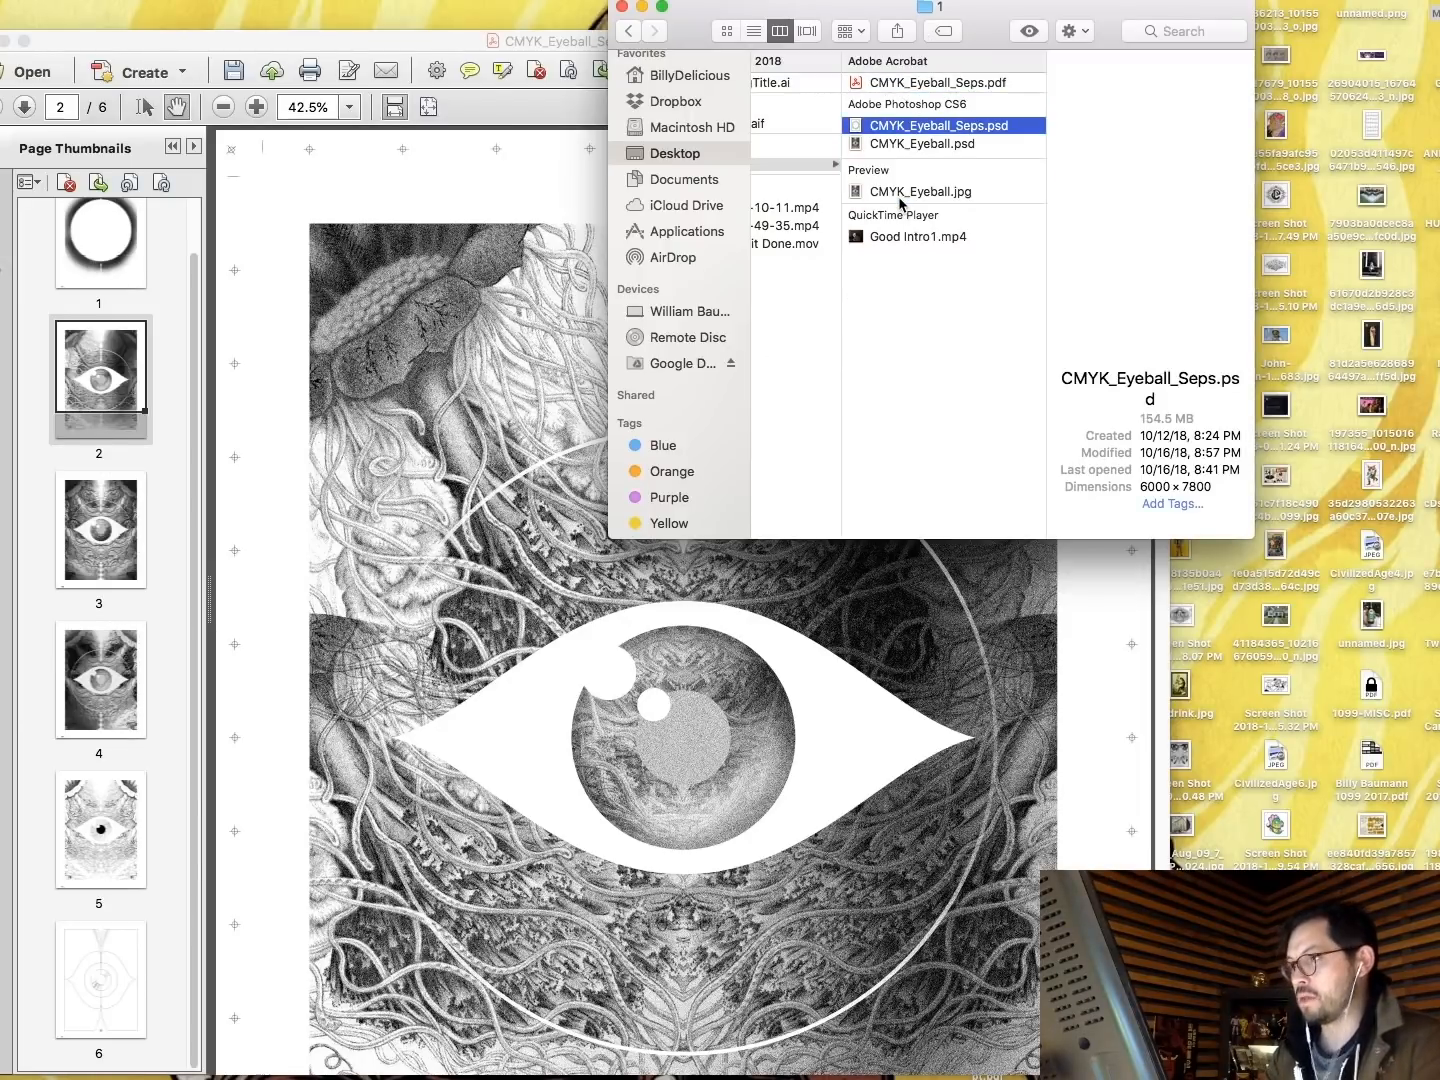
pyautogui.click(3, 2)
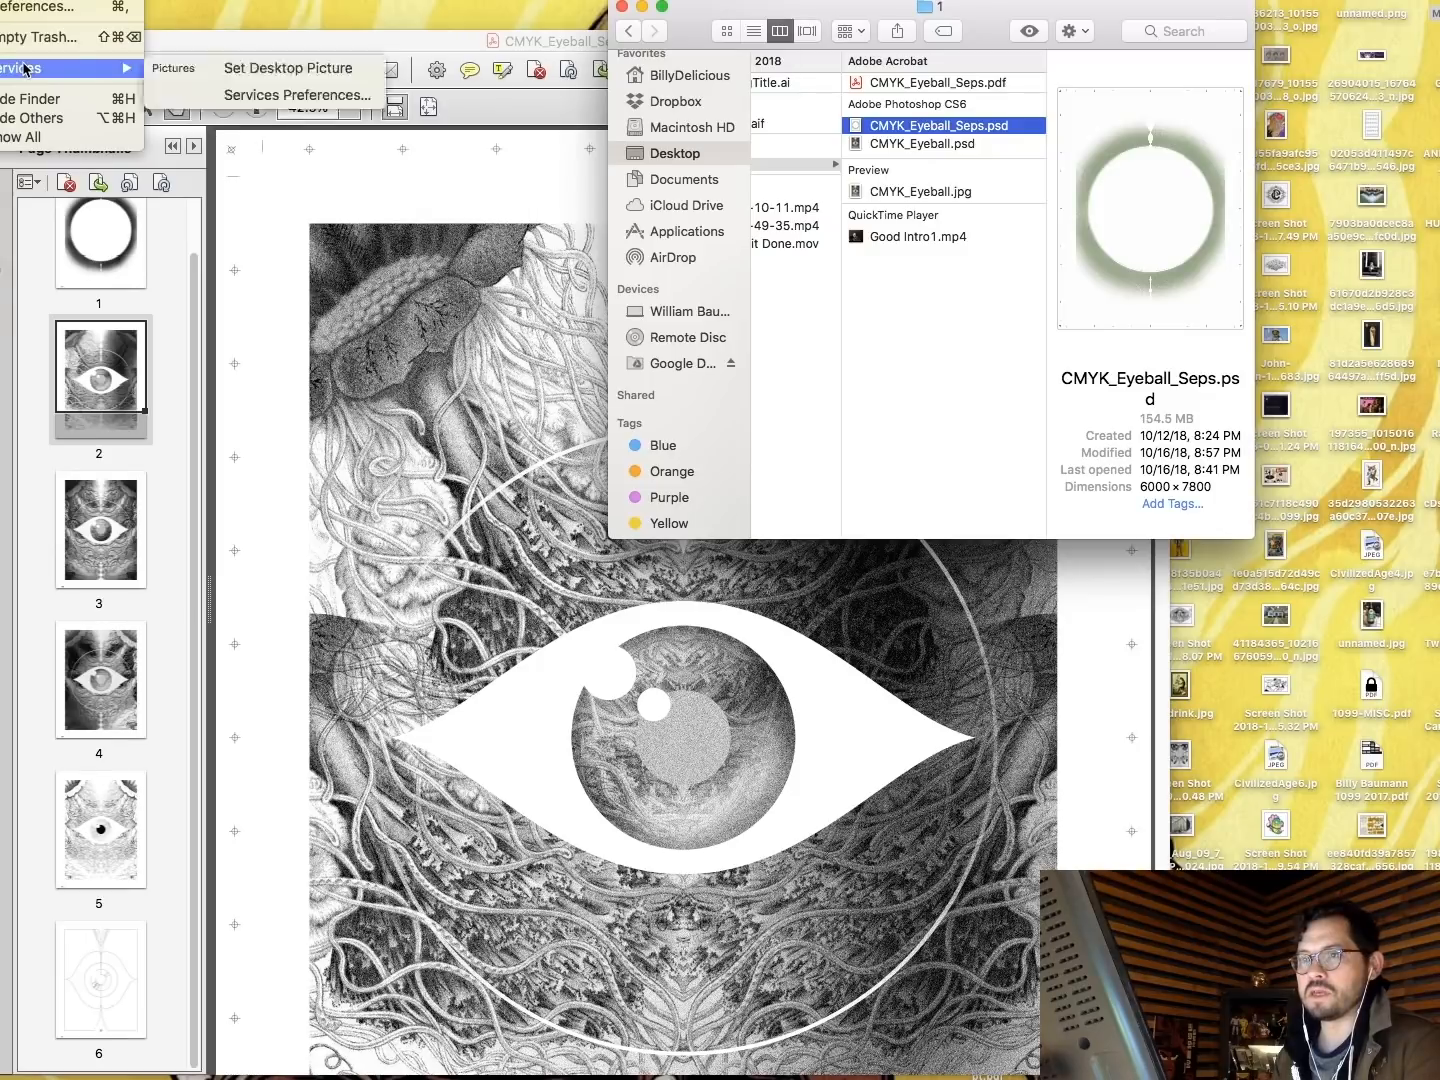
pyautogui.click(40, 37)
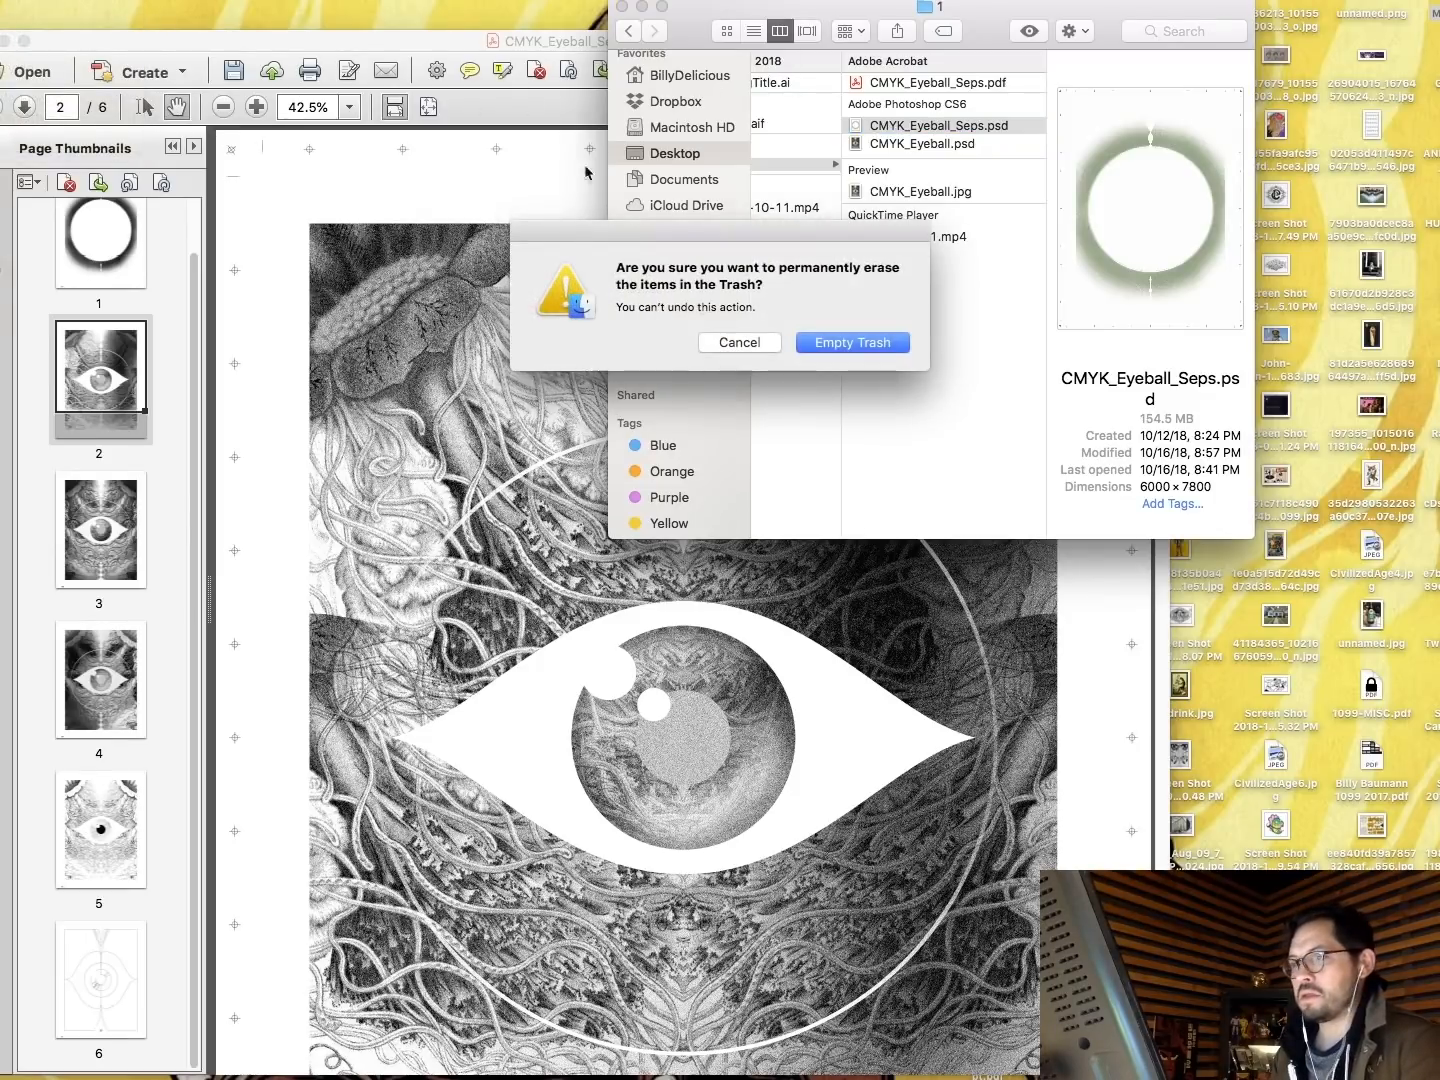
pyautogui.click(855, 348)
# Save and close the combined PDF, close Acrobat's welcome window, and select CMYK_Eyeball_Seps.pdf in the Finder folder.
pyautogui.click(394, 49)
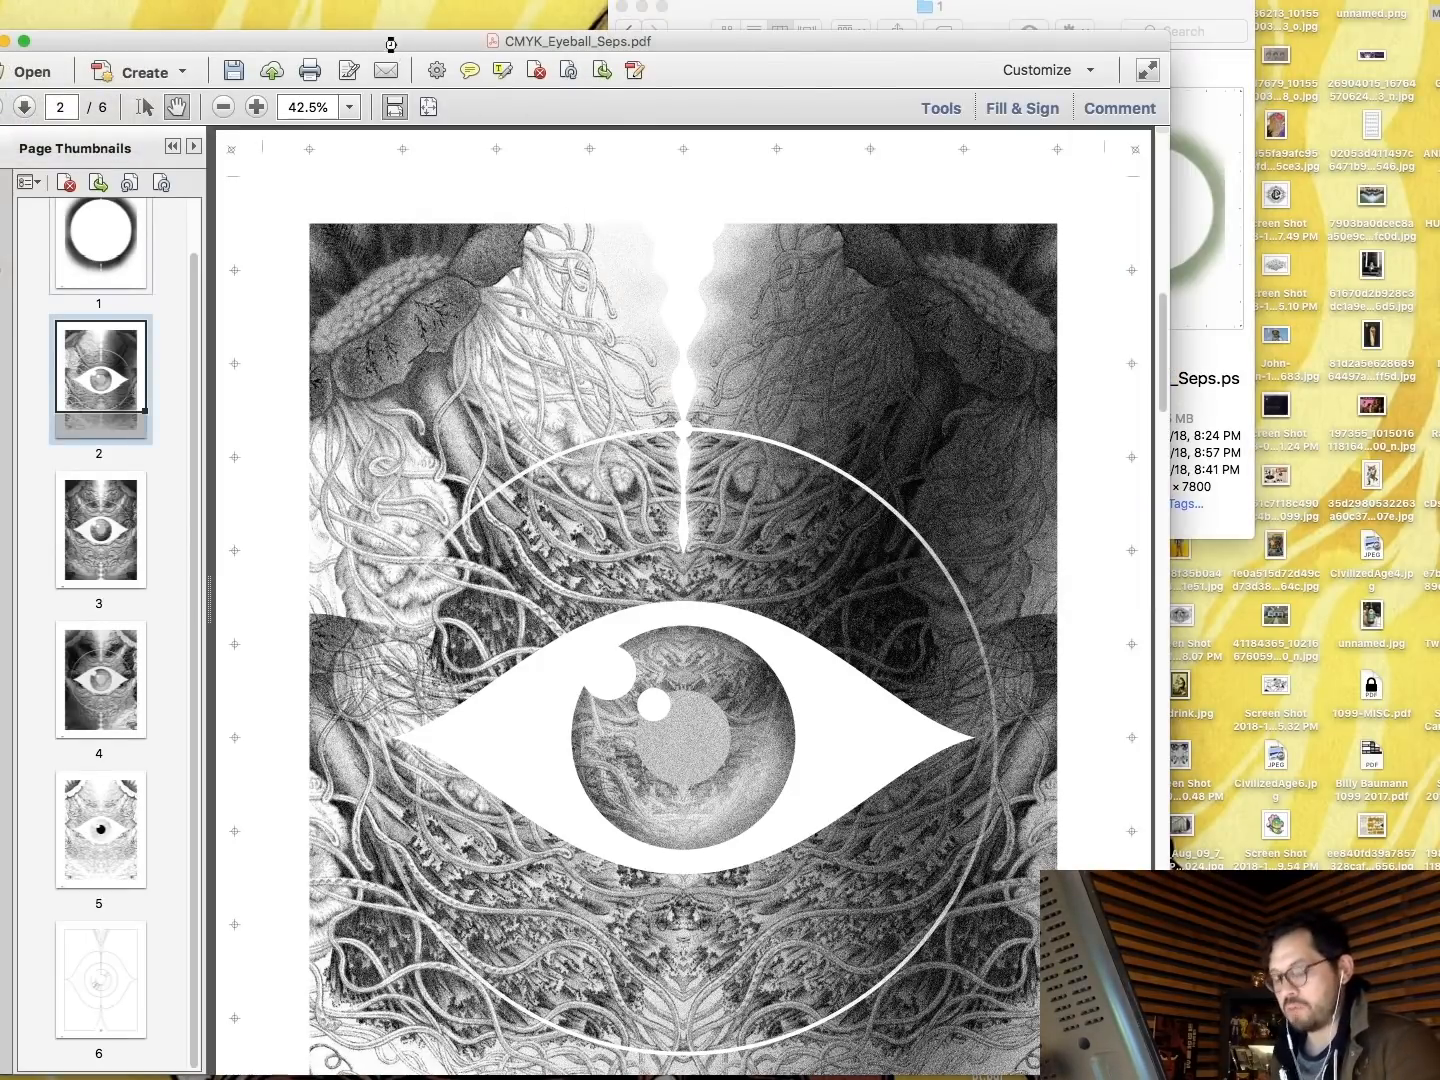
pyautogui.click(0, 40)
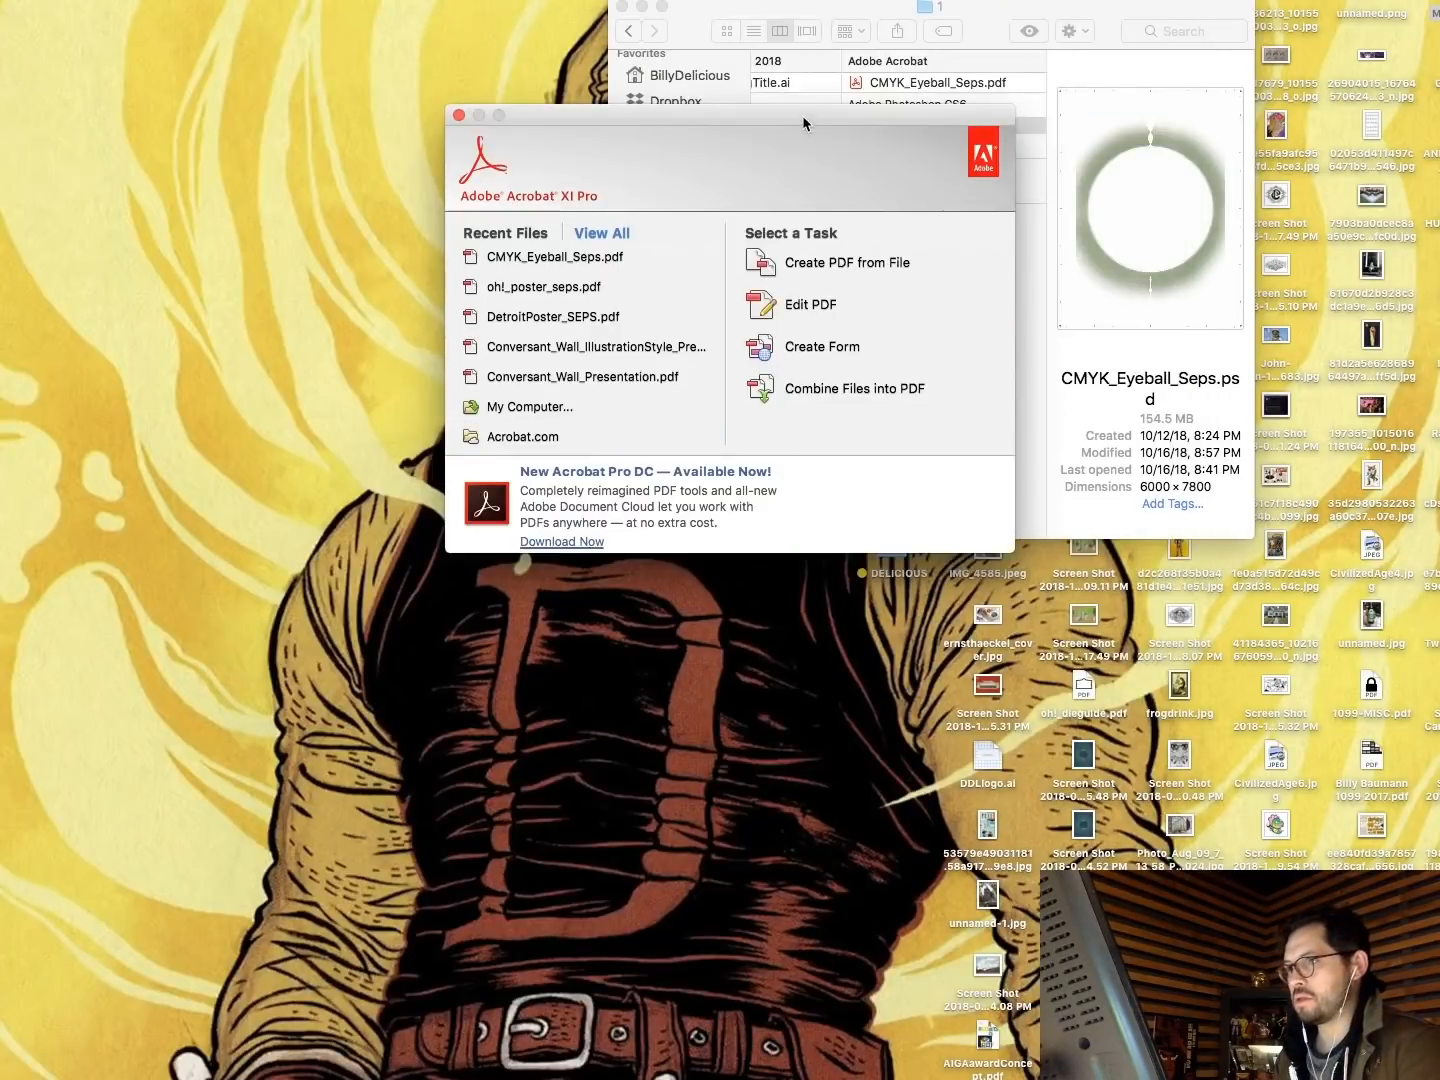
pyautogui.click(458, 116)
pyautogui.click(925, 85)
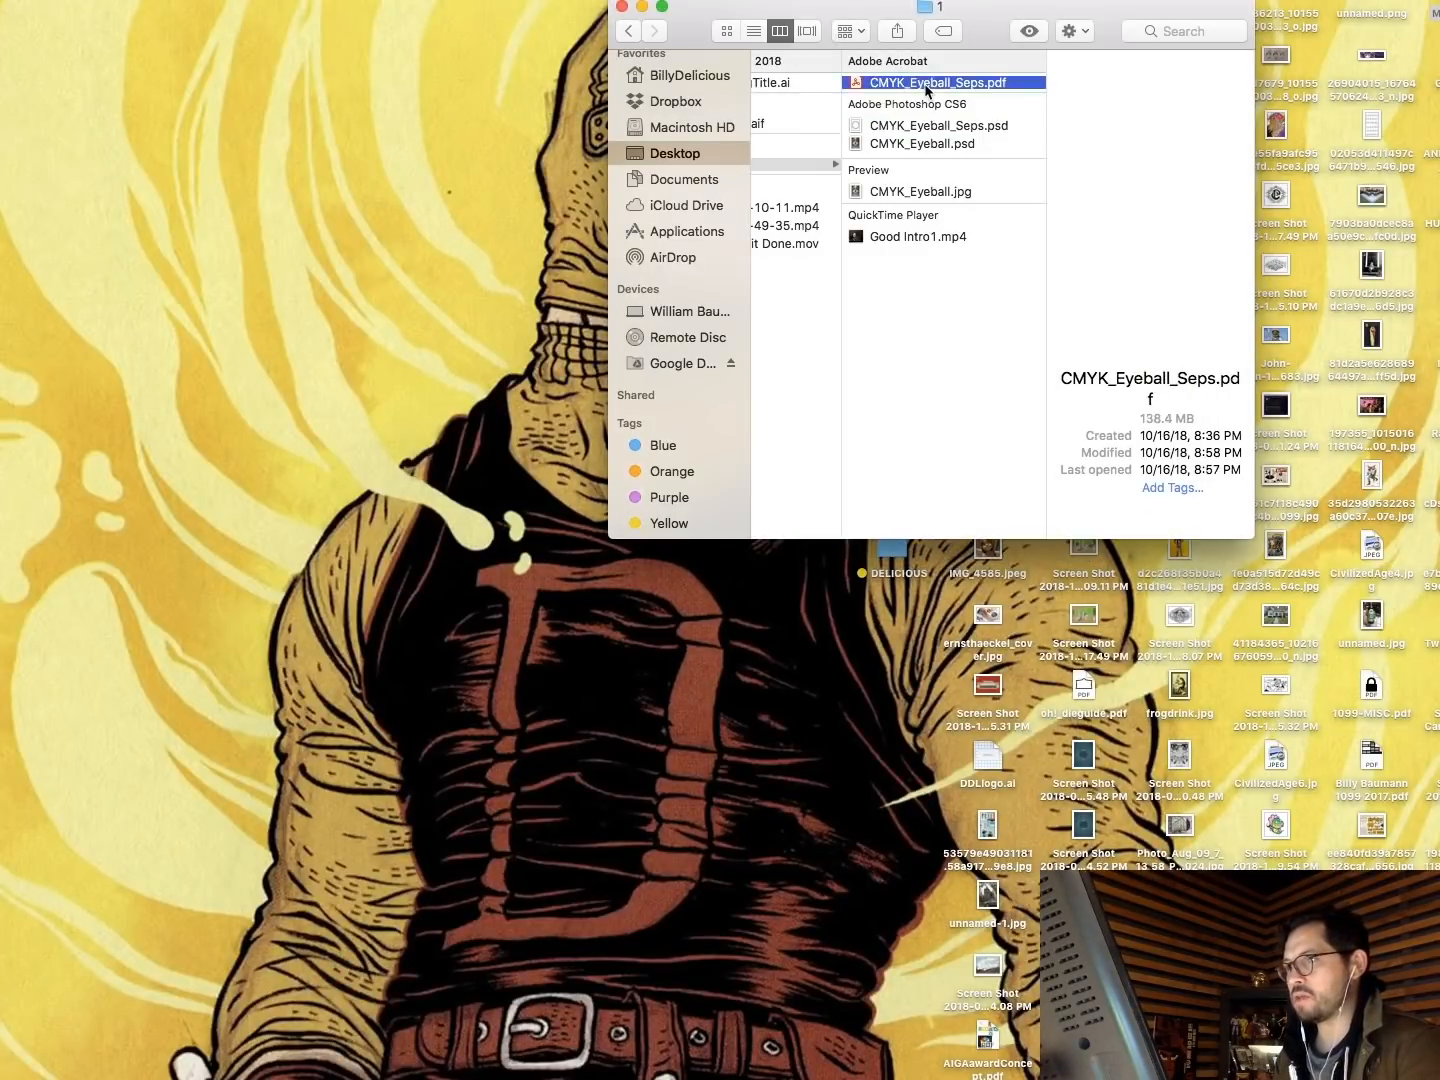